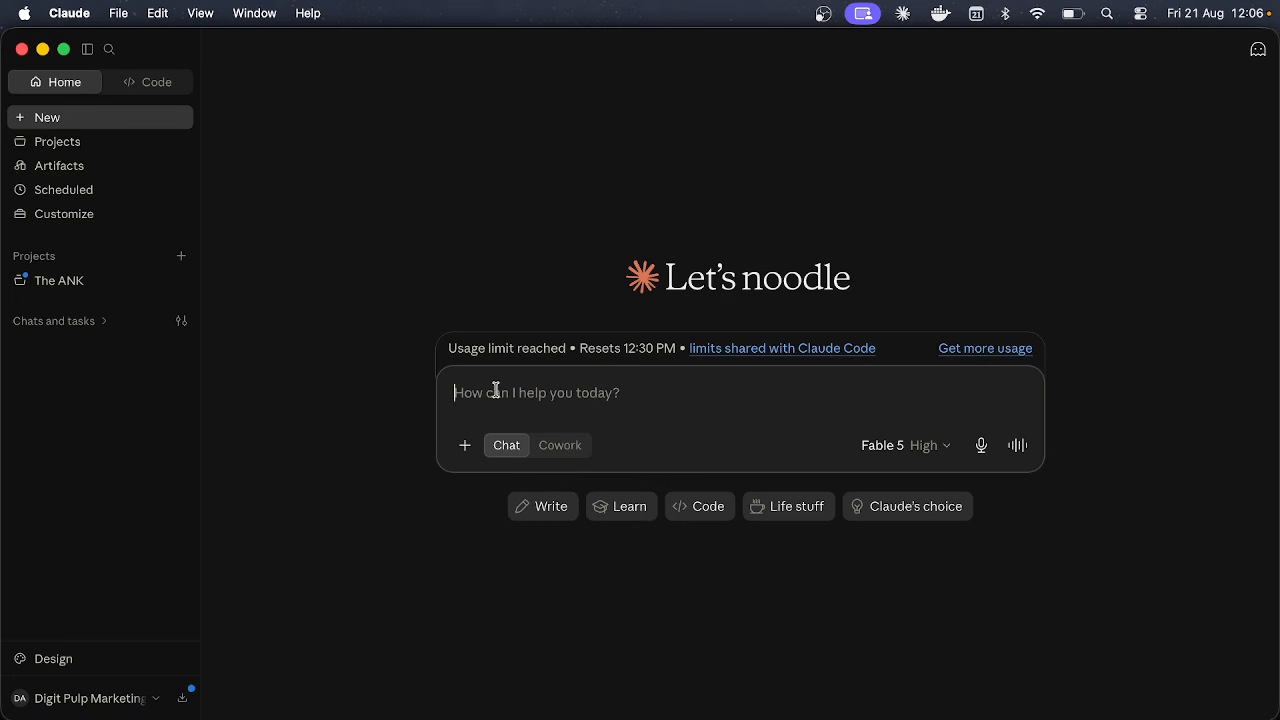
# Step: Switch the new prompt from Chat to Cowork mode, revealing the Active task list
pyautogui.click(563, 448)
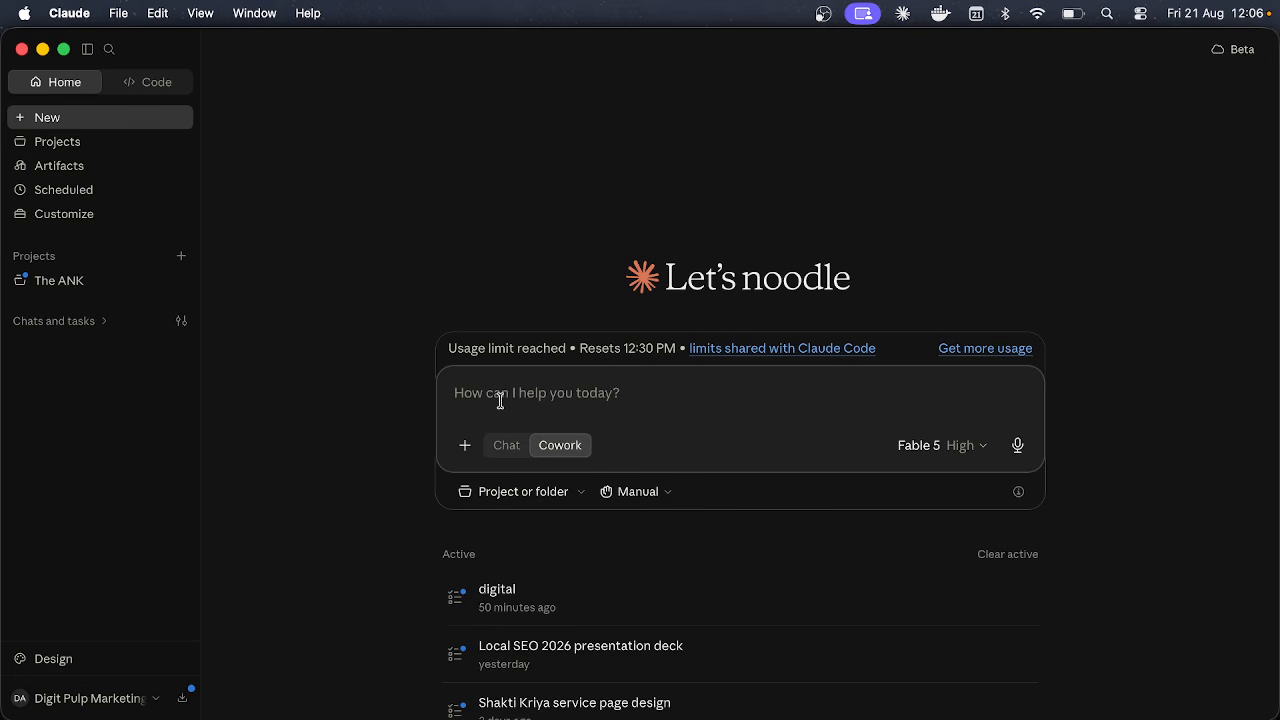
# Step: Check the Claude Code workspace's usage stats, then return Home with the prompt in Chat mode
pyautogui.click(500, 400)
pyautogui.click(132, 82)
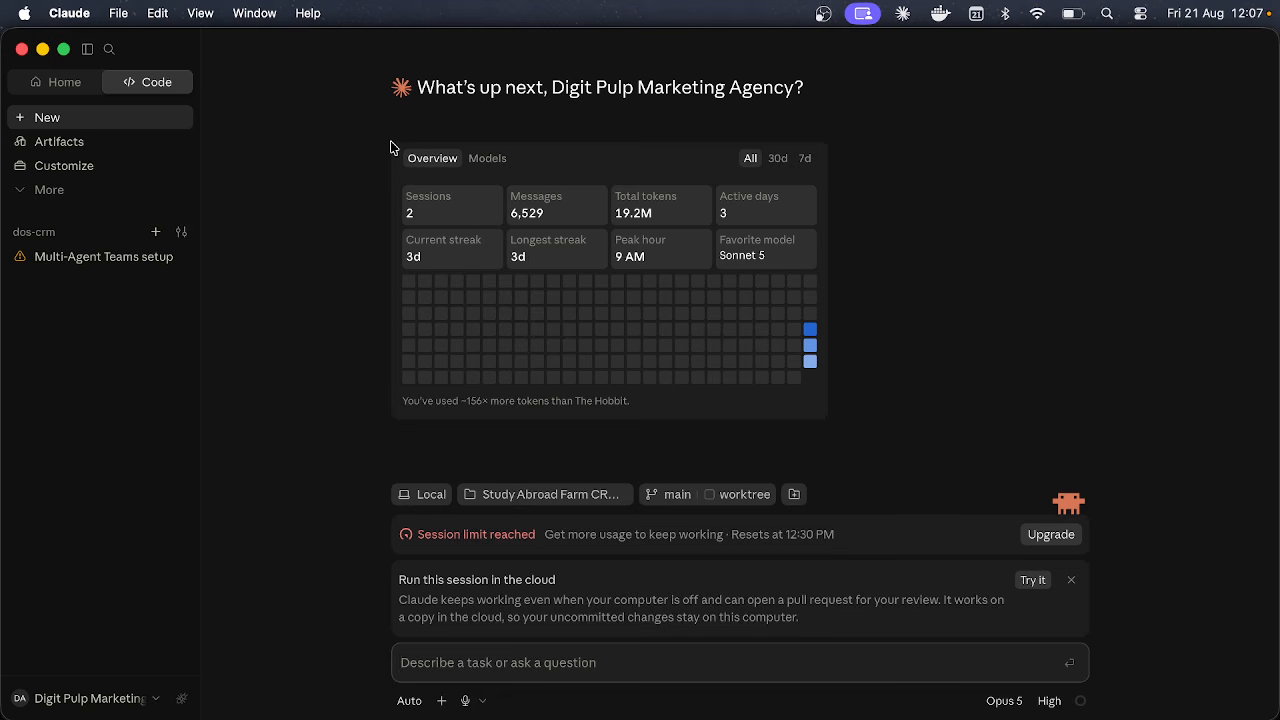
pyautogui.click(62, 81)
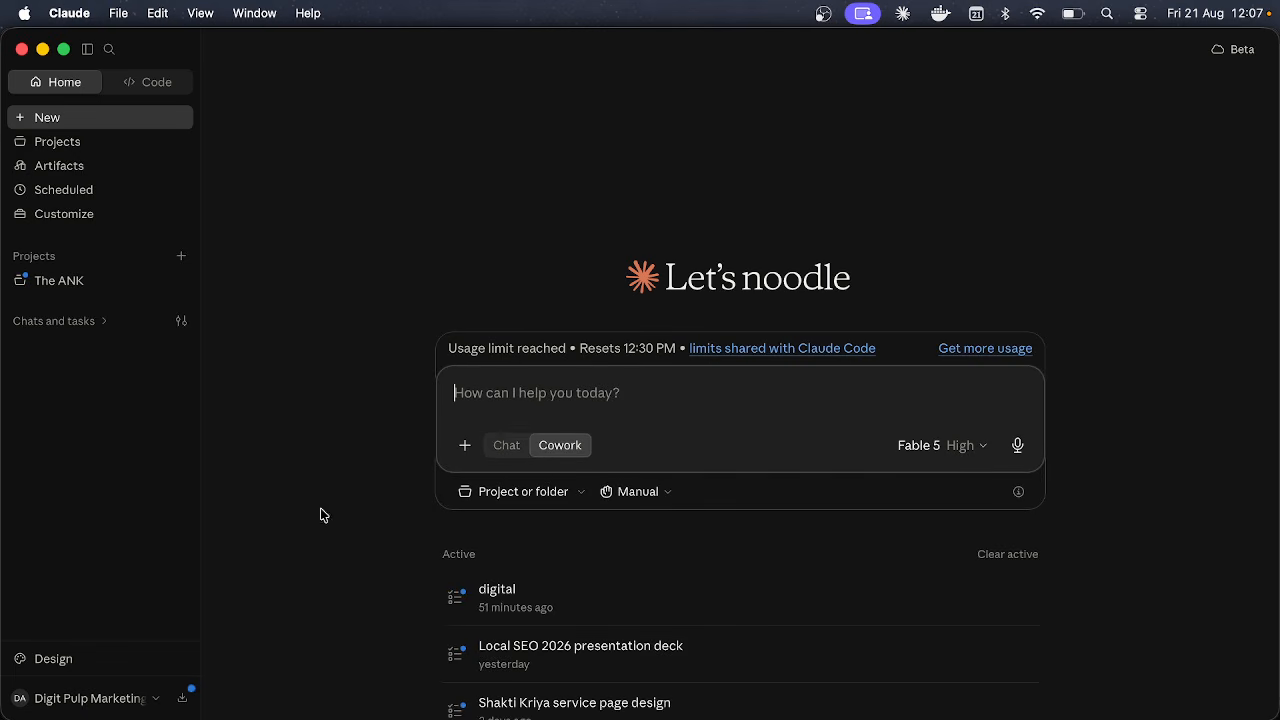
pyautogui.click(503, 447)
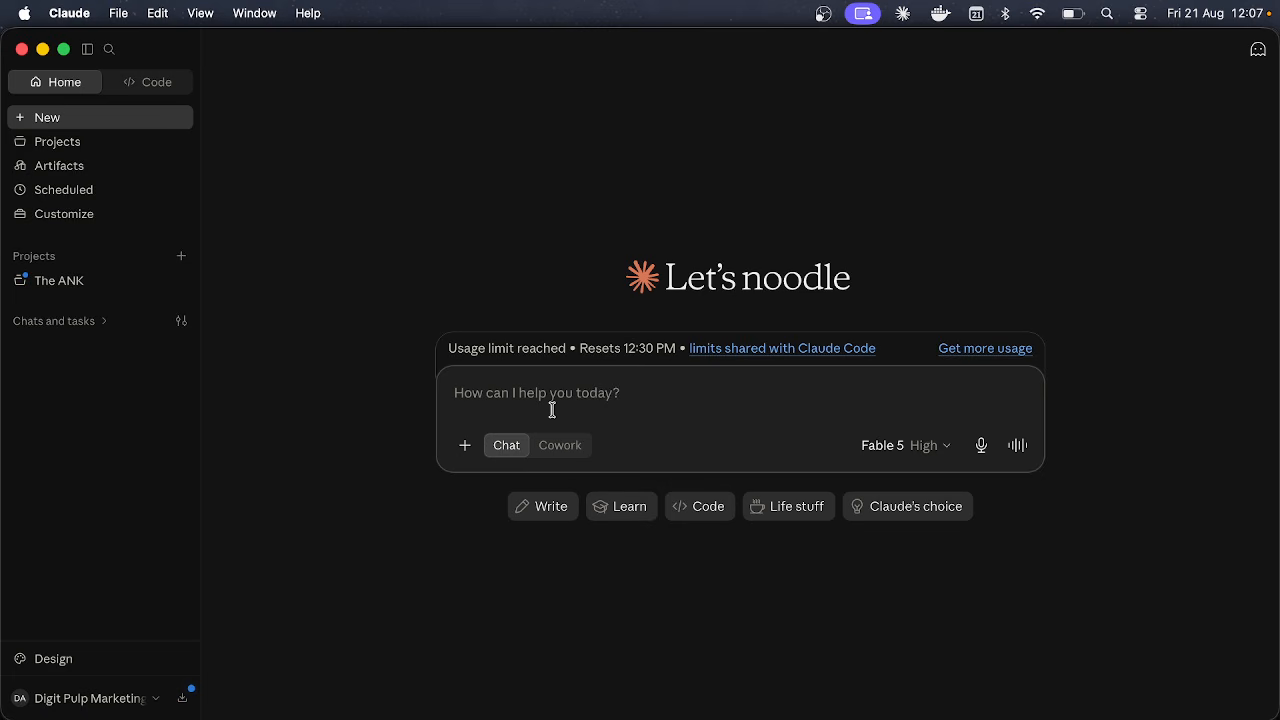
pyautogui.write('how am')
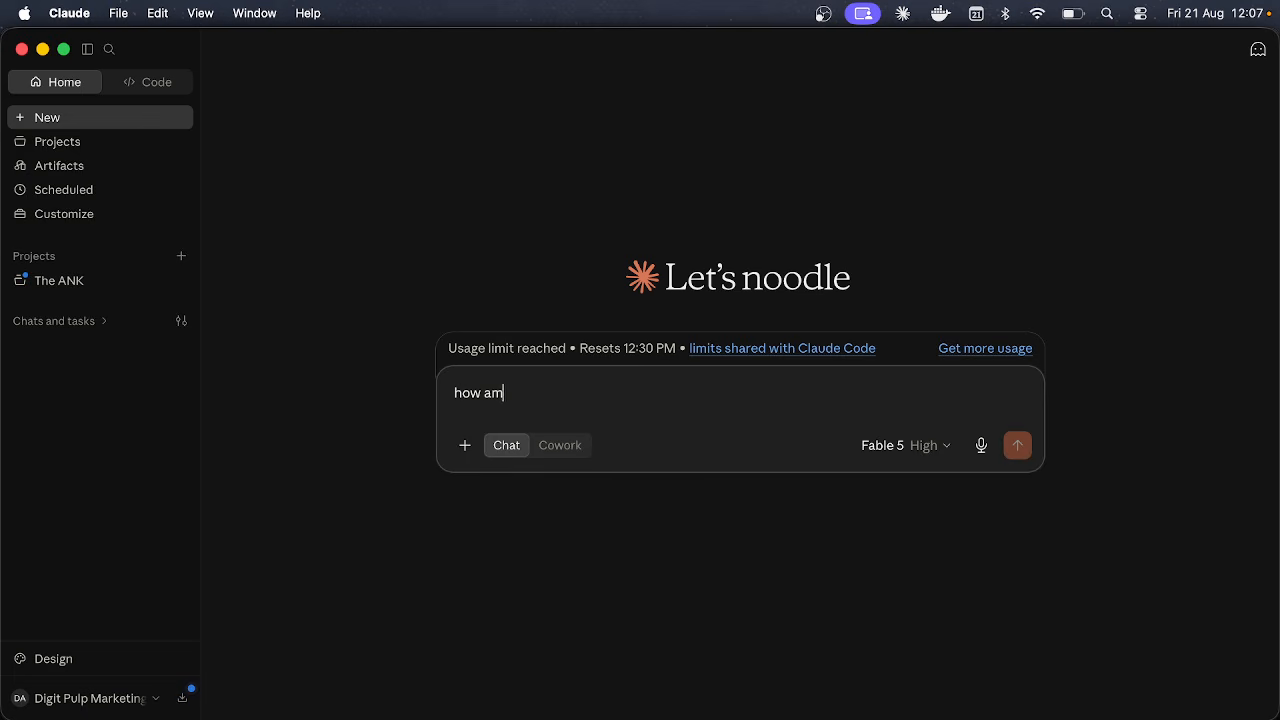
pyautogui.write('ny')
pyautogui.press('BackSpace')
pyautogui.press('BackSpace')
pyautogui.press('BackSpace')
pyautogui.press('BackSpace')
pyautogui.press('BackSpace')
pyautogui.write('many coding le')
pyautogui.press('BackSpace')
pyautogui.write('anguage are ')
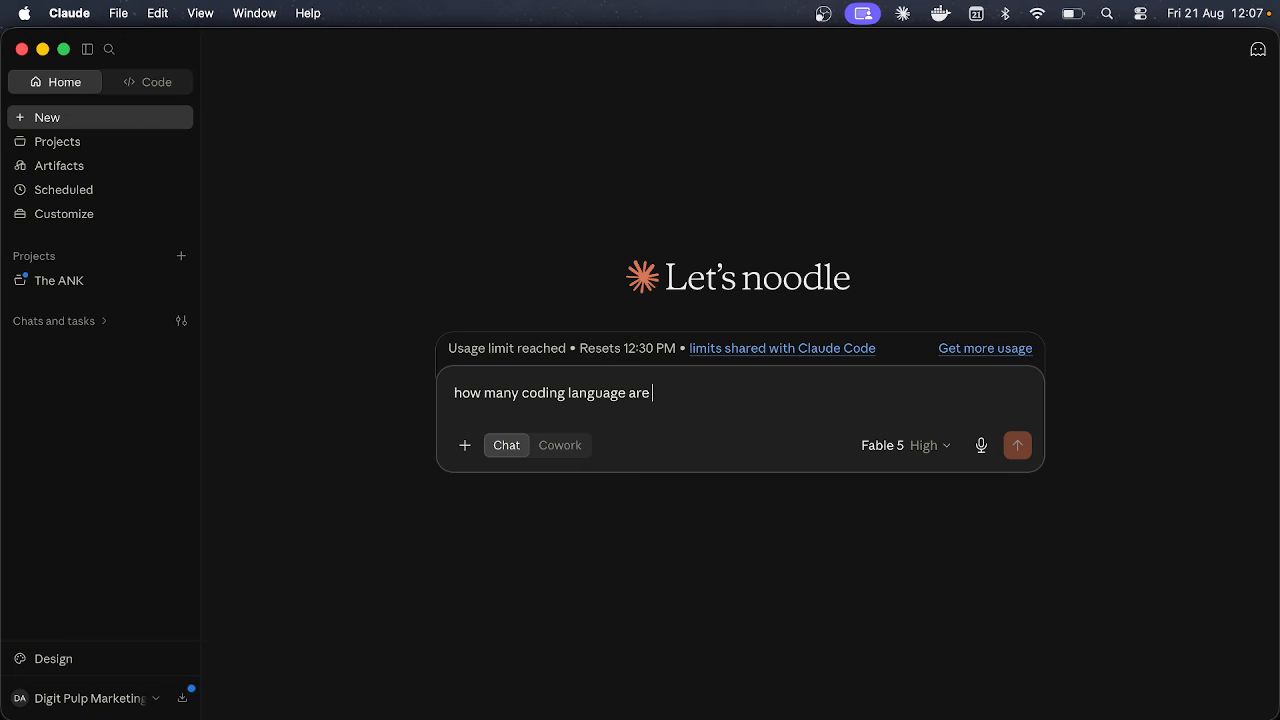
pyautogui.write('ther?')
pyautogui.press('super+a')
pyautogui.press('BackSpace')
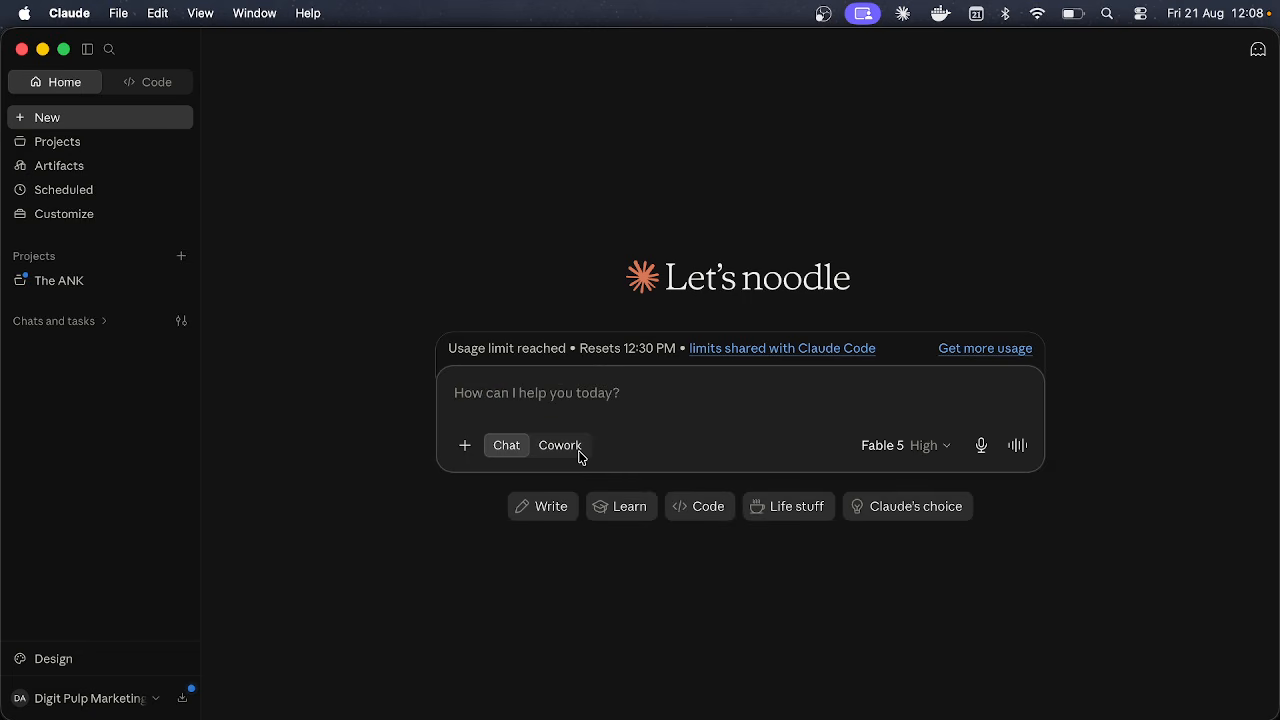
pyautogui.click(578, 449)
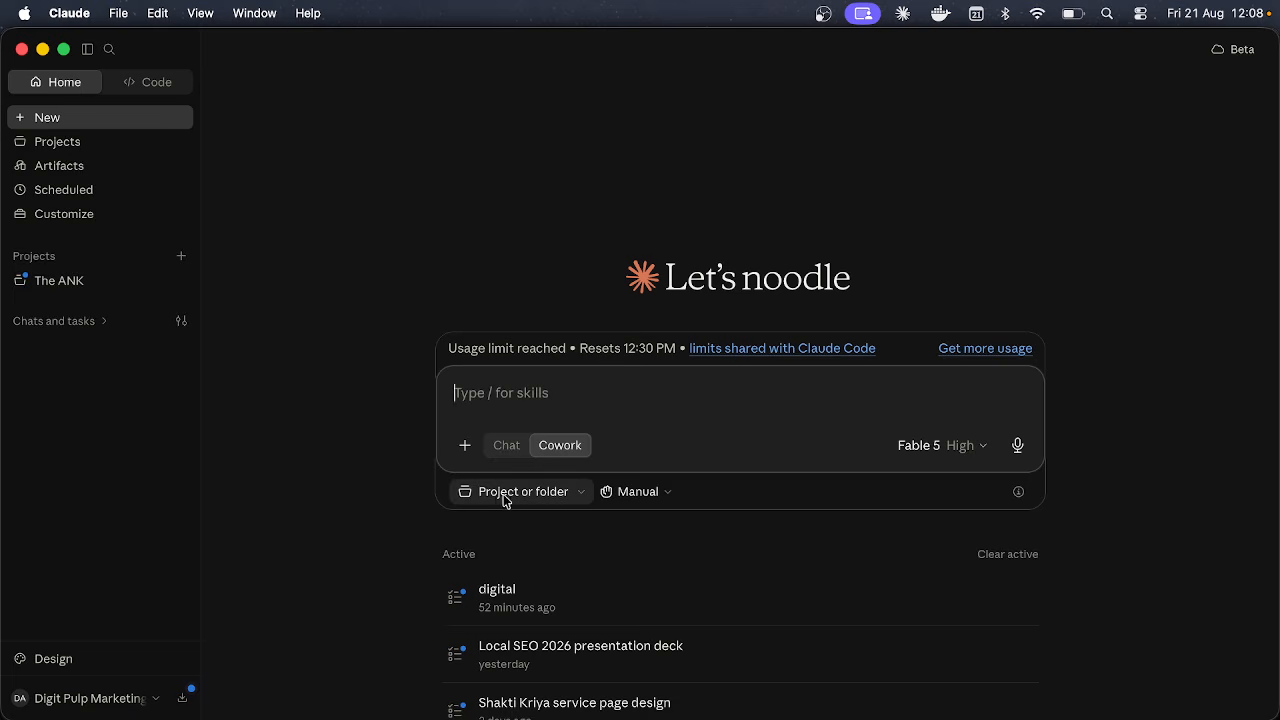
# Step: Browse the home folder through Add a folder, then cancel without attaching any folder
pyautogui.click(560, 493)
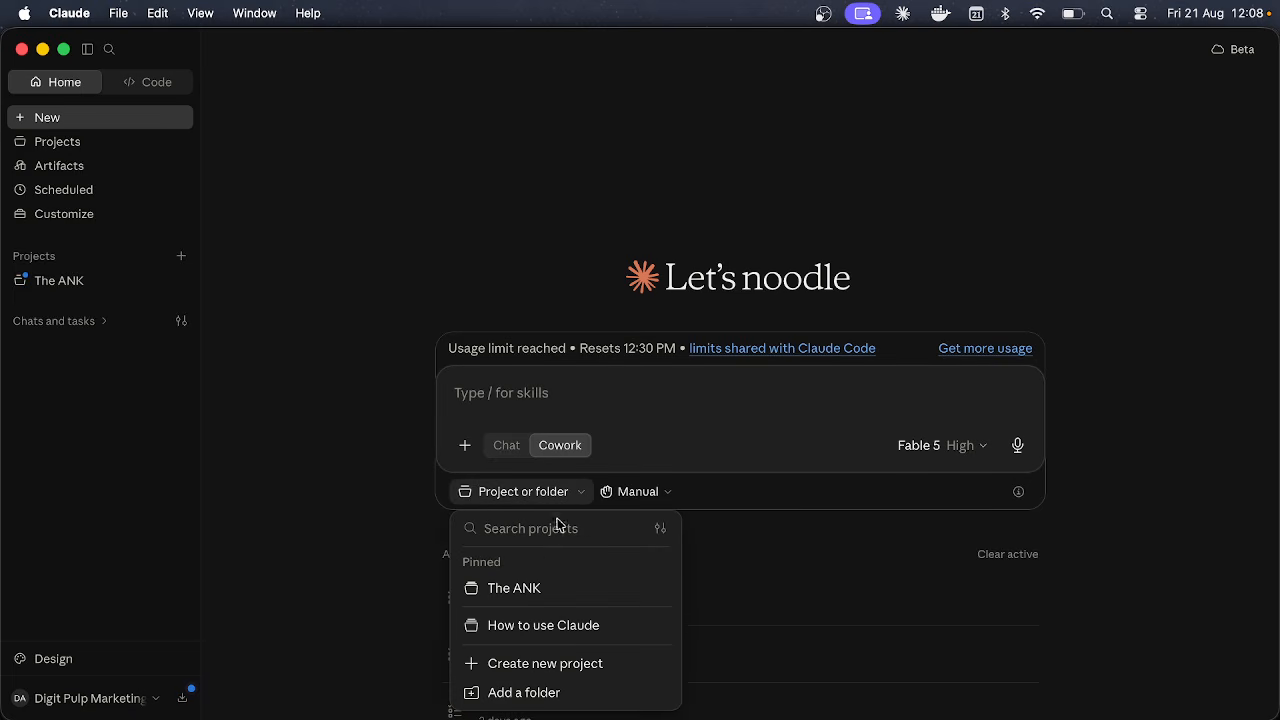
pyautogui.click(540, 695)
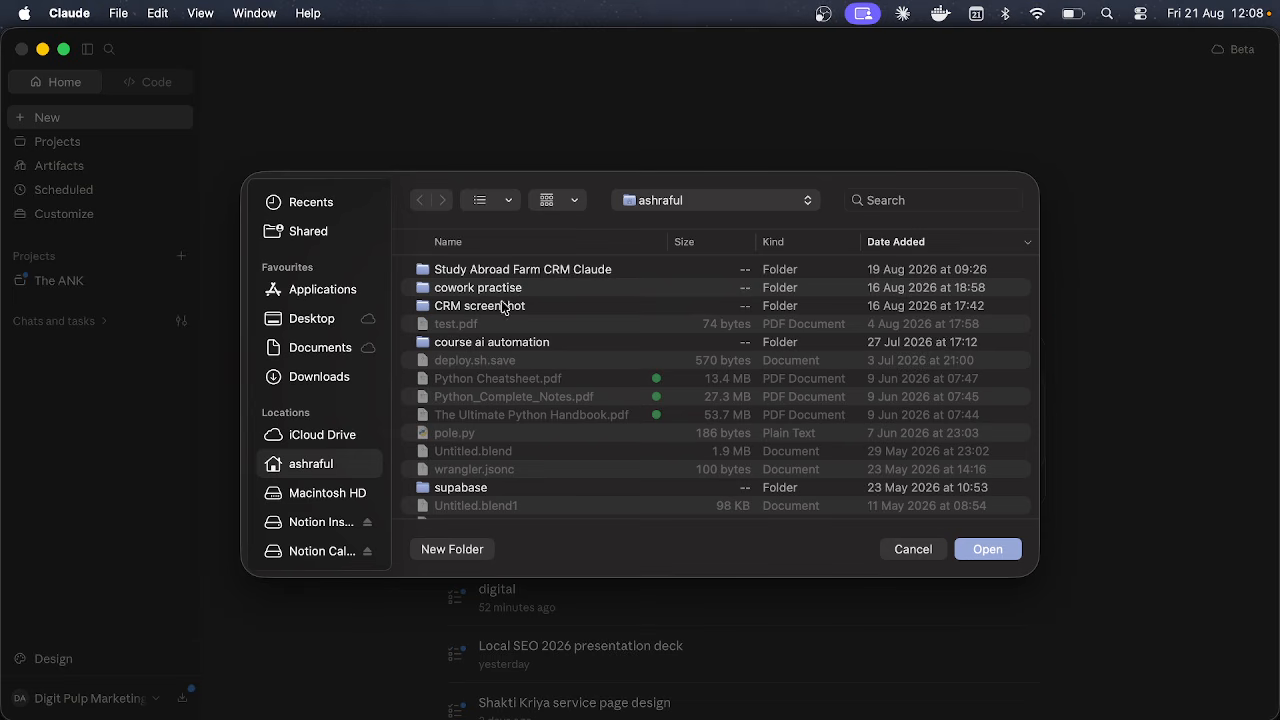
pyautogui.scroll(-1, 519, 342)
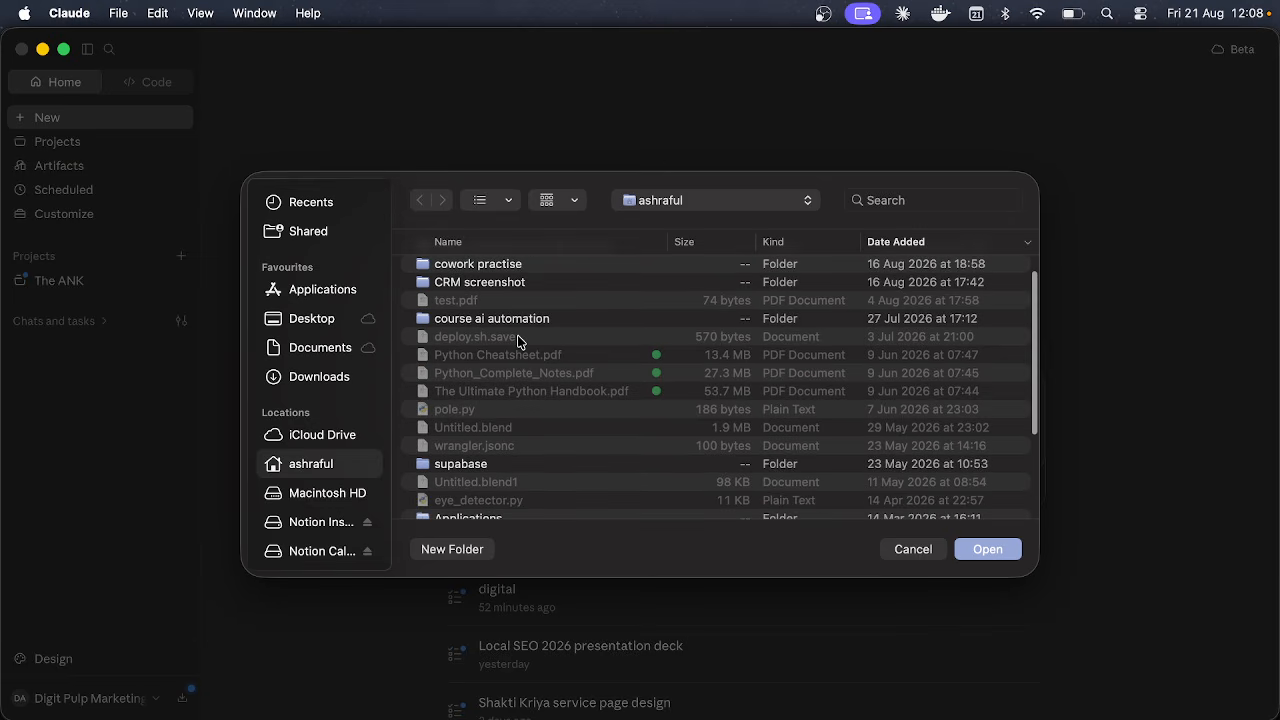
pyautogui.click(908, 548)
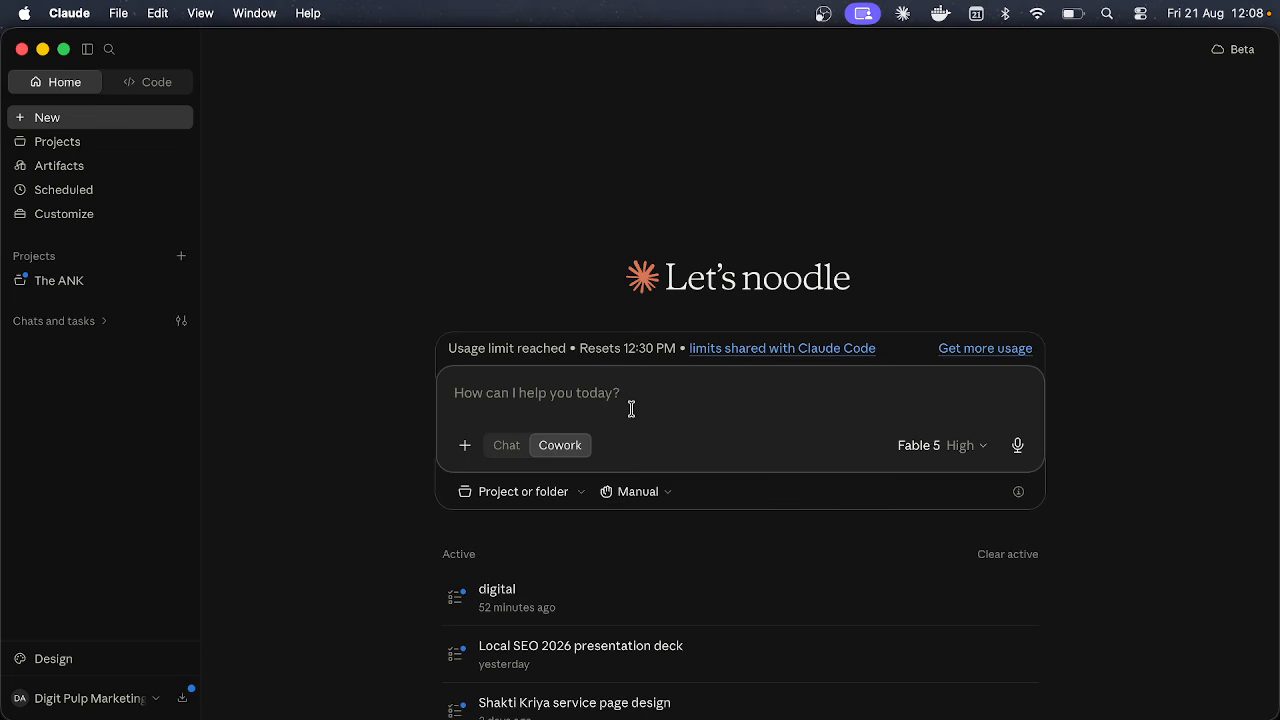
# Step: In Chat mode, draft 'build a finanacial model', then clear the prompt box entirely
pyautogui.click(503, 446)
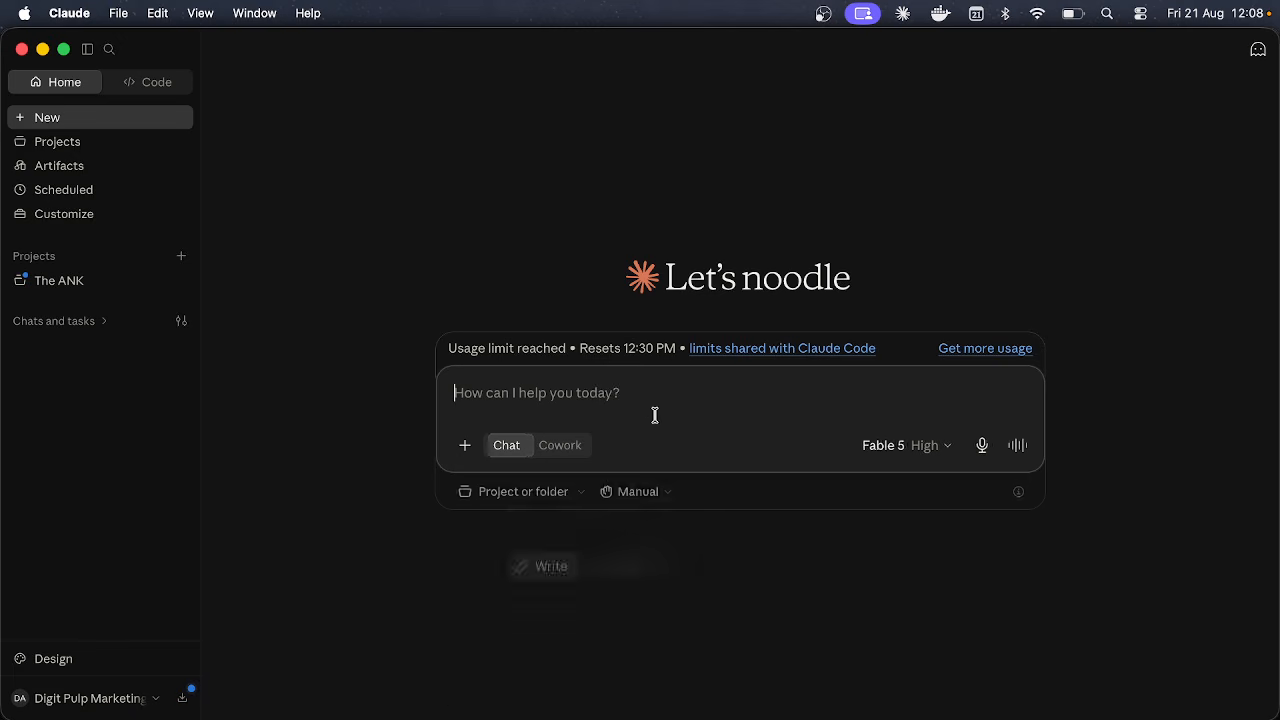
pyautogui.write('build')
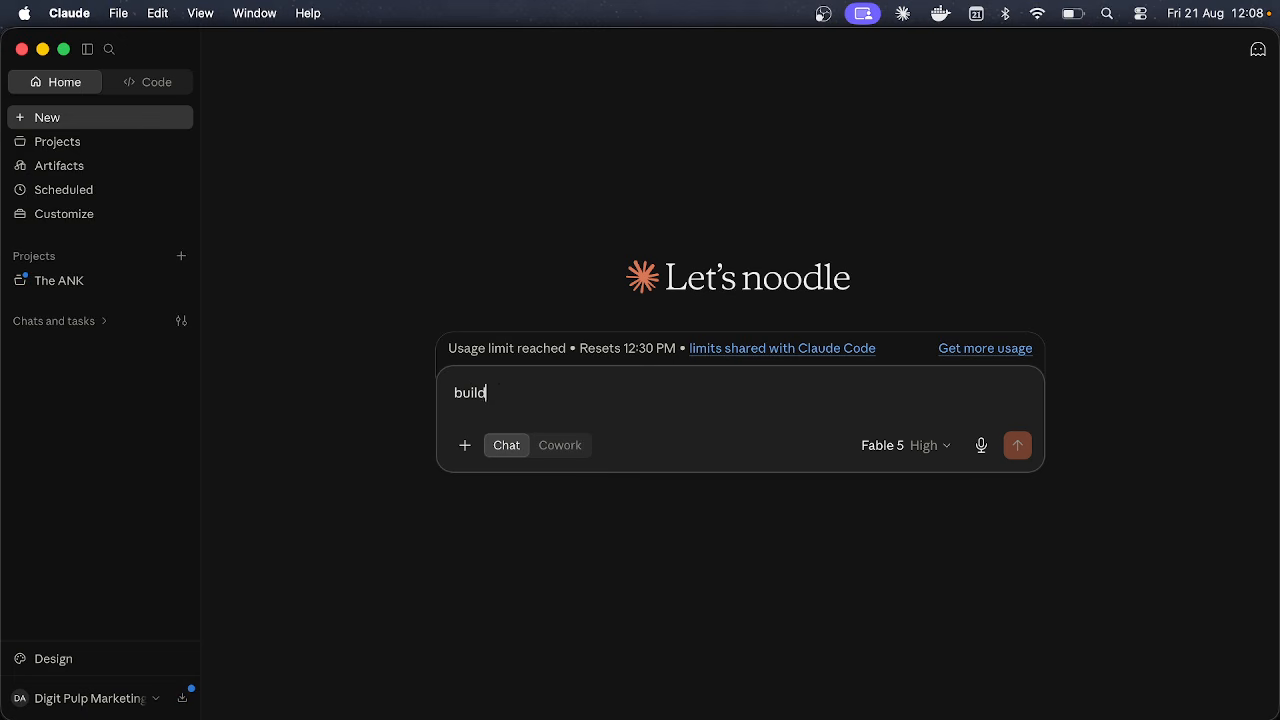
pyautogui.write(' a finanacial model')
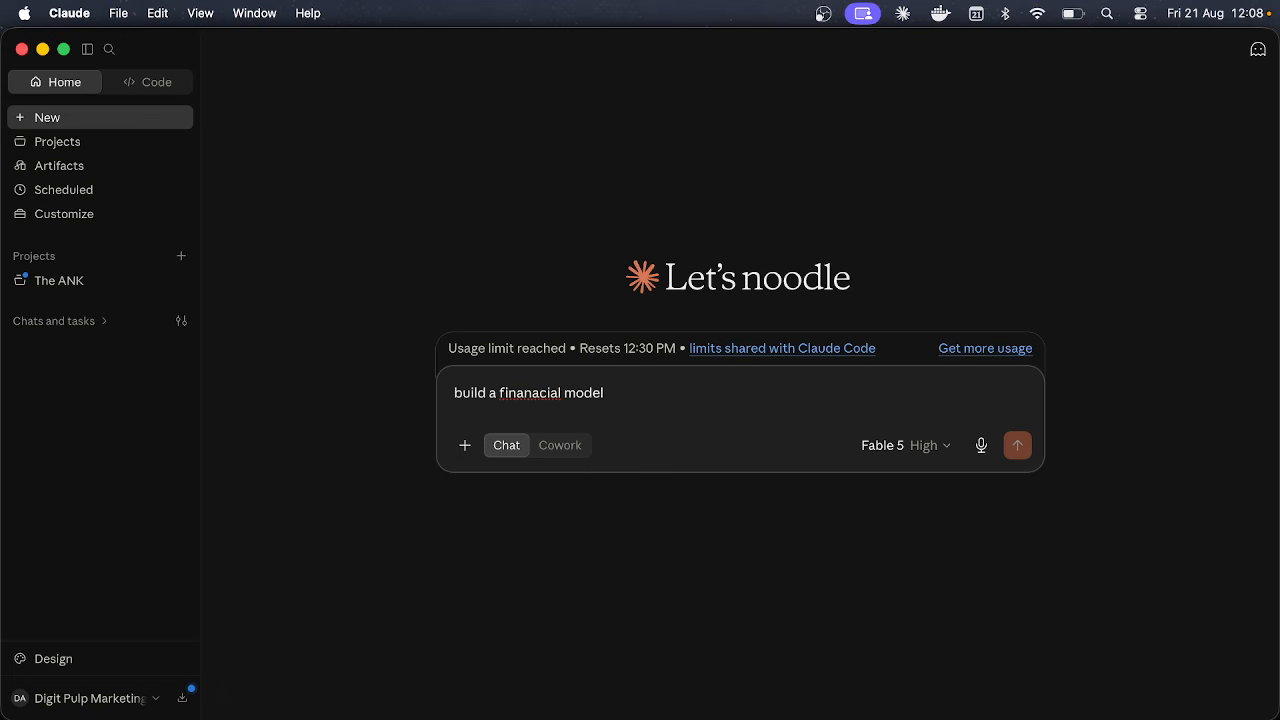
pyautogui.press('super+a')
pyautogui.press('BackSpace')
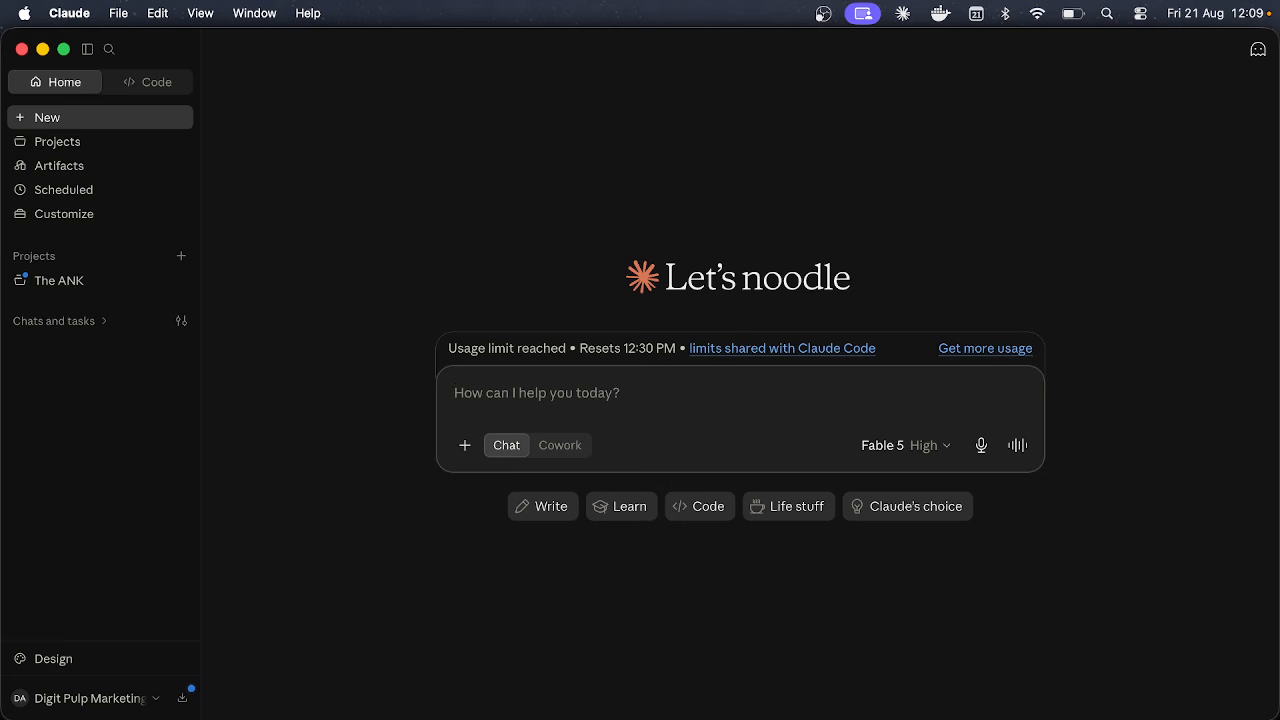
# Step: Switch the empty prompt to Cowork mode with the Active task list showing
pyautogui.click(582, 450)
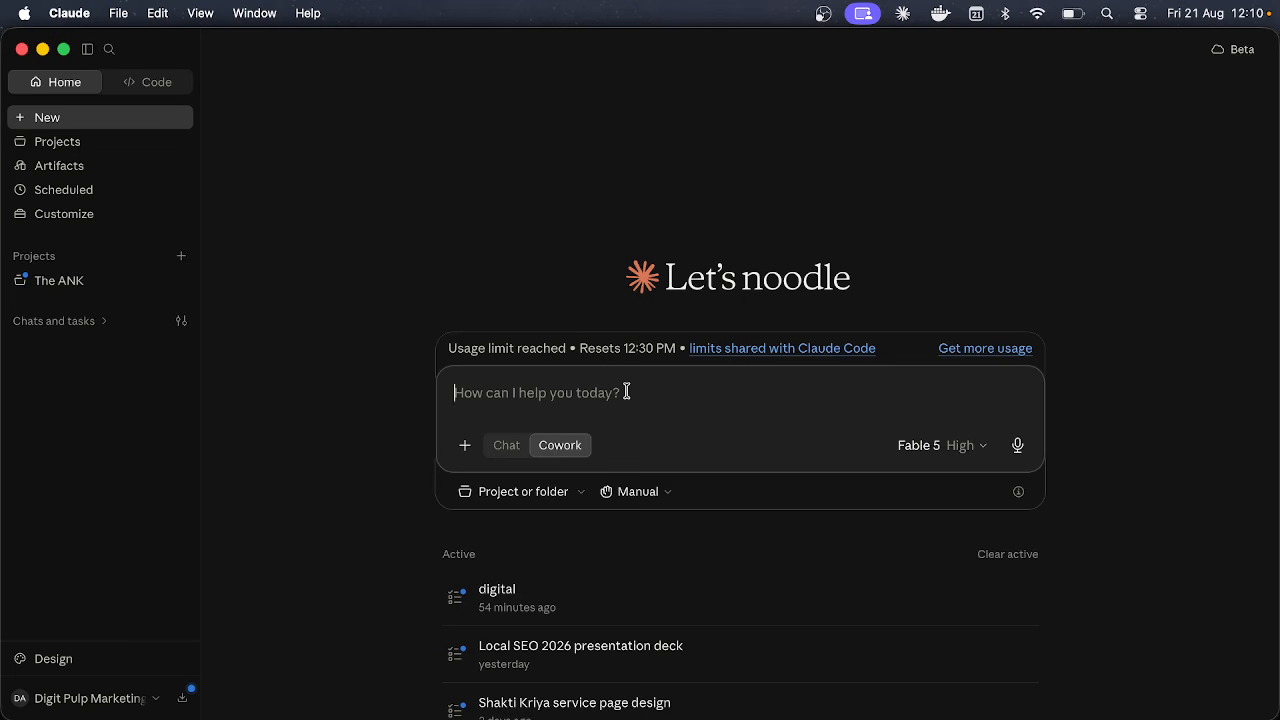
pyautogui.click(107, 703)
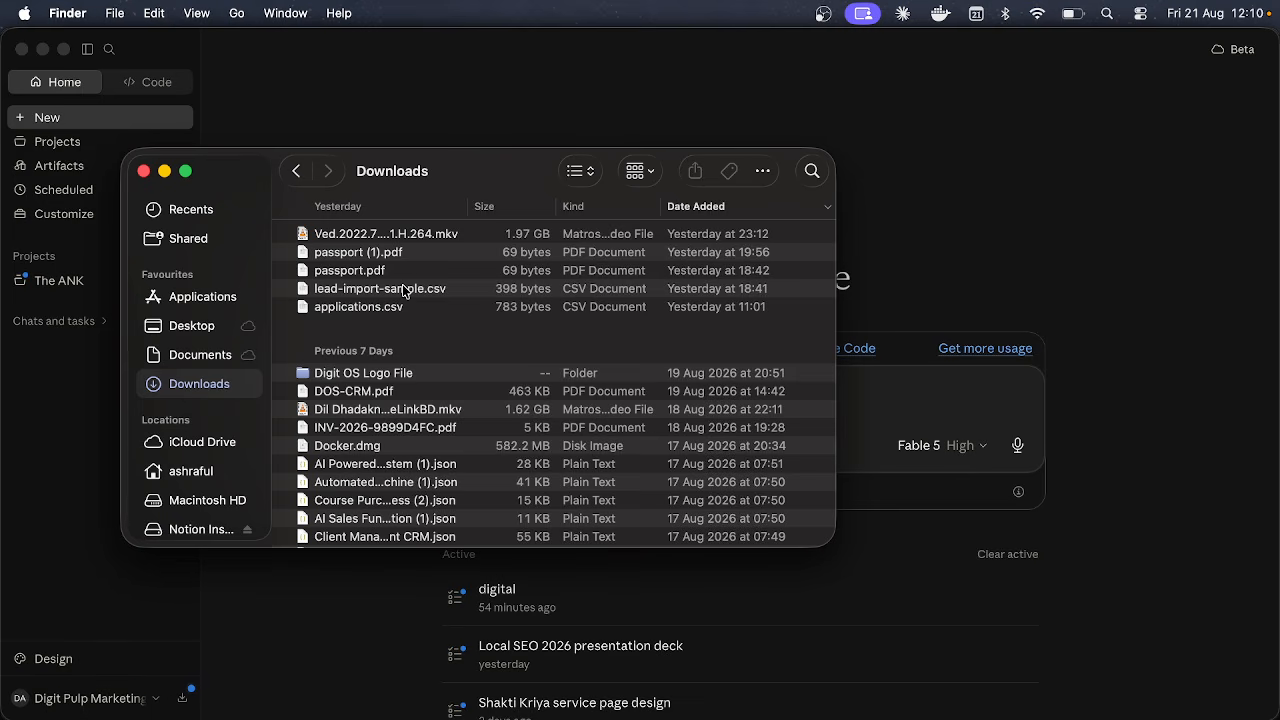
pyautogui.scroll(-5, 392, 496)
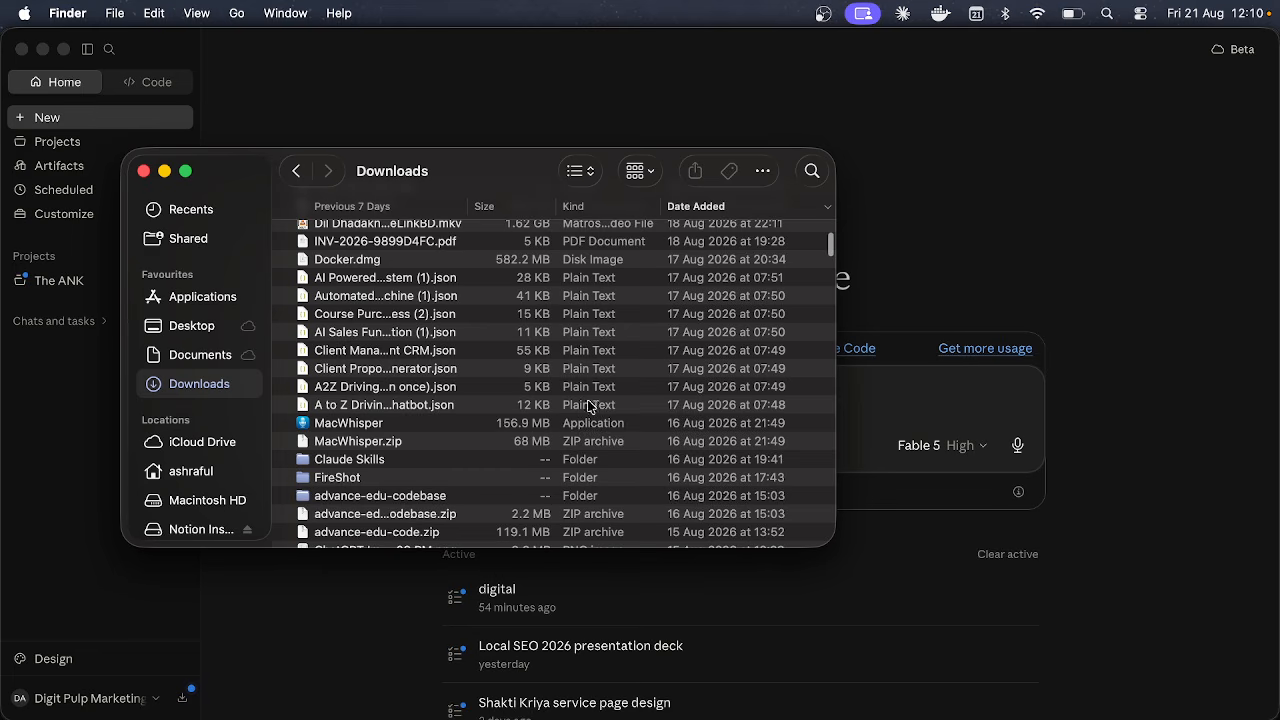
pyautogui.scroll(-6, 347, 350)
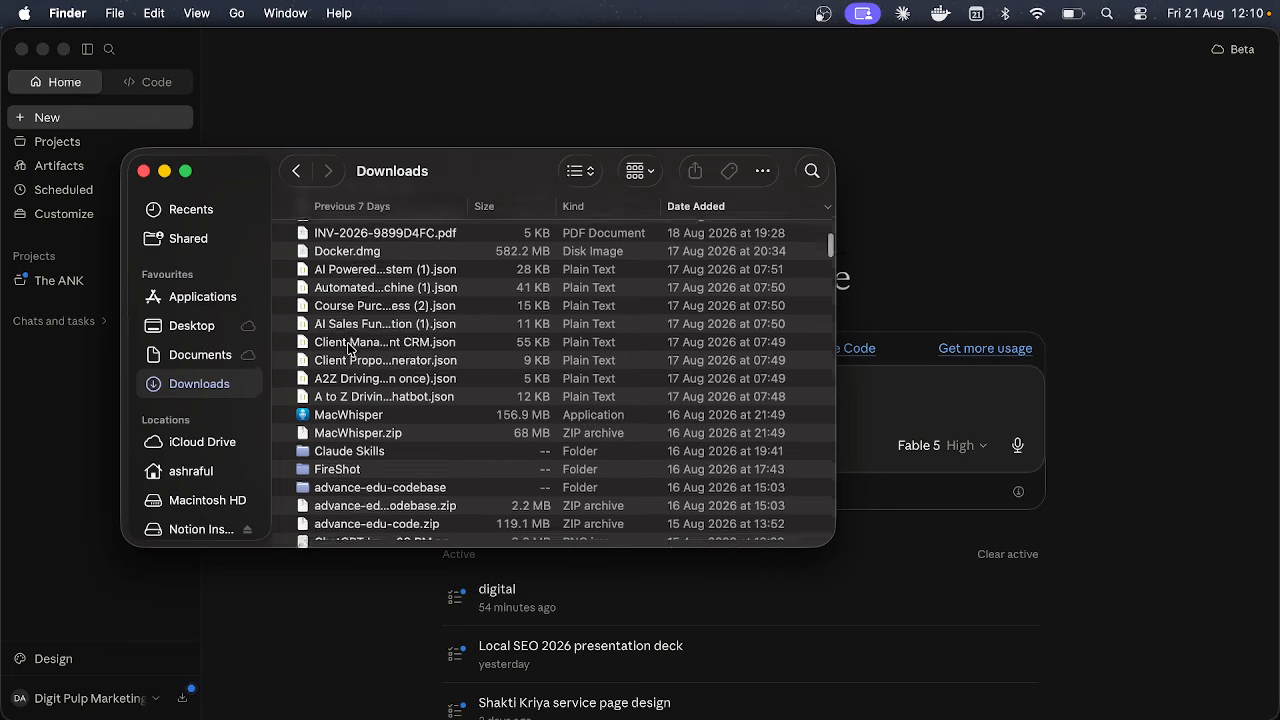
pyautogui.click(883, 382)
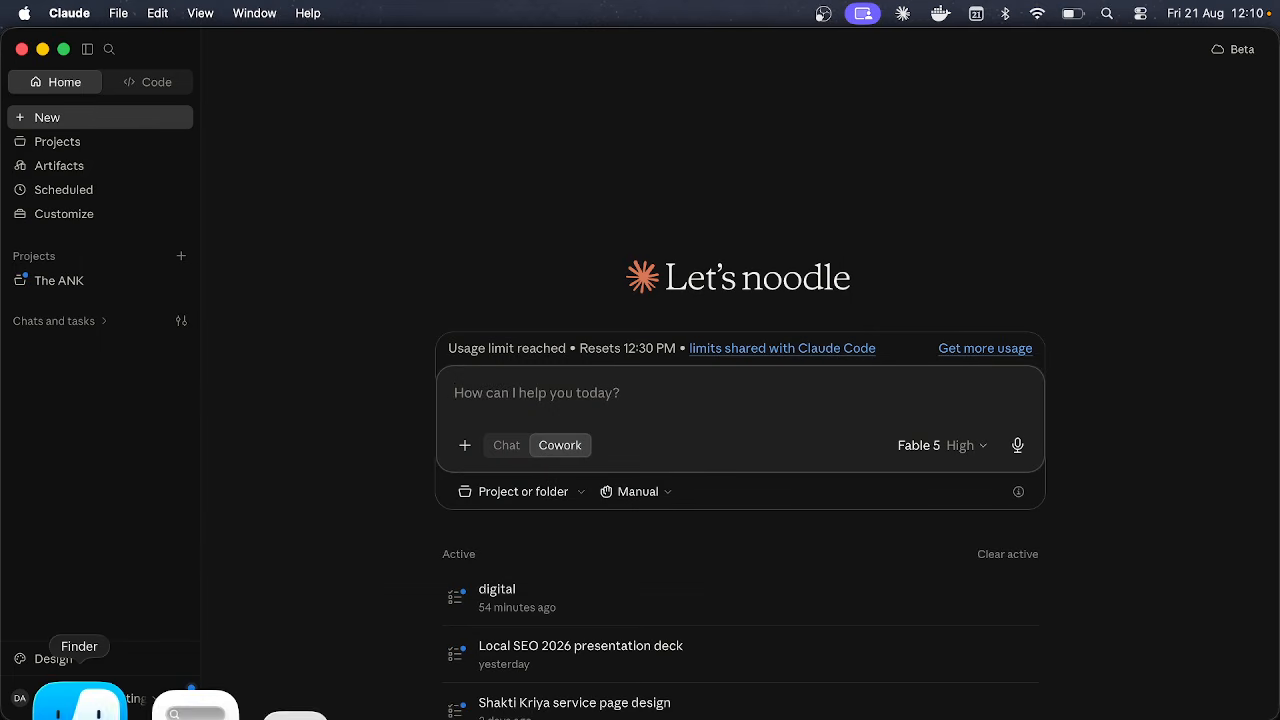
pyautogui.click(86, 703)
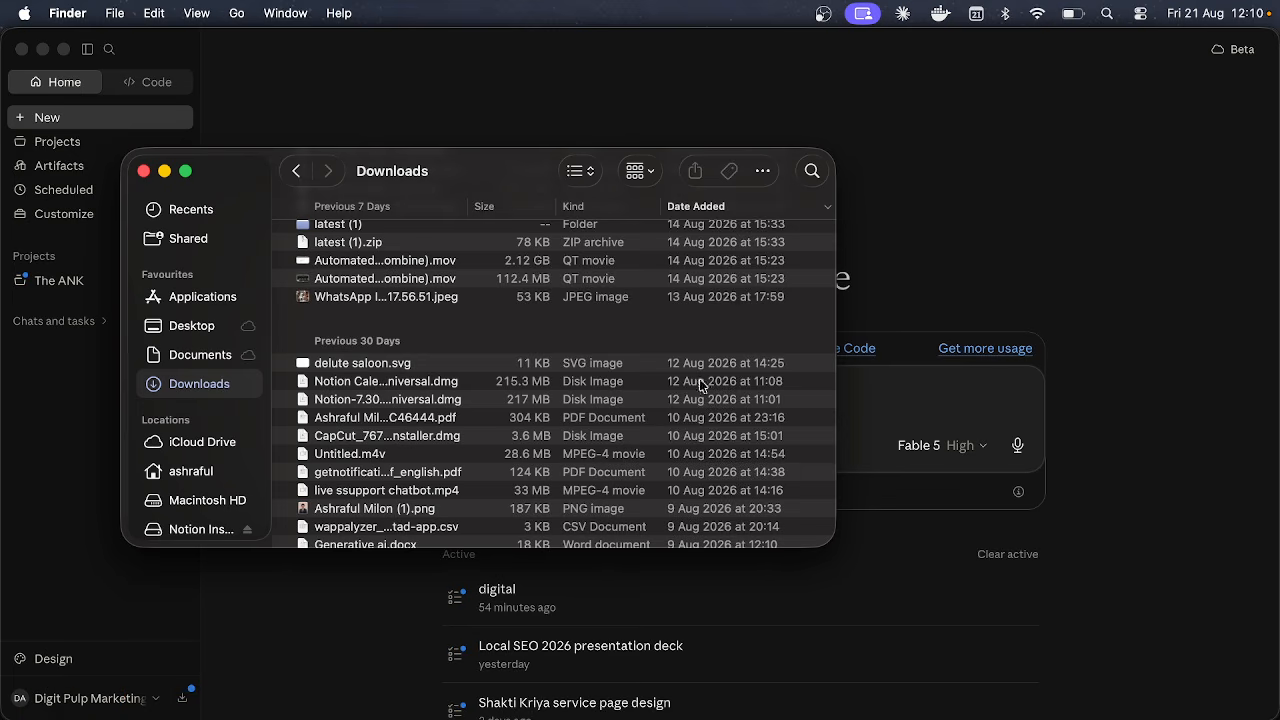
pyautogui.click(896, 391)
# Step: Choose the Downloads folder to attach, then deny Claude permission to change its files
pyautogui.click(556, 491)
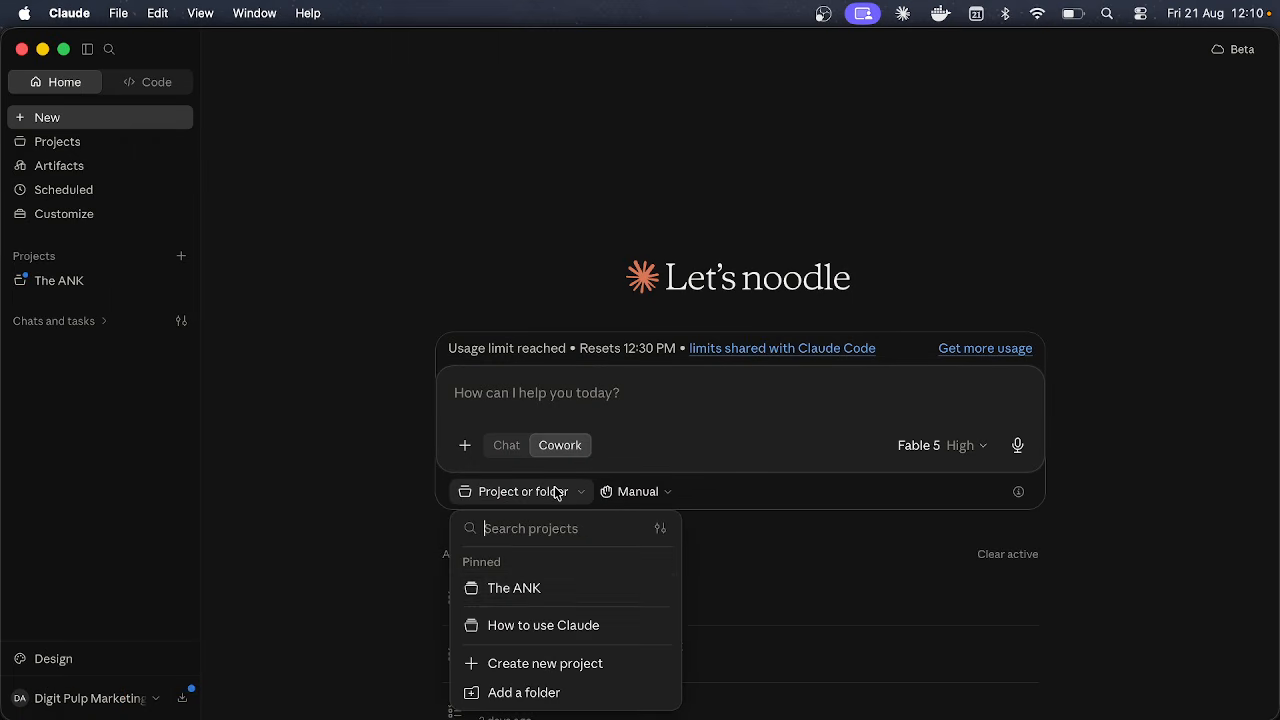
pyautogui.click(547, 692)
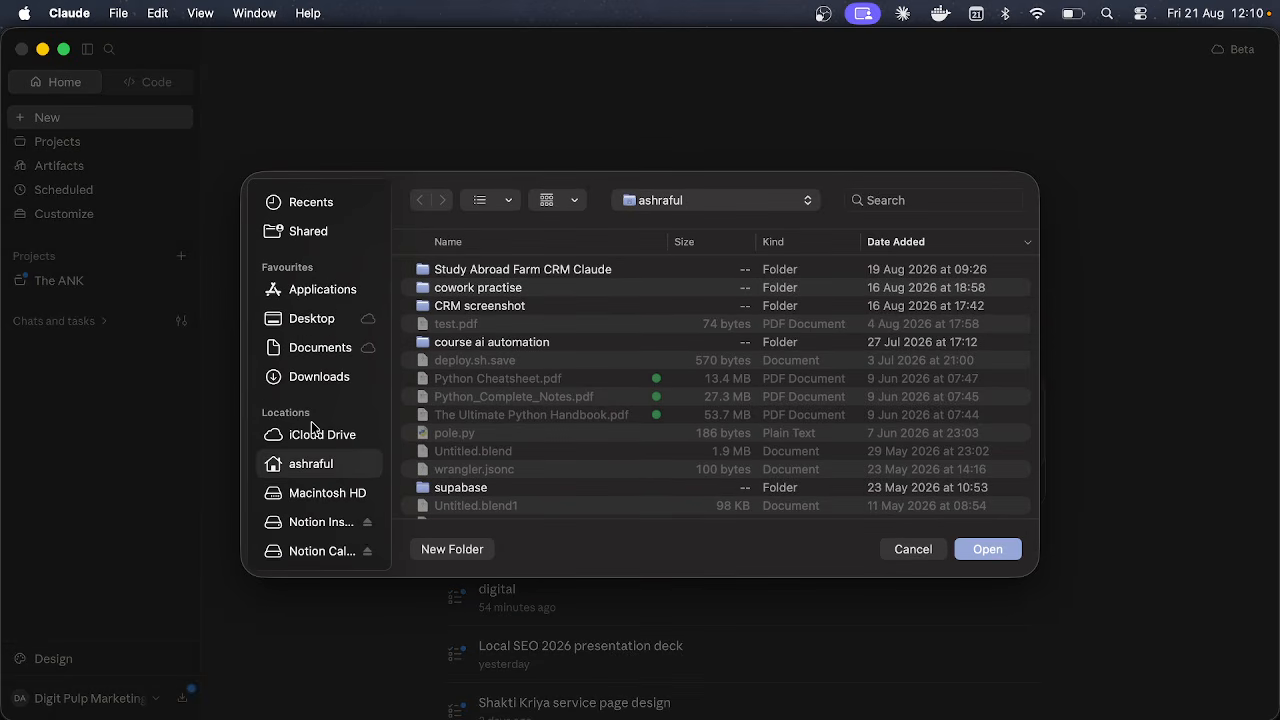
pyautogui.scroll(-5, 490, 354)
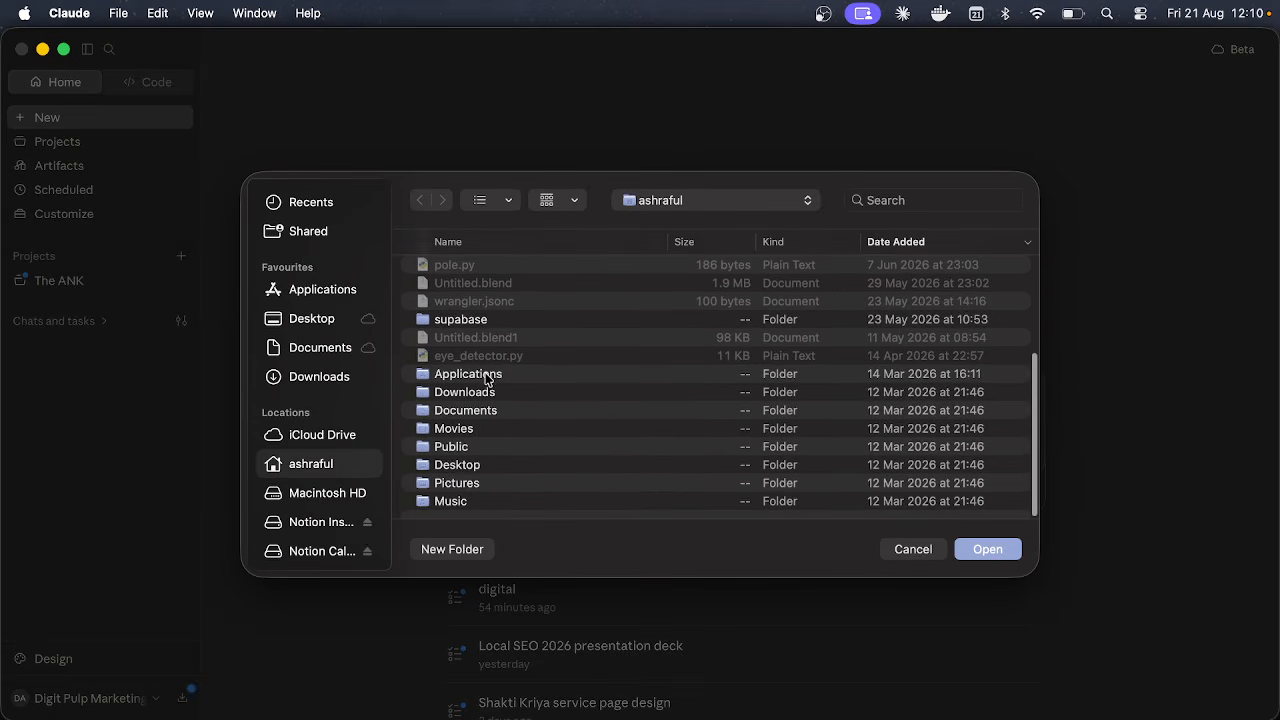
pyautogui.click(470, 398)
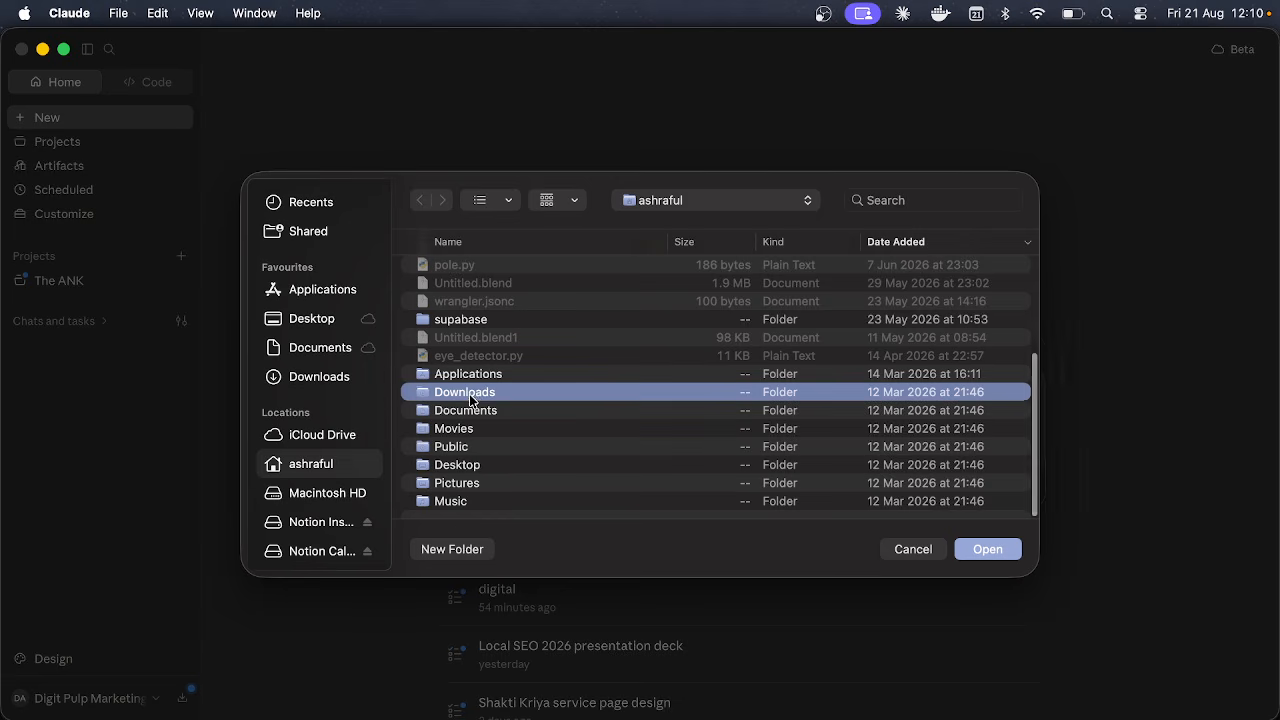
pyautogui.click(996, 556)
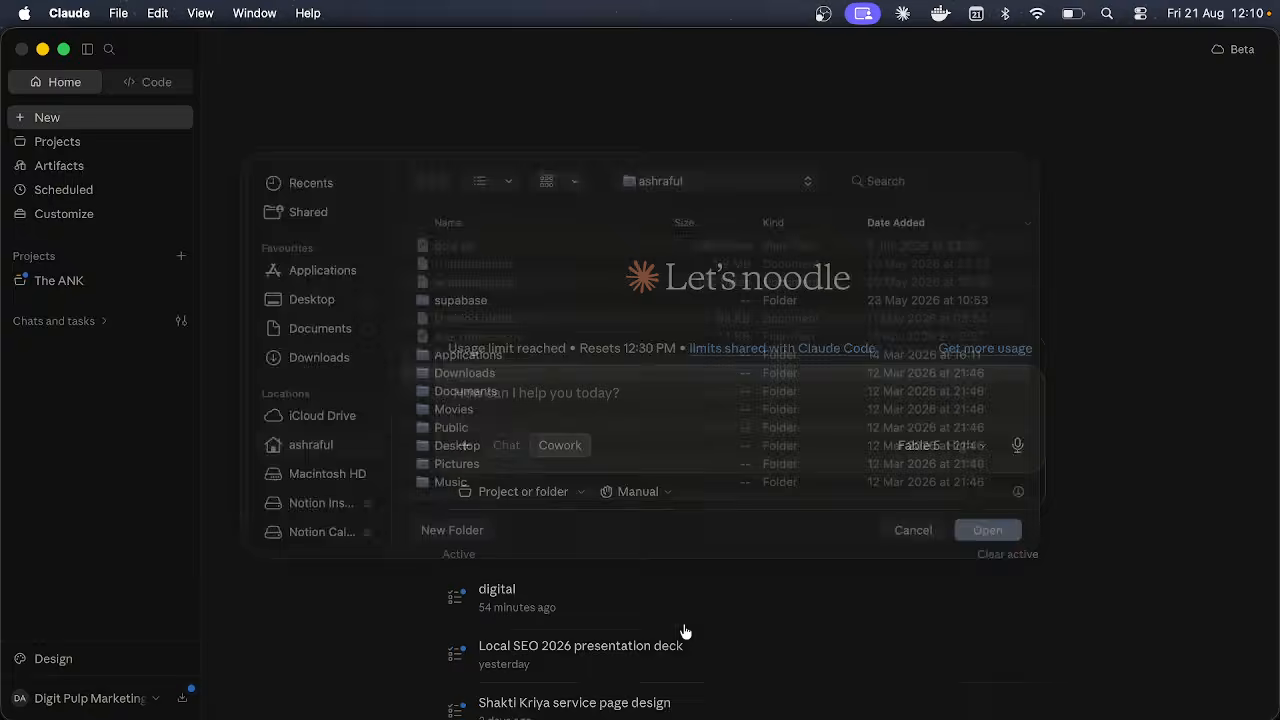
pyautogui.click(600, 432)
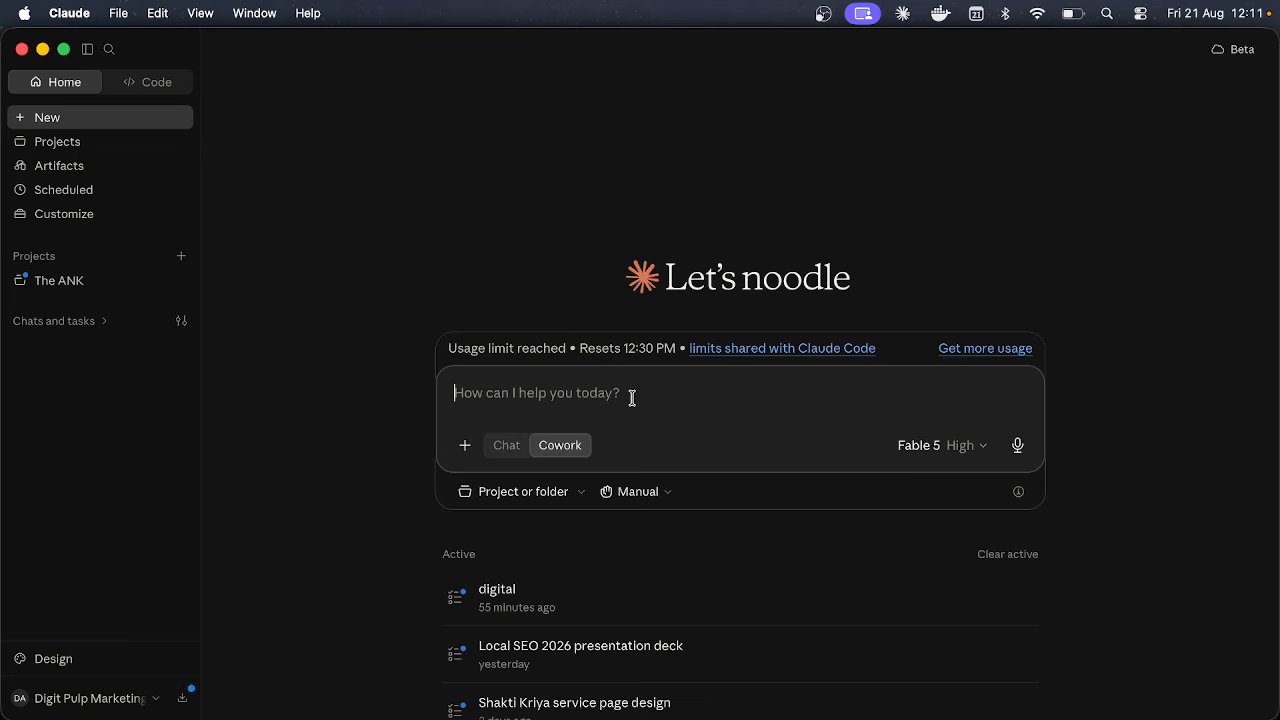
# Step: Pick the CRM screenshot folder but cancel, and open Finder's Downloads window instead
pyautogui.click(563, 493)
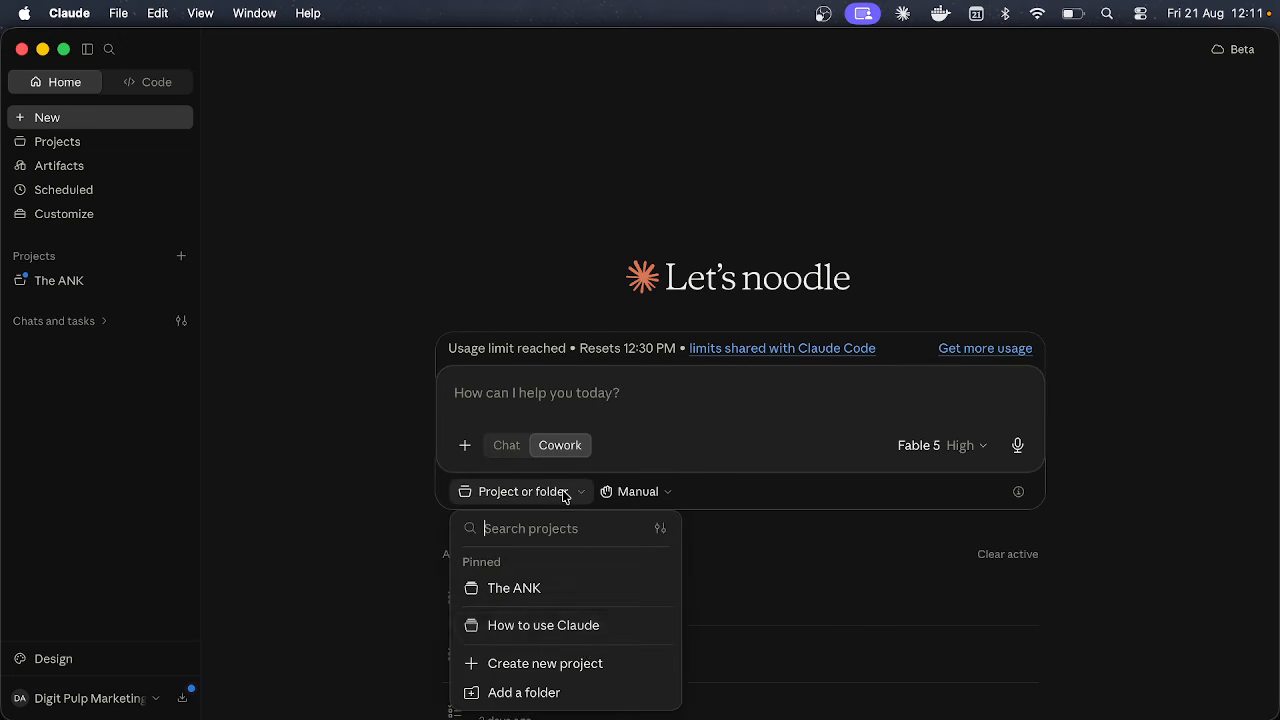
pyautogui.click(553, 690)
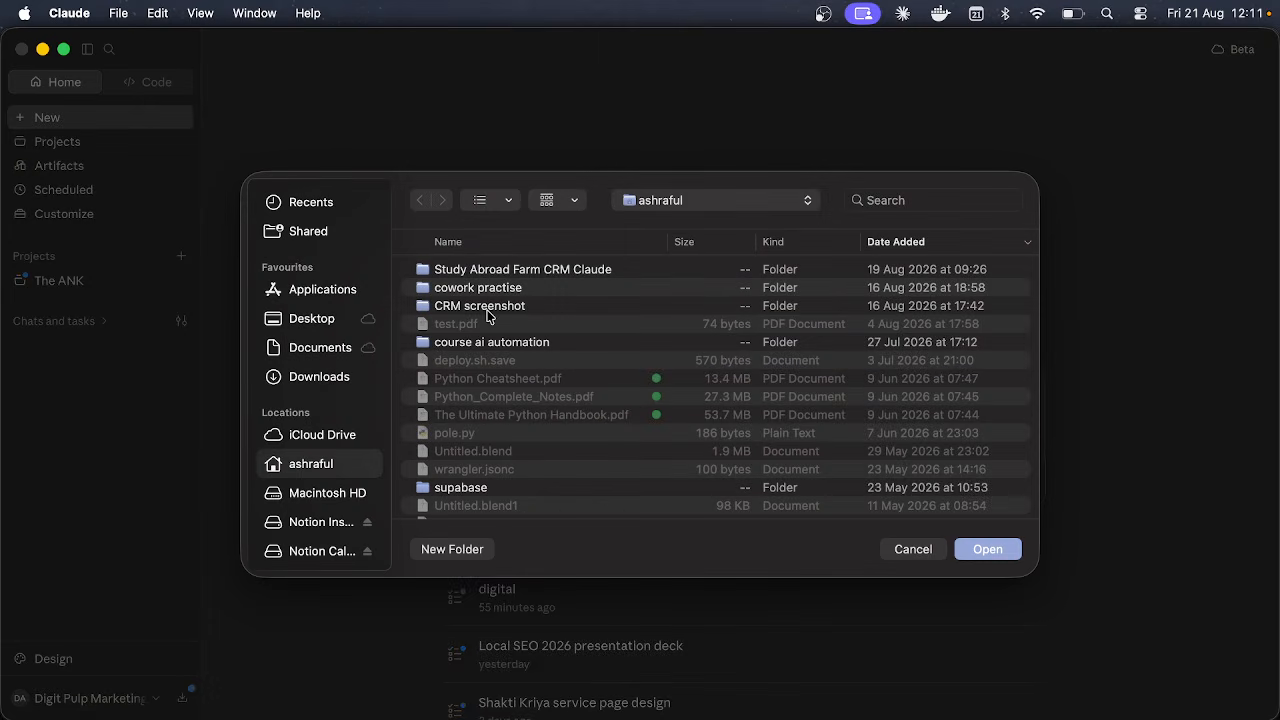
pyautogui.click(486, 312)
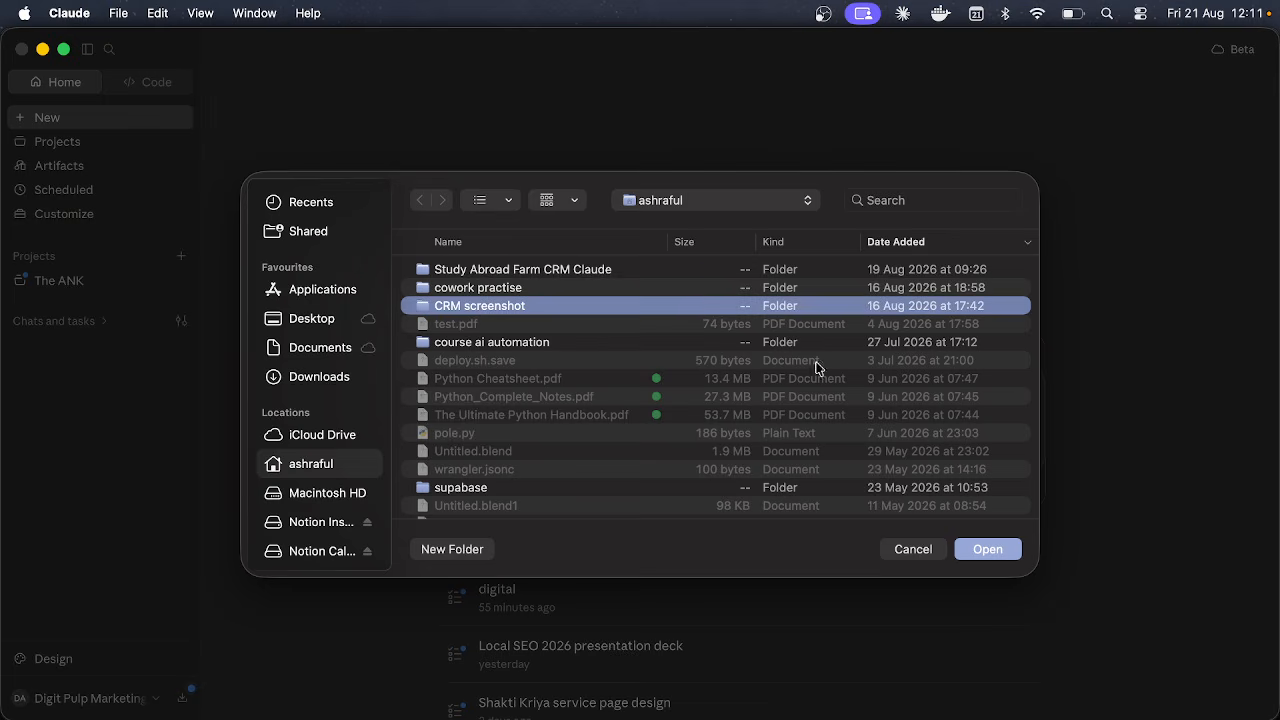
pyautogui.click(917, 553)
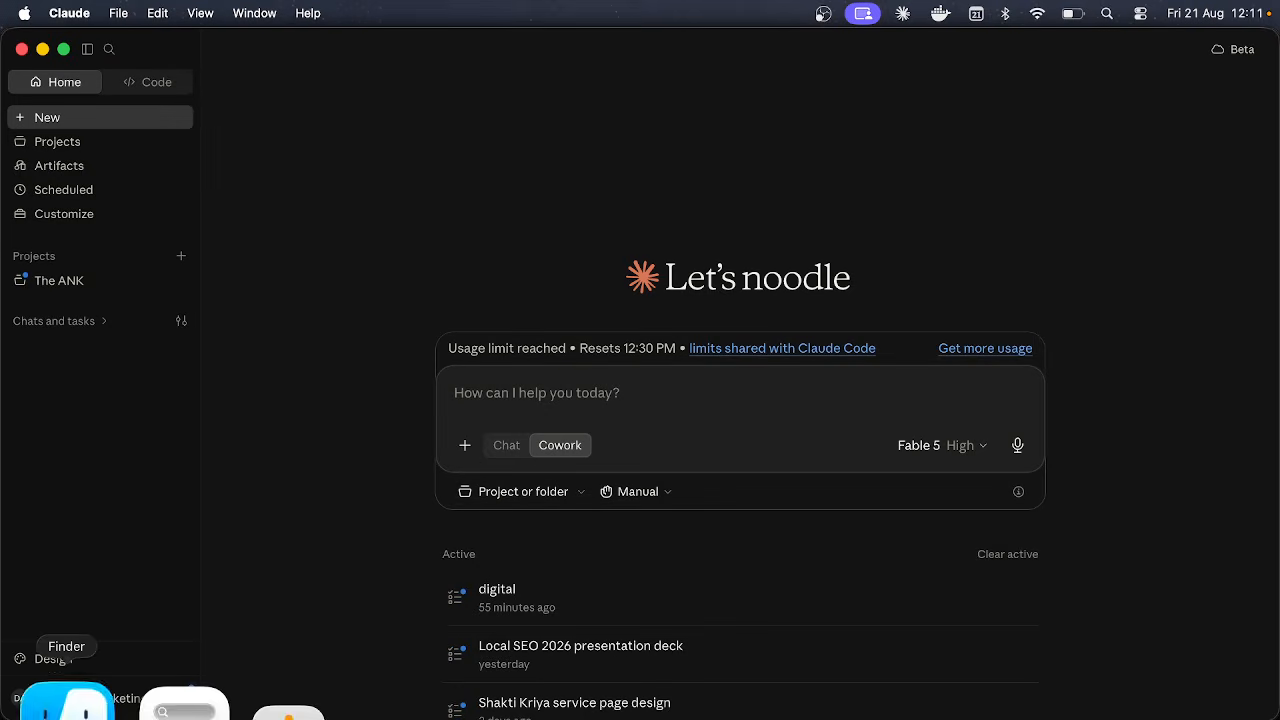
pyautogui.click(63, 700)
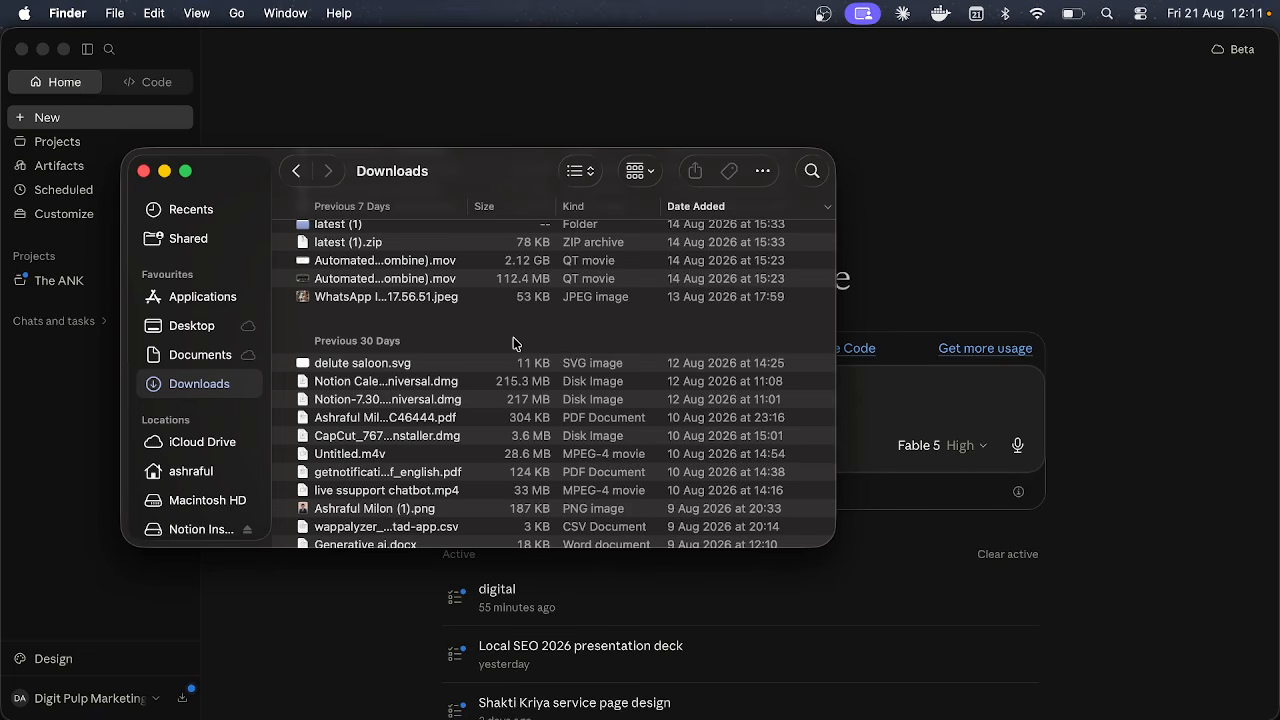
# Step: Find the cowork practise folder with two Corporate spreadsheets in Finder, then return to Claude
pyautogui.scroll(5, 455, 304)
pyautogui.scroll(8, 454, 303)
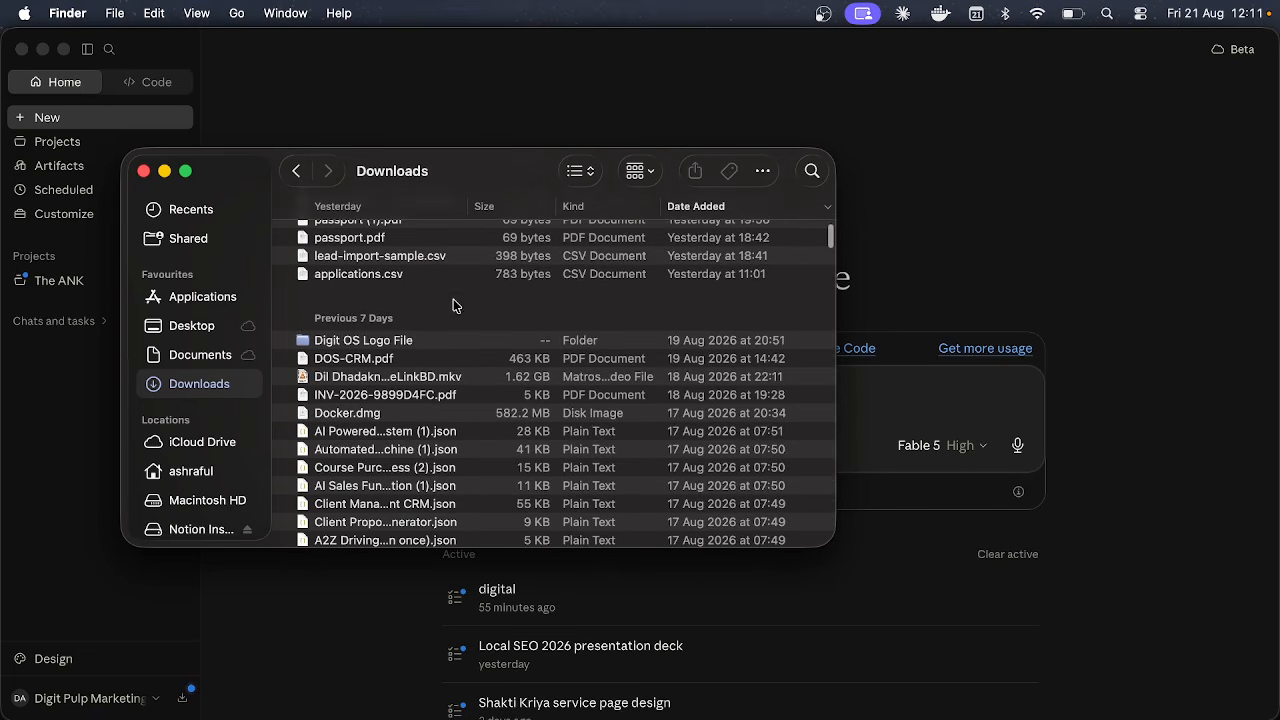
pyautogui.click(213, 470)
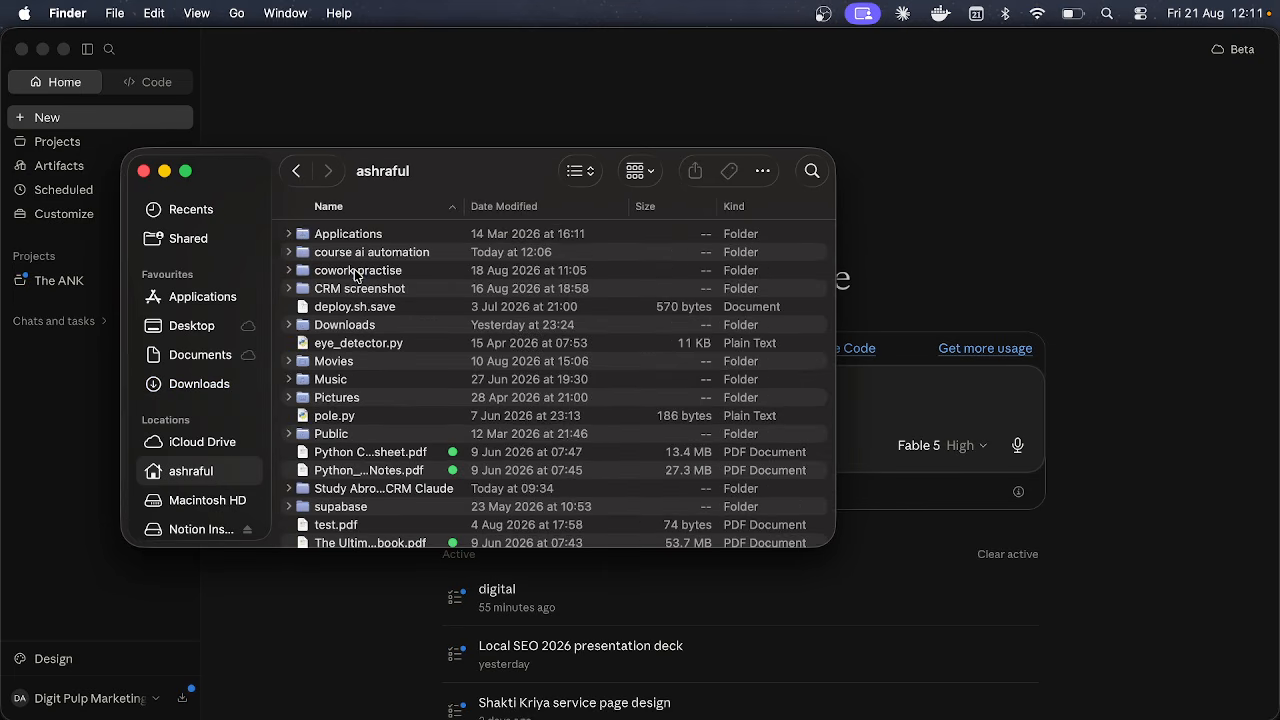
pyautogui.doubleClick(354, 269)
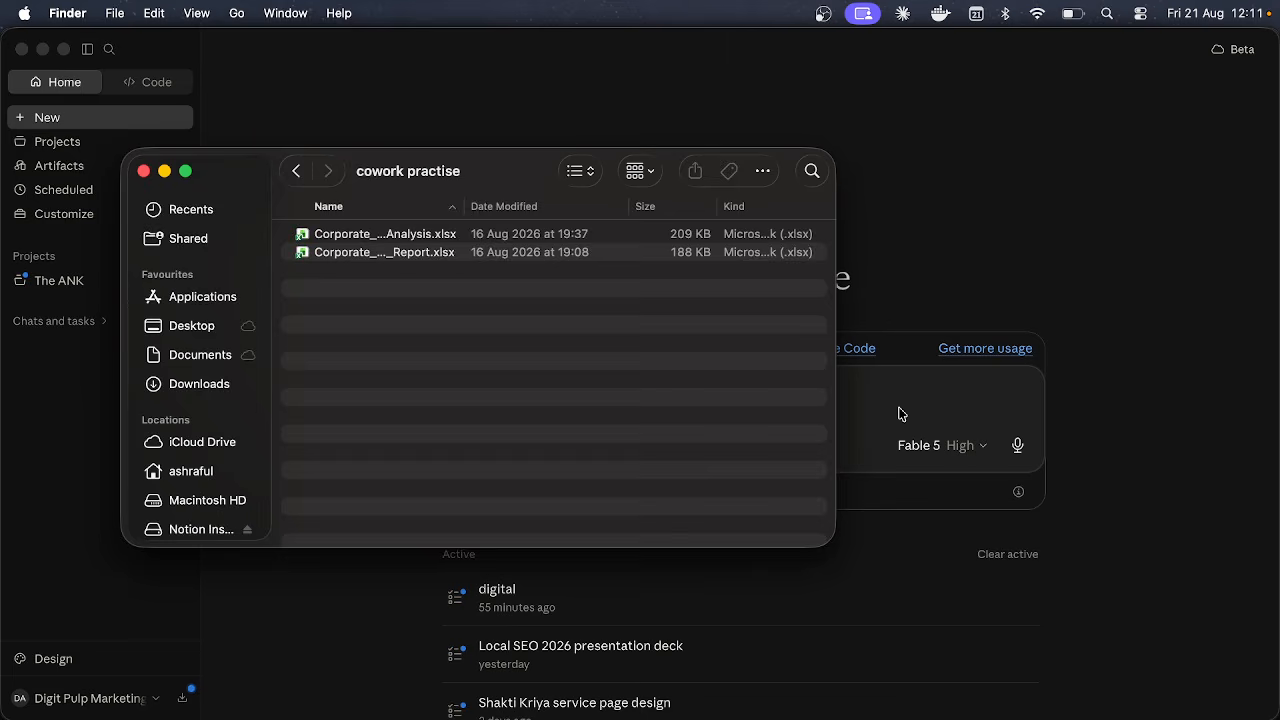
pyautogui.click(836, 394)
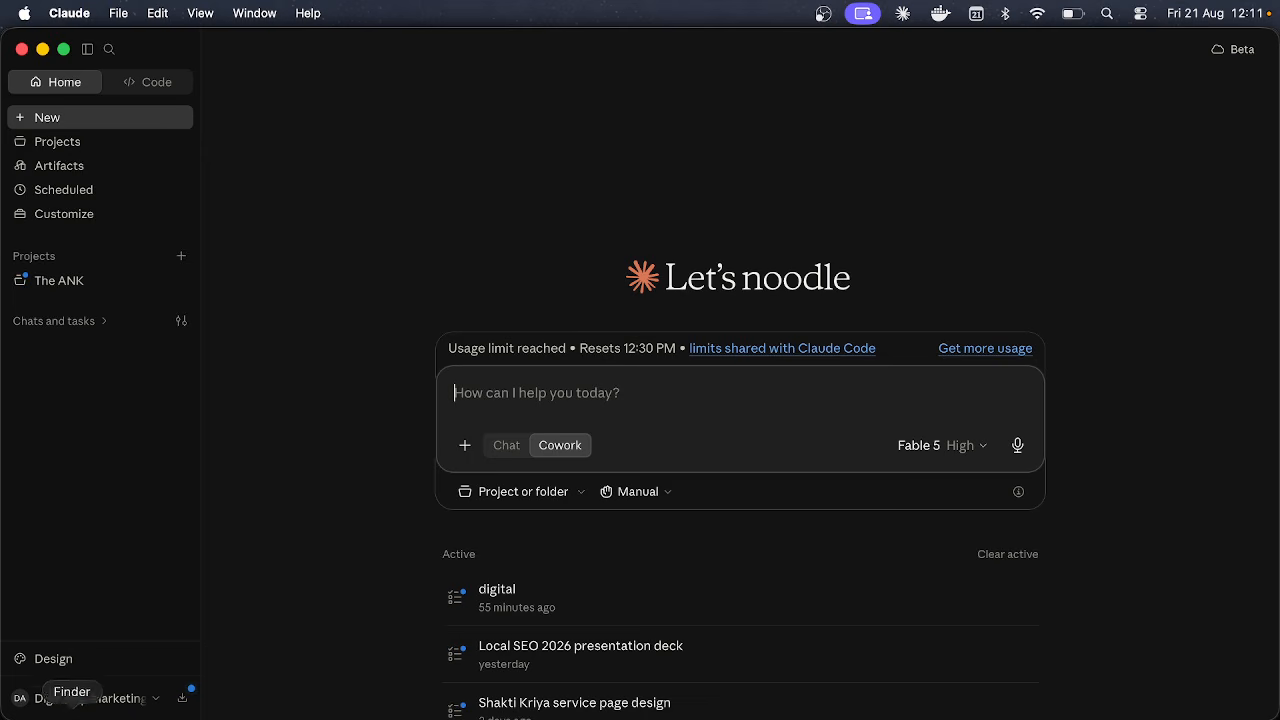
pyautogui.click(75, 700)
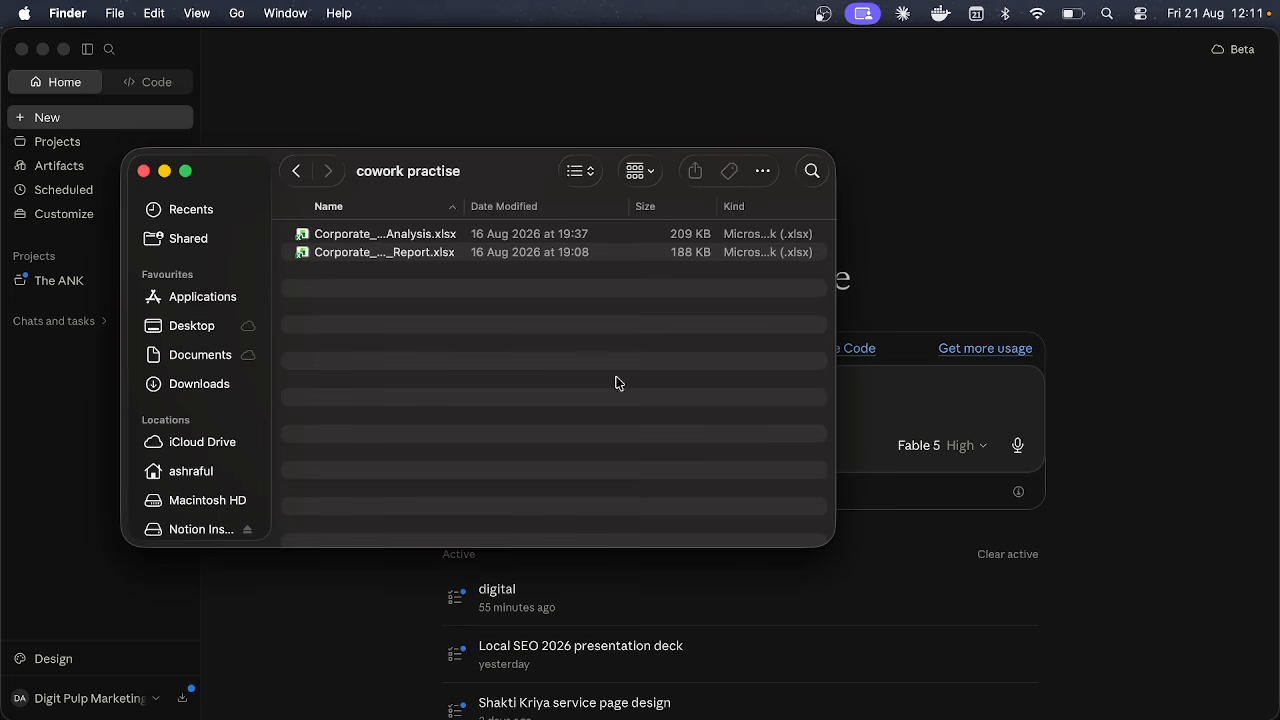
pyautogui.click(892, 400)
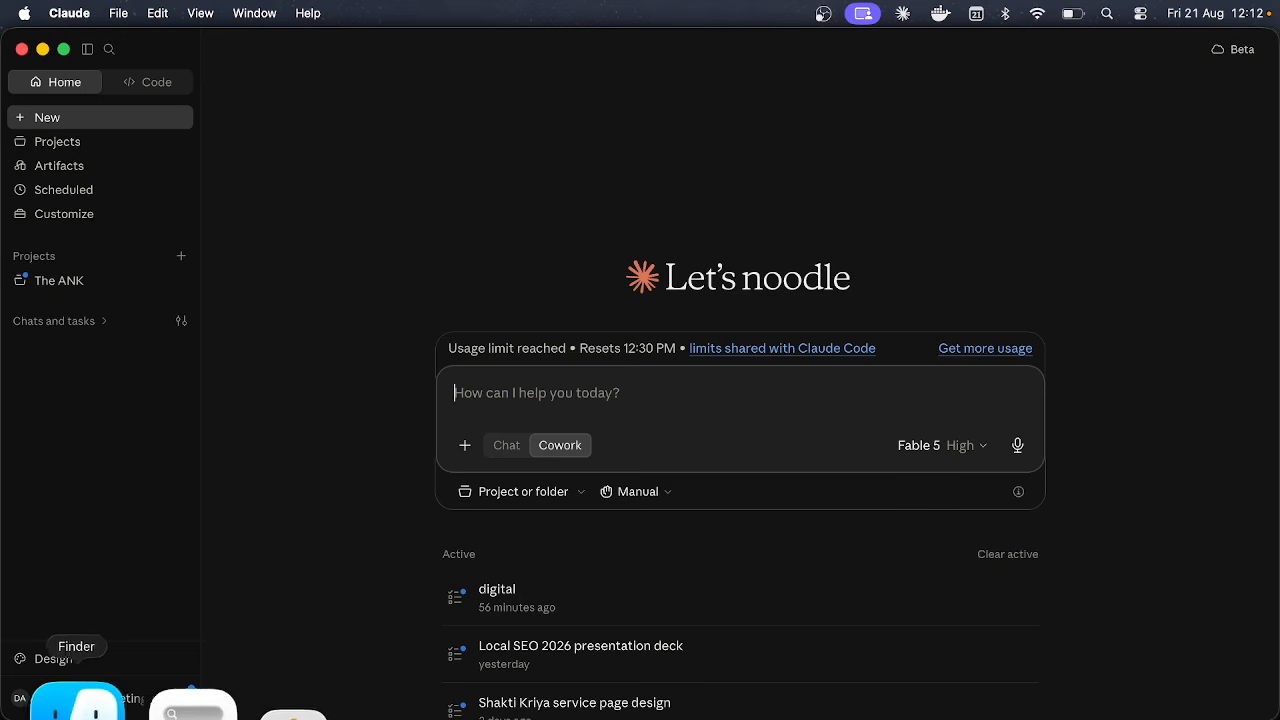
pyautogui.click(57, 703)
pyautogui.moveTo(549, 265); pyautogui.dragTo(545, 234)
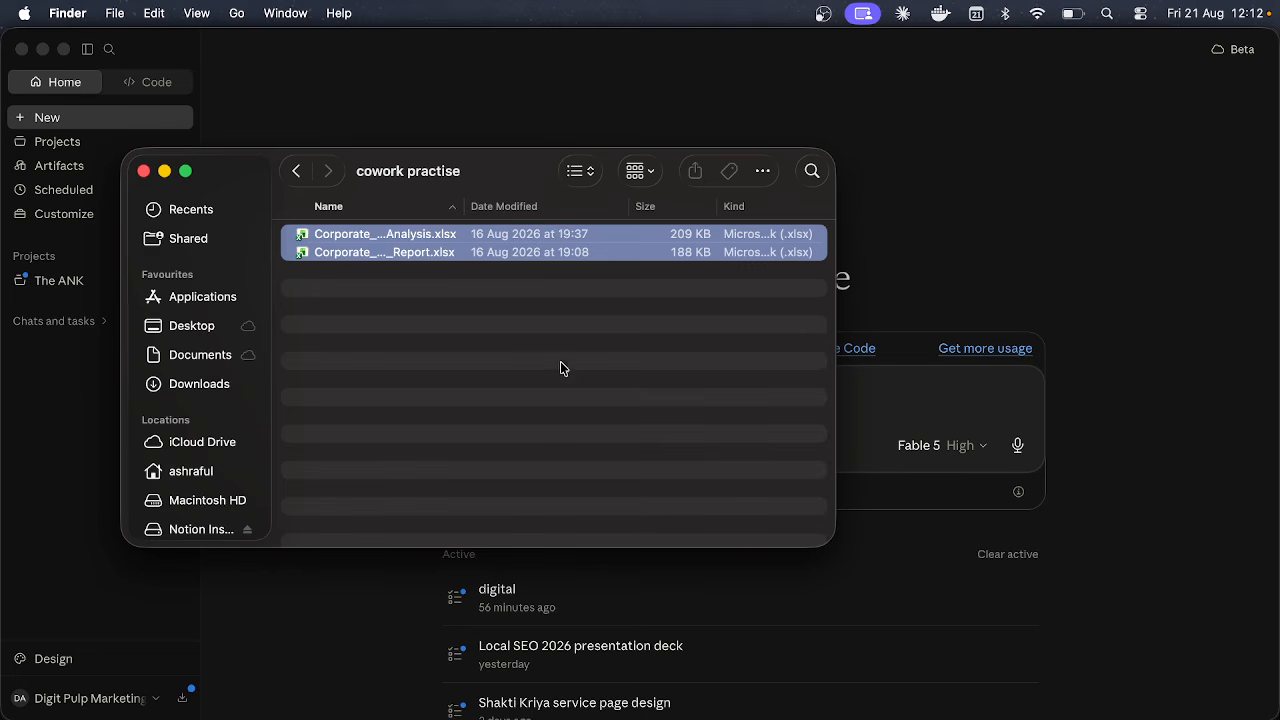
pyautogui.click(560, 373)
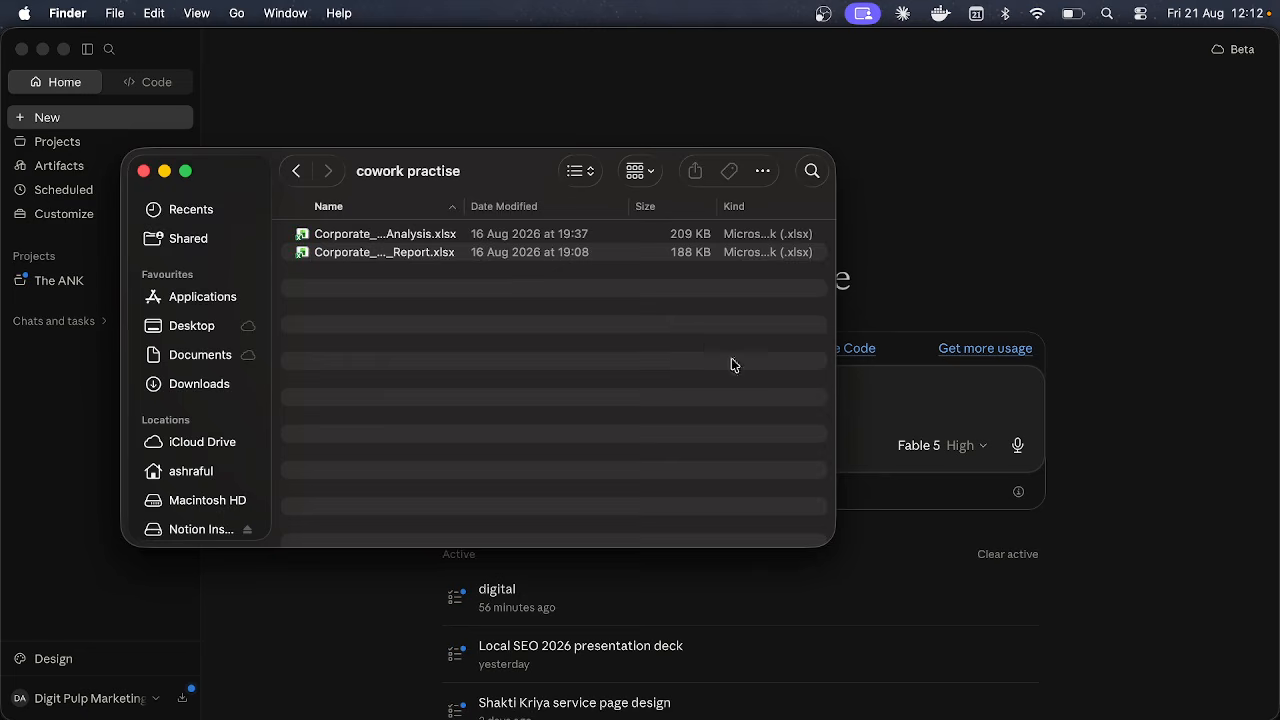
pyautogui.click(960, 396)
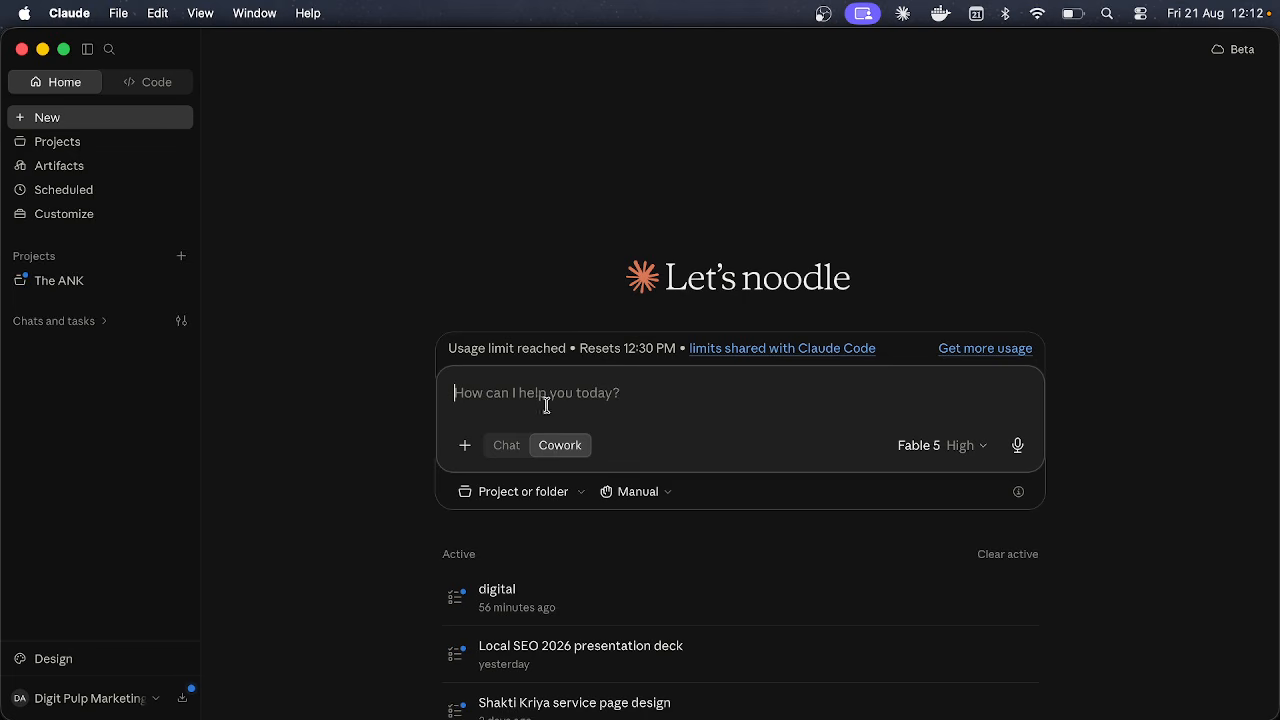
pyautogui.click(648, 489)
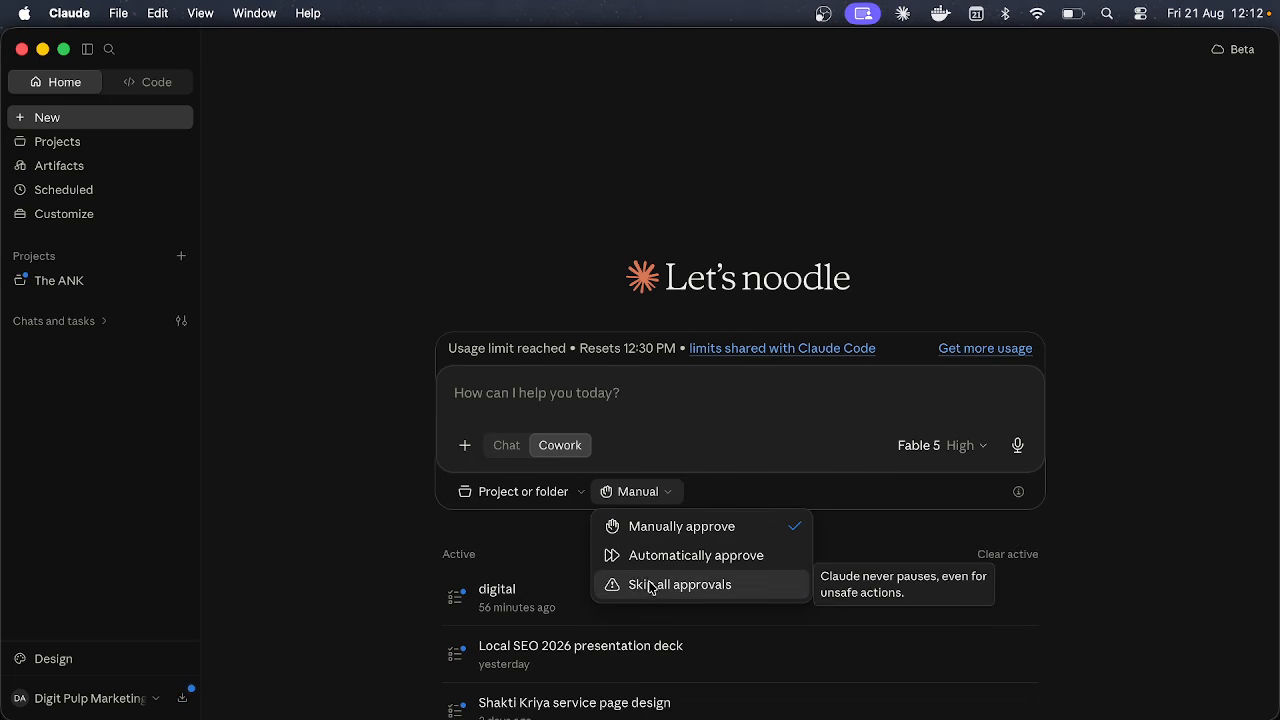
pyautogui.click(694, 420)
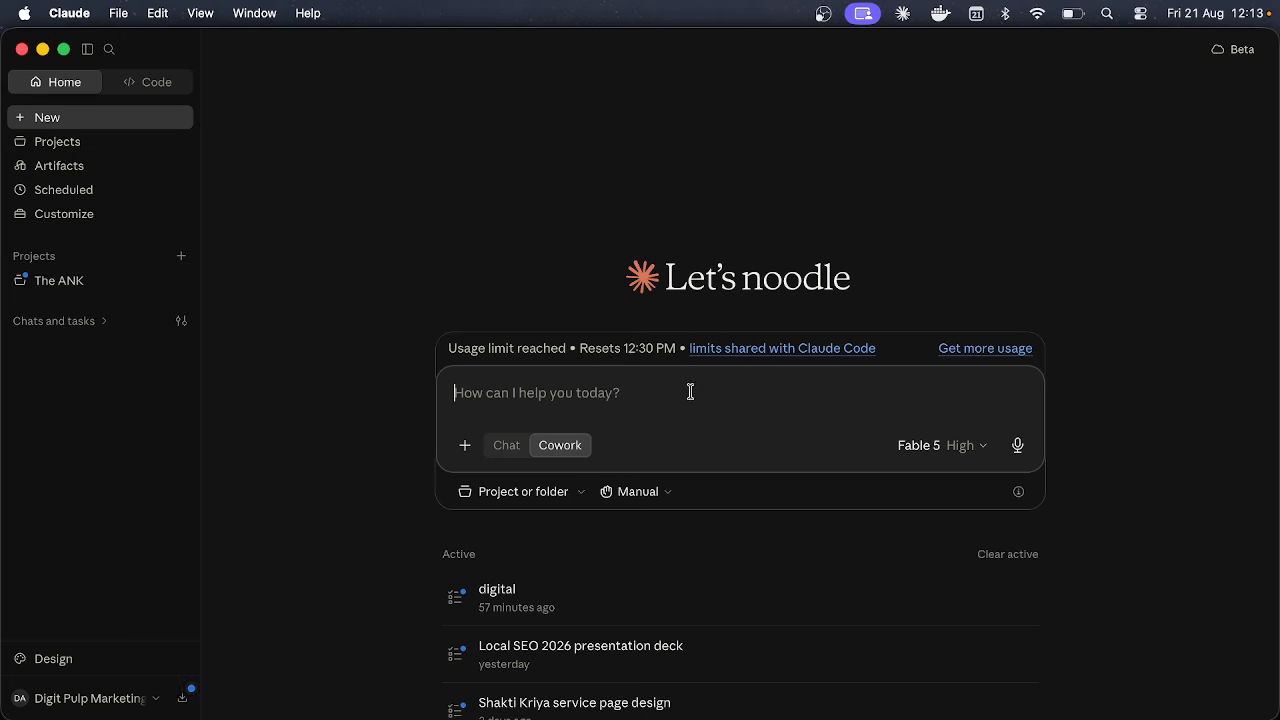
pyautogui.click(666, 490)
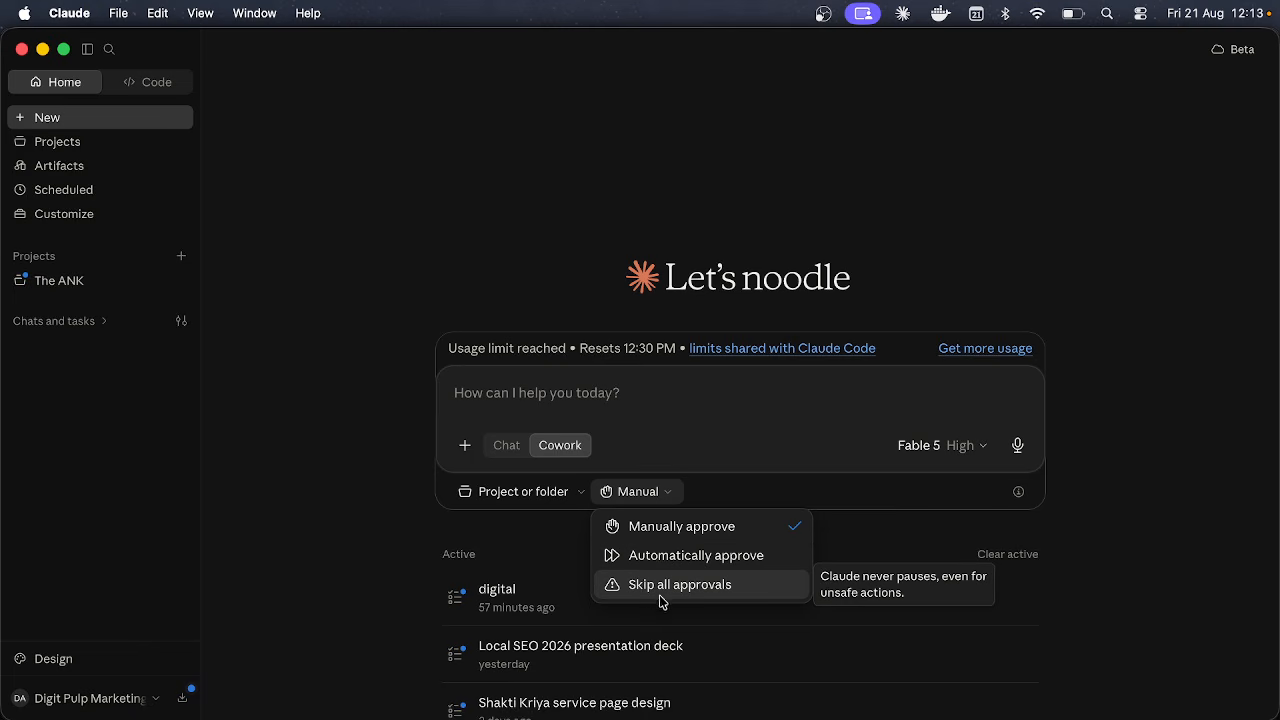
pyautogui.click(688, 411)
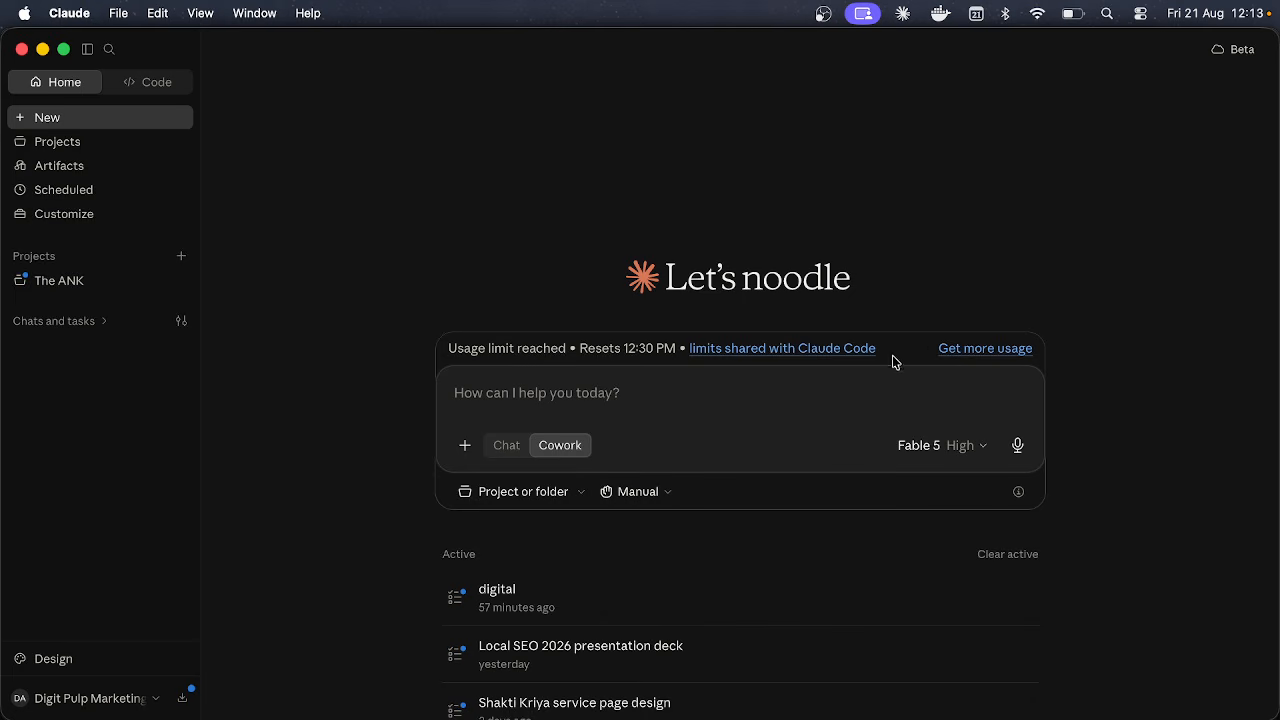
pyautogui.click(654, 495)
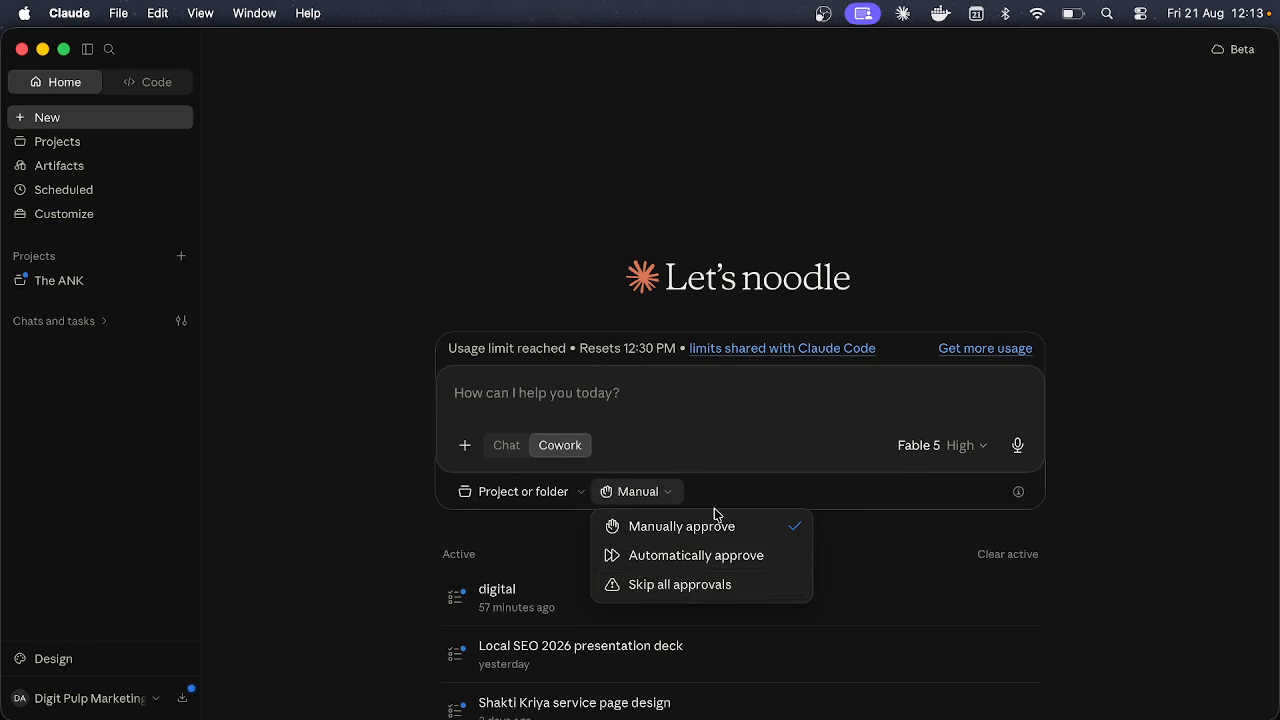
pyautogui.click(771, 429)
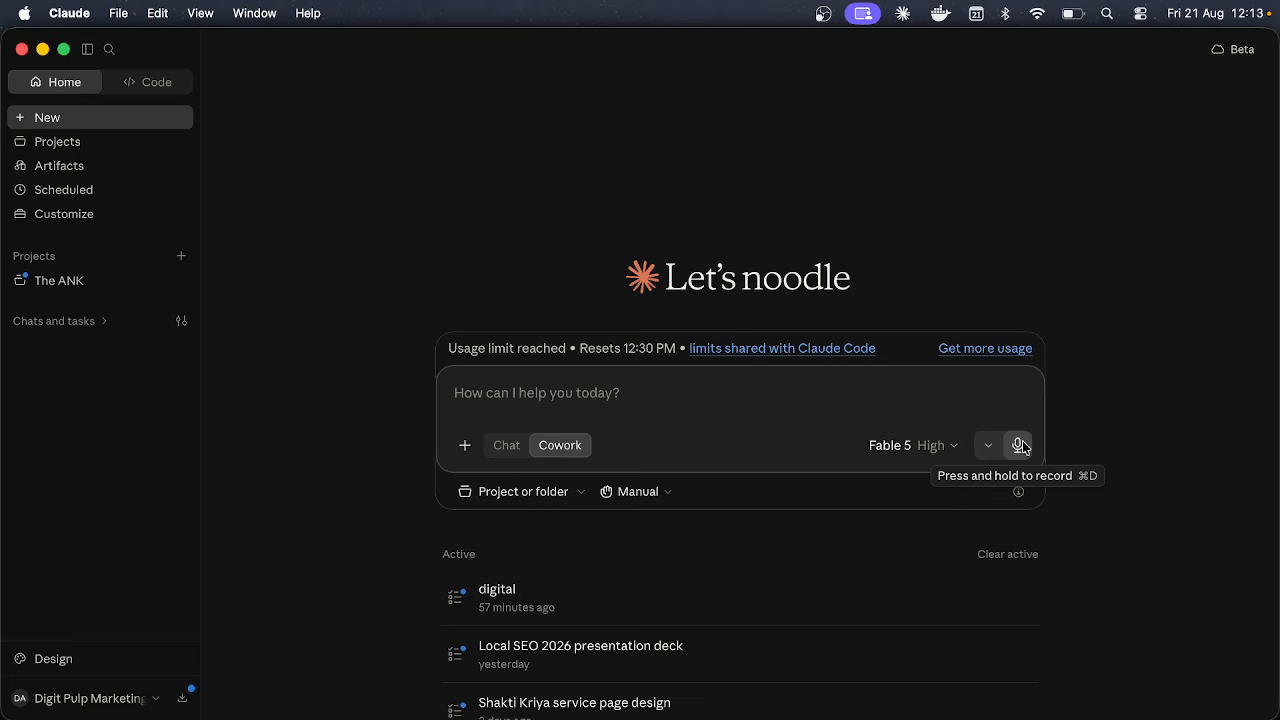
pyautogui.click(940, 447)
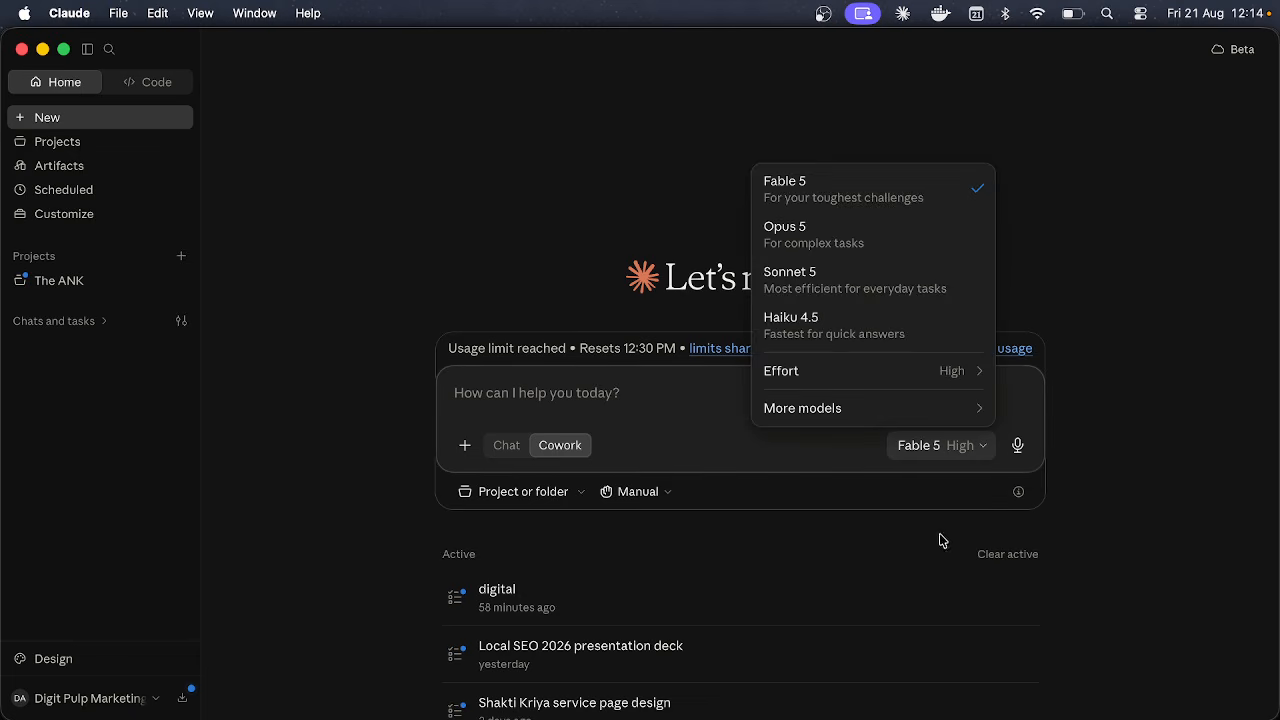
pyautogui.click(695, 459)
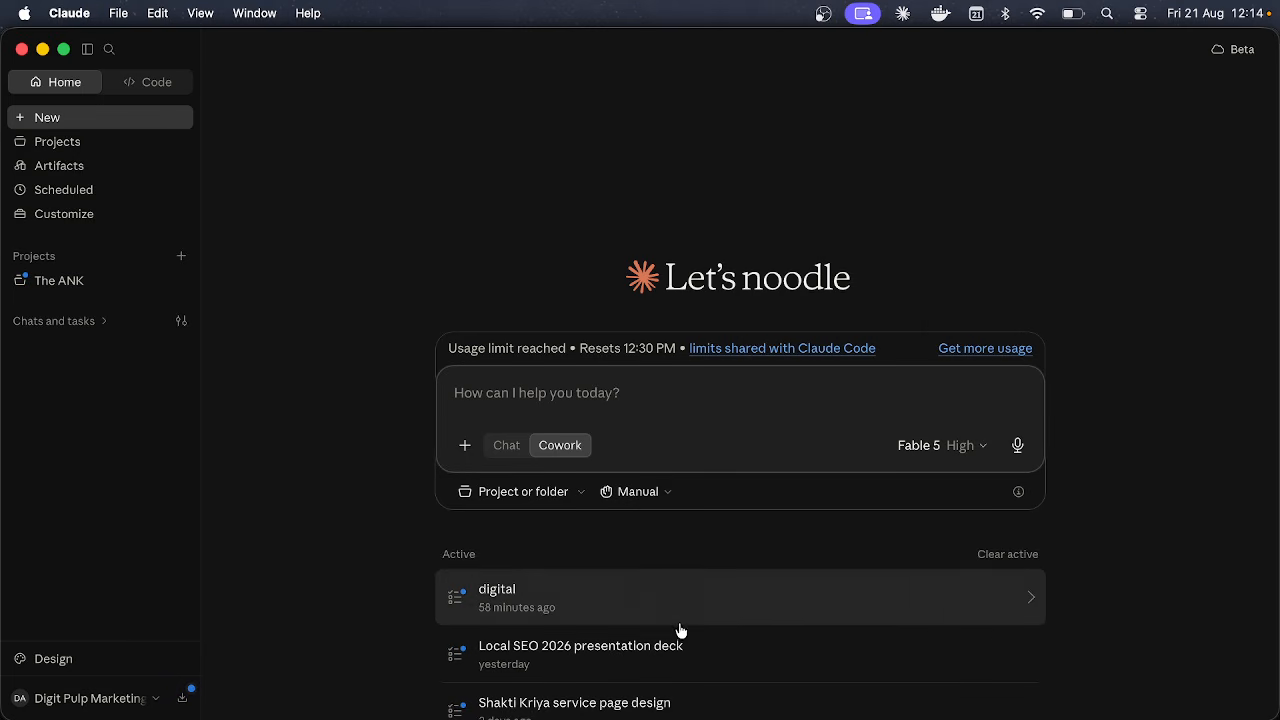
pyautogui.click(505, 445)
pyautogui.click(558, 446)
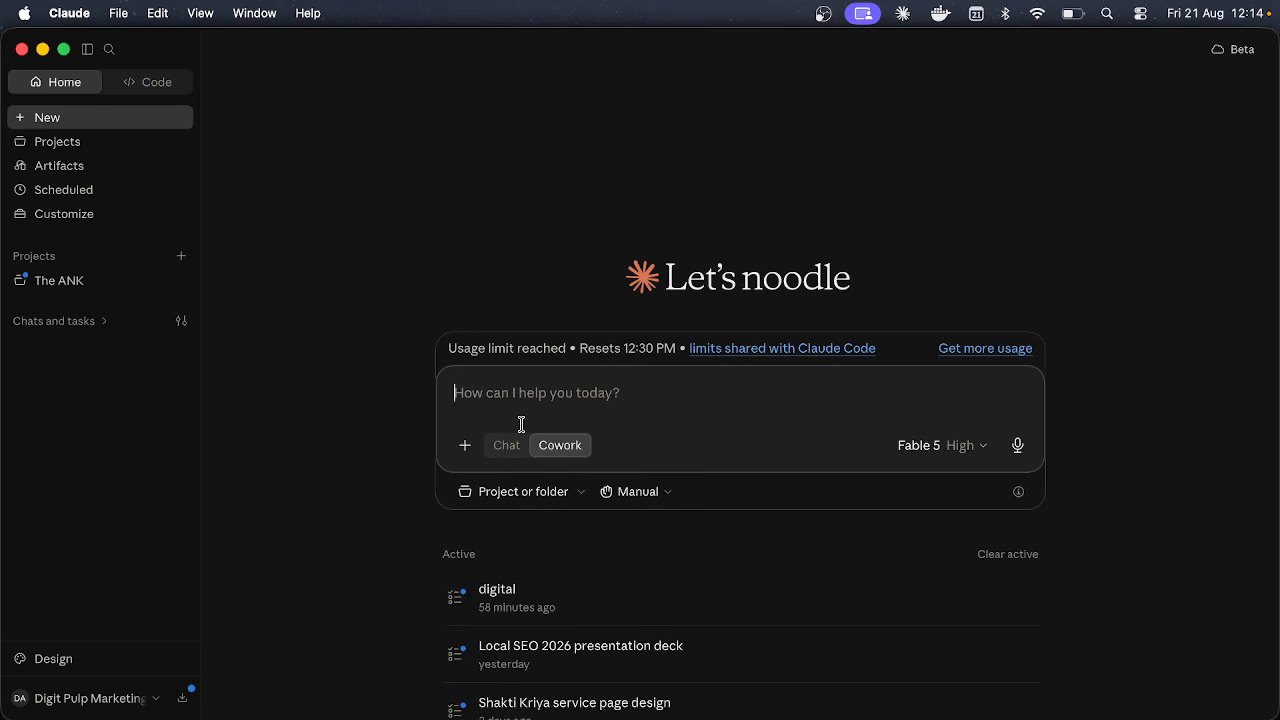
# Step: From the + menu's Connectors submenu, open the Directory of 2060 connectors like Google Drive and Gmail
pyautogui.click(457, 449)
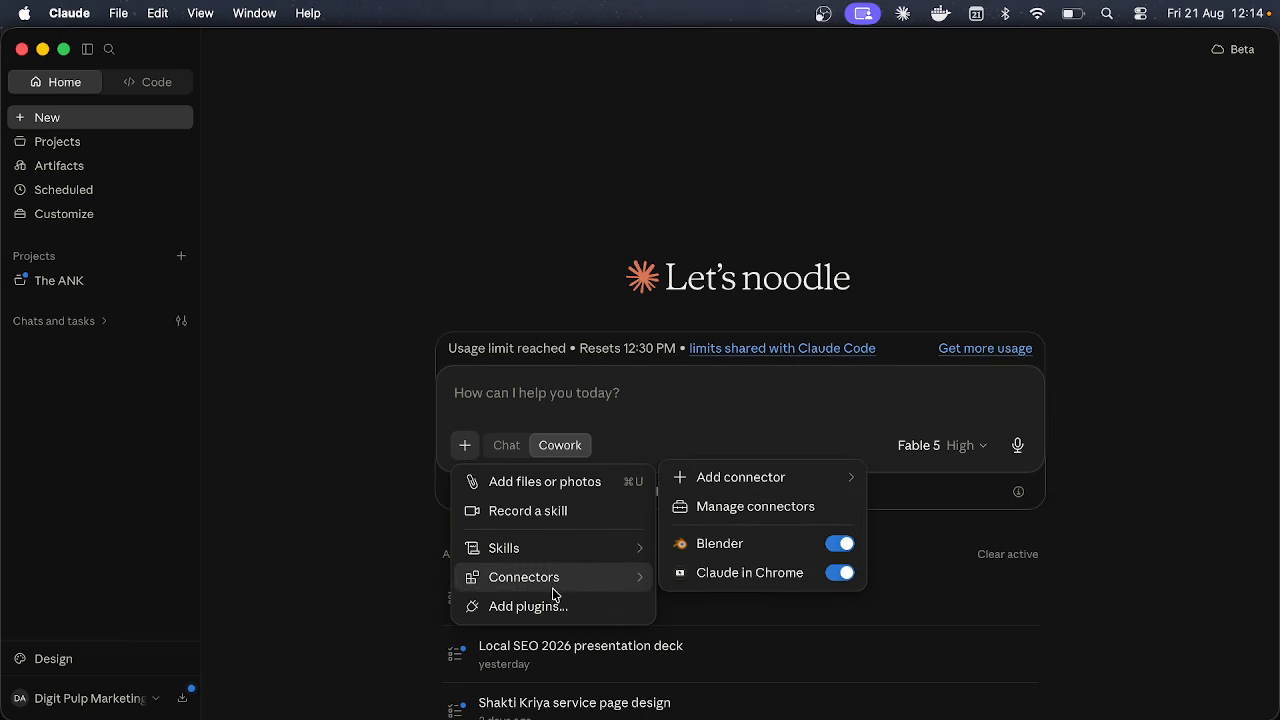
pyautogui.moveTo(575, 552)
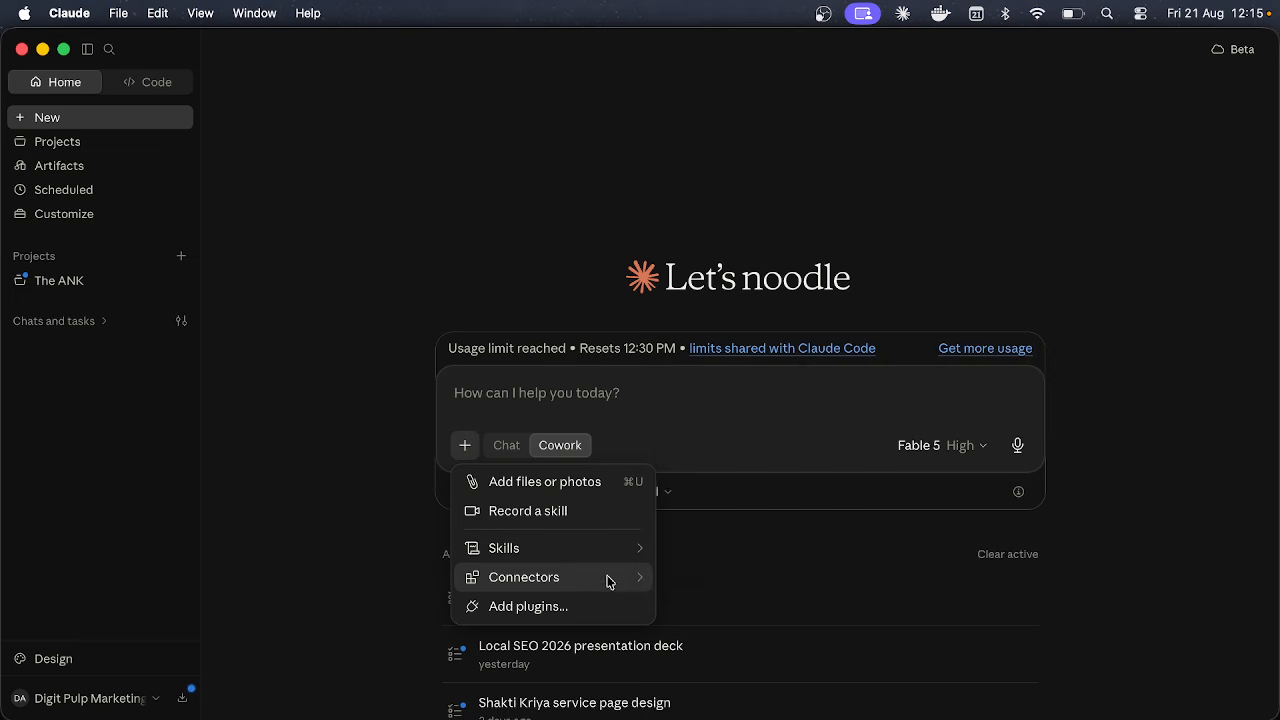
pyautogui.moveTo(609, 581)
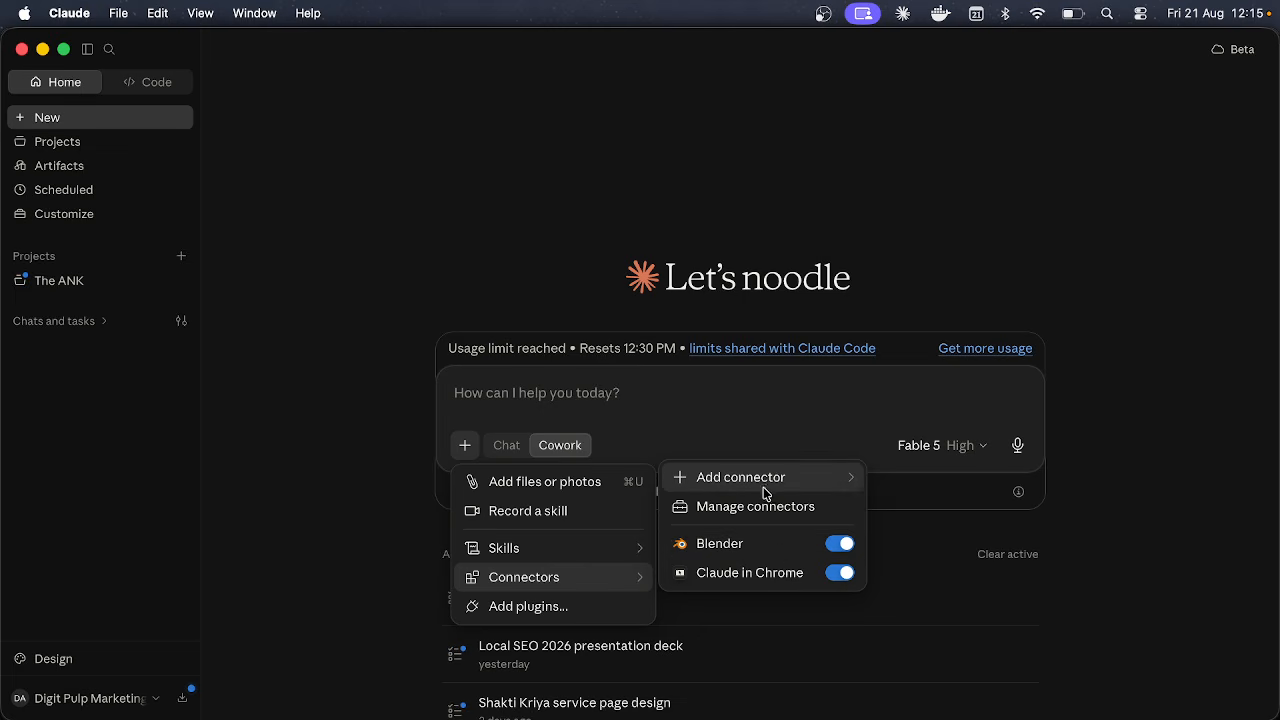
pyautogui.moveTo(764, 483)
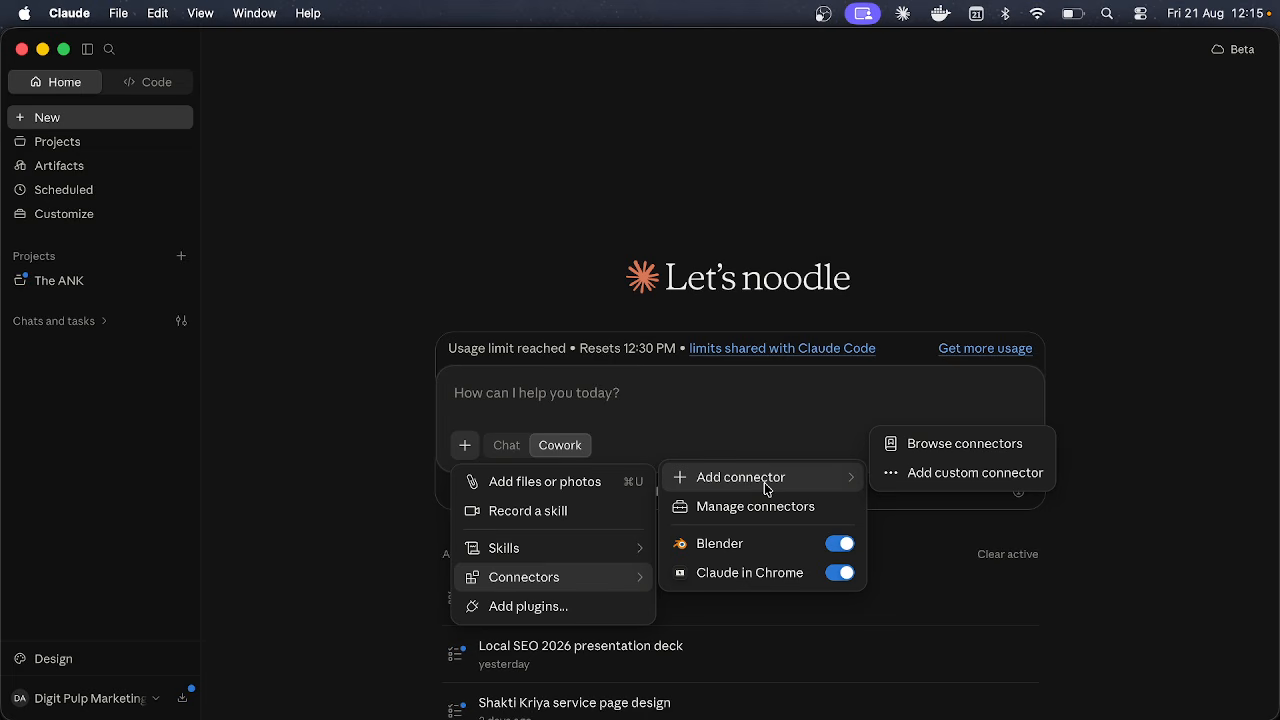
pyautogui.click(942, 442)
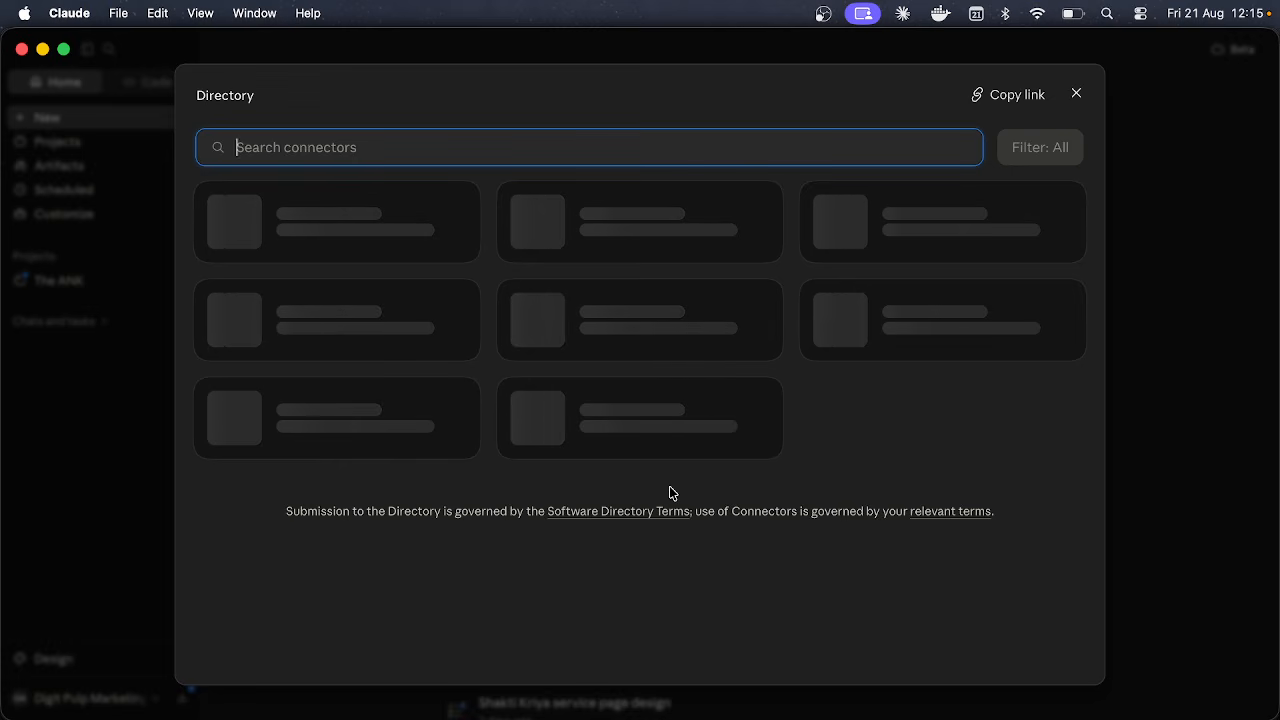
# Step: Close the connector Directory and focus the empty Cowork prompt box
pyautogui.click(1076, 95)
pyautogui.click(781, 417)
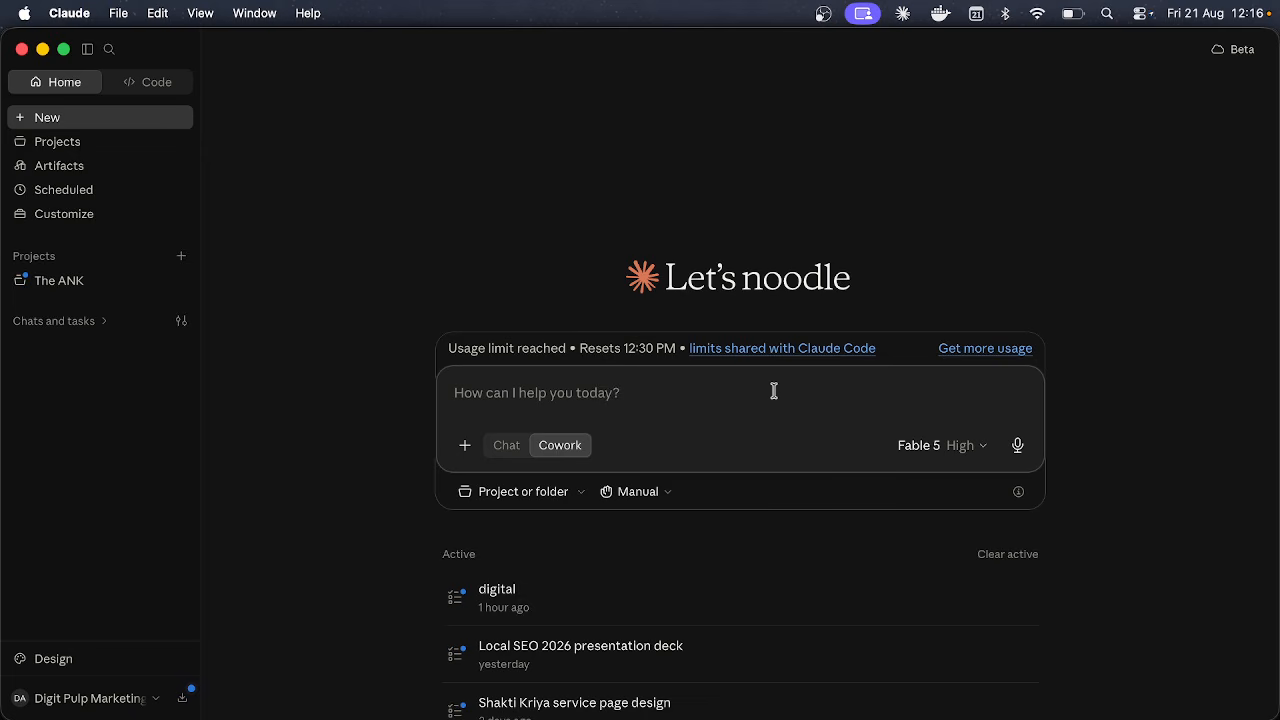
# Step: Show the slash-command list with design, morning and skill-creator, clear it, then bring it back
pyautogui.write('/')
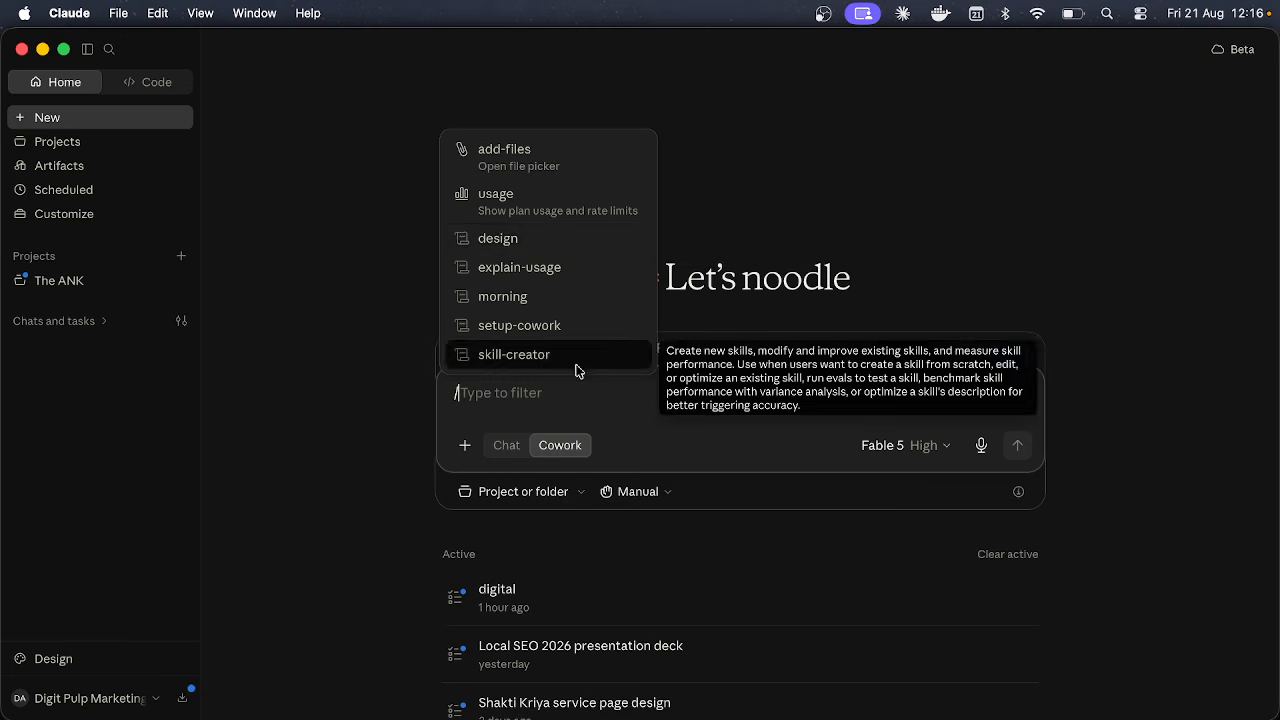
pyautogui.press('Escape')
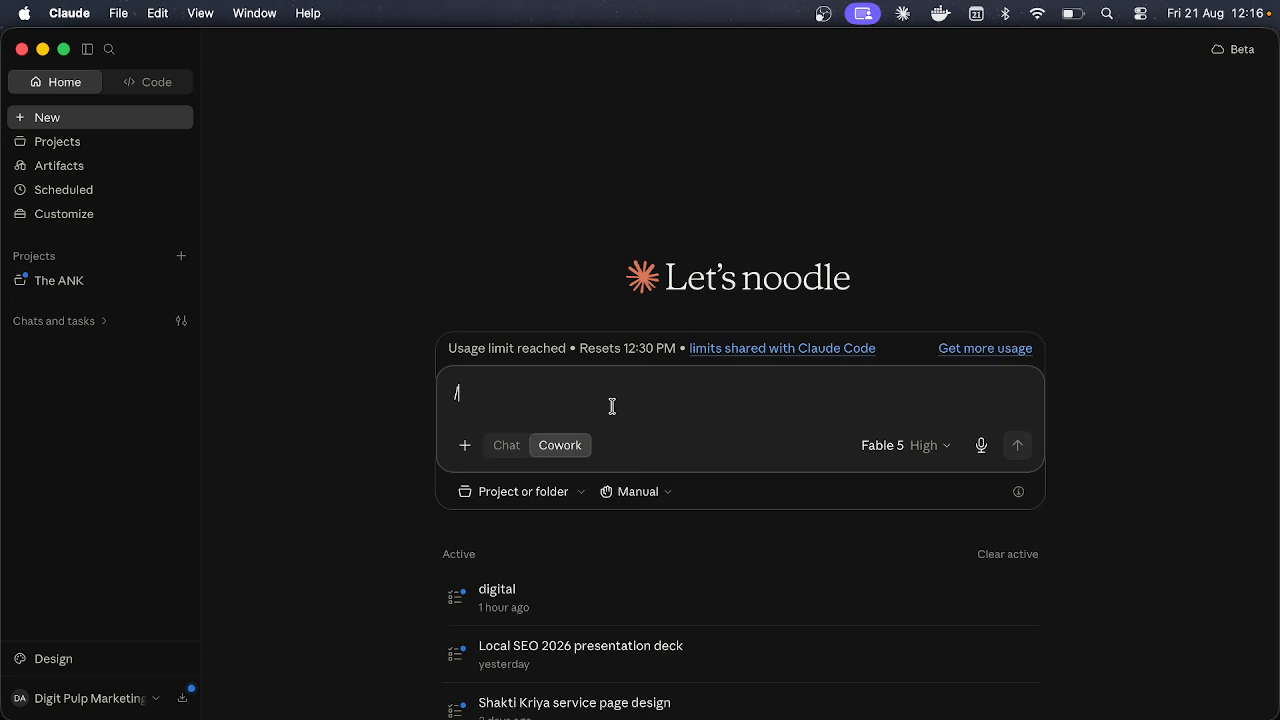
pyautogui.press('BackSpace')
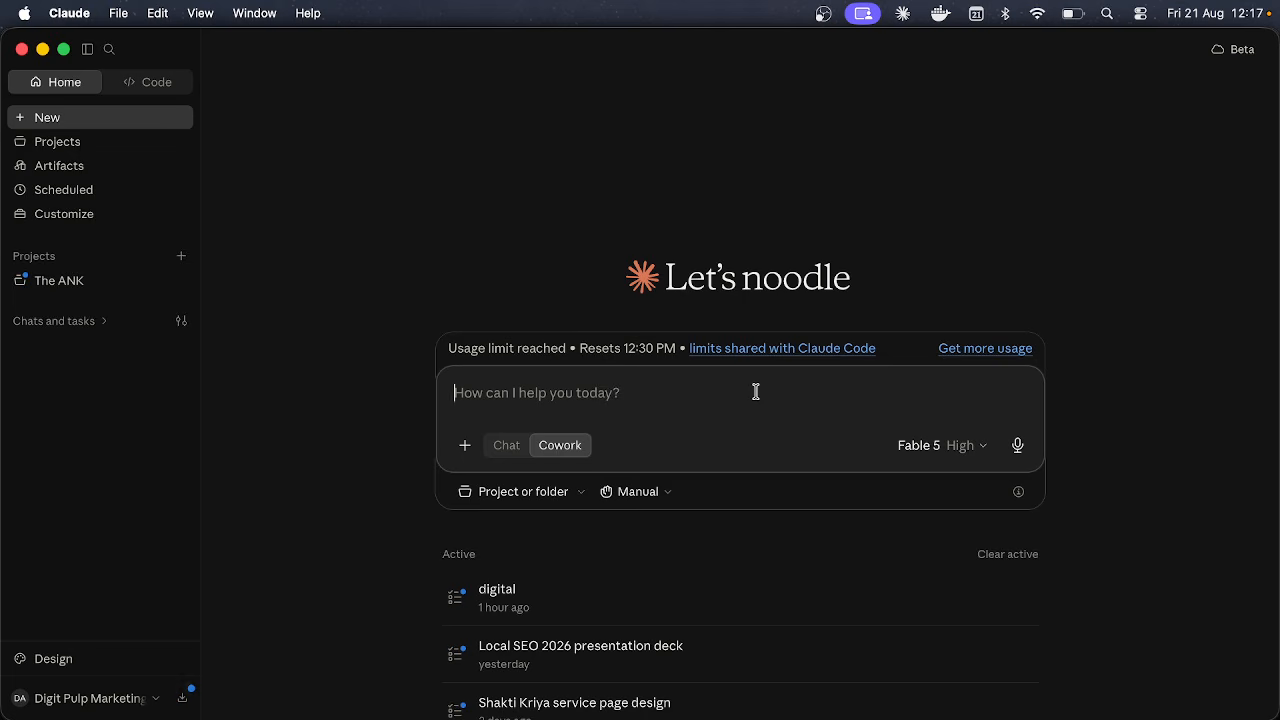
pyautogui.write('/')
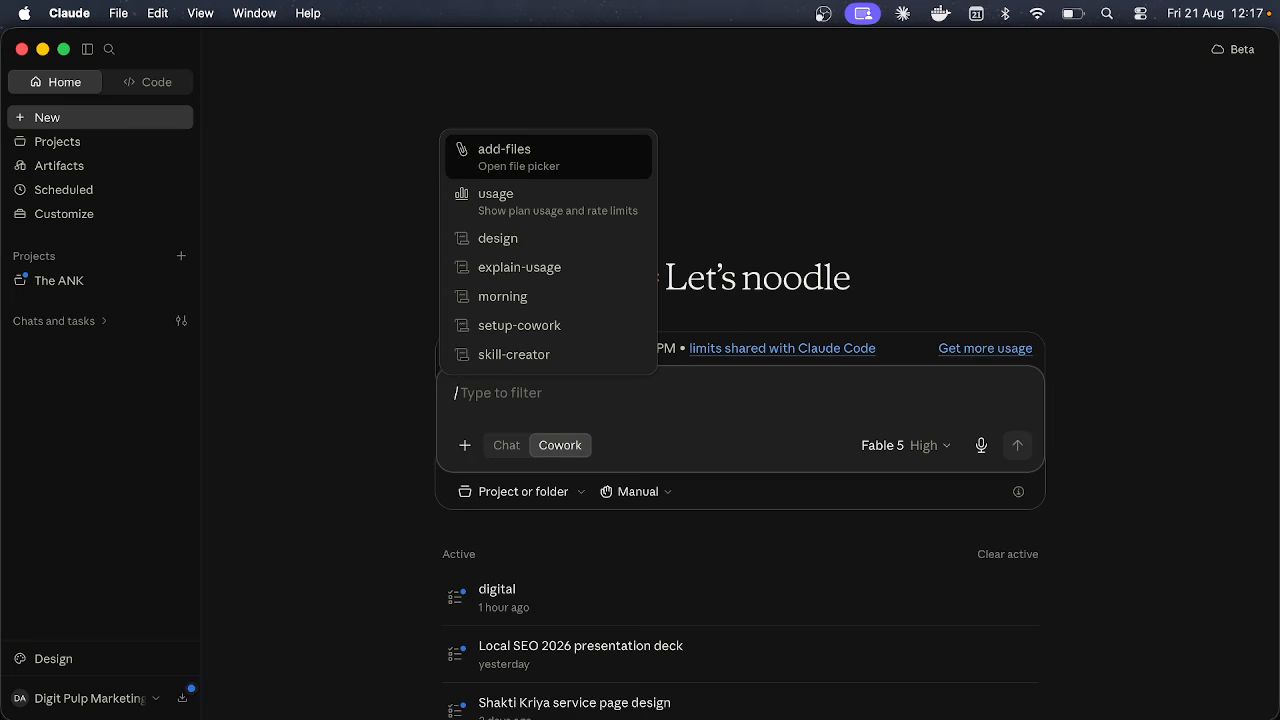
pyautogui.press('BackSpace')
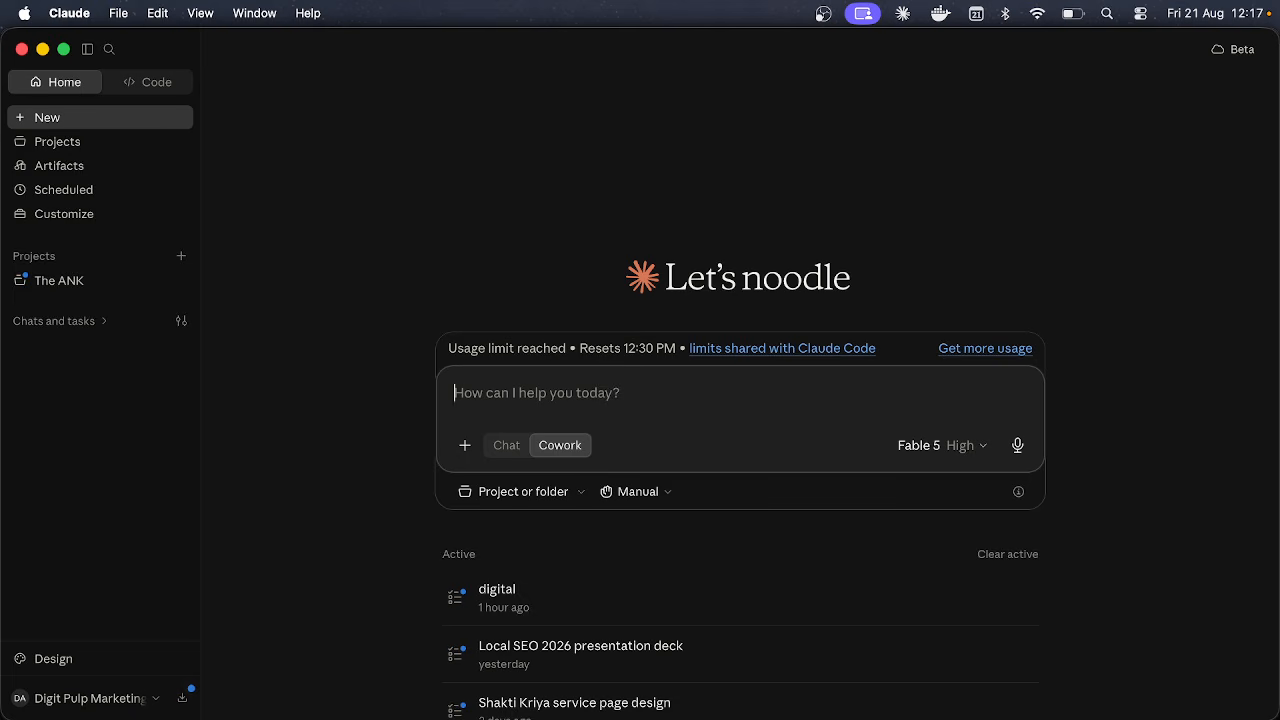
# Step: Insert the skill-creator command, remove it to leave the prompt empty, then switch to Chrome
pyautogui.write('/')
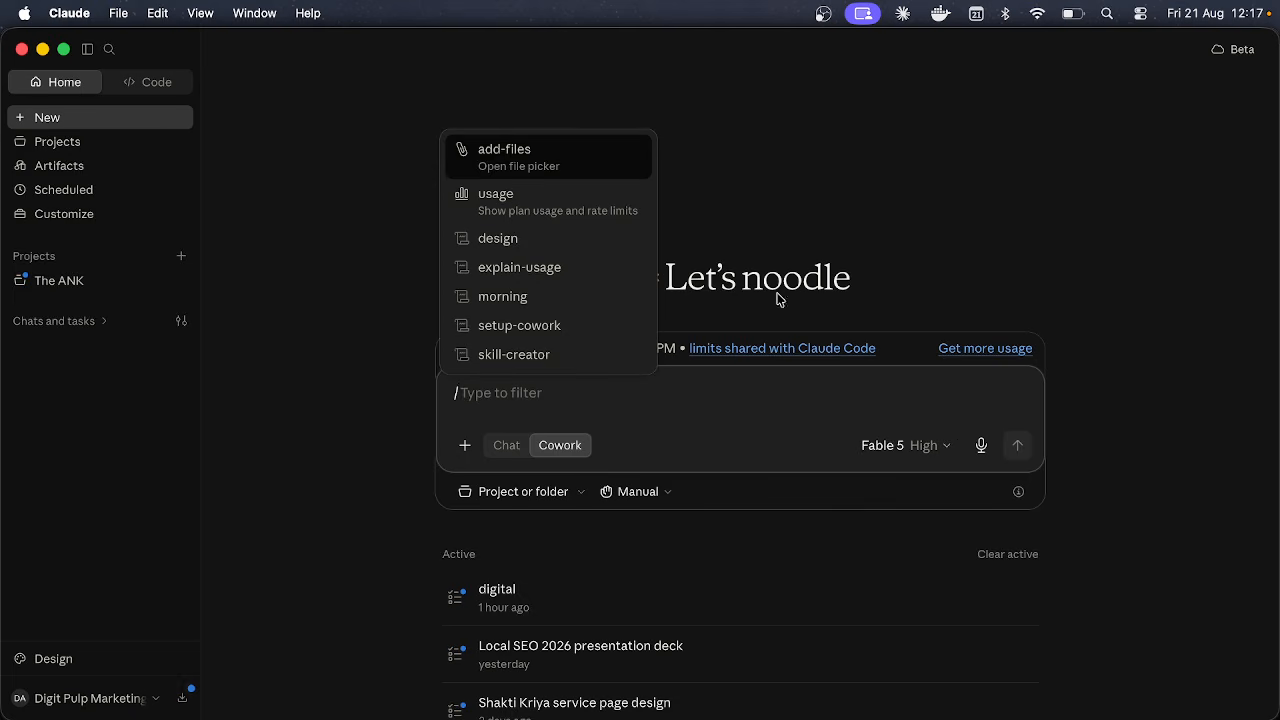
pyautogui.click(604, 352)
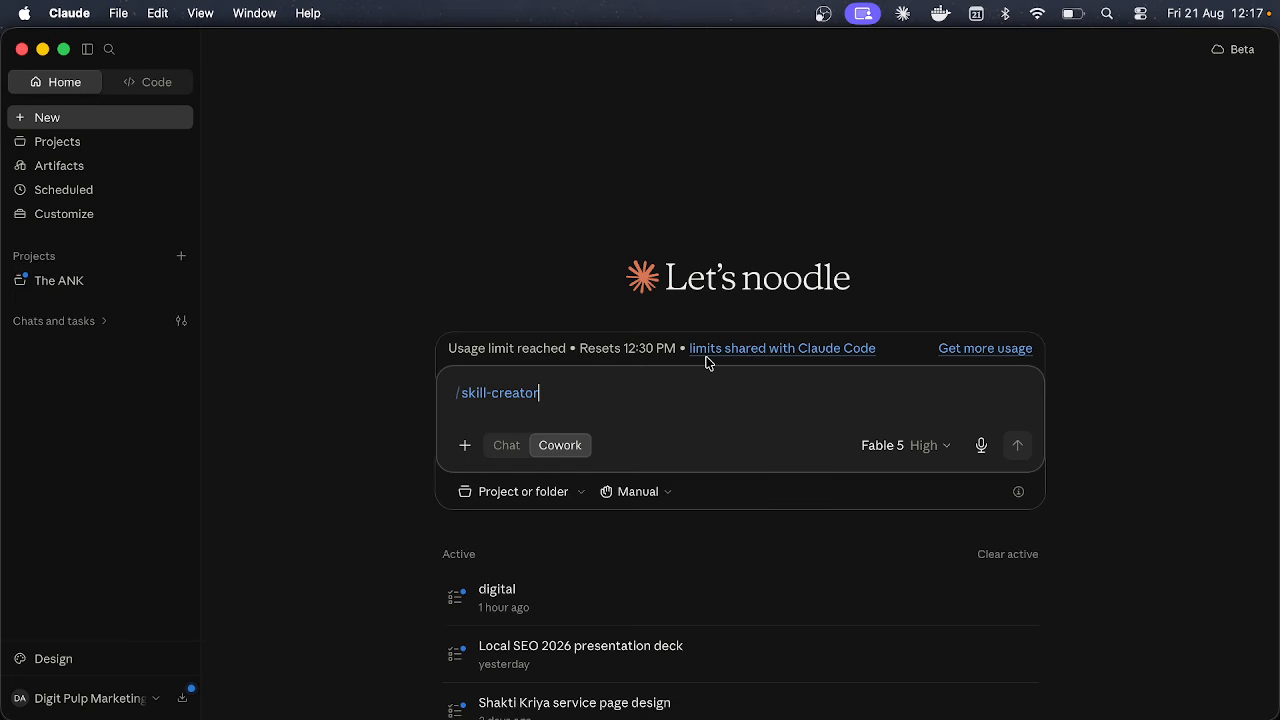
pyautogui.press('BackSpace')
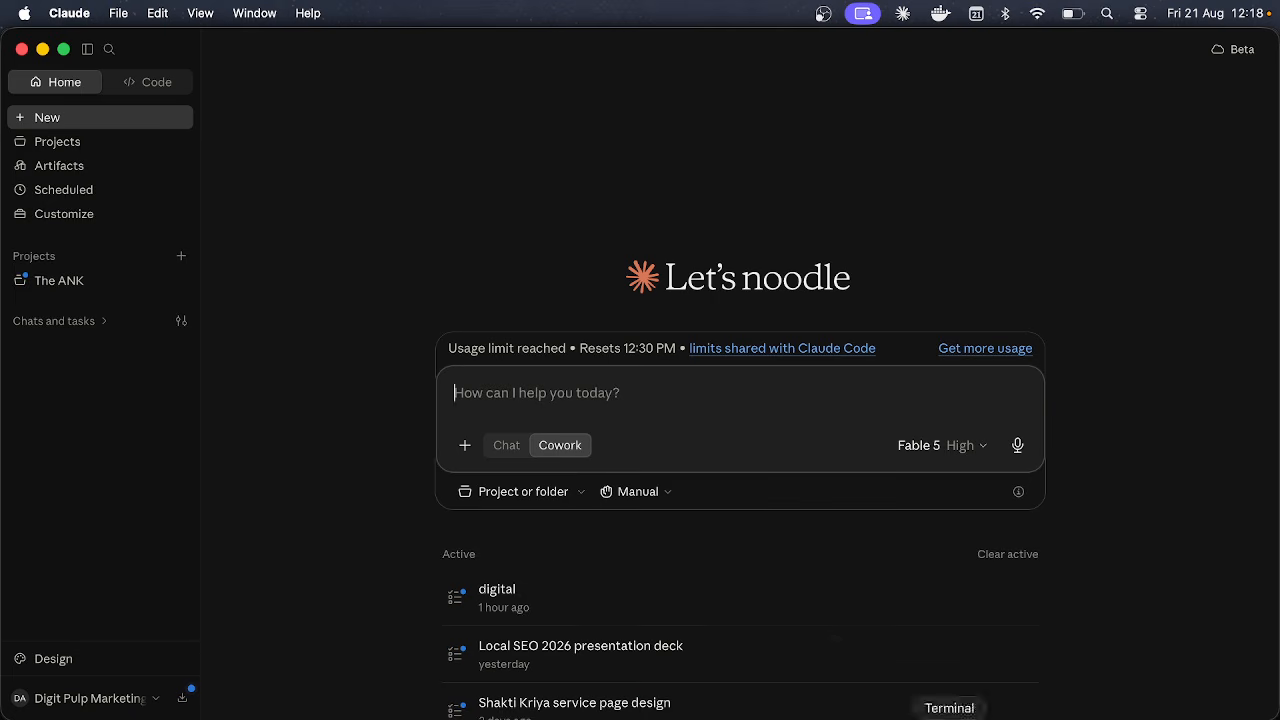
pyautogui.click(794, 705)
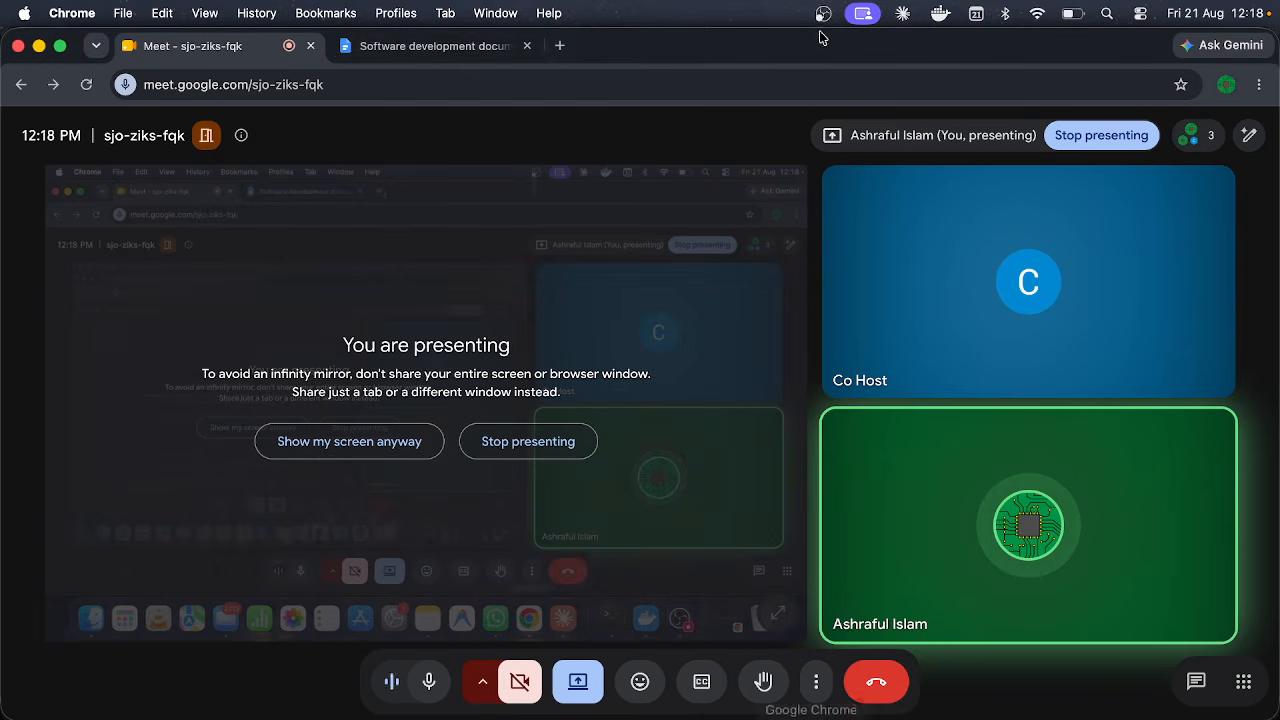
# Step: Search Google for 'claude skills marketplace' in a new tab
pyautogui.click(560, 45)
pyautogui.write('claude')
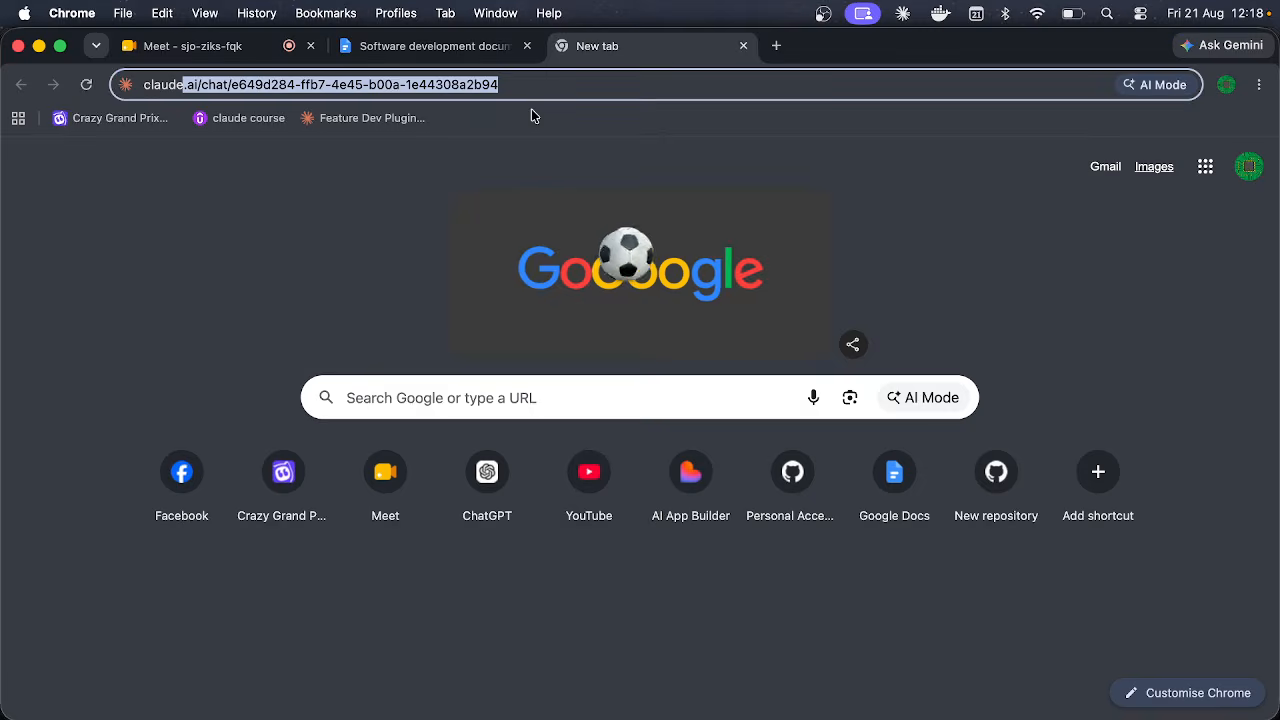
pyautogui.write(' skills')
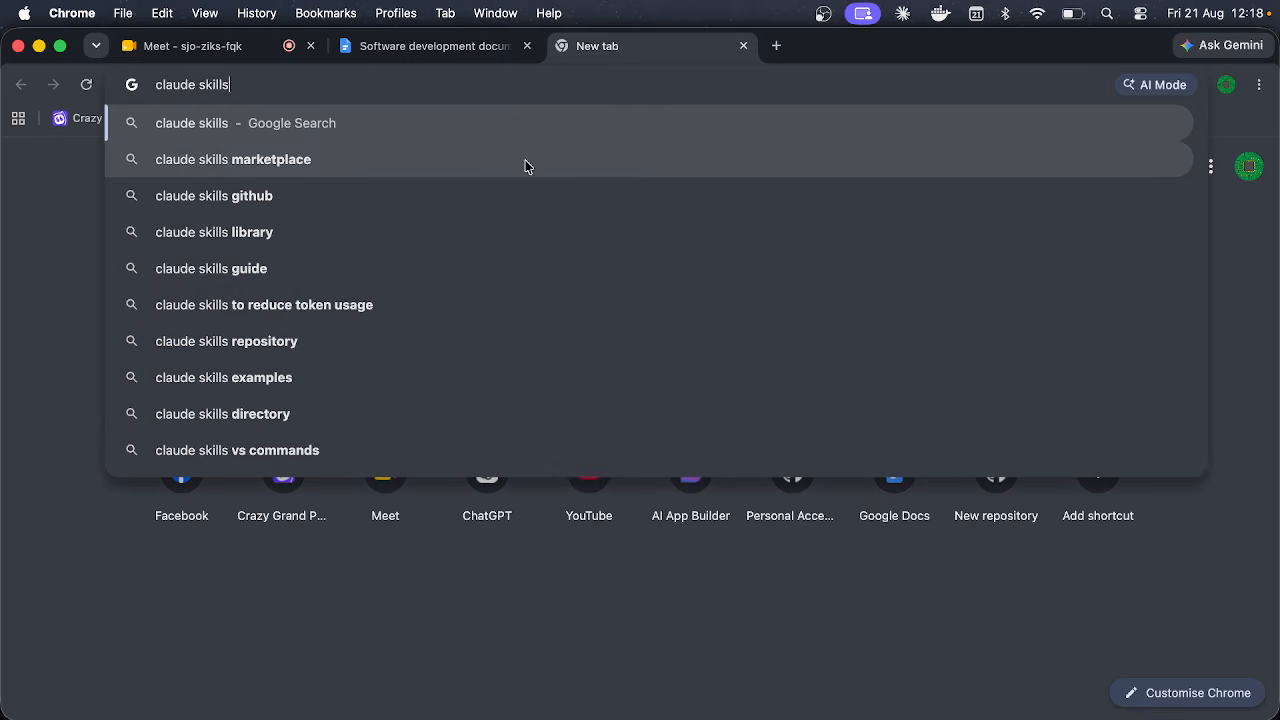
pyautogui.click(523, 161)
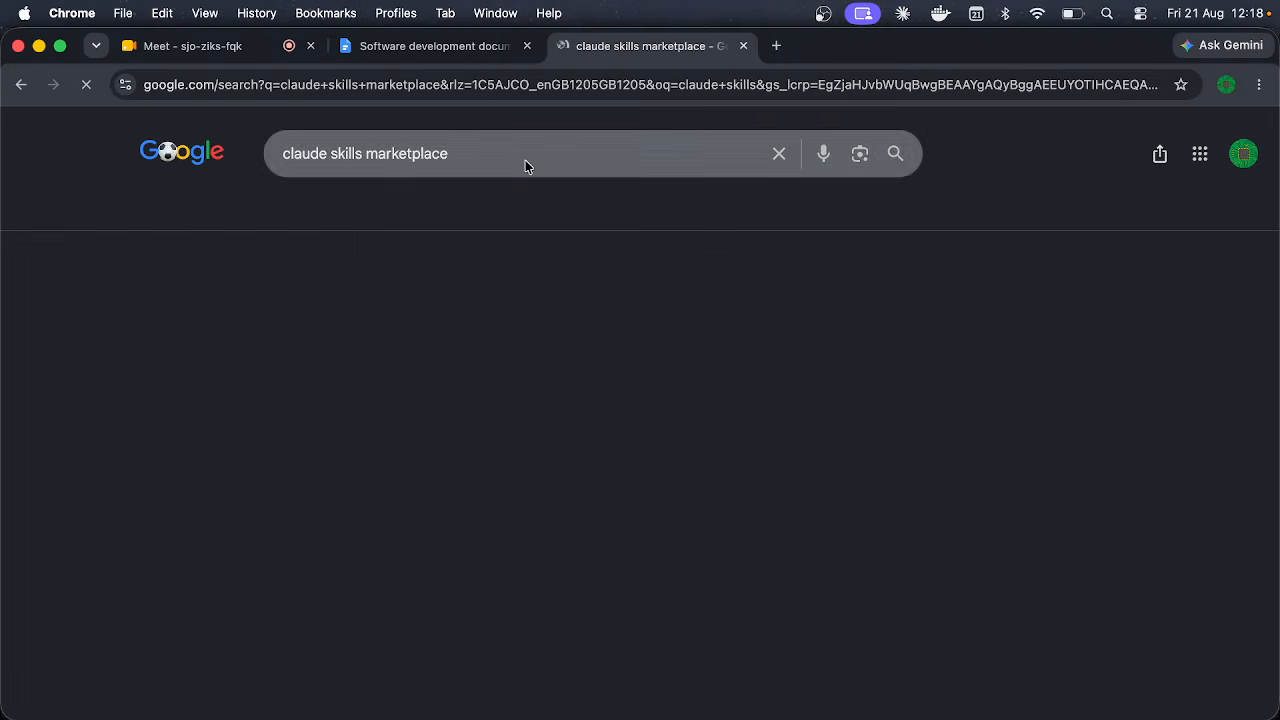
# Step: Browse the SkillsMP agent skills marketplace site, then return to the results
pyautogui.click(250, 330)
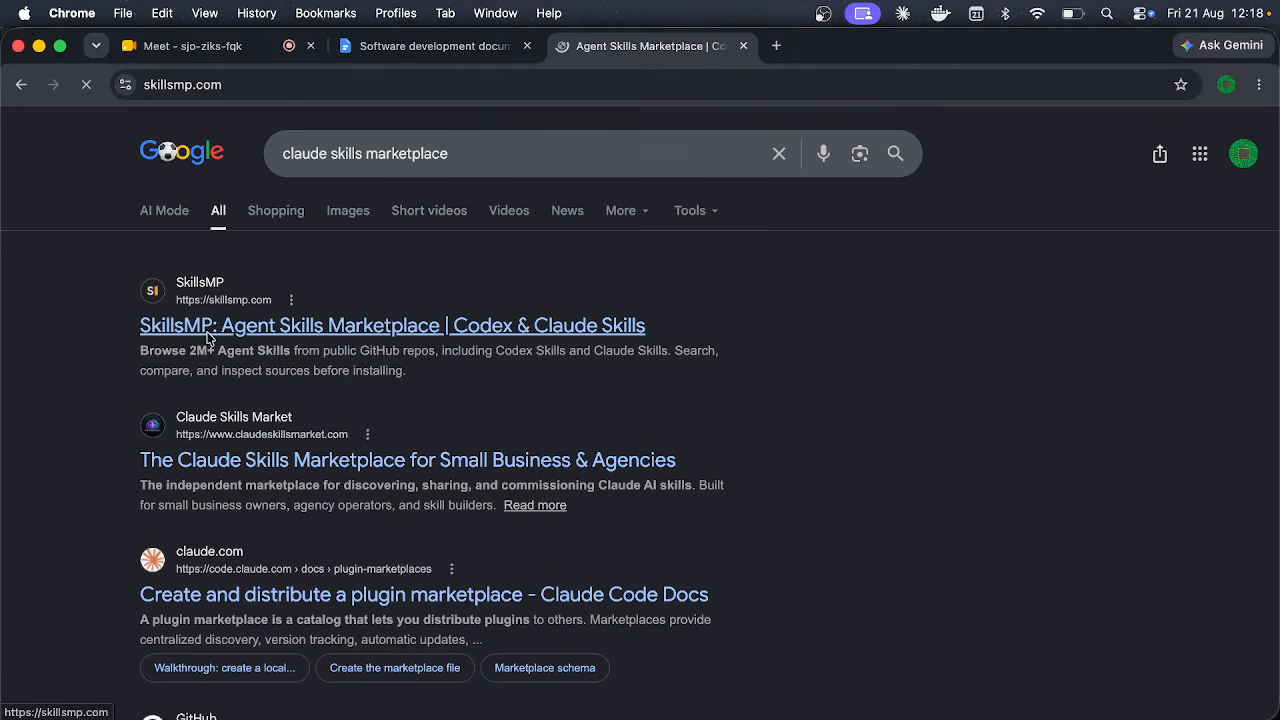
pyautogui.scroll(-1, 293, 420)
pyautogui.scroll(-15, 293, 420)
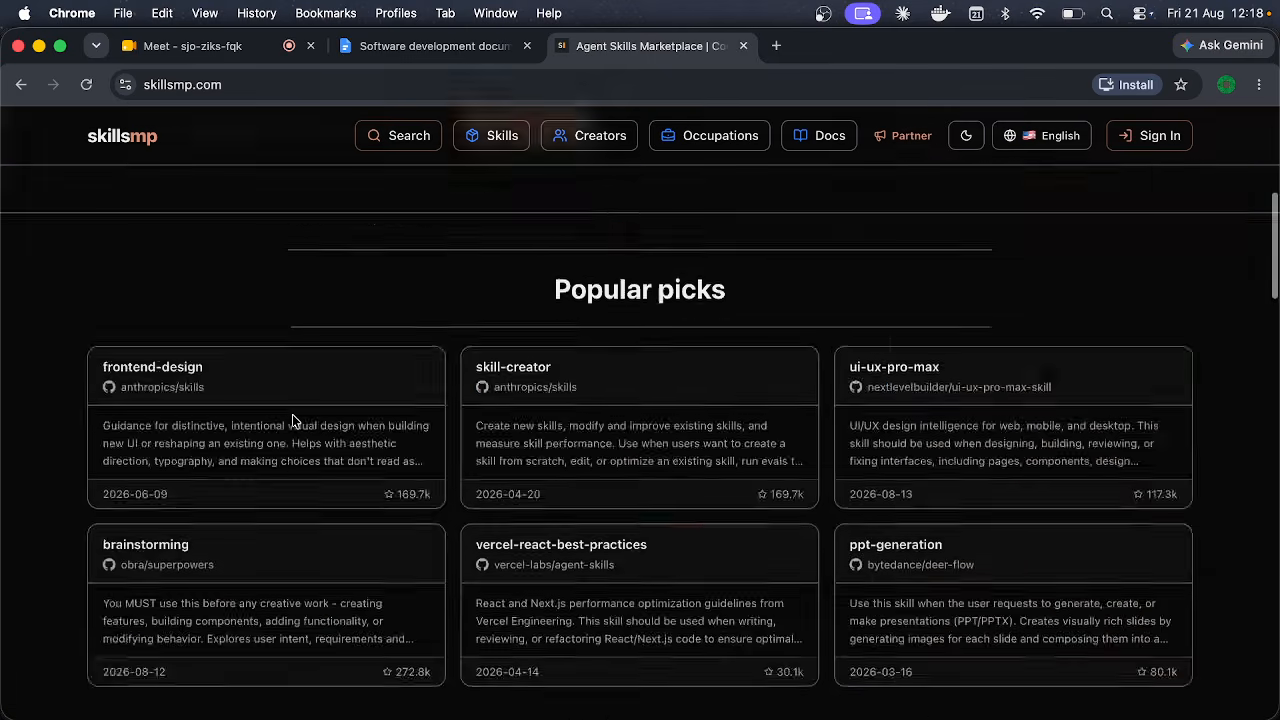
pyautogui.scroll(15, 293, 420)
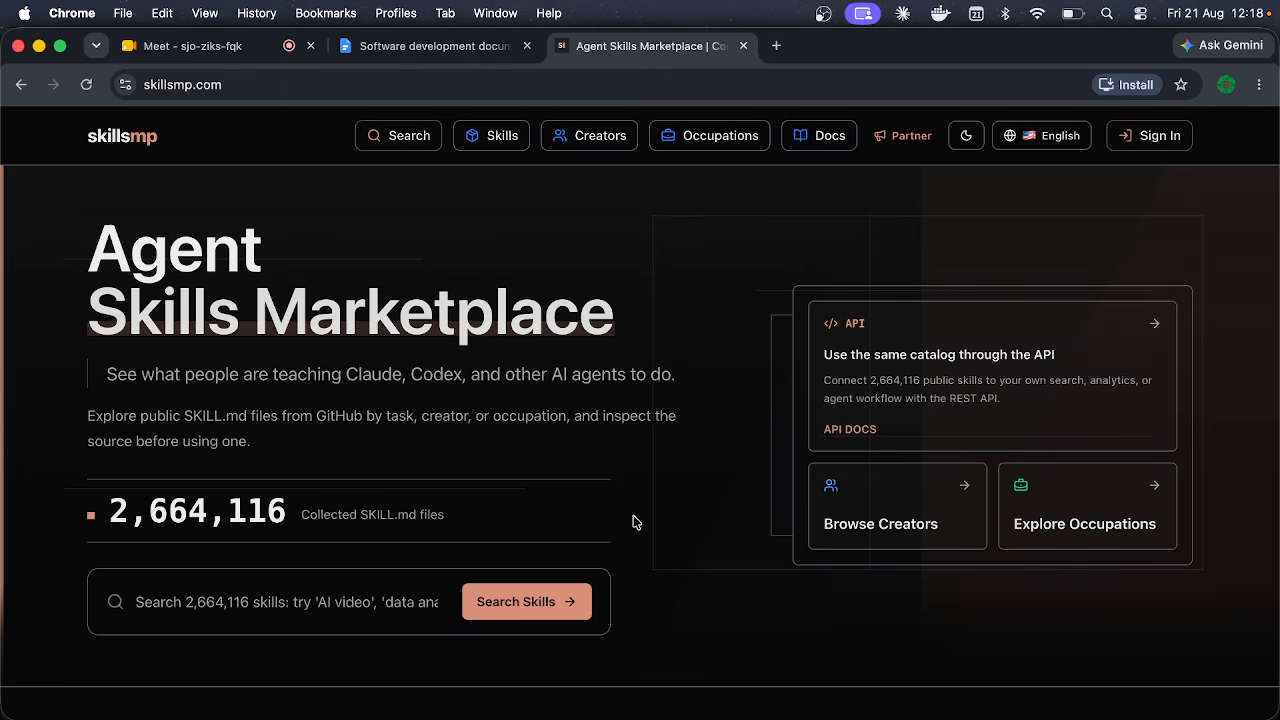
pyautogui.scroll(-3, 634, 520)
pyautogui.scroll(3, 209, 270)
pyautogui.click(21, 84)
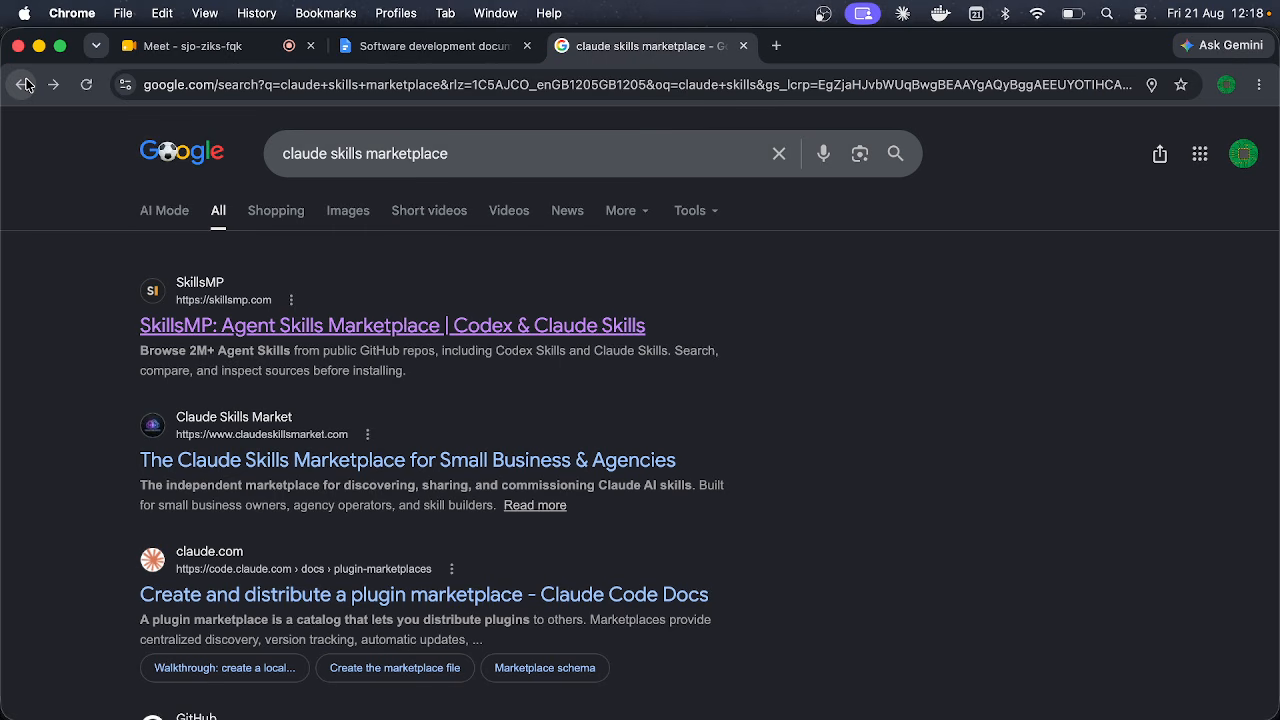
# Step: Look over the Claude Skills Market and Claude Code Docs plugin marketplace pages
pyautogui.click(196, 458)
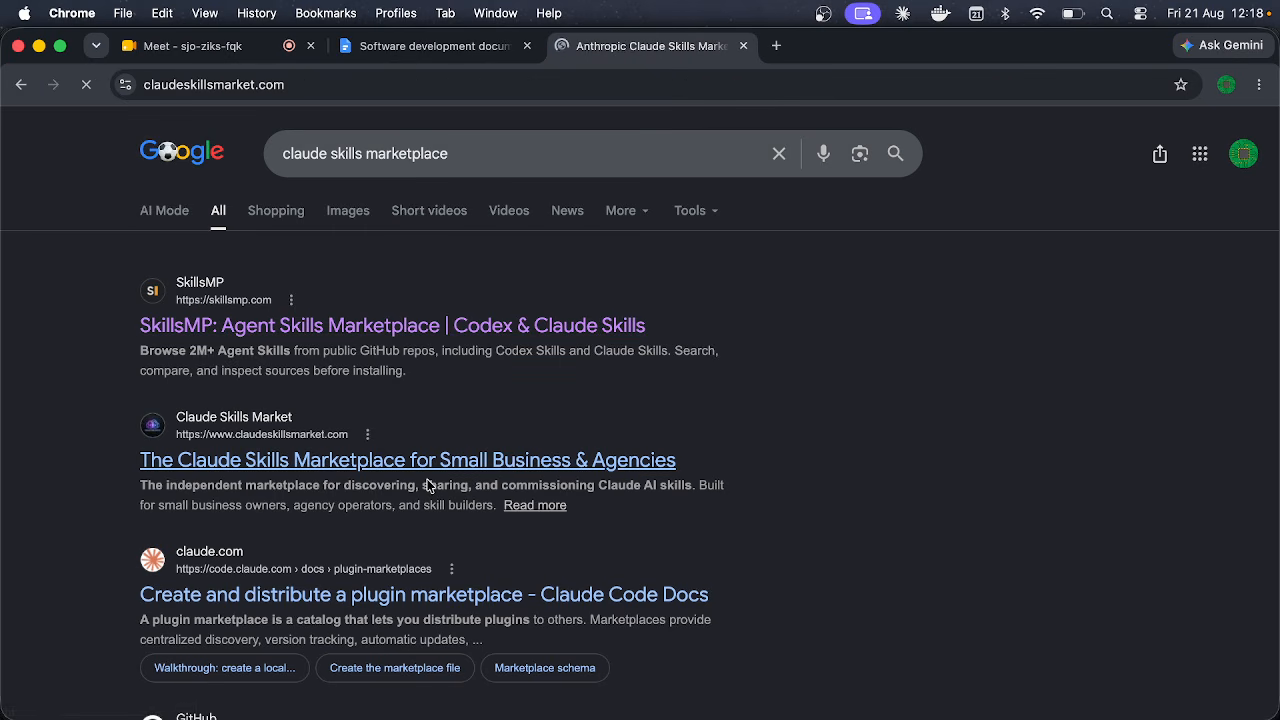
pyautogui.scroll(-3, 335, 457)
pyautogui.scroll(3, 335, 457)
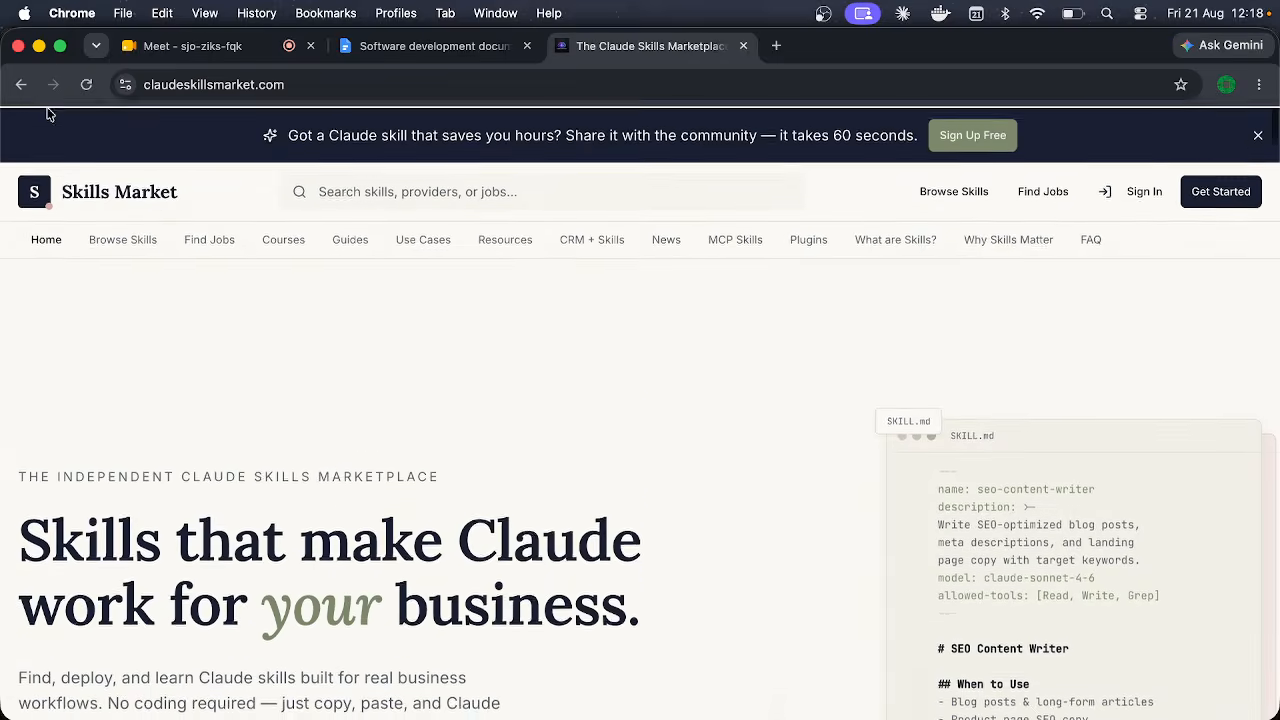
pyautogui.click(21, 84)
pyautogui.scroll(-3, 126, 443)
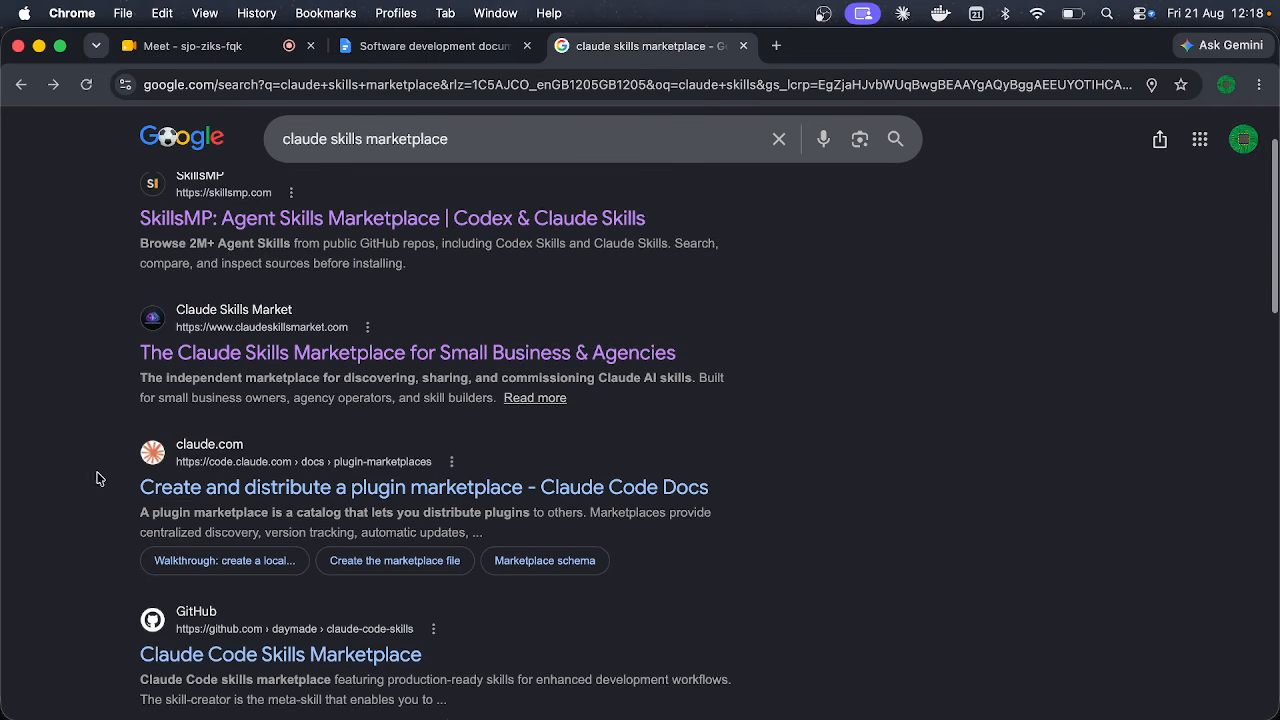
pyautogui.click(252, 486)
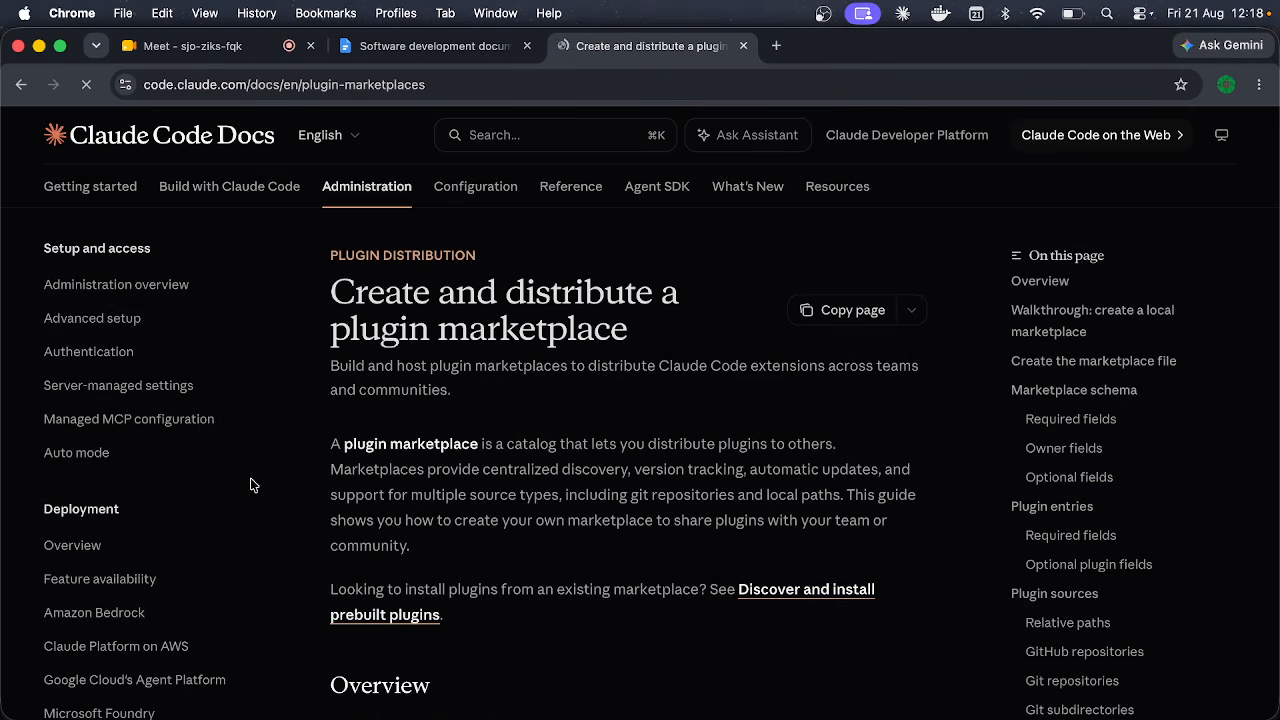
pyautogui.click(21, 84)
# Step: Skim the claudemarketplaces.com plugin directory and come back to the search results
pyautogui.scroll(-3, 5, 338)
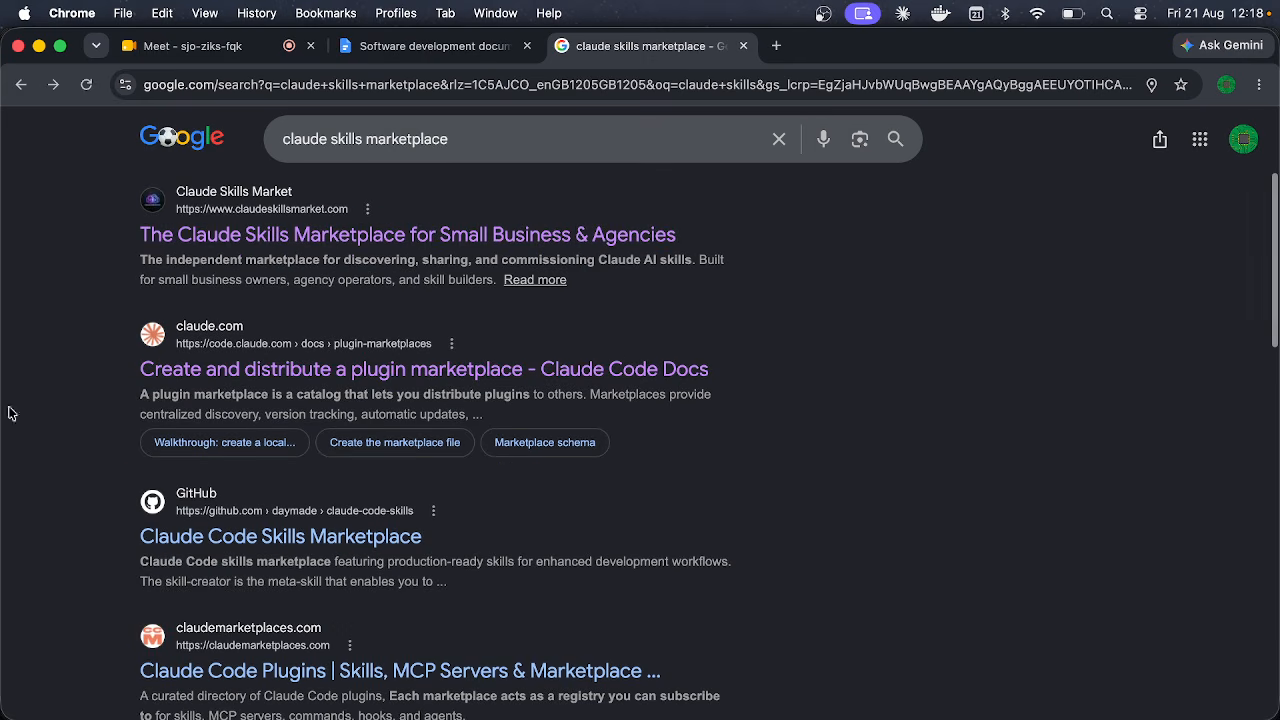
pyautogui.click(207, 672)
pyautogui.scroll(-7, 314, 491)
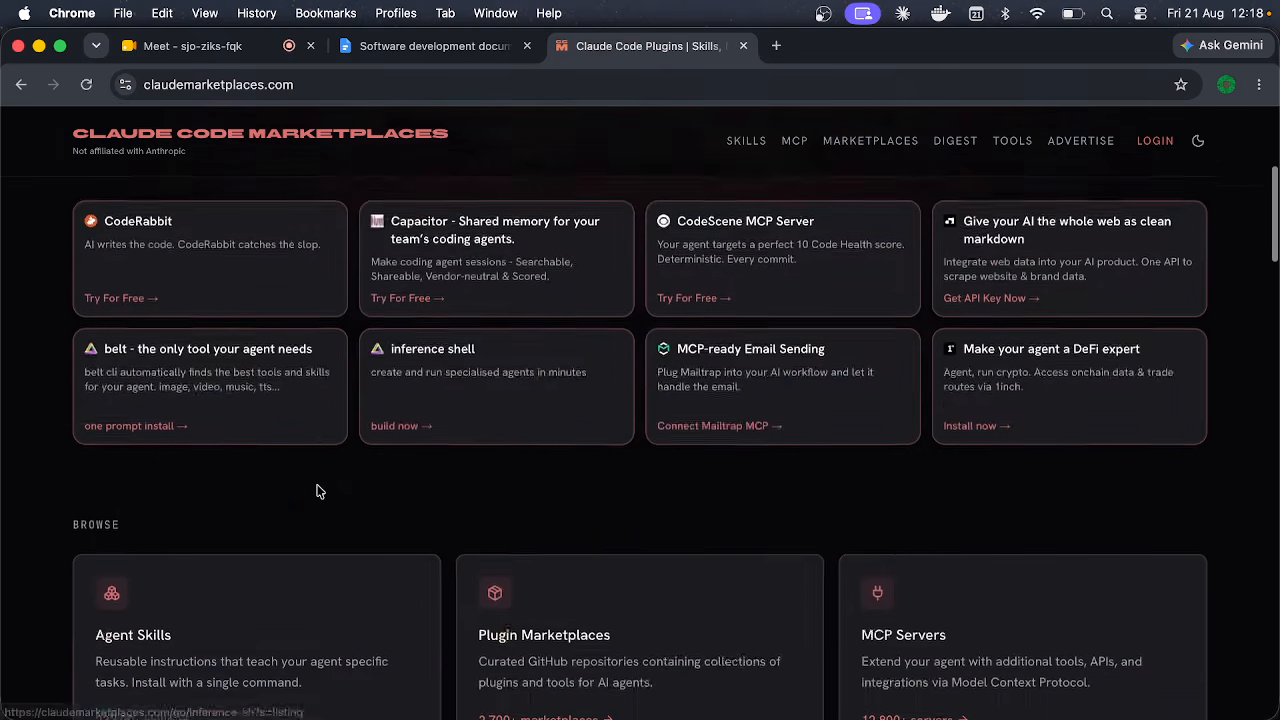
pyautogui.scroll(5, 314, 491)
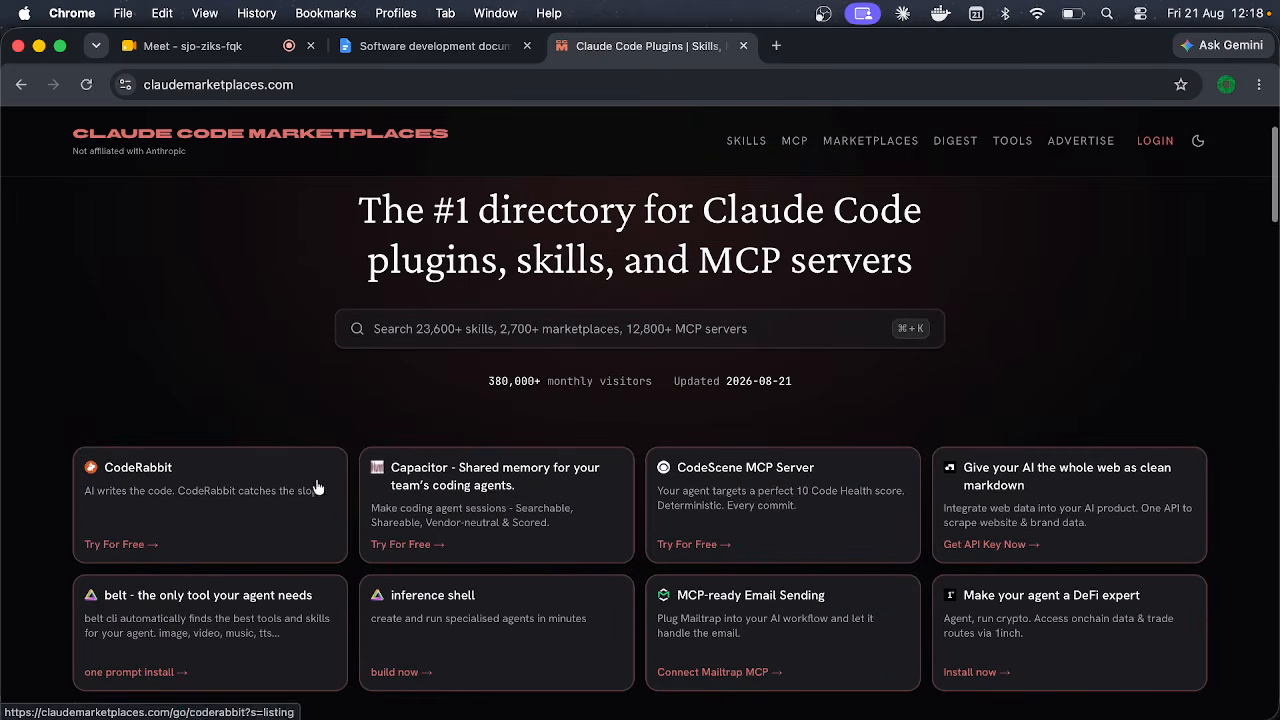
pyautogui.click(21, 86)
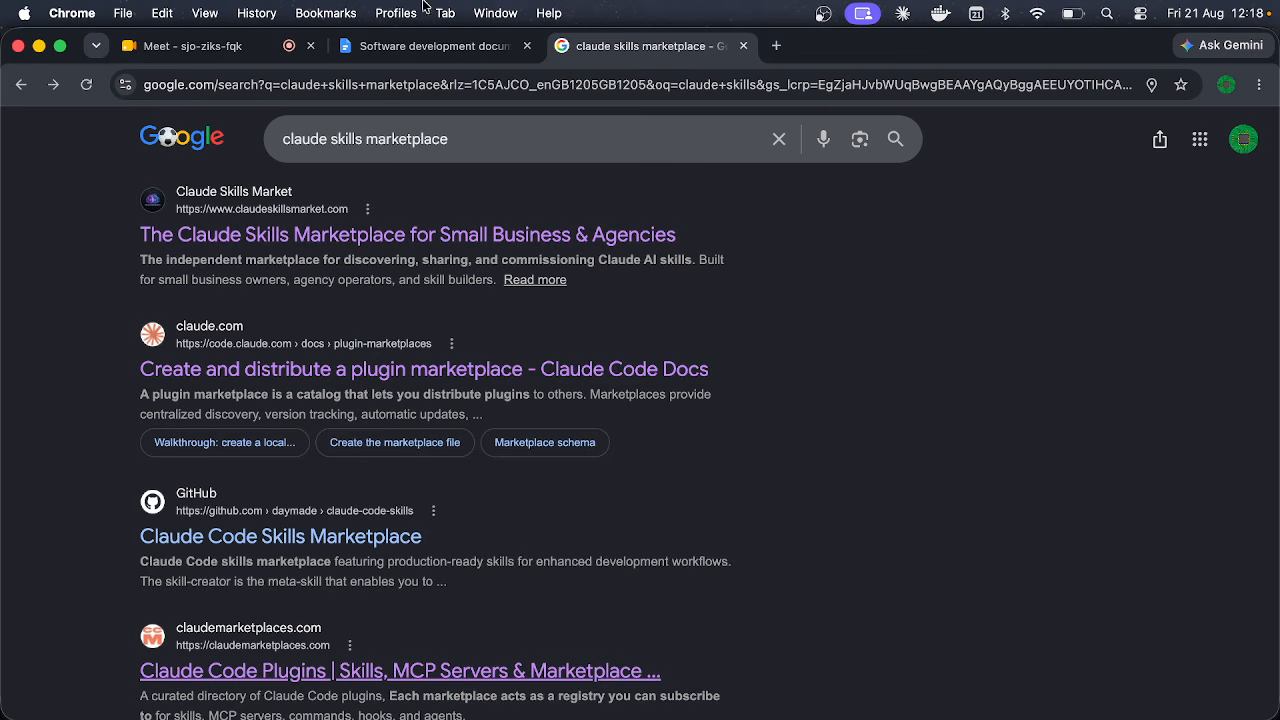
# Step: Replace the query with 'linkedin post generator claude skill' and search
pyautogui.moveTo(466, 122); pyautogui.dragTo(193, 128)
pyautogui.write('lin')
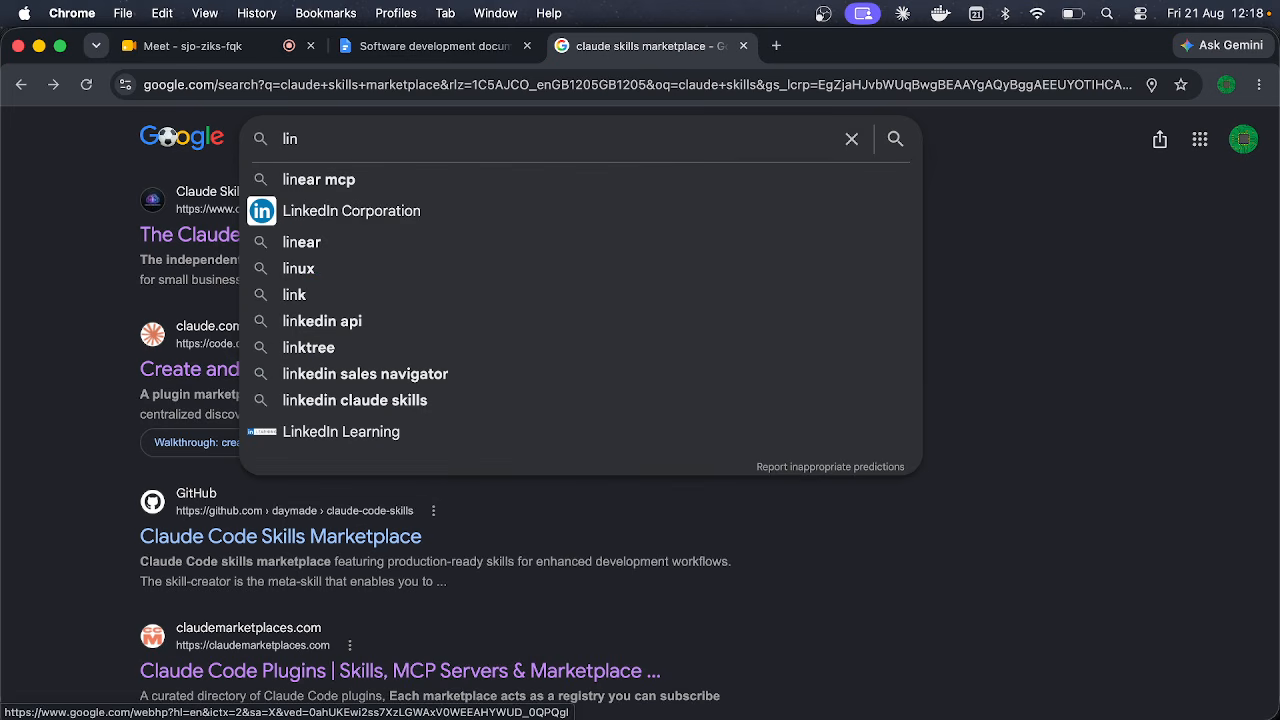
pyautogui.write('kedin')
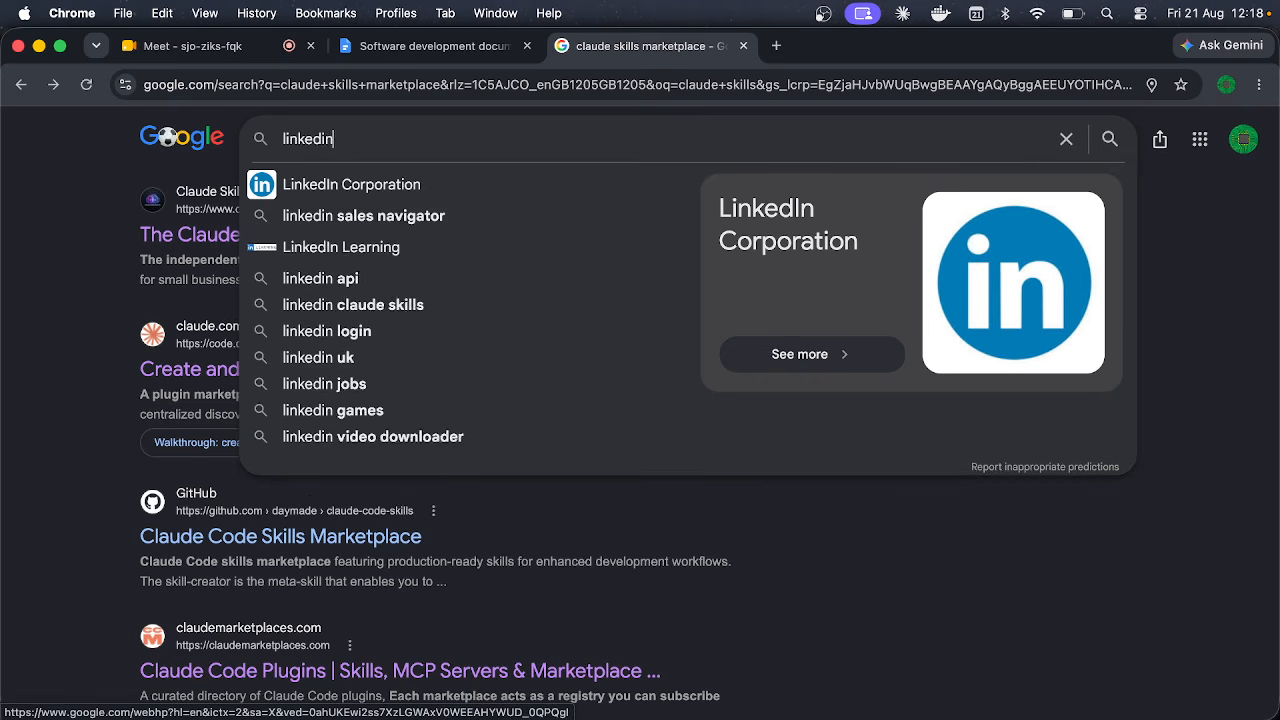
pyautogui.write(' post gen')
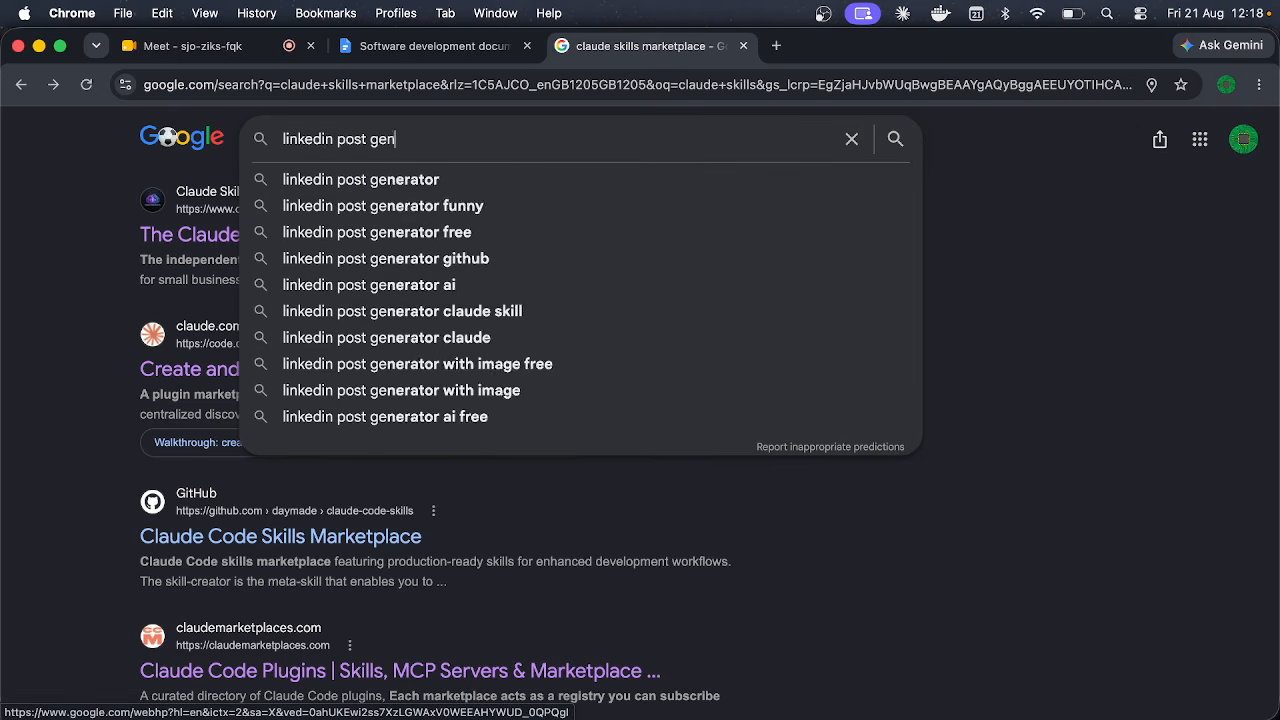
pyautogui.write('erator ')
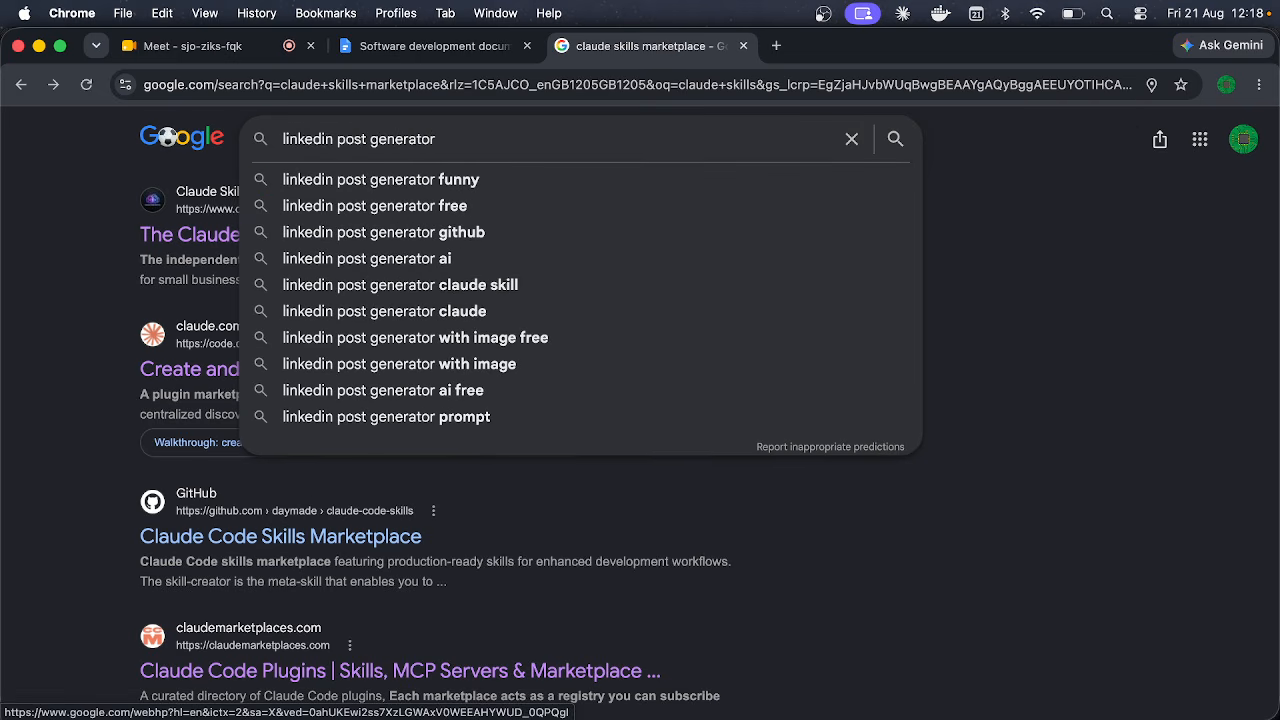
pyautogui.write('claude sh')
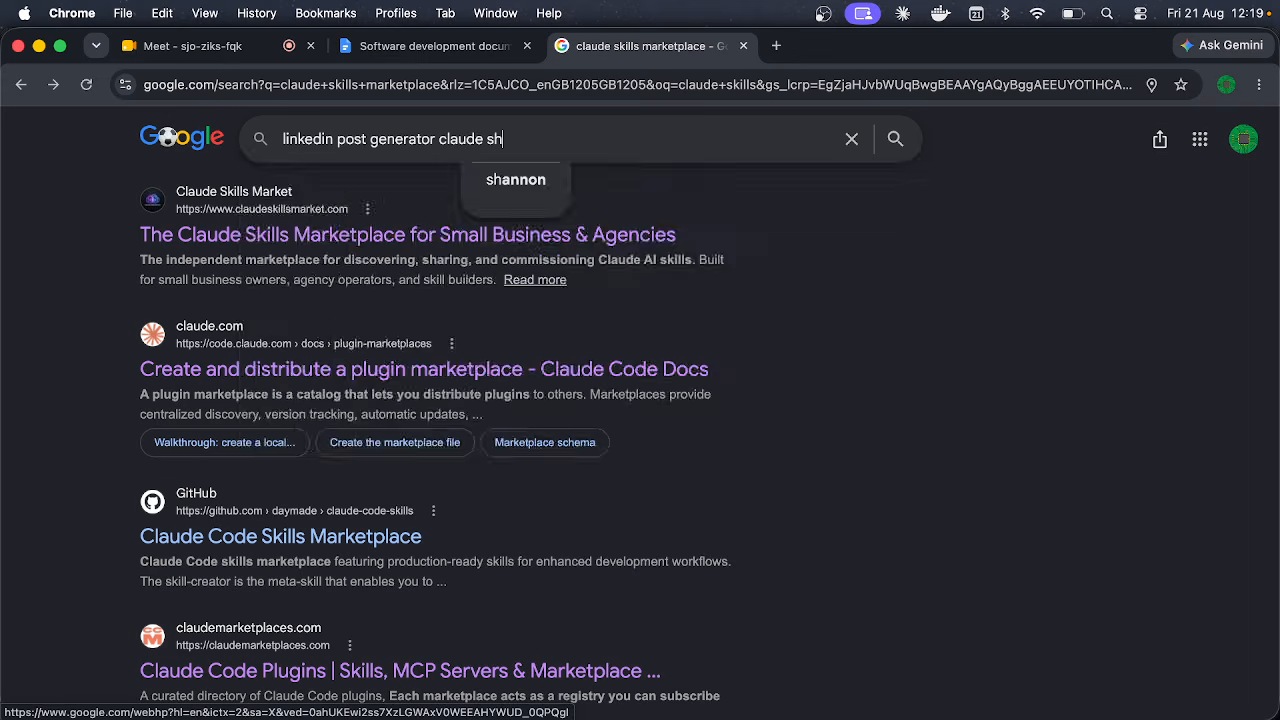
pyautogui.press('BackSpace')
pyautogui.write('kill')
pyautogui.press('Return')
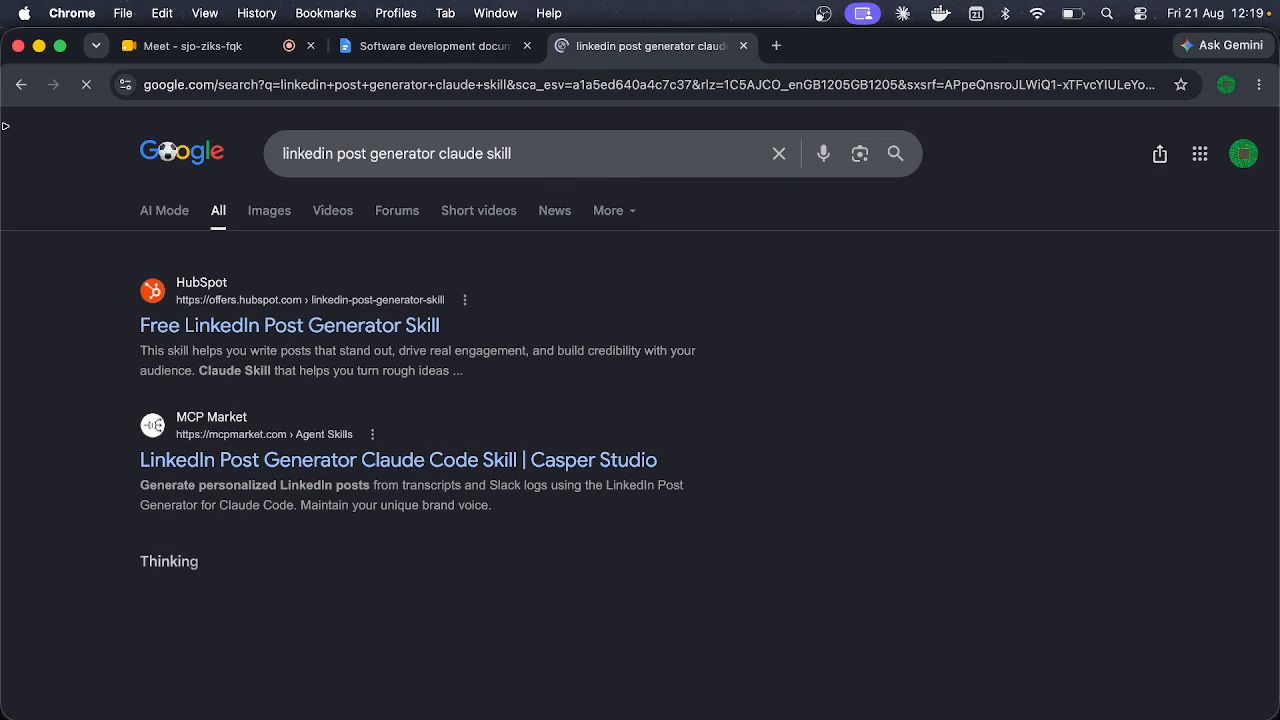
# Step: Read the LinkedIn post on building a Claude skill, then go back to the new tab page
pyautogui.scroll(-3, 24, 330)
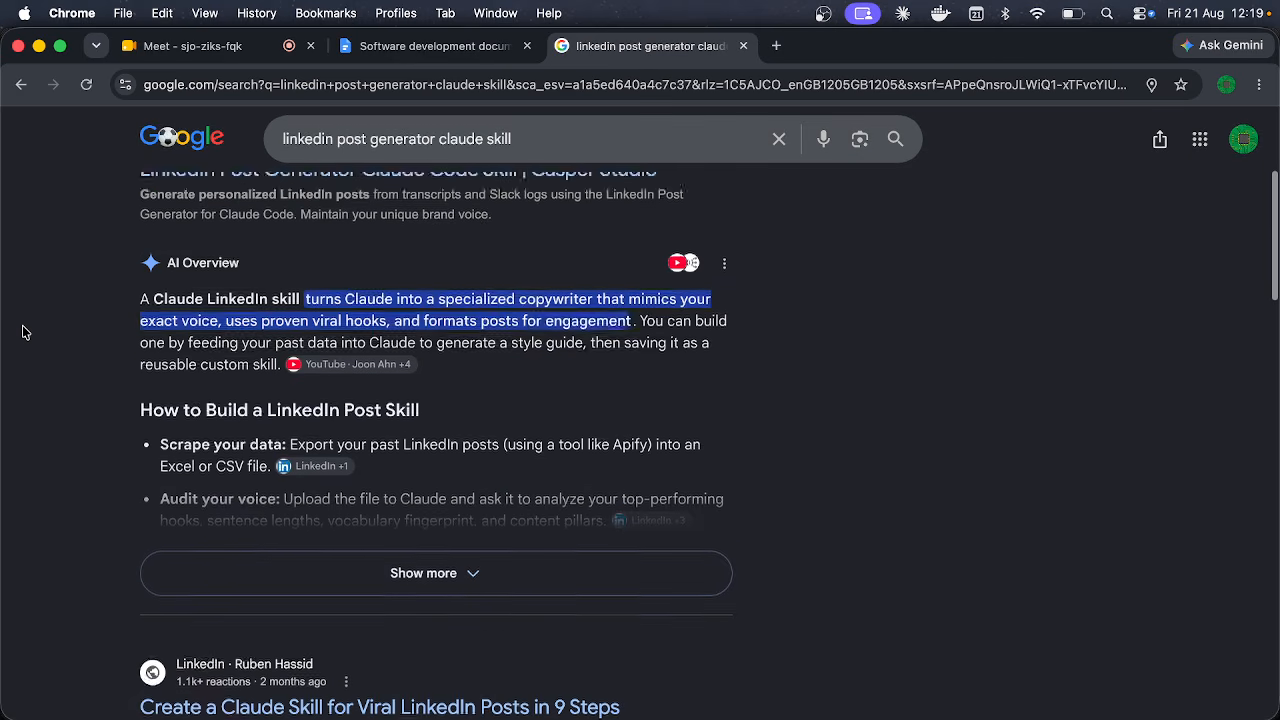
pyautogui.scroll(-2, 24, 332)
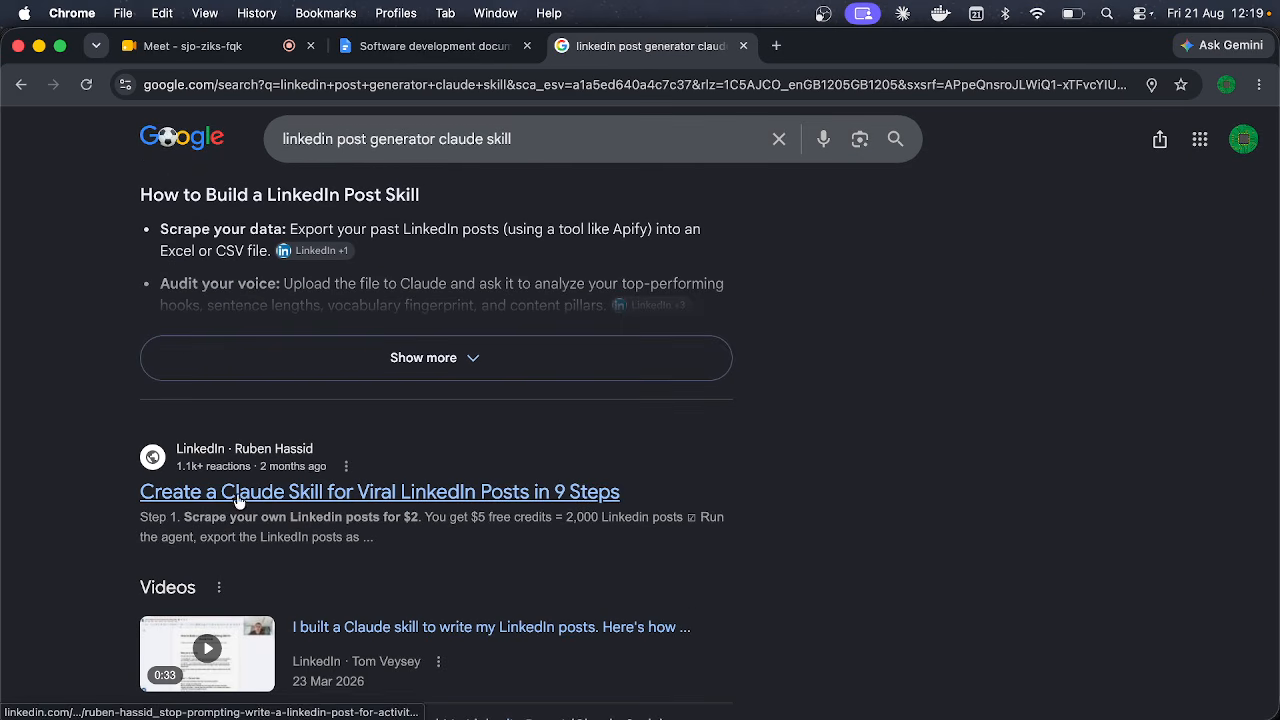
pyautogui.click(238, 500)
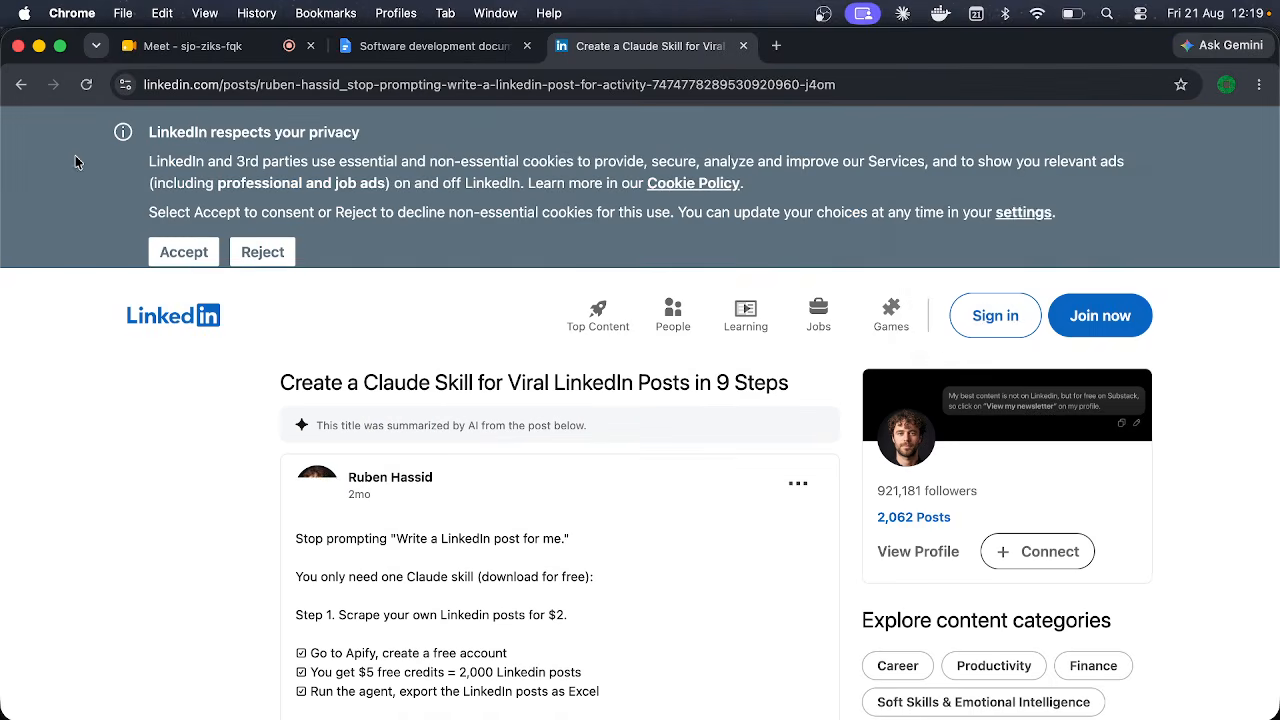
pyautogui.click(20, 85)
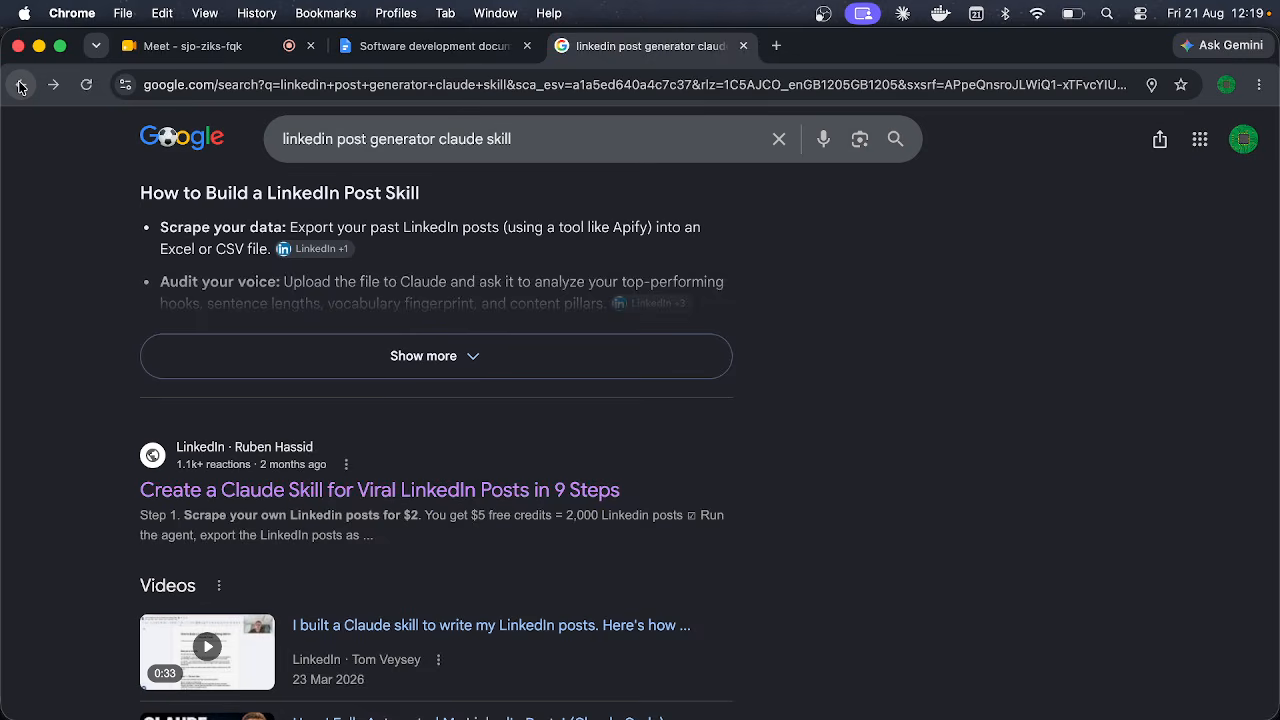
pyautogui.click(20, 85)
pyautogui.click(20, 85)
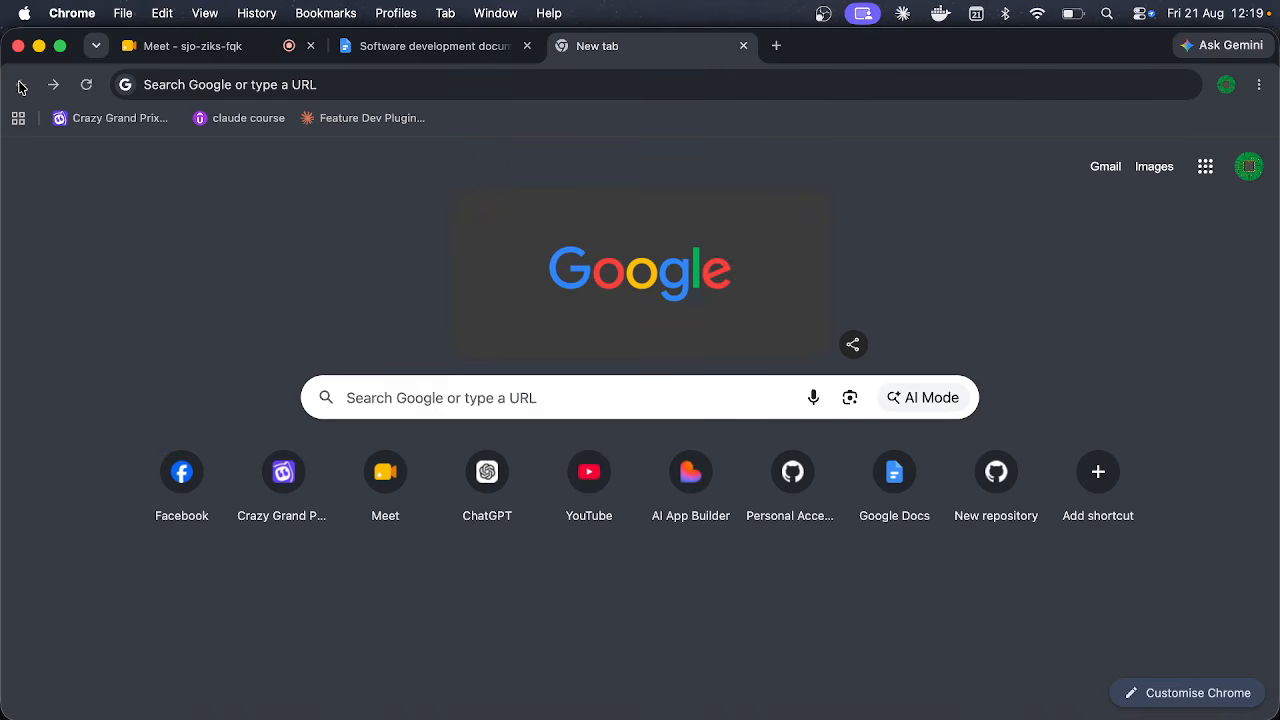
# Step: Return to the marketplace results and open the SkillsMP site
pyautogui.click(53, 85)
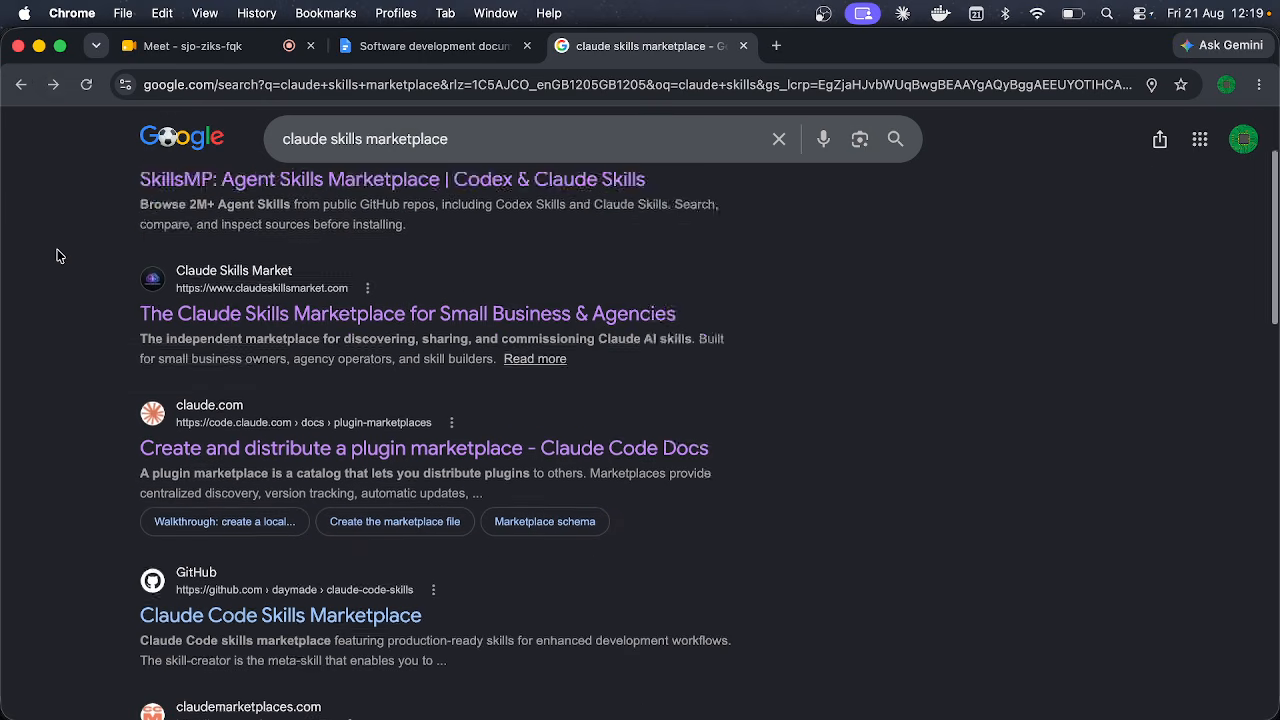
pyautogui.scroll(2, 57, 256)
pyautogui.click(250, 335)
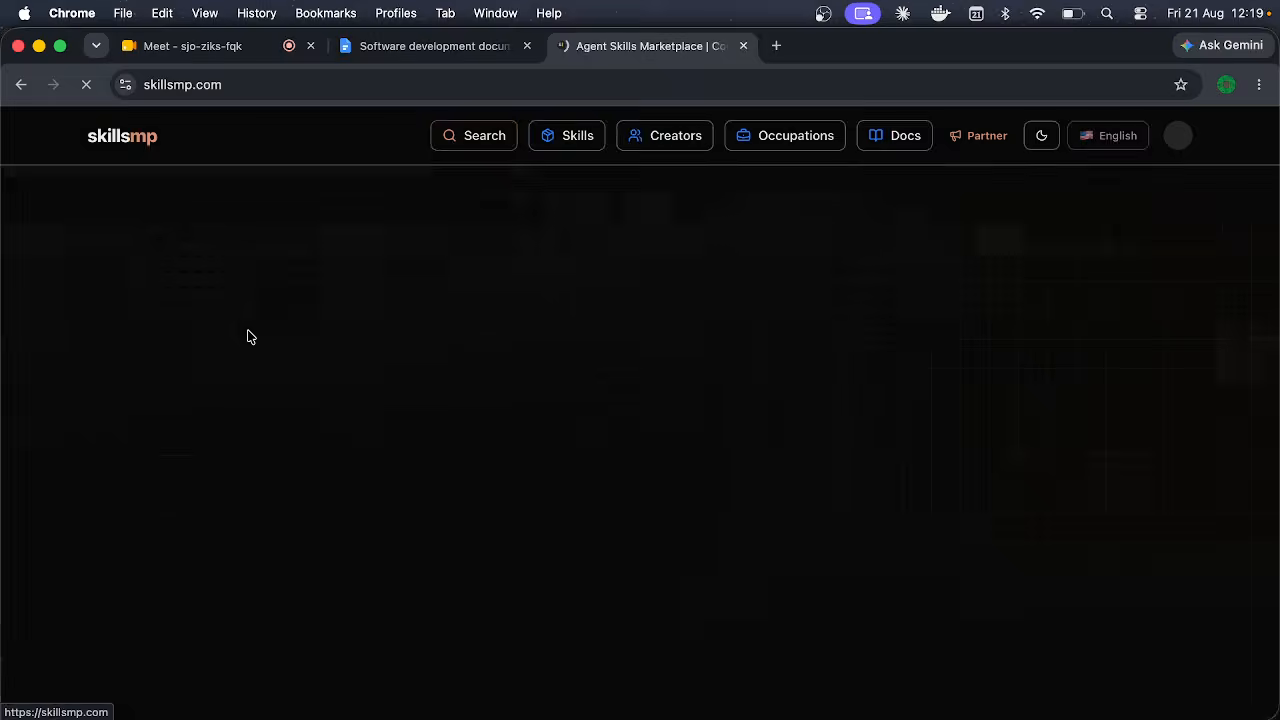
pyautogui.scroll(-4, 220, 475)
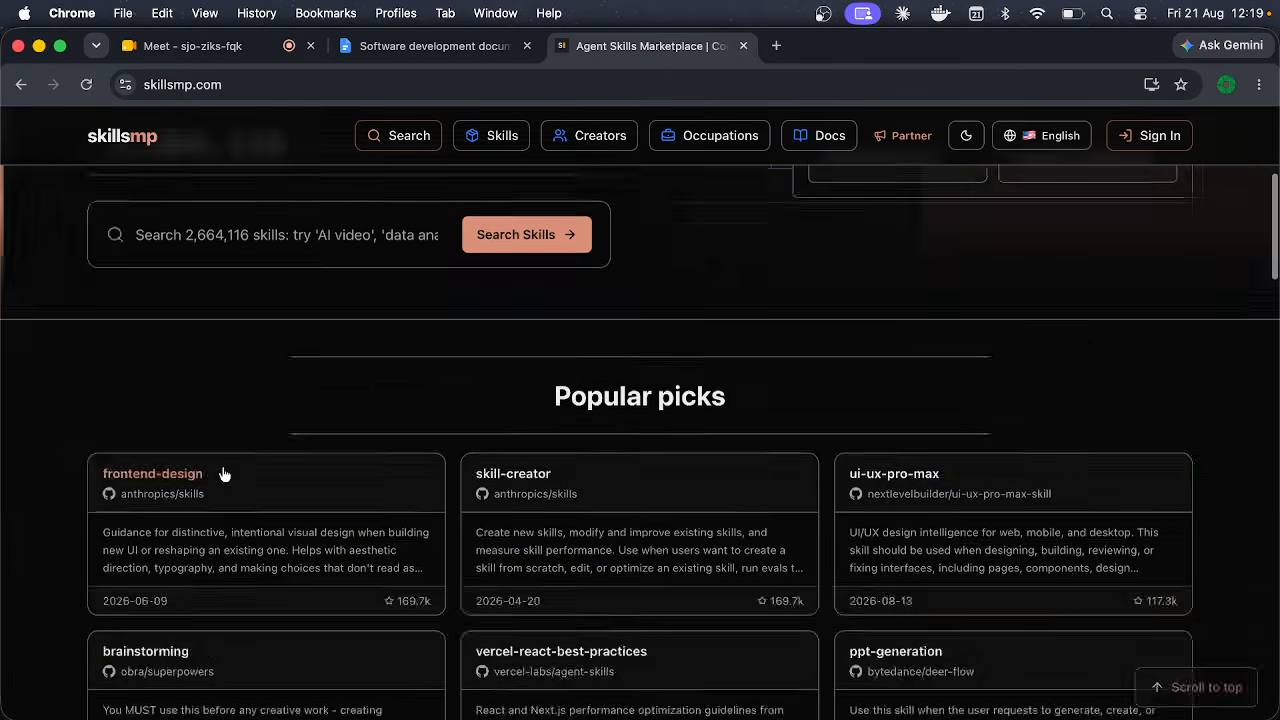
pyautogui.scroll(2, 222, 474)
# Step: Search SkillsMP skills for 'linkedin' and accept the consent notice to see results
pyautogui.click(258, 374)
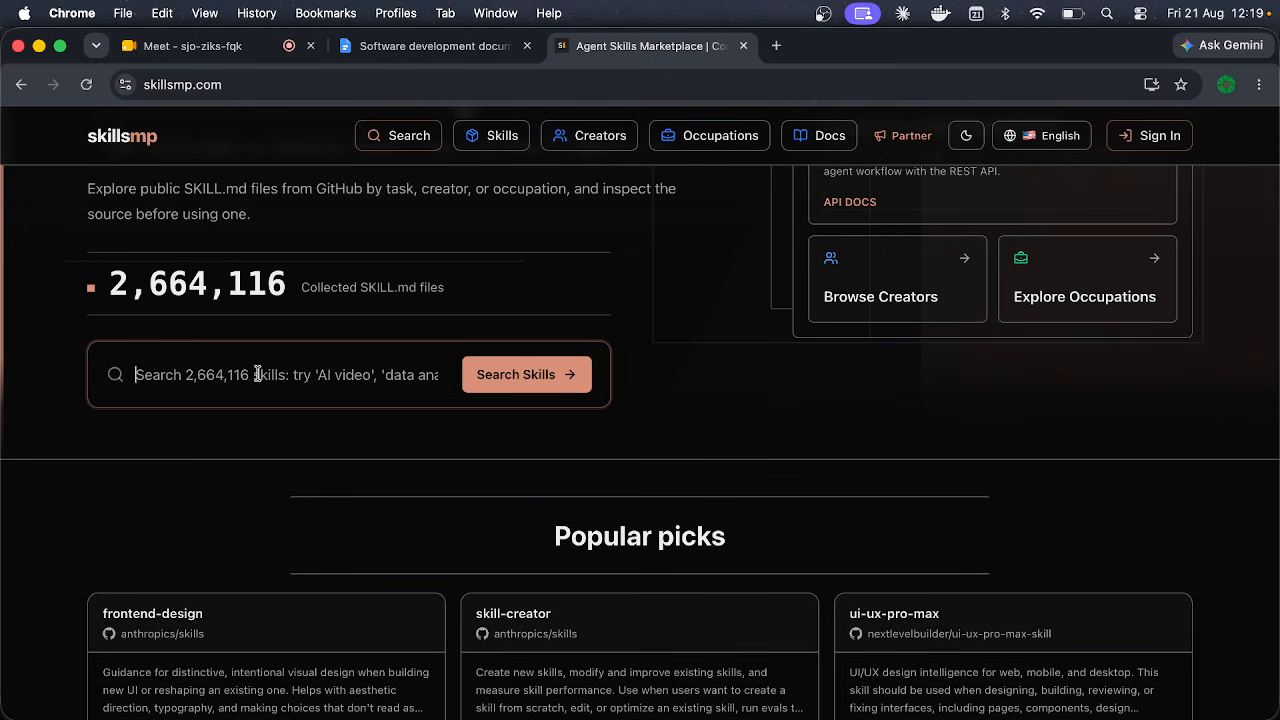
pyautogui.write('linkedin')
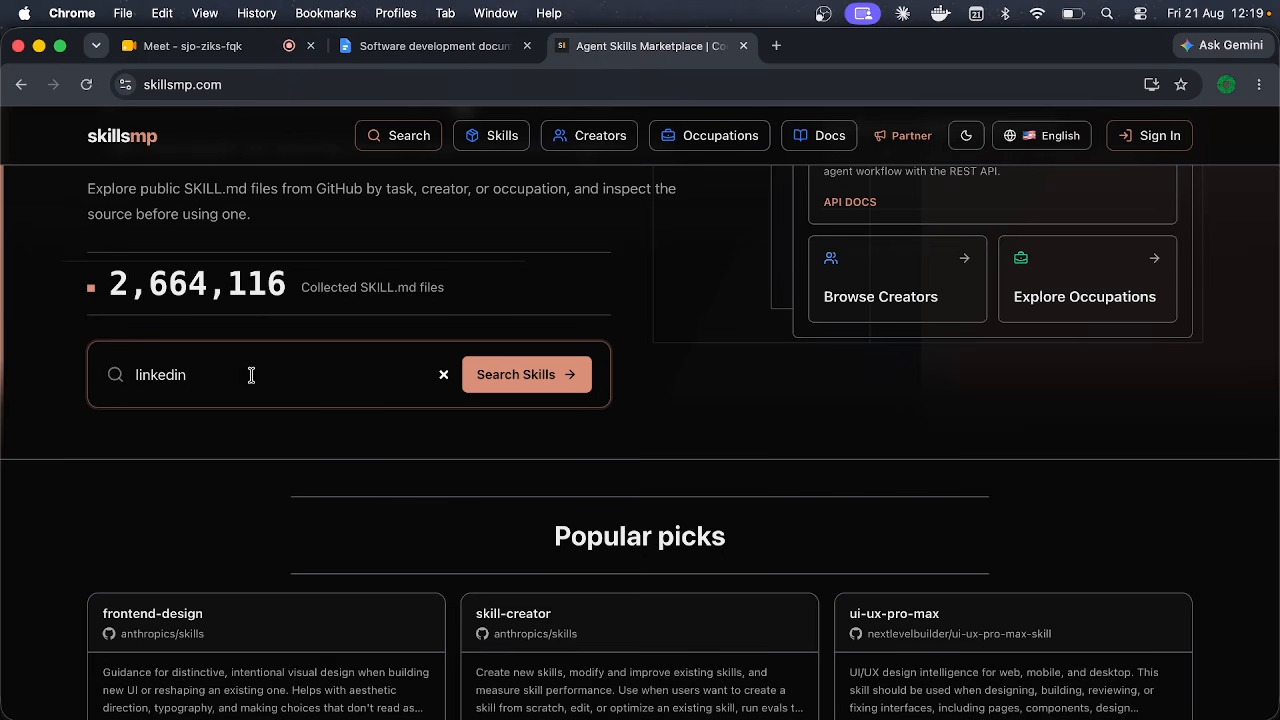
pyautogui.scroll(-2, 166, 517)
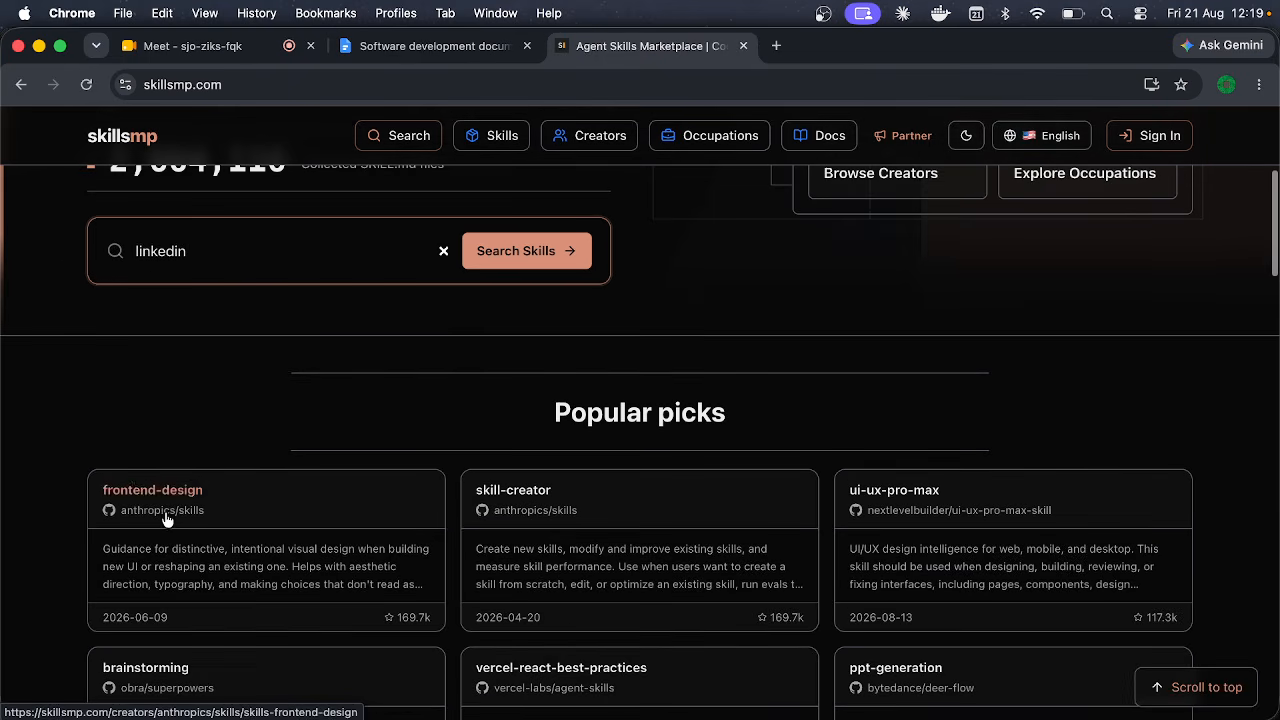
pyautogui.click(505, 252)
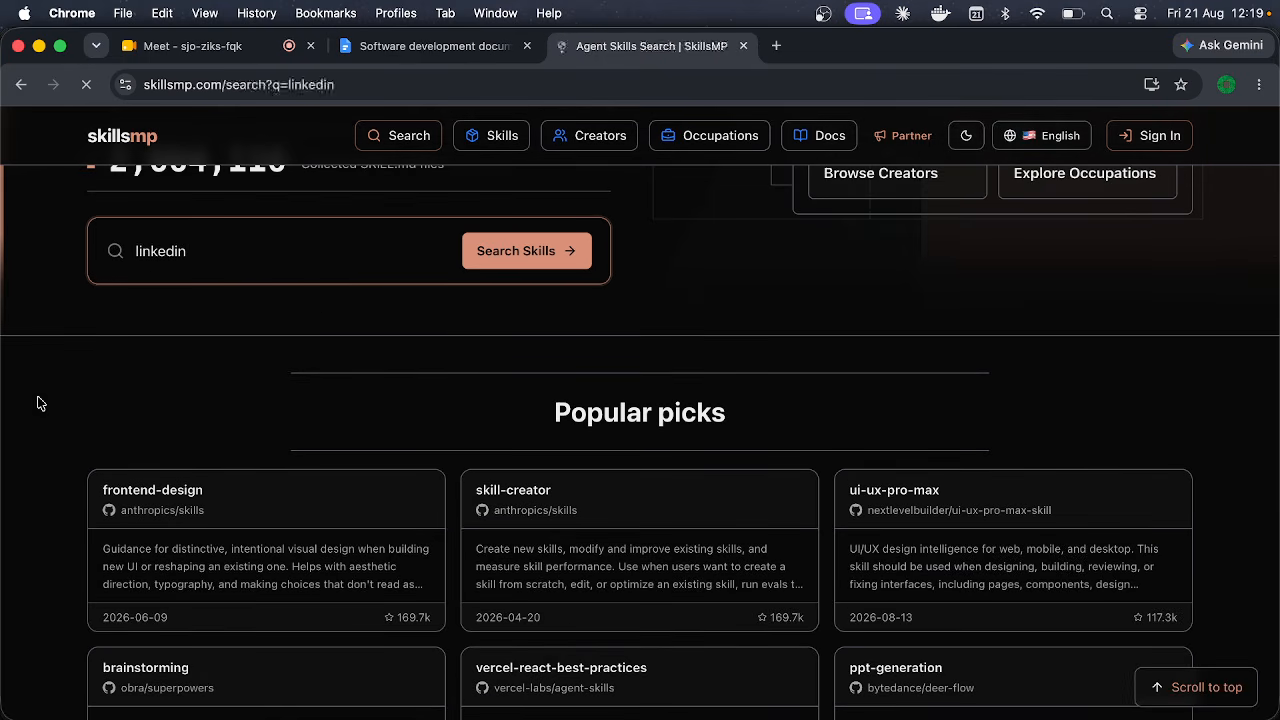
pyautogui.click(740, 603)
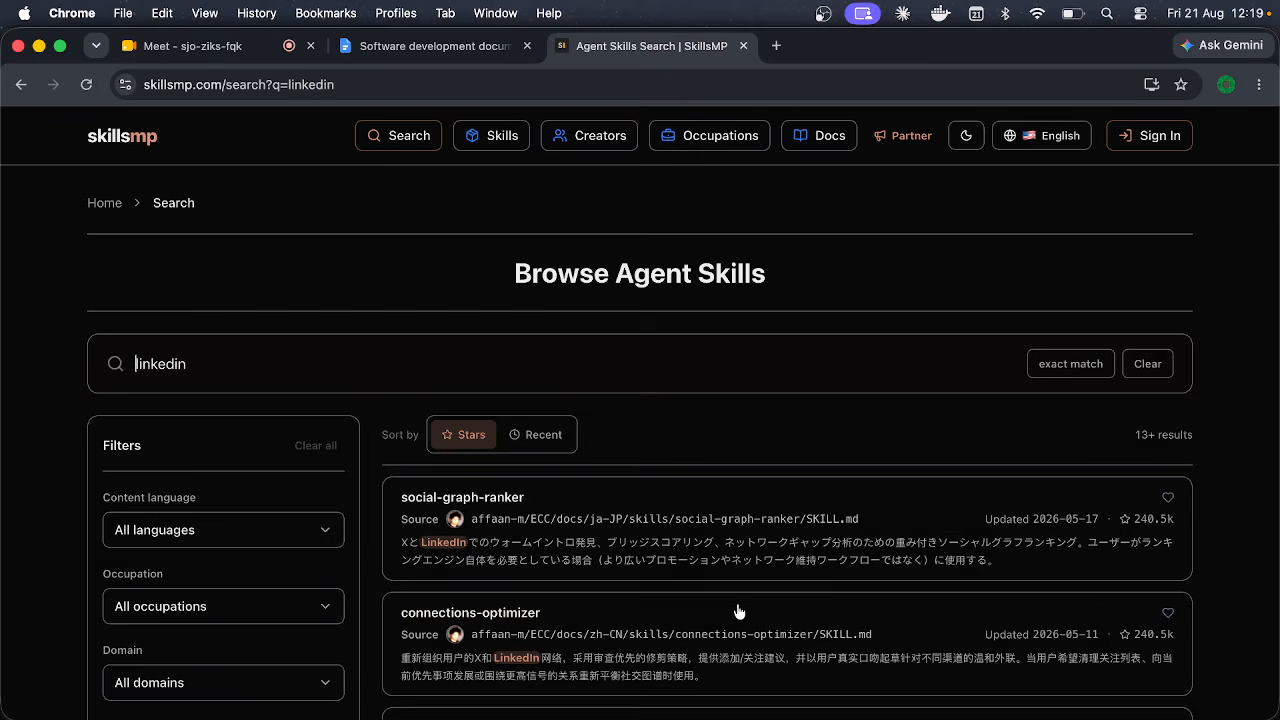
pyautogui.scroll(-2, 28, 476)
pyautogui.scroll(-2, 24, 474)
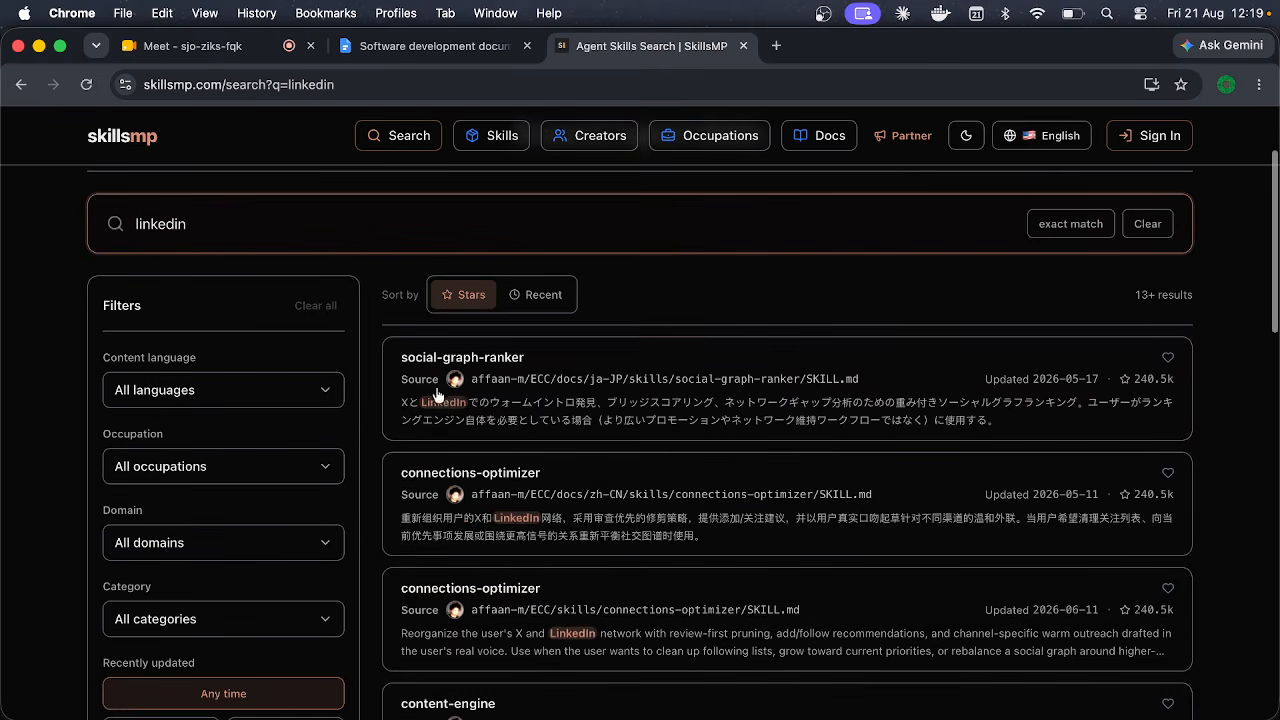
pyautogui.scroll(3, 408, 343)
# Step: Refine the search to 'linkedin post' and open the content-engine skill
pyautogui.click(338, 363)
pyautogui.write('post')
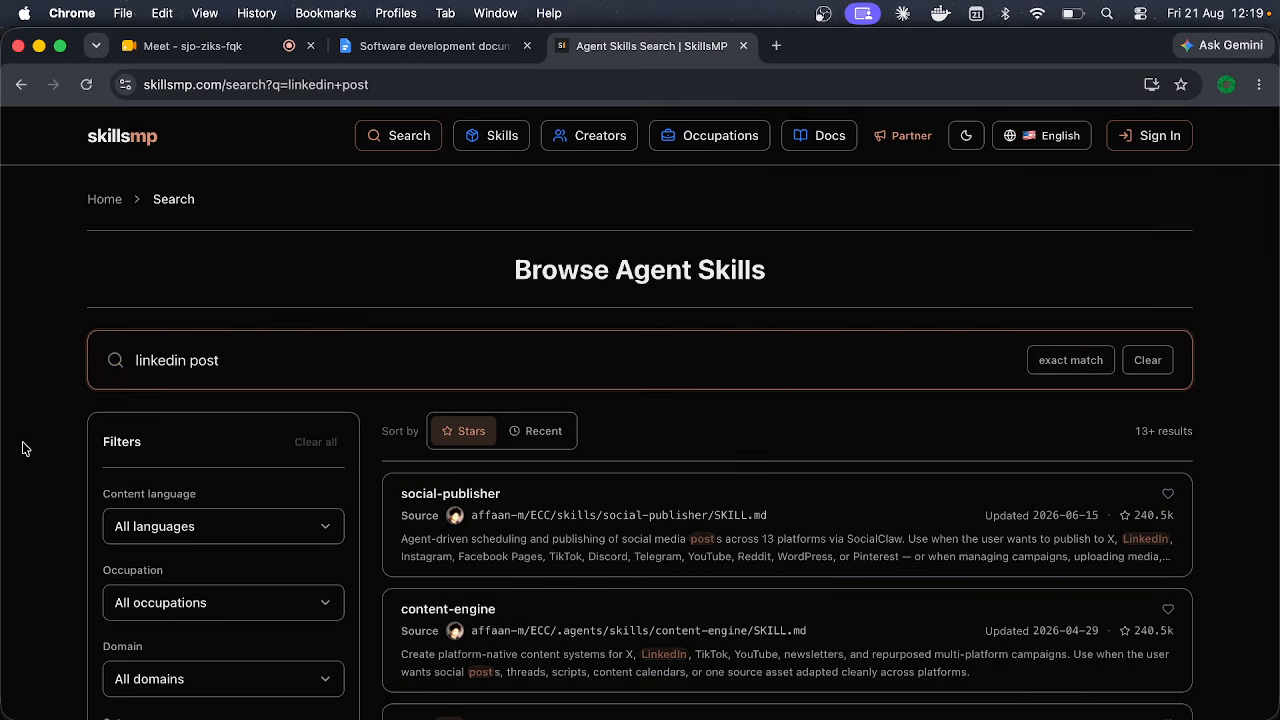
pyautogui.scroll(-2, 103, 449)
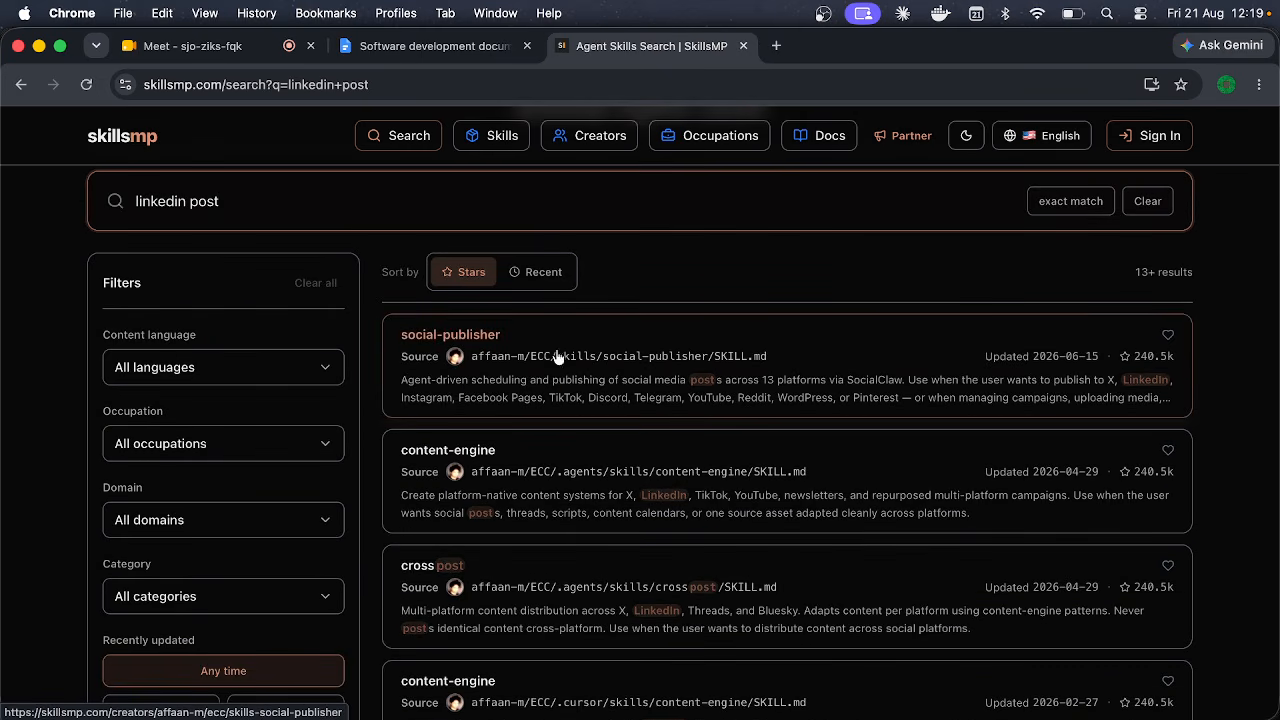
pyautogui.scroll(-2, 496, 572)
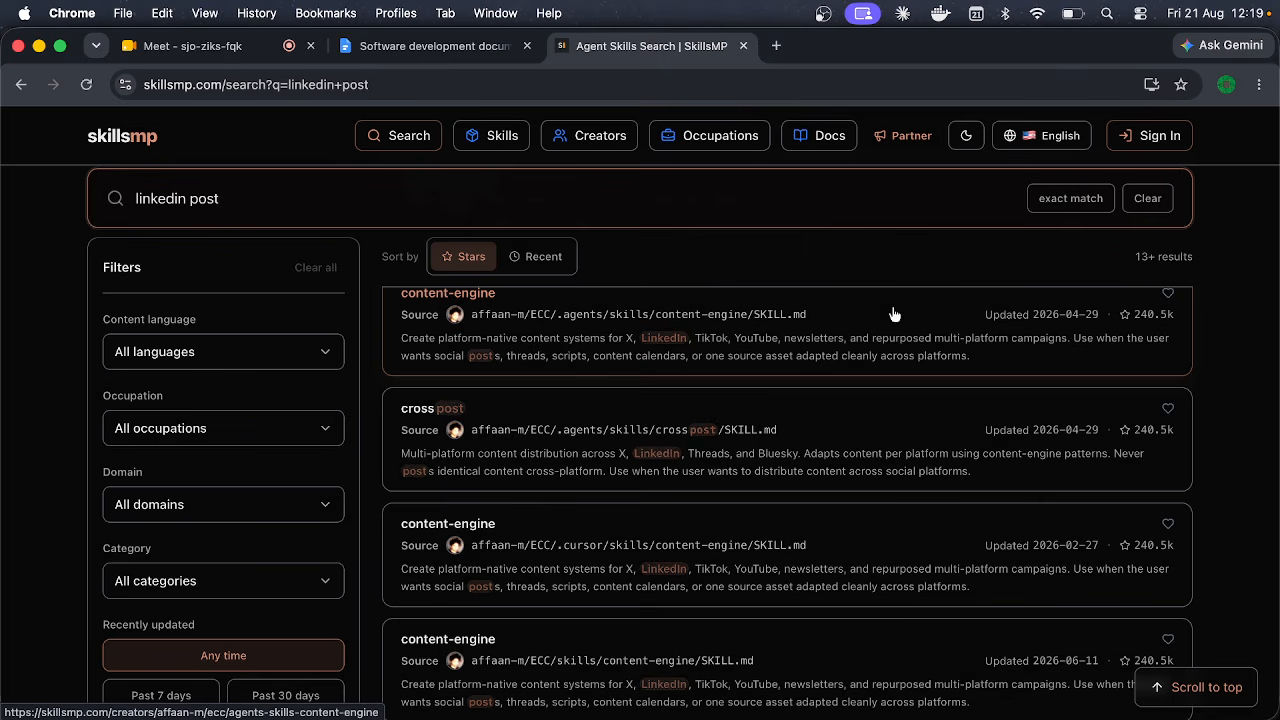
pyautogui.click(663, 333)
# Step: Scroll the content-engine page to read its SKILL.md name and description
pyautogui.scroll(-10, 680, 500)
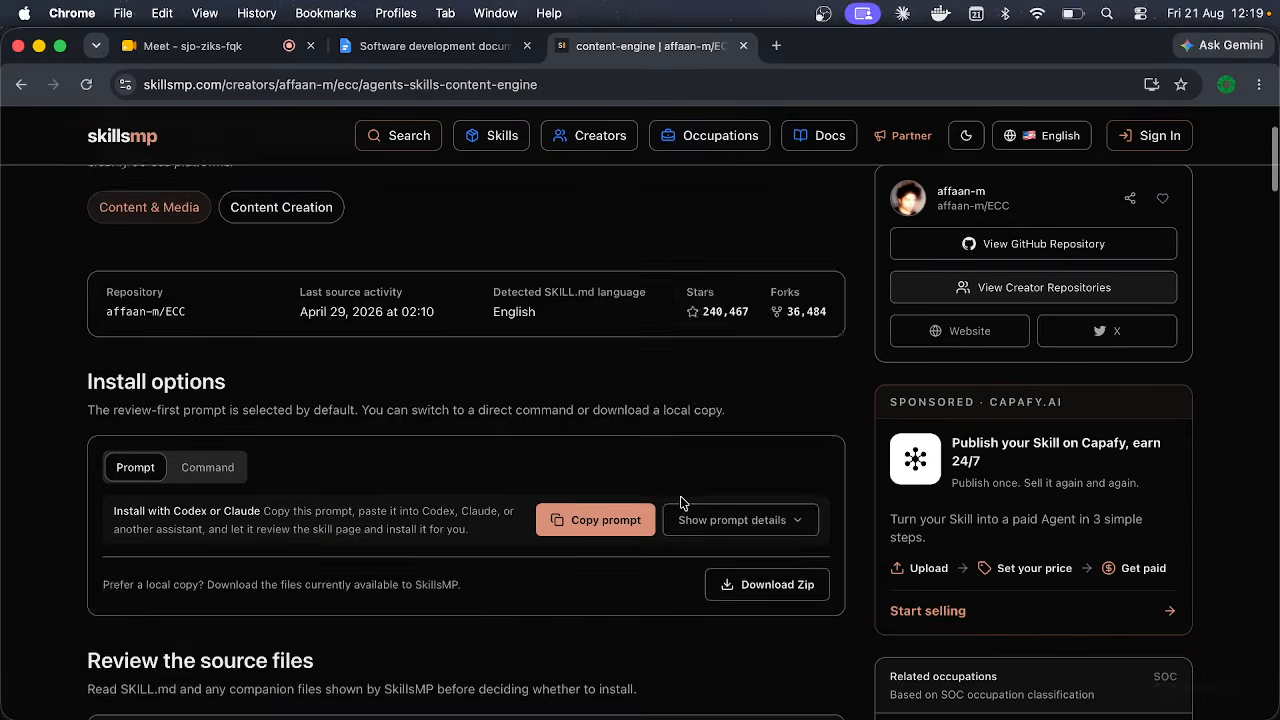
pyautogui.scroll(1, 680, 502)
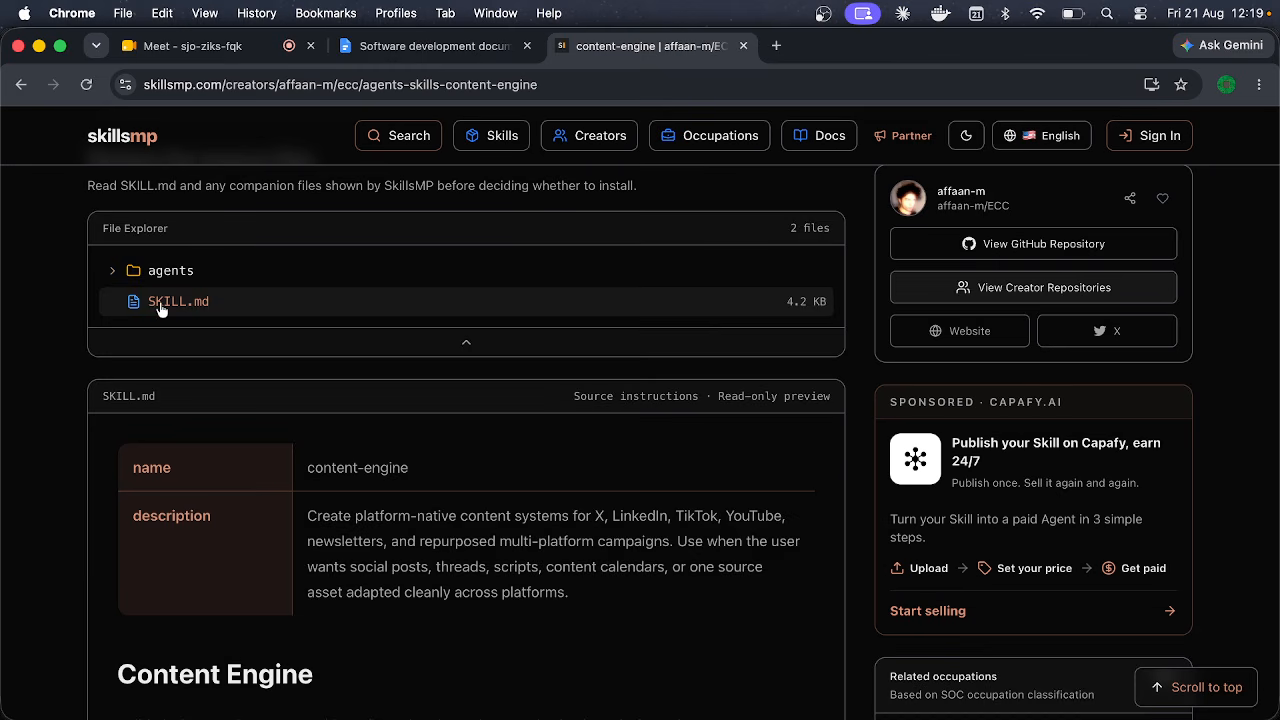
pyautogui.scroll(1, 180, 340)
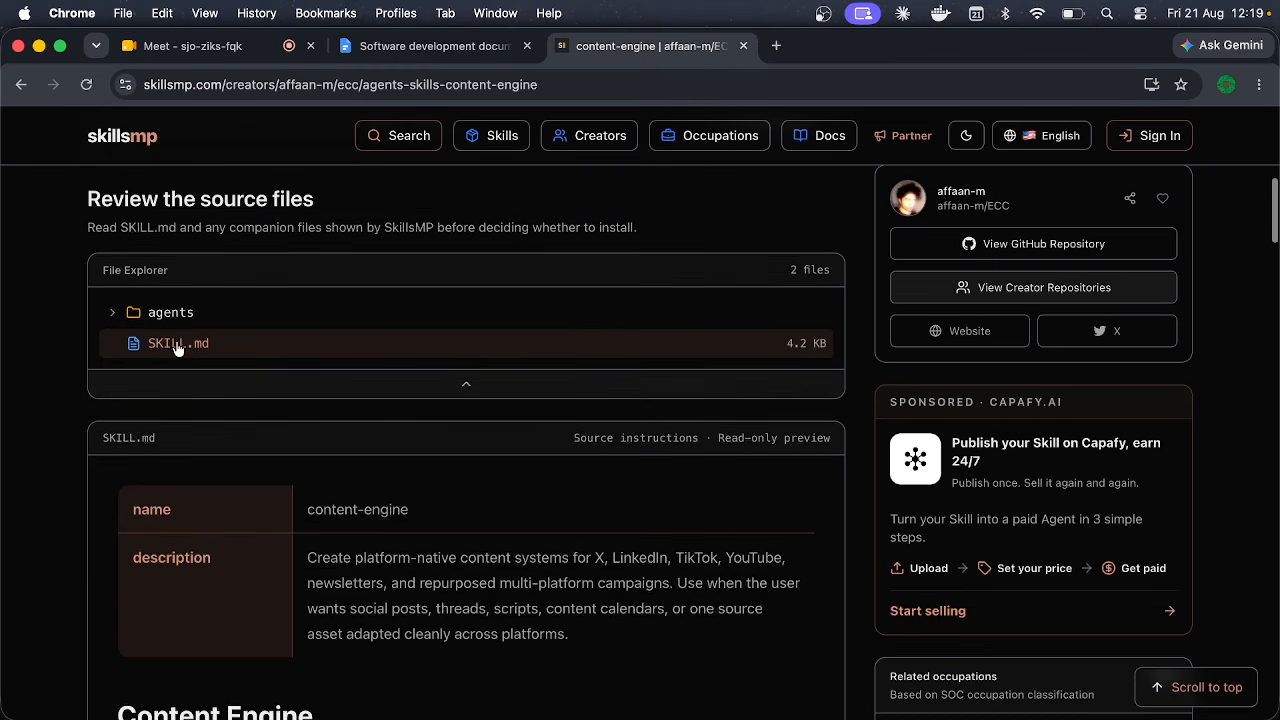
pyautogui.scroll(-1, 177, 346)
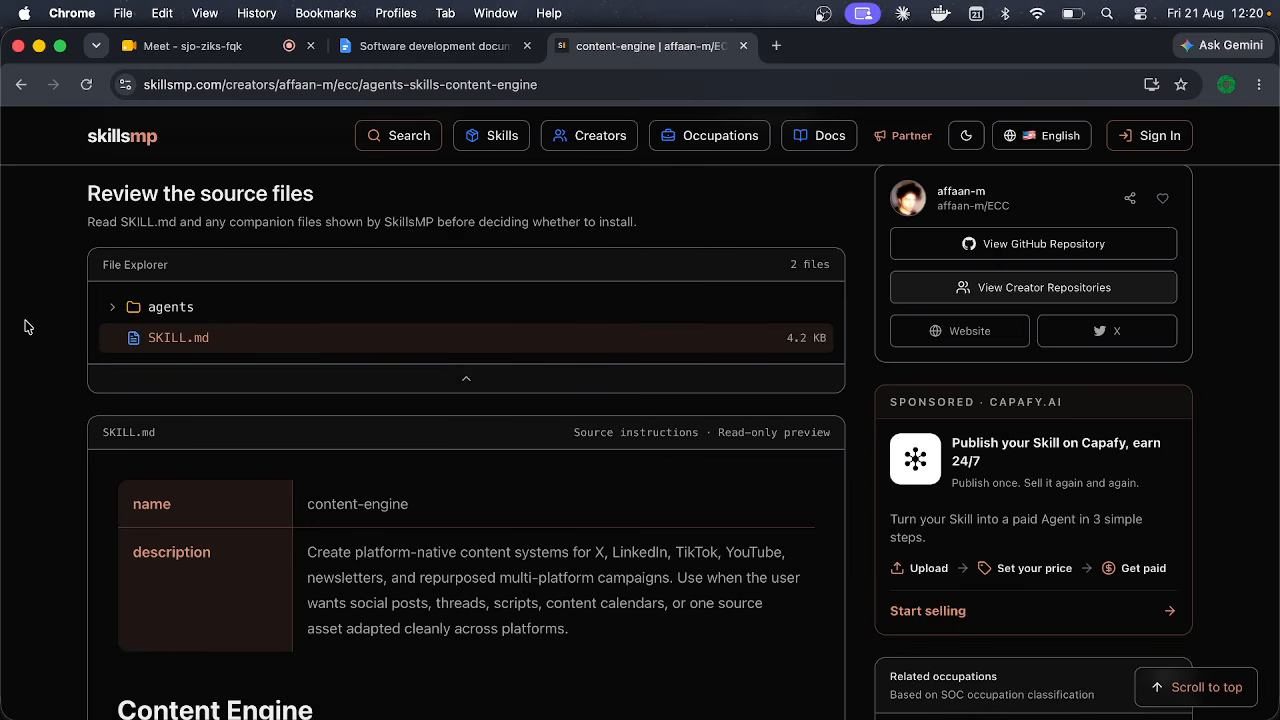
pyautogui.press('super+t')
# Step: Search images for 'markdown format' and preview the Markdown Basics image
pyautogui.write('markdo')
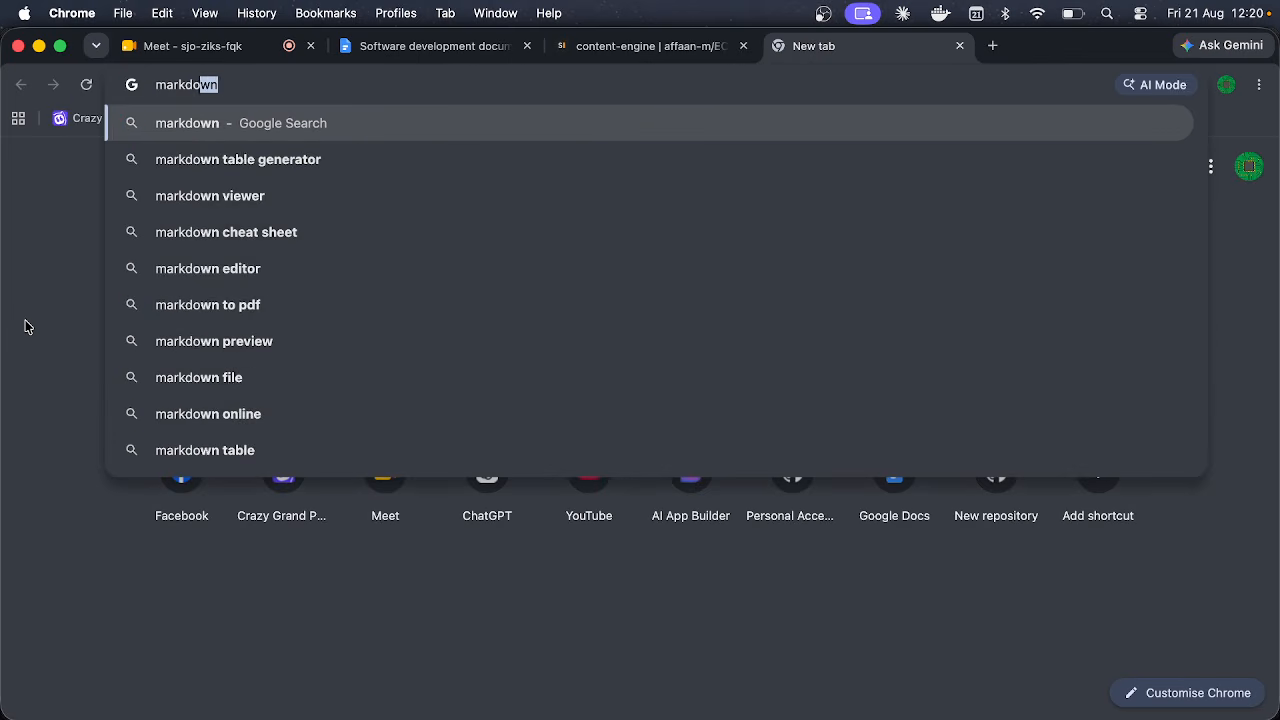
pyautogui.write('wn format')
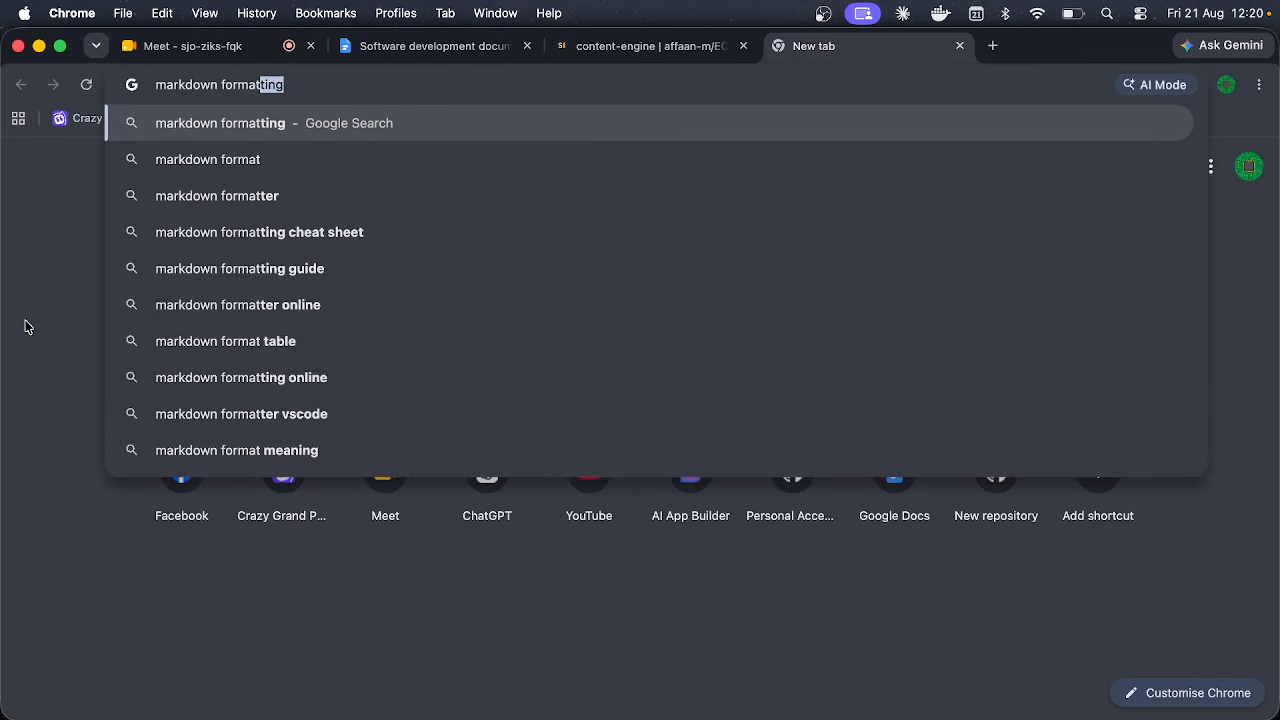
pyautogui.press('Return')
pyautogui.click(283, 216)
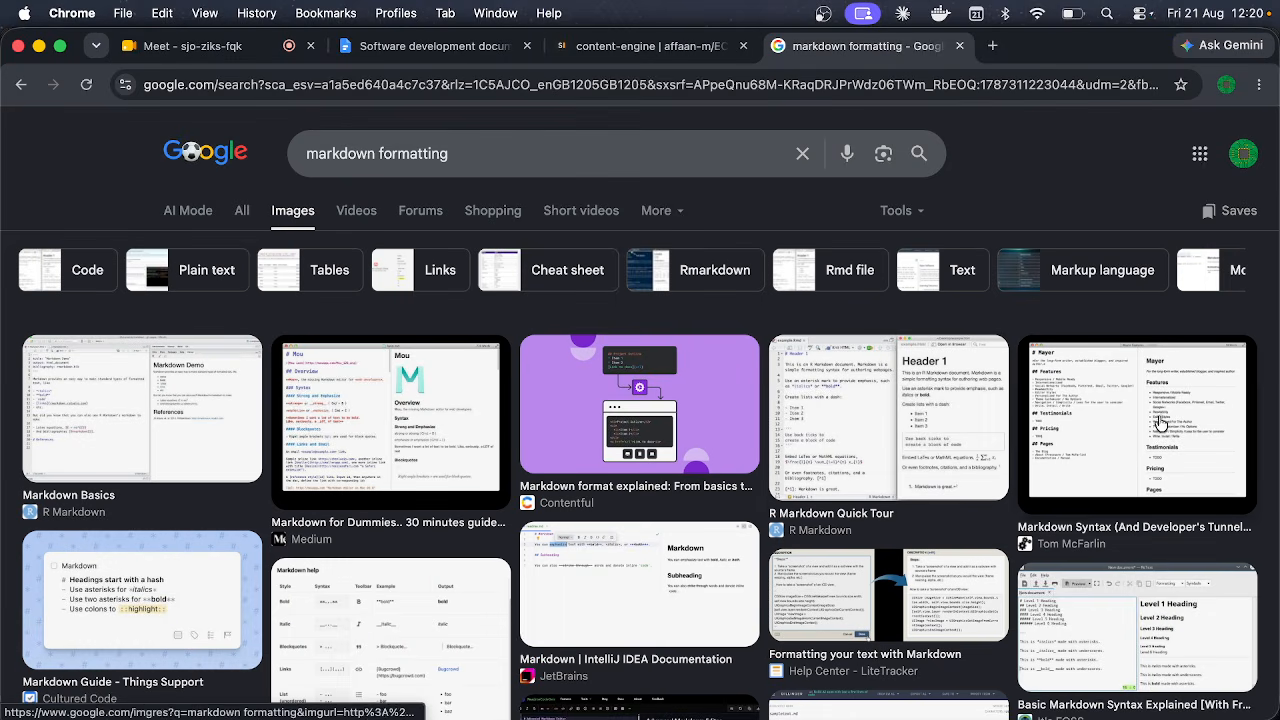
pyautogui.scroll(-2, 565, 545)
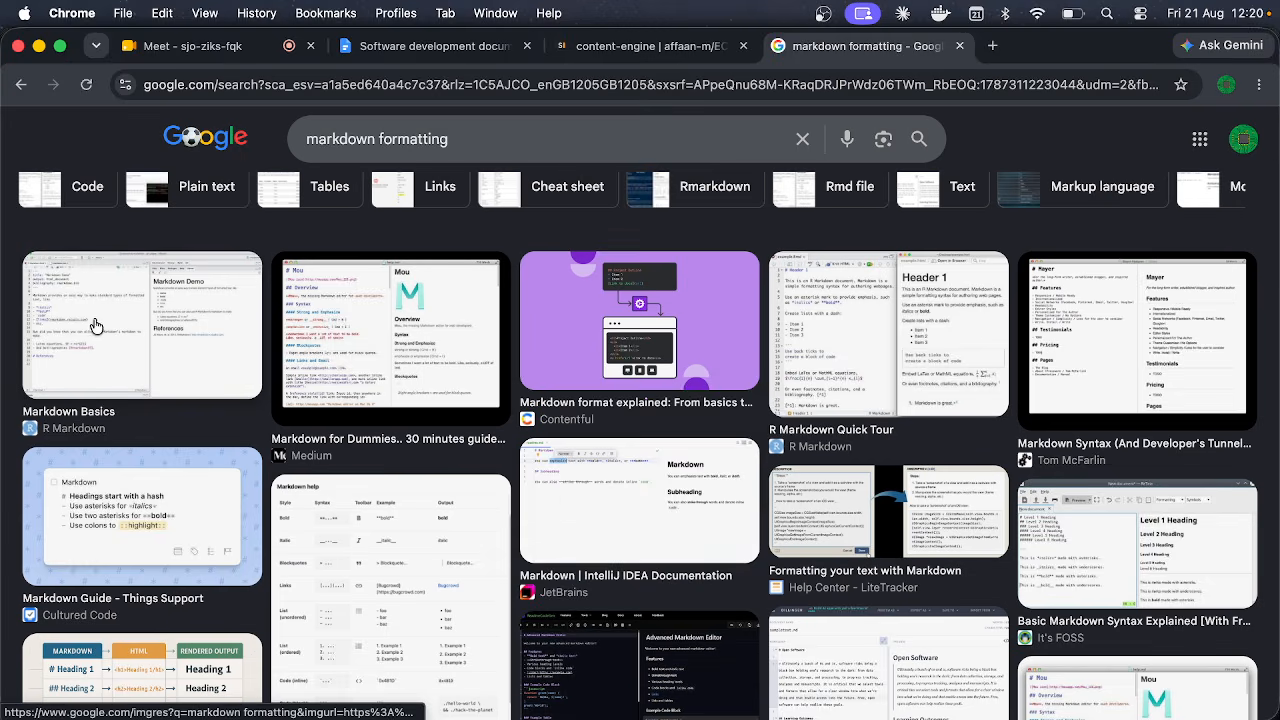
pyautogui.click(96, 327)
pyautogui.click(457, 333)
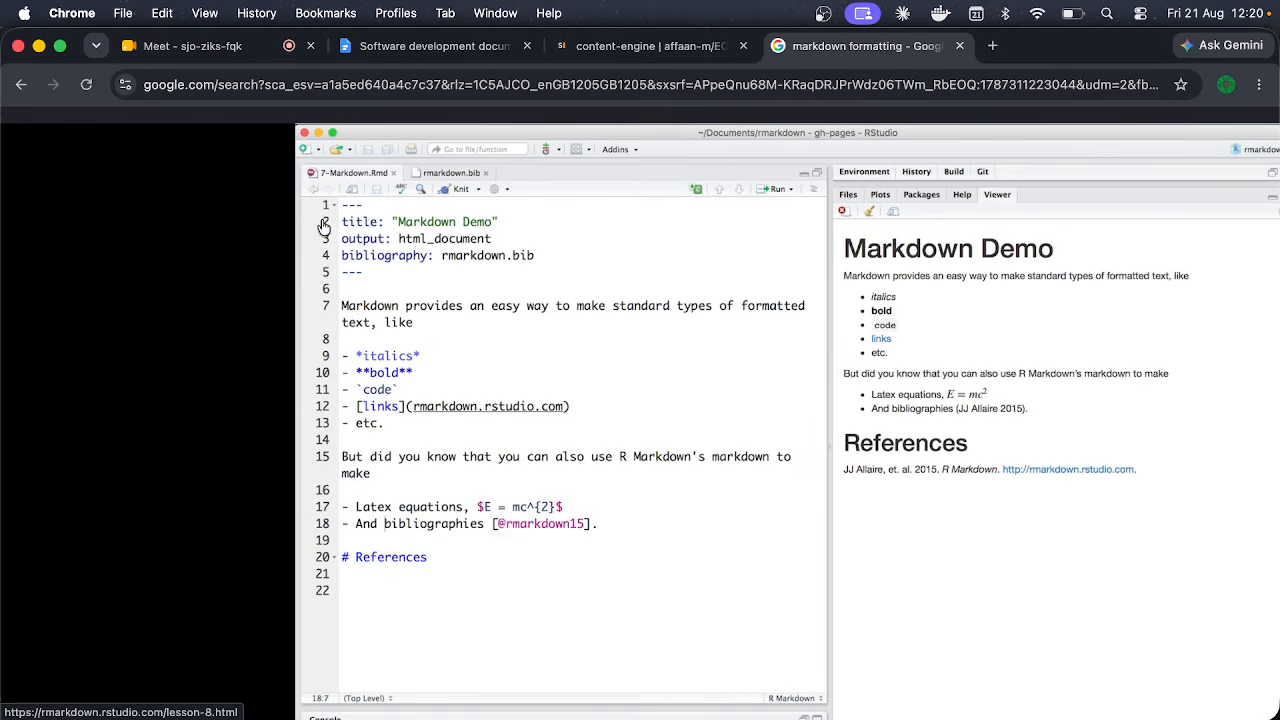
pyautogui.click(384, 236)
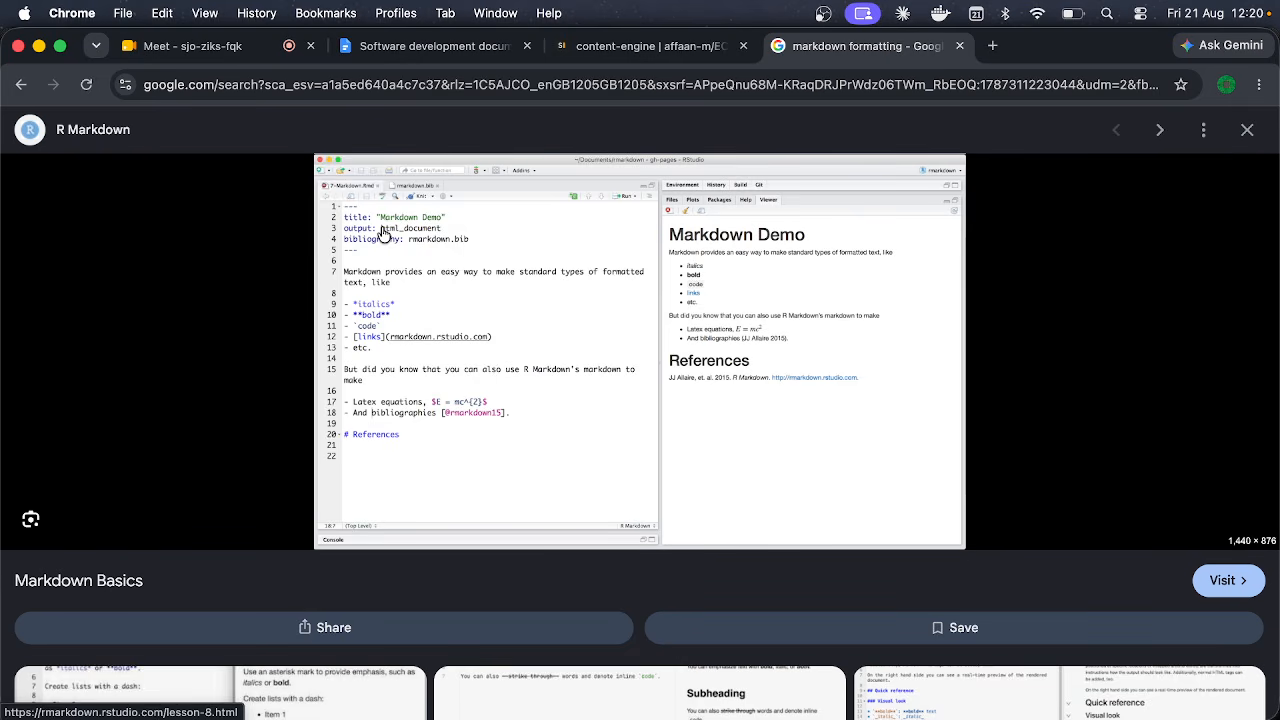
pyautogui.click(1247, 129)
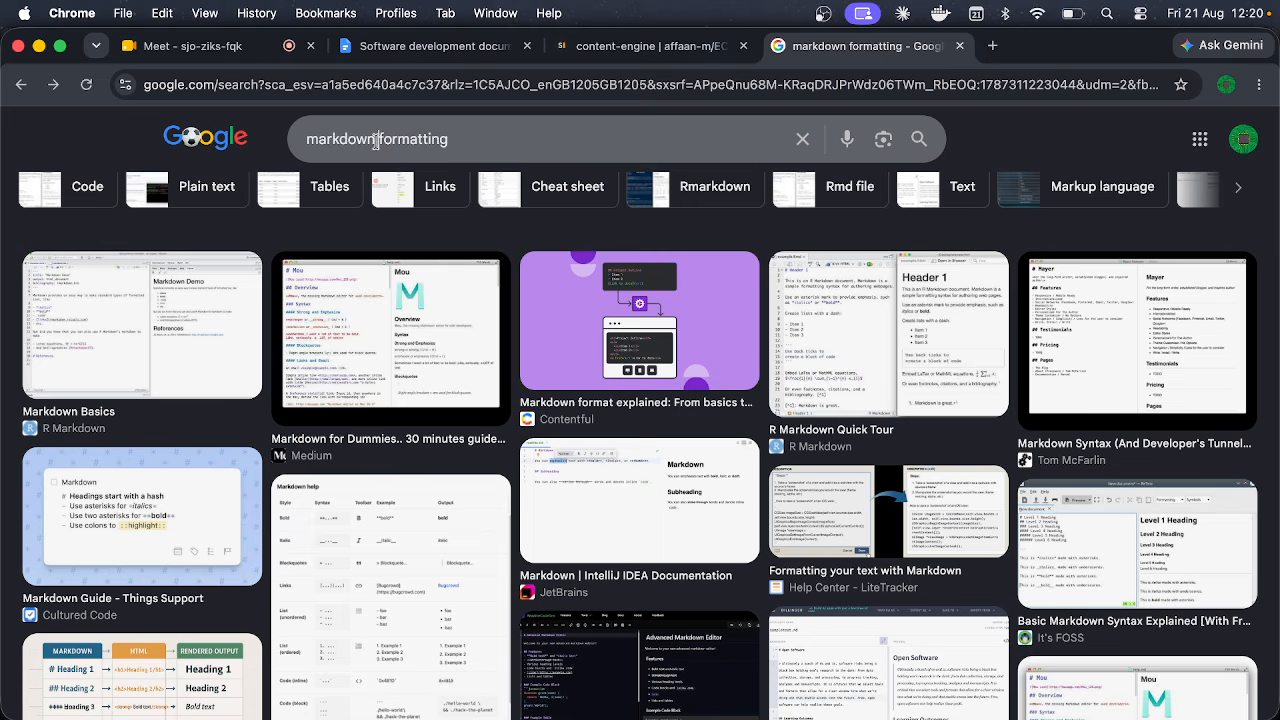
# Step: Shorten the query to 'markdown' and preview the R Markdown Quick Tour image
pyautogui.click(686, 139)
pyautogui.press('BackSpace')
pyautogui.press('BackSpace')
pyautogui.press('BackSpace')
pyautogui.press('BackSpace')
pyautogui.press('BackSpace')
pyautogui.press('BackSpace')
pyautogui.press('BackSpace')
pyautogui.press('BackSpace')
pyautogui.press('BackSpace')
pyautogui.press('BackSpace')
pyautogui.press('BackSpace')
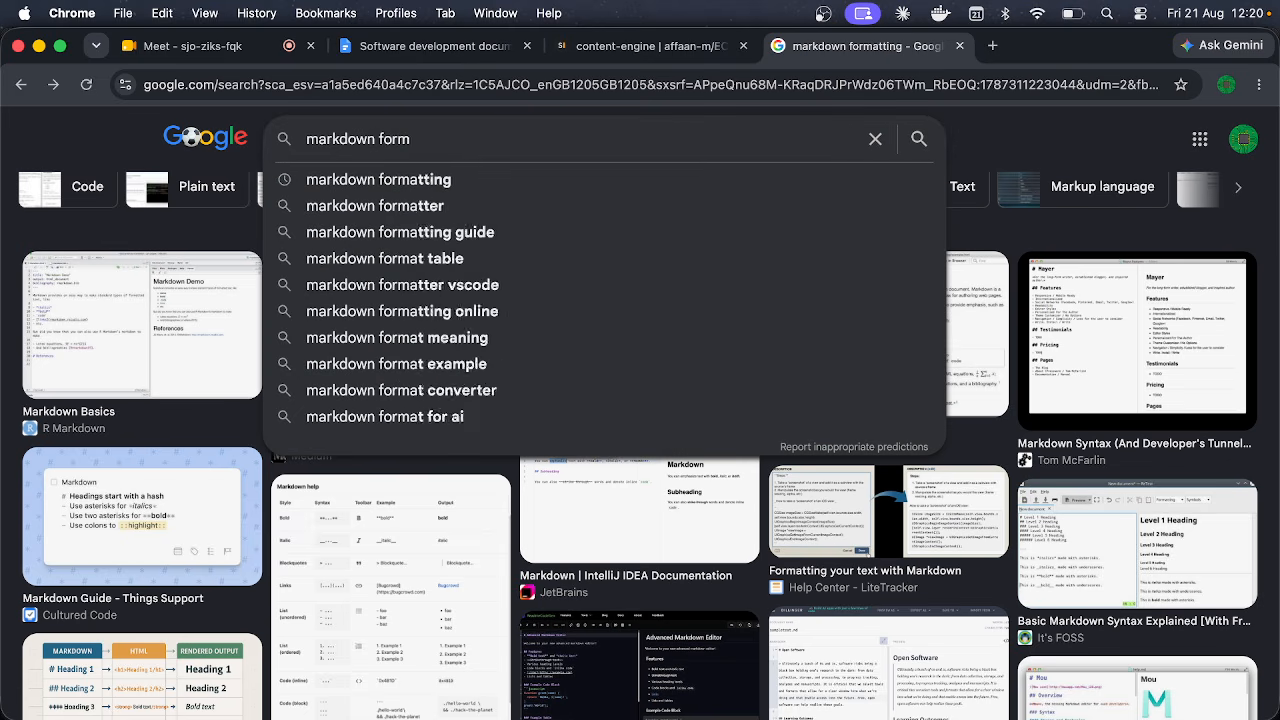
pyautogui.press('Return')
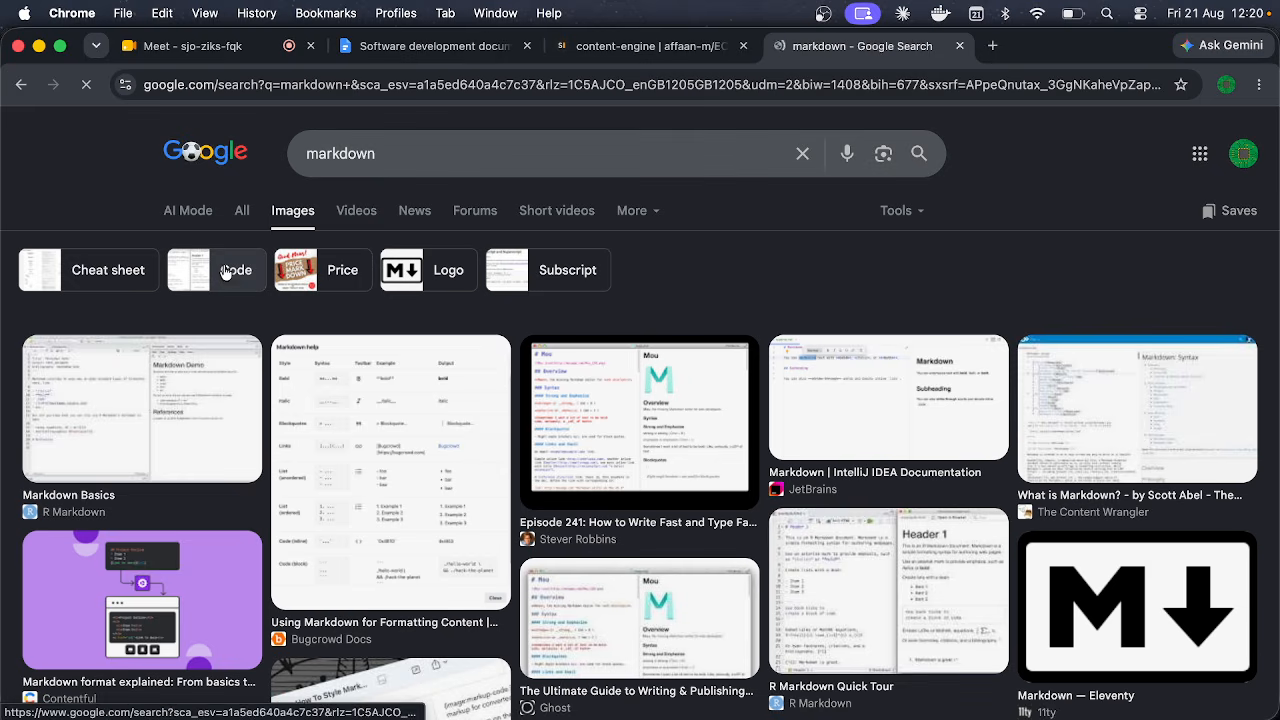
pyautogui.scroll(-1, 343, 443)
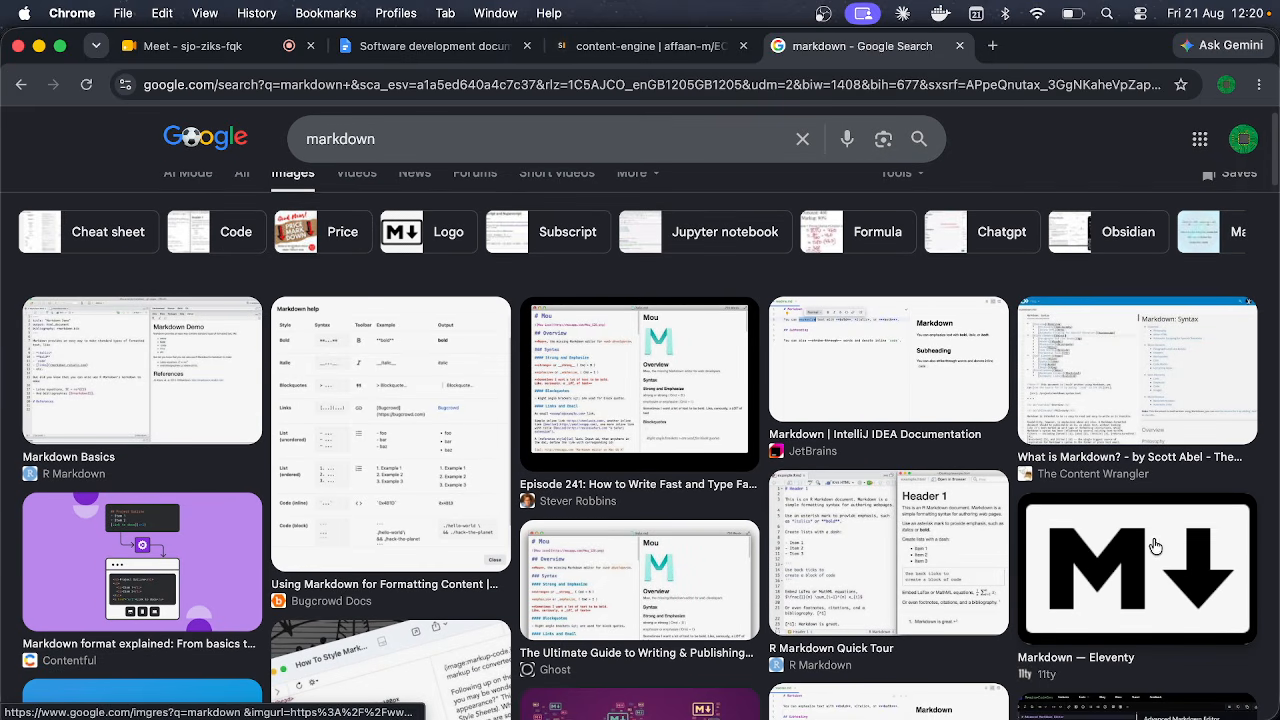
pyautogui.click(906, 540)
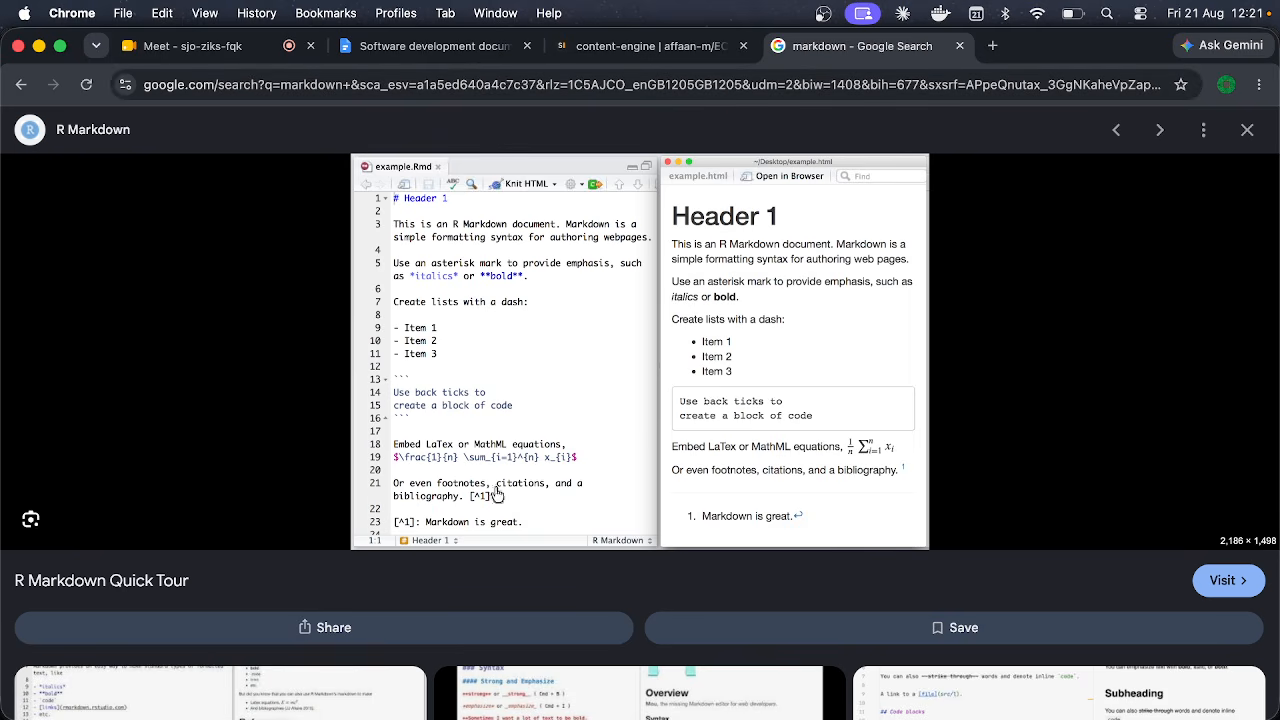
# Step: Close the markdown search and SkillsMP tabs, then return to the Claude app
pyautogui.click(960, 46)
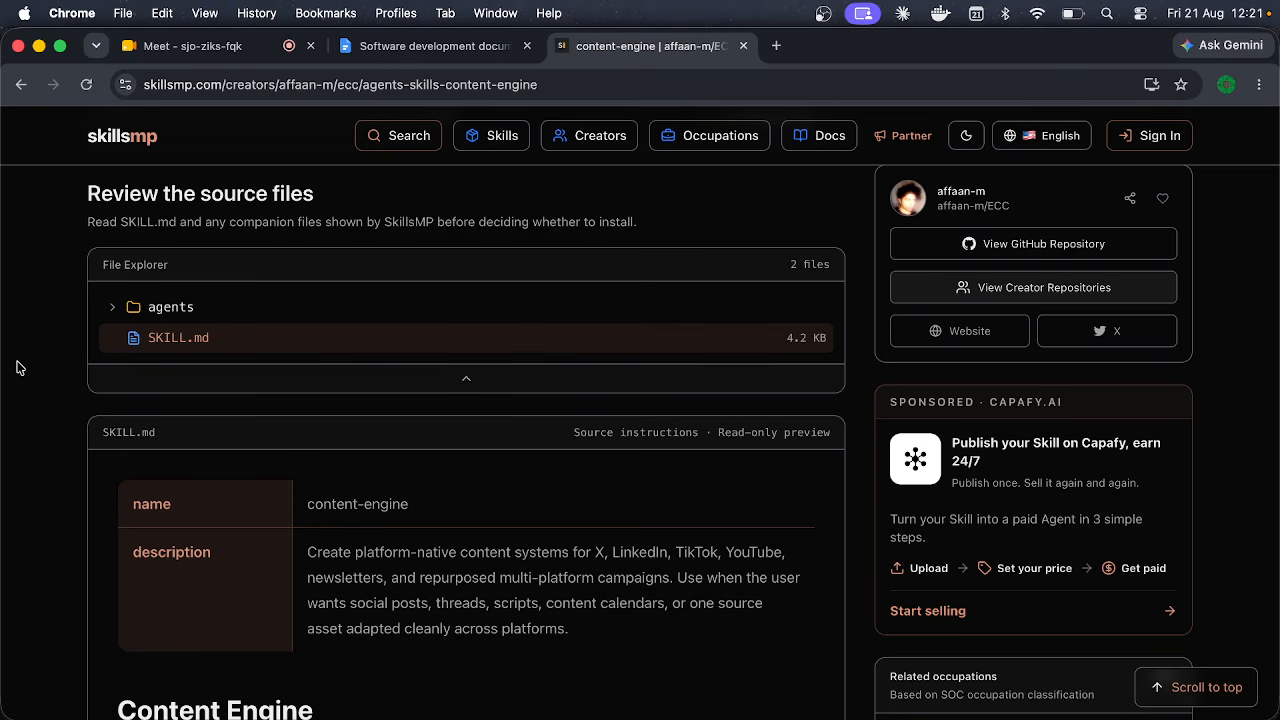
pyautogui.scroll(1, 14, 366)
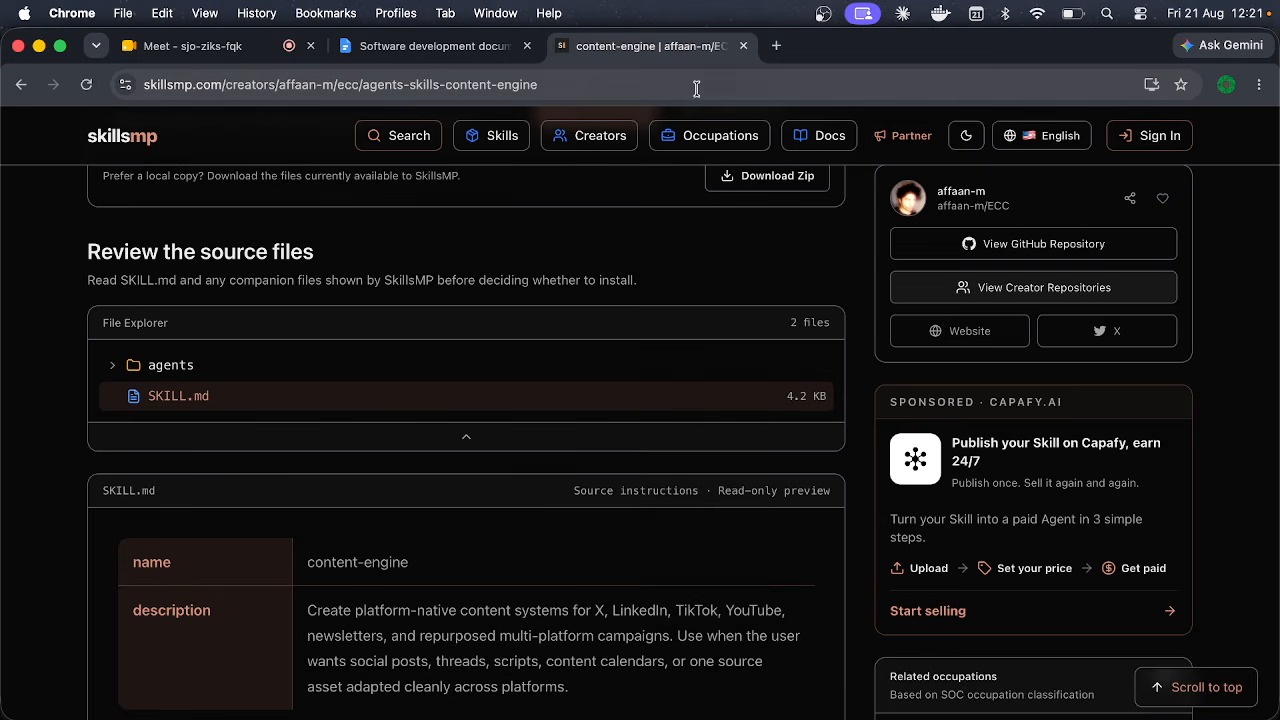
pyautogui.click(743, 46)
pyautogui.moveTo(749, 708)
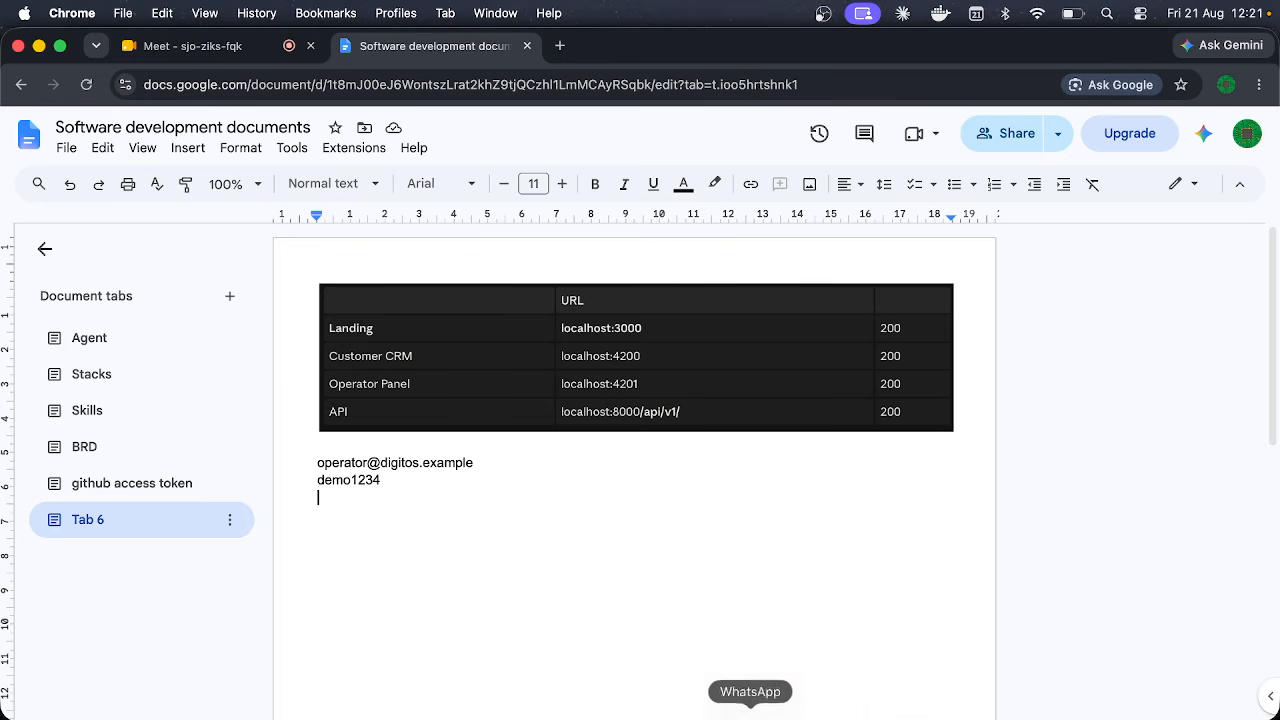
pyautogui.click(858, 705)
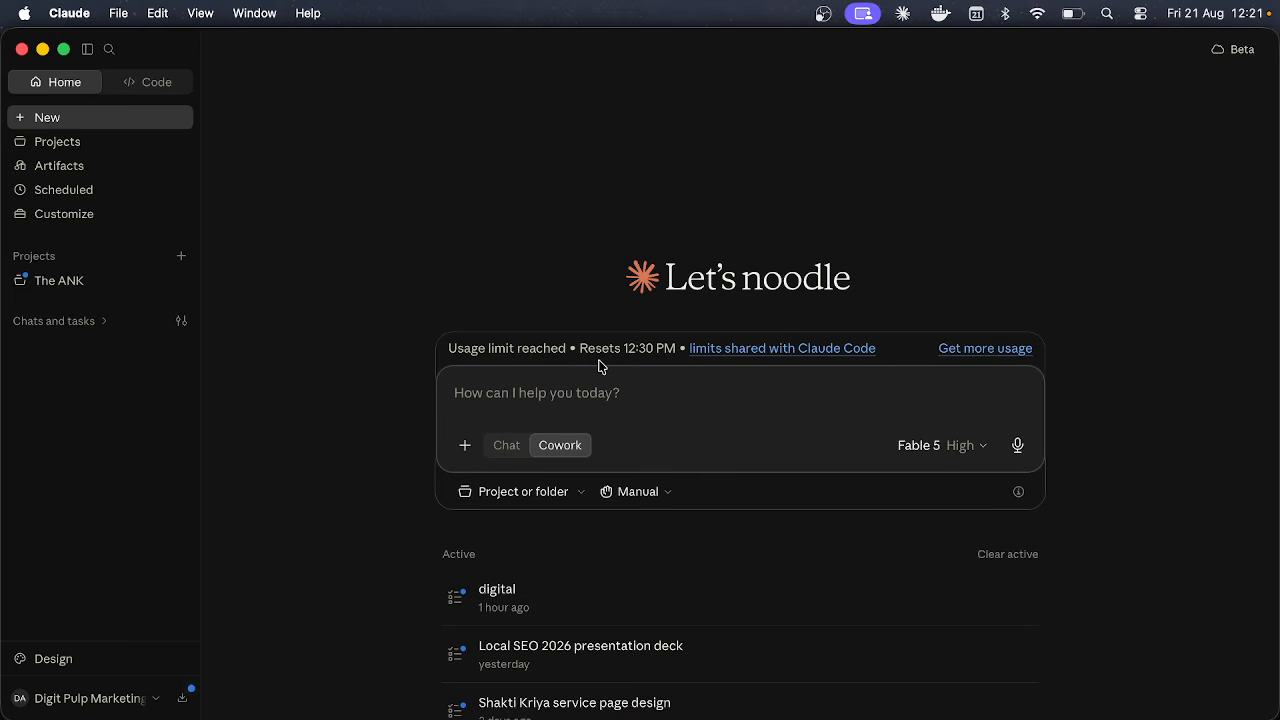
# Step: Toggle the composer to Chat and back to Cowork, then open Customize's Skills list
pyautogui.click(505, 446)
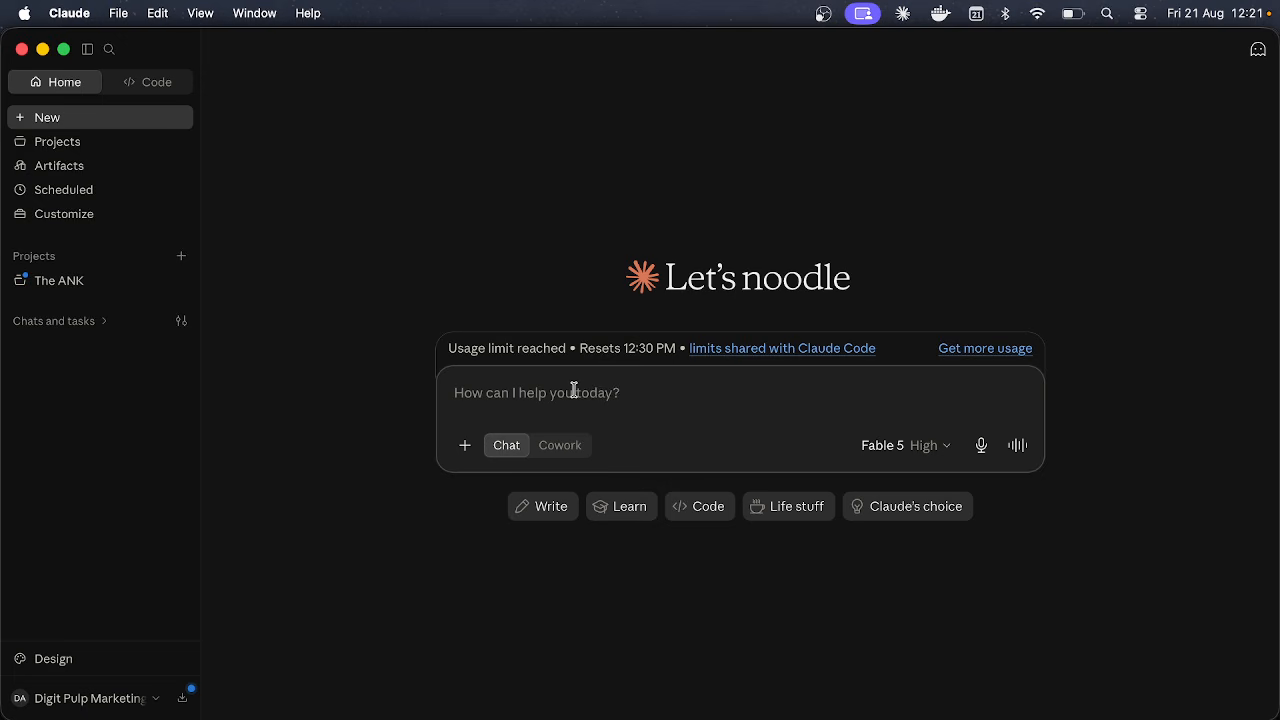
pyautogui.click(572, 452)
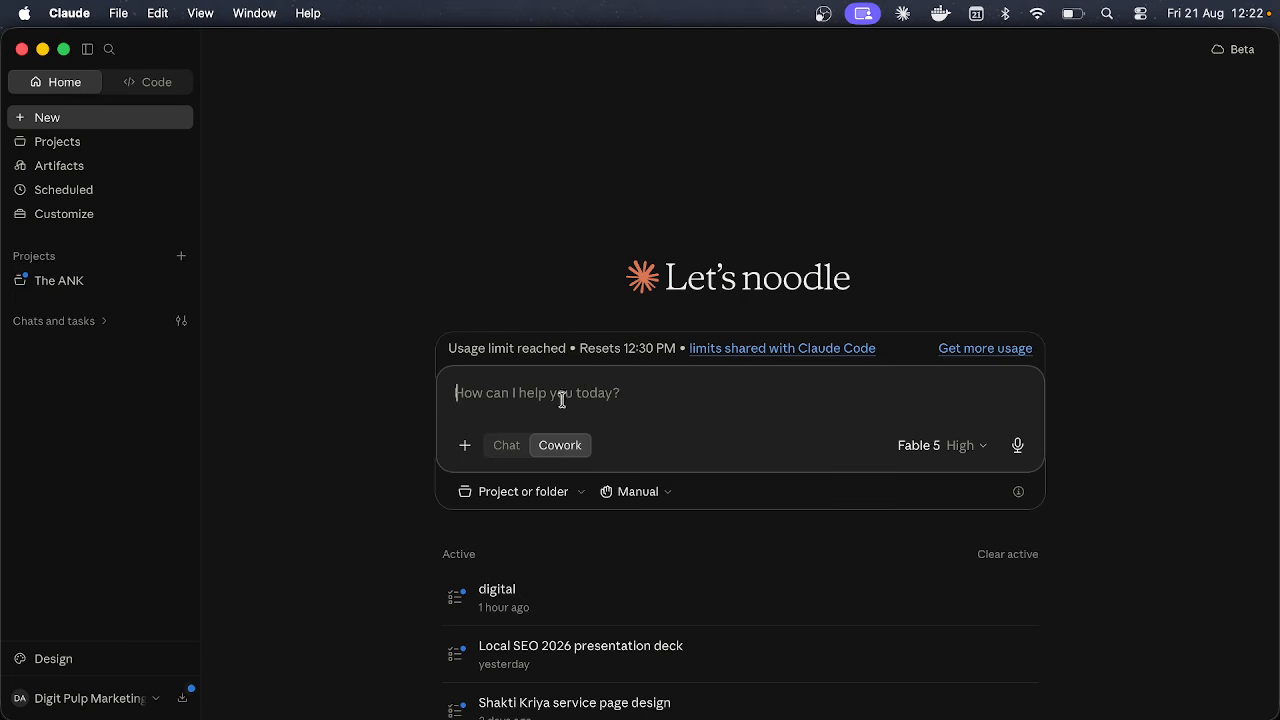
pyautogui.click(72, 216)
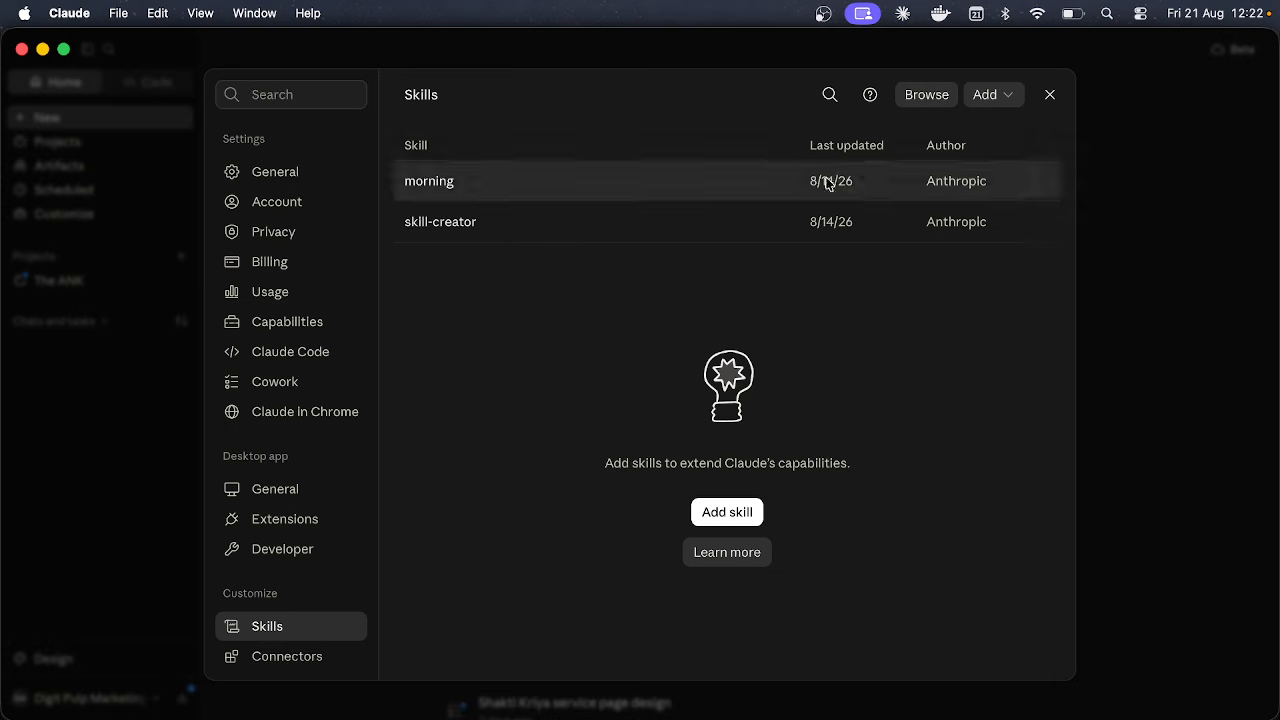
# Step: Close the Skills settings window to get back to the empty Cowork prompt
pyautogui.click(1048, 95)
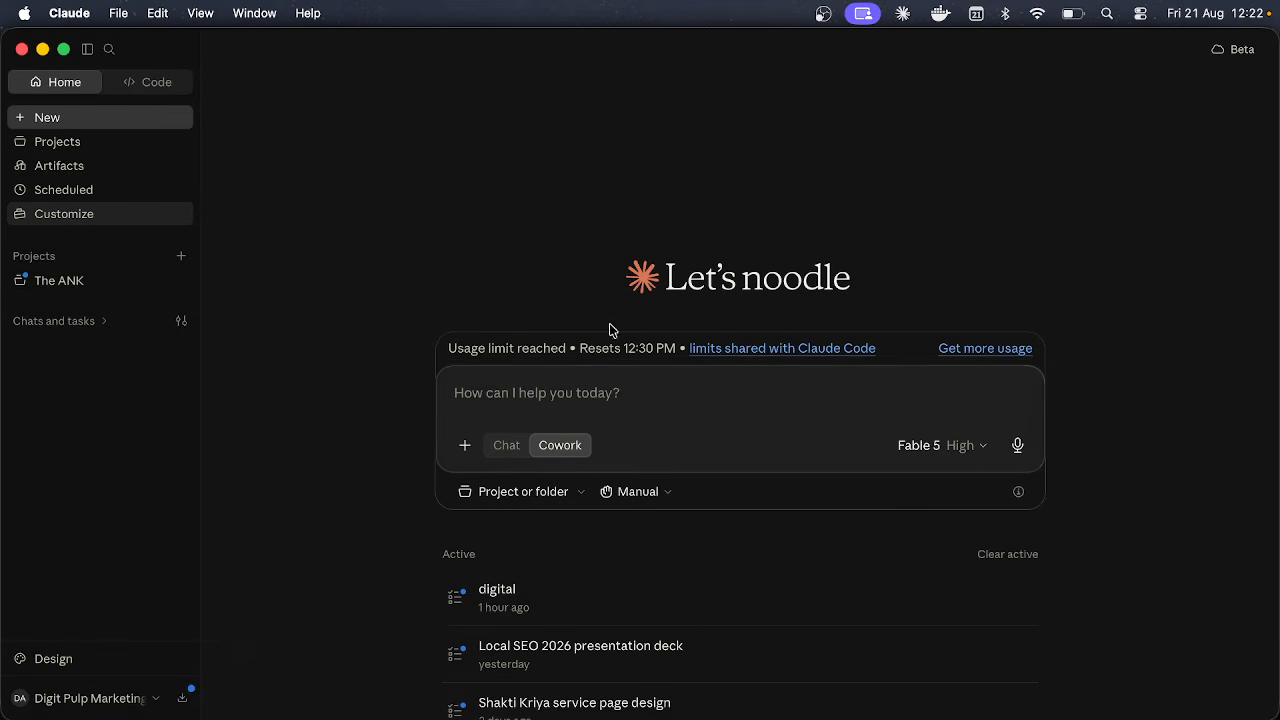
# Step: Switch to Chat mode and type 'I am a new learner, I want to learn something new every day.'
pyautogui.click(506, 445)
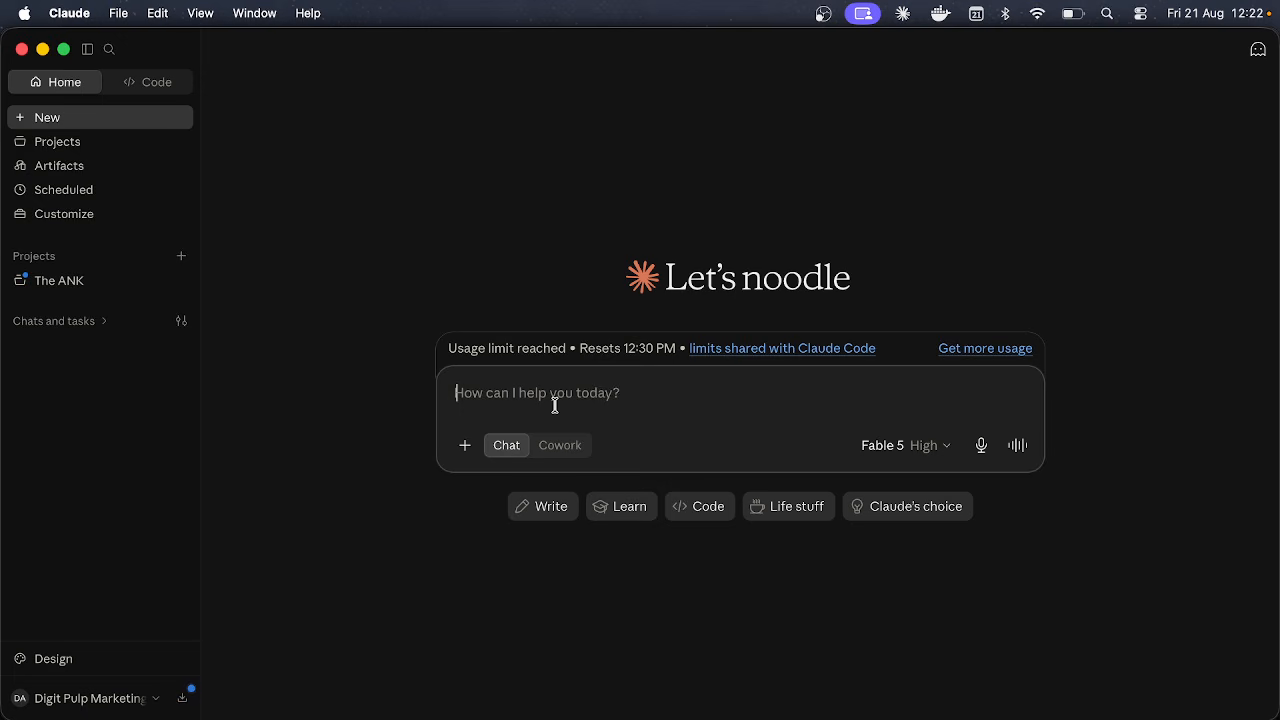
pyautogui.write('i am a new')
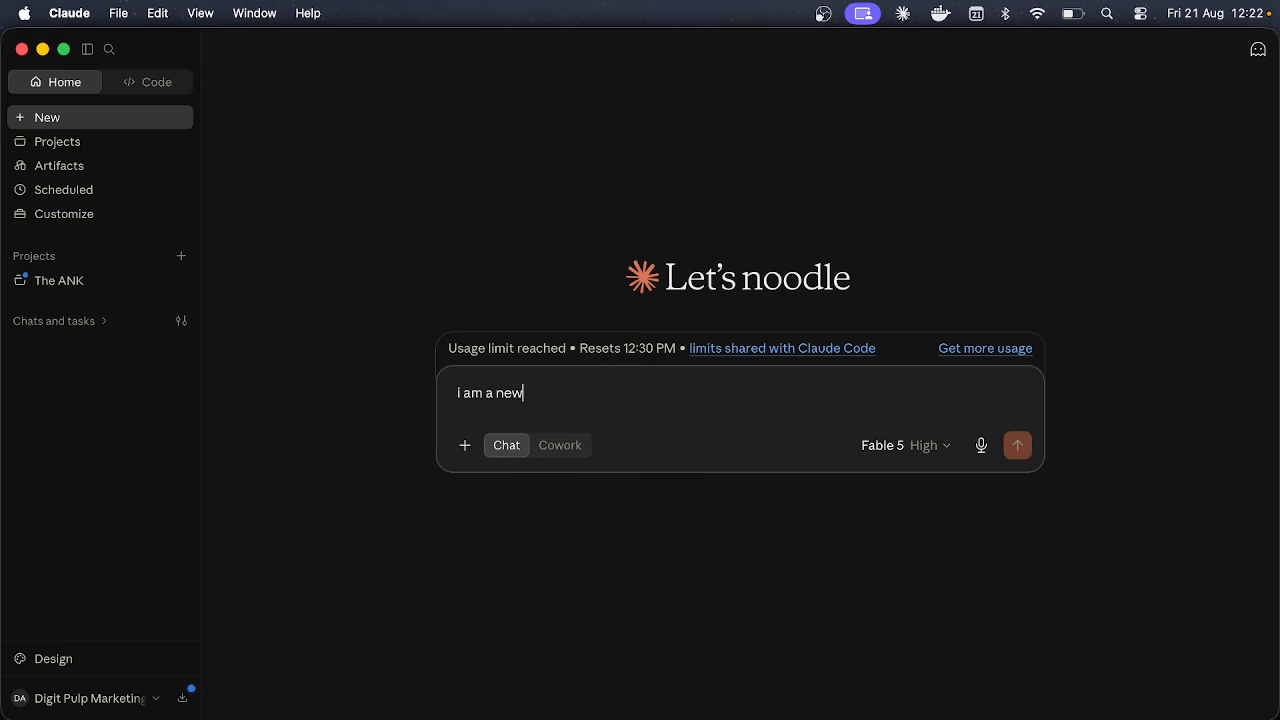
pyautogui.write(' learner')
pyautogui.write('i e')
pyautogui.press('BackSpace')
pyautogui.write('want to')
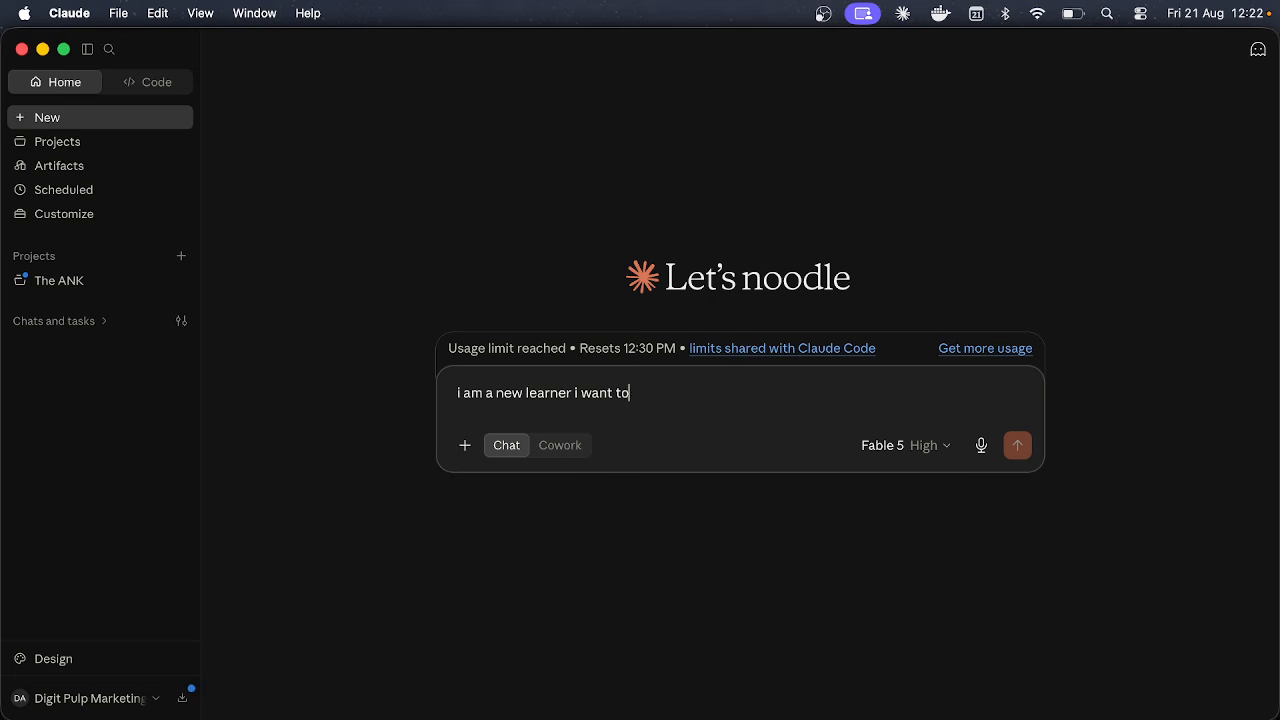
pyautogui.write(' learn learn some')
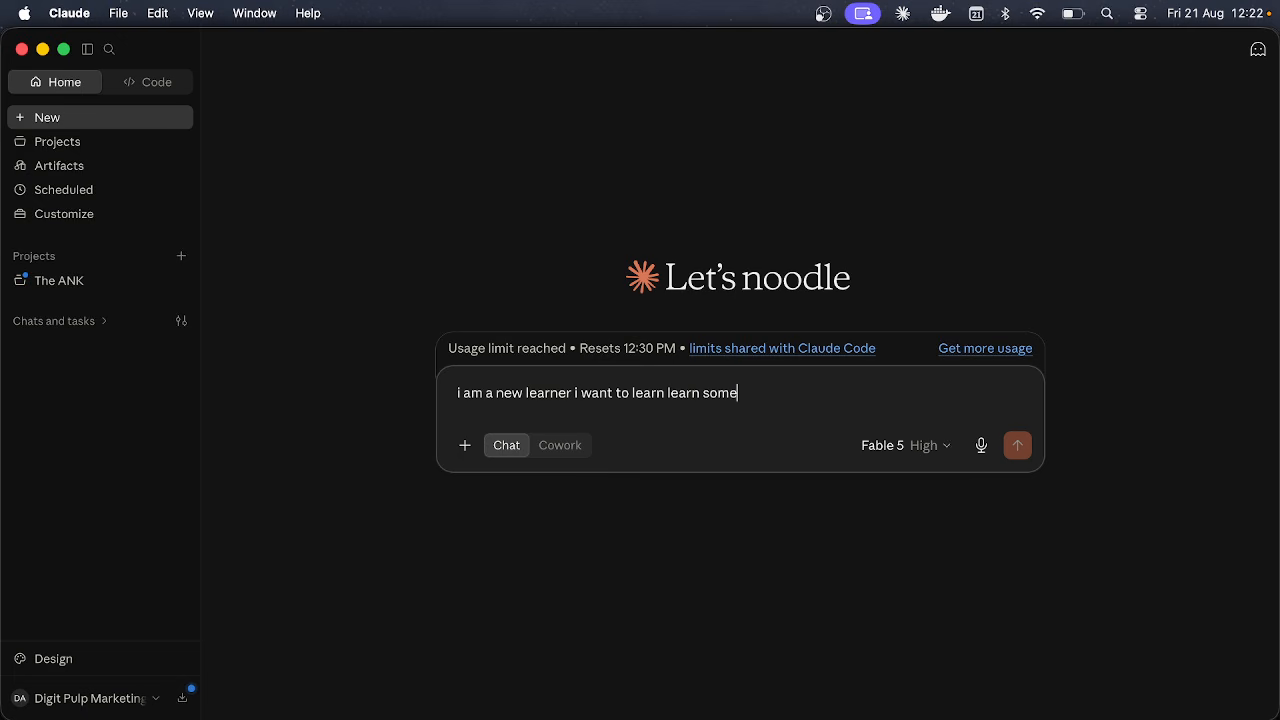
pyautogui.write('thign new everyda')
pyautogui.write('y.')
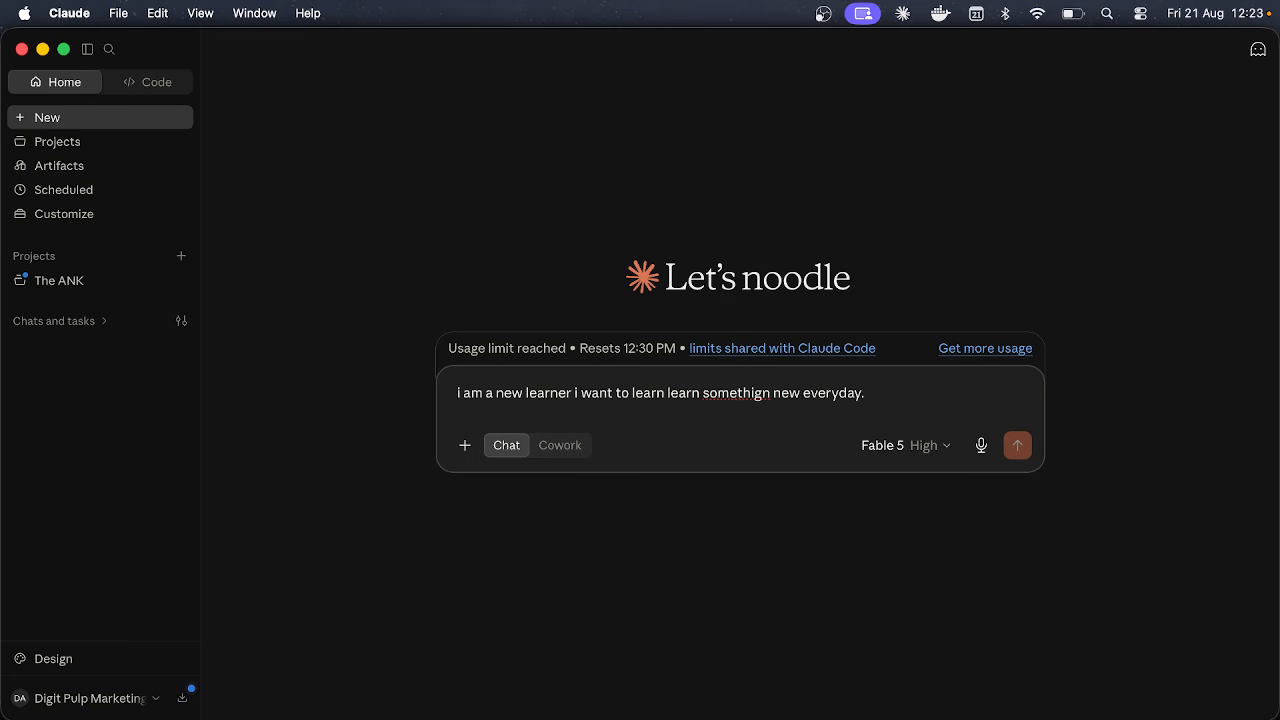
# Step: Ask Claude to build an upload-ready skill.md file with the best workflow for learning a topic
pyautogui.write('build')
pyautogui.press('BackSpace')
pyautogui.write('d me')
pyautogui.press('BackSpace')
pyautogui.write('a skill.md ')
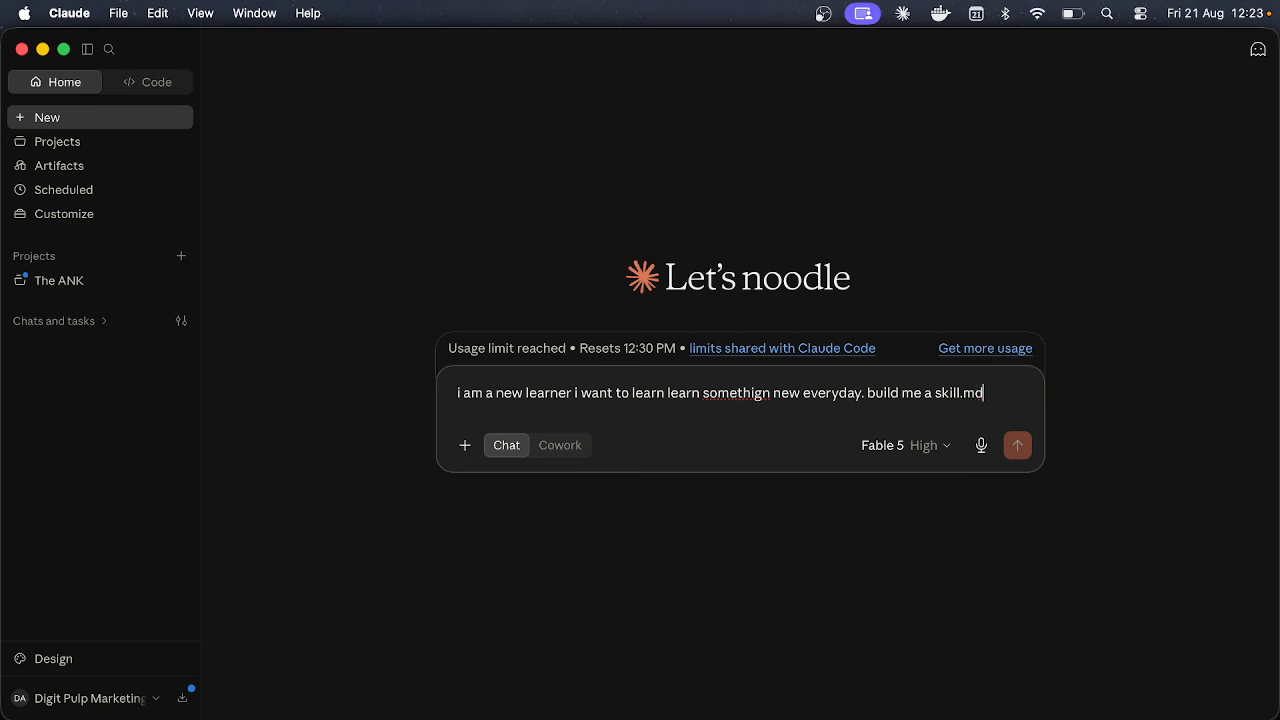
pyautogui.write('file to uplod on')
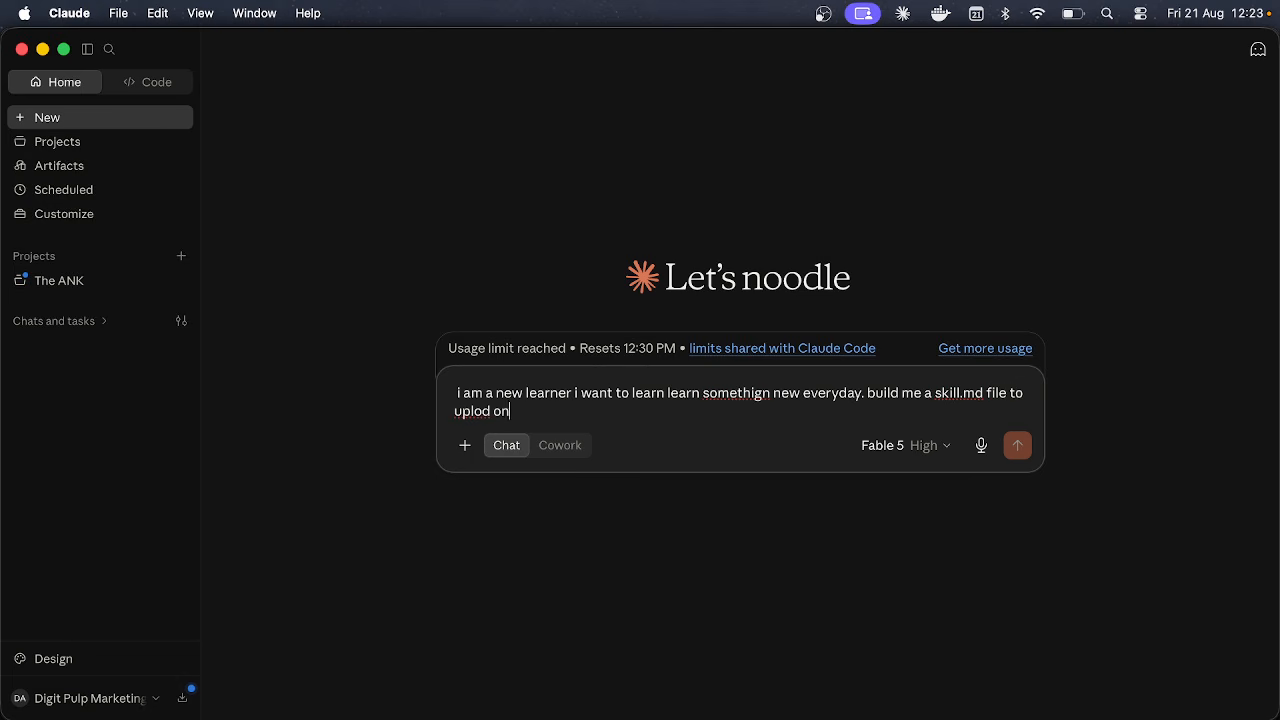
pyautogui.write(' claude skill. where')
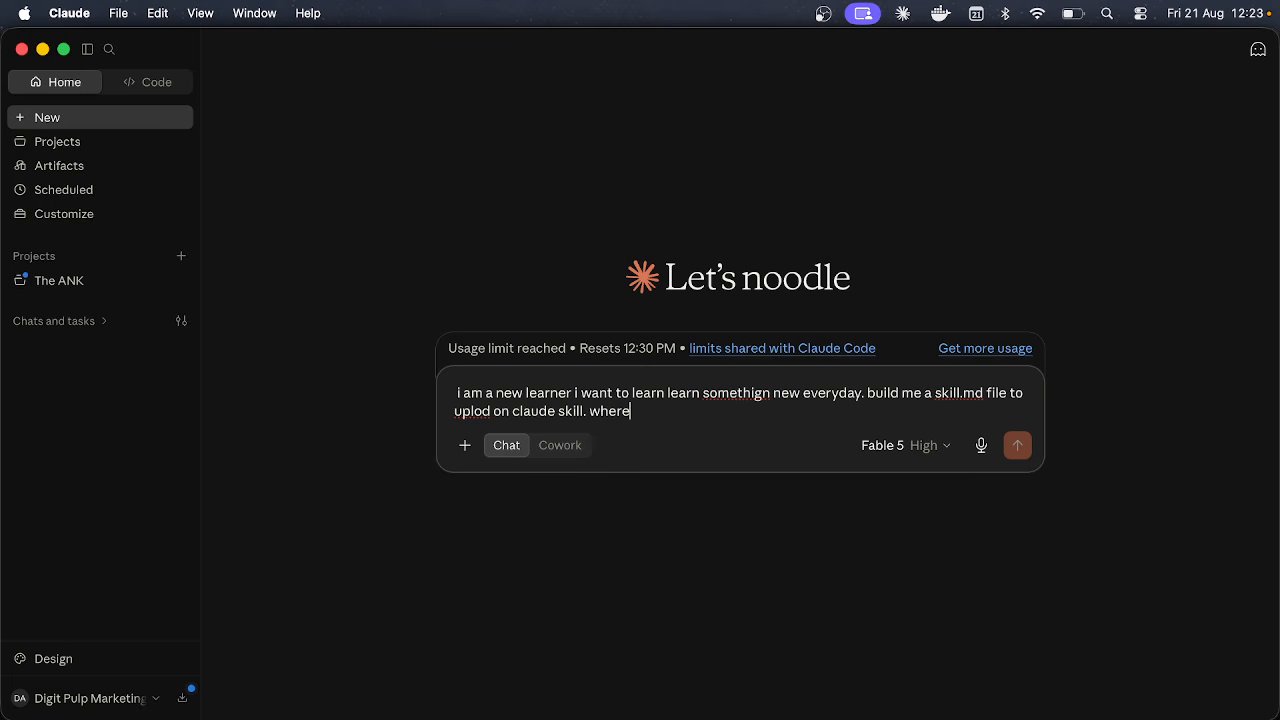
pyautogui.press('BackSpace')
pyautogui.press('BackSpace')
pyautogui.press('BackSpace')
pyautogui.press('BackSpace')
pyautogui.press('BackSpace')
pyautogui.press('BackSpace')
pyautogui.write('it need st')
pyautogui.press('BackSpace')
pyautogui.press('BackSpace')
pyautogui.write('to be formatted for u')
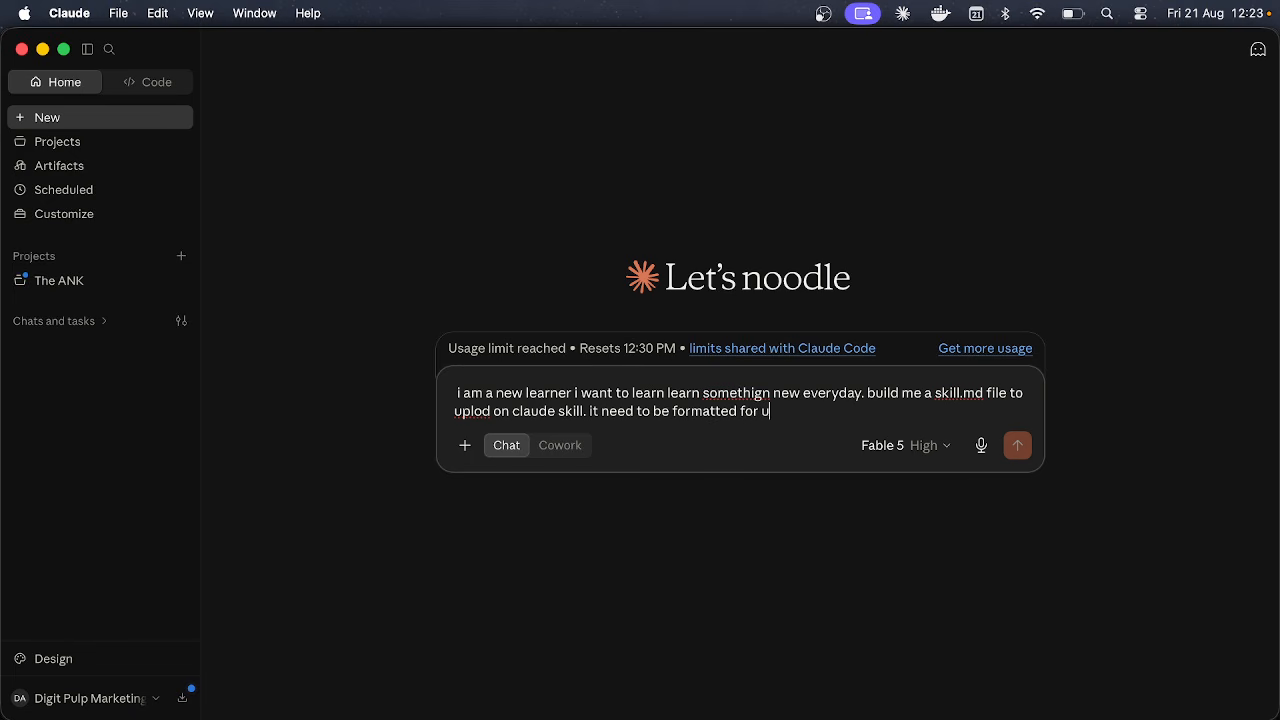
pyautogui.write('pload. and make sure yo')
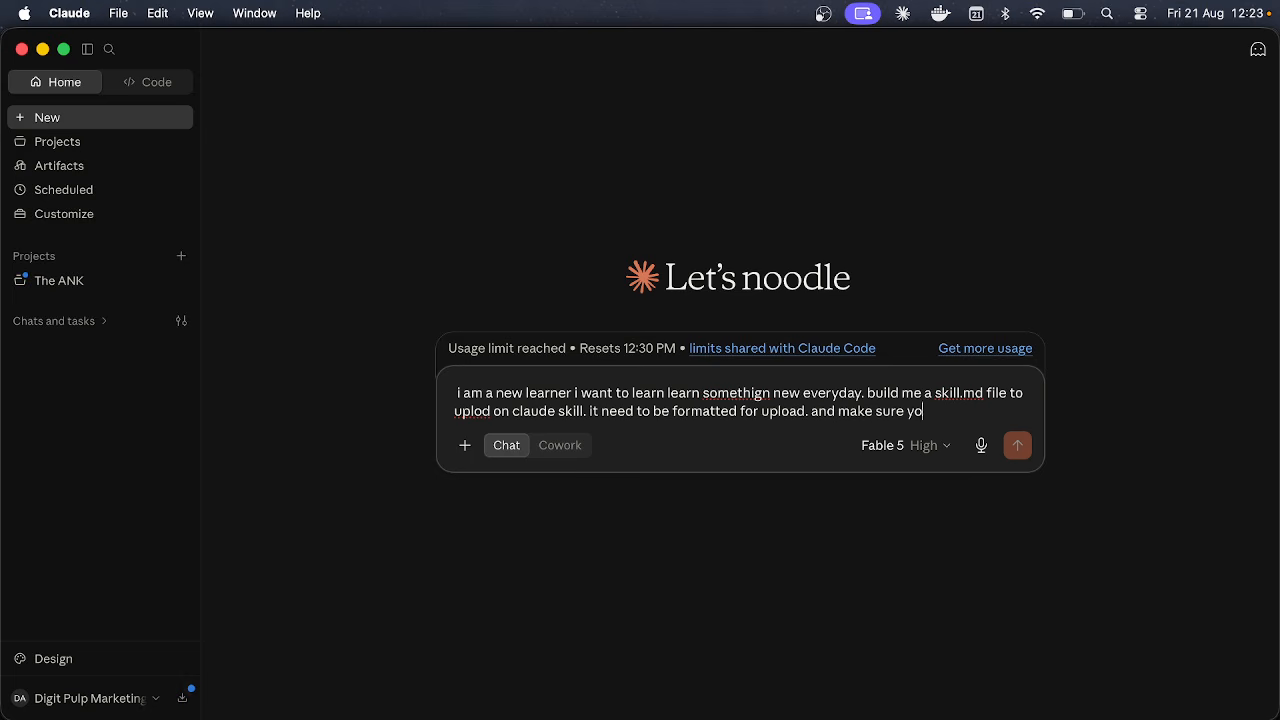
pyautogui.write('u include a')
pyautogui.write('the best work')
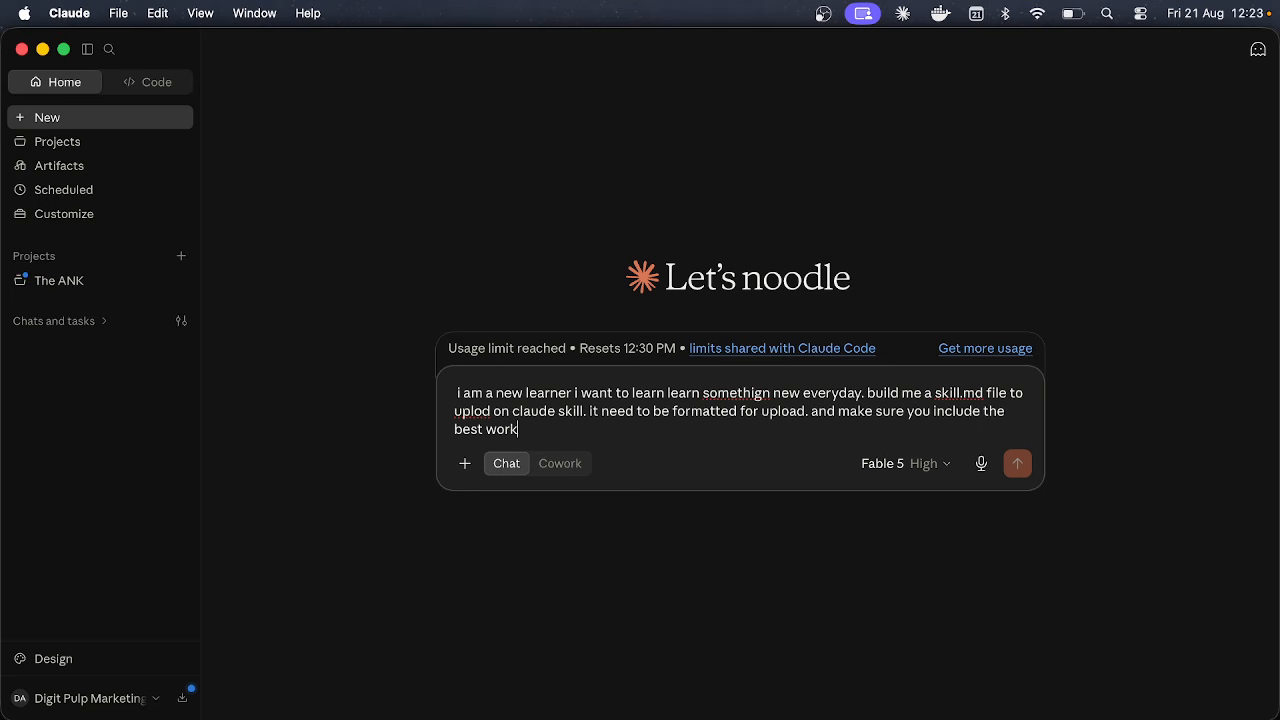
pyautogui.write('flow to learn something whe')
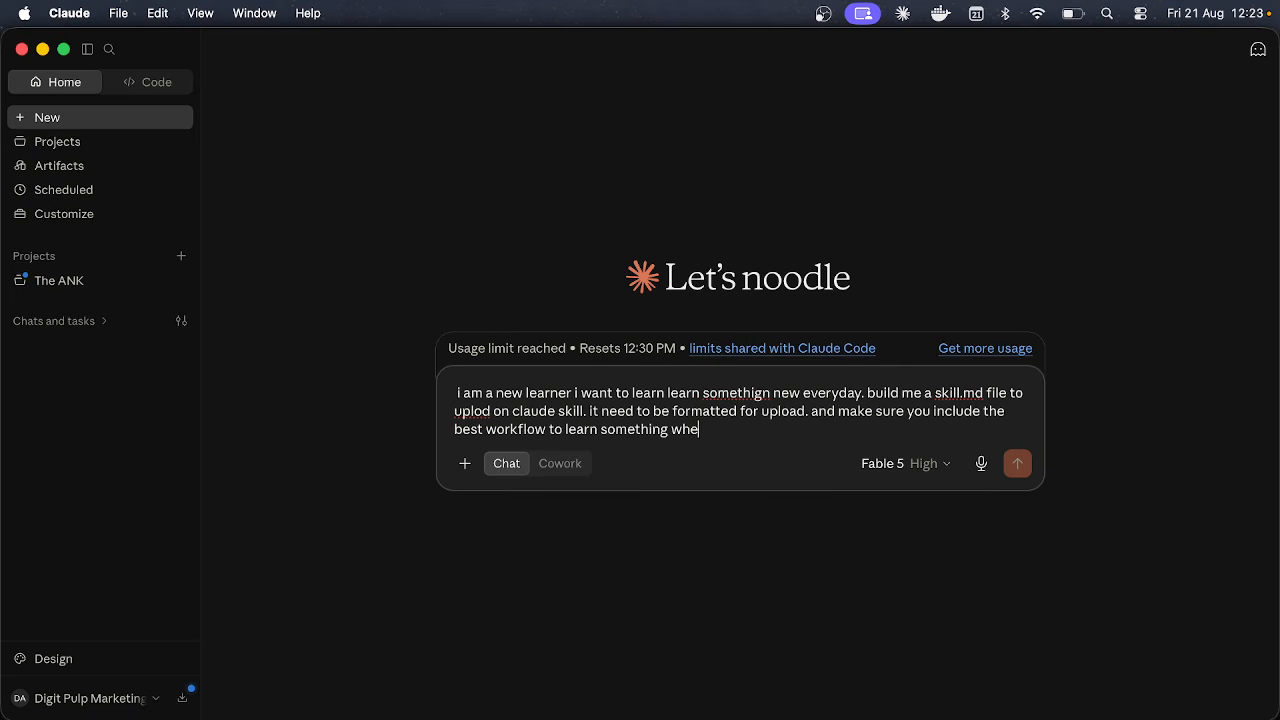
pyautogui.write('re i will just infer the ski')
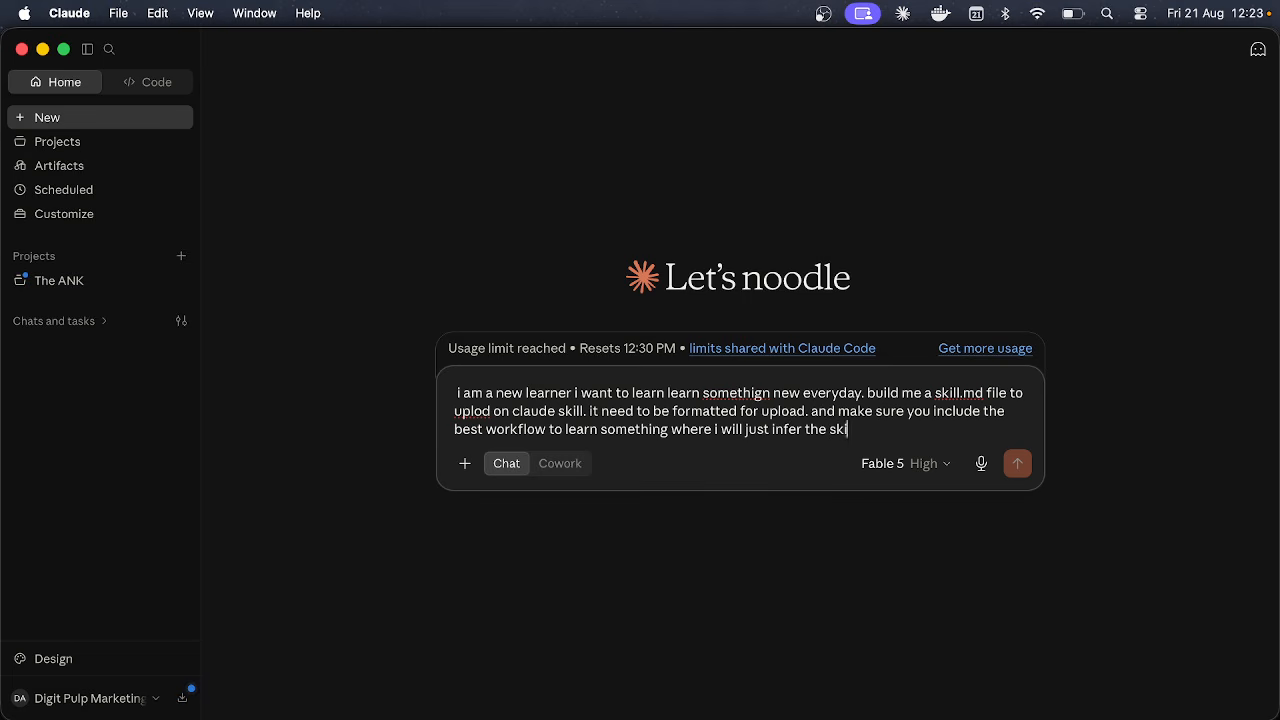
pyautogui.write('ll and write the tile')
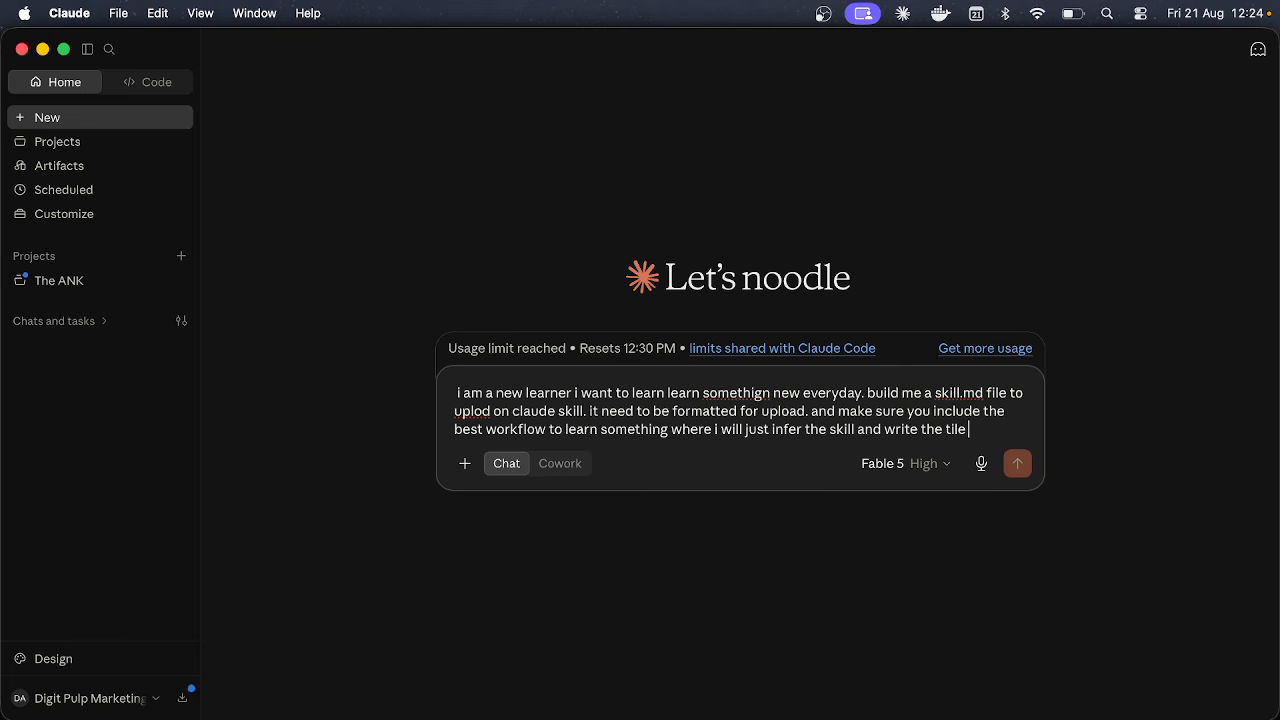
pyautogui.write(' of')
pyautogui.press('BackSpace')
pyautogui.press('BackSpace')
pyautogui.press('BackSpace')
pyautogui.press('BackSpace')
pyautogui.press('BackSpace')
pyautogui.press('BackSpace')
pyautogui.write('opicof learning.')
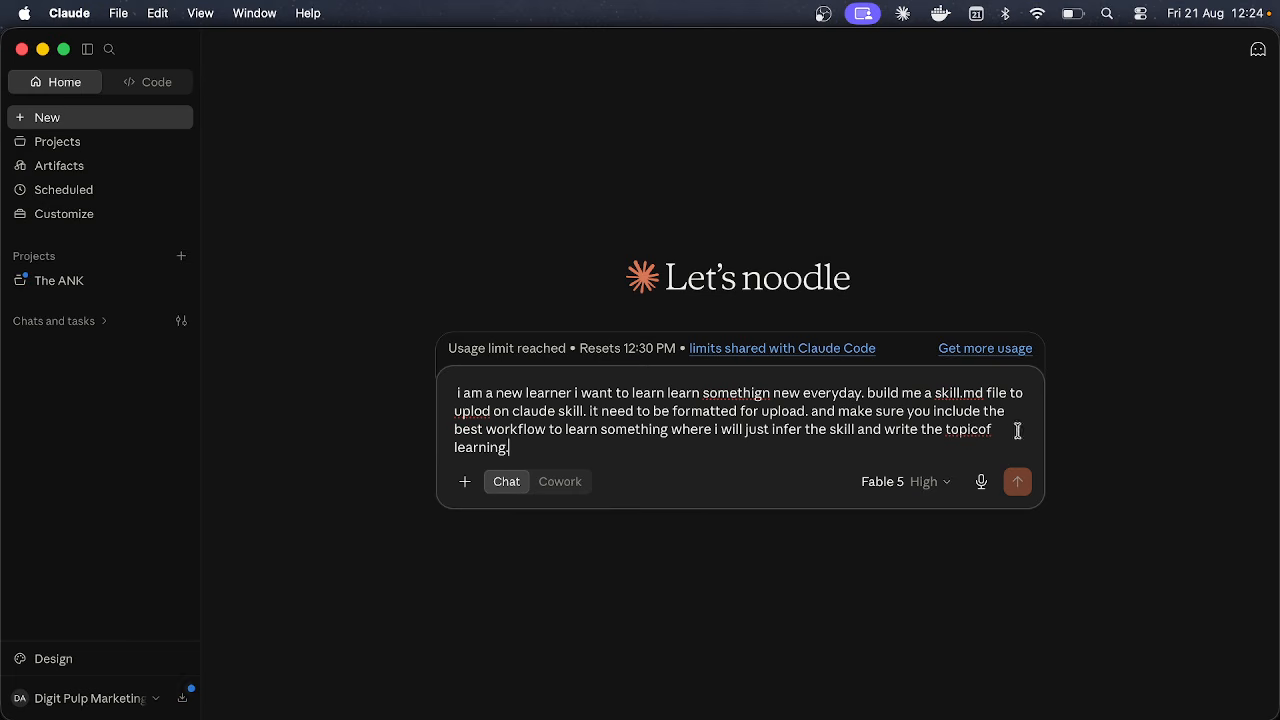
# Step: Place the cursor between 'topic' and 'of' to insert the missing space
pyautogui.click(979, 429)
# Step: Add '/learning topic: claude code' to the prompt, then delete it so it ends with 'learning.'
pyautogui.write('/')
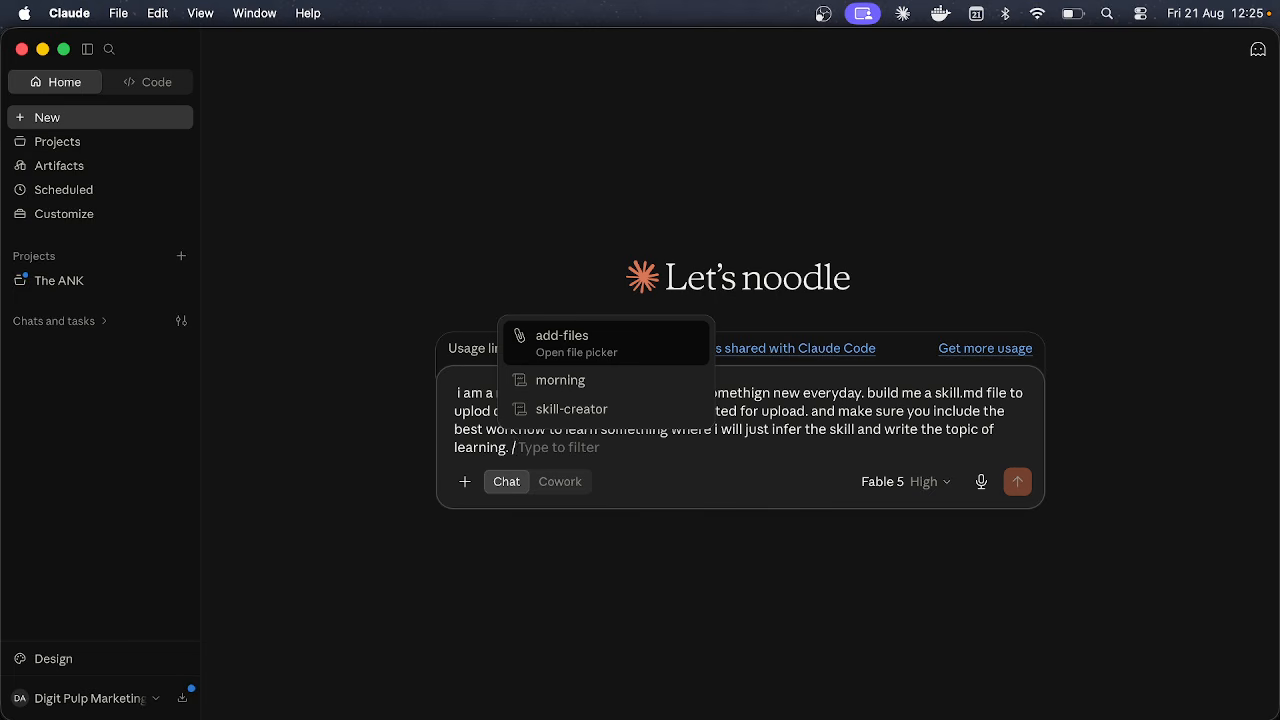
pyautogui.write('learning')
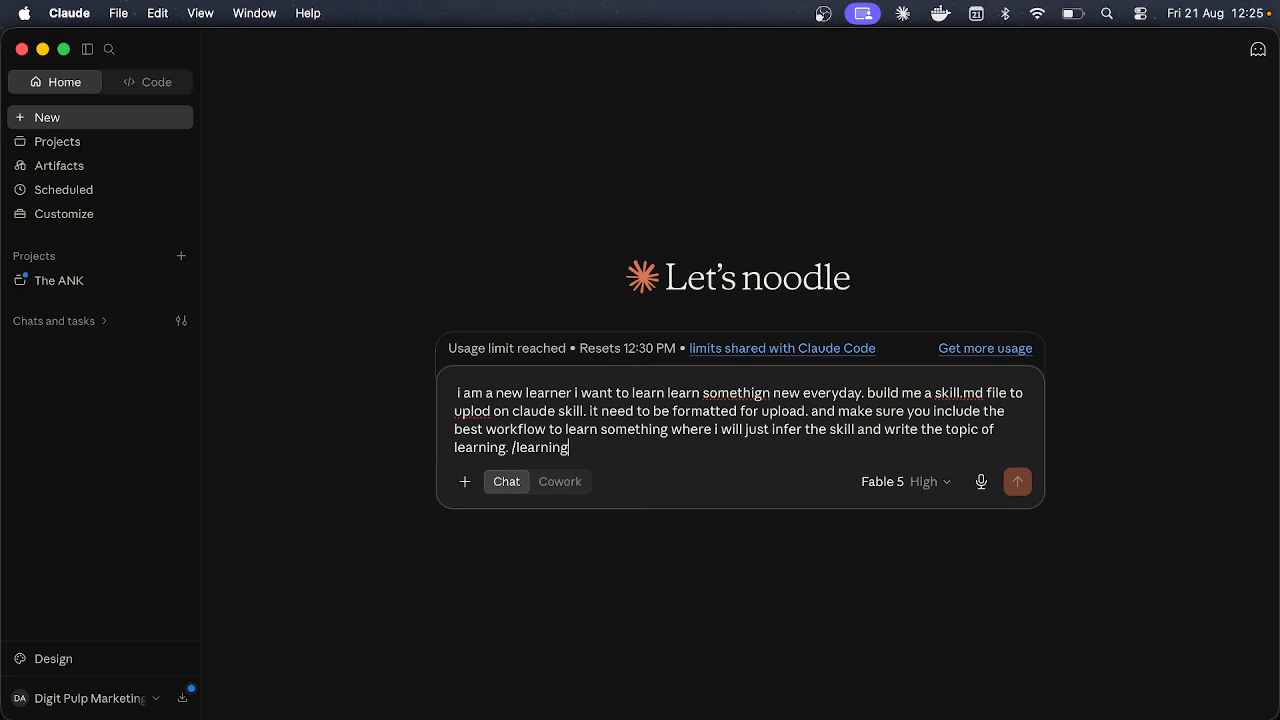
pyautogui.write(' topic: claude code')
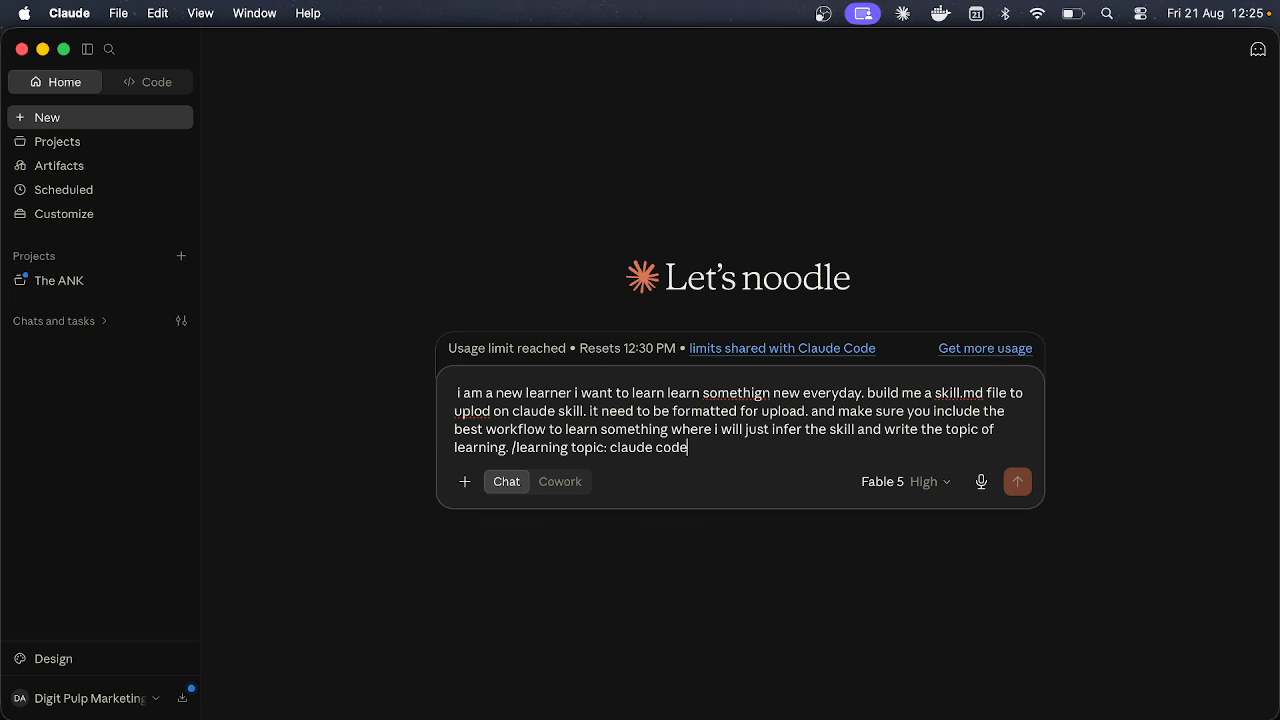
pyautogui.moveTo(510, 446); pyautogui.dragTo(709, 445)
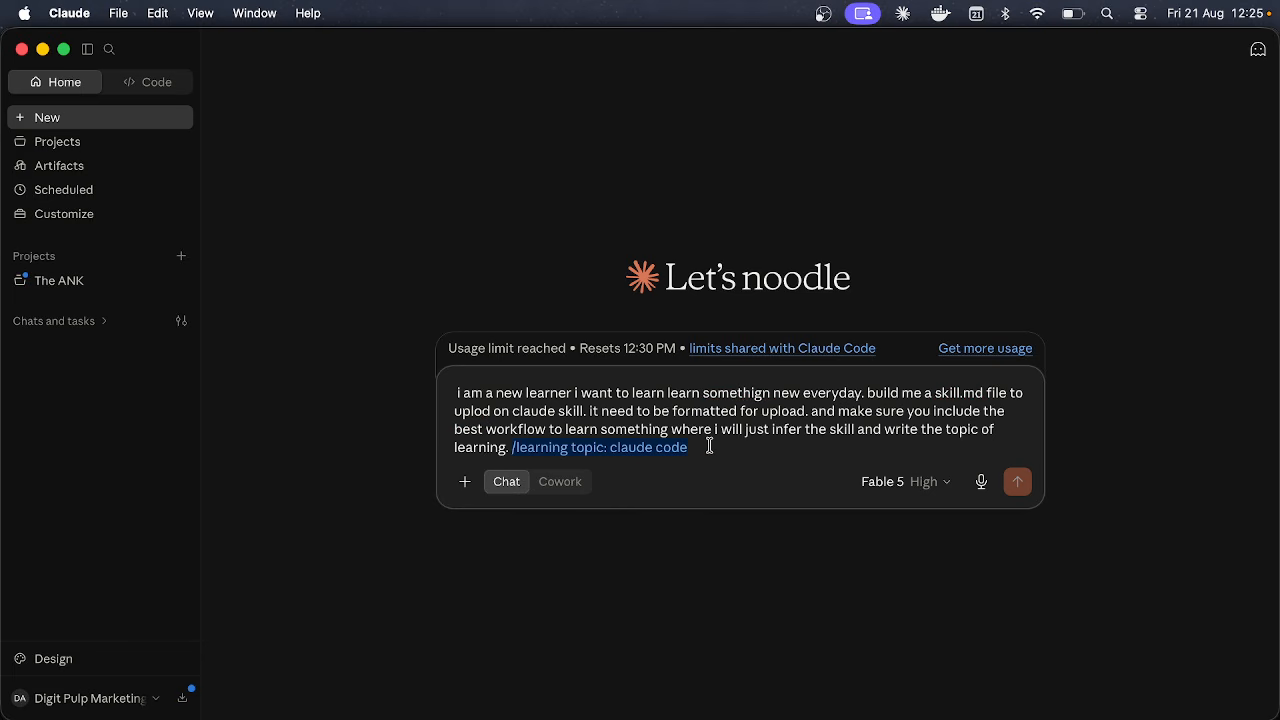
pyautogui.click(708, 449)
pyautogui.press('BackSpace')
pyautogui.press('BackSpace')
pyautogui.press('BackSpace')
pyautogui.press('BackSpace')
pyautogui.press('BackSpace')
pyautogui.press('BackSpace')
pyautogui.press('BackSpace')
pyautogui.press('BackSpace')
pyautogui.press('BackSpace')
pyautogui.press('BackSpace')
pyautogui.press('BackSpace')
pyautogui.press('BackSpace')
pyautogui.press('BackSpace')
pyautogui.press('BackSpace')
pyautogui.press('BackSpace')
pyautogui.press('BackSpace')
pyautogui.press('BackSpace')
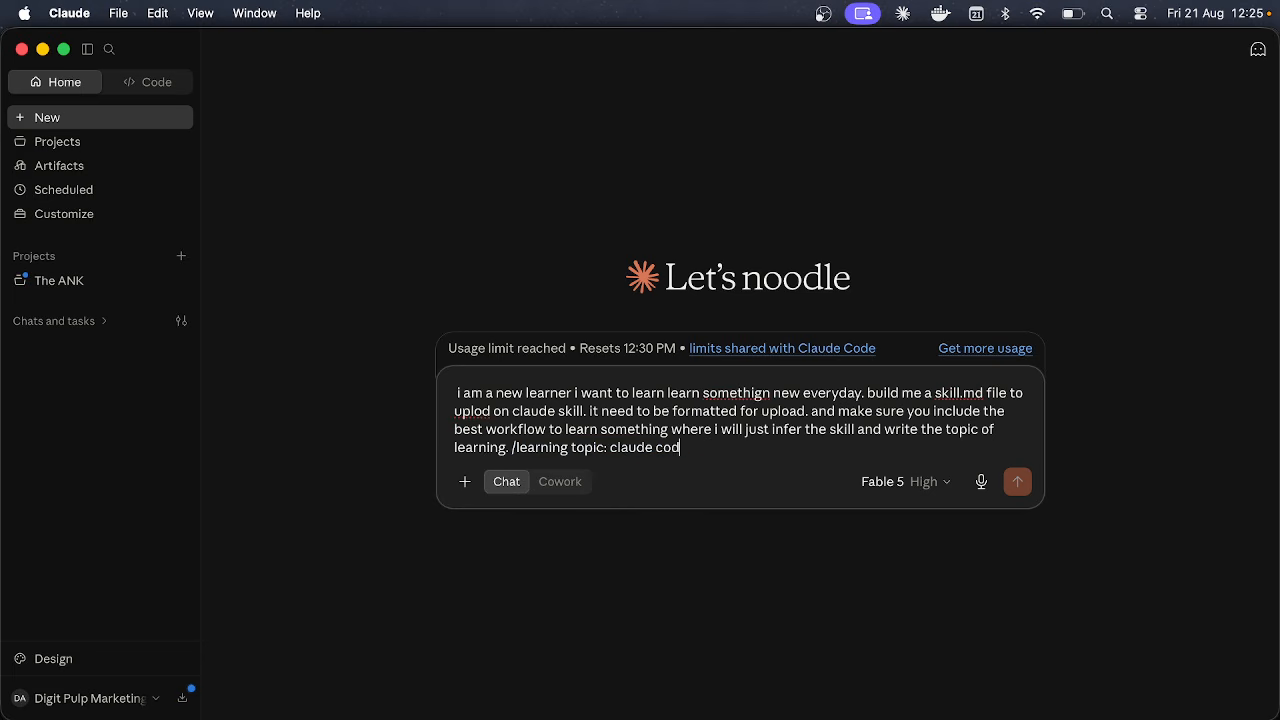
pyautogui.press('BackSpace')
pyautogui.press('BackSpace')
pyautogui.press('BackSpace')
pyautogui.press('BackSpace')
pyautogui.press('BackSpace')
pyautogui.press('BackSpace')
pyautogui.press('BackSpace')
pyautogui.press('BackSpace')
pyautogui.press('BackSpace')
pyautogui.press('BackSpace')
pyautogui.press('BackSpace')
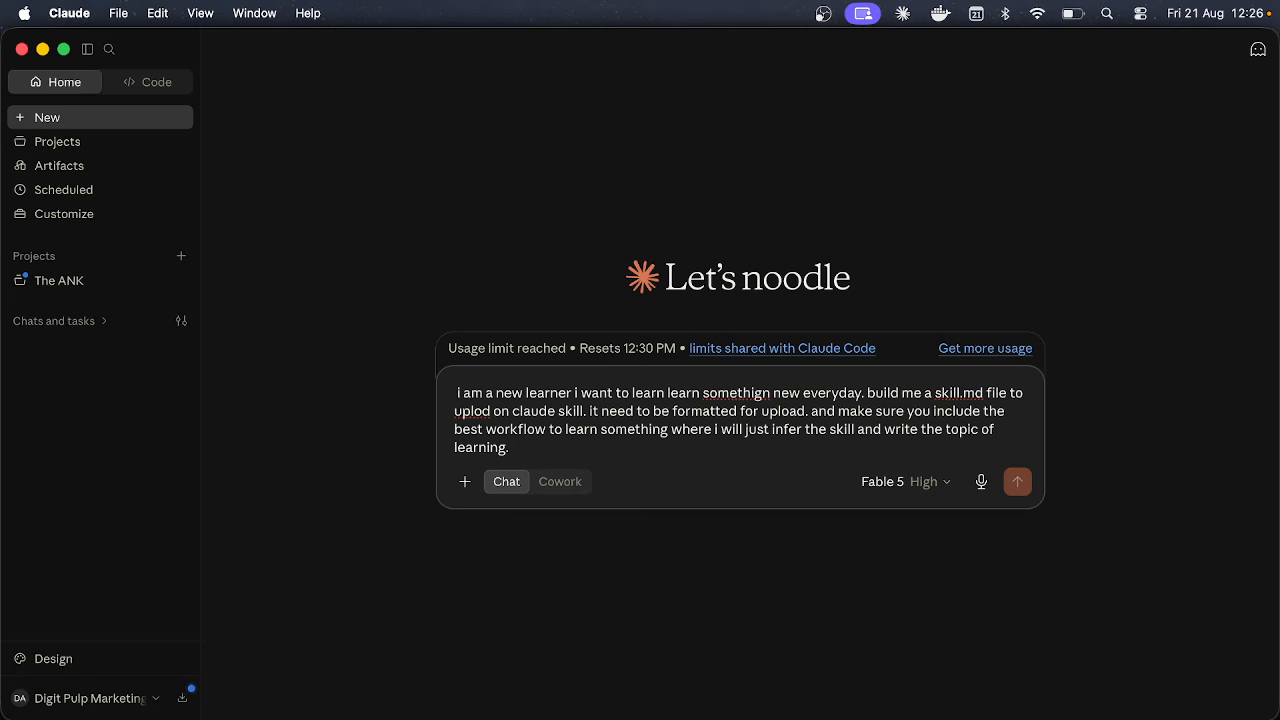
# Step: Open Customize to view the Skills settings and its Add options, then close it and return to the prompt
pyautogui.click(131, 212)
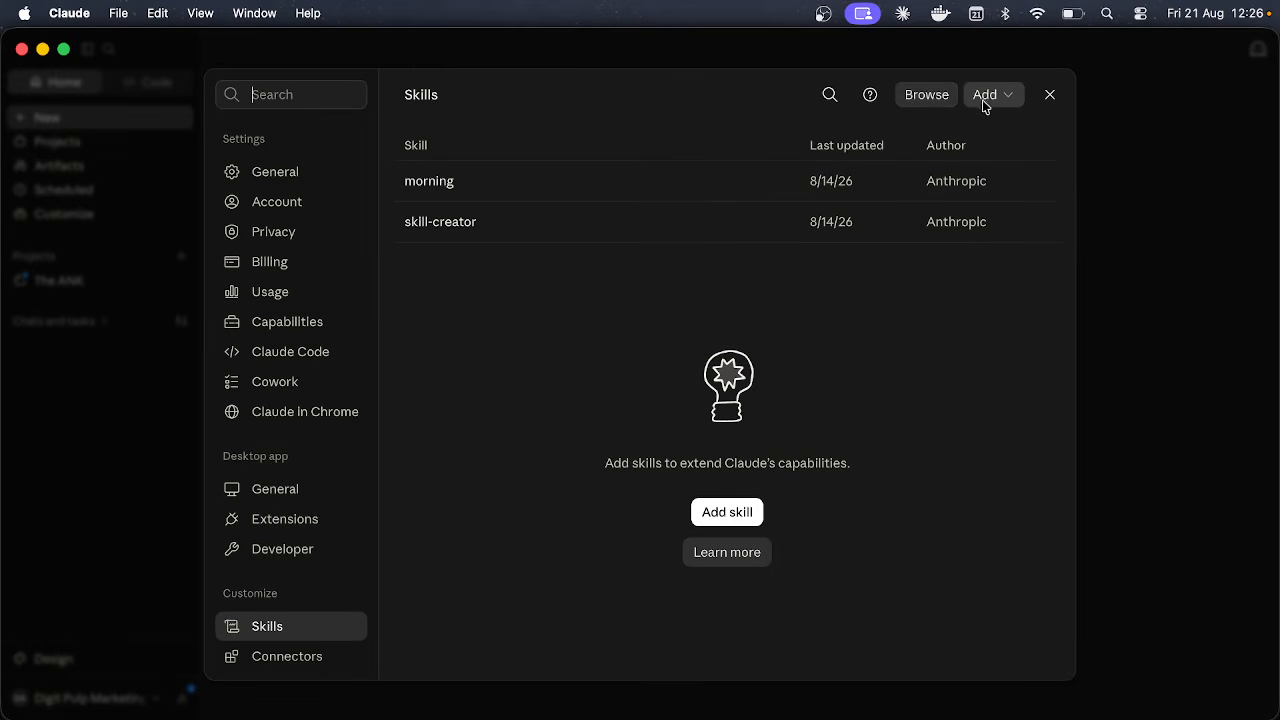
pyautogui.click(985, 102)
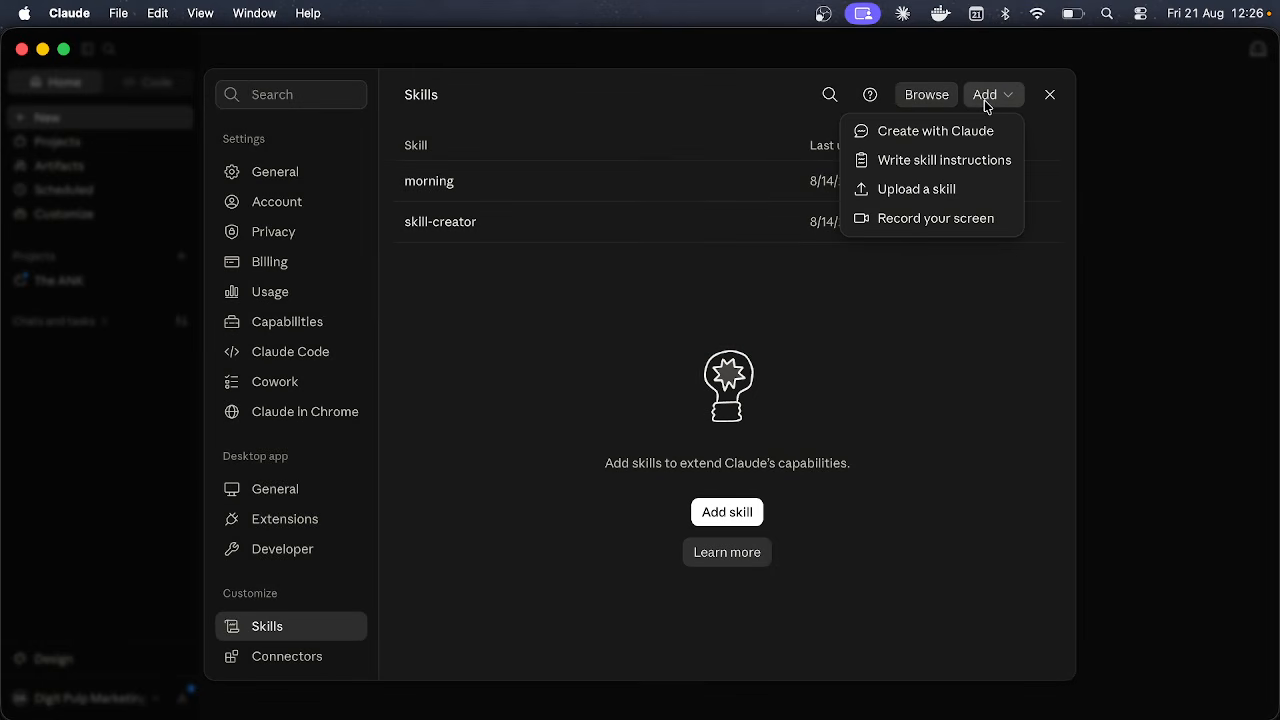
pyautogui.click(1046, 116)
pyautogui.click(1049, 94)
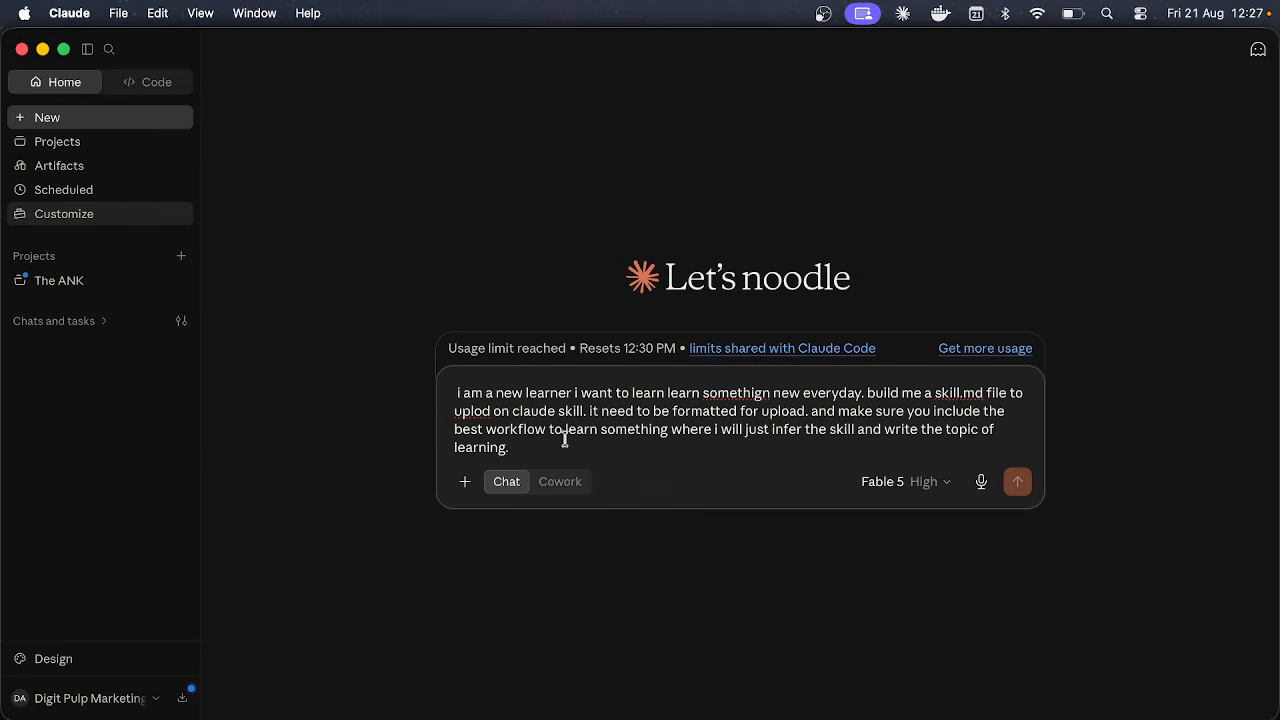
pyautogui.click(529, 444)
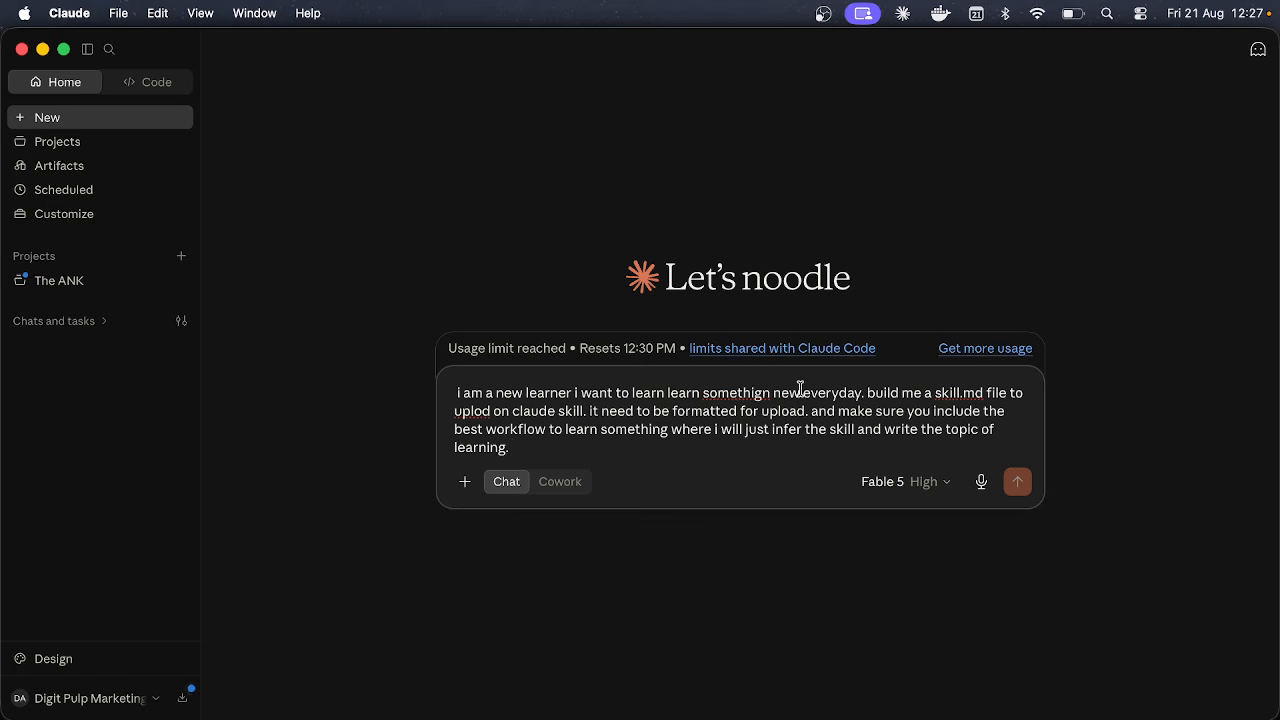
# Step: Reopen the Skills settings and browse the directory of available skills
pyautogui.click(116, 216)
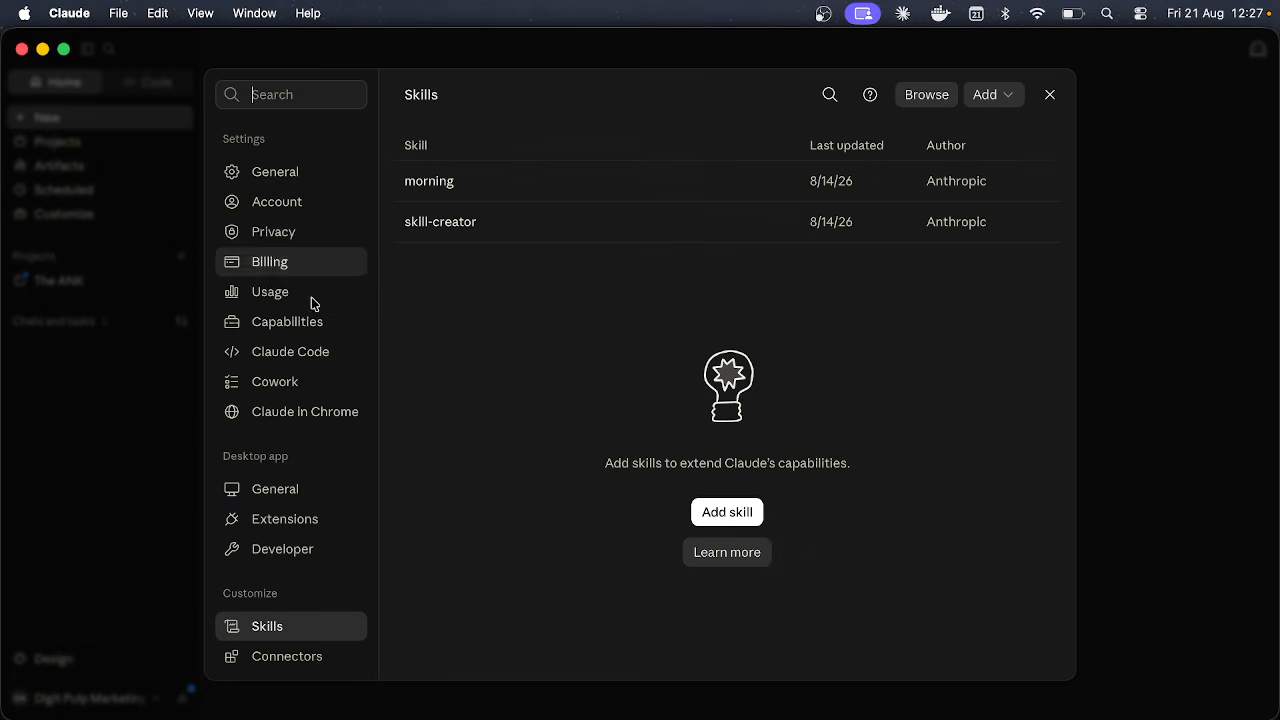
pyautogui.scroll(-2, 310, 305)
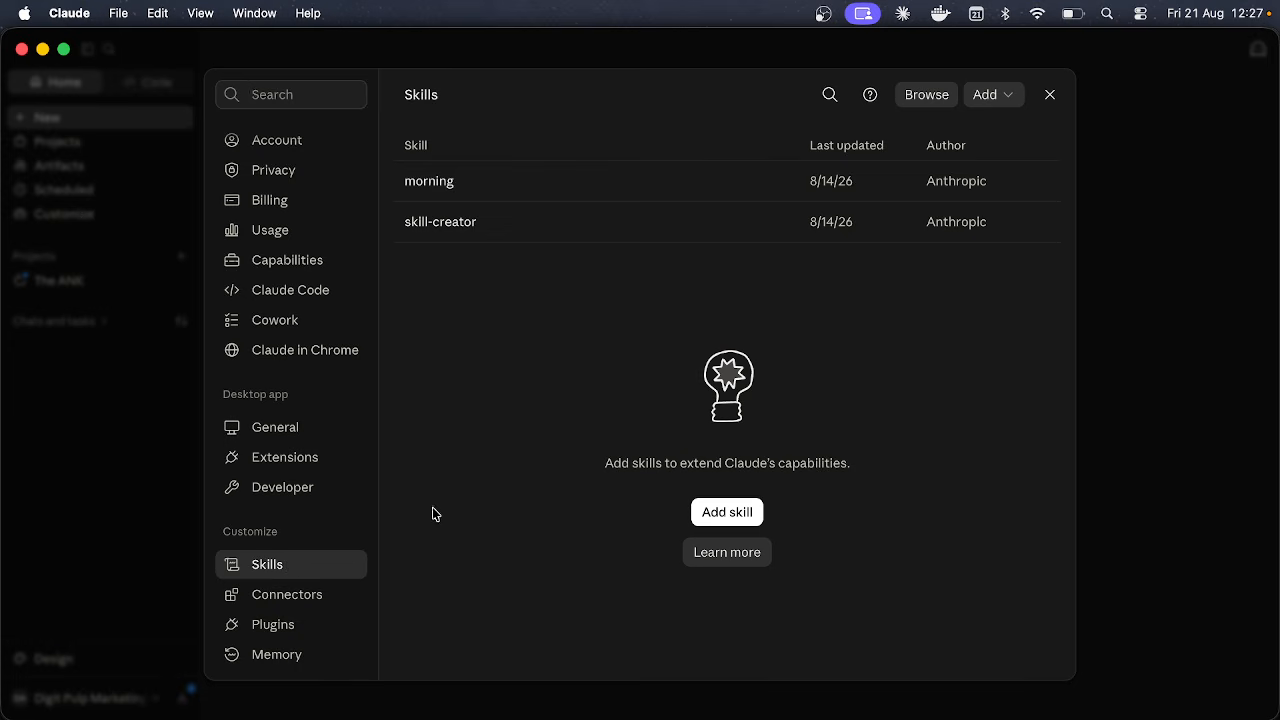
pyautogui.click(939, 94)
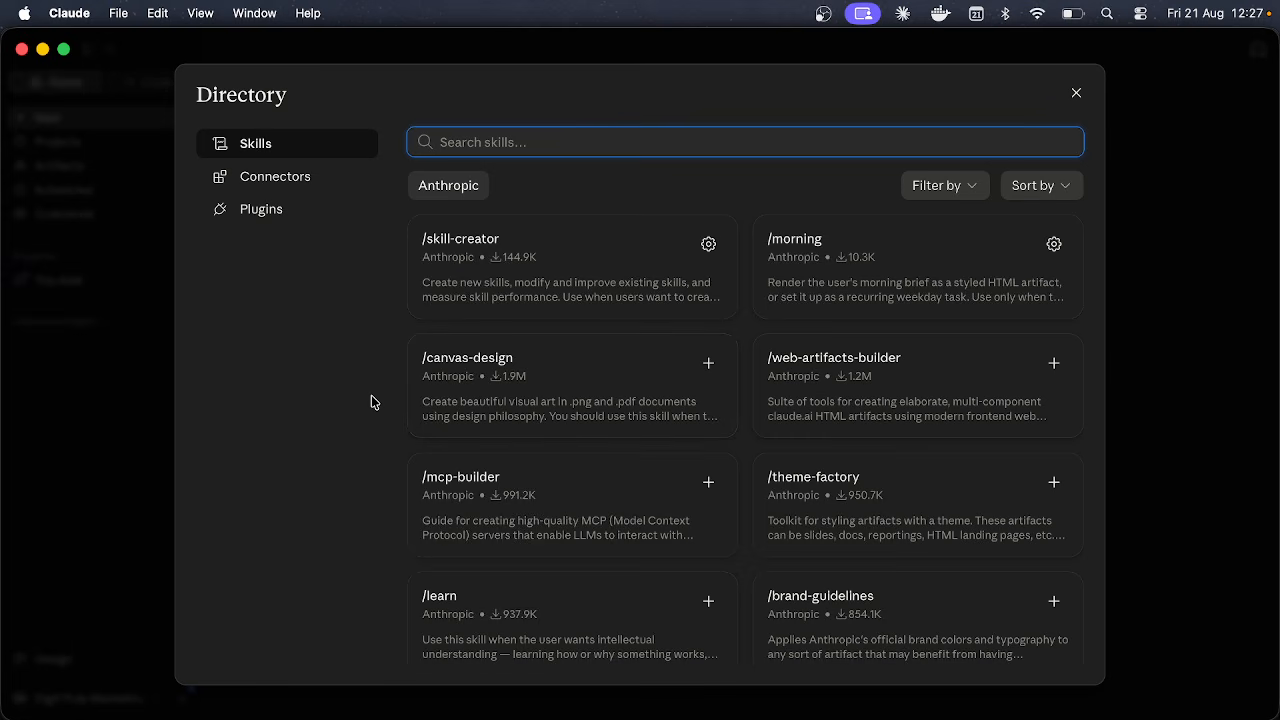
# Step: Scroll through the Directory's skill cards, then search the skills for 'marke'
pyautogui.scroll(-2, 547, 470)
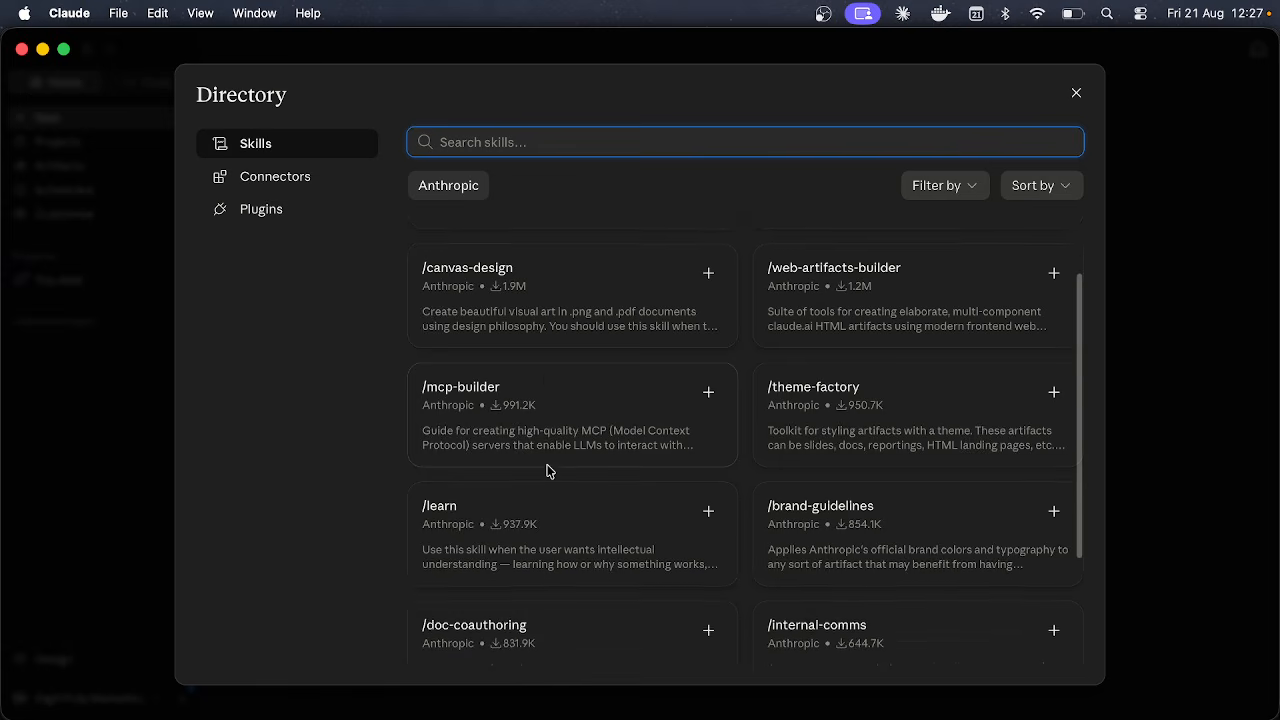
pyautogui.scroll(-4, 547, 470)
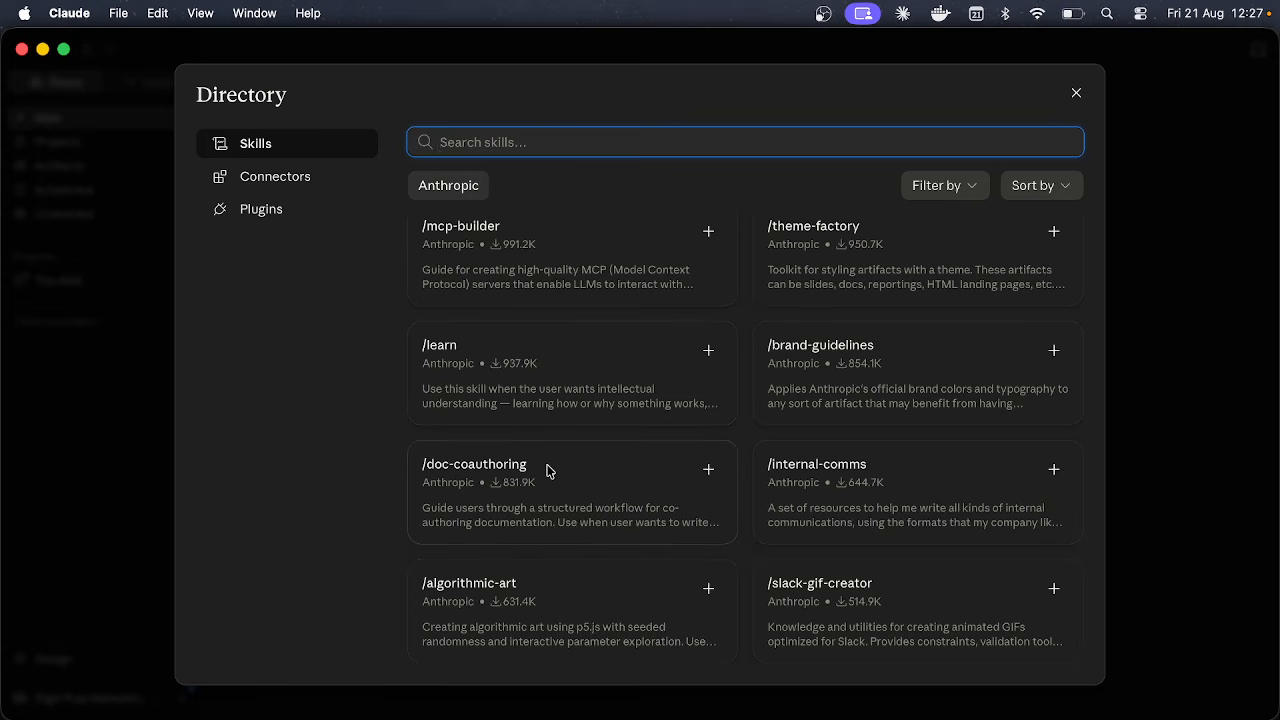
pyautogui.scroll(2, 547, 470)
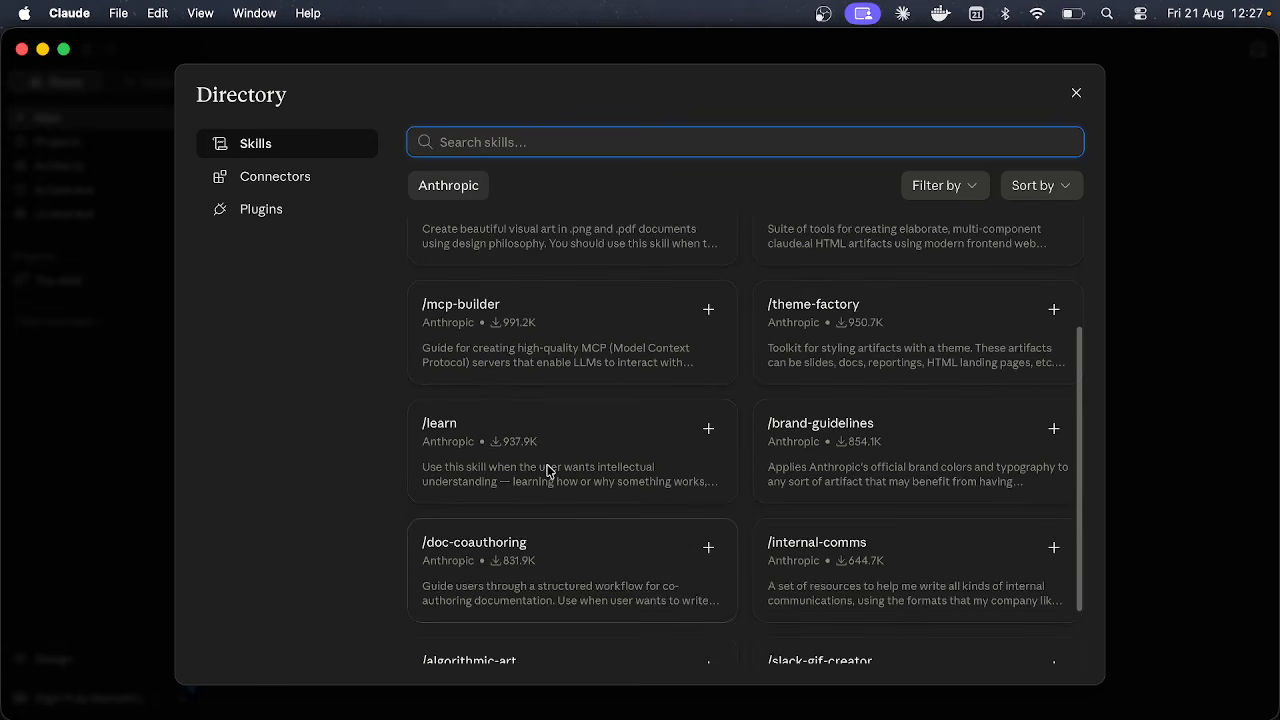
pyautogui.scroll(3, 547, 470)
pyautogui.write('mar')
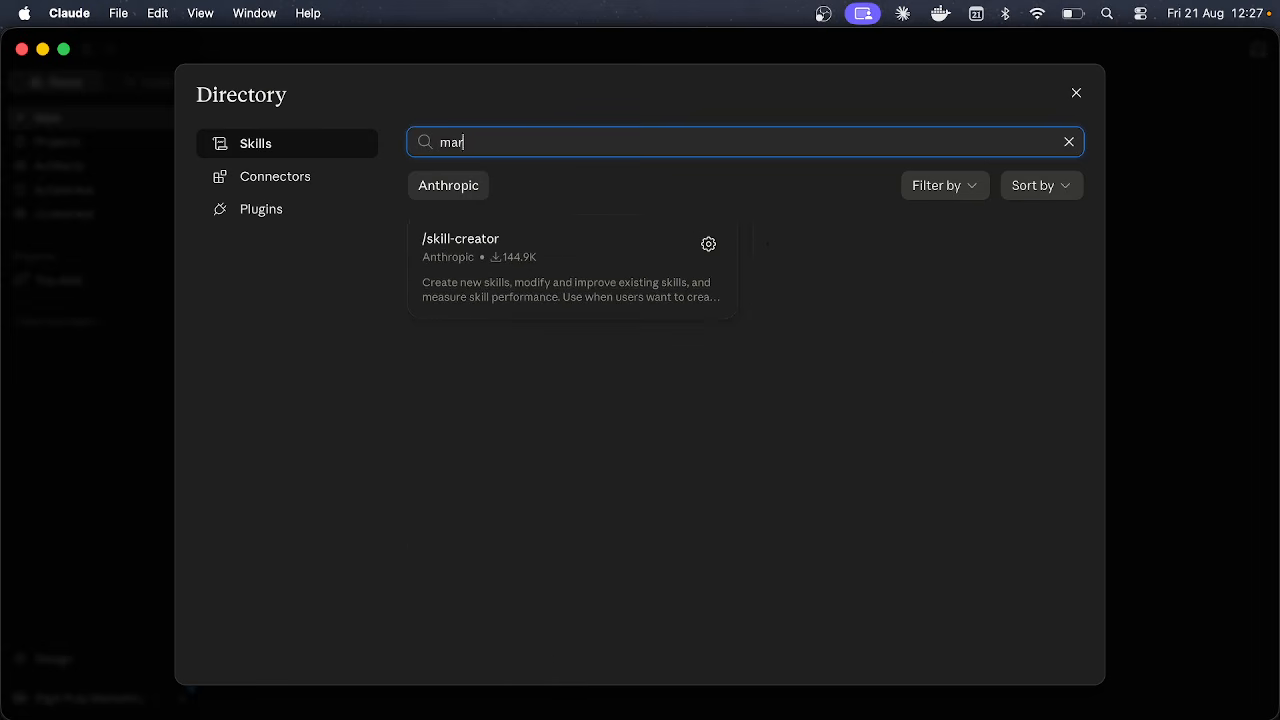
pyautogui.write('ke')
# Step: Clear the skill search so the full Anthropic skill list shows again
pyautogui.press('BackSpace')
pyautogui.press('BackSpace')
pyautogui.press('BackSpace')
pyautogui.press('BackSpace')
pyautogui.press('BackSpace')
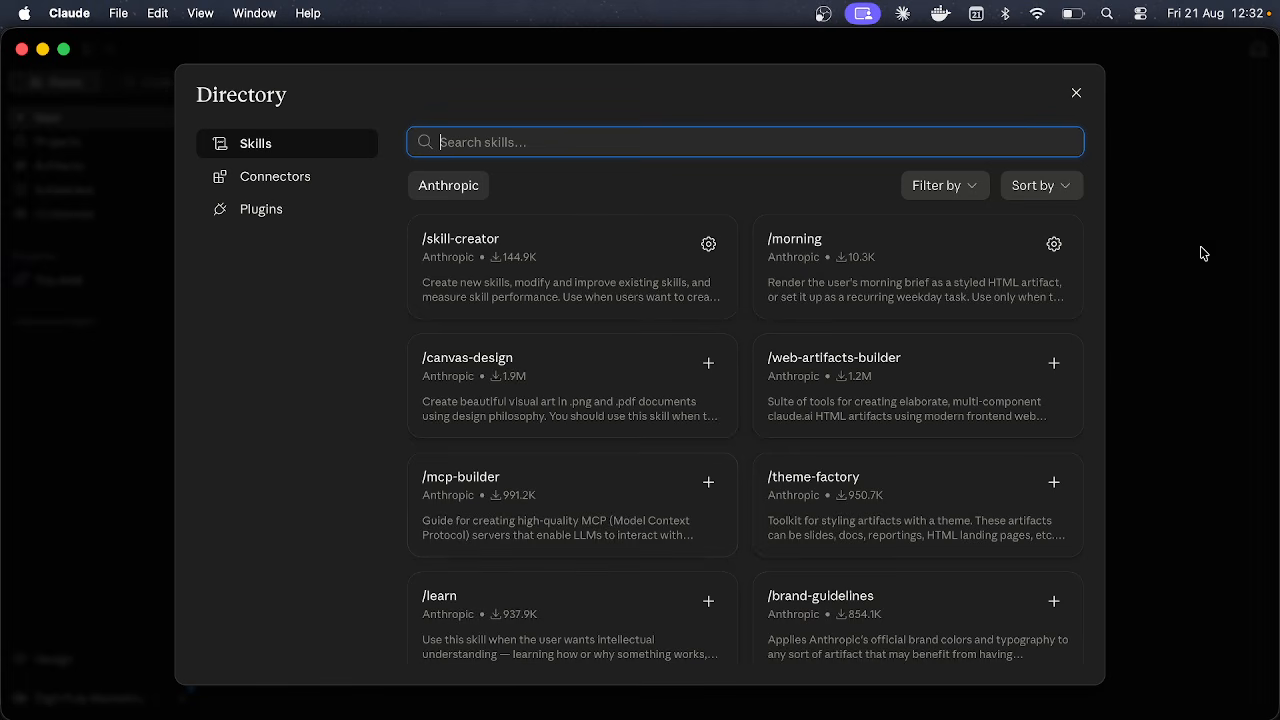
# Step: Close the skill Directory and review the Add skill options before dismissing them
pyautogui.click(1076, 92)
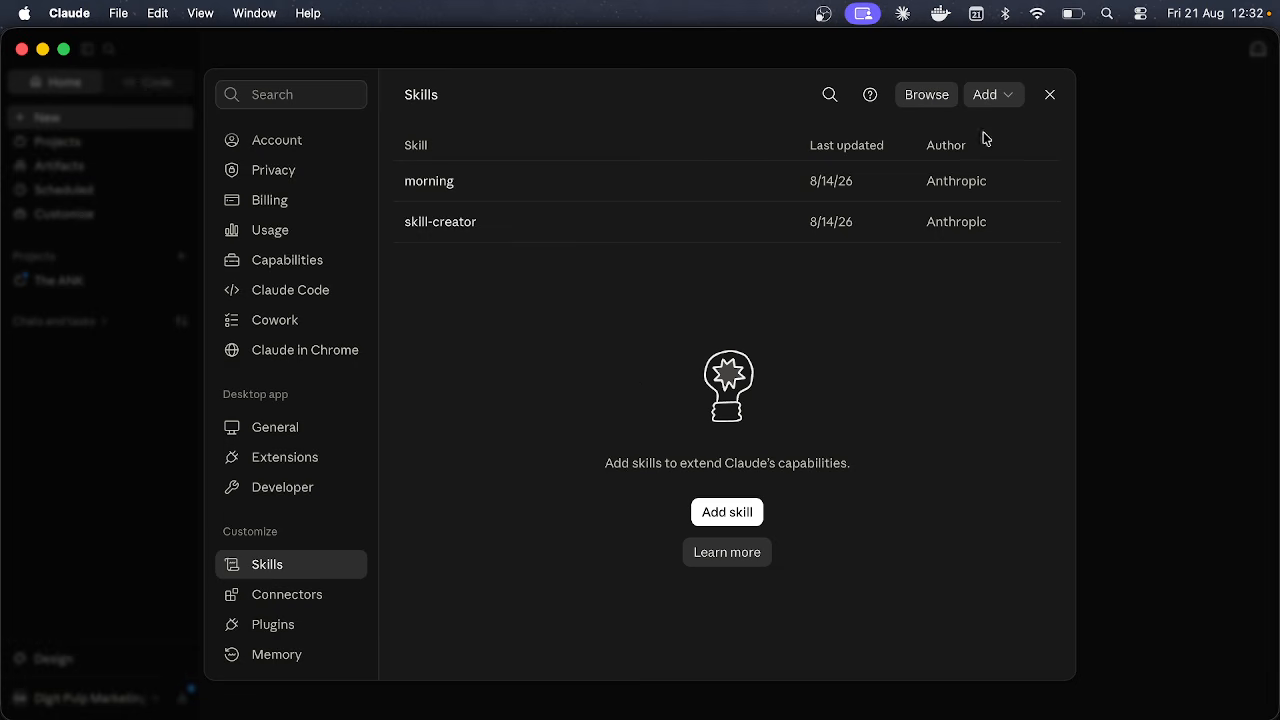
pyautogui.click(986, 96)
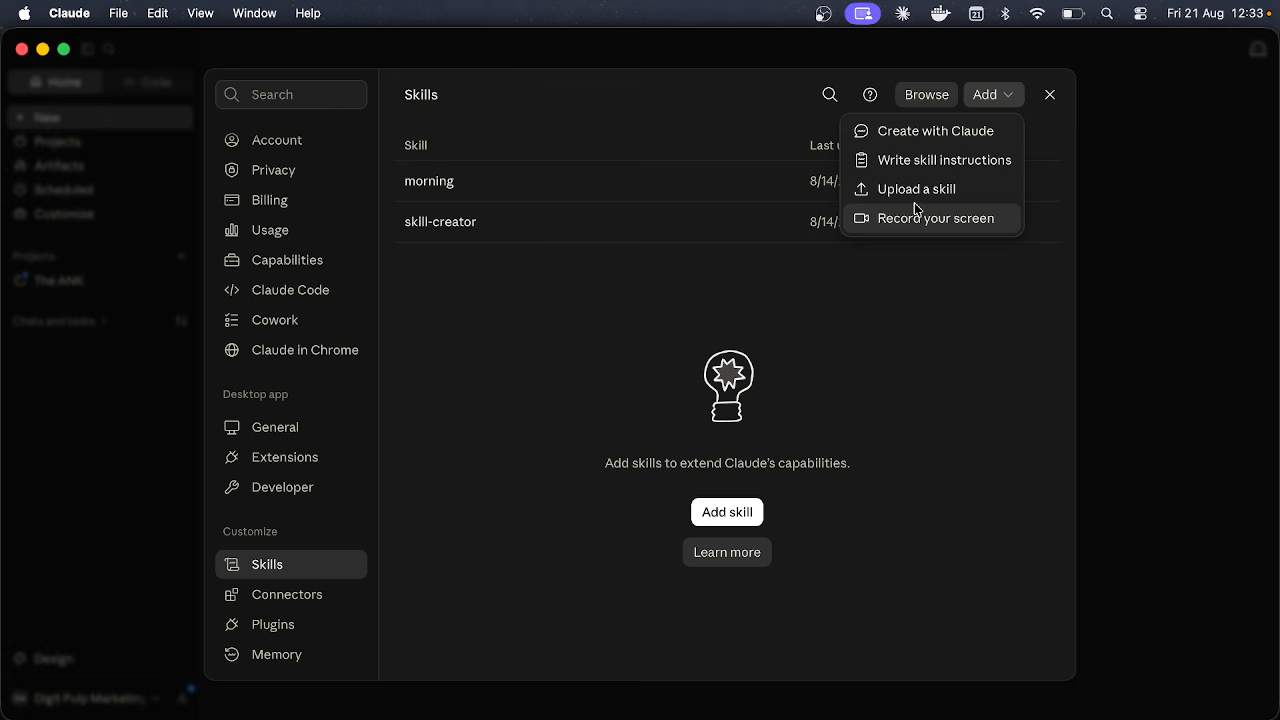
pyautogui.click(944, 455)
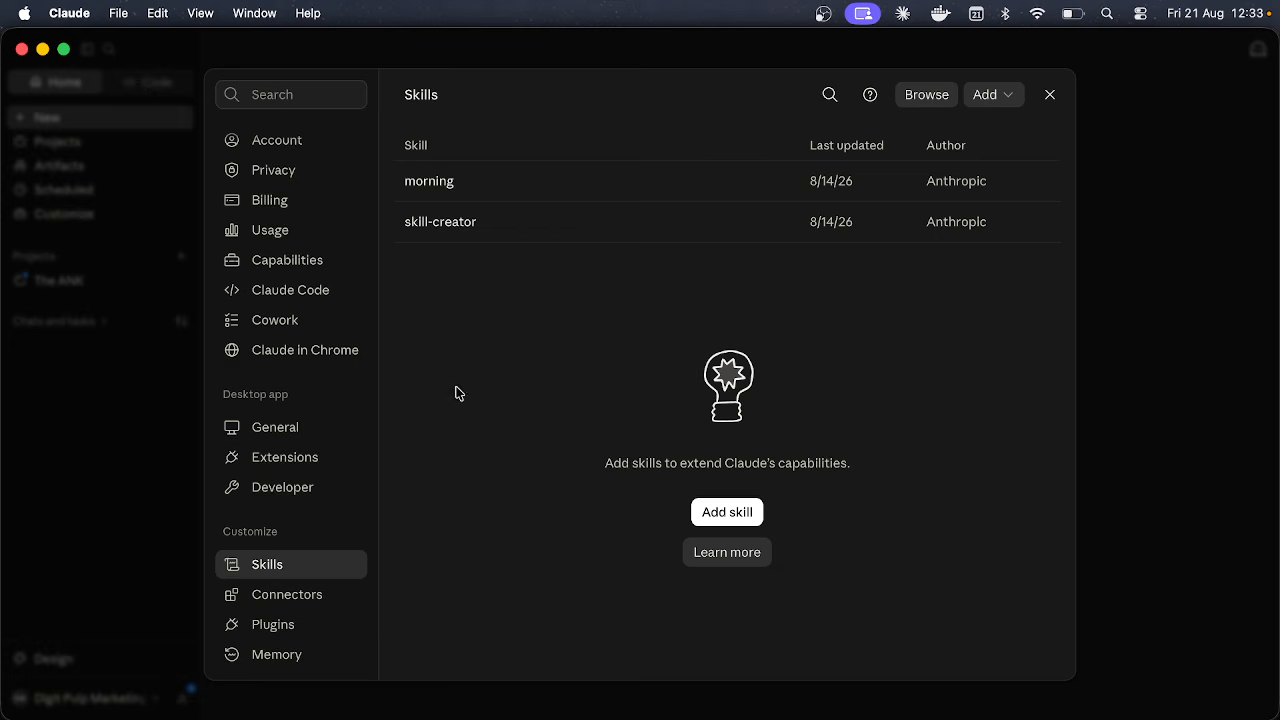
# Step: Go to the Connectors settings and start connecting Gmail
pyautogui.click(292, 595)
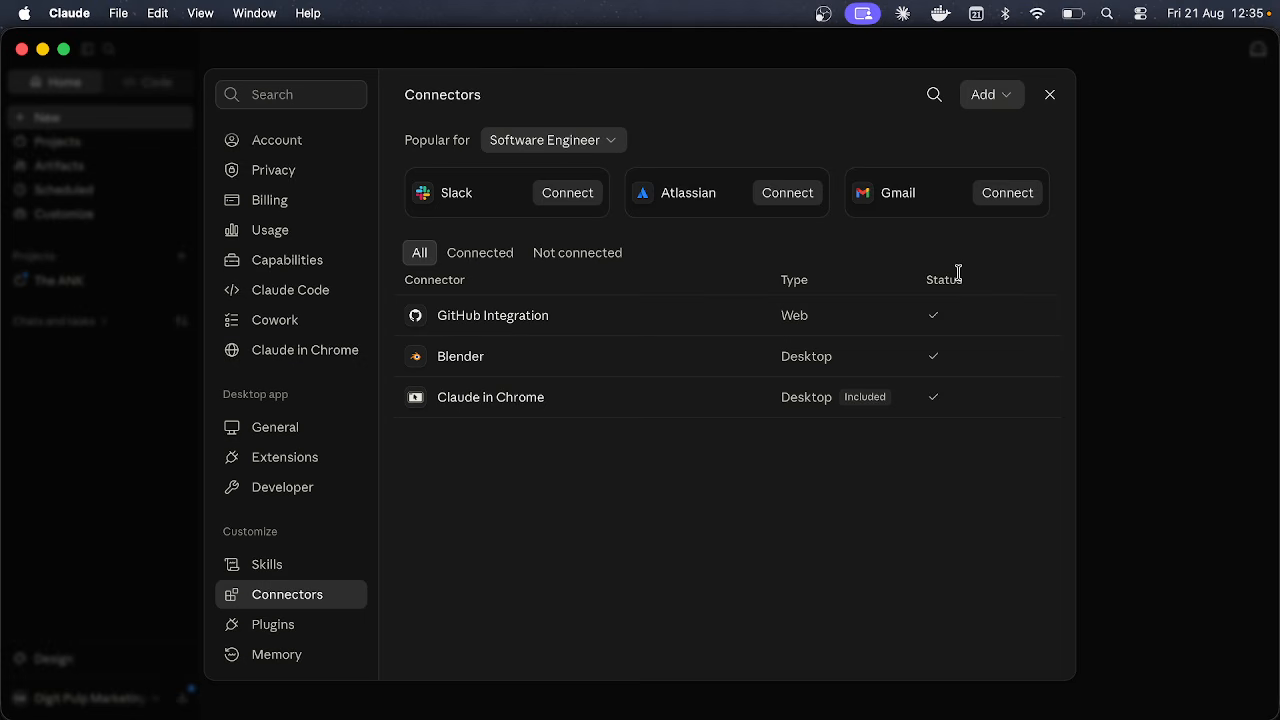
pyautogui.click(1034, 199)
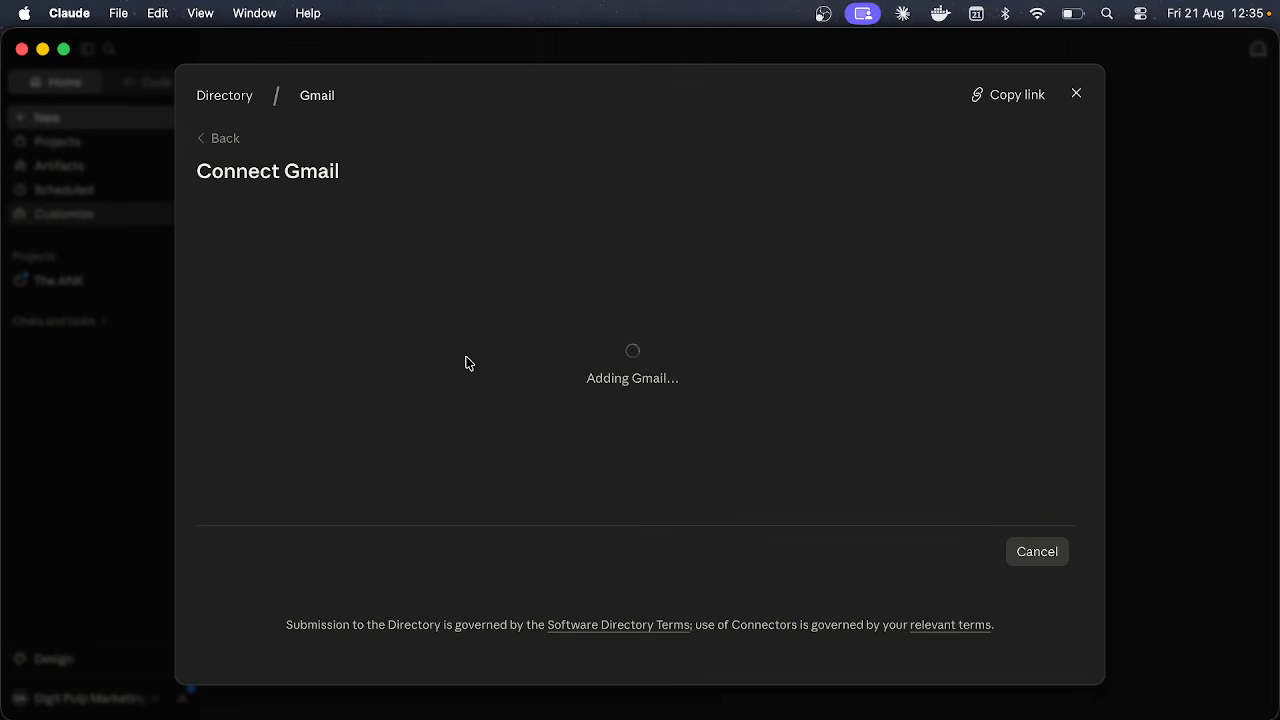
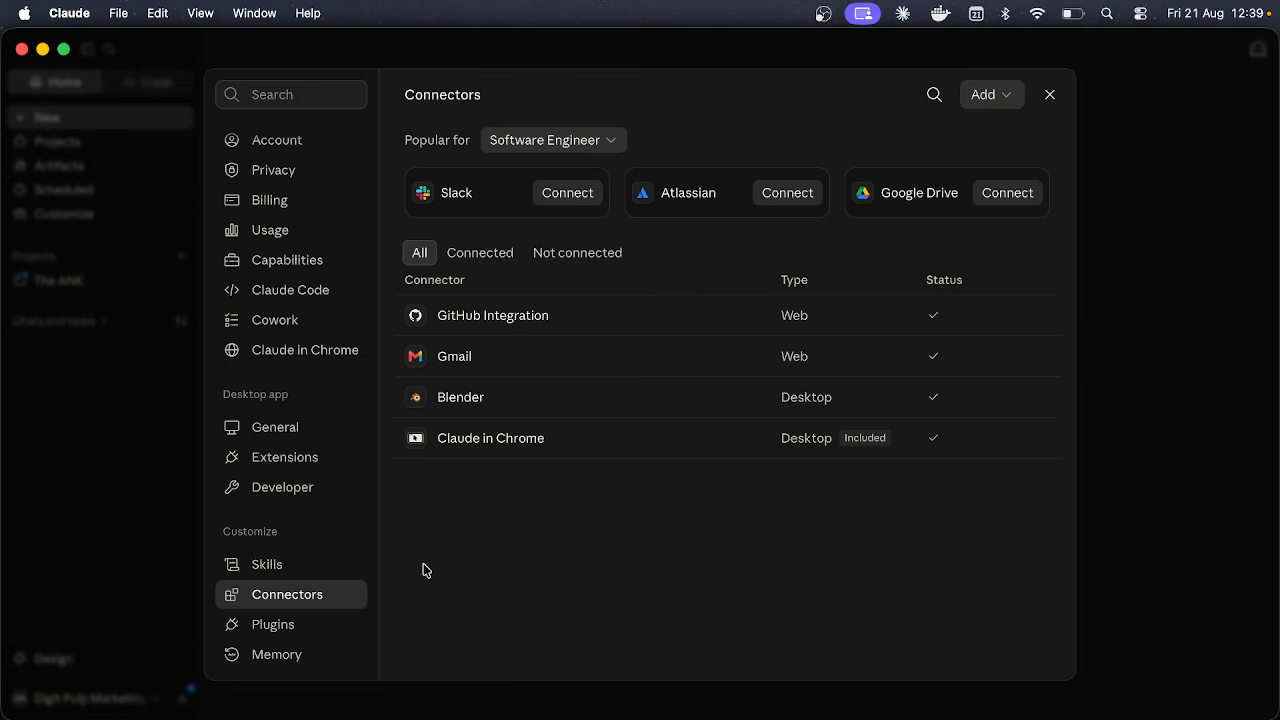
# Step: Open and reopen the Claude in Chrome connector details, then switch to Chrome's Connected page
pyautogui.click(615, 450)
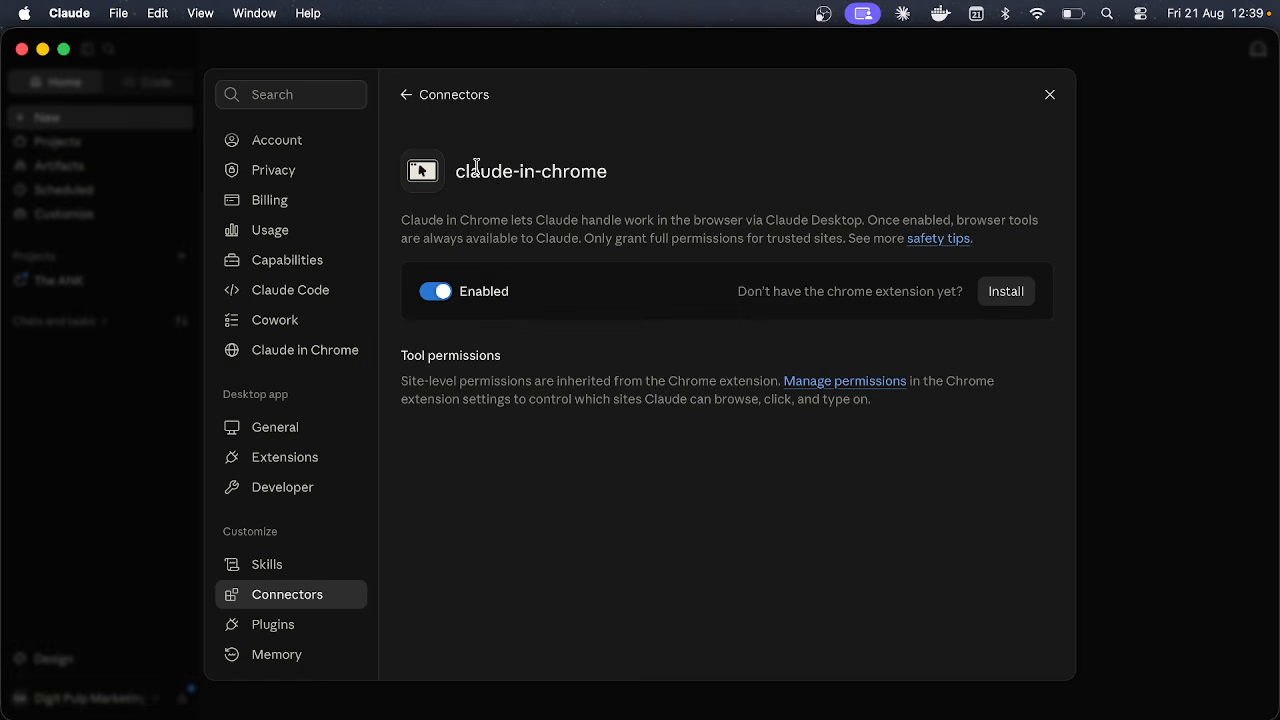
pyautogui.moveTo(480, 171); pyautogui.dragTo(774, 166)
pyautogui.click(683, 157)
pyautogui.click(426, 96)
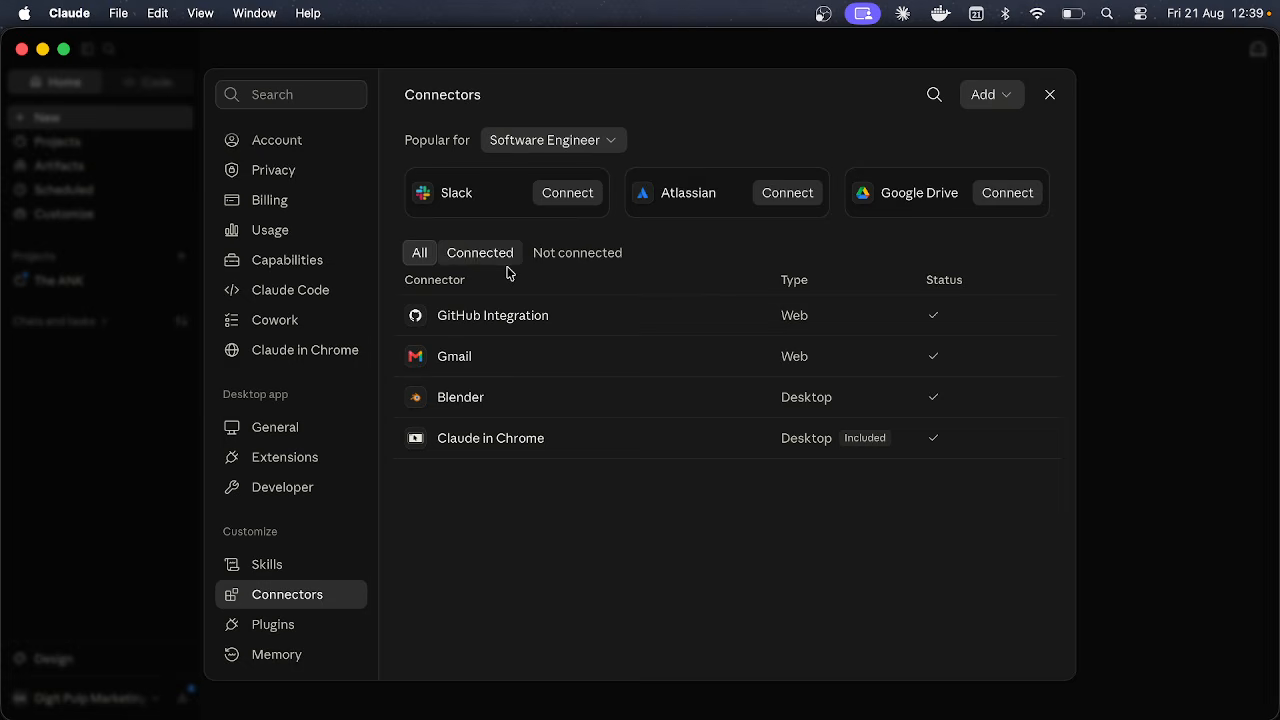
pyautogui.click(560, 424)
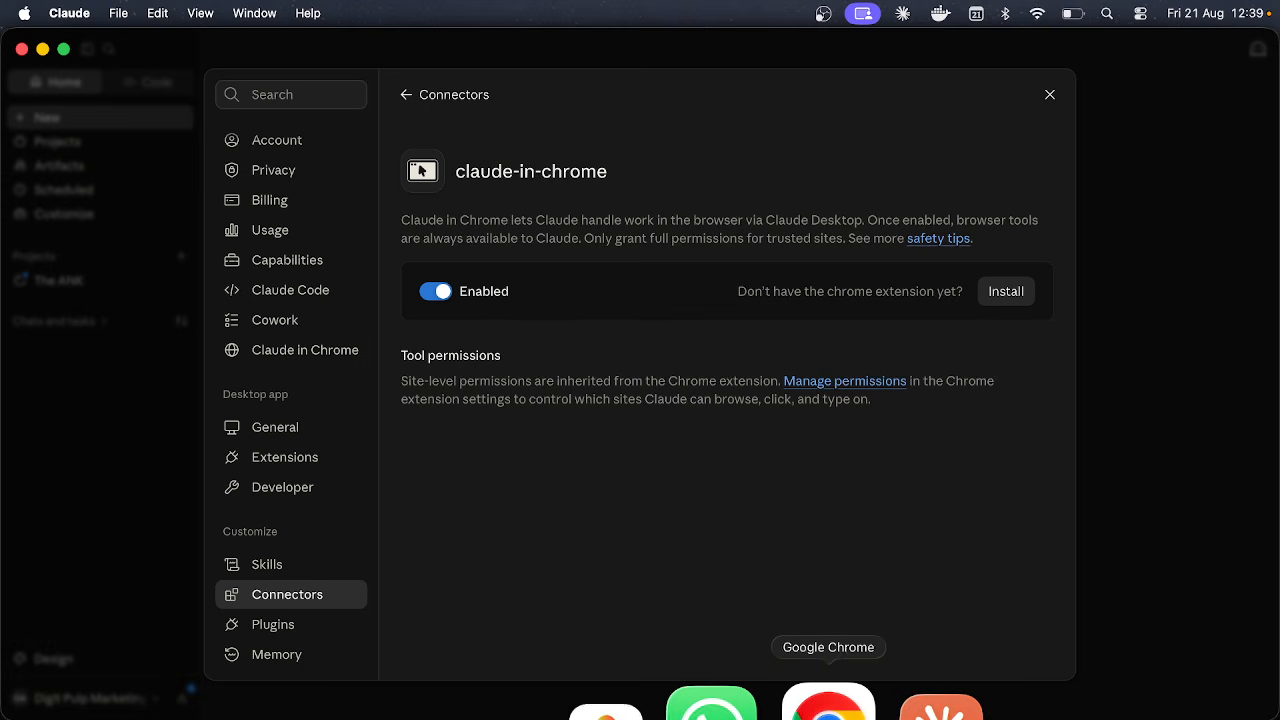
pyautogui.click(838, 705)
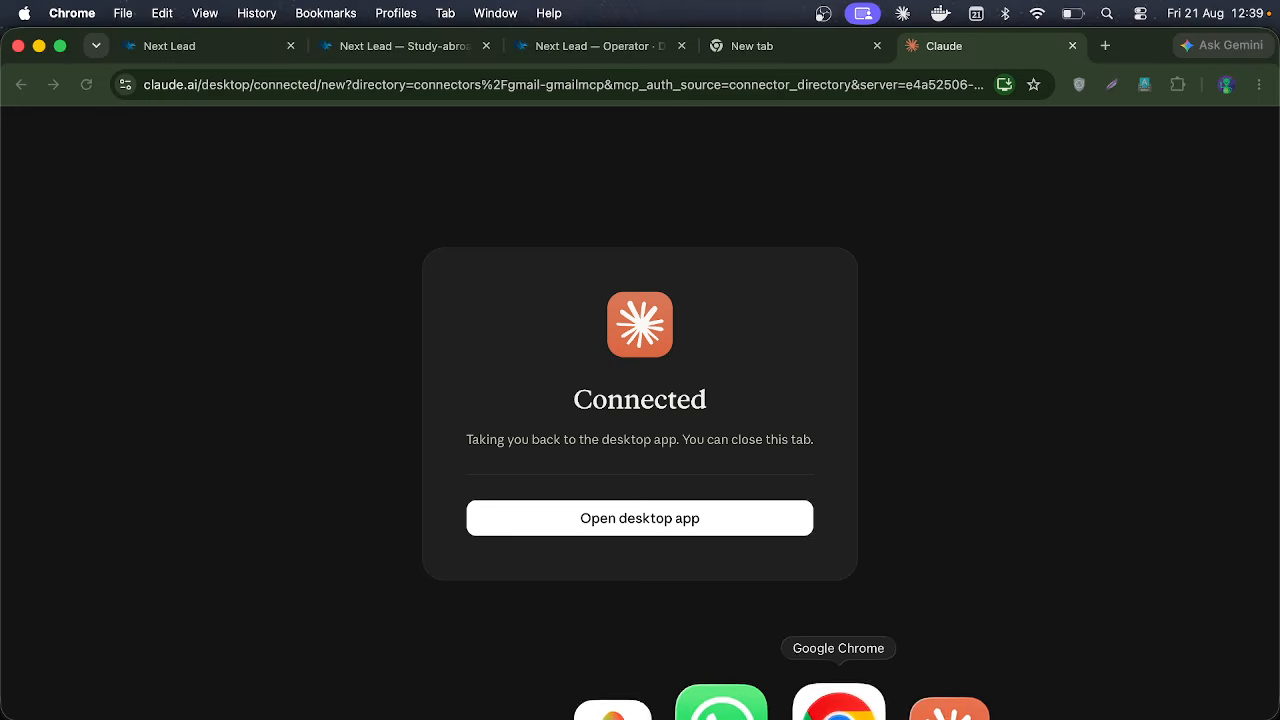
# Step: Open Chrome's extensions management page, then the Chrome Web Store
pyautogui.click(1178, 84)
pyautogui.click(1048, 358)
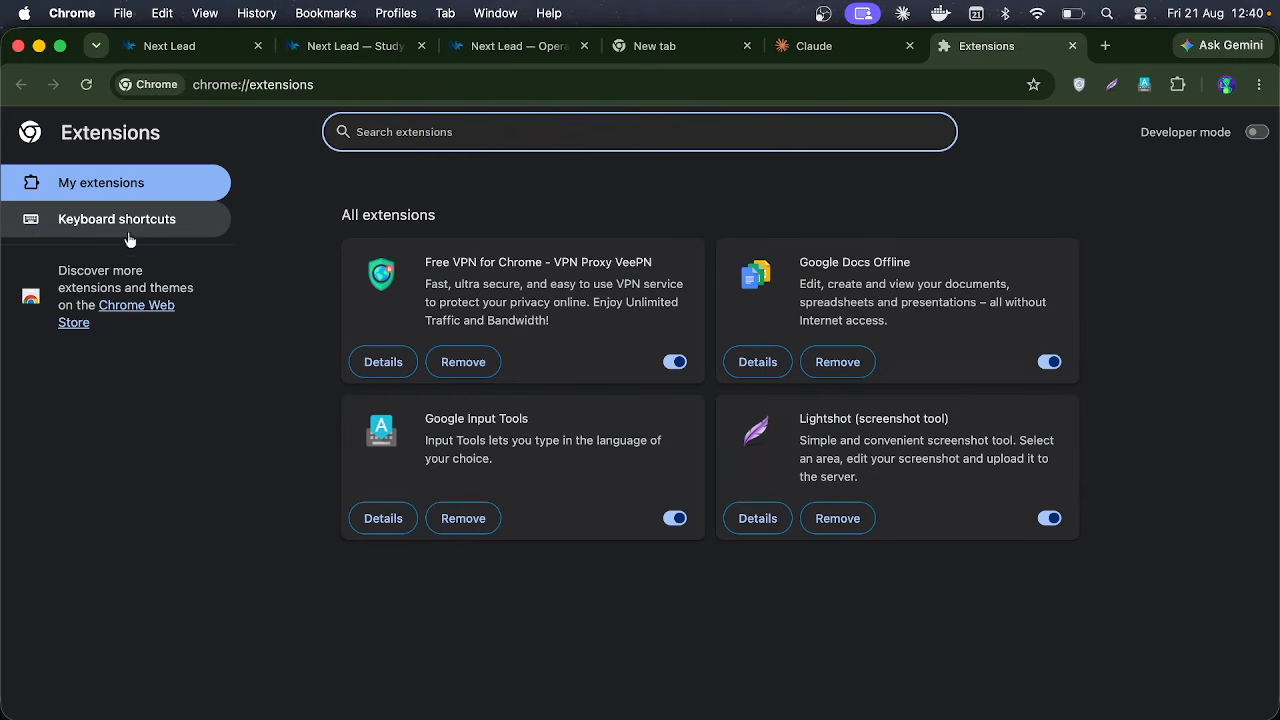
pyautogui.click(140, 308)
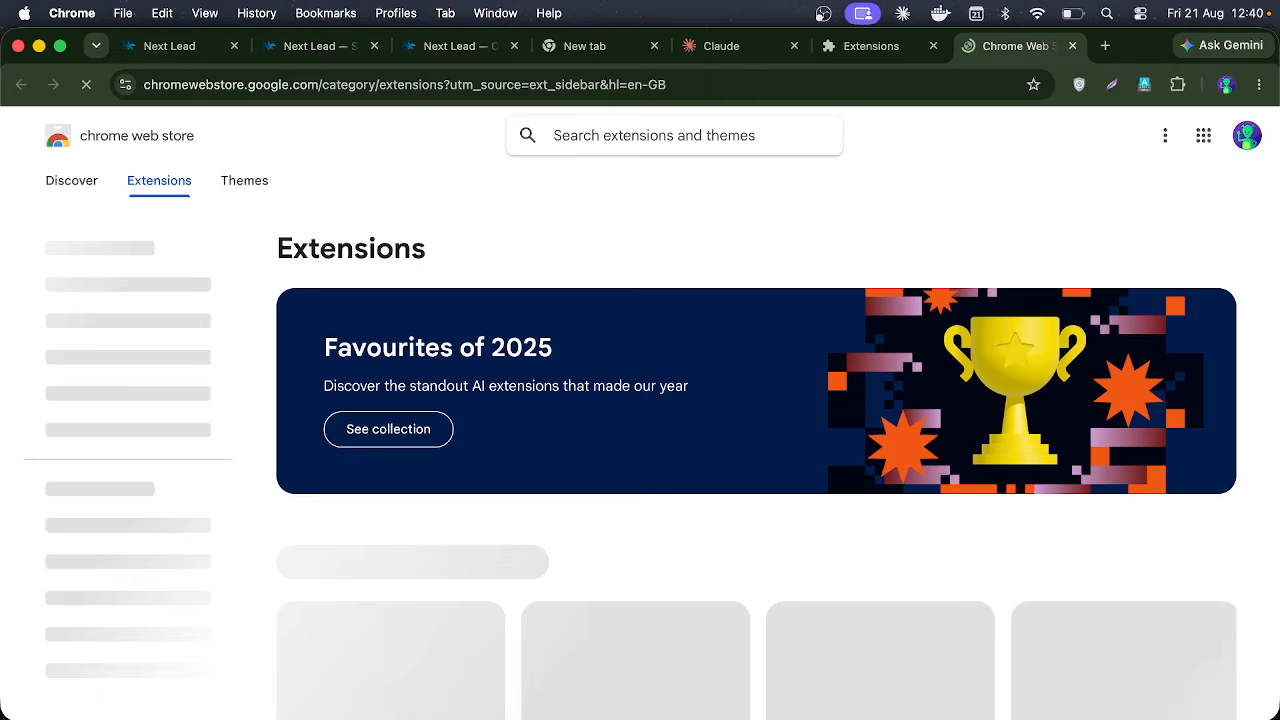
# Step: Search the Chrome Web Store for 'claude' and look through the results
pyautogui.click(615, 135)
pyautogui.write('claude')
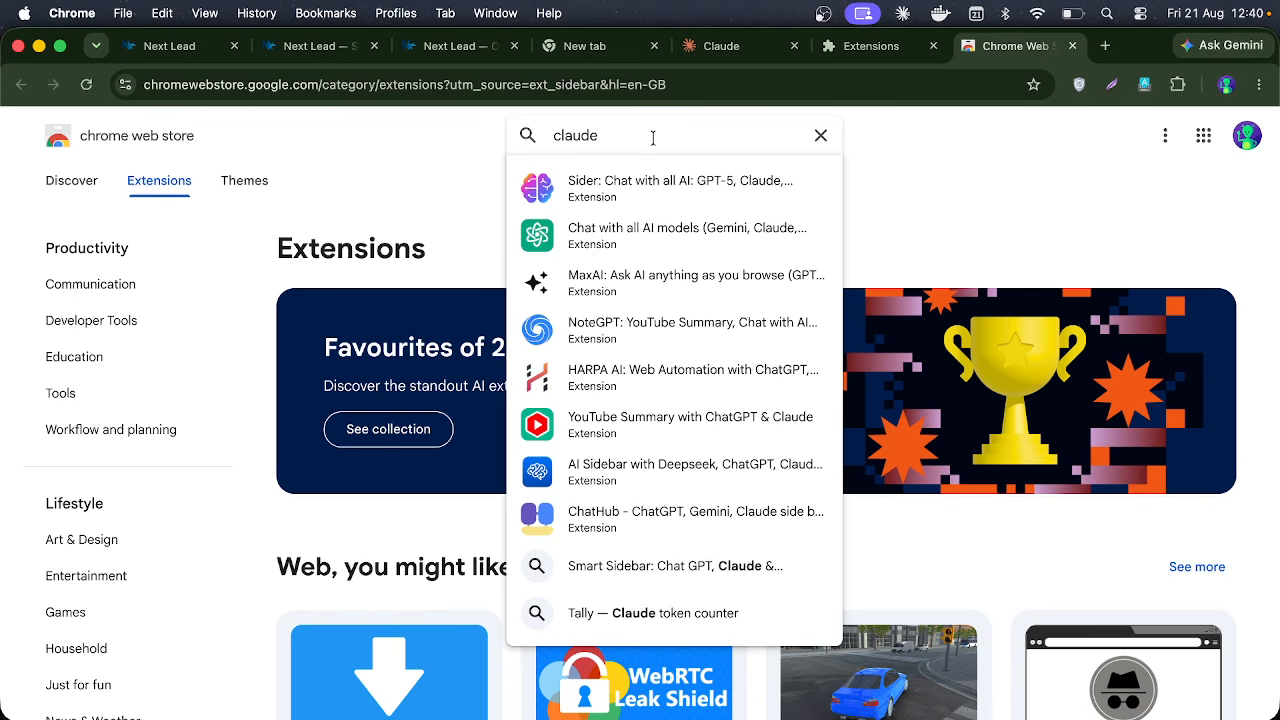
pyautogui.press('Escape')
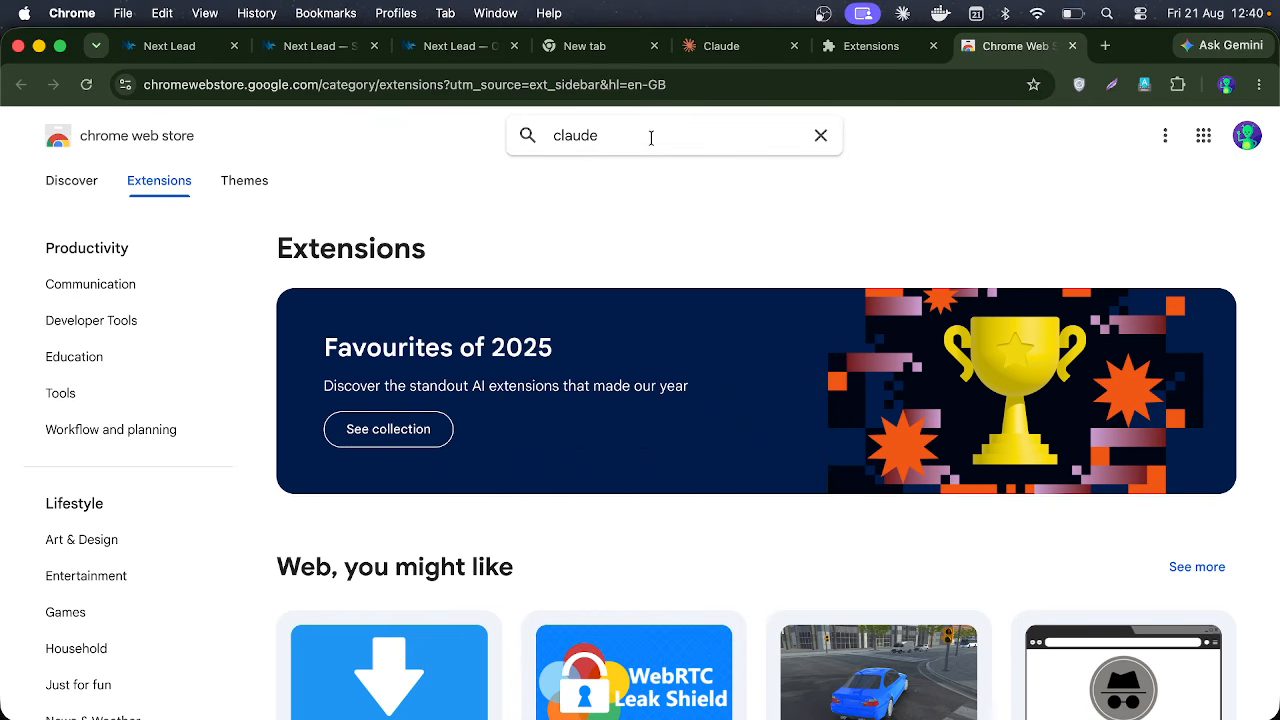
pyautogui.click(651, 138)
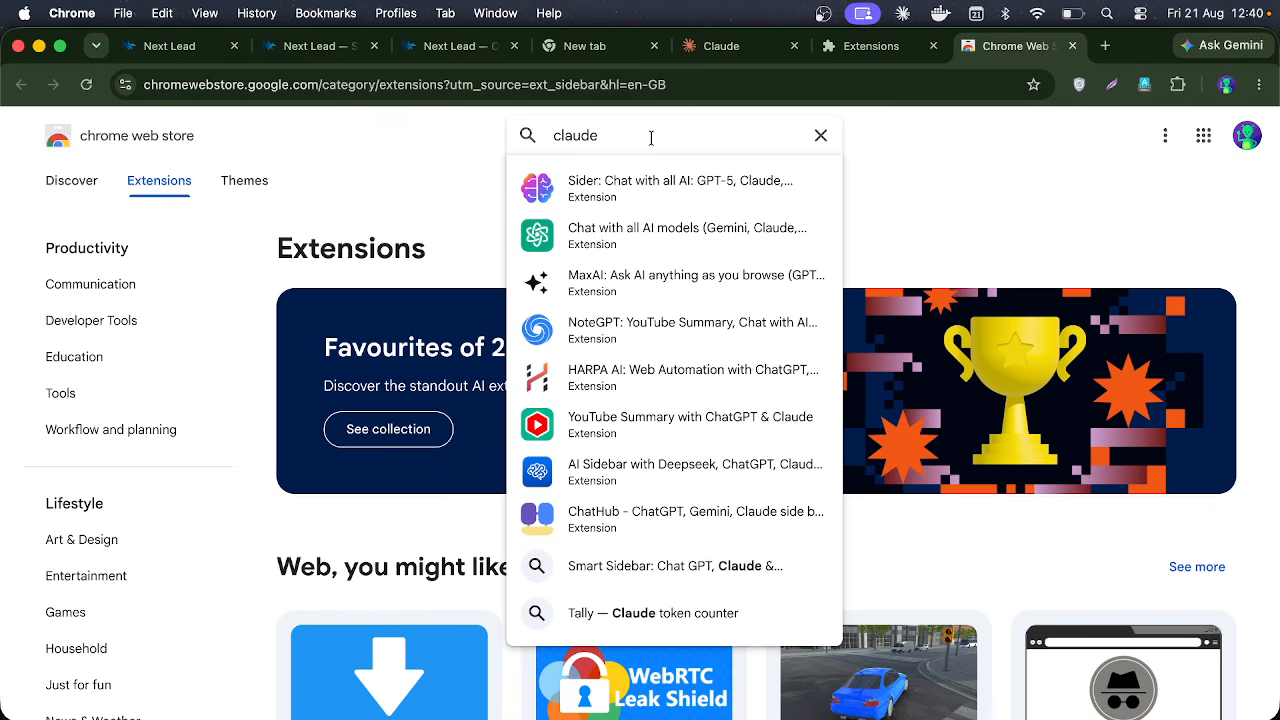
pyautogui.press('BackSpace')
pyautogui.press('BackSpace')
pyautogui.press('BackSpace')
pyautogui.press('BackSpace')
pyautogui.press('BackSpace')
pyautogui.press('BackSpace')
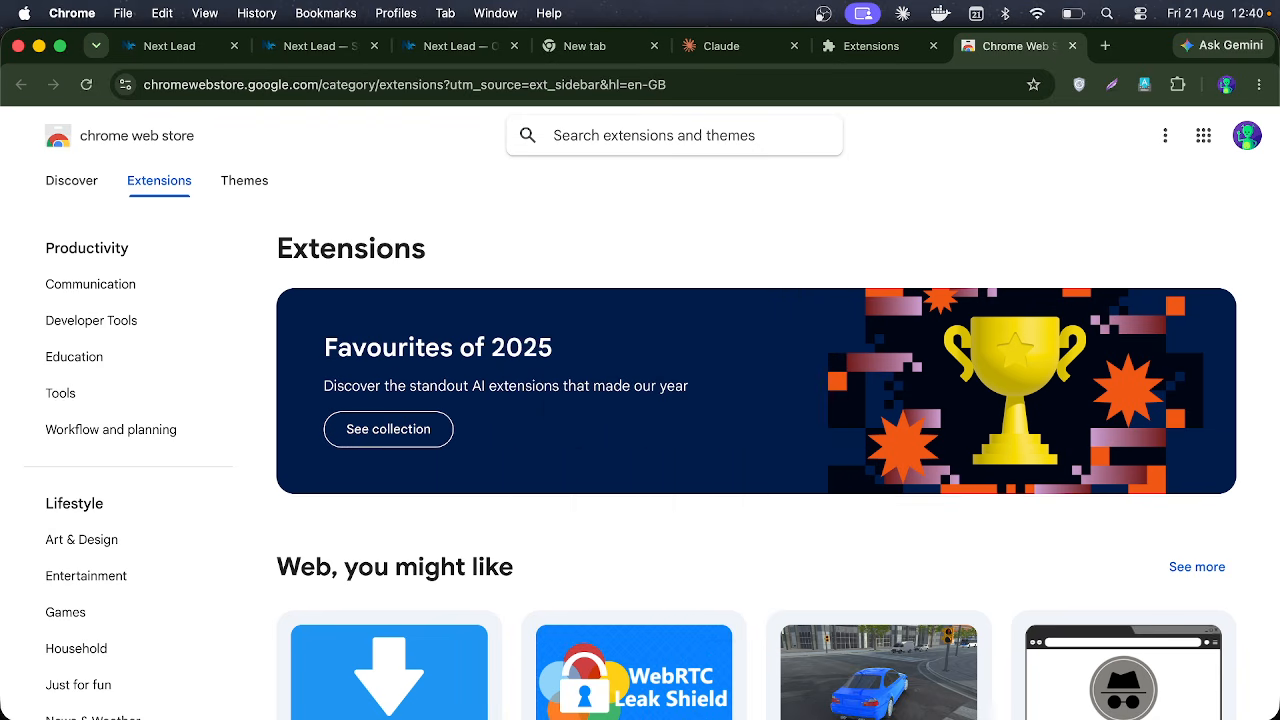
pyautogui.write('claude')
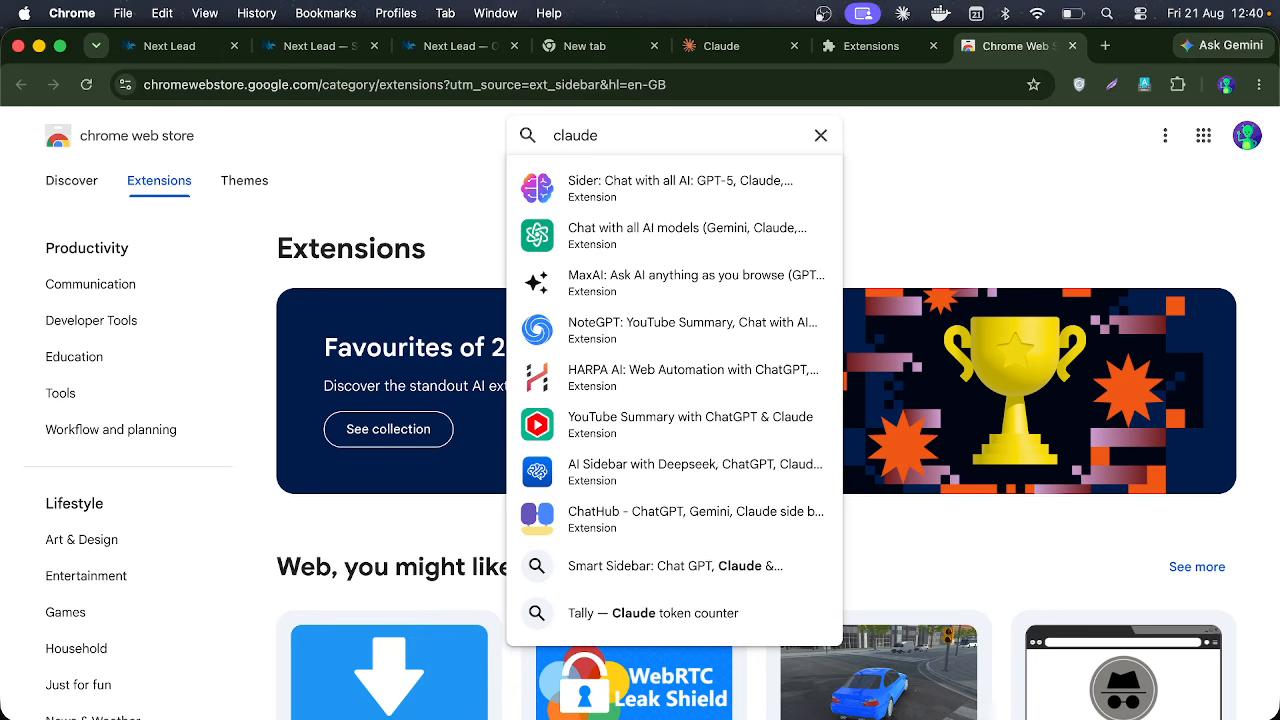
pyautogui.press('BackSpace')
pyautogui.press('BackSpace')
pyautogui.press('BackSpace')
pyautogui.press('BackSpace')
pyautogui.press('BackSpace')
pyautogui.press('BackSpace')
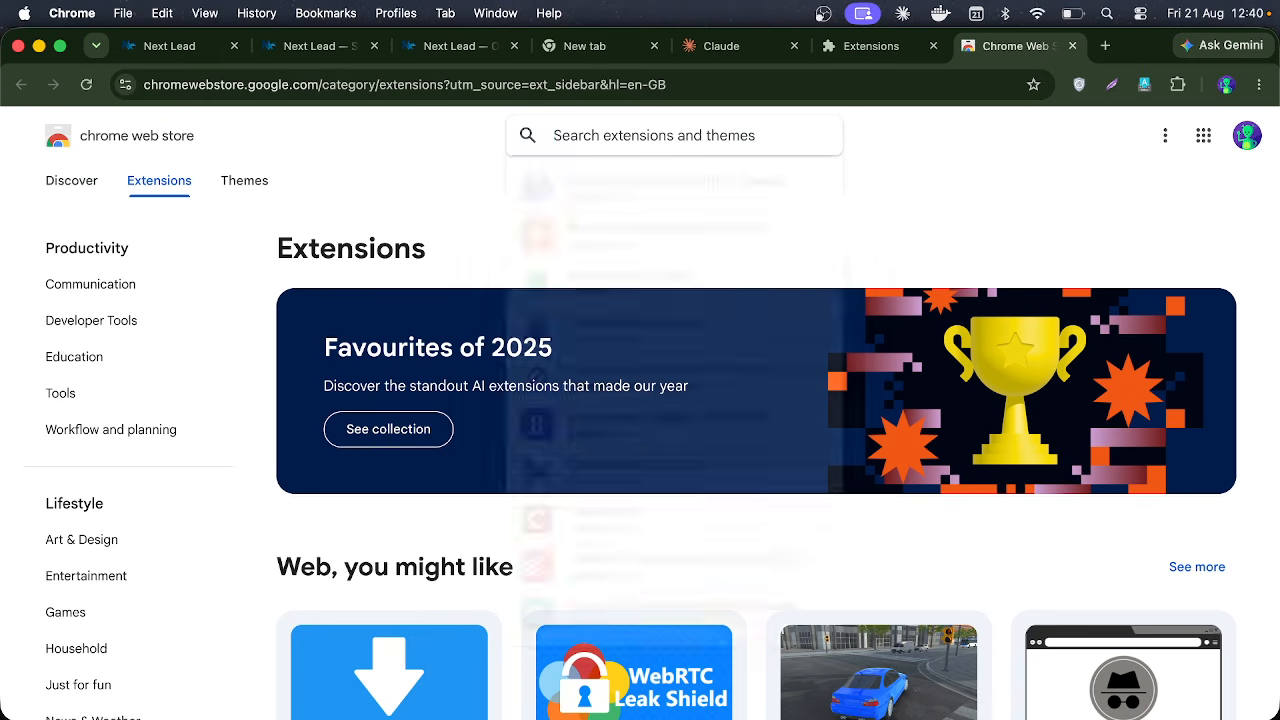
pyautogui.write('claude')
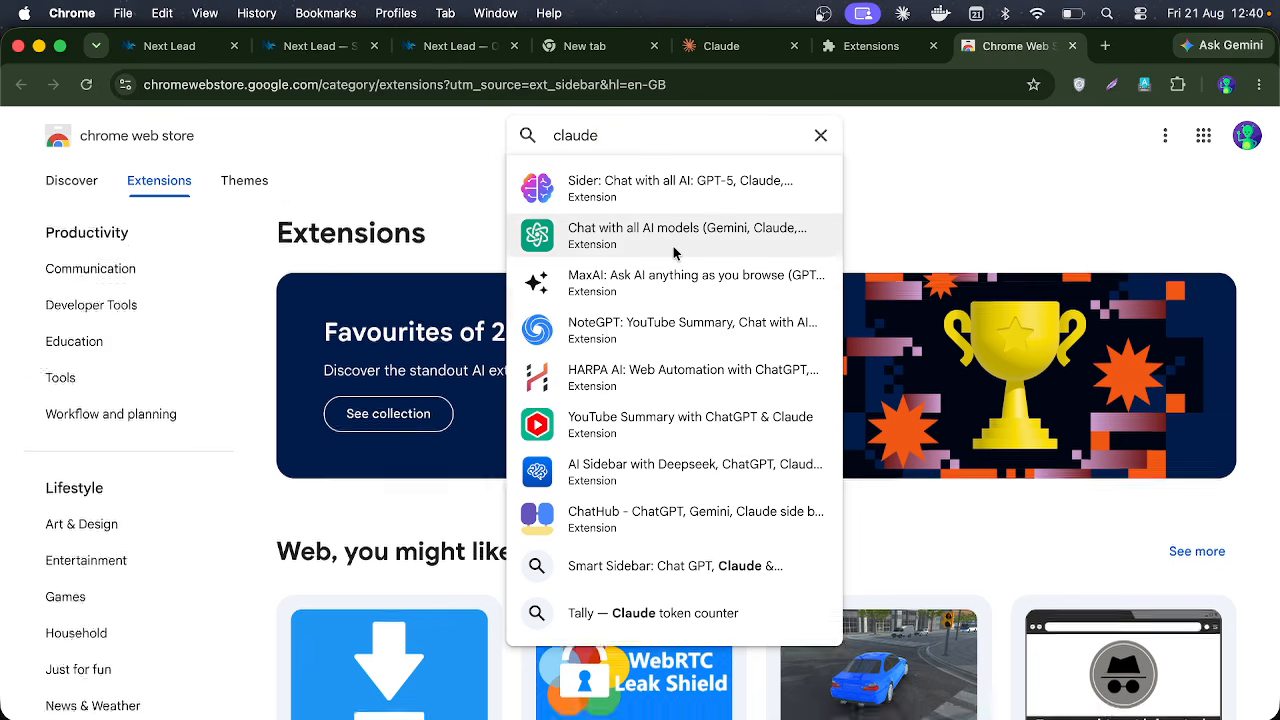
pyautogui.scroll(-10, 673, 246)
pyautogui.scroll(10, 673, 246)
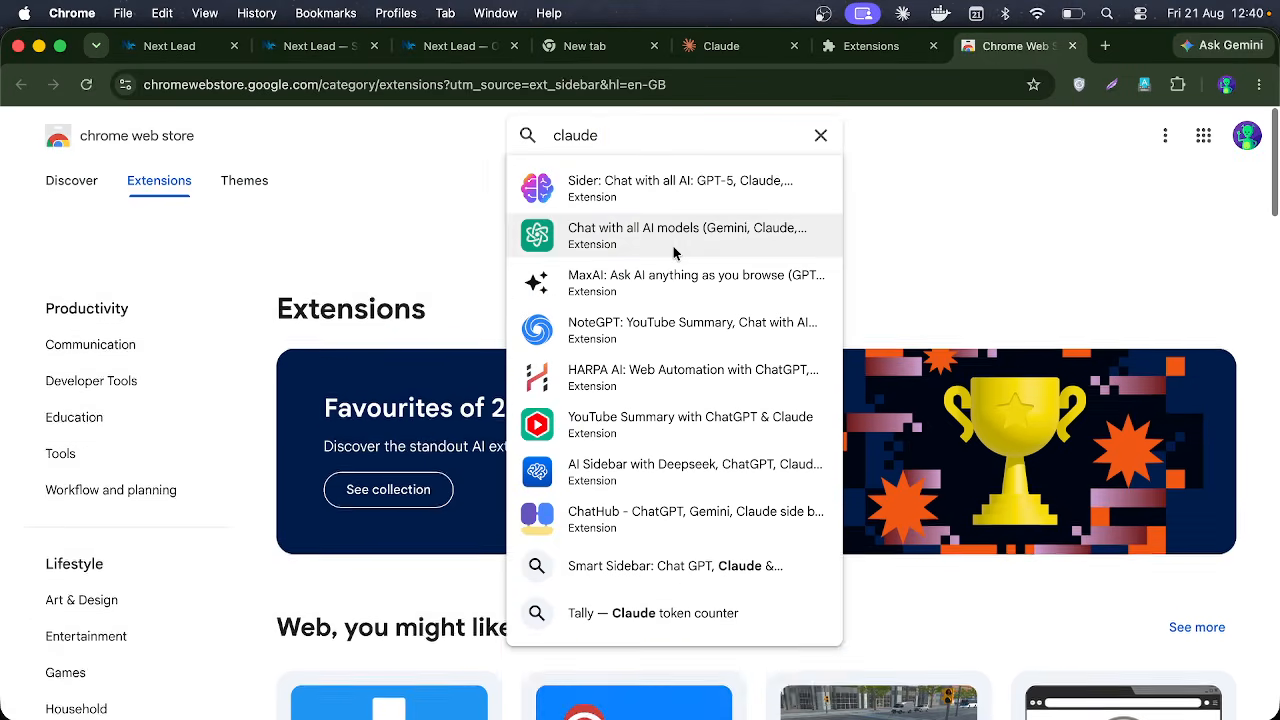
pyautogui.press('Escape')
pyautogui.scroll(-10, 770, 270)
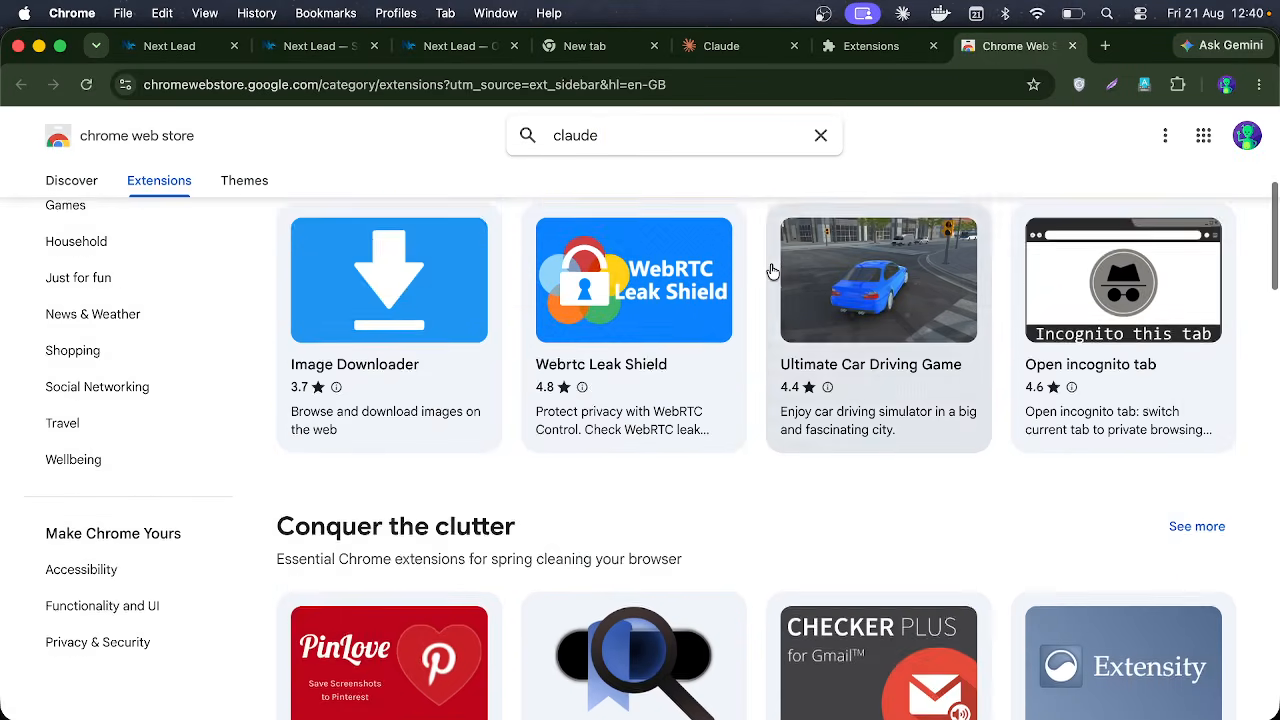
pyautogui.scroll(-3, 770, 268)
pyautogui.scroll(10, 770, 268)
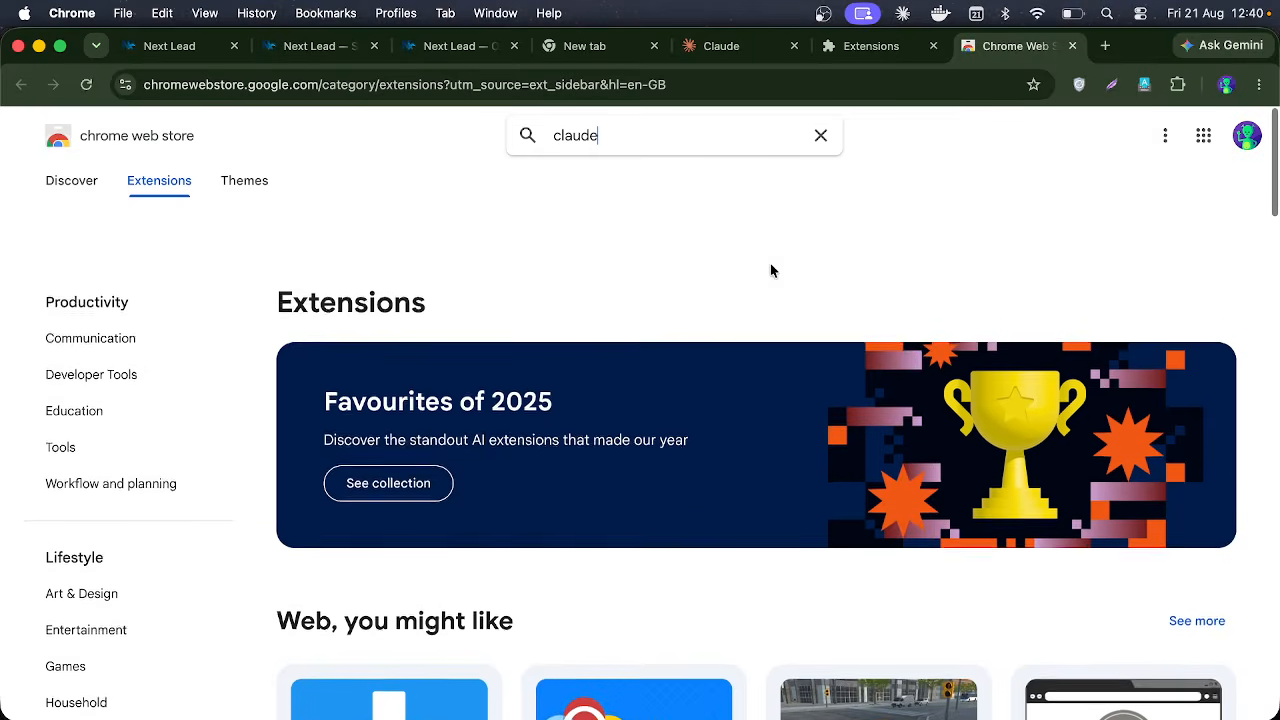
# Step: Recheck the installed extensions list, then open a blank new tab
pyautogui.click(1174, 86)
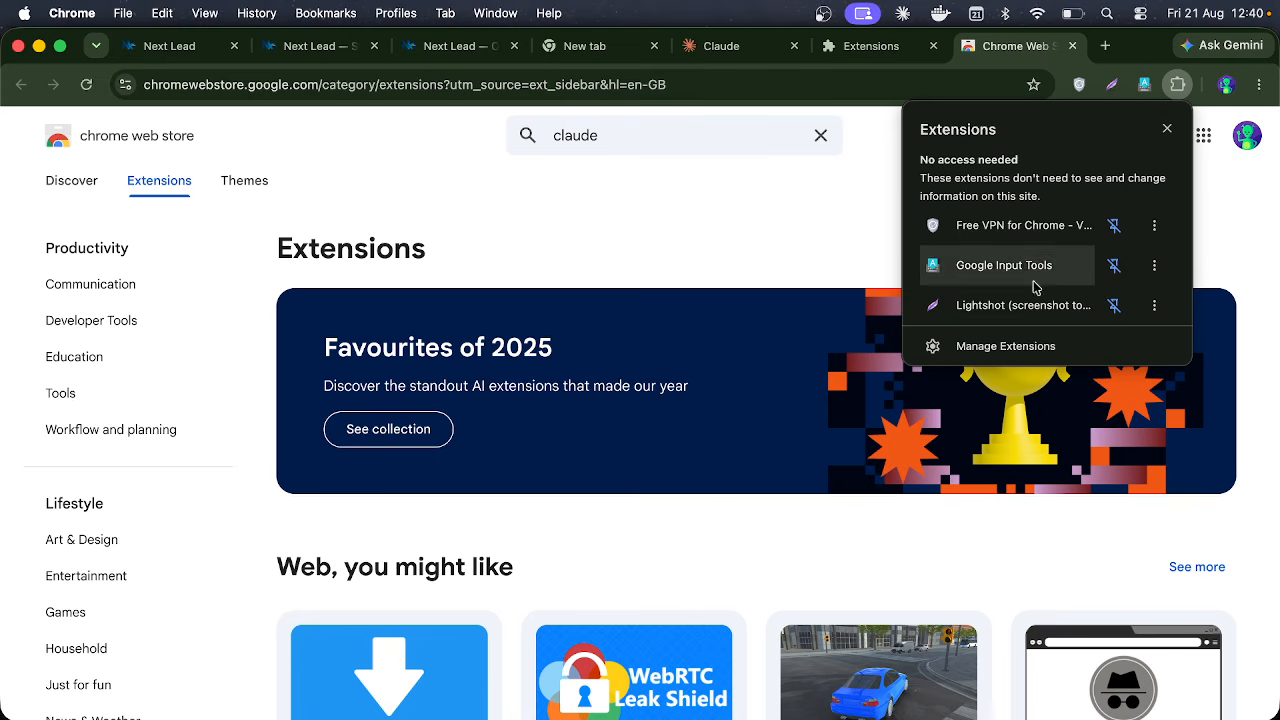
pyautogui.click(866, 151)
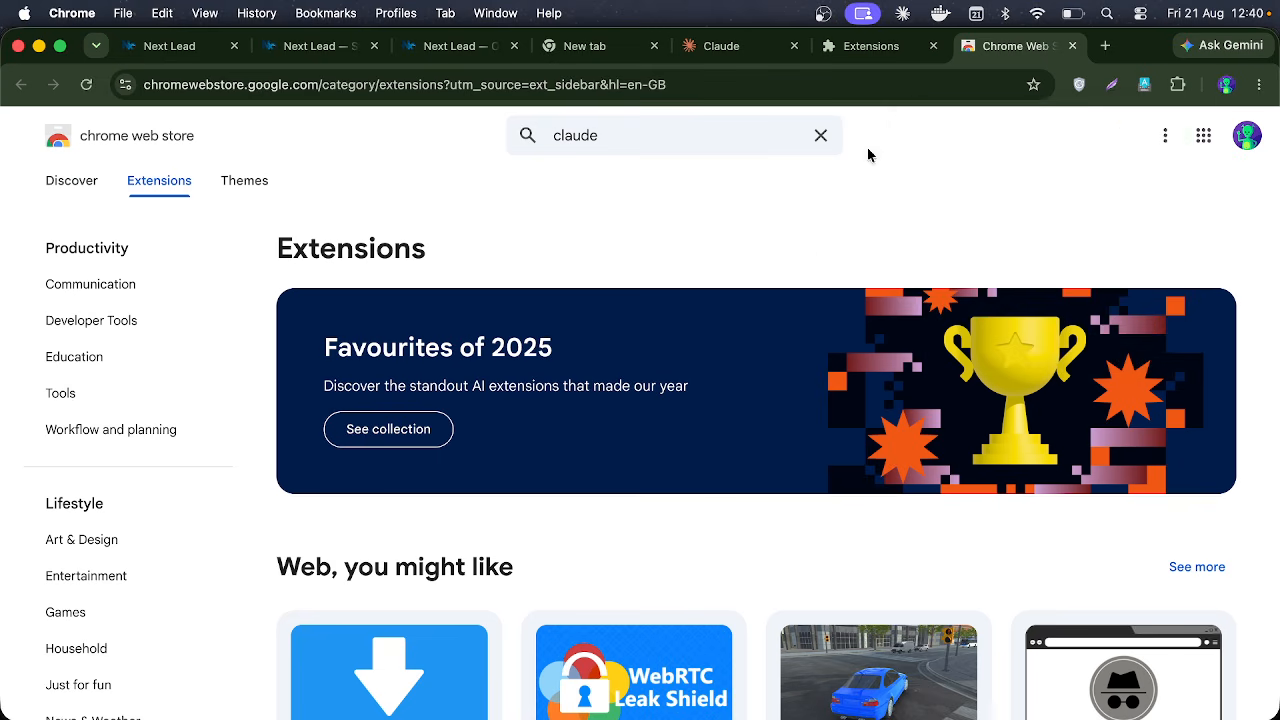
pyautogui.click(1106, 44)
# Step: Search for 'claude chrome' and add the Claude extension from the Web Store
pyautogui.write('claude ch')
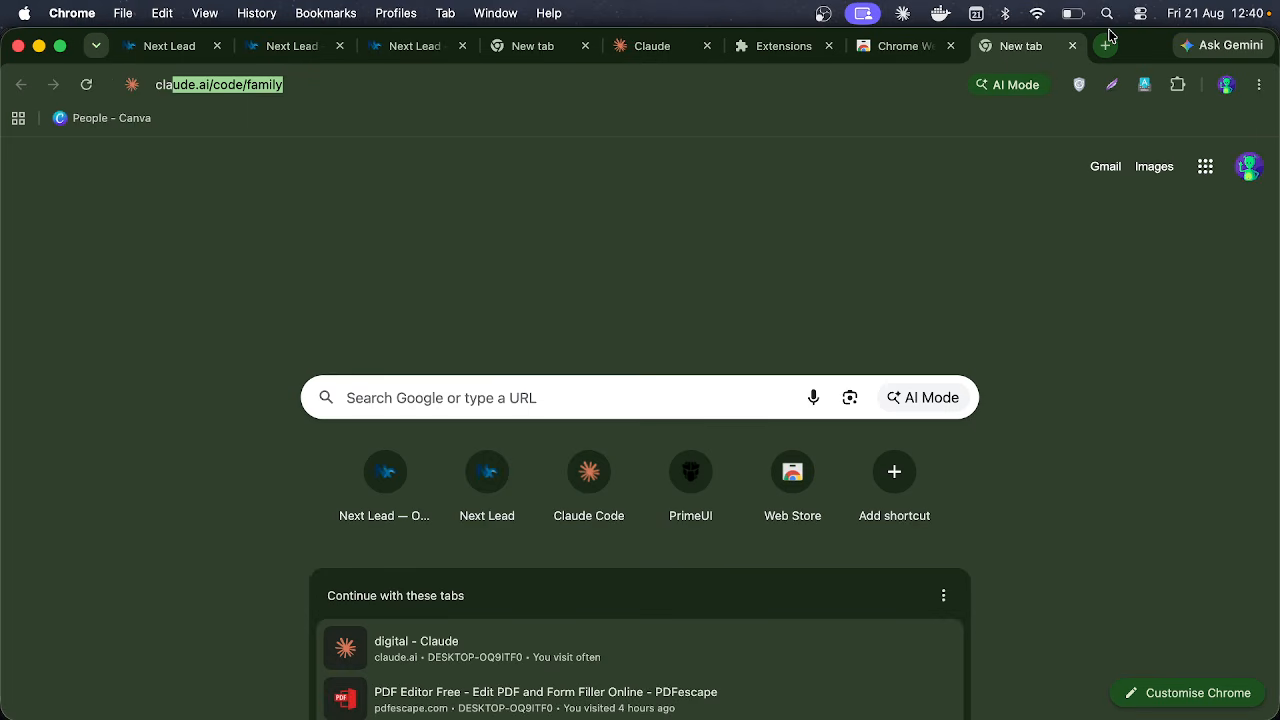
pyautogui.write('rome')
pyautogui.press('Return')
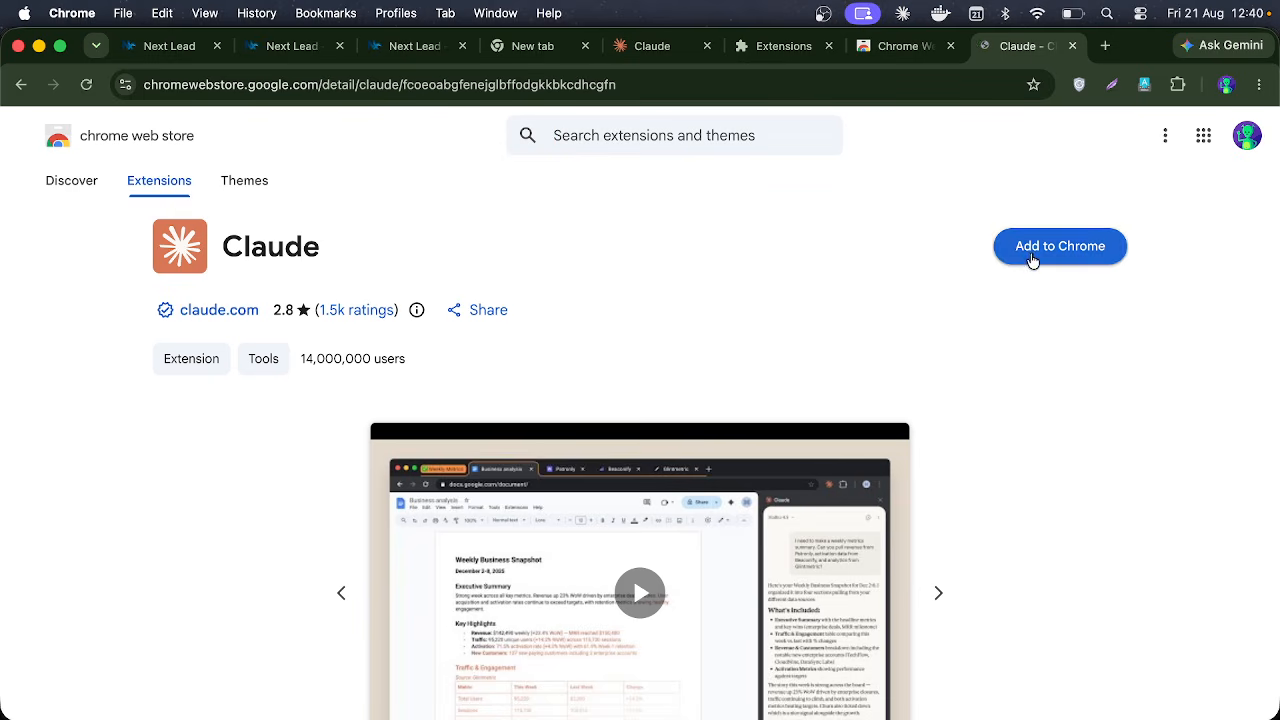
pyautogui.click(1034, 258)
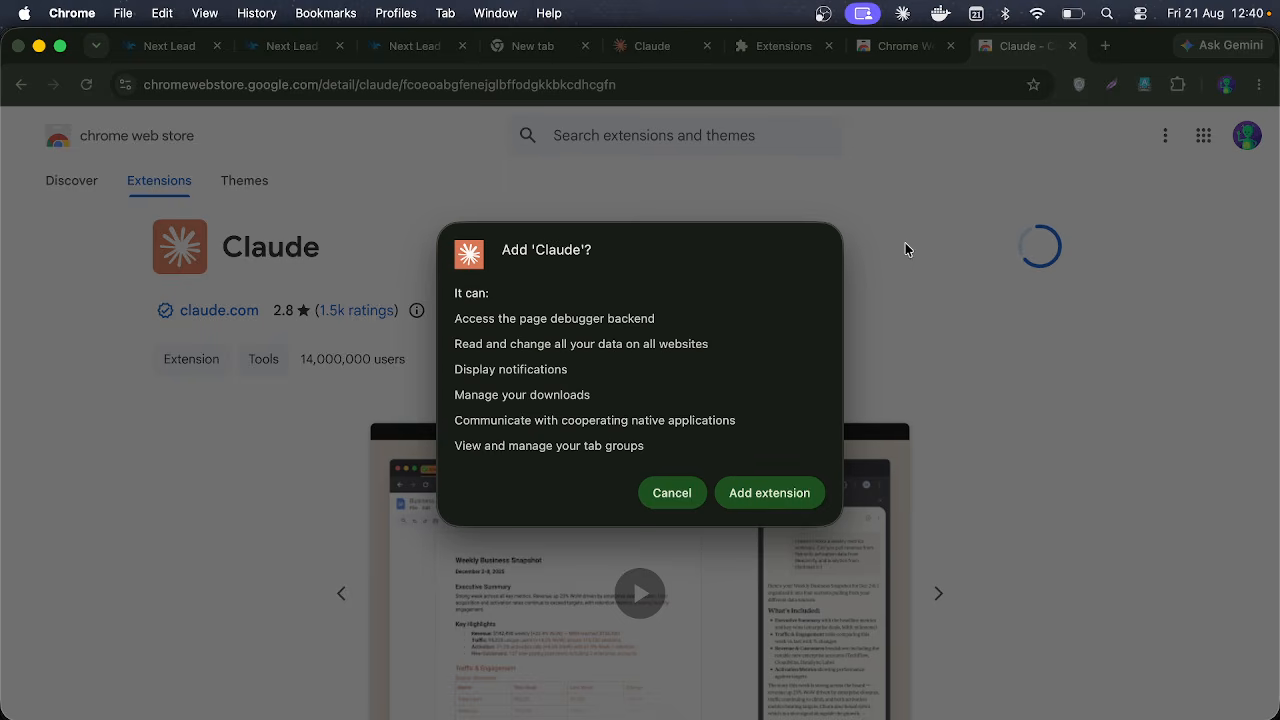
pyautogui.press('Escape')
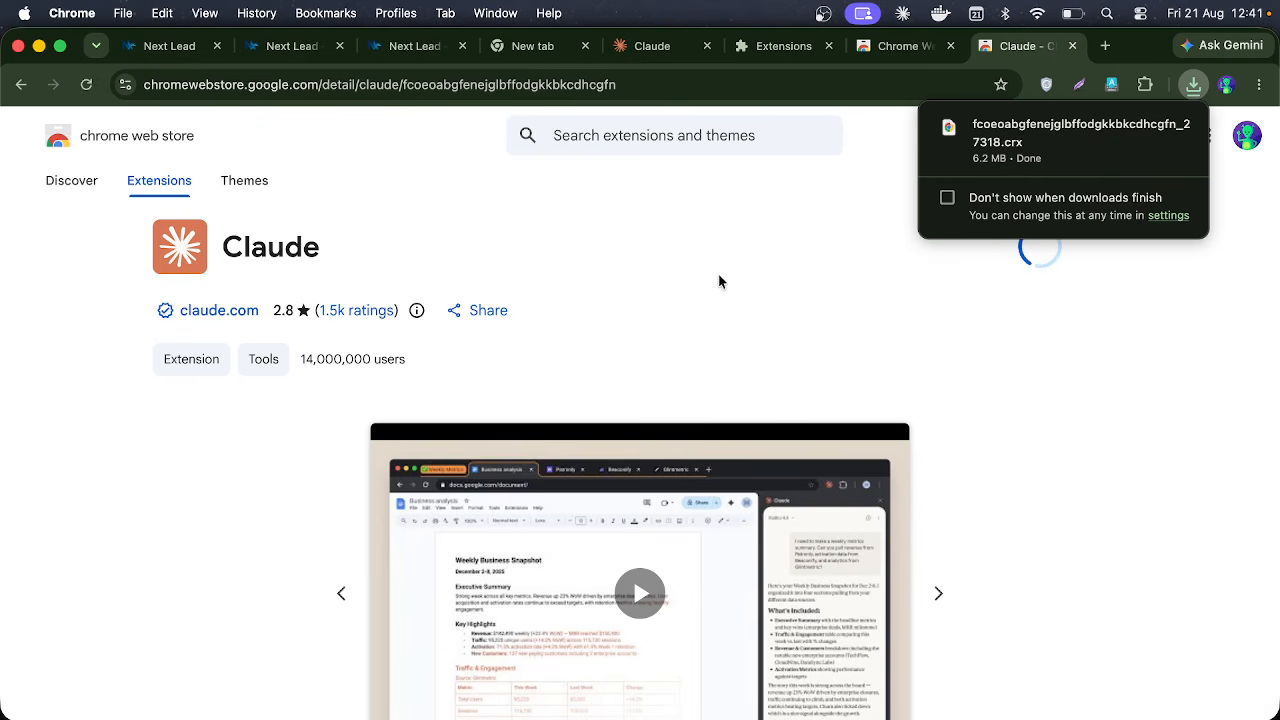
pyautogui.scroll(-3, 718, 280)
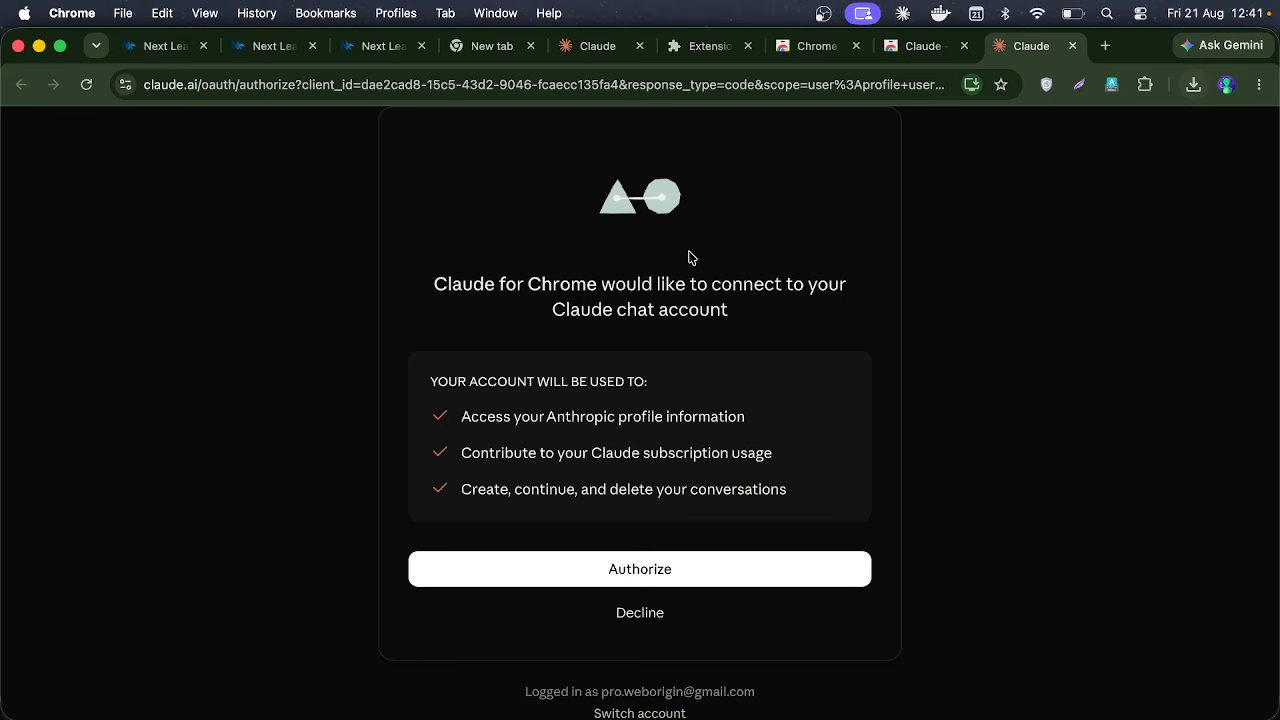
# Step: Authorize the Claude extension to connect to the Claude account, then close its tab
pyautogui.click(653, 584)
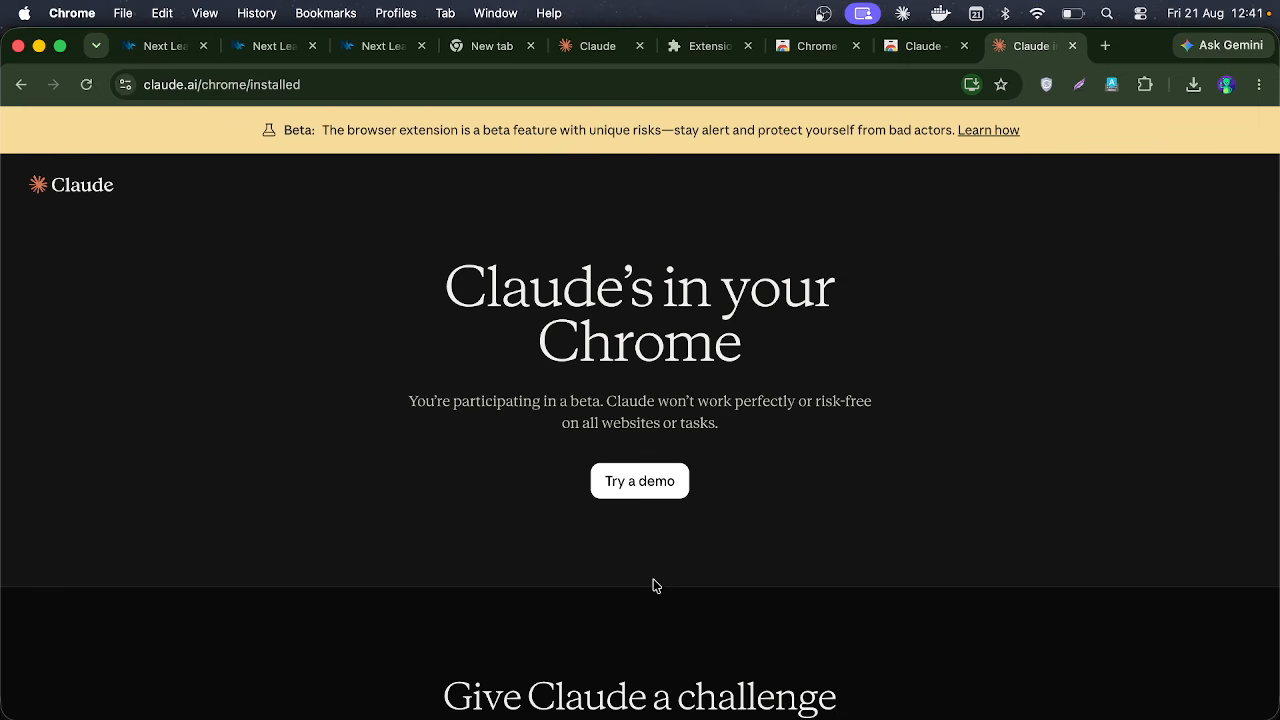
pyautogui.scroll(-3, 472, 494)
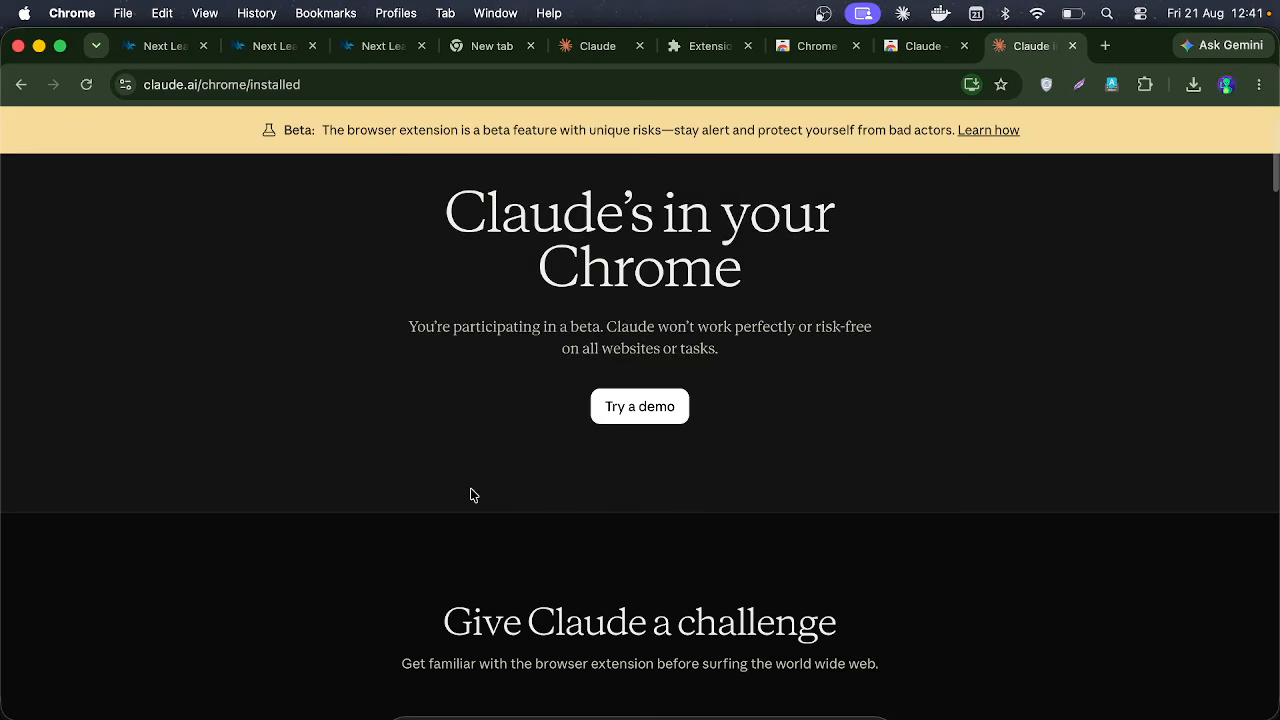
pyautogui.scroll(5, 471, 514)
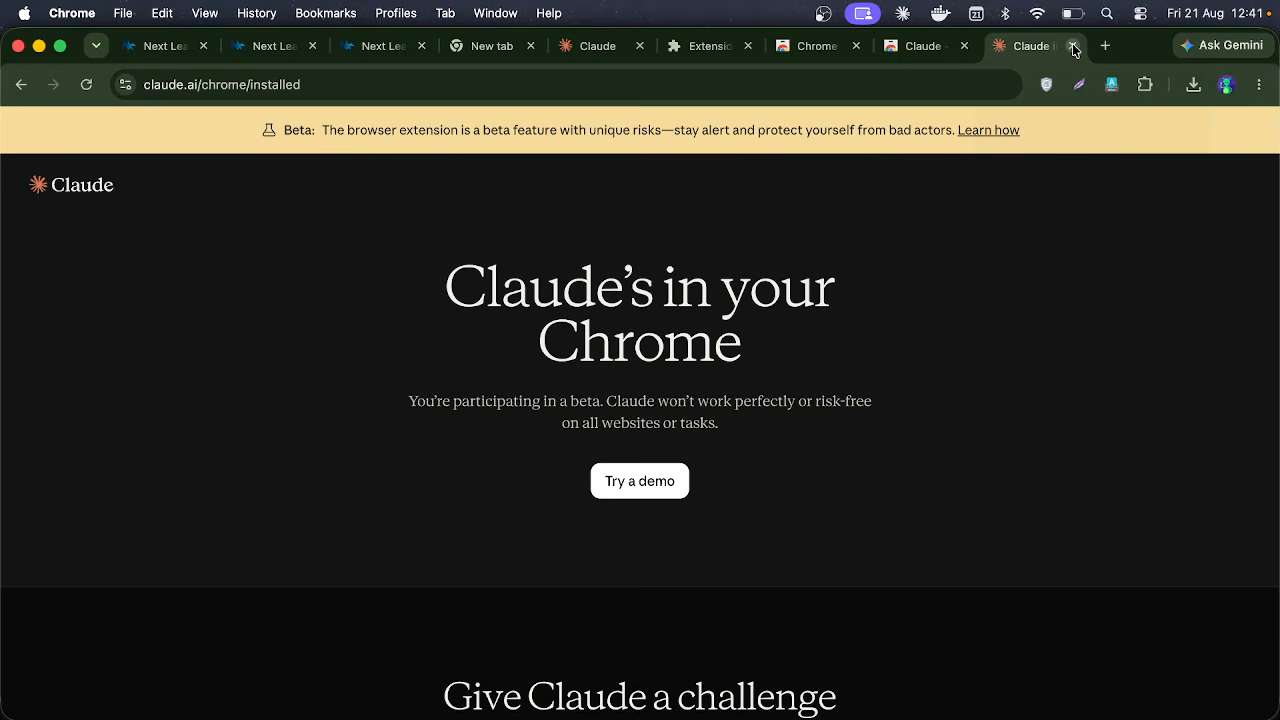
pyautogui.click(1073, 47)
# Step: Close the Web Store tabs and reopen the Claude in Chrome connector in Claude
pyautogui.click(1073, 47)
pyautogui.click(1071, 47)
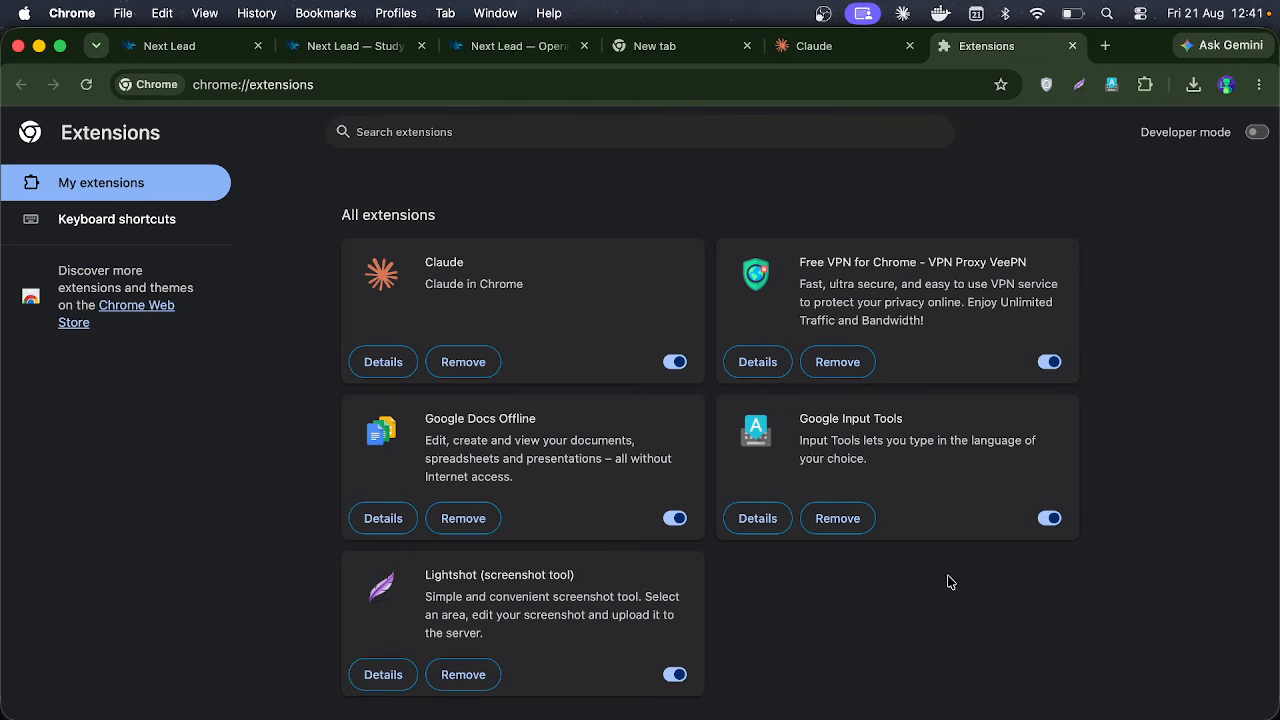
pyautogui.click(855, 705)
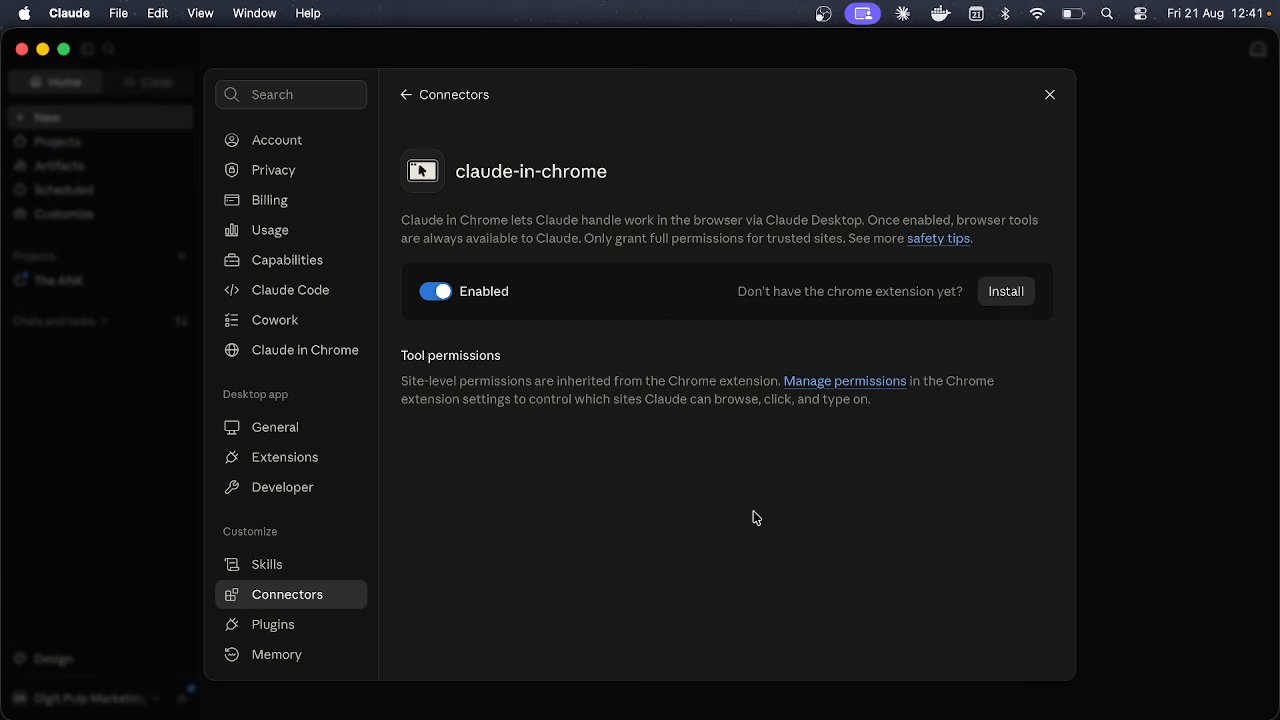
pyautogui.click(410, 98)
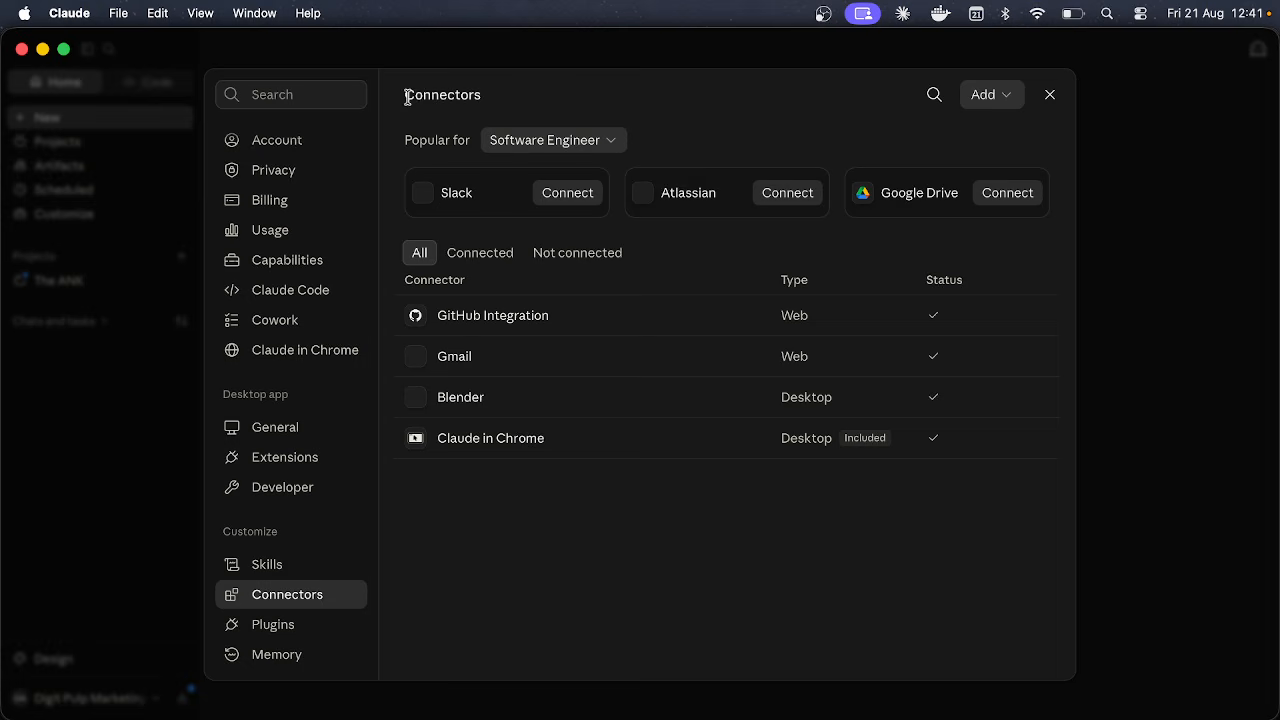
pyautogui.click(779, 450)
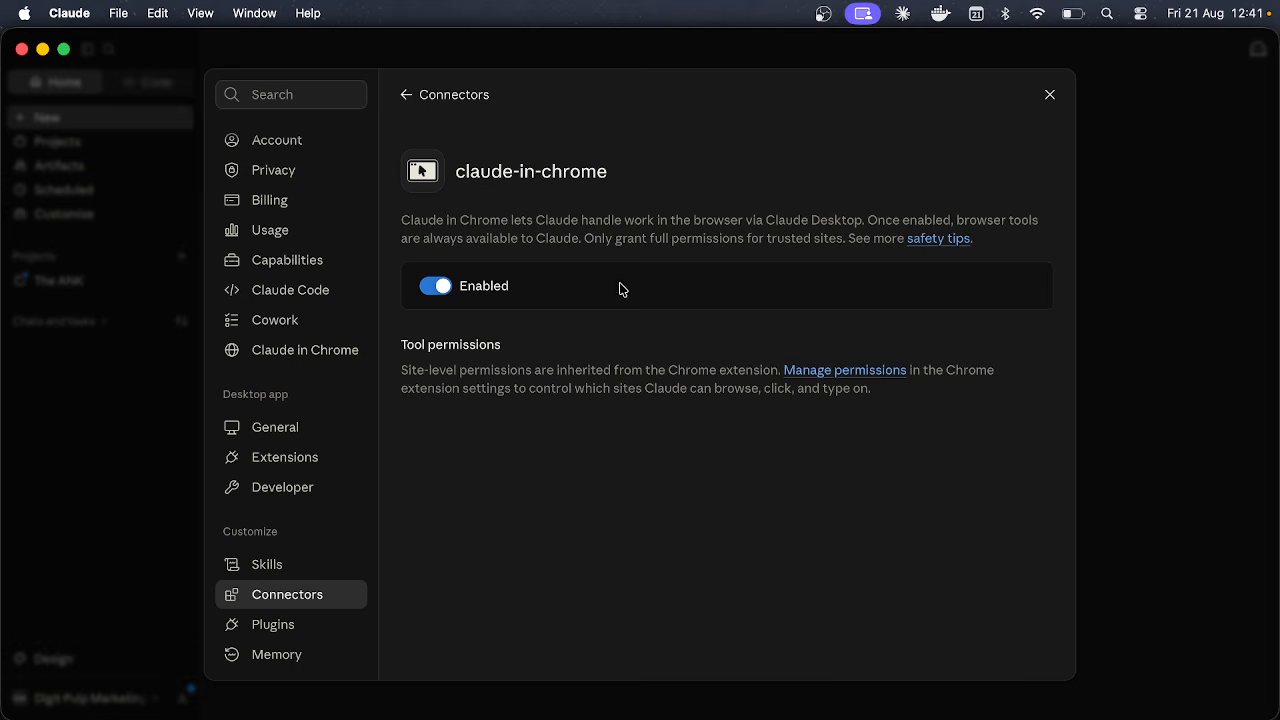
# Step: Review the Claude extension's details in Chrome, close the Extensions tab, and return to Claude
pyautogui.moveTo(869, 712)
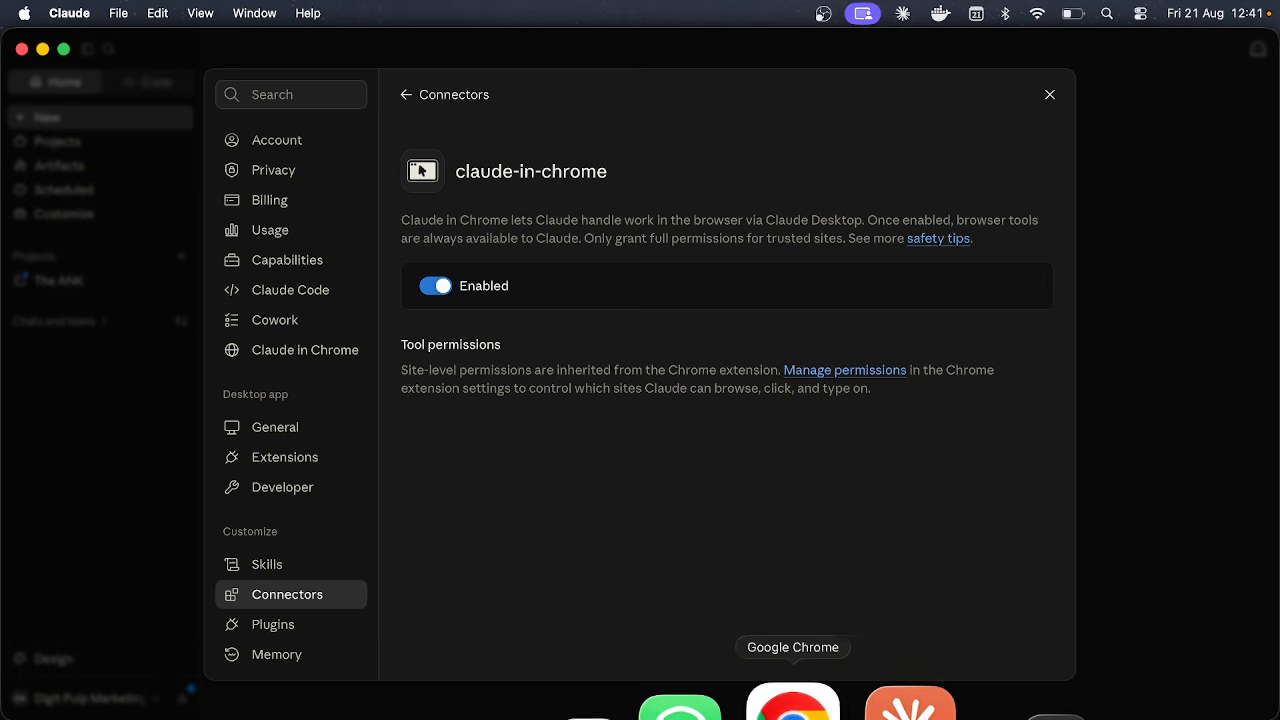
pyautogui.click(790, 708)
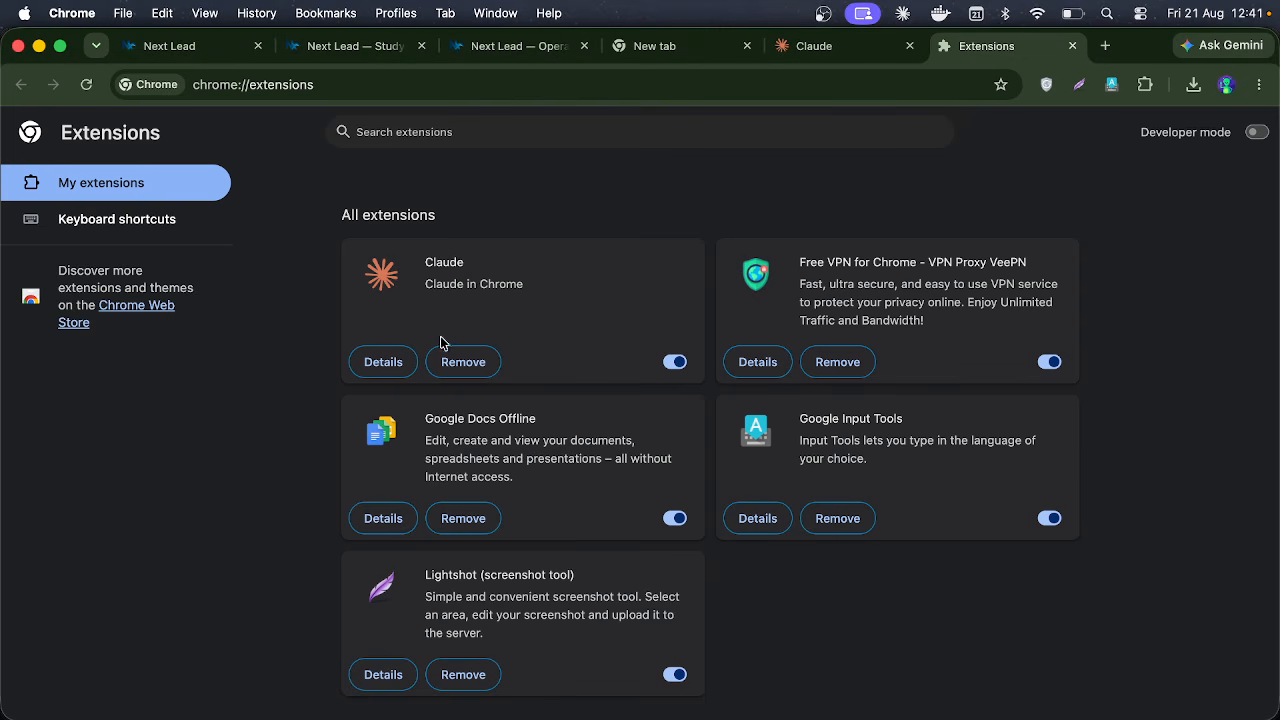
pyautogui.click(390, 360)
pyautogui.scroll(-5, 541, 359)
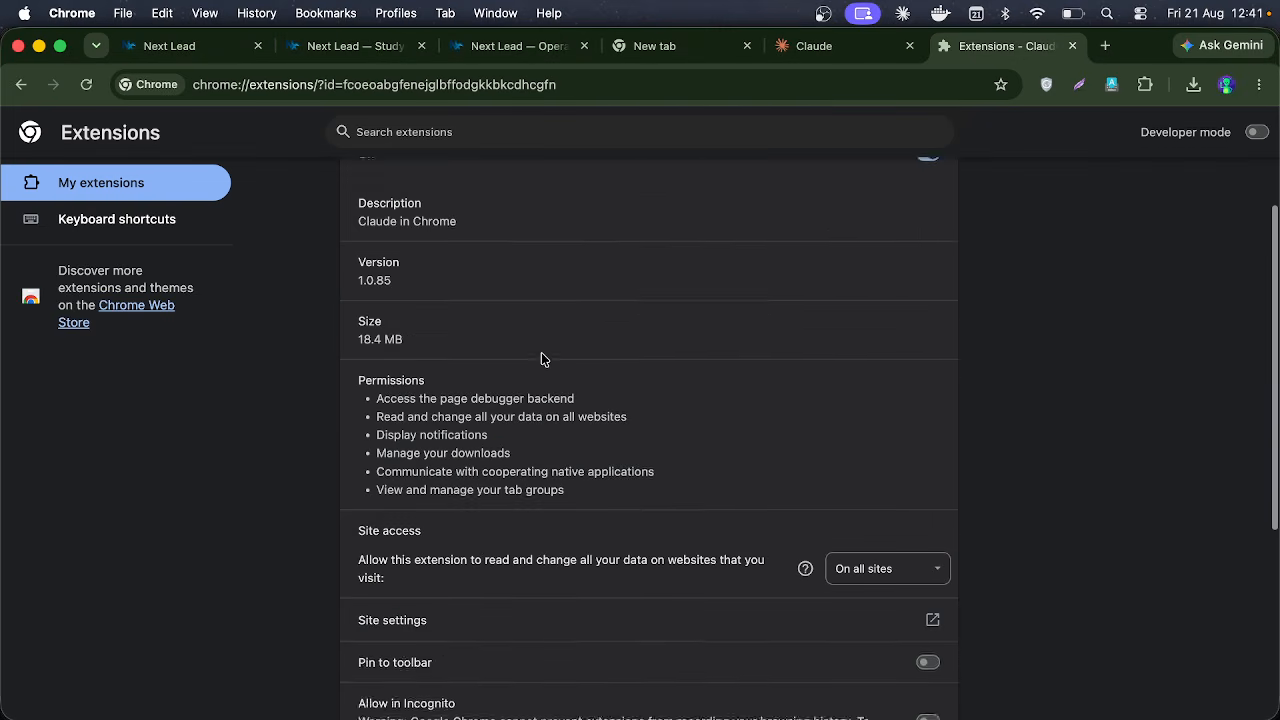
pyautogui.scroll(5, 541, 359)
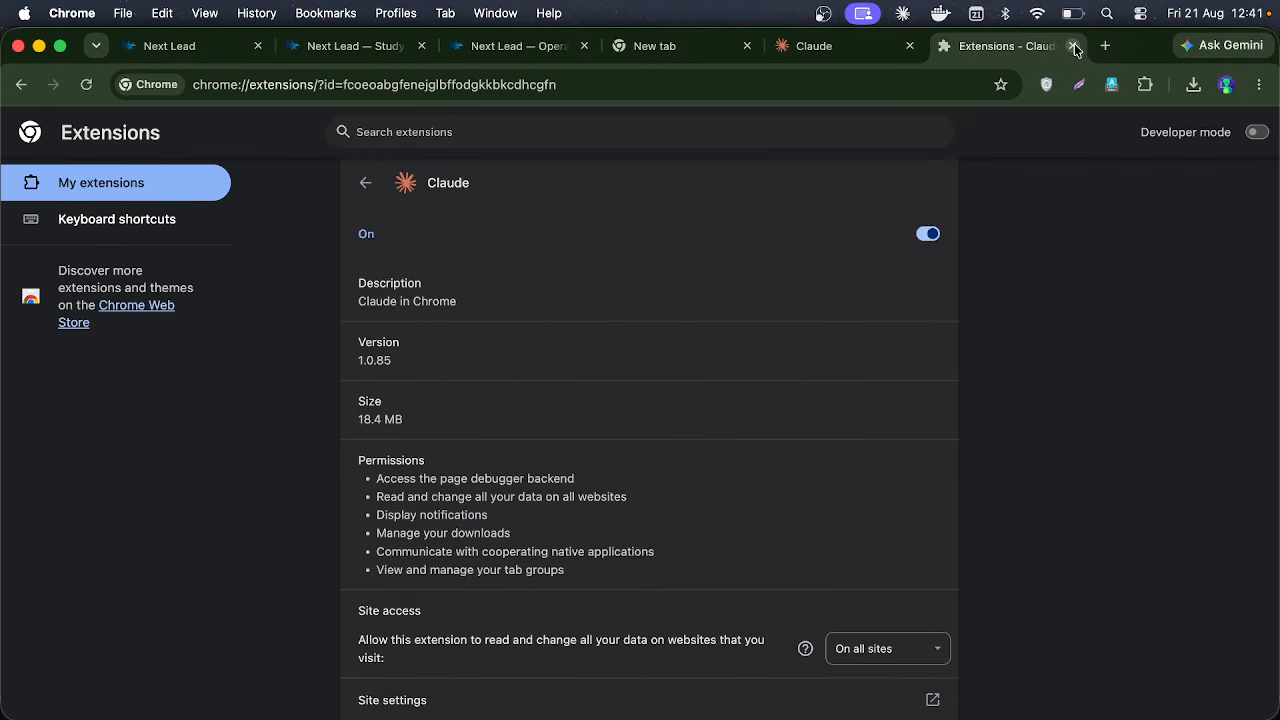
pyautogui.click(1073, 46)
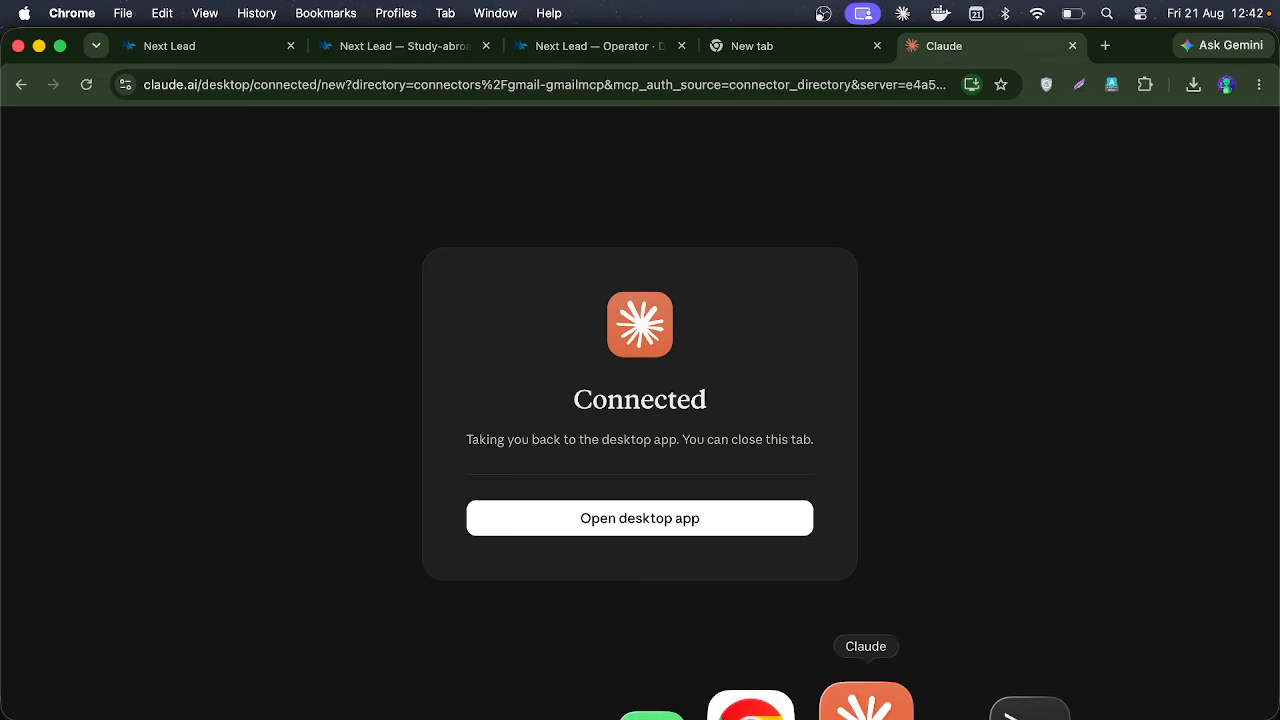
pyautogui.click(865, 705)
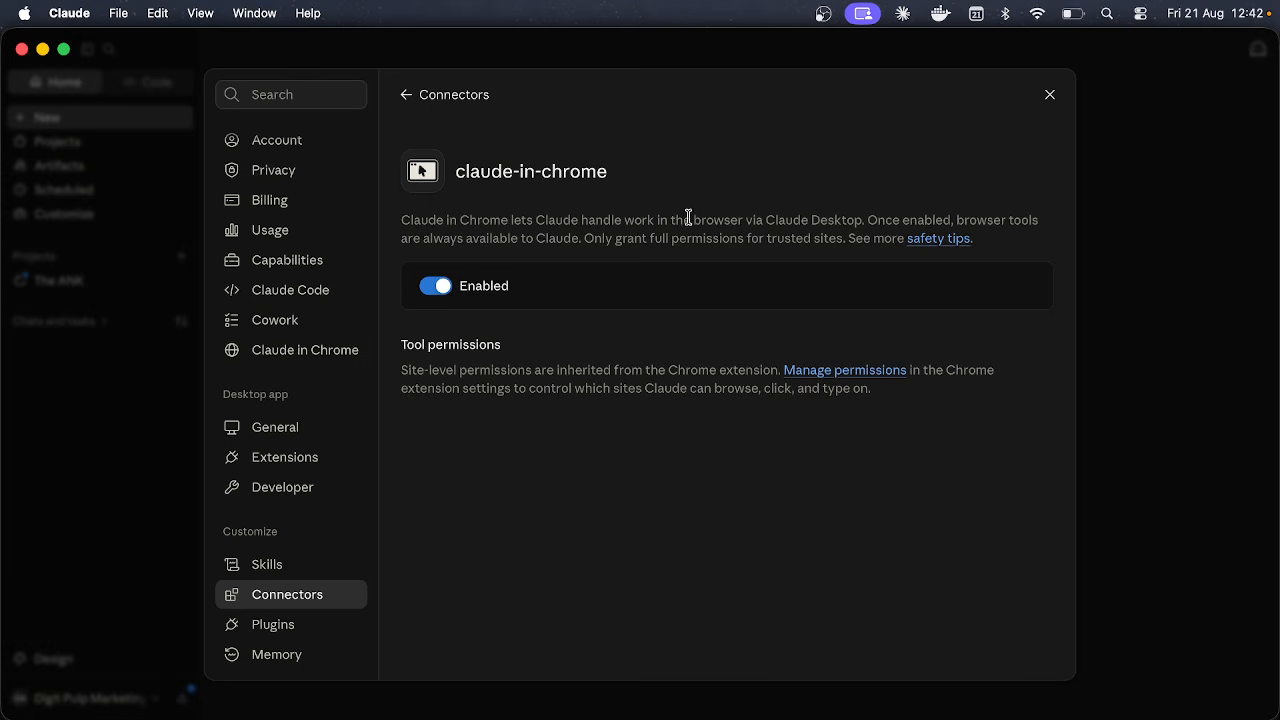
# Step: Return to the Connectors list and show the Add connector choices
pyautogui.click(410, 92)
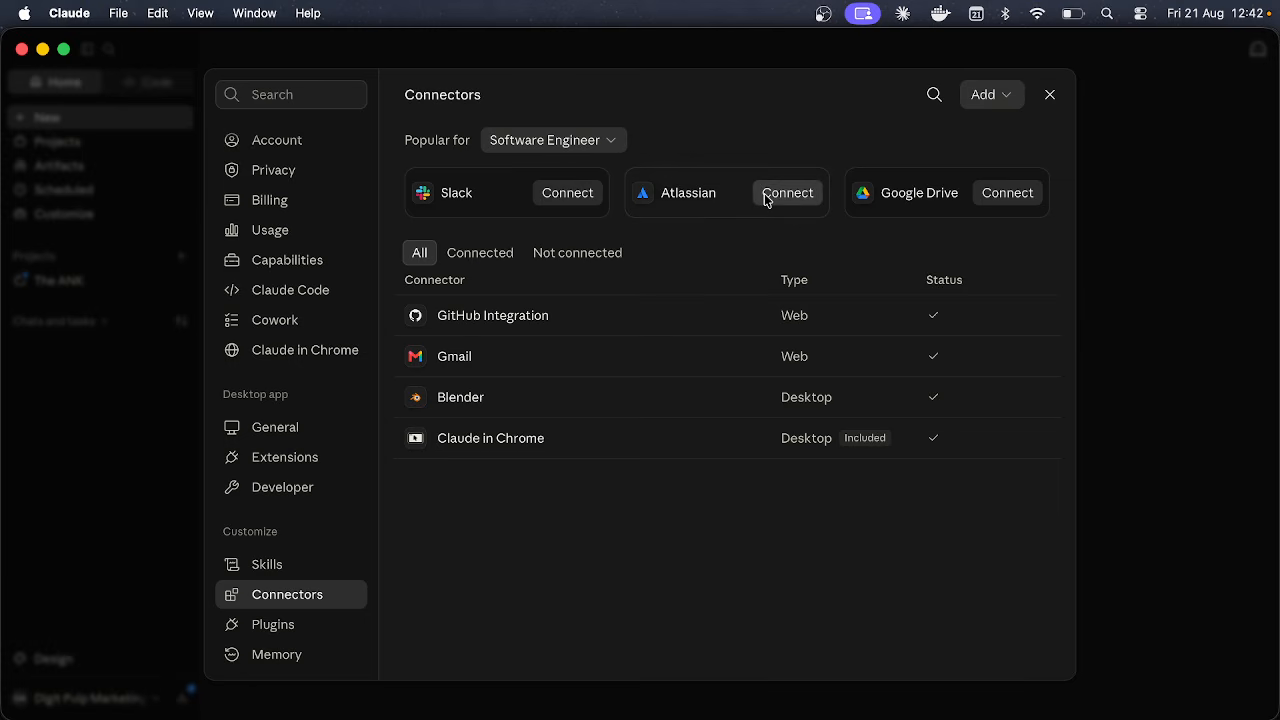
pyautogui.click(1013, 95)
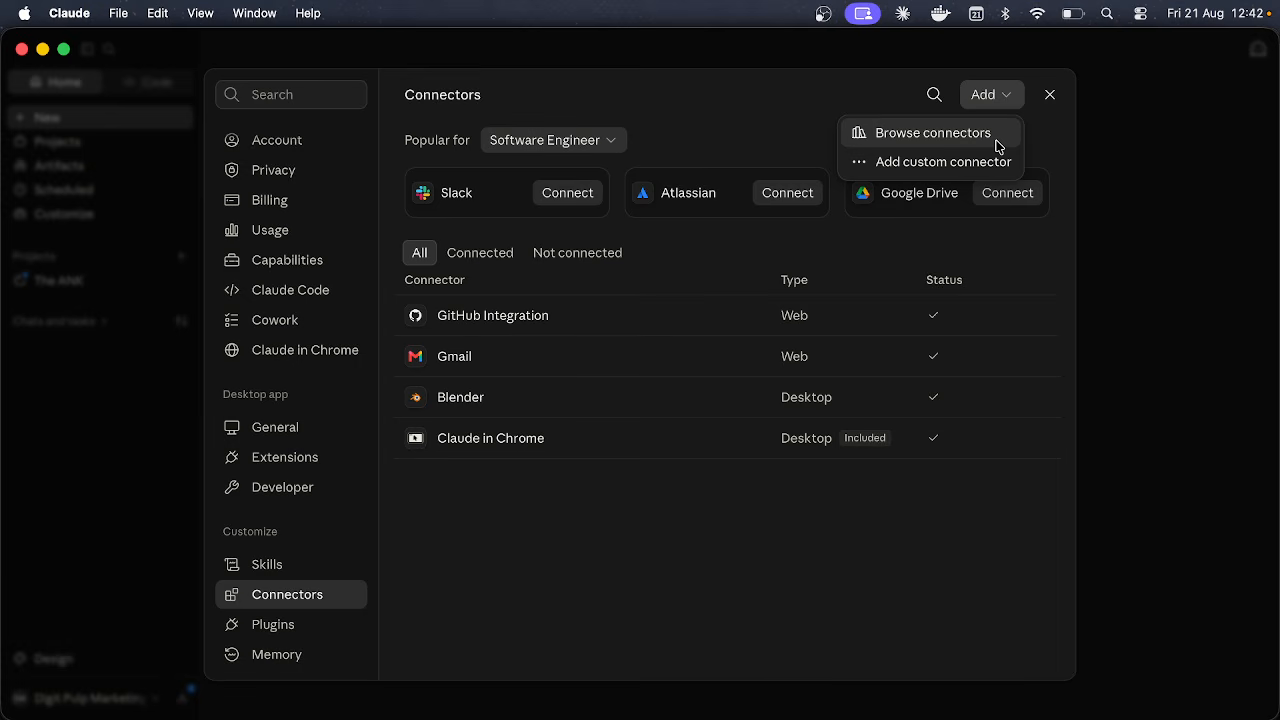
pyautogui.click(932, 163)
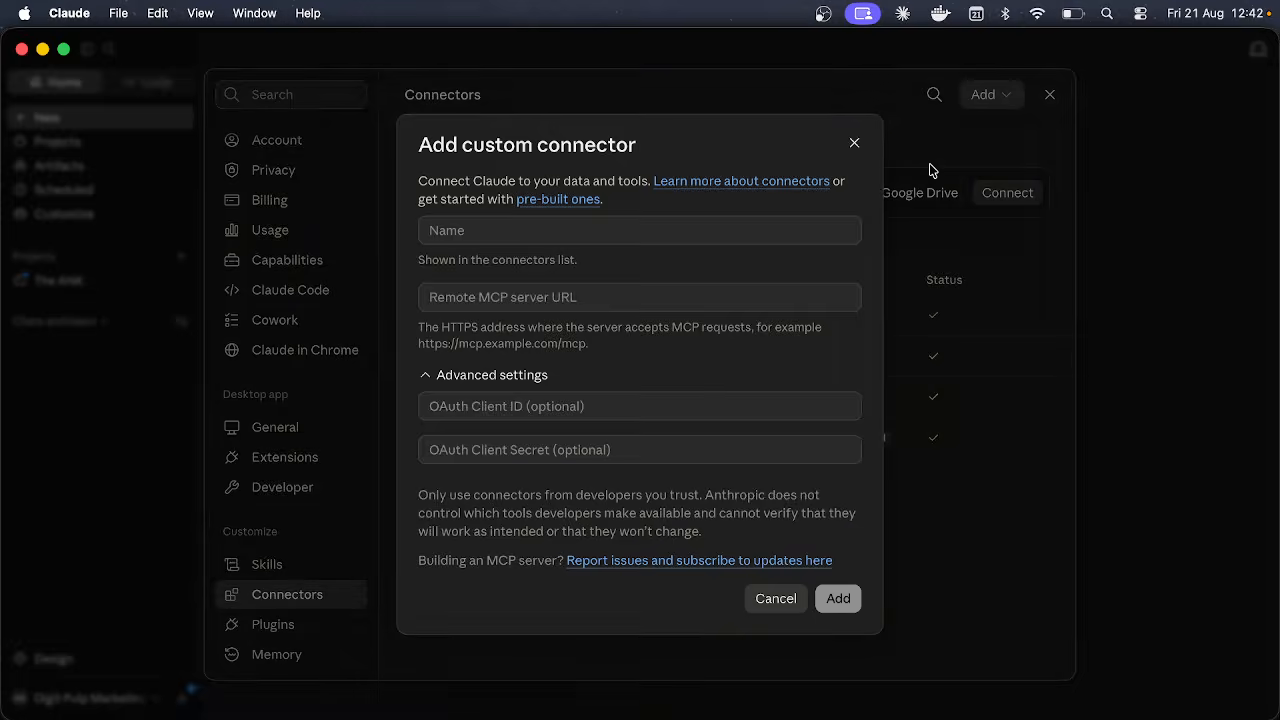
pyautogui.click(606, 287)
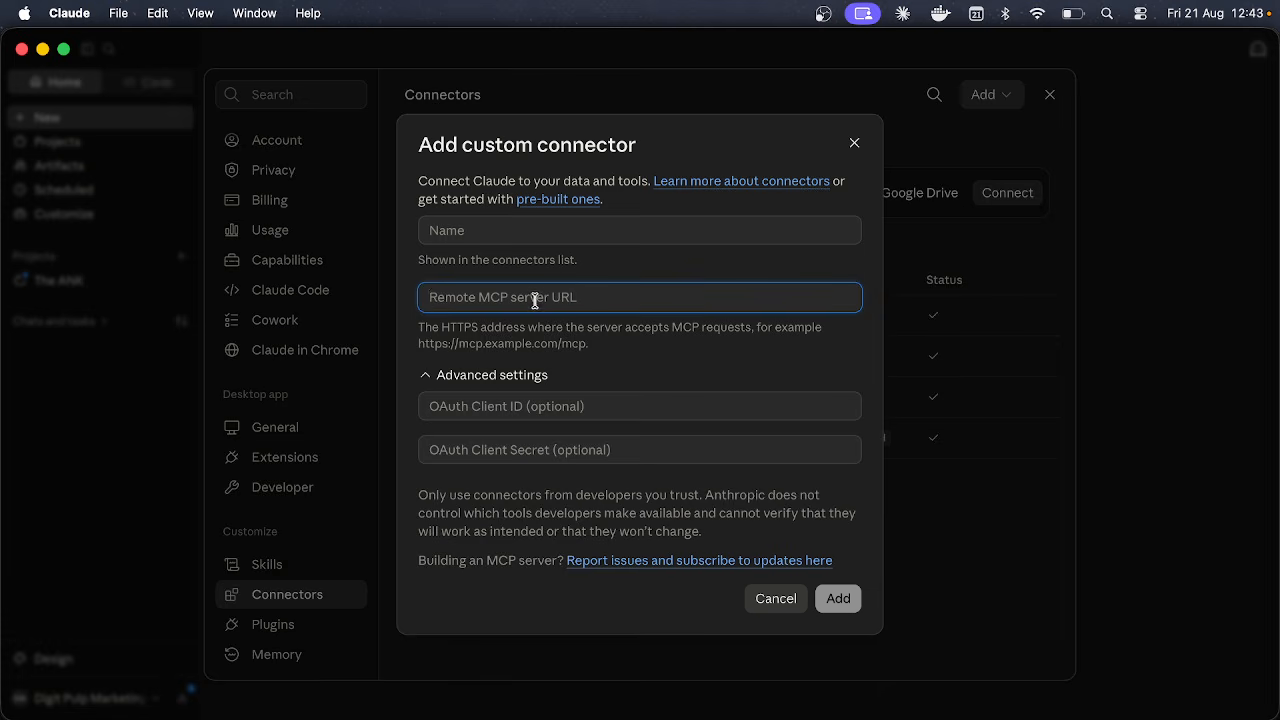
pyautogui.click(503, 236)
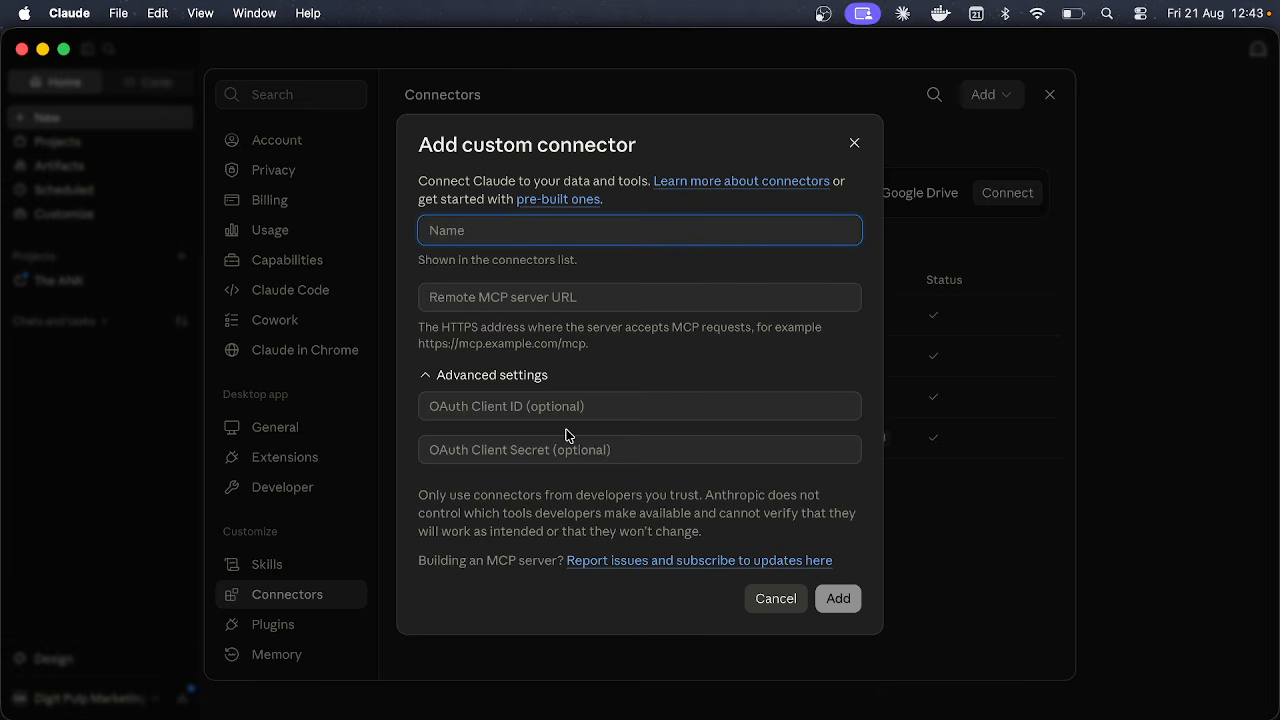
pyautogui.click(479, 549)
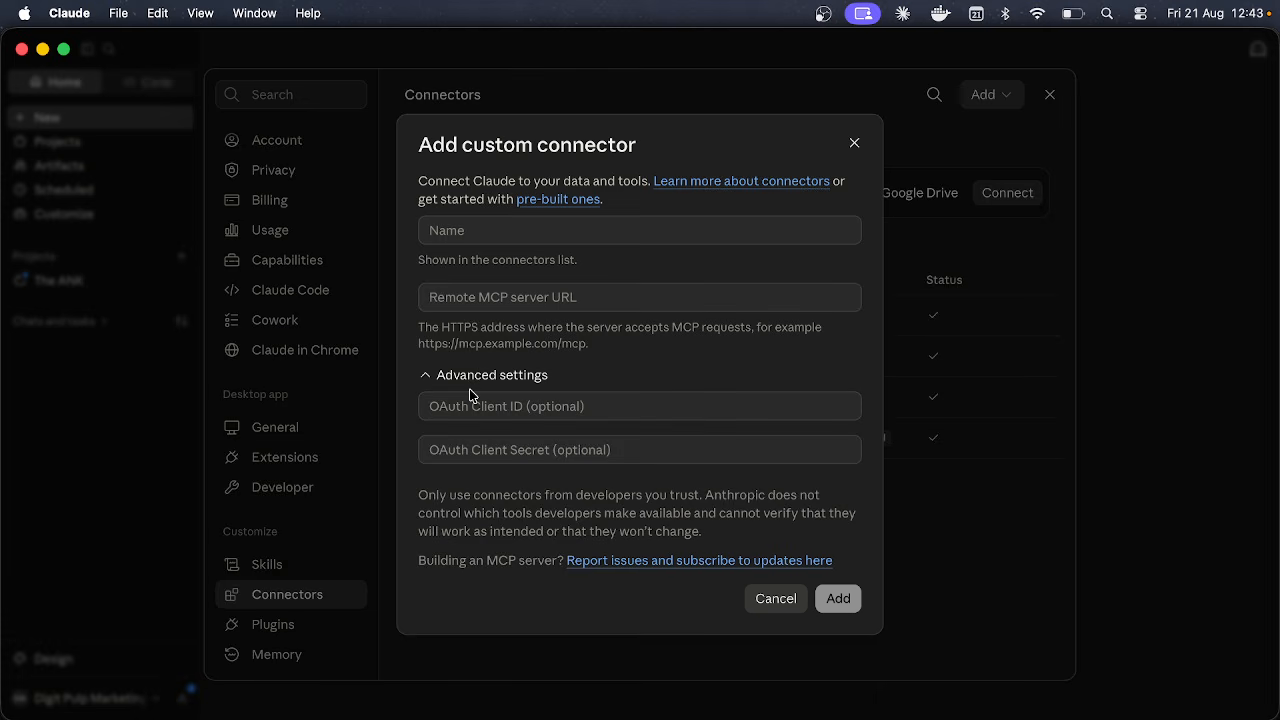
pyautogui.click(519, 298)
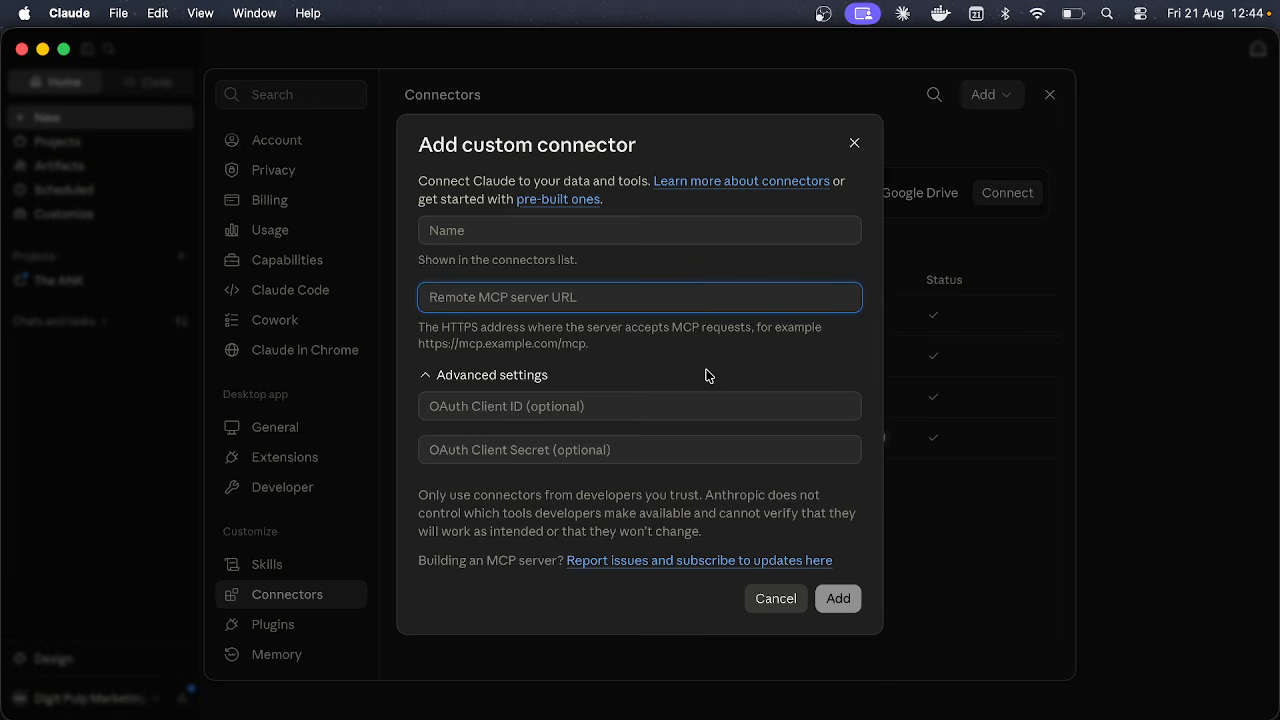
pyautogui.click(854, 143)
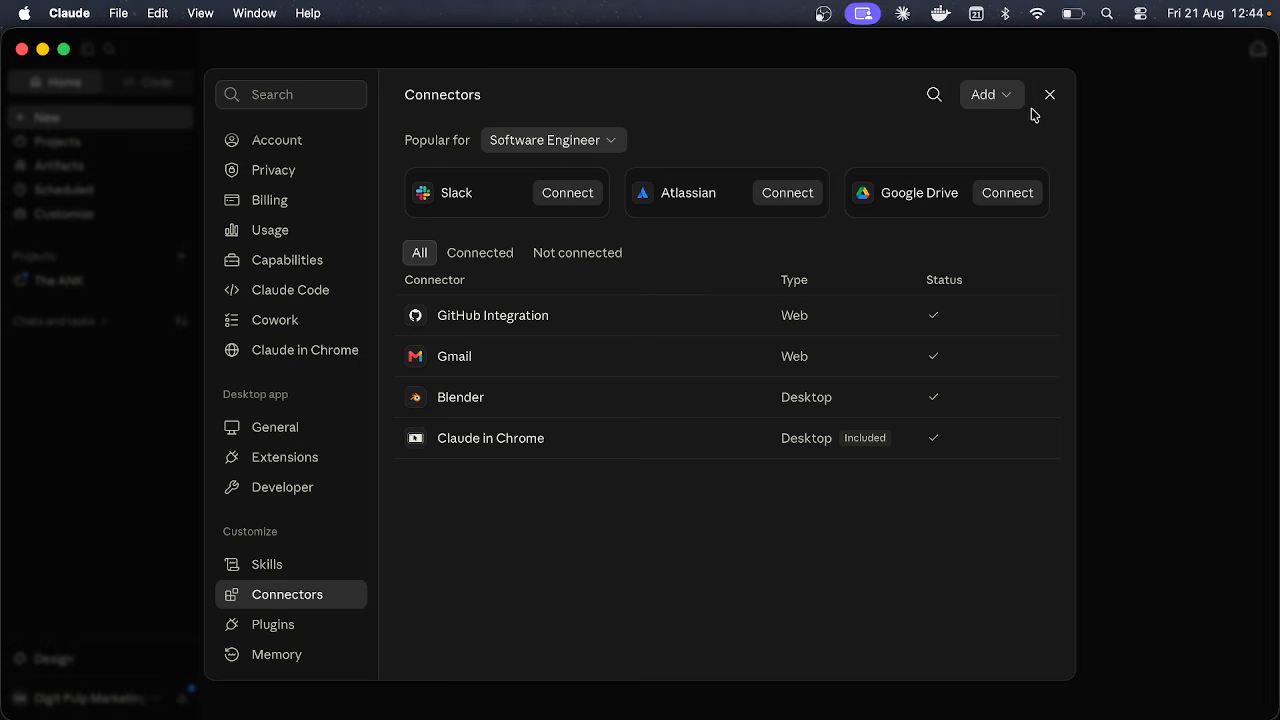
pyautogui.click(993, 92)
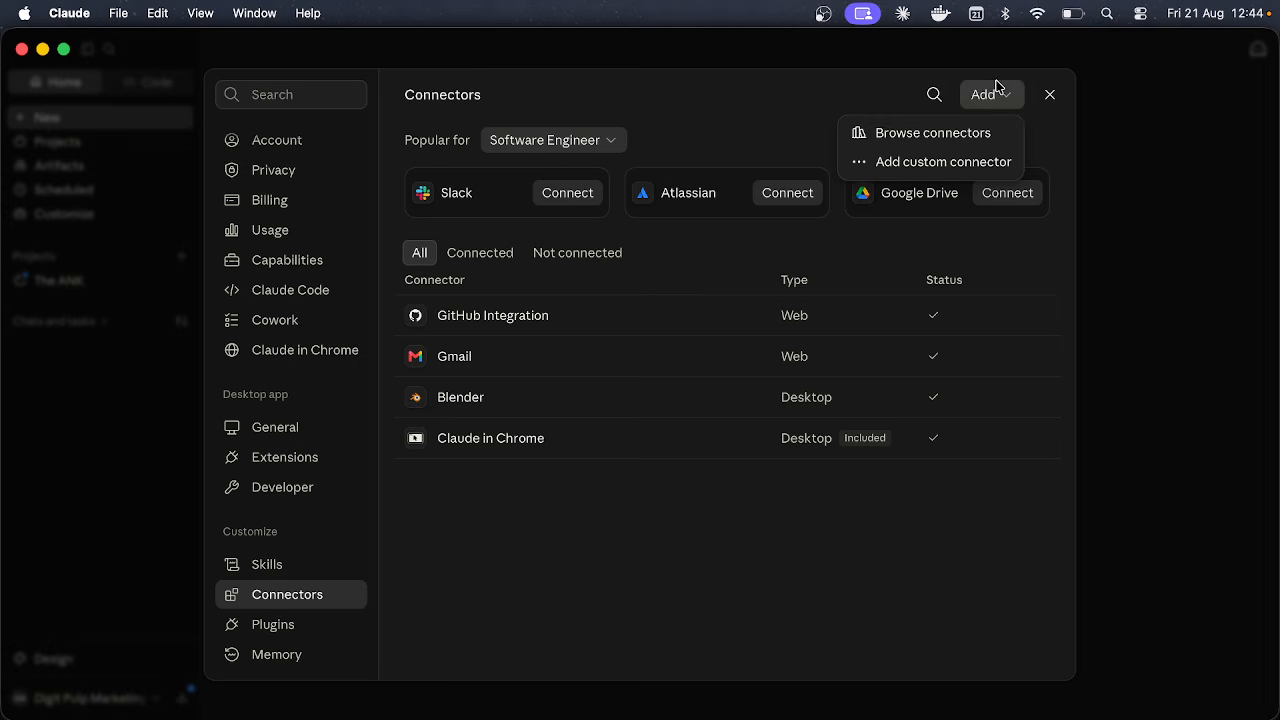
# Step: Browse the connectors directory and add the Google Calendar connector
pyautogui.click(974, 143)
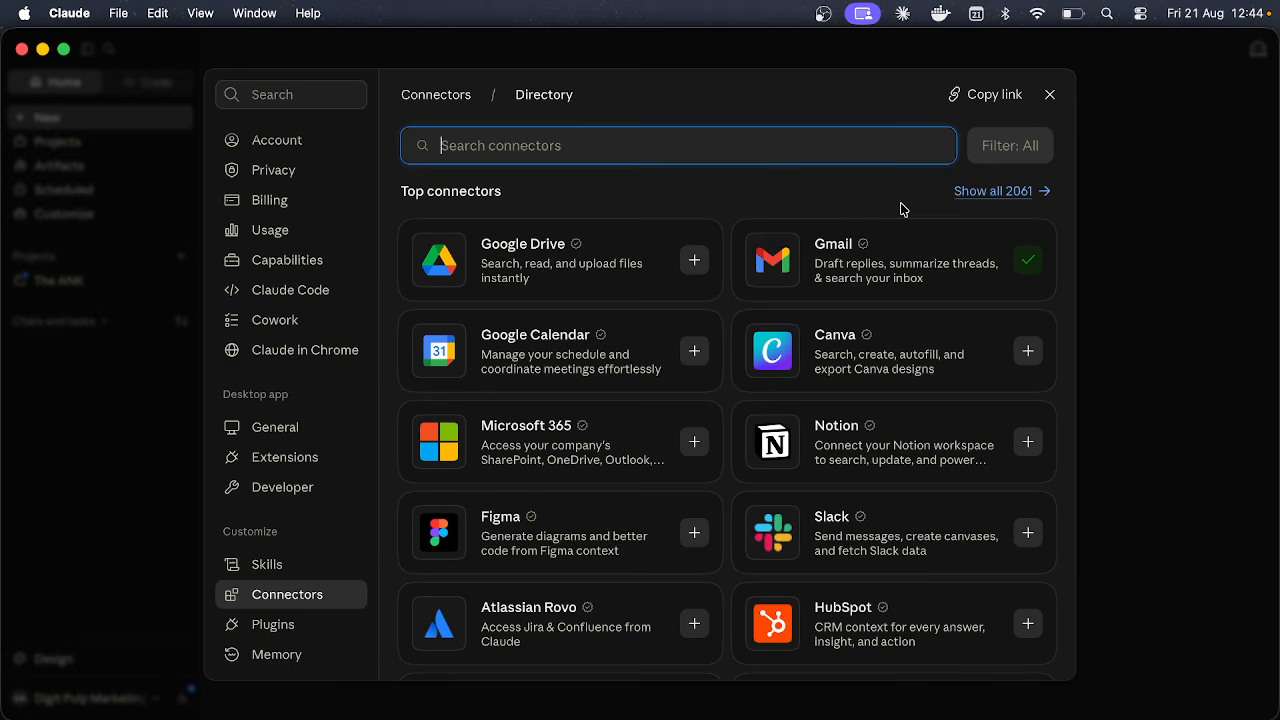
pyautogui.click(797, 211)
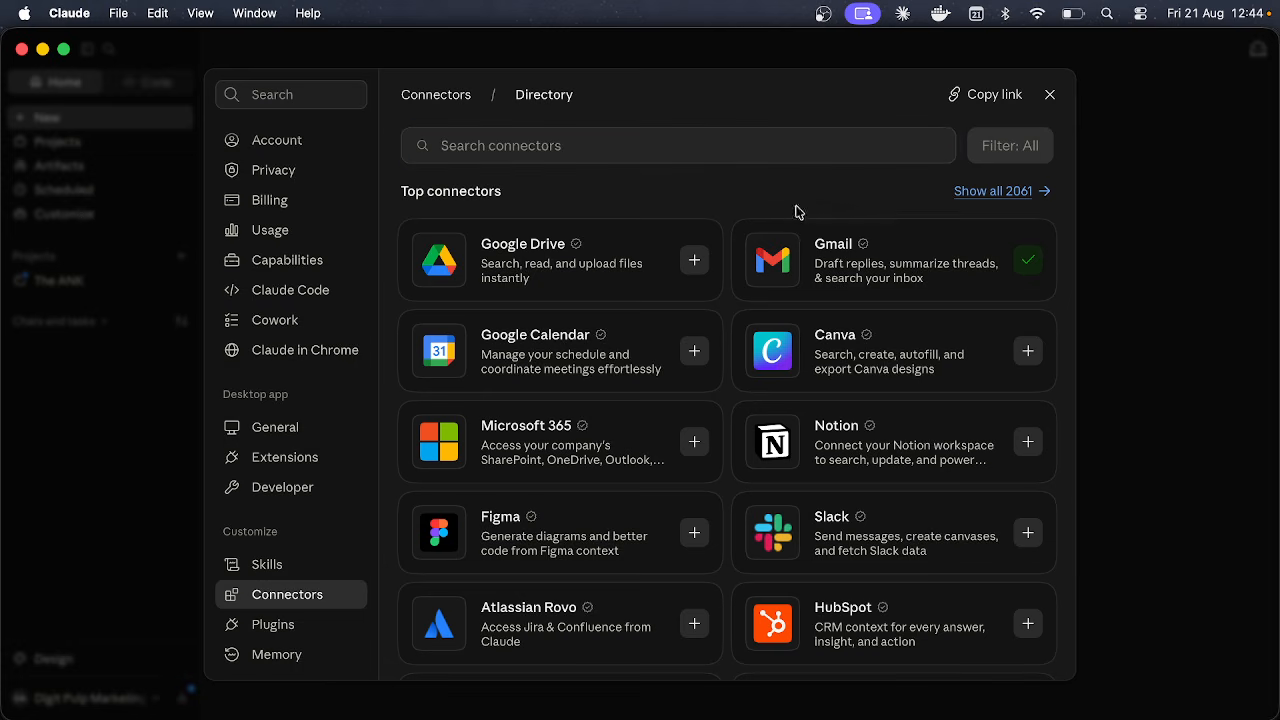
pyautogui.click(694, 348)
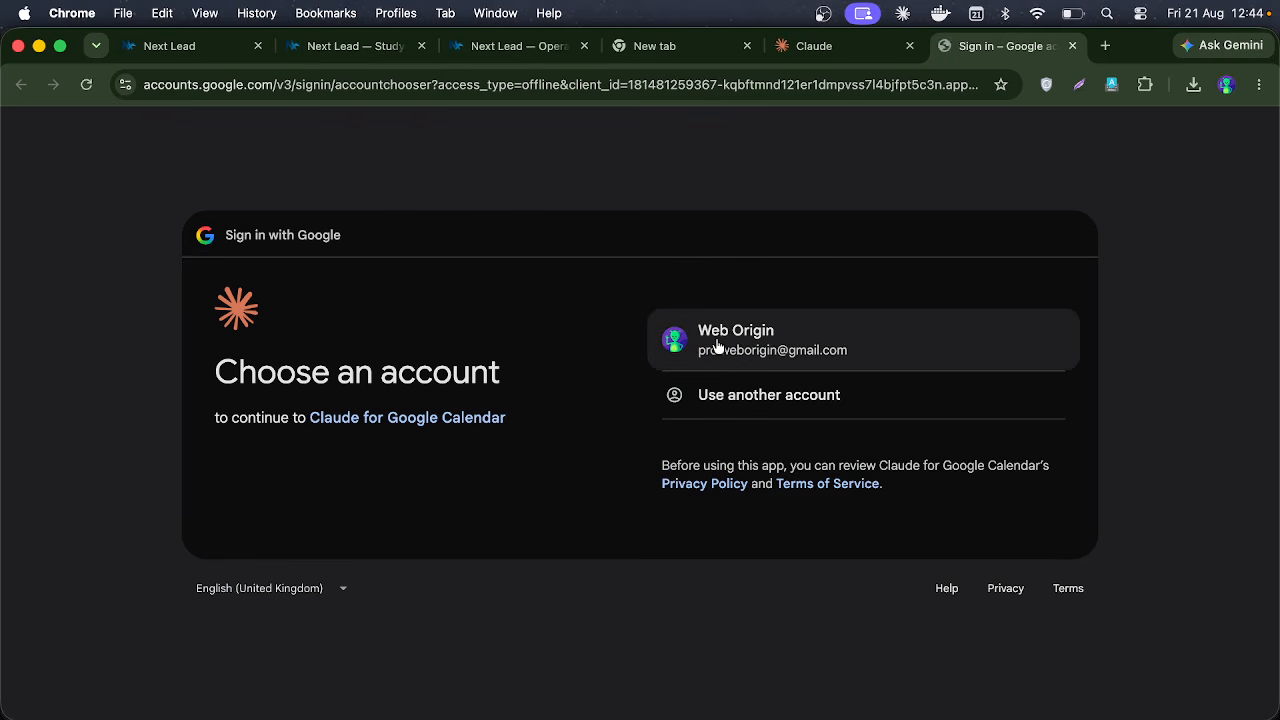
# Step: Sign in with the Google account, grant all three calendar permissions, and hand back to Claude
pyautogui.click(714, 344)
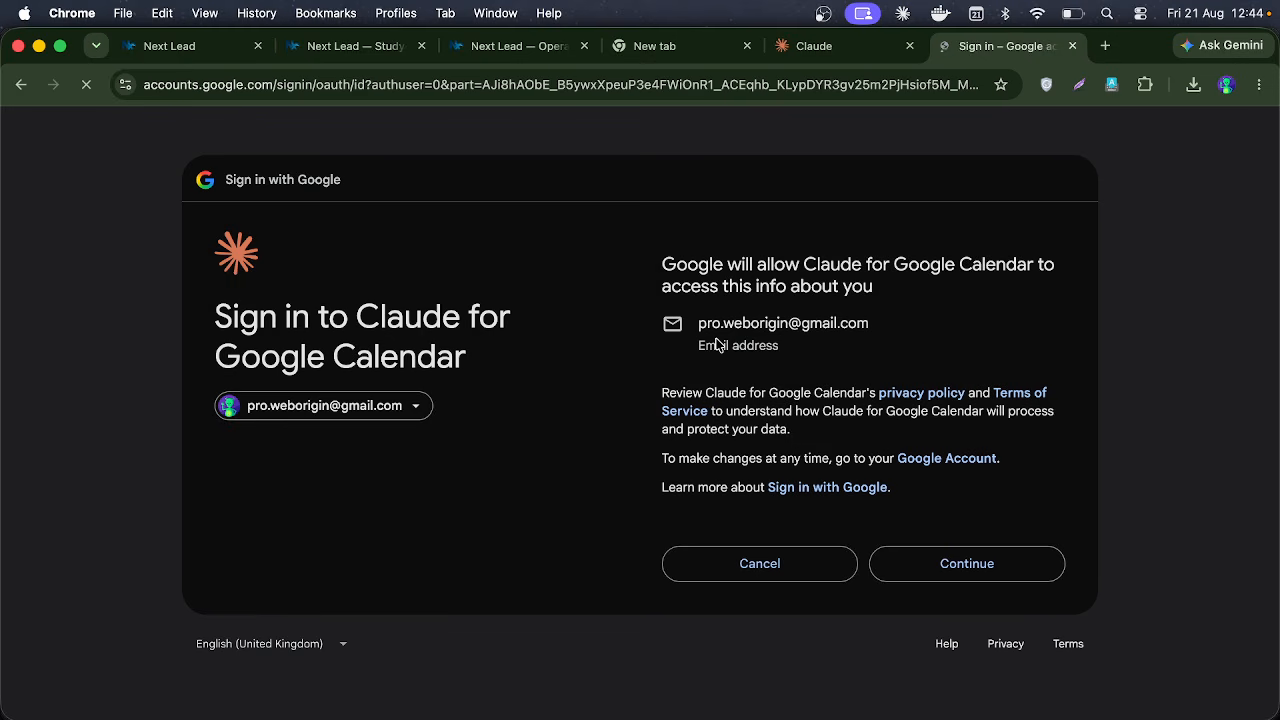
pyautogui.click(980, 565)
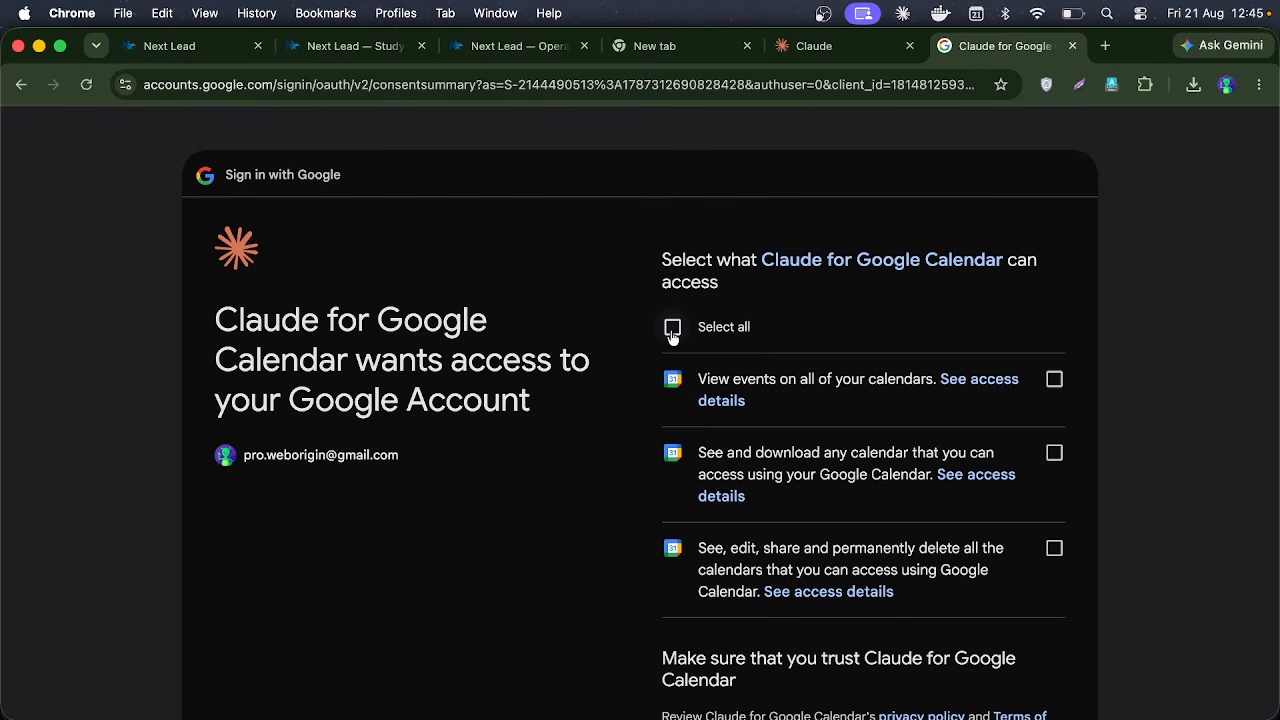
pyautogui.click(672, 327)
pyautogui.scroll(-5, 631, 460)
pyautogui.click(967, 632)
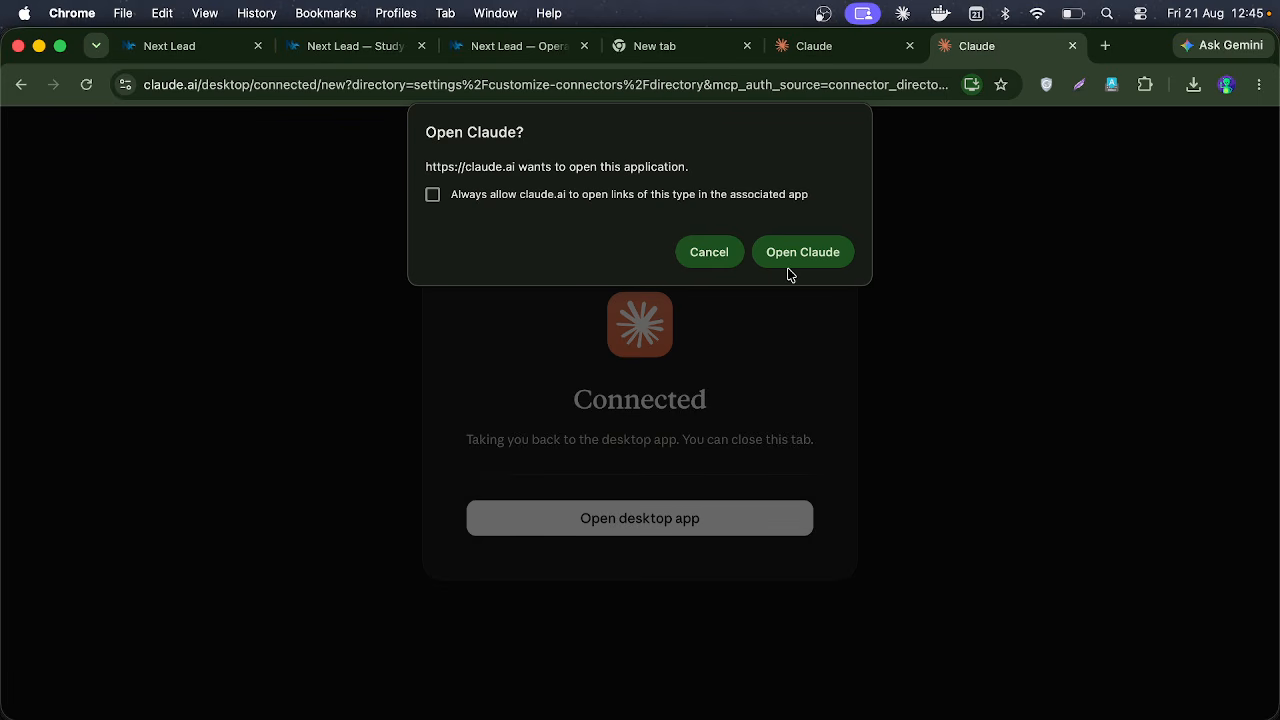
pyautogui.click(787, 265)
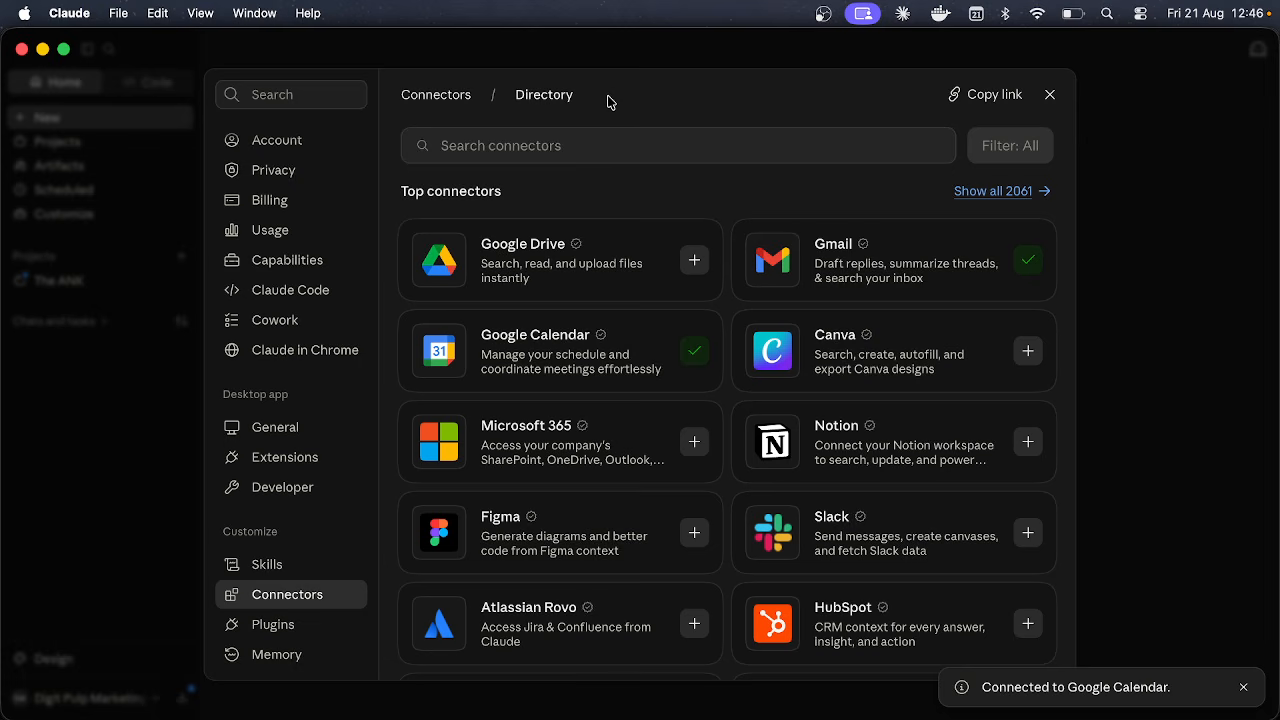
# Step: Close Claude's settings, clear the drafted prompt, and close both leftover Claude tabs in Chrome
pyautogui.click(1049, 94)
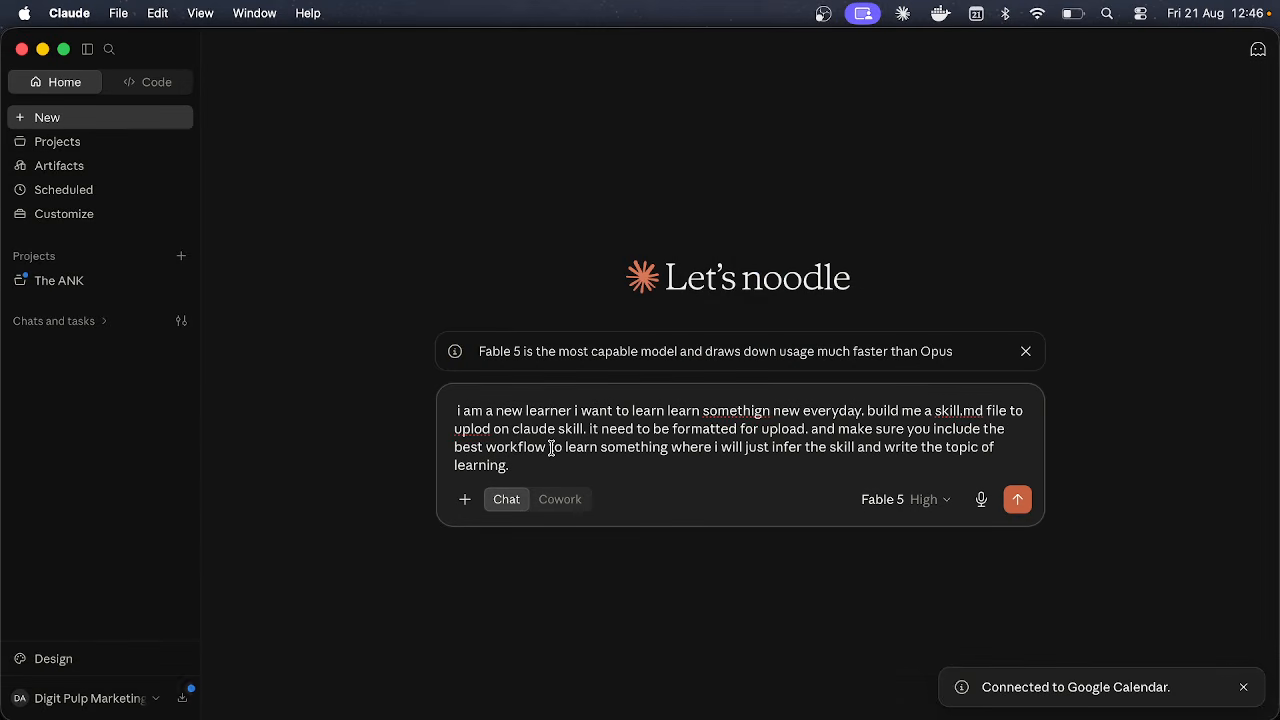
pyautogui.press('super+a')
pyautogui.press('BackSpace')
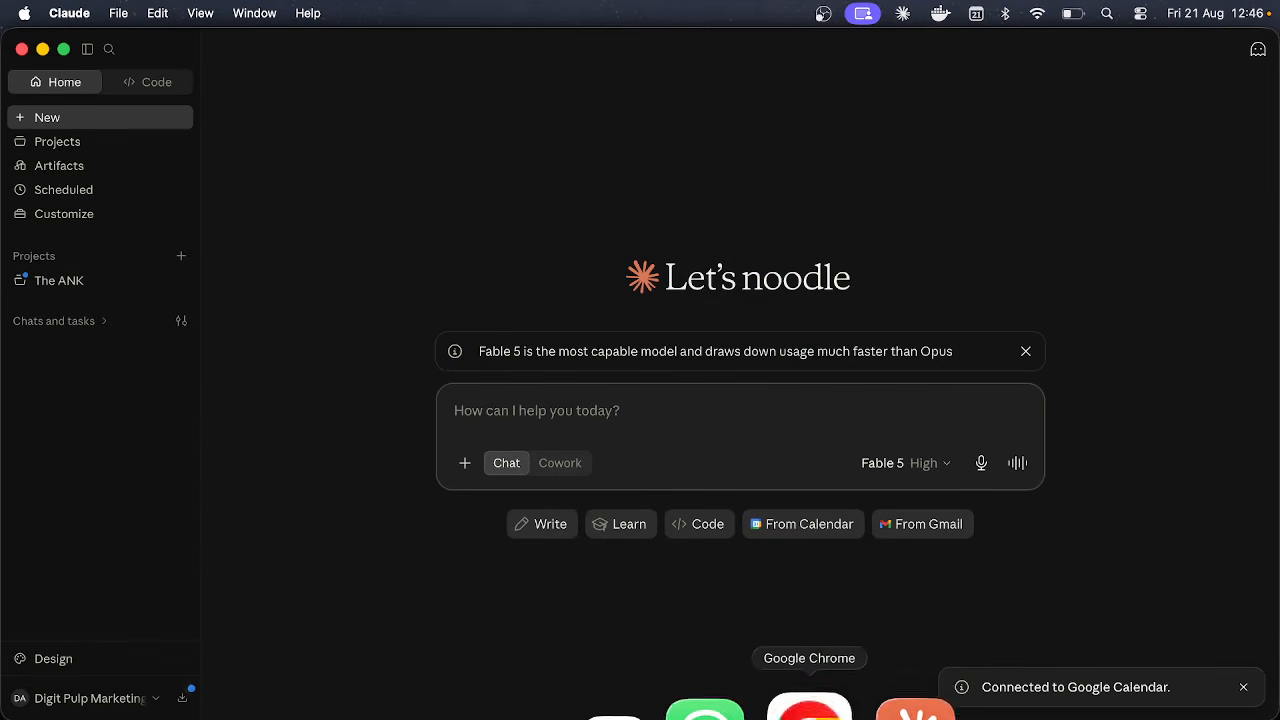
pyautogui.click(819, 712)
pyautogui.click(1072, 46)
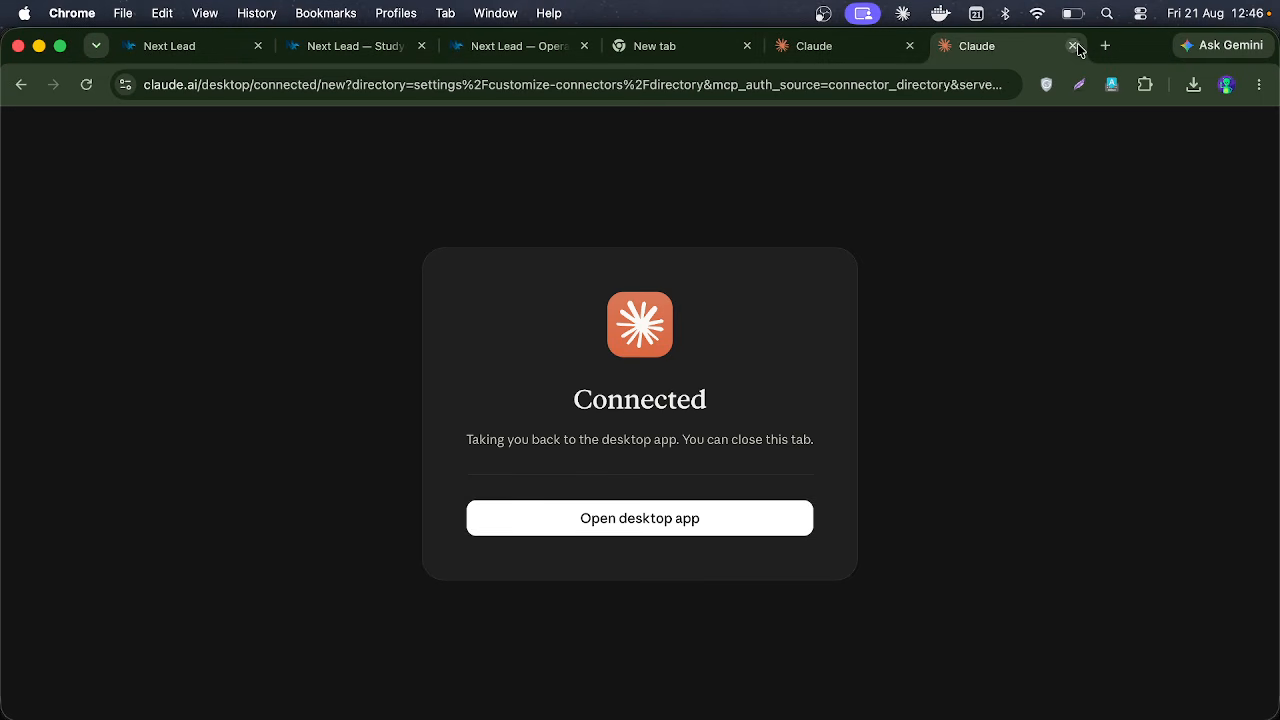
pyautogui.click(1073, 47)
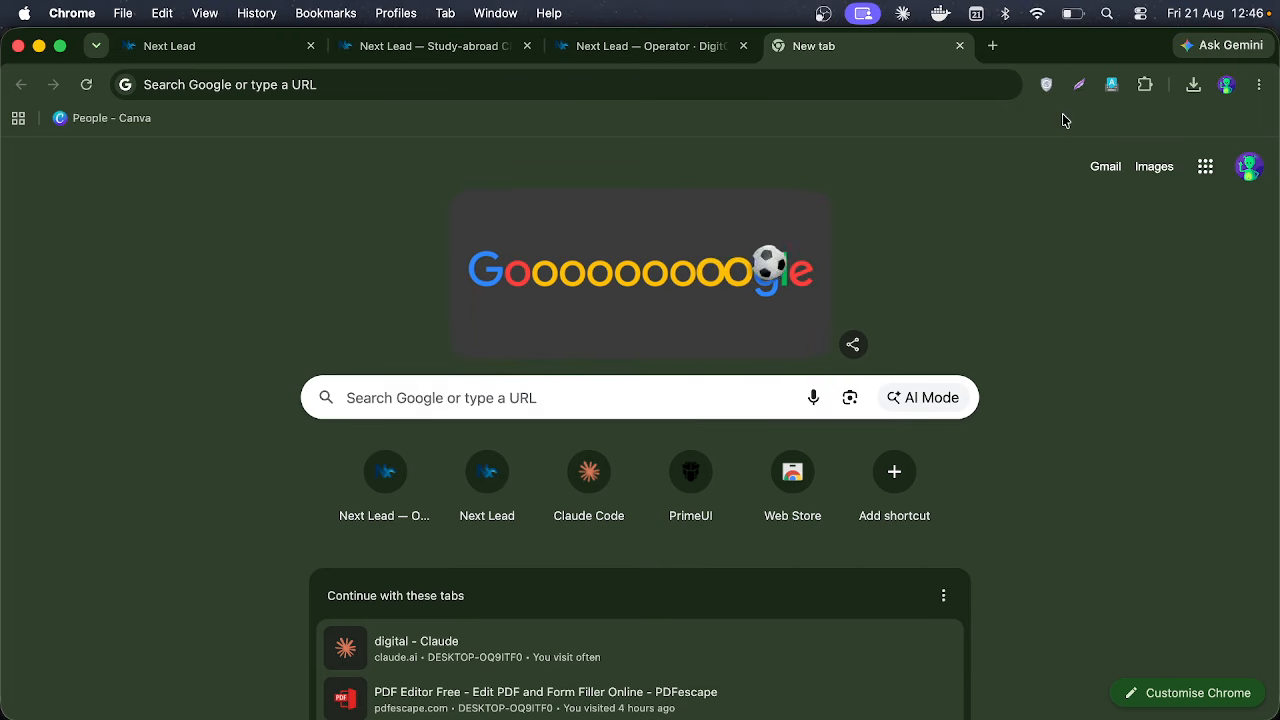
# Step: Open Google Calendar from the Google apps grid, then return to Claude
pyautogui.click(1205, 166)
pyautogui.scroll(-6, 1066, 520)
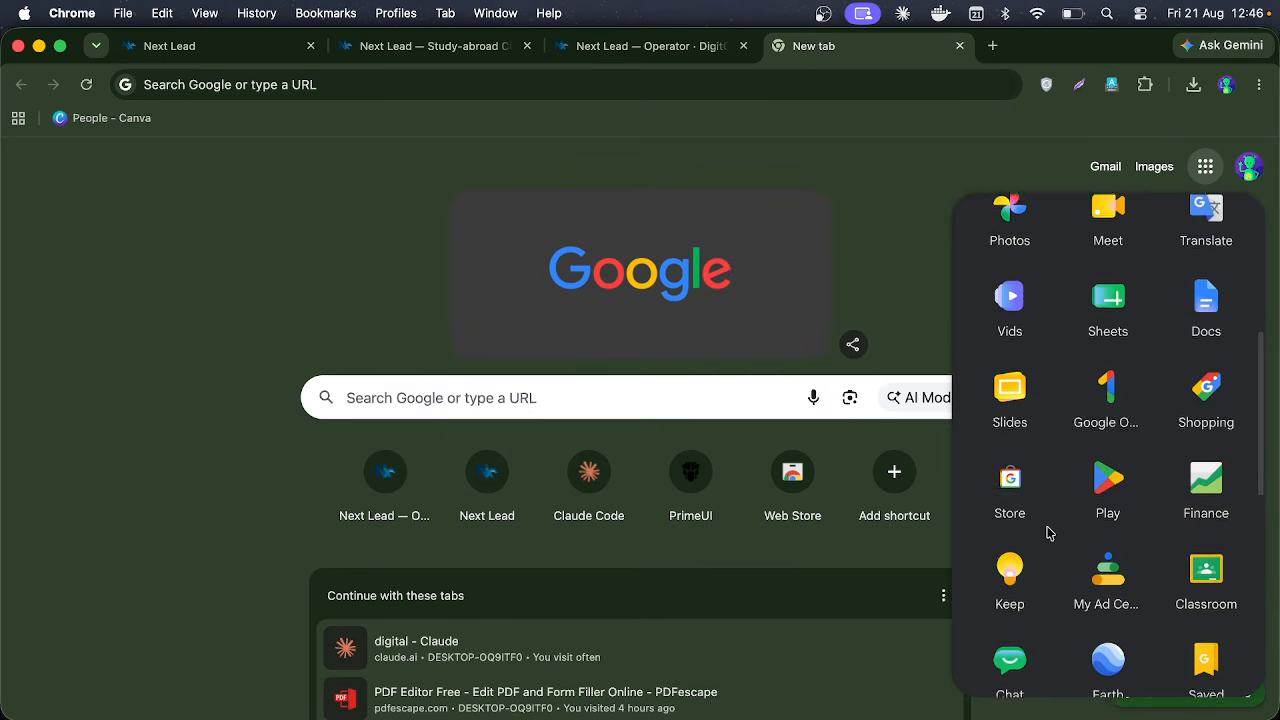
pyautogui.scroll(-5, 1047, 533)
pyautogui.scroll(10, 1100, 400)
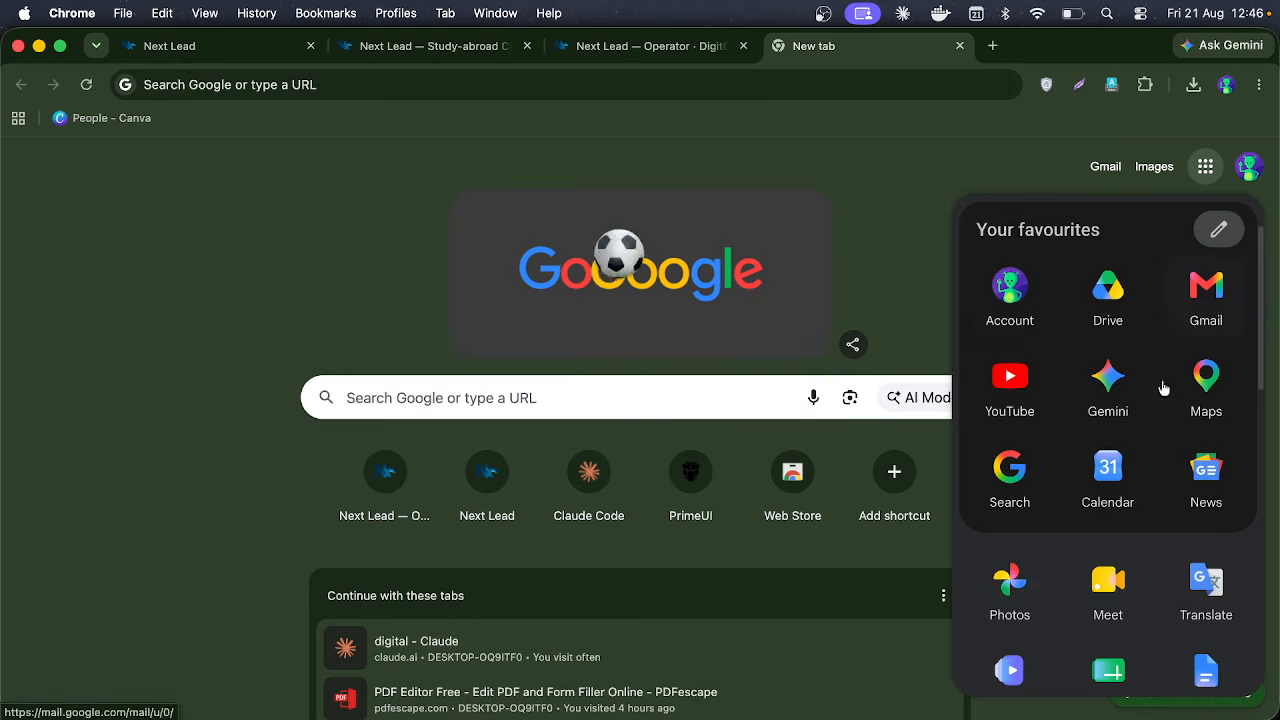
pyautogui.scroll(-1, 1083, 453)
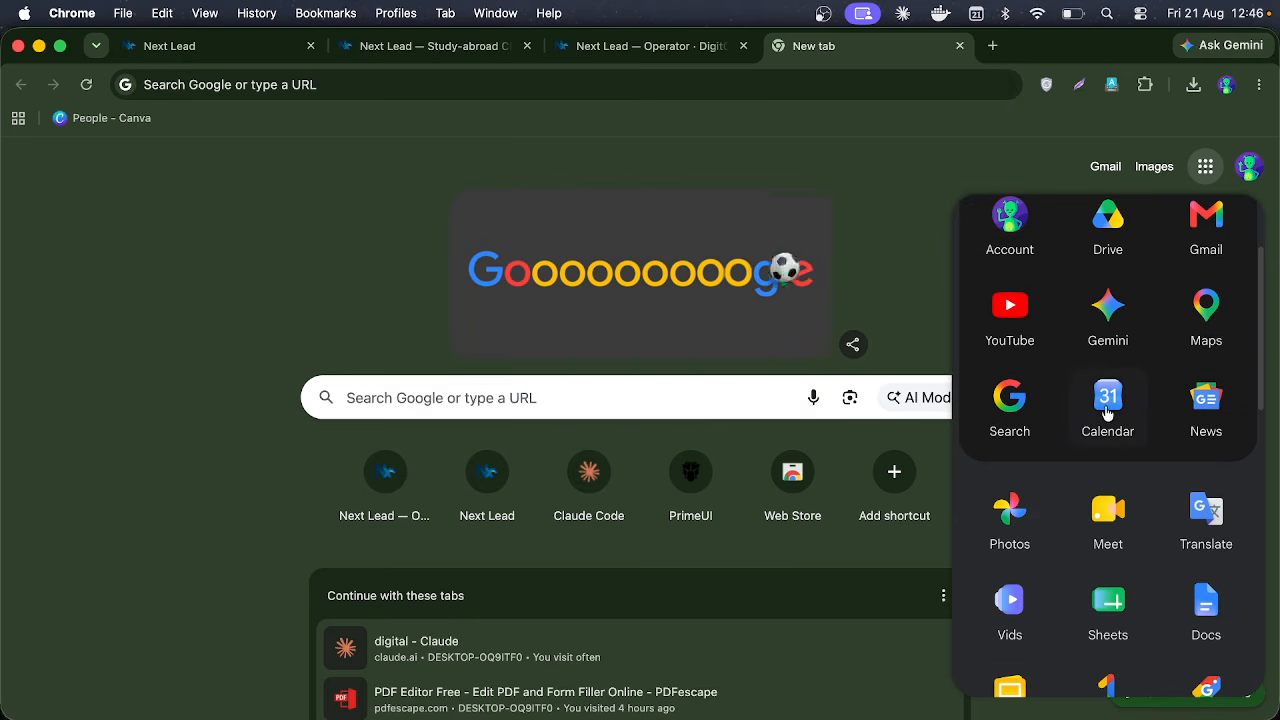
pyautogui.click(1108, 410)
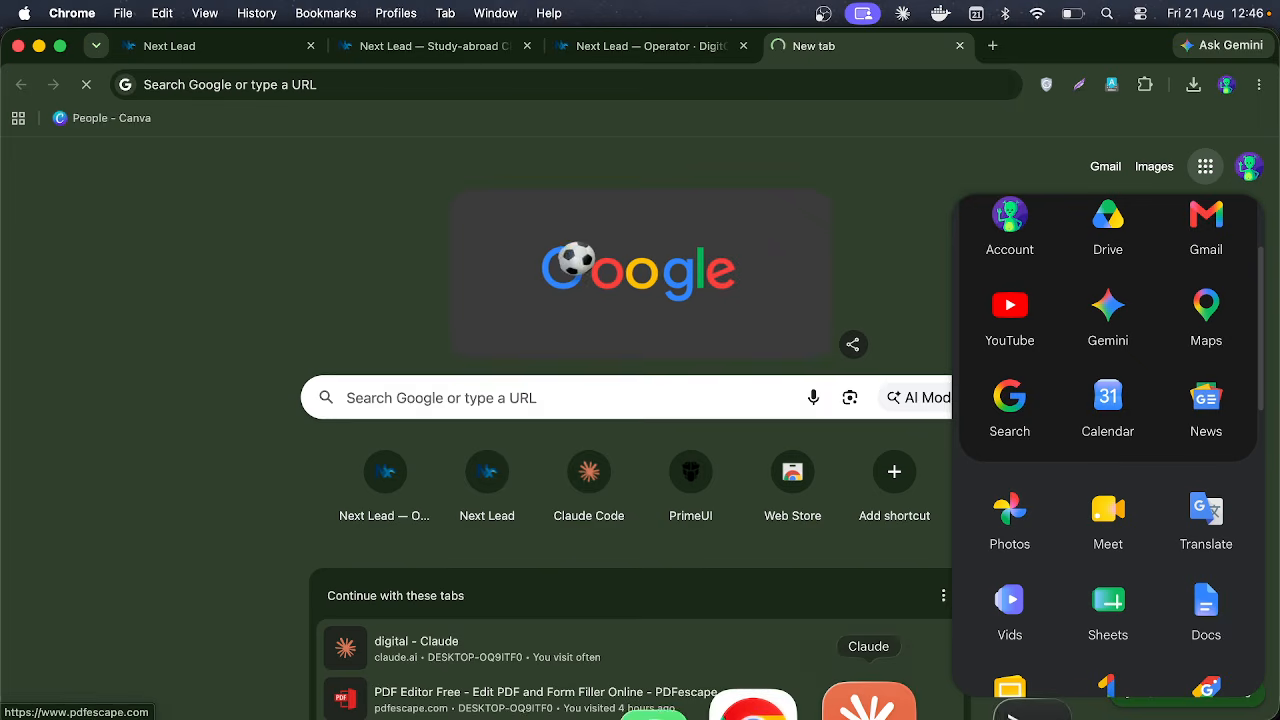
pyautogui.click(866, 700)
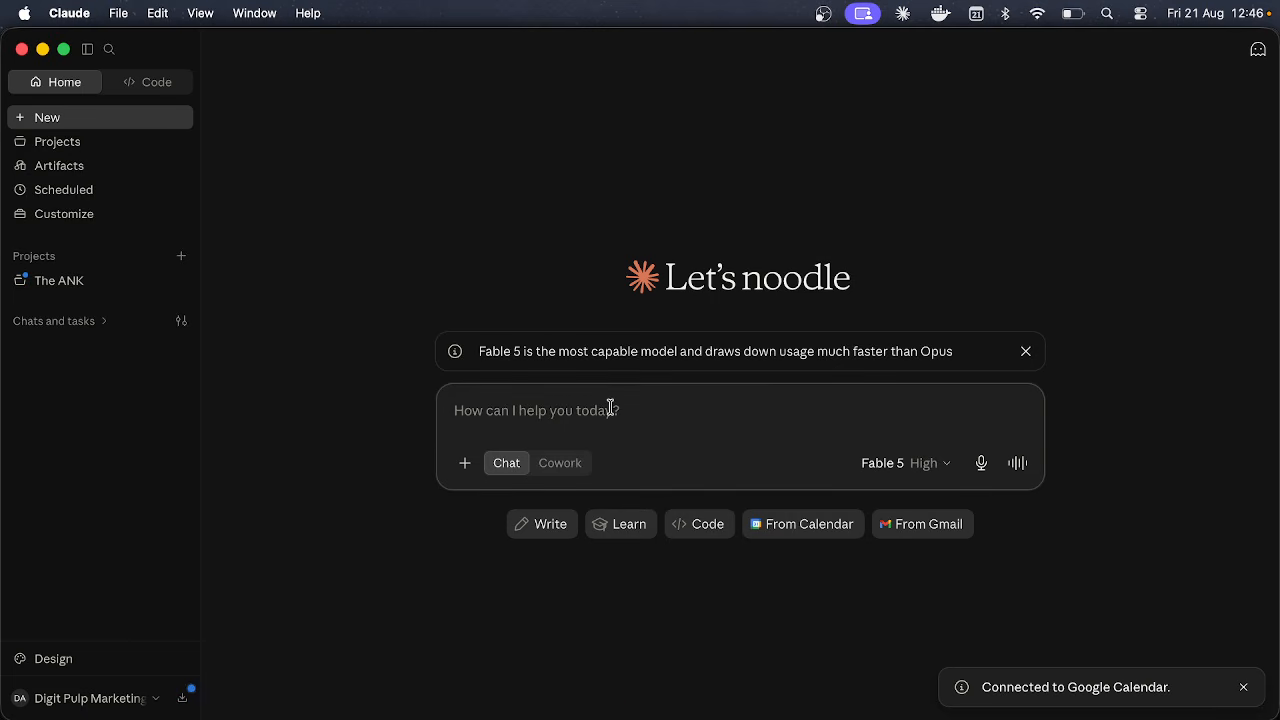
# Step: Replace the English start with a Bengali-transliterated request to schedule tomorrow's 1 pm software-company meeting
pyautogui.write('can y')
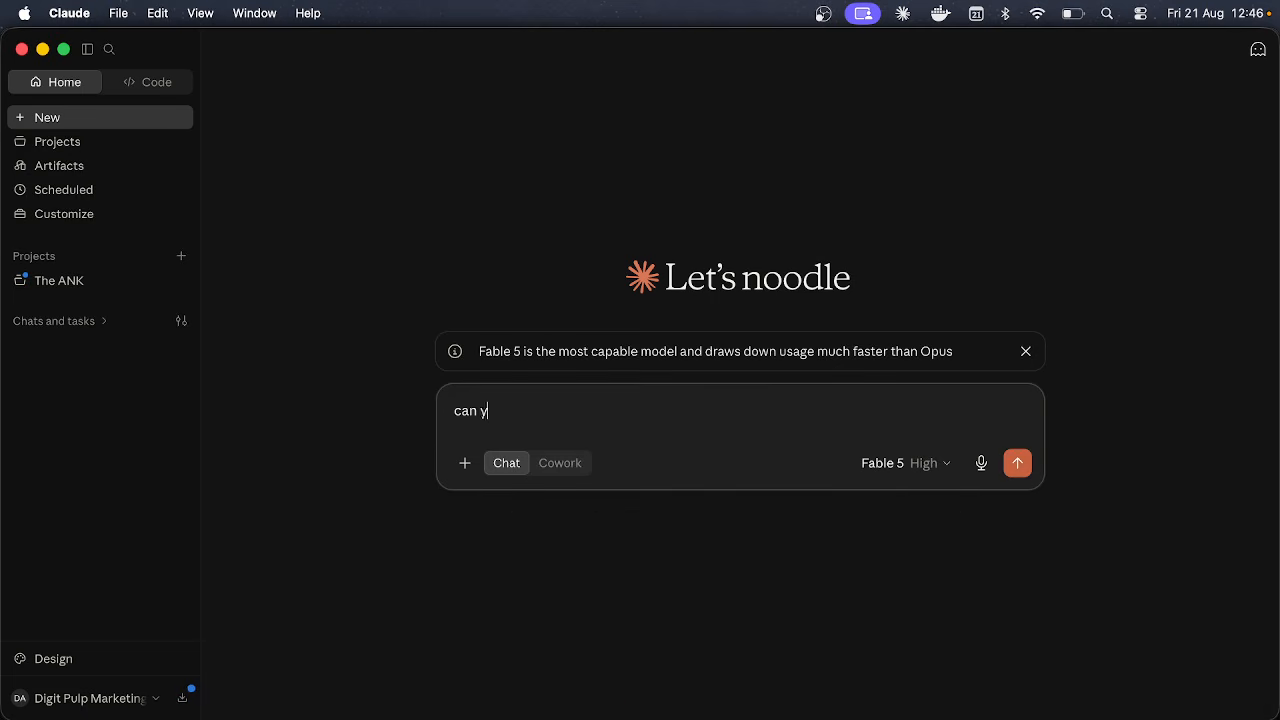
pyautogui.write('ou please')
pyautogui.press('super+a')
pyautogui.press('BackSpace')
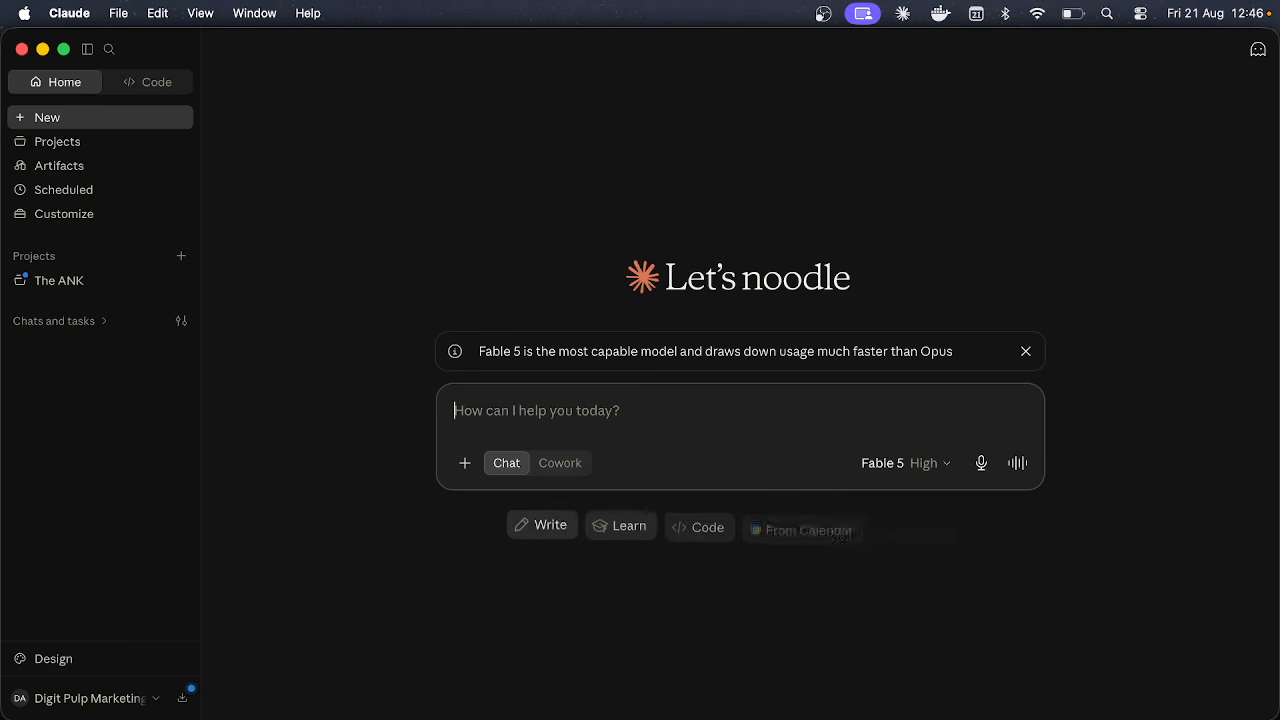
pyautogui.write('amar')
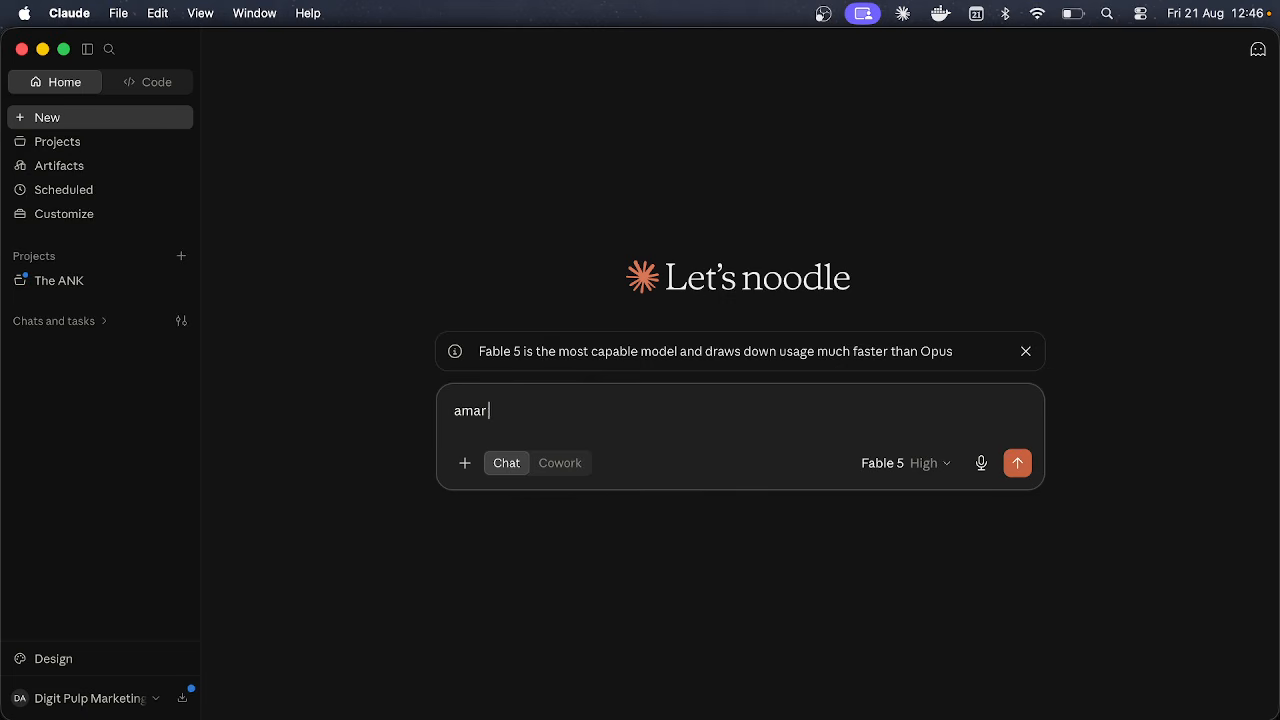
pyautogui.write(' kalke ')
pyautogui.write(' agamika')
pyautogui.write('l dupur 1')
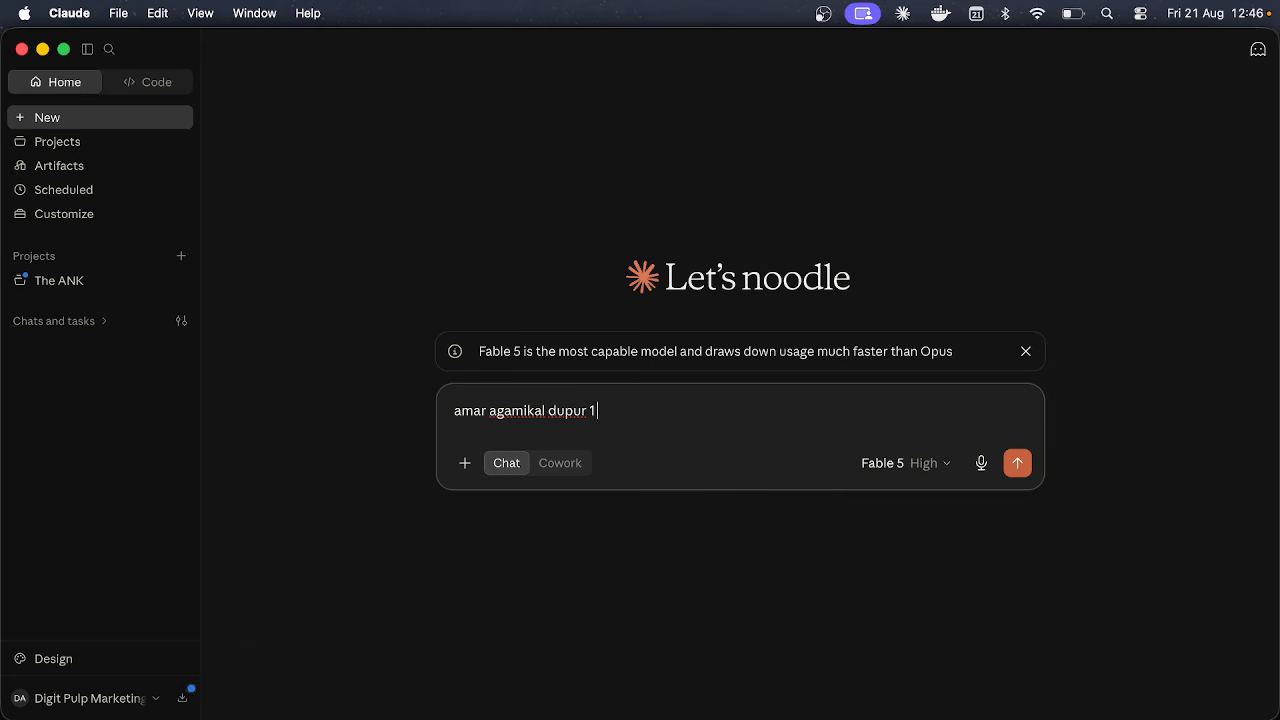
pyautogui.write(' tay ekta sofware company er')
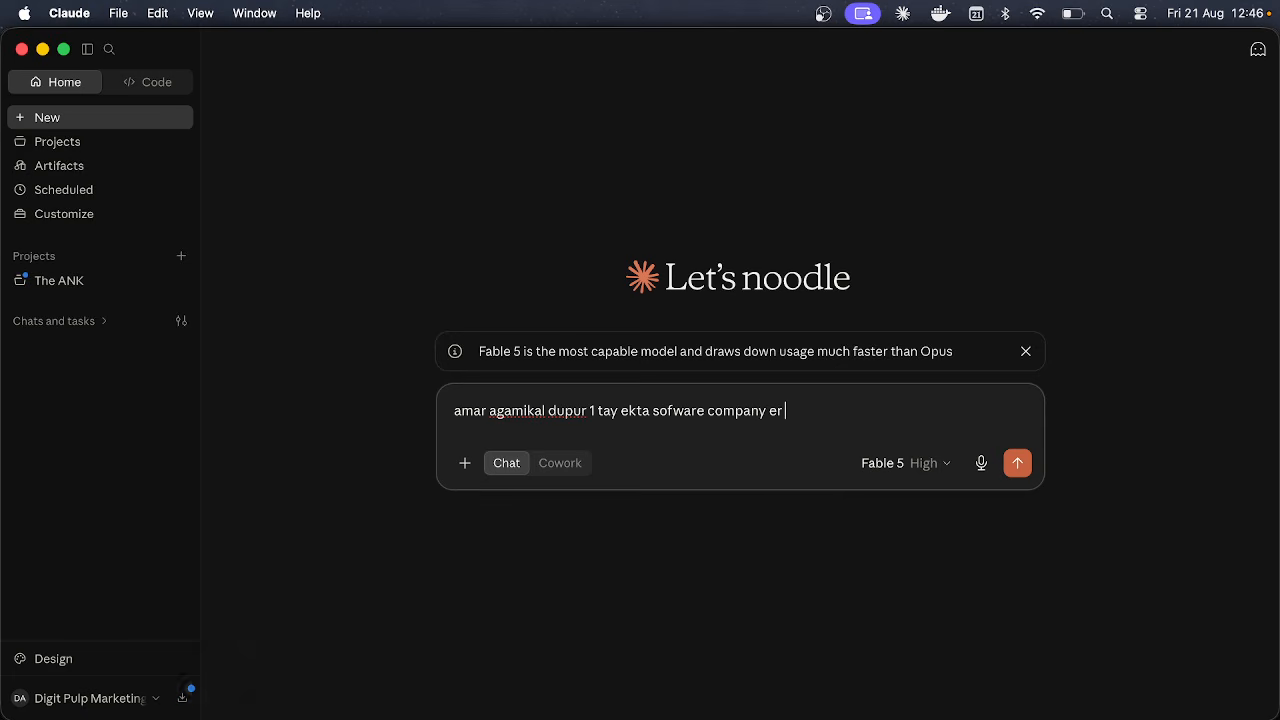
pyautogui.write(' sathe meeting')
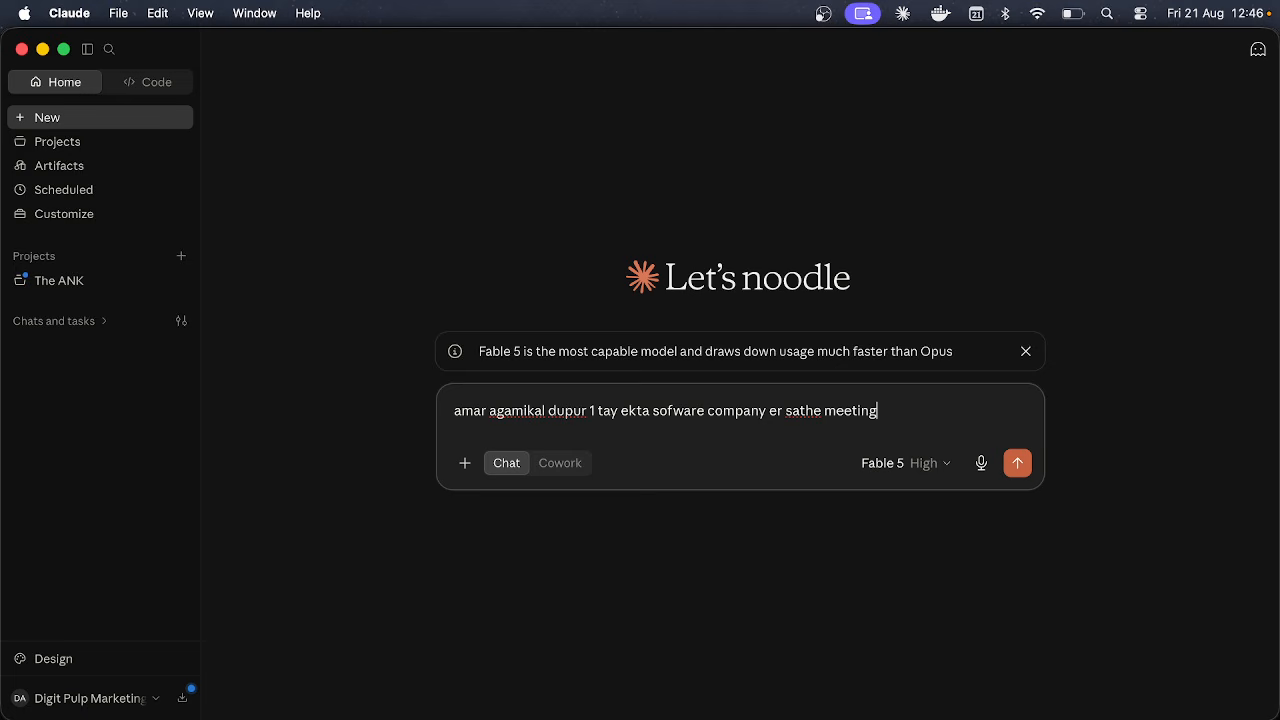
pyautogui.write(' ase api')
pyautogui.press('BackSpace')
pyautogui.press('BackSpace')
pyautogui.write('mar ei meeting')
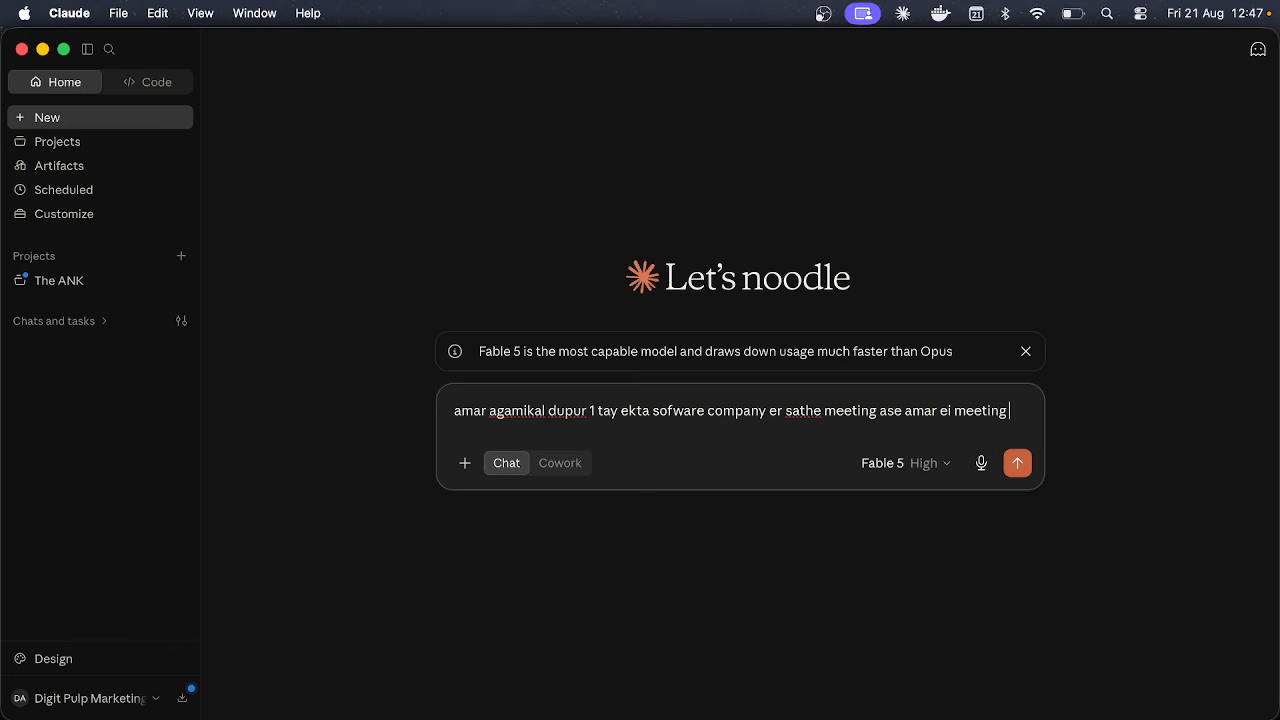
pyautogui.write(' google calendar e')
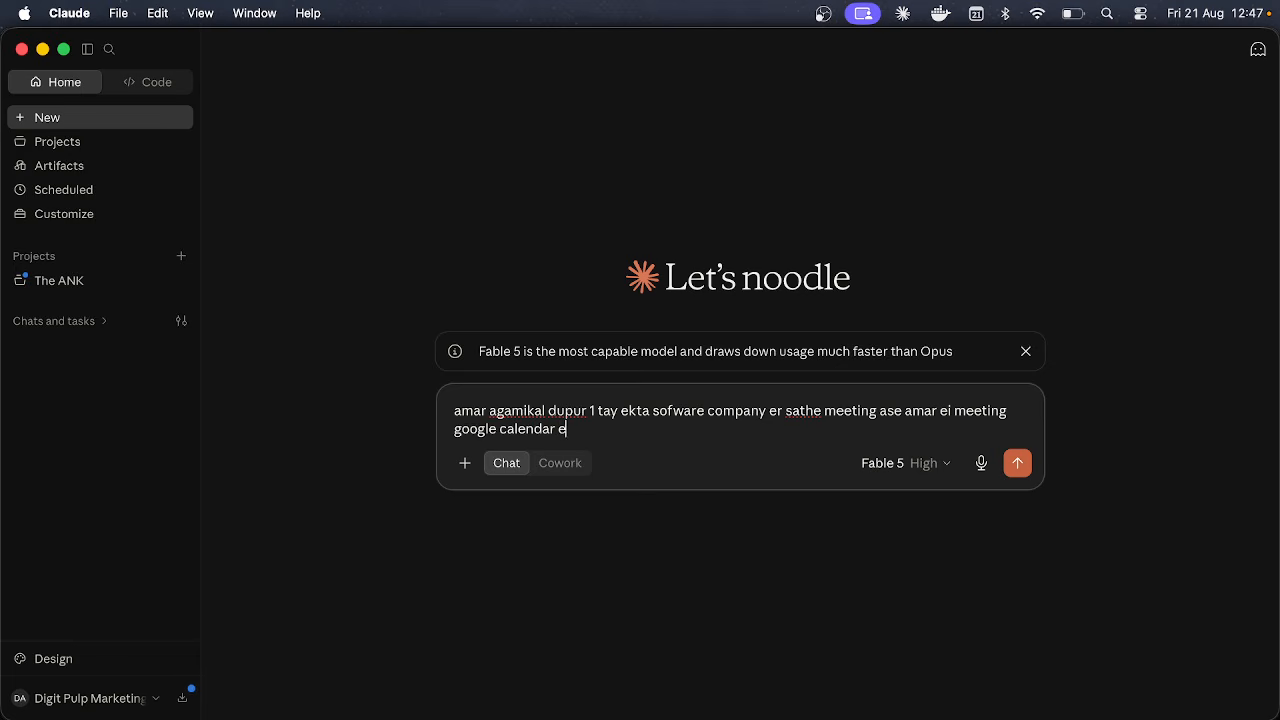
pyautogui.write(' scedele kore dao.')
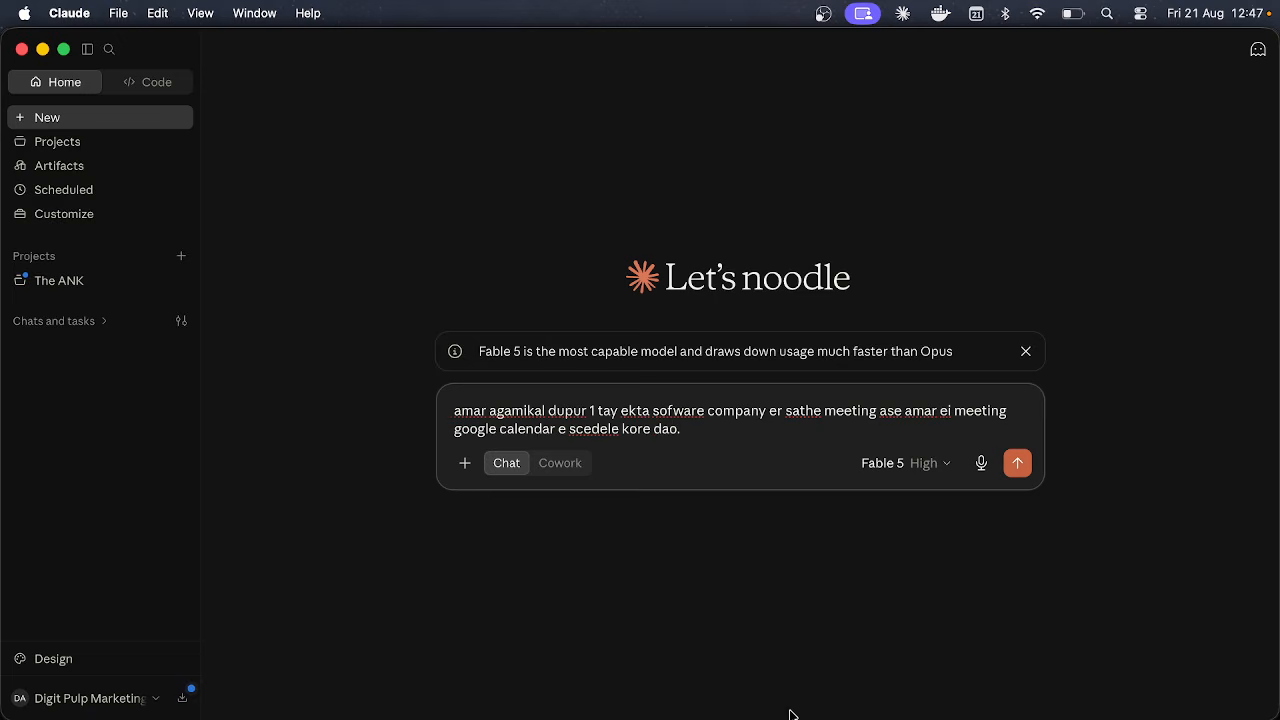
# Step: Clear Google Calendar's welcome message, decline dark mode keeping the light theme, then switch back to Claude
pyautogui.click(822, 706)
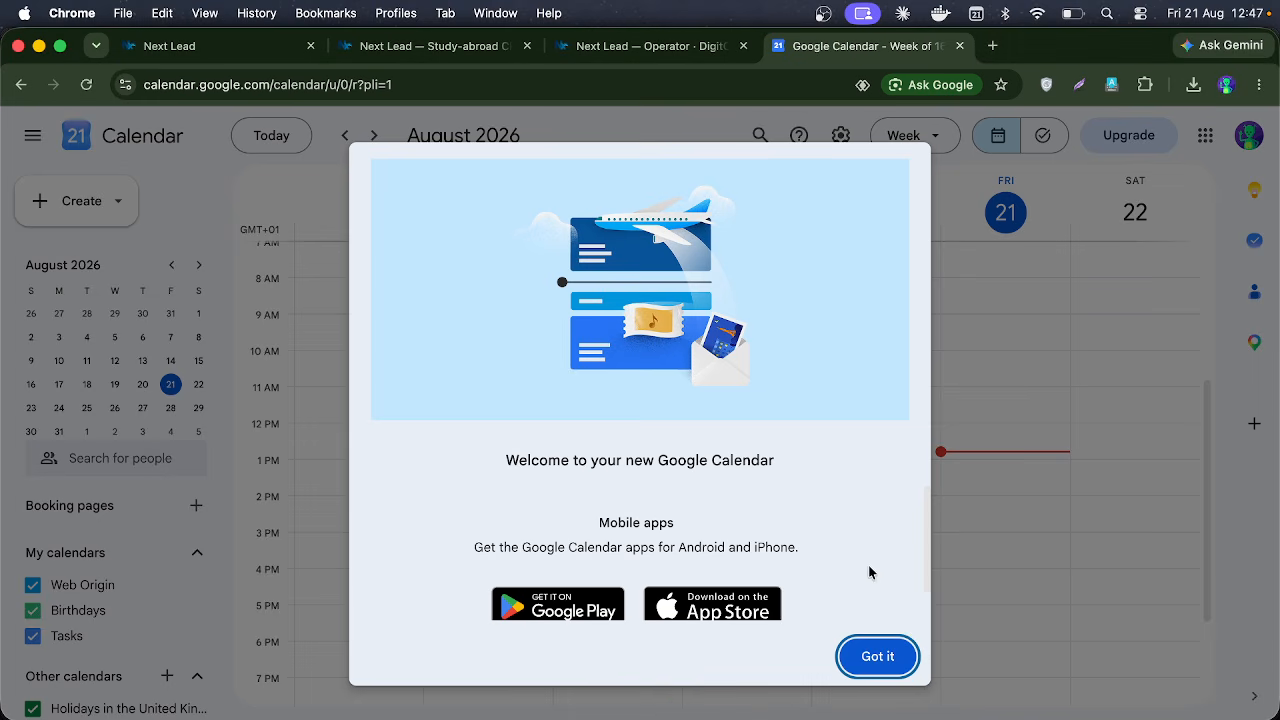
pyautogui.click(877, 655)
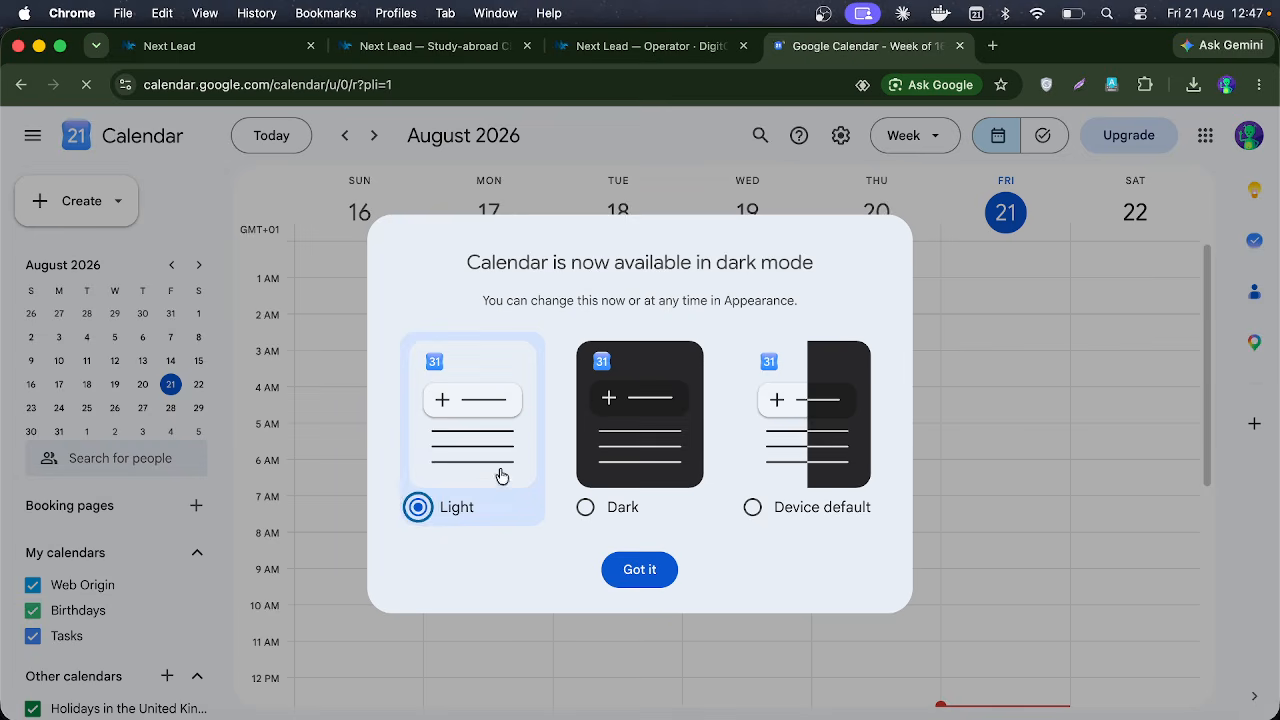
pyautogui.click(652, 572)
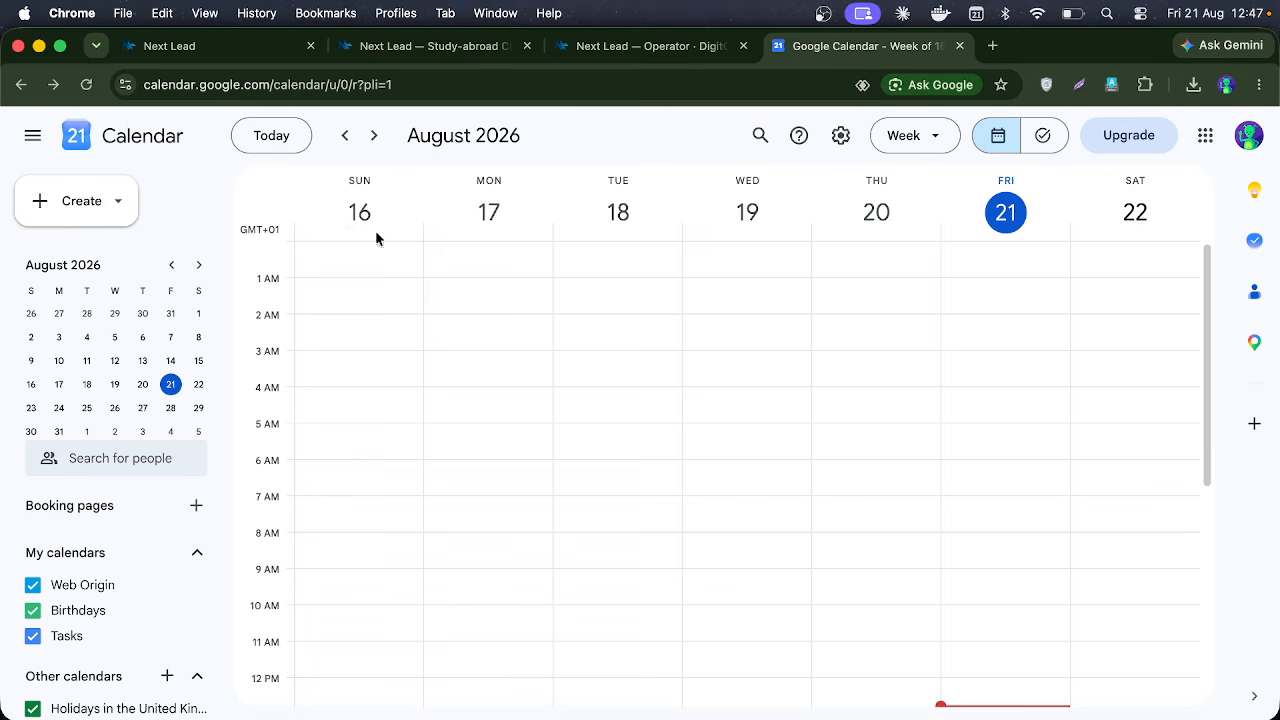
pyautogui.hscroll(-2, 353, 270)
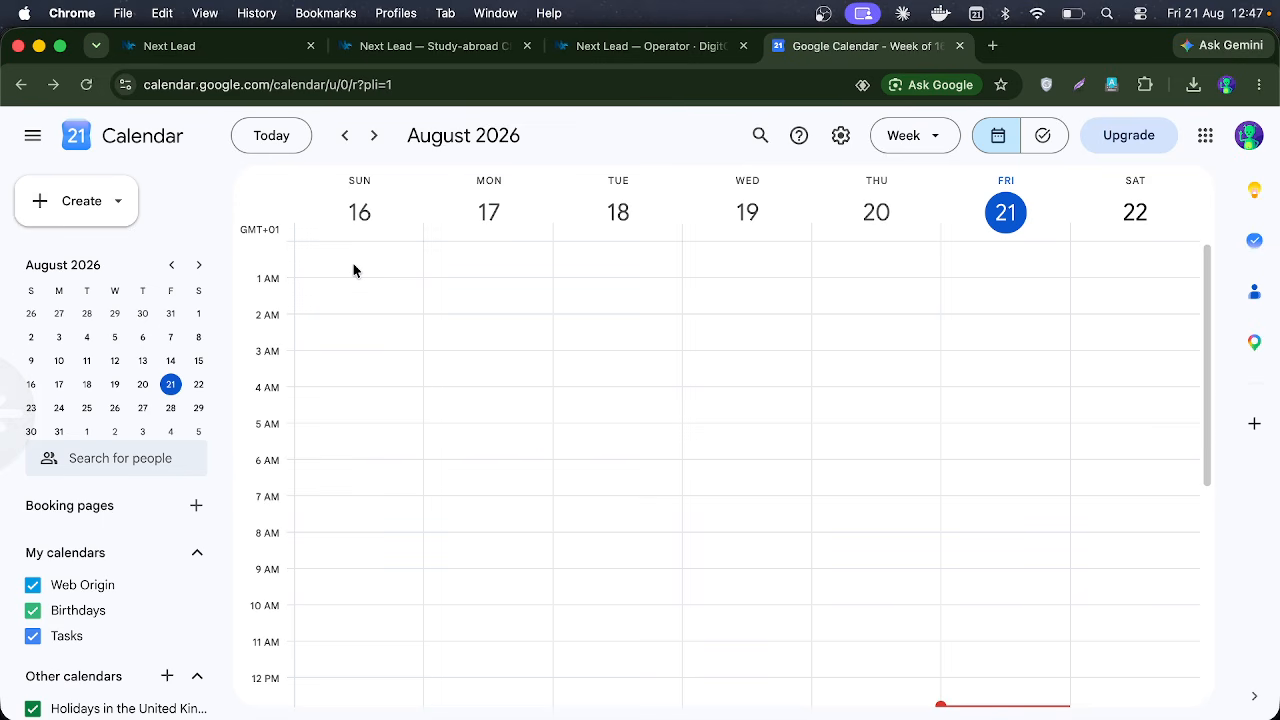
pyautogui.hscroll(2, 1021, 322)
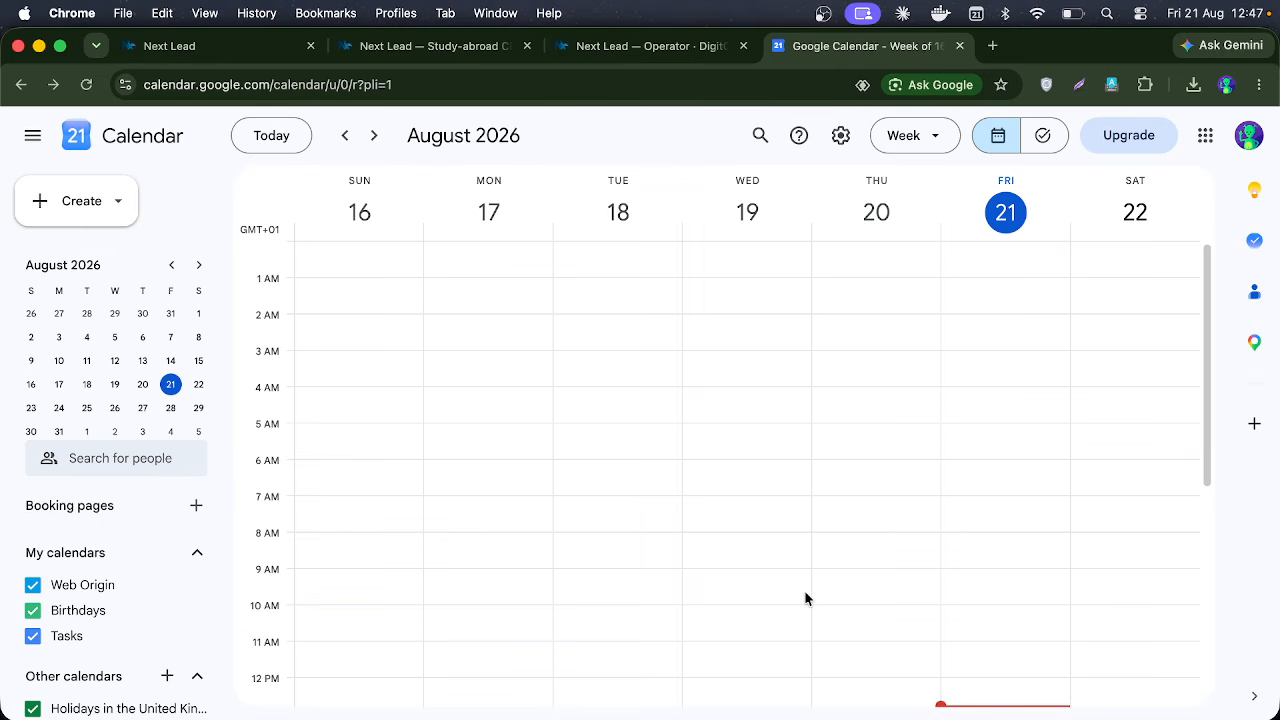
pyautogui.click(871, 708)
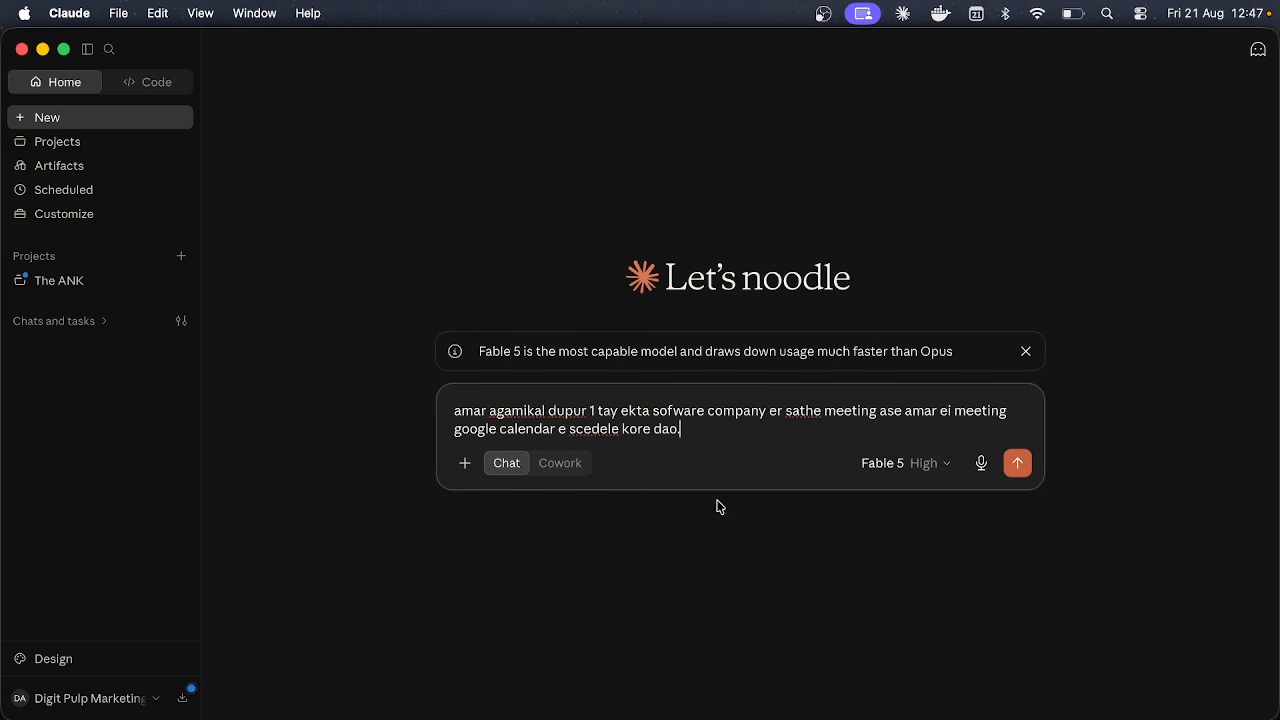
# Step: Send the scheduling request and allow Claude once to create the 22 August 1–2 pm event
pyautogui.click(1018, 463)
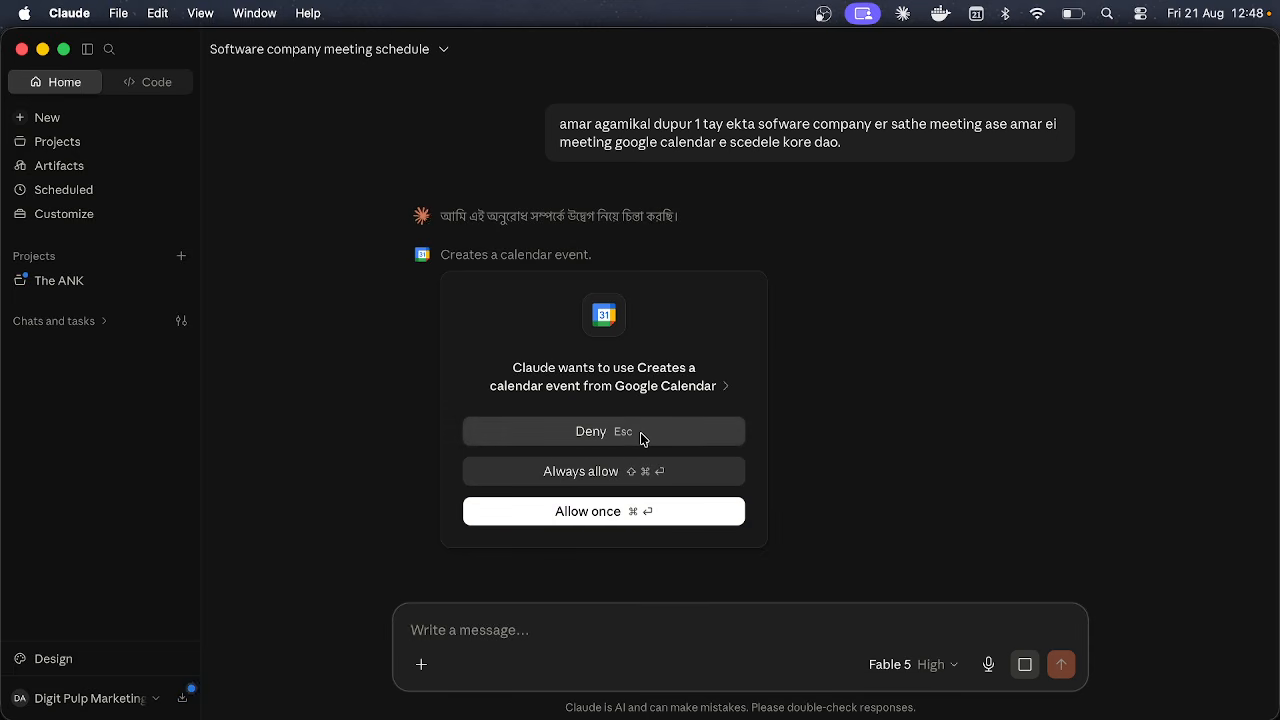
pyautogui.click(632, 518)
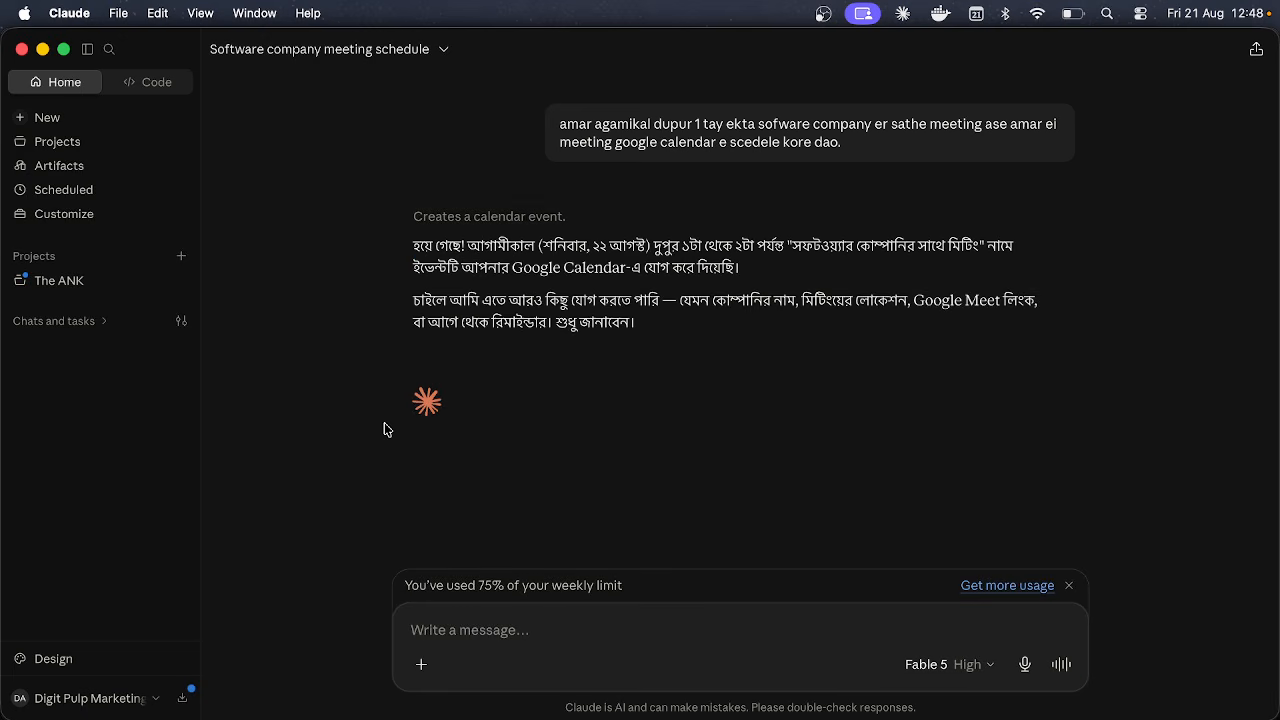
pyautogui.moveTo(413, 245); pyautogui.dragTo(762, 303)
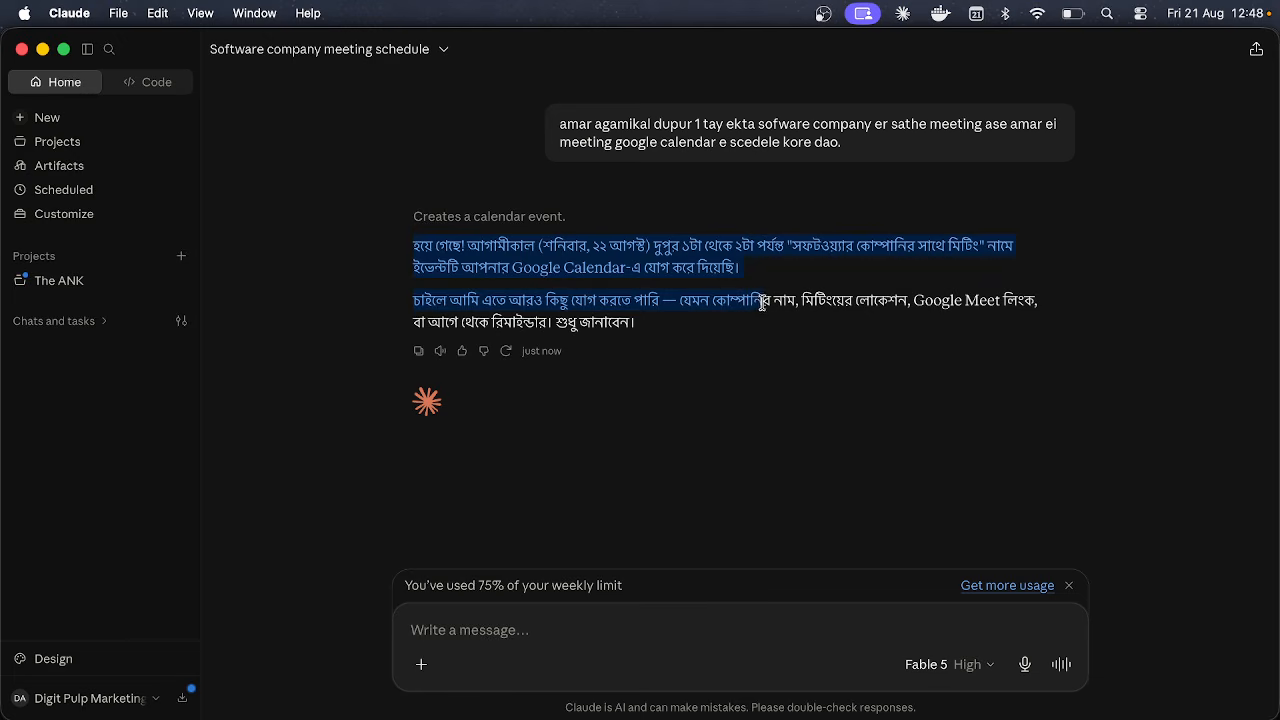
pyautogui.click(718, 291)
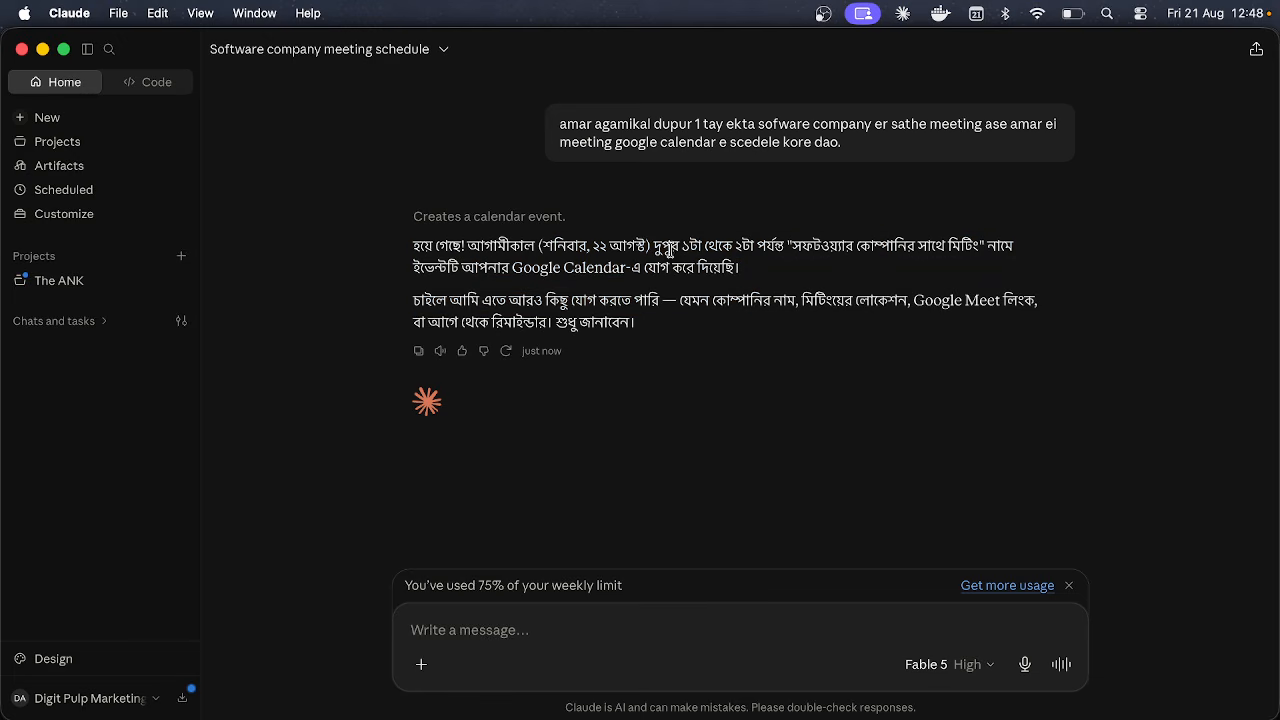
# Step: Highlight the meeting time in Claude's confirmation reply, then bring up Google Calendar in Chrome
pyautogui.moveTo(657, 246); pyautogui.dragTo(960, 250)
pyautogui.moveTo(604, 268); pyautogui.dragTo(757, 287)
pyautogui.click(757, 287)
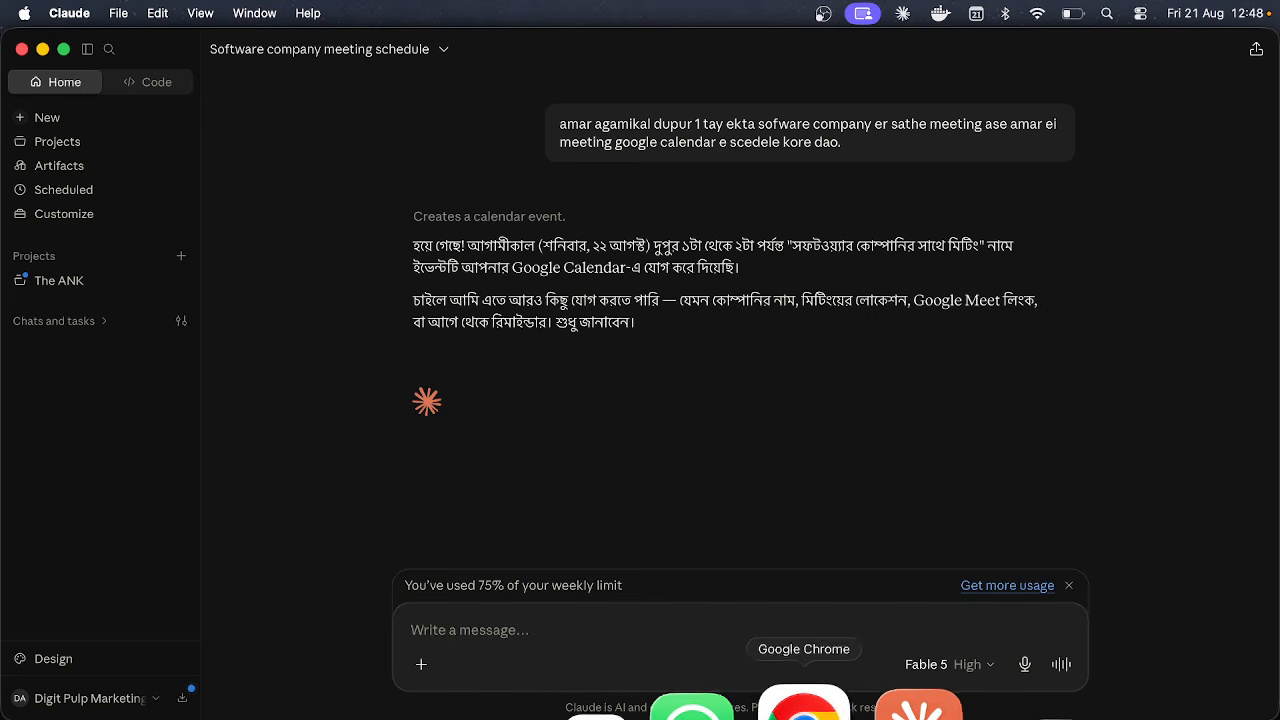
pyautogui.click(806, 708)
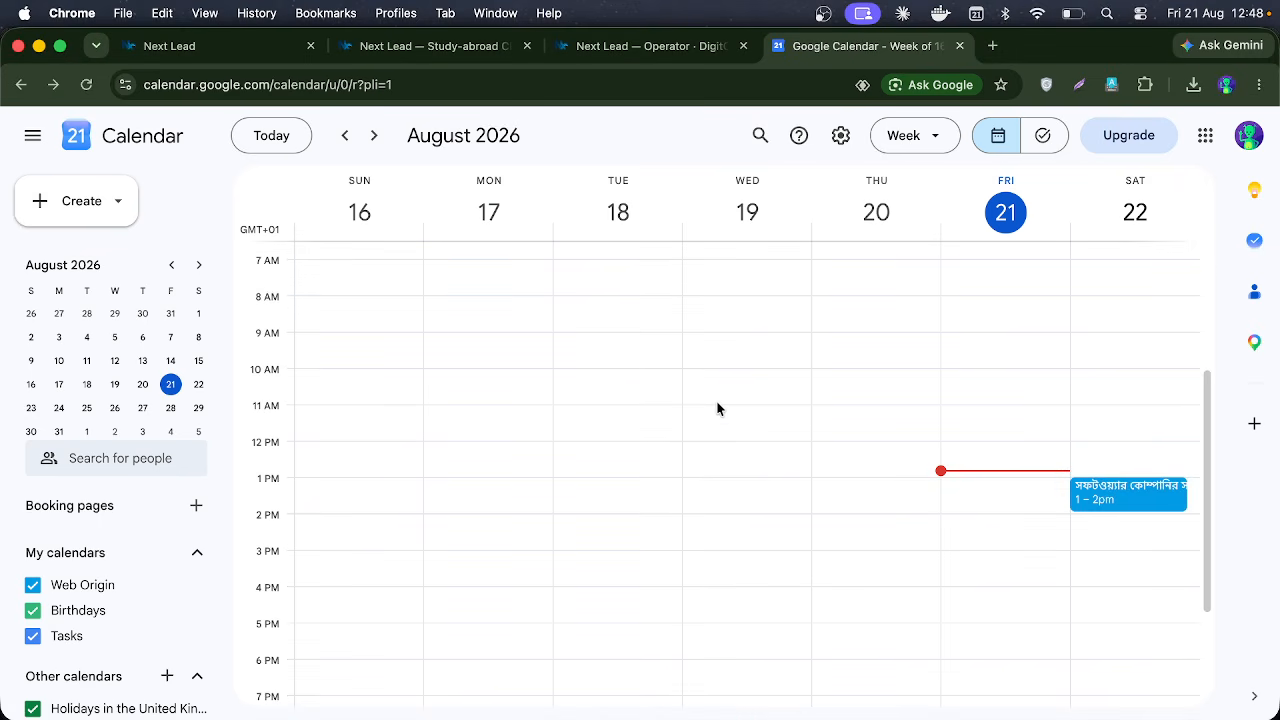
# Step: Inspect the Saturday 22 August 1–2 pm meeting's details in Calendar, then return to Claude
pyautogui.click(1115, 493)
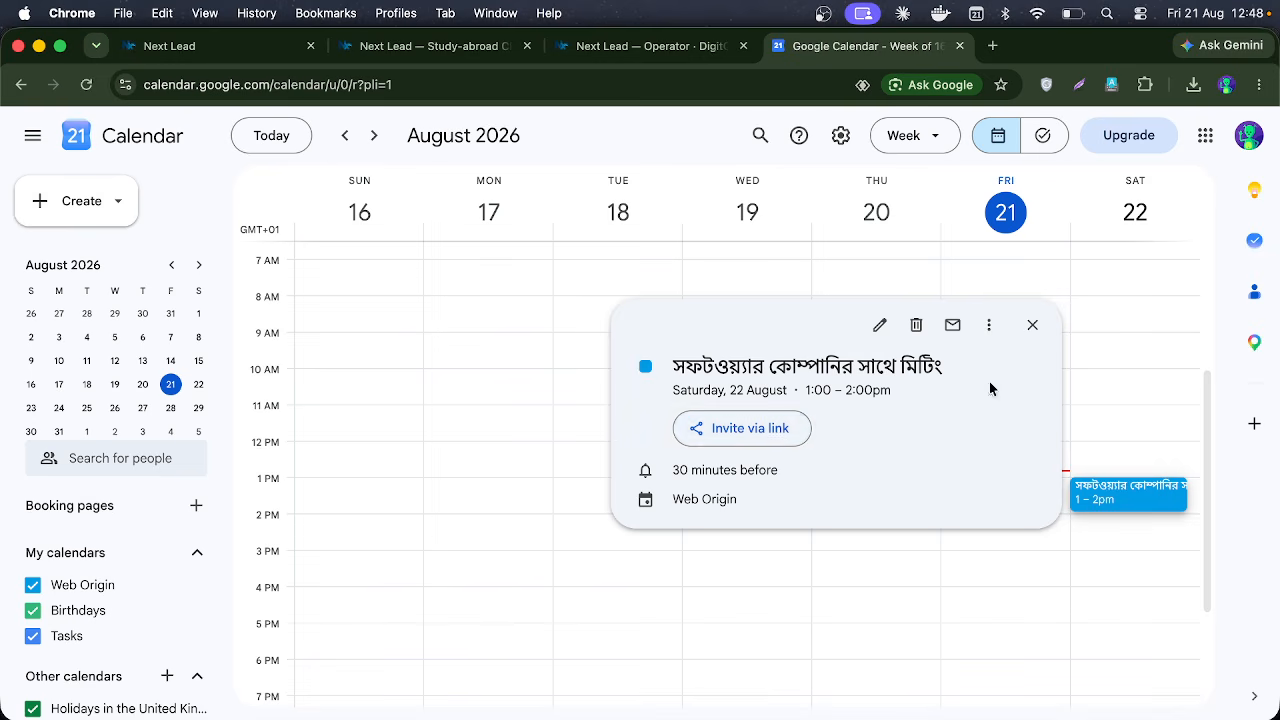
pyautogui.click(1032, 325)
pyautogui.moveTo(980, 717)
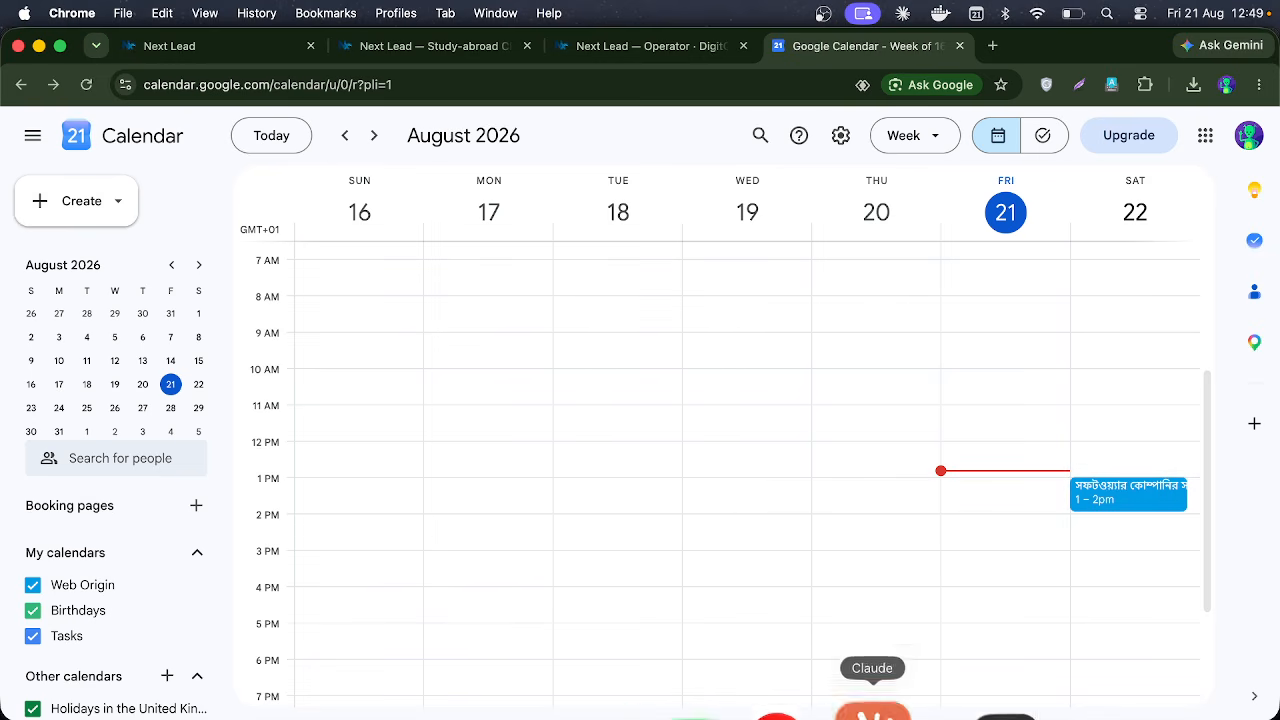
pyautogui.click(851, 706)
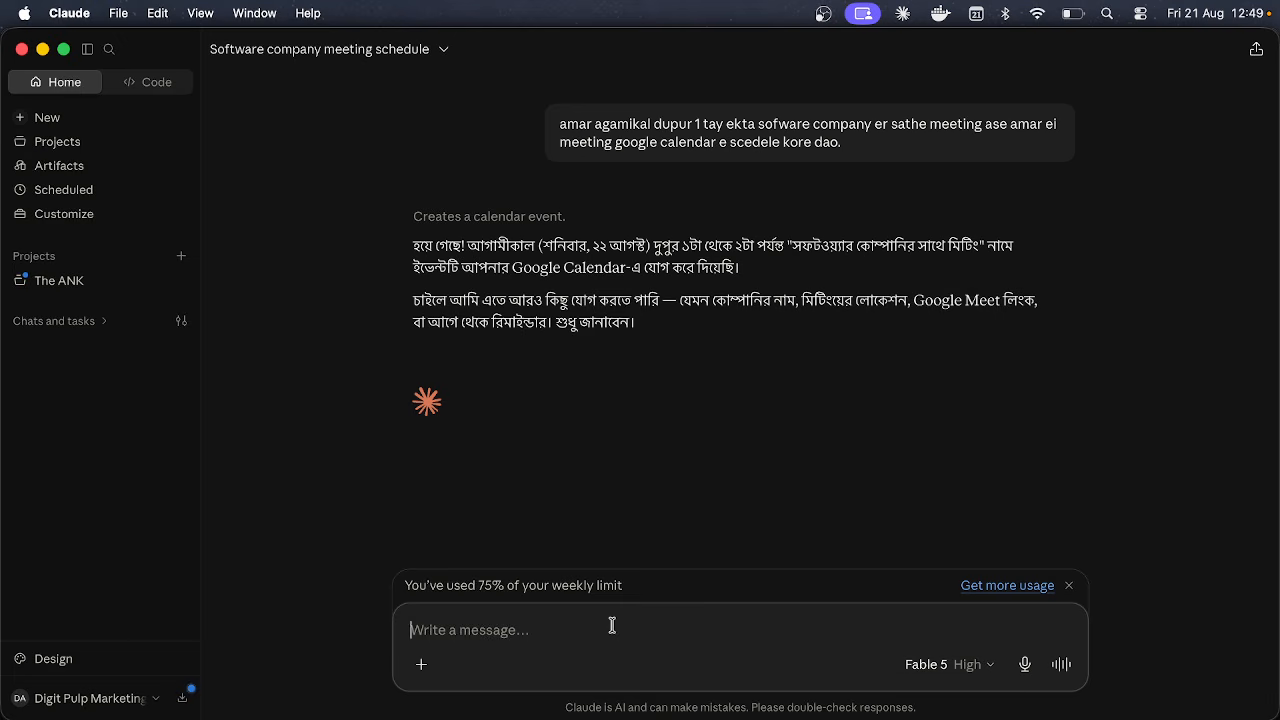
# Step: Start the prompt 'apni amake' and switch the model to Haiku 4.5
pyautogui.write('ap')
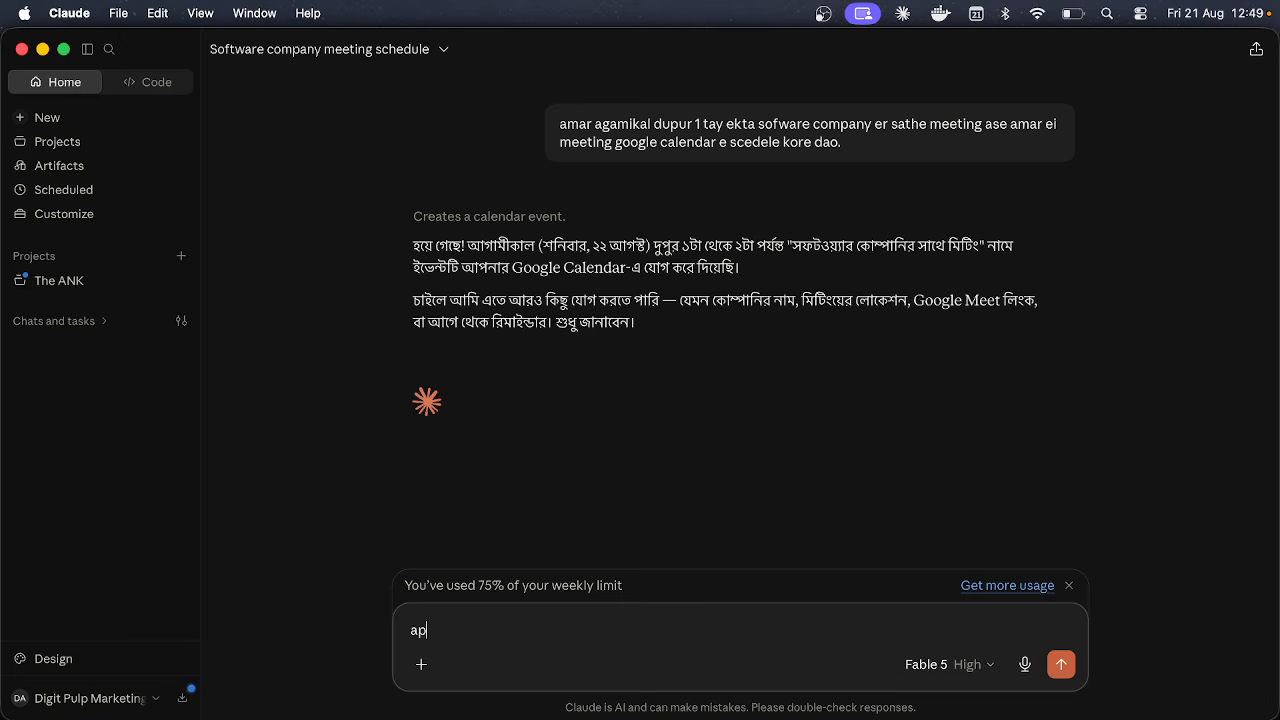
pyautogui.write('ni amake')
pyautogui.click(969, 671)
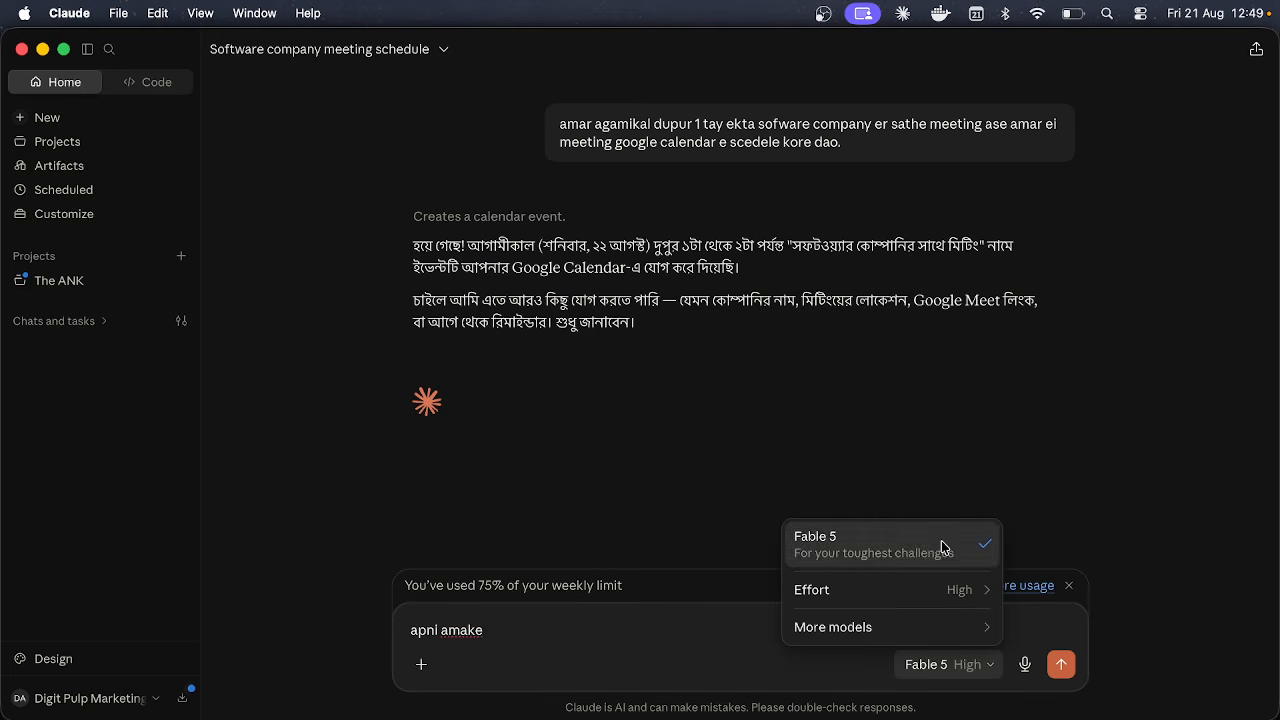
pyautogui.moveTo(955, 630)
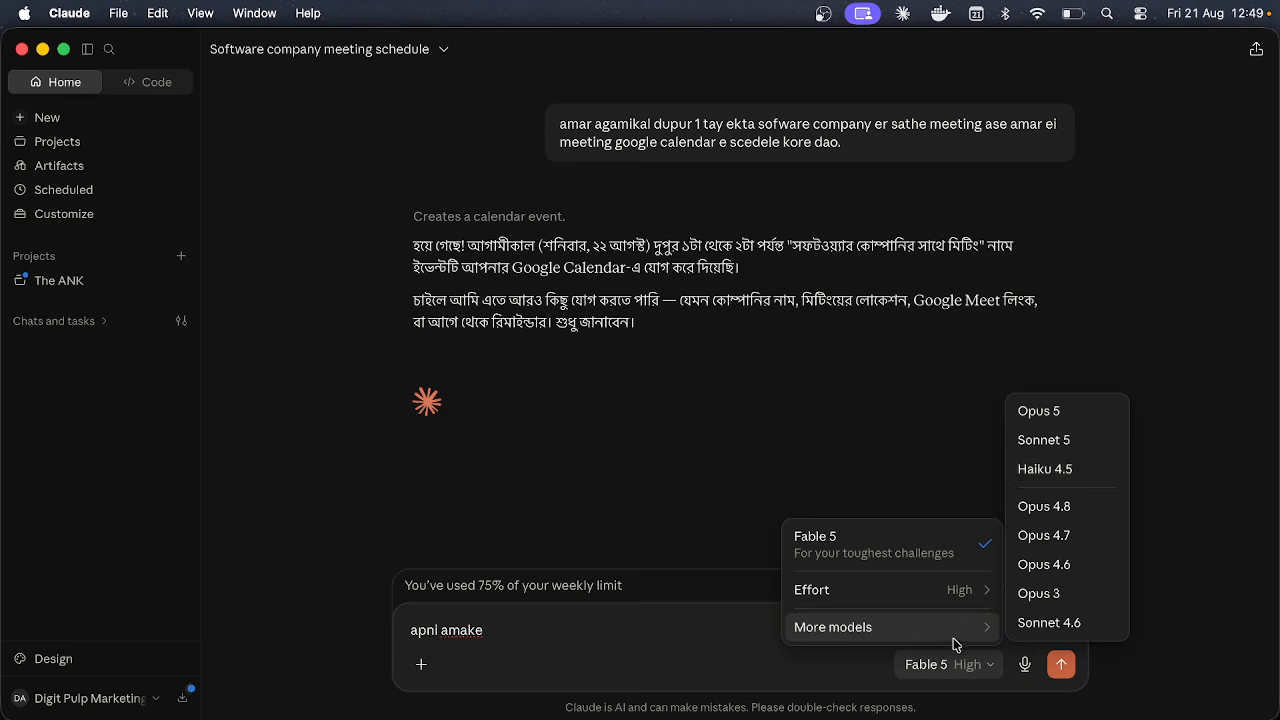
pyautogui.click(1084, 472)
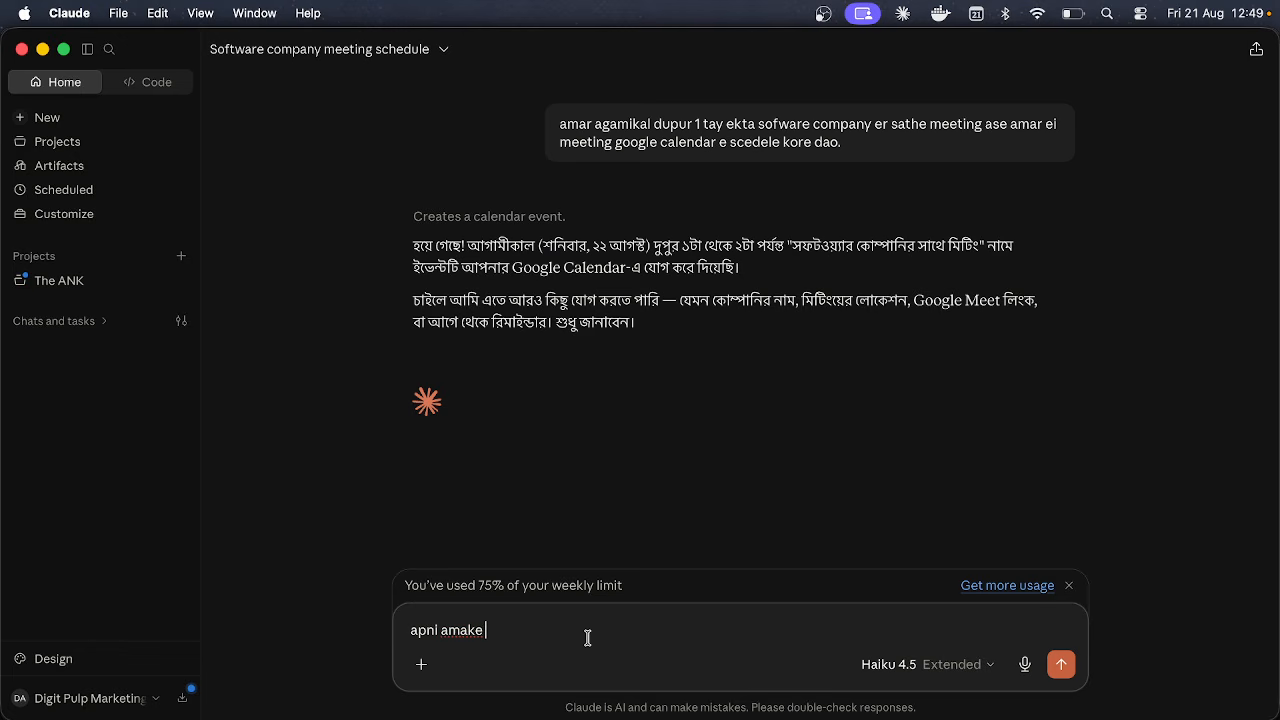
# Step: Ask Claude to add a Google Meet link at that time, allowing the calendar update once
pyautogui.write('ekti google meet o oi time e')
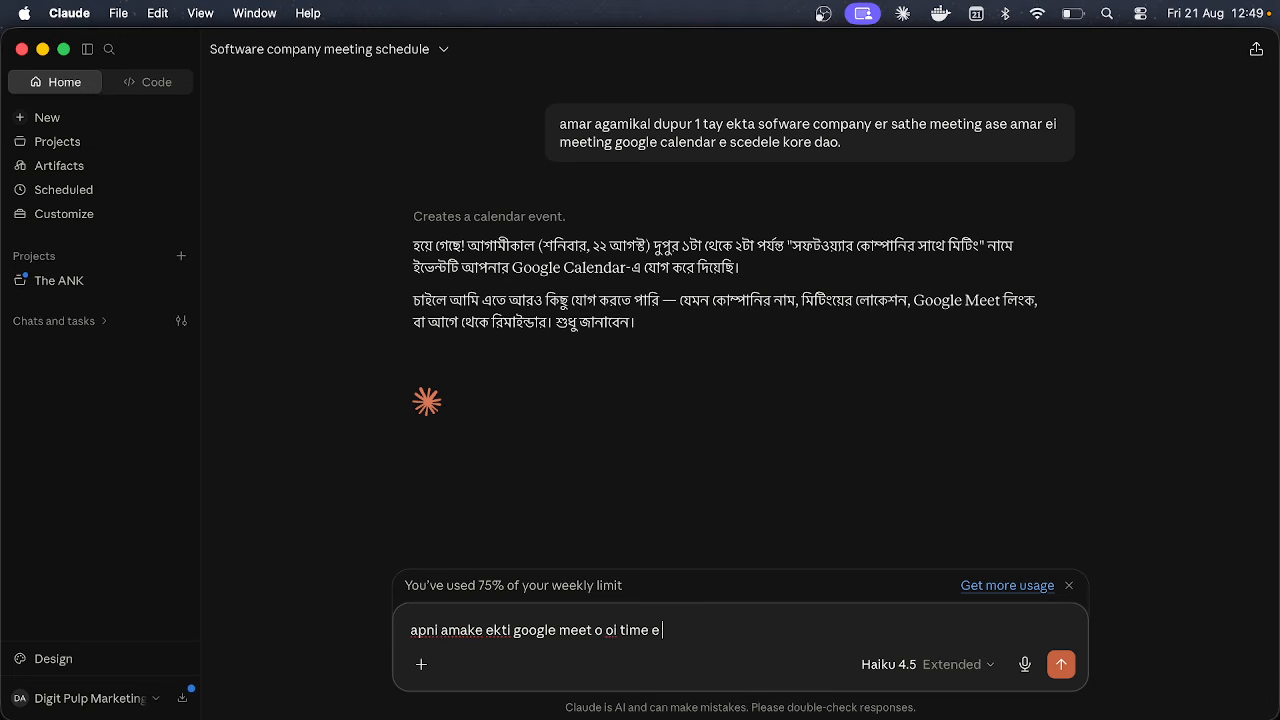
pyautogui.write(' arrange kore den')
pyautogui.press('Return')
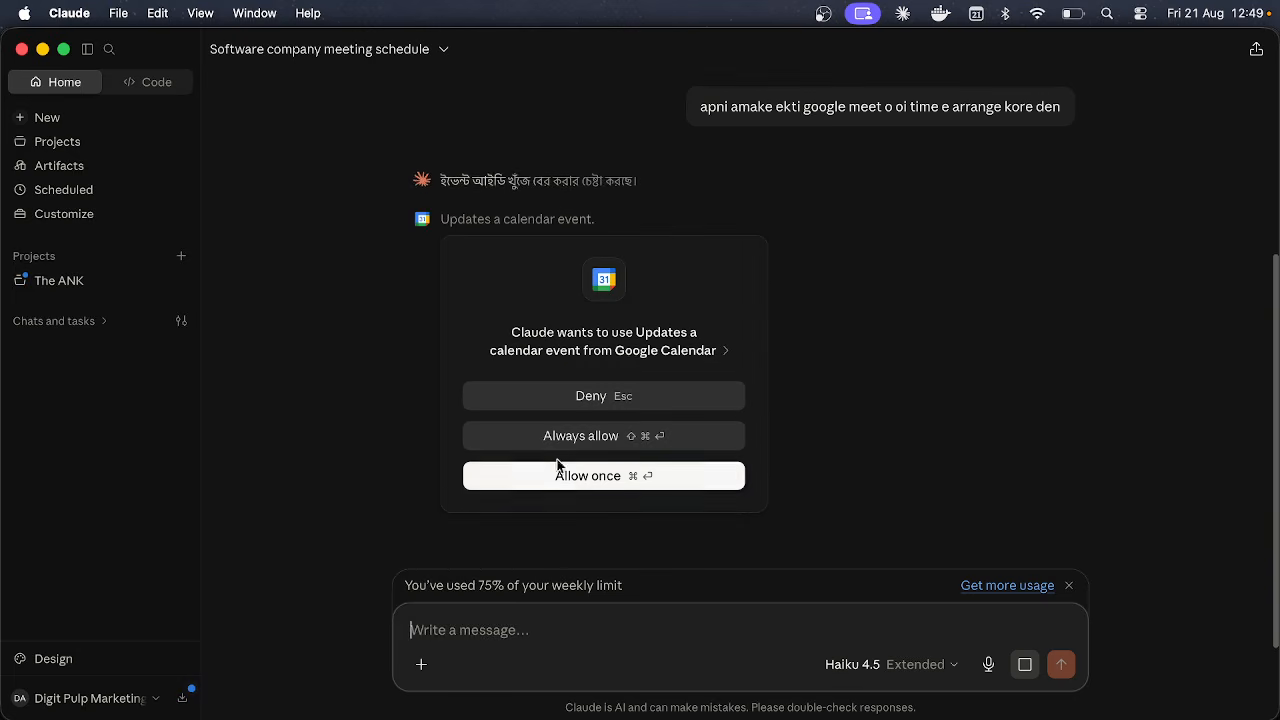
pyautogui.click(562, 474)
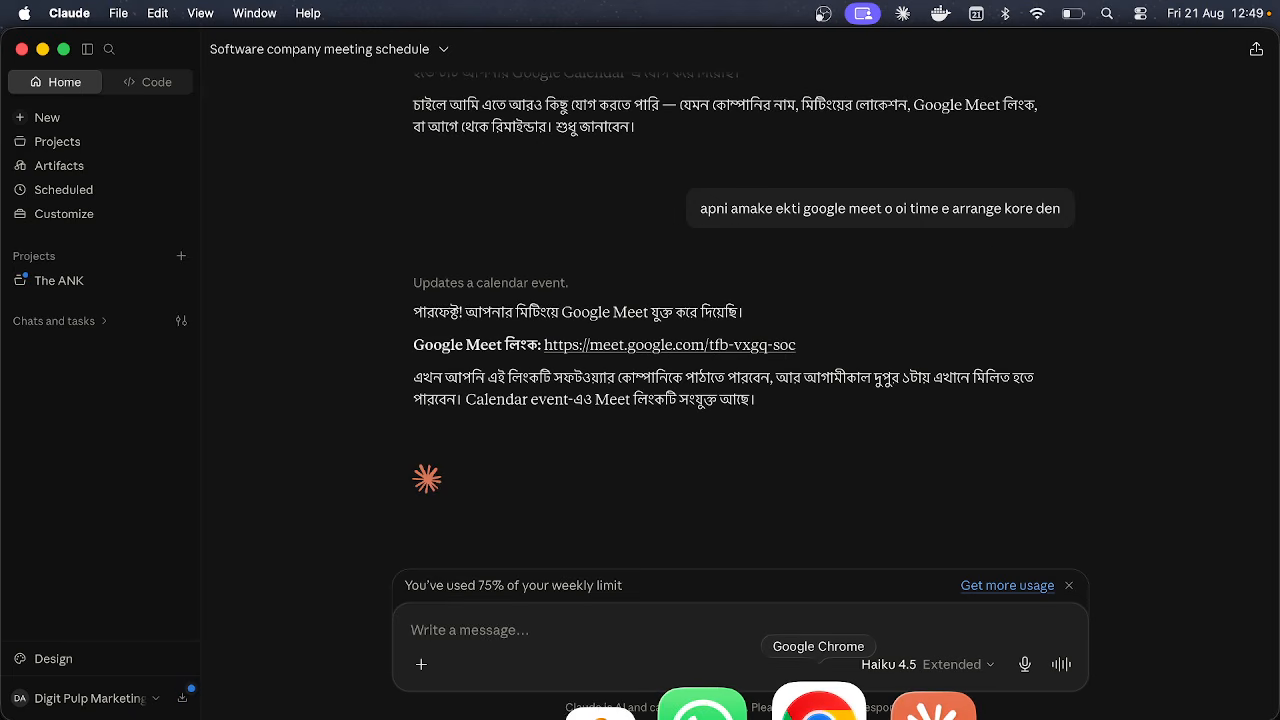
# Step: Open the Saturday 1 pm meeting in Google Calendar and join its Google Meet call
pyautogui.click(818, 708)
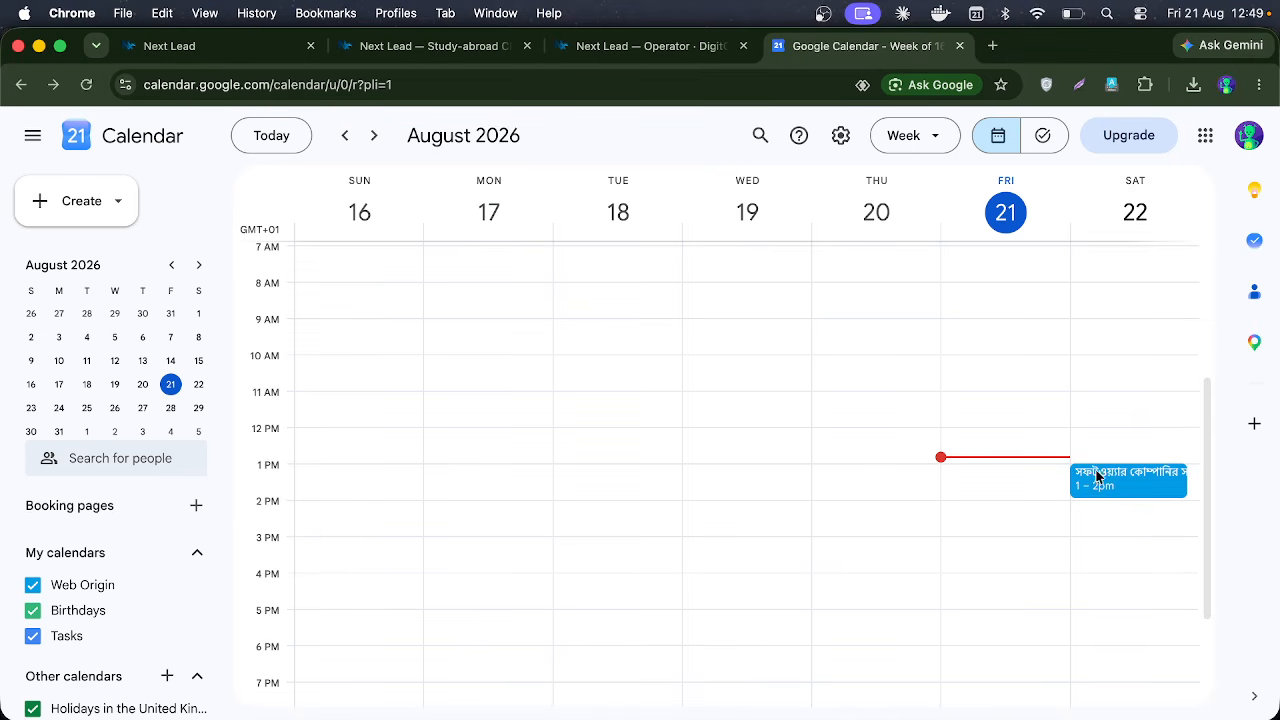
pyautogui.click(1122, 490)
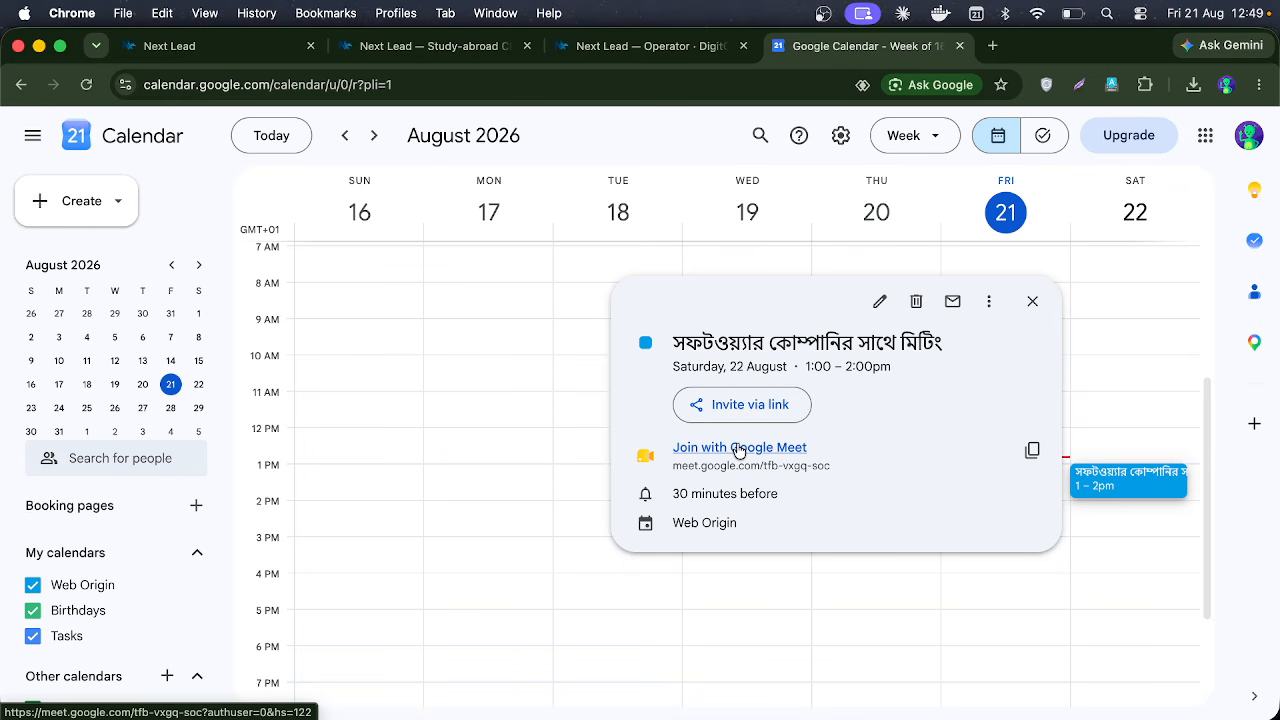
pyautogui.click(739, 449)
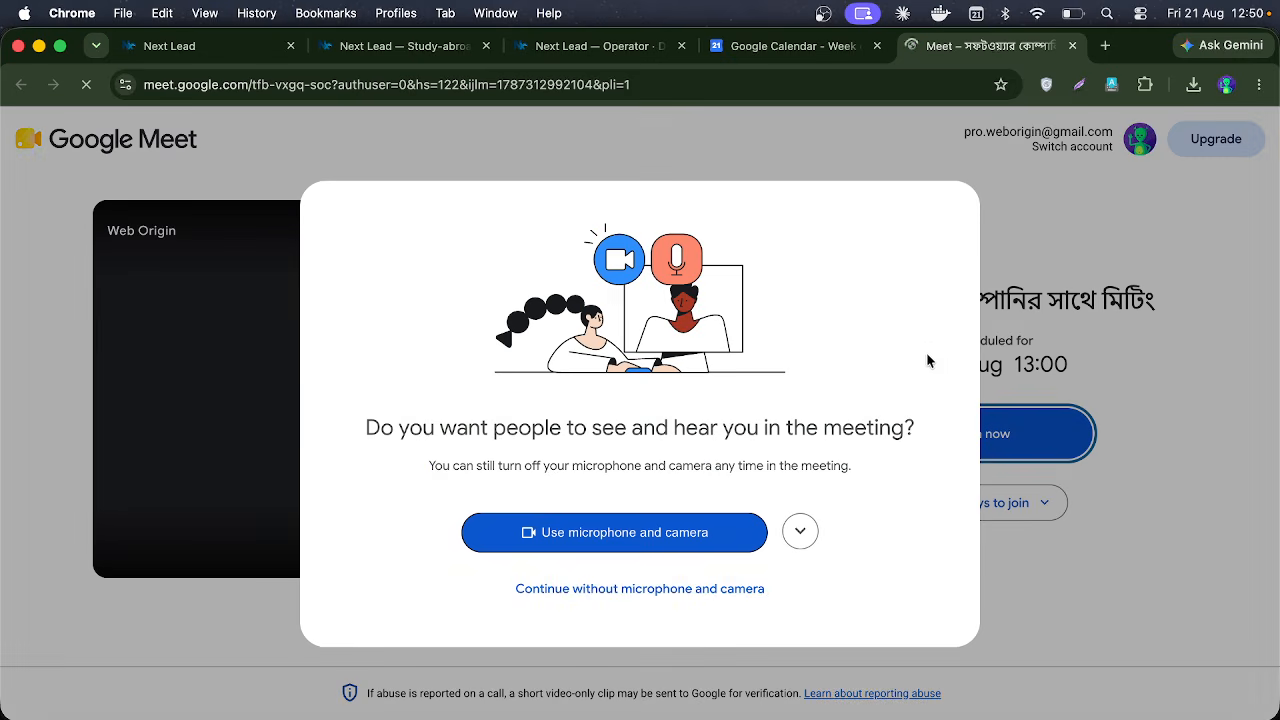
# Step: Continue into Meet without microphone and camera, and select the meeting title line
pyautogui.click(642, 592)
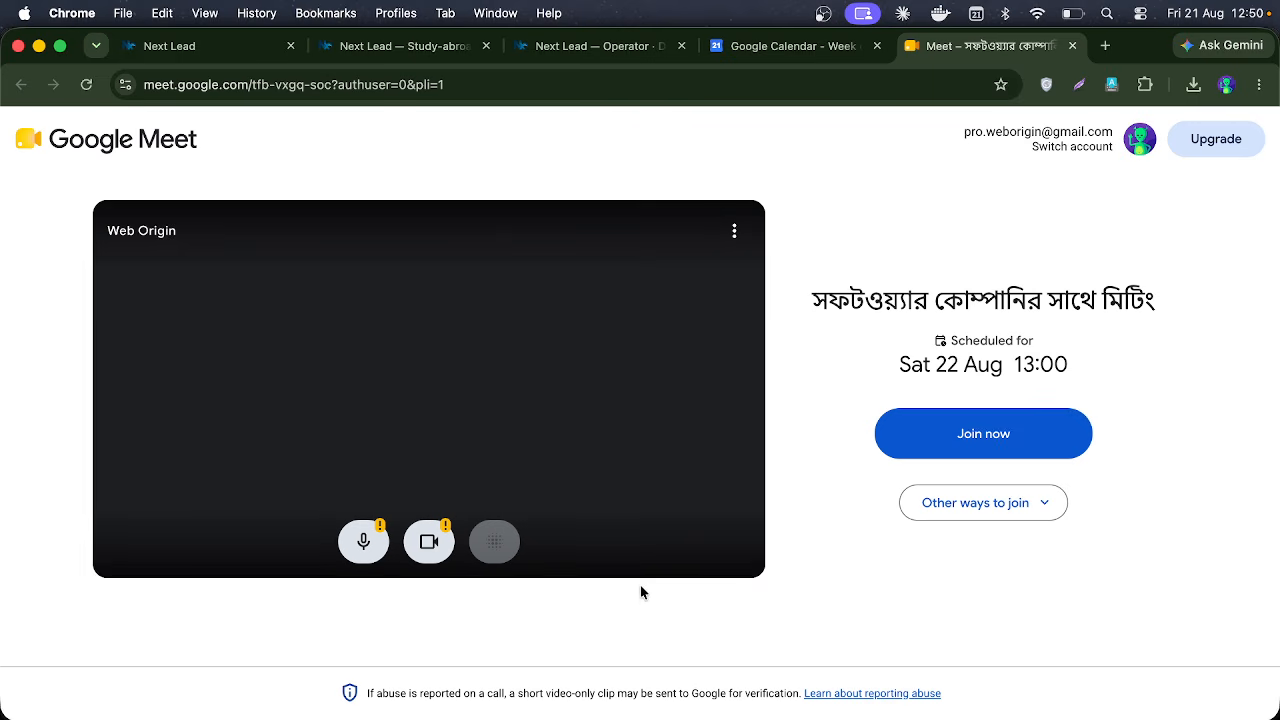
pyautogui.doubleClick(858, 294)
pyautogui.tripleClick(858, 294)
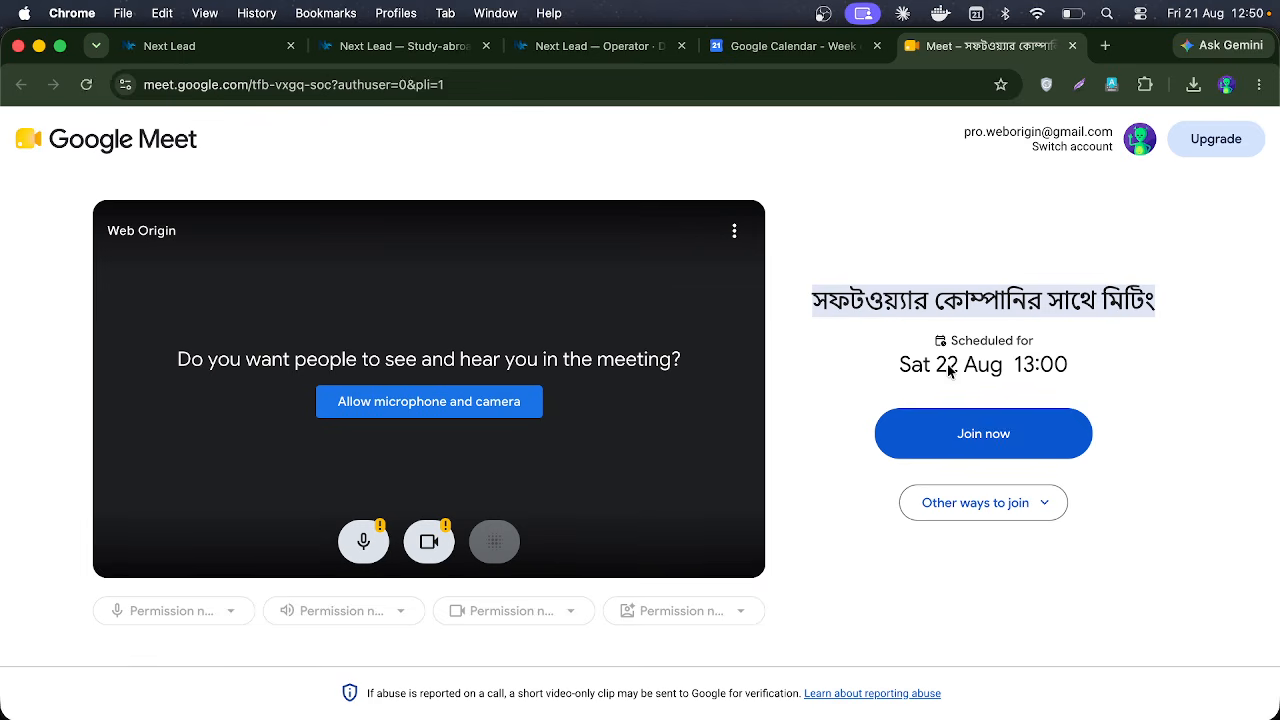
# Step: Close the Meet tab and switch back to the Claude desktop app
pyautogui.click(1072, 45)
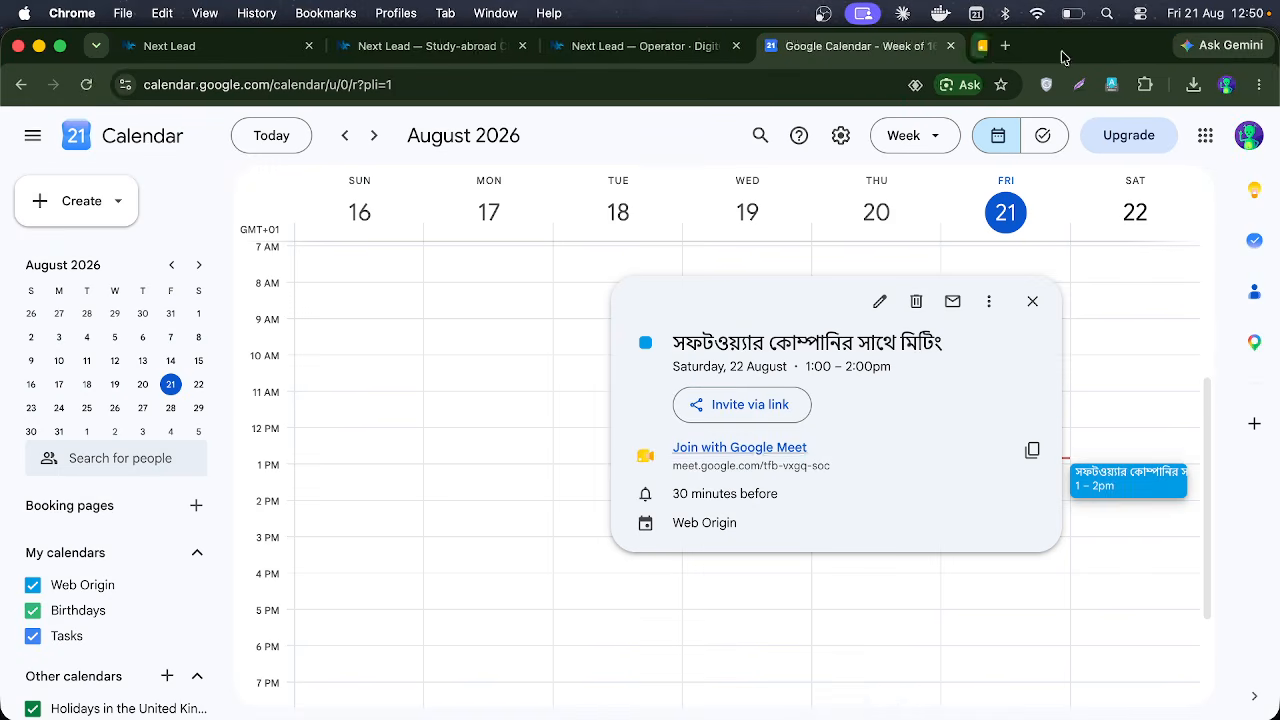
pyautogui.click(860, 698)
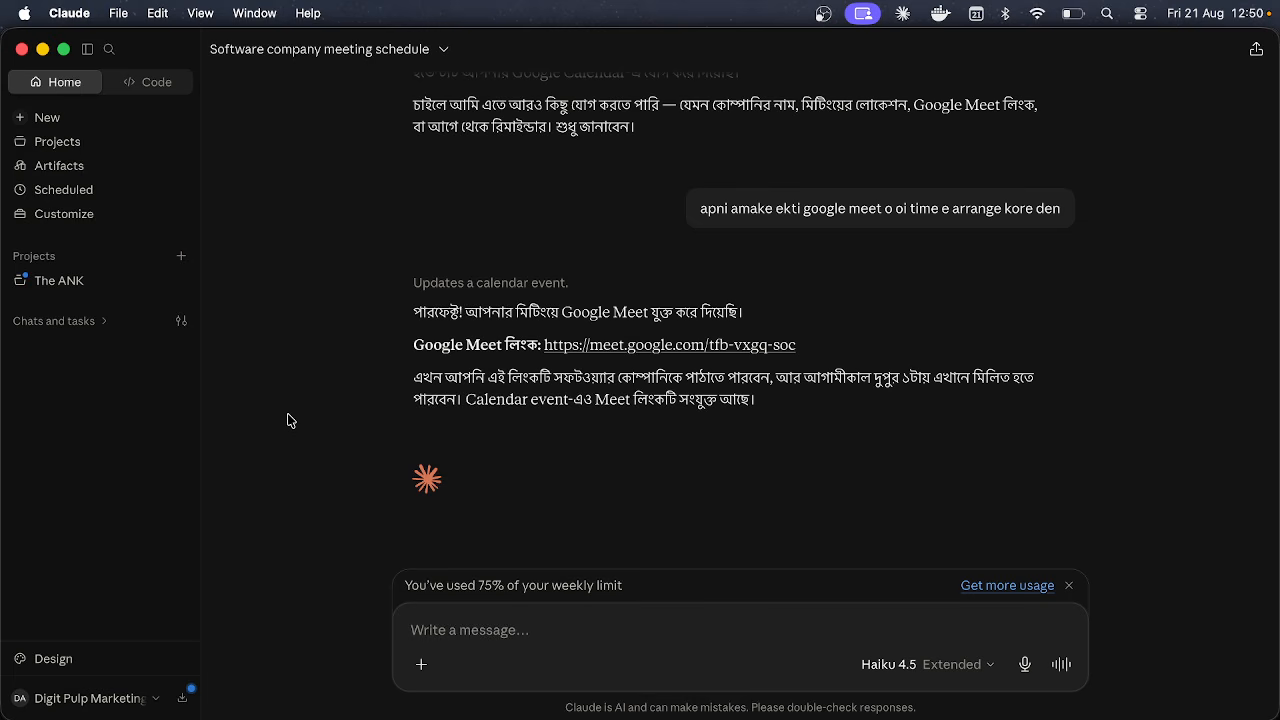
# Step: Open Customize settings and go to the empty Plugins page
pyautogui.click(120, 215)
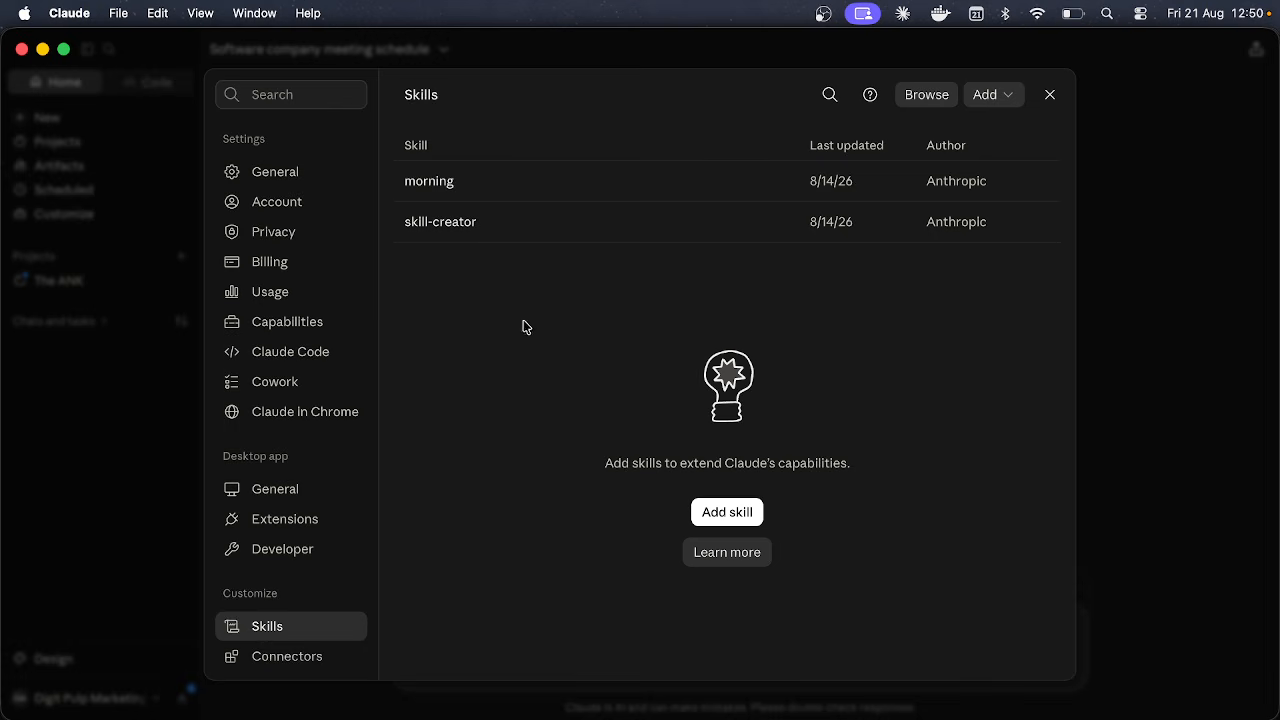
pyautogui.scroll(-2, 338, 442)
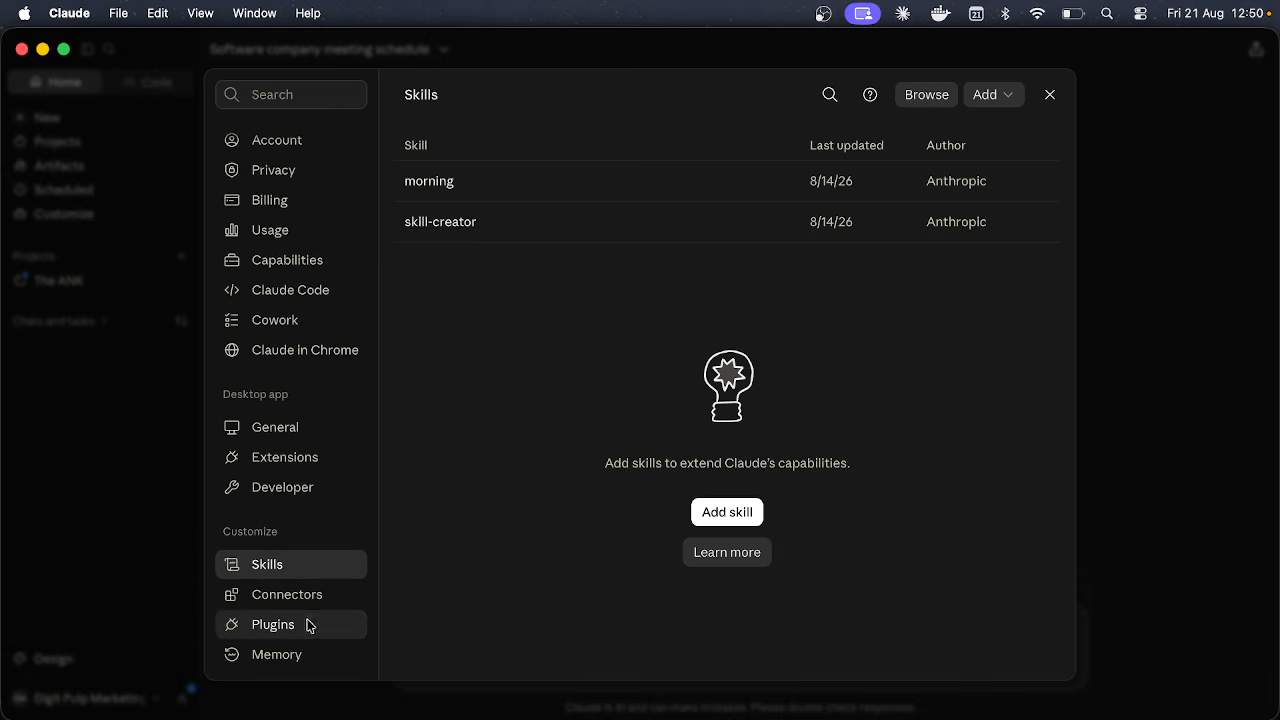
pyautogui.click(309, 632)
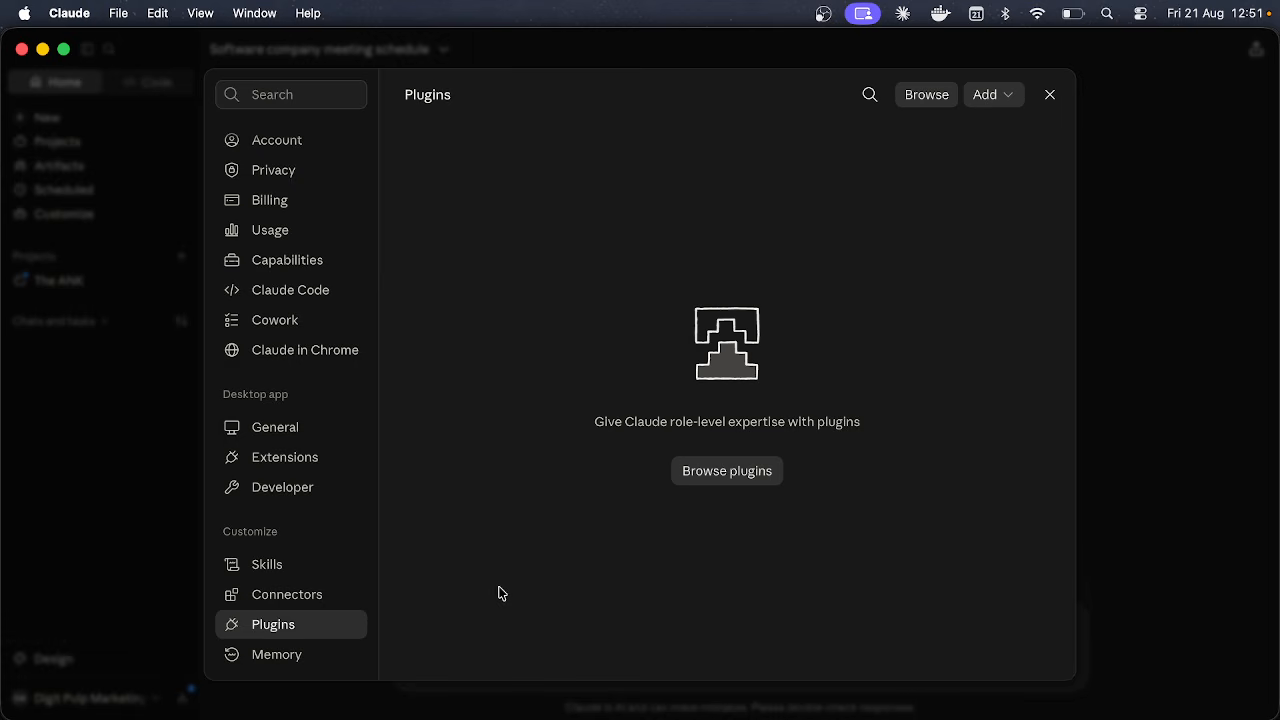
# Step: Add the Anthropic Data plugin from the plugin directory, then close the Directory
pyautogui.click(918, 94)
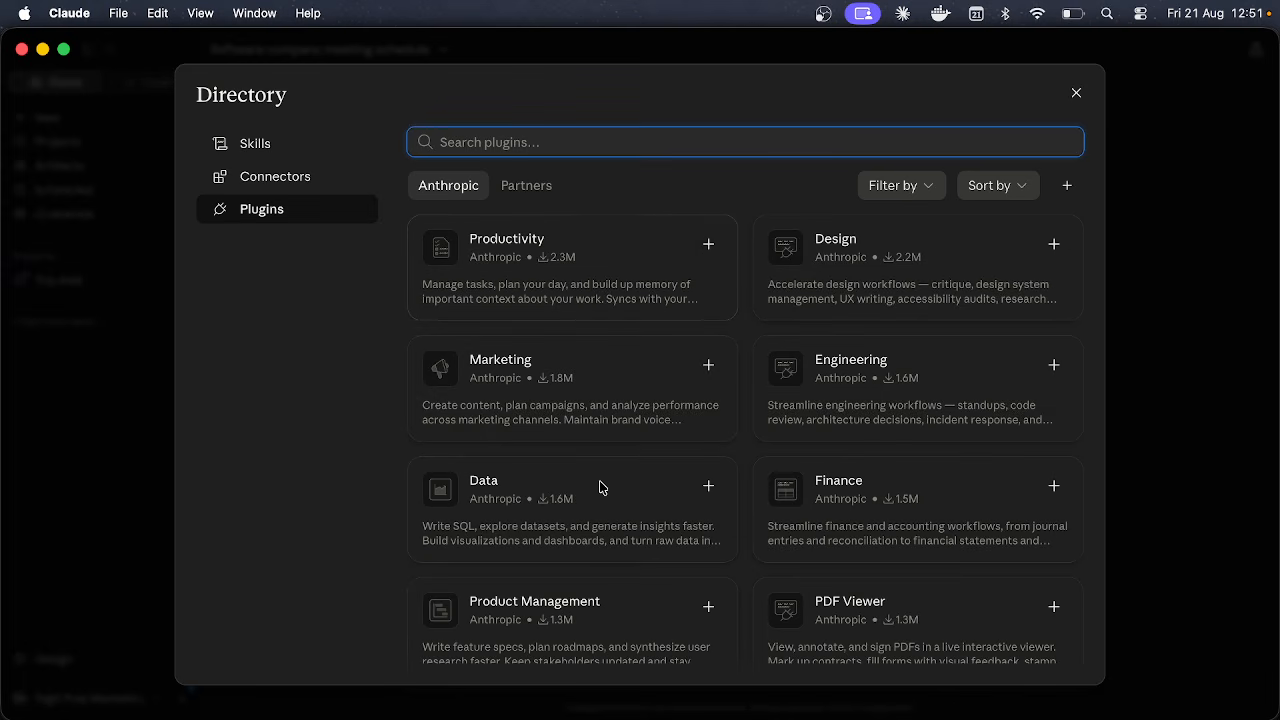
pyautogui.scroll(-1, 572, 521)
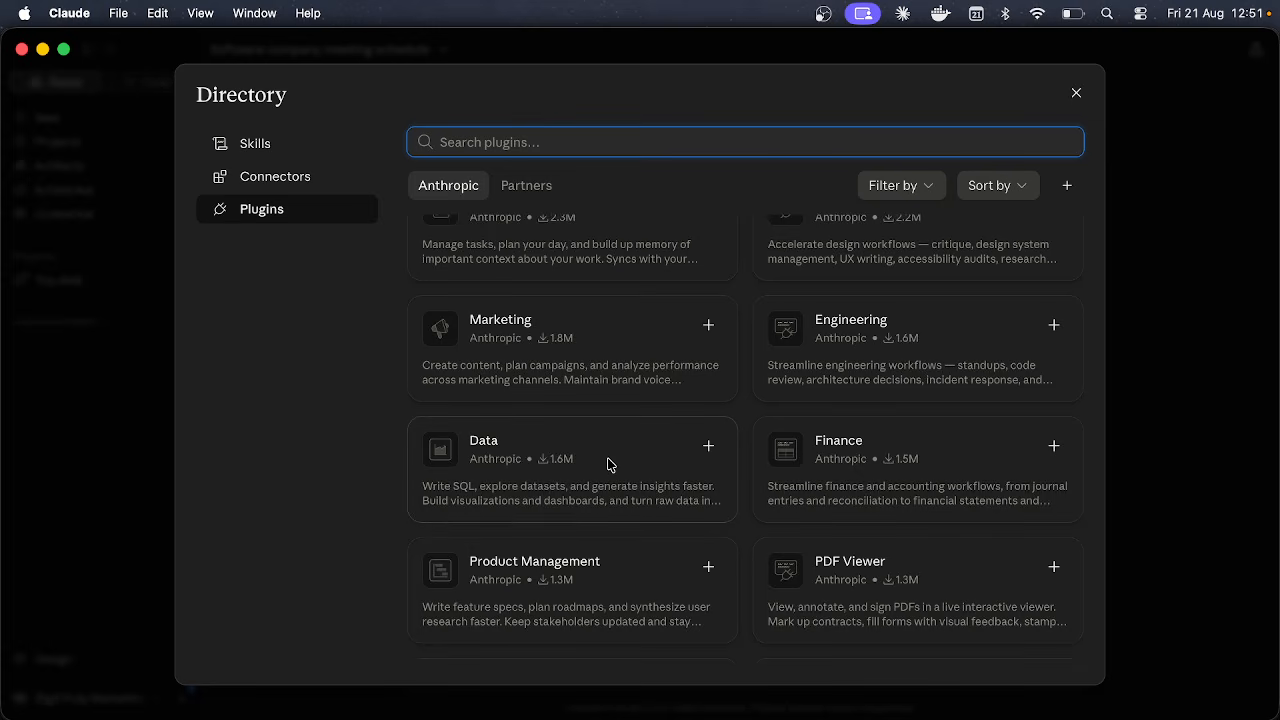
pyautogui.click(709, 449)
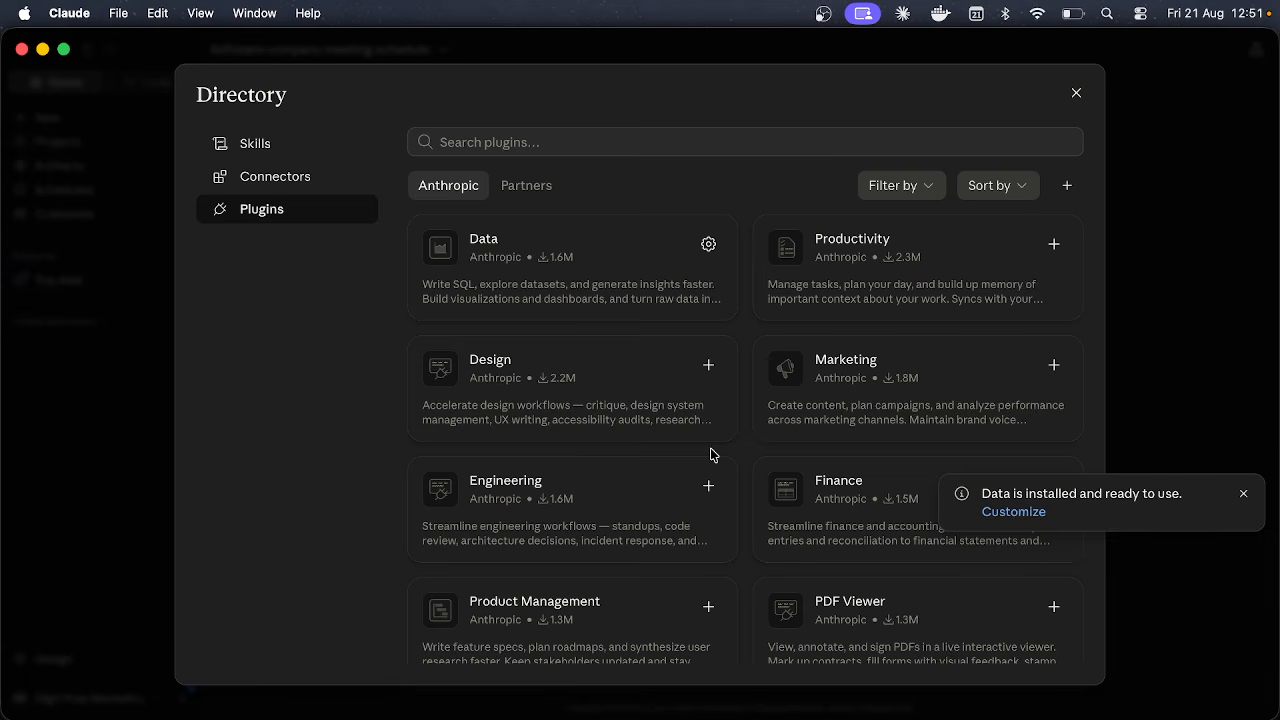
pyautogui.click(1077, 95)
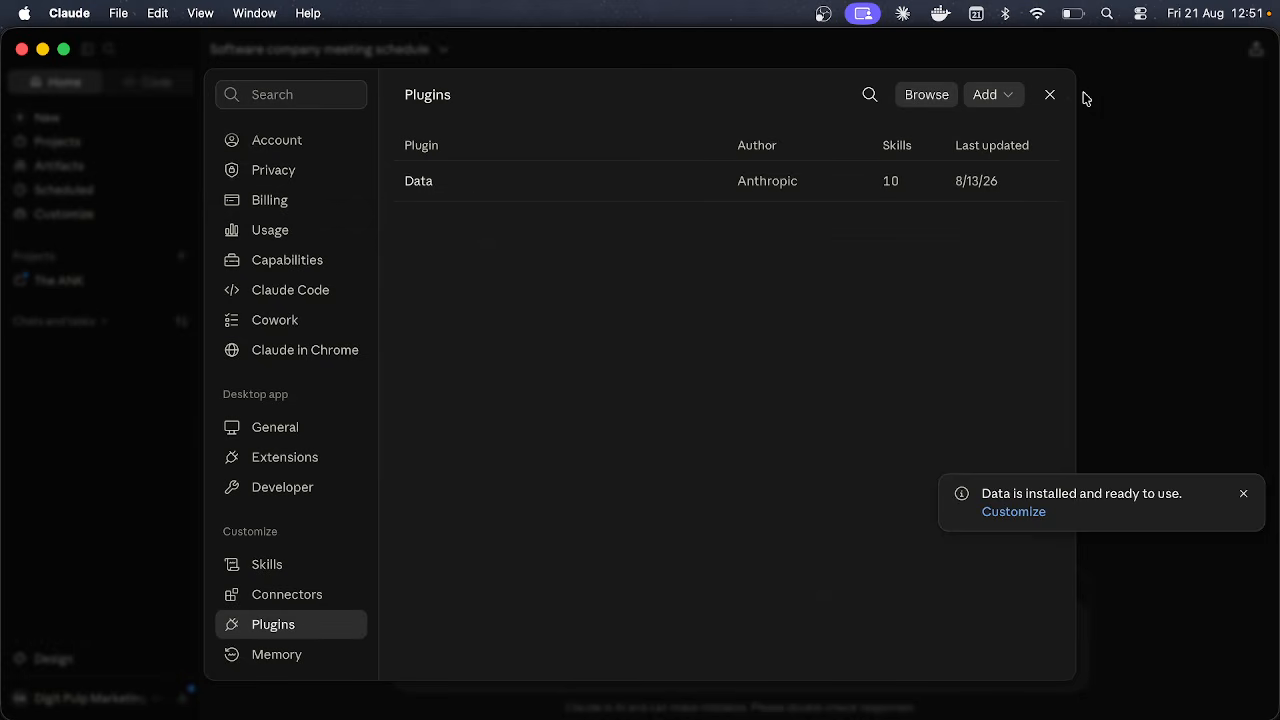
# Step: Open the Data plugin's details and scroll through skills like /analyze and /build-dashboard
pyautogui.click(704, 197)
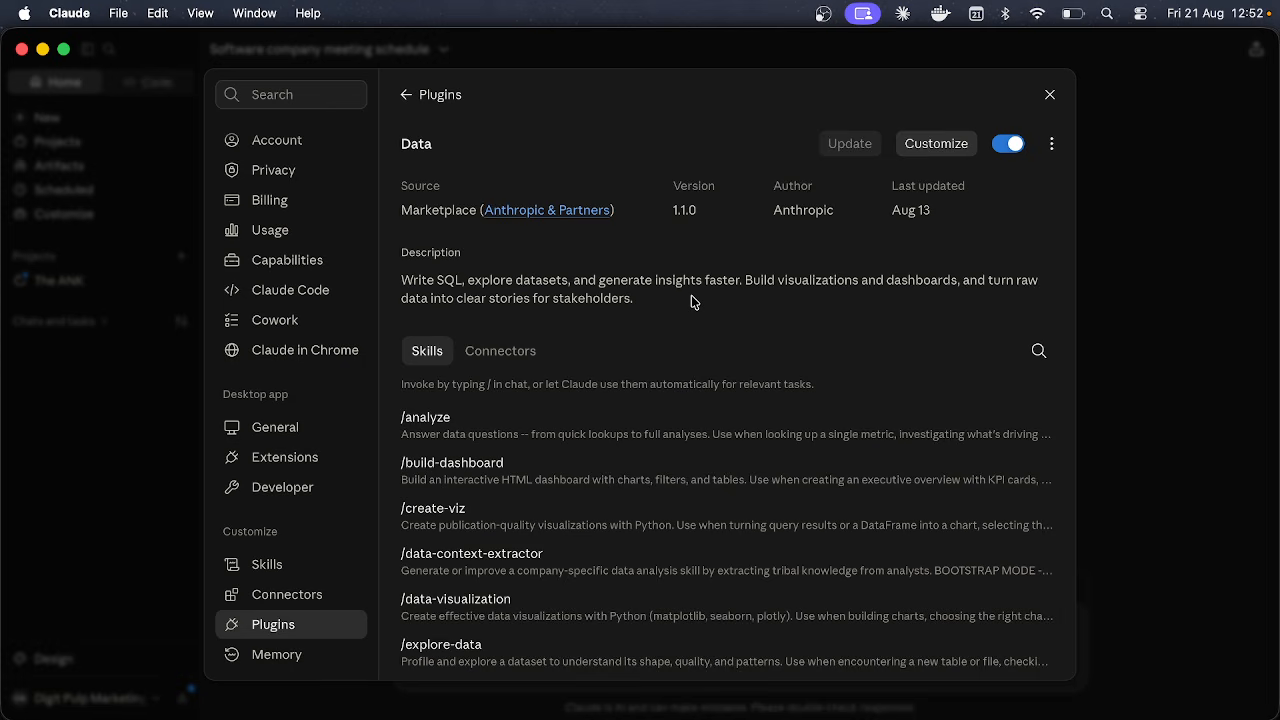
pyautogui.scroll(-5, 691, 297)
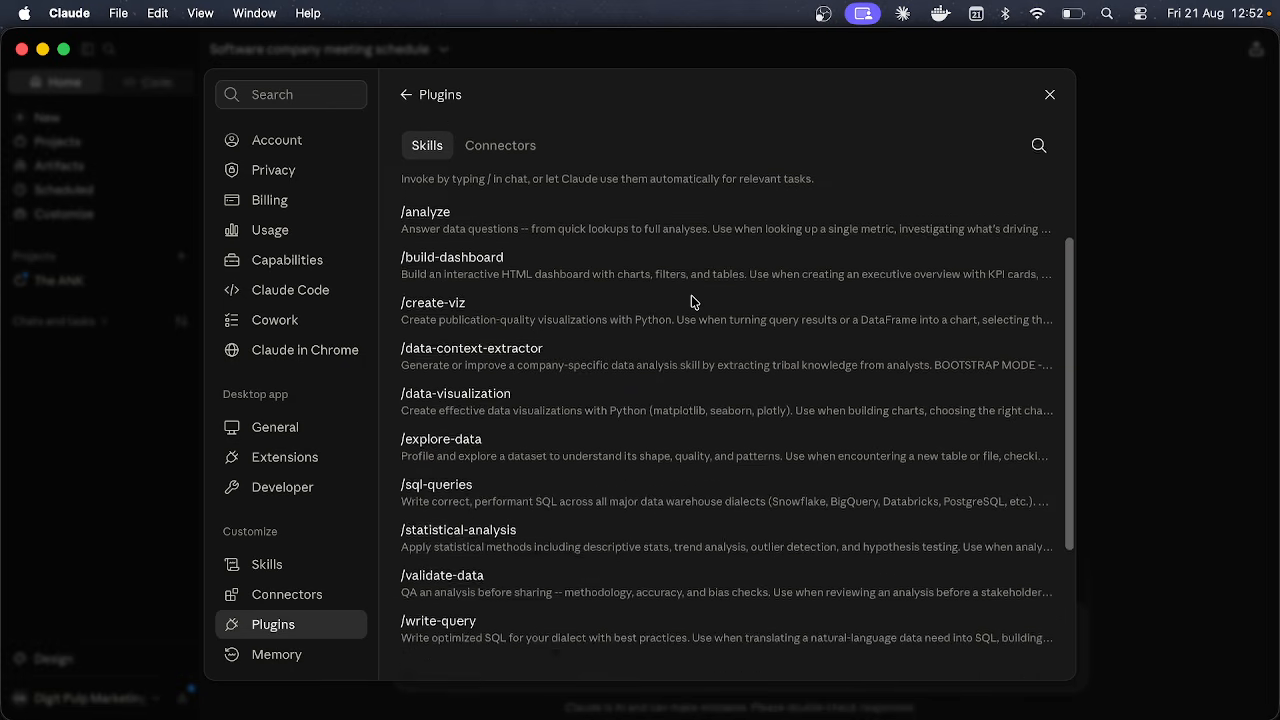
pyautogui.scroll(1, 691, 295)
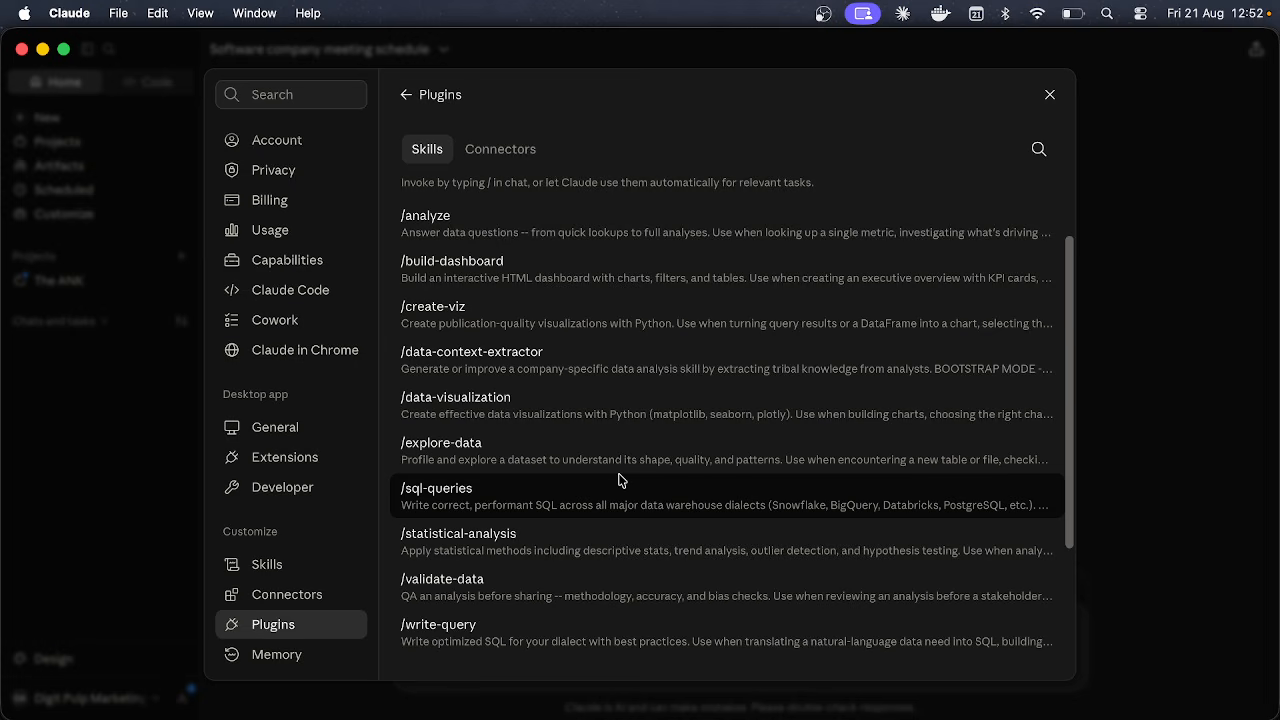
pyautogui.scroll(2, 560, 350)
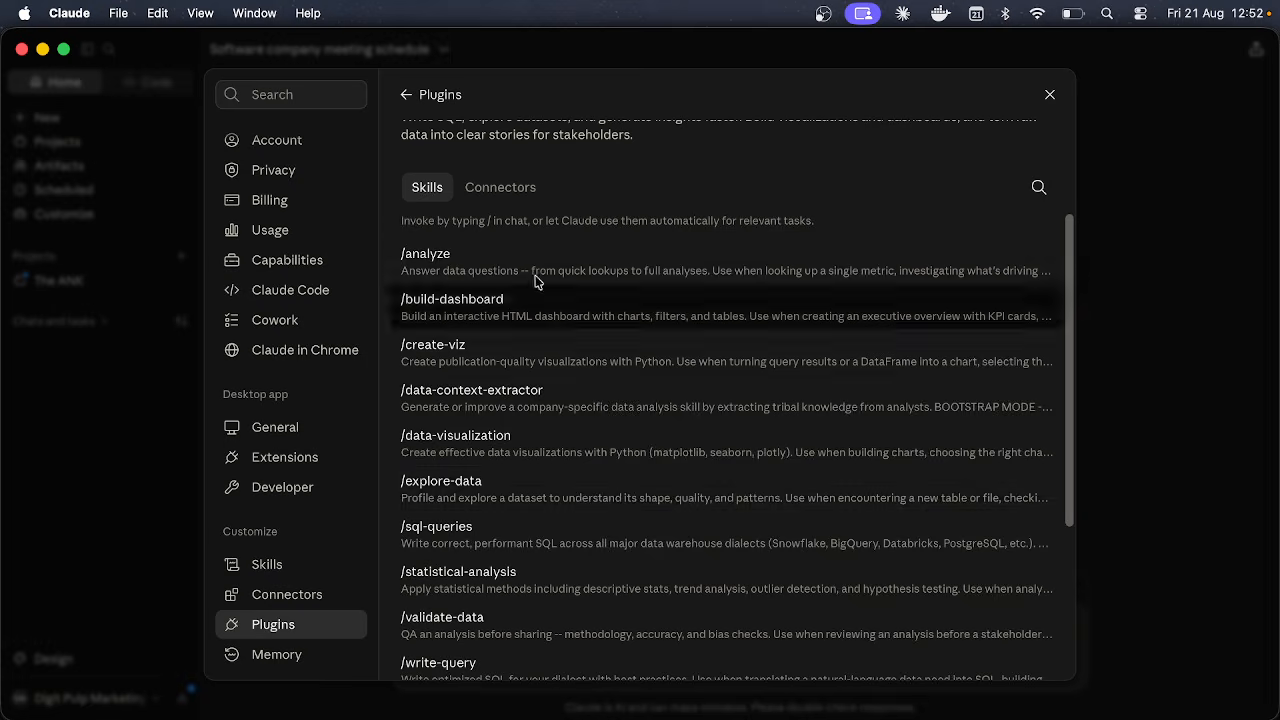
# Step: Switch between the Data plugin's Skills and Connectors tabs to review its connectors
pyautogui.click(509, 187)
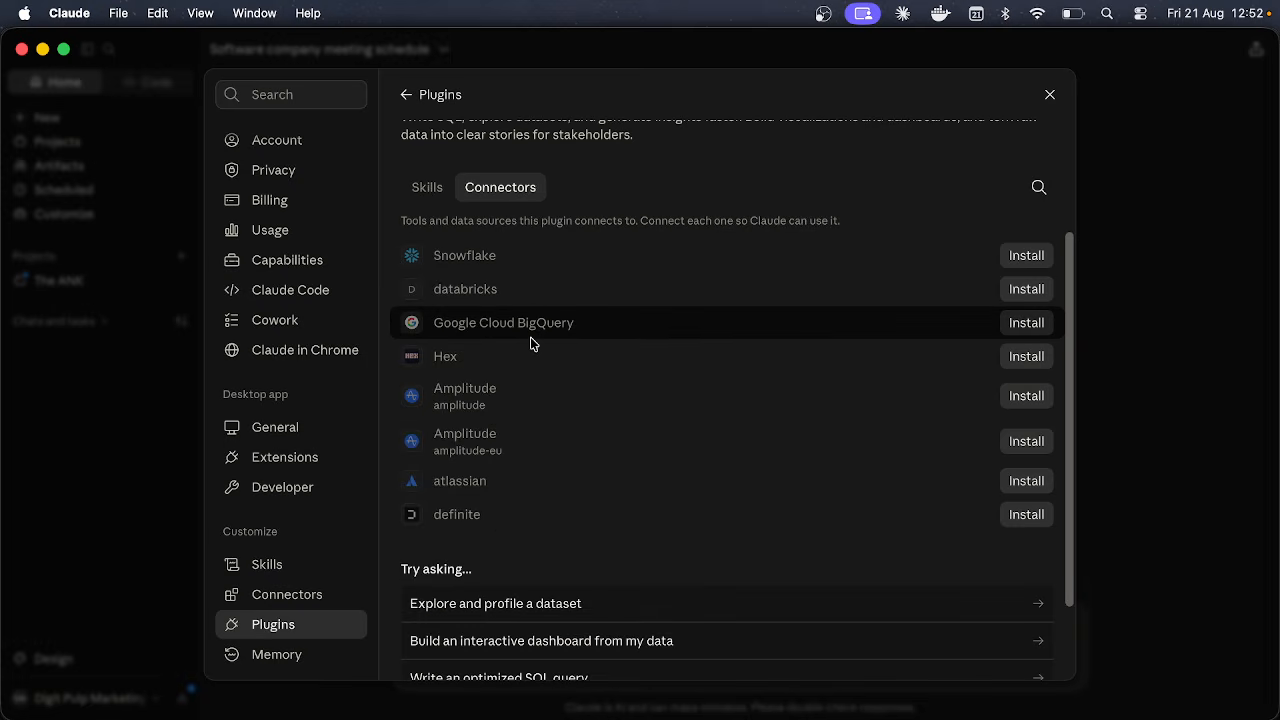
pyautogui.click(425, 187)
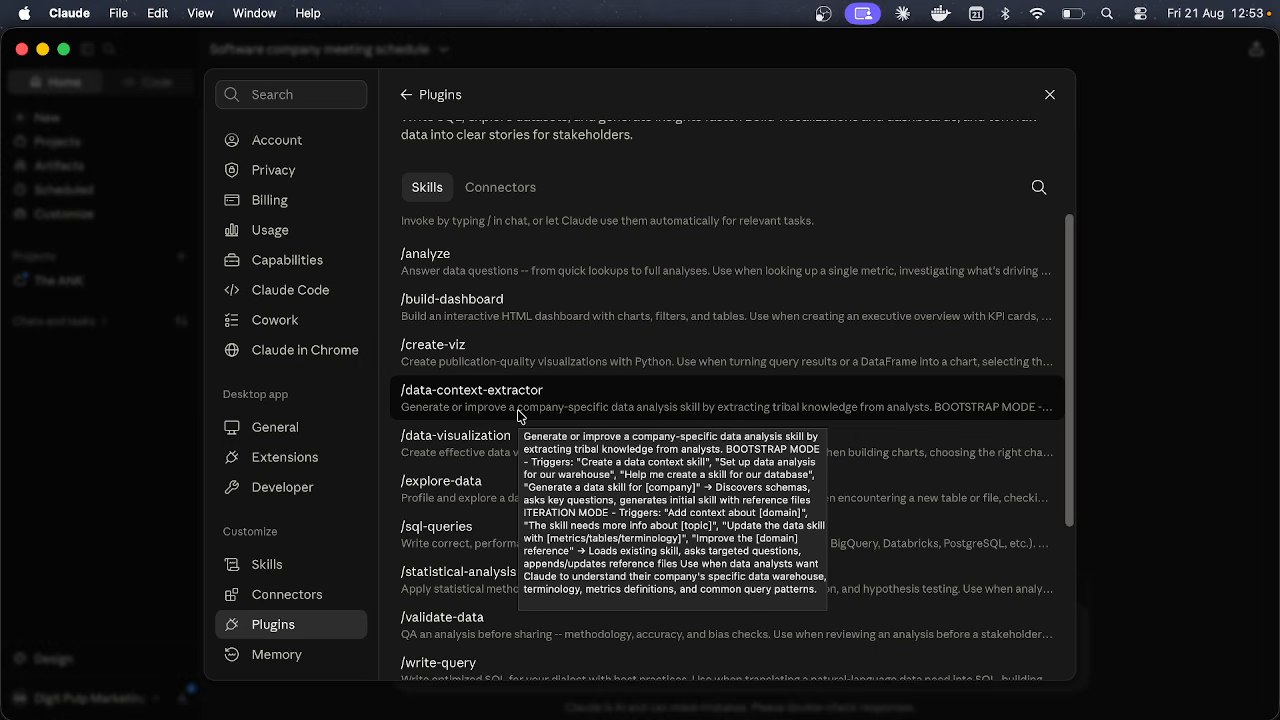
pyautogui.scroll(1, 519, 416)
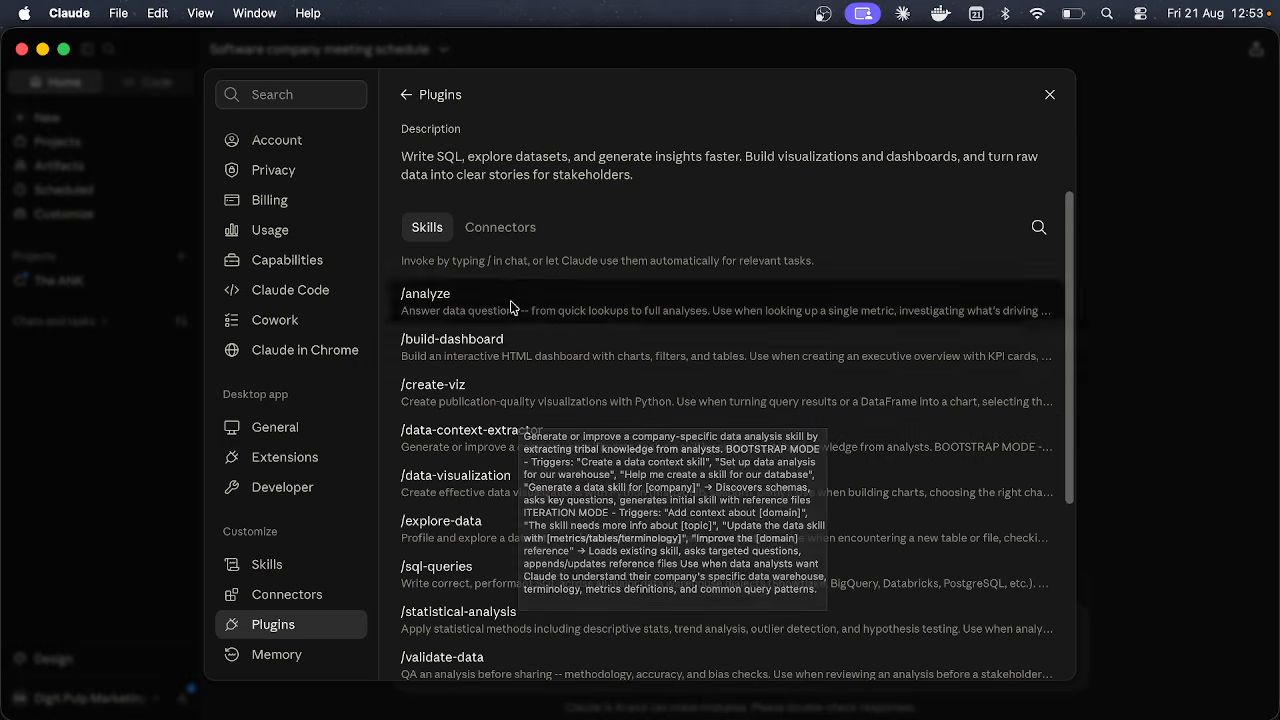
pyautogui.click(500, 227)
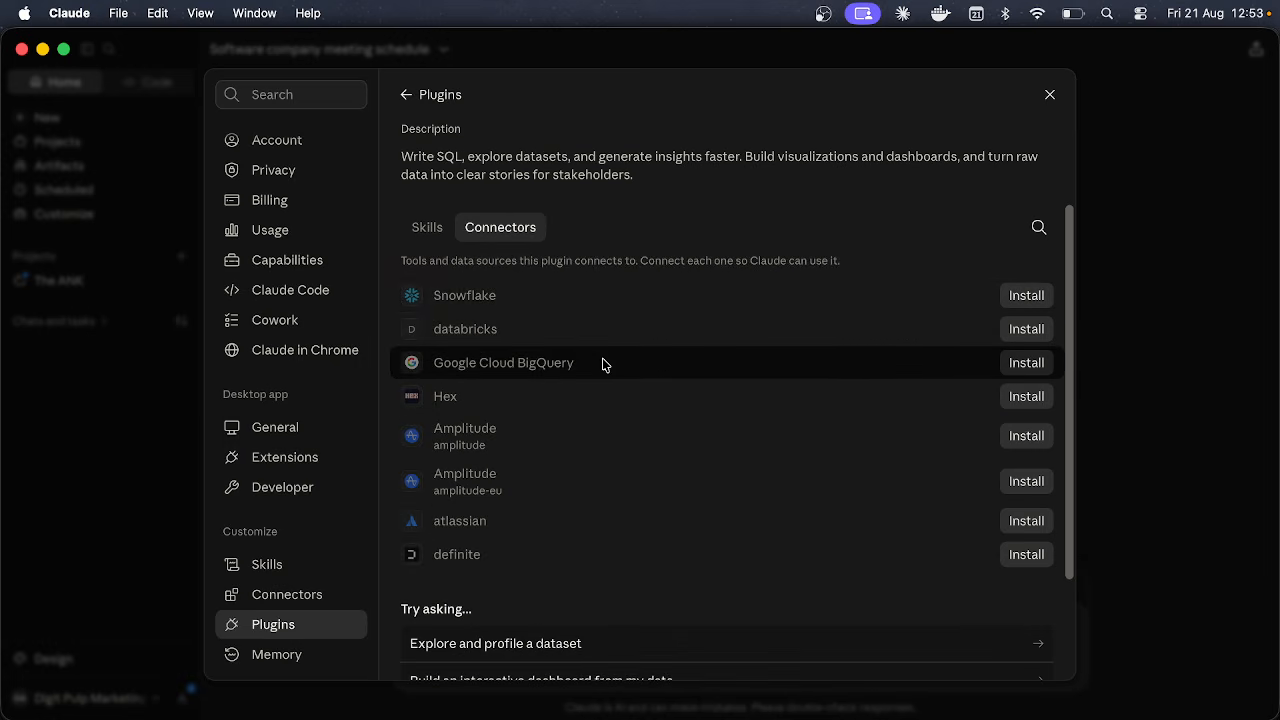
pyautogui.scroll(-3, 603, 364)
pyautogui.scroll(5, 600, 363)
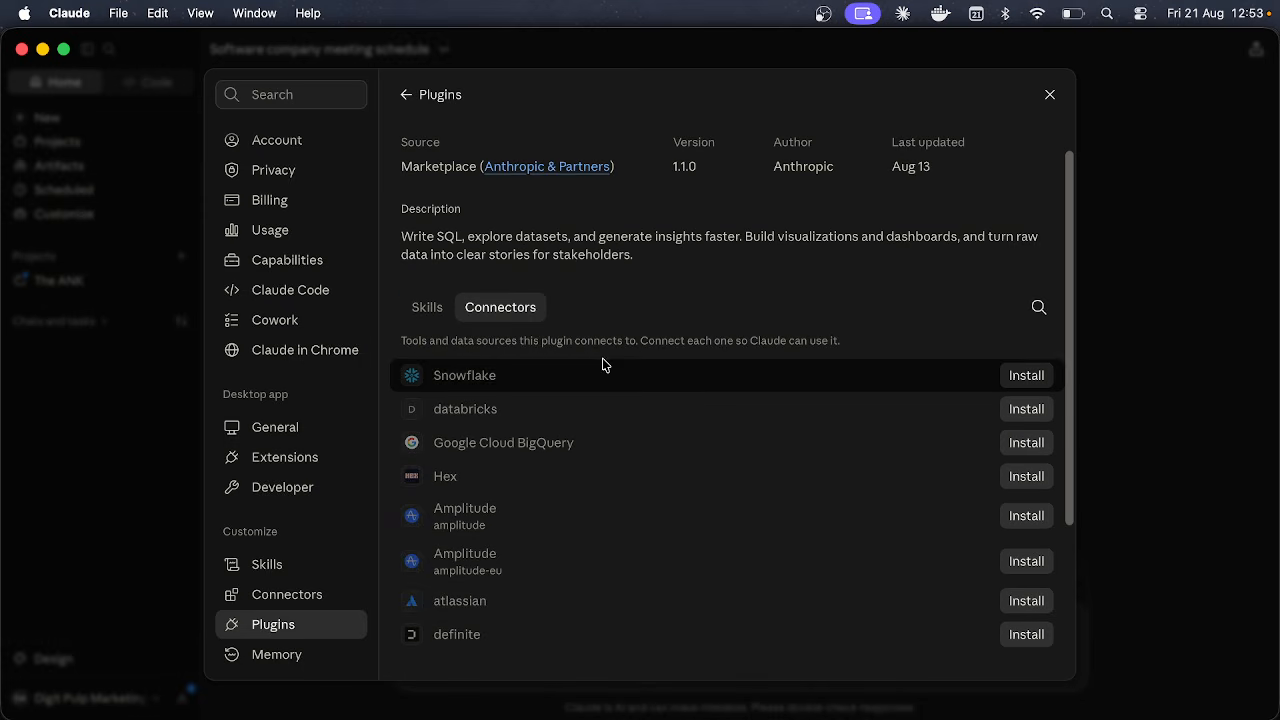
# Step: Search connectors for 'google shee', find no match, clear the search, and close Settings
pyautogui.click(1038, 306)
pyautogui.write('google')
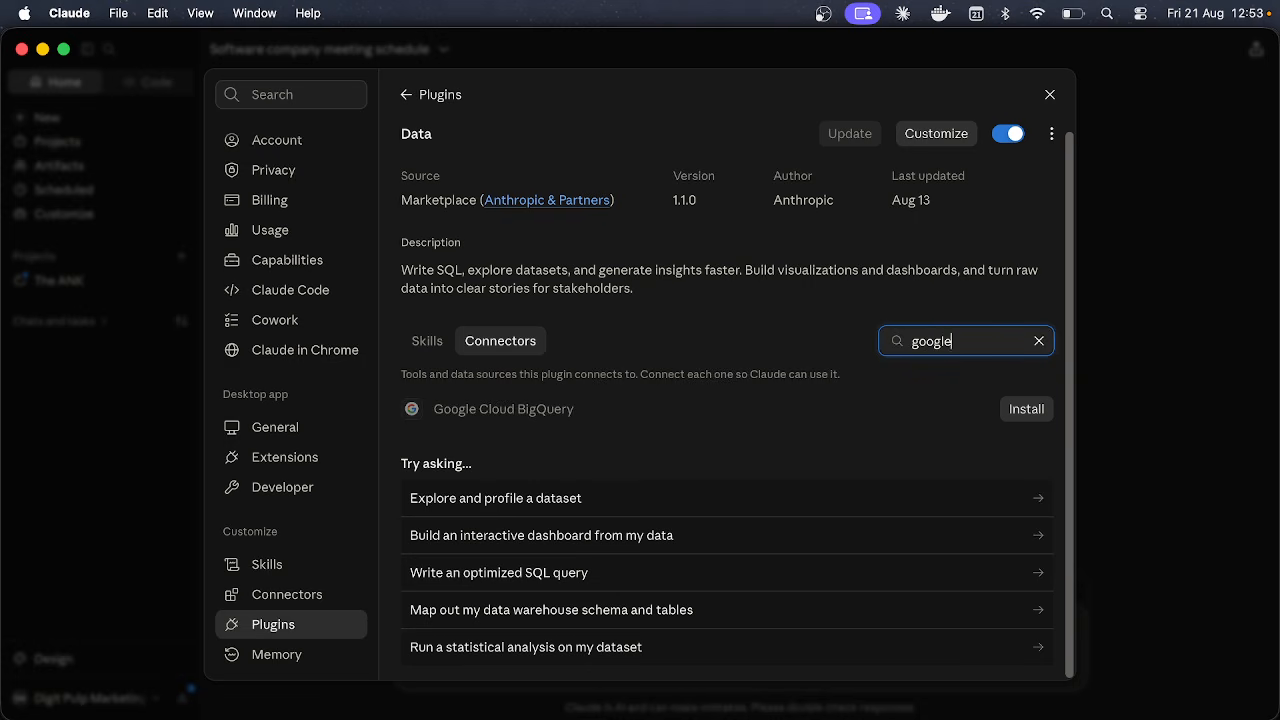
pyautogui.write(' sheet')
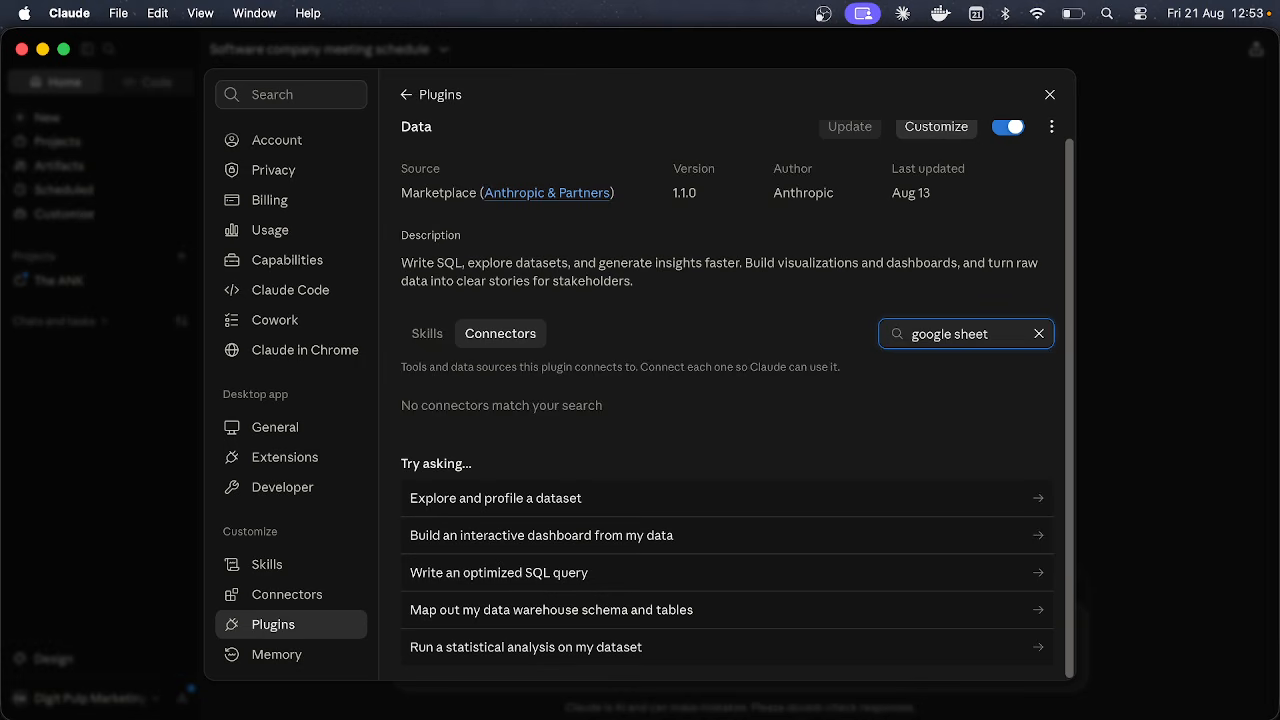
pyautogui.press('BackSpace')
pyautogui.press('BackSpace')
pyautogui.press('BackSpace')
pyautogui.press('BackSpace')
pyautogui.press('BackSpace')
pyautogui.press('BackSpace')
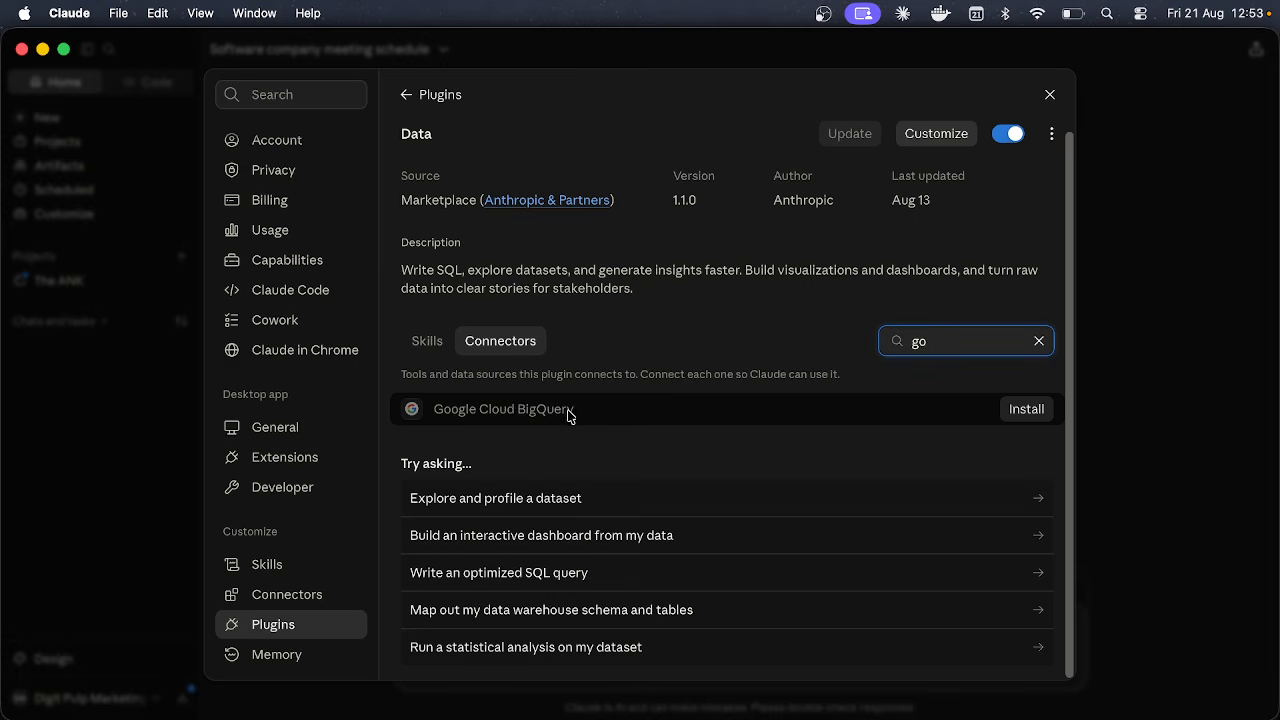
pyautogui.press('BackSpace')
pyautogui.press('BackSpace')
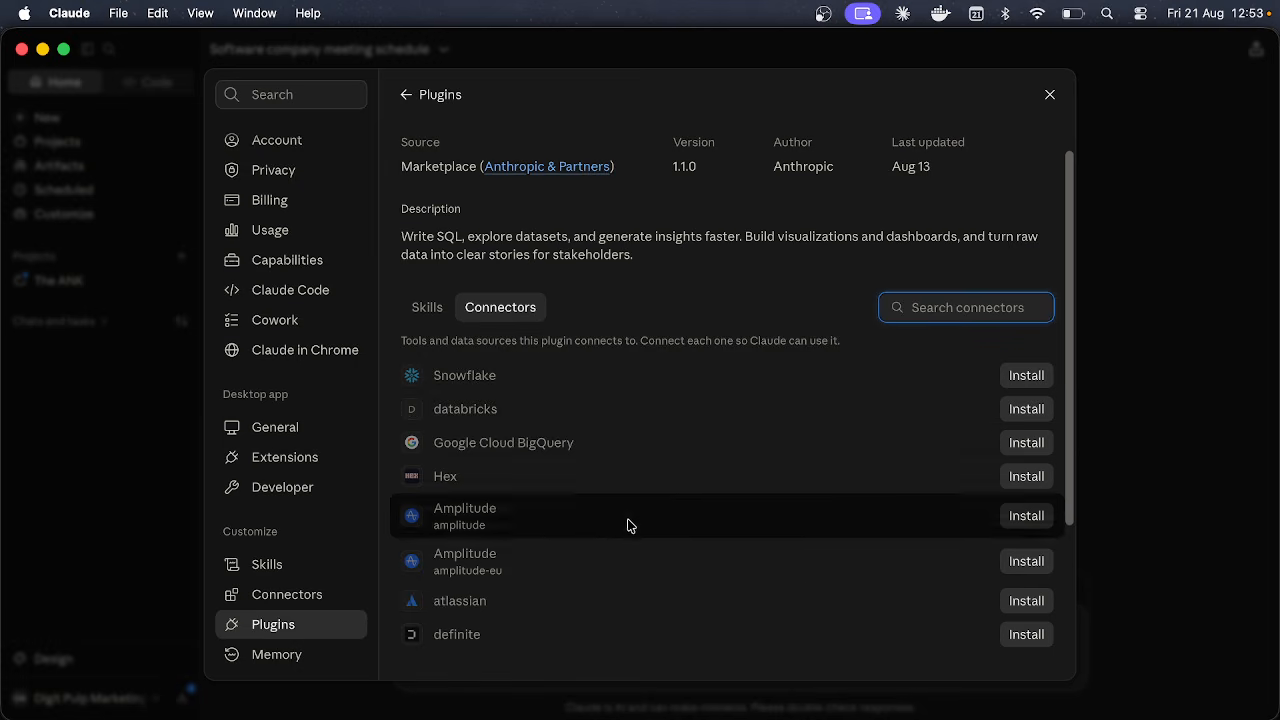
pyautogui.scroll(-2, 604, 604)
pyautogui.scroll(1, 604, 604)
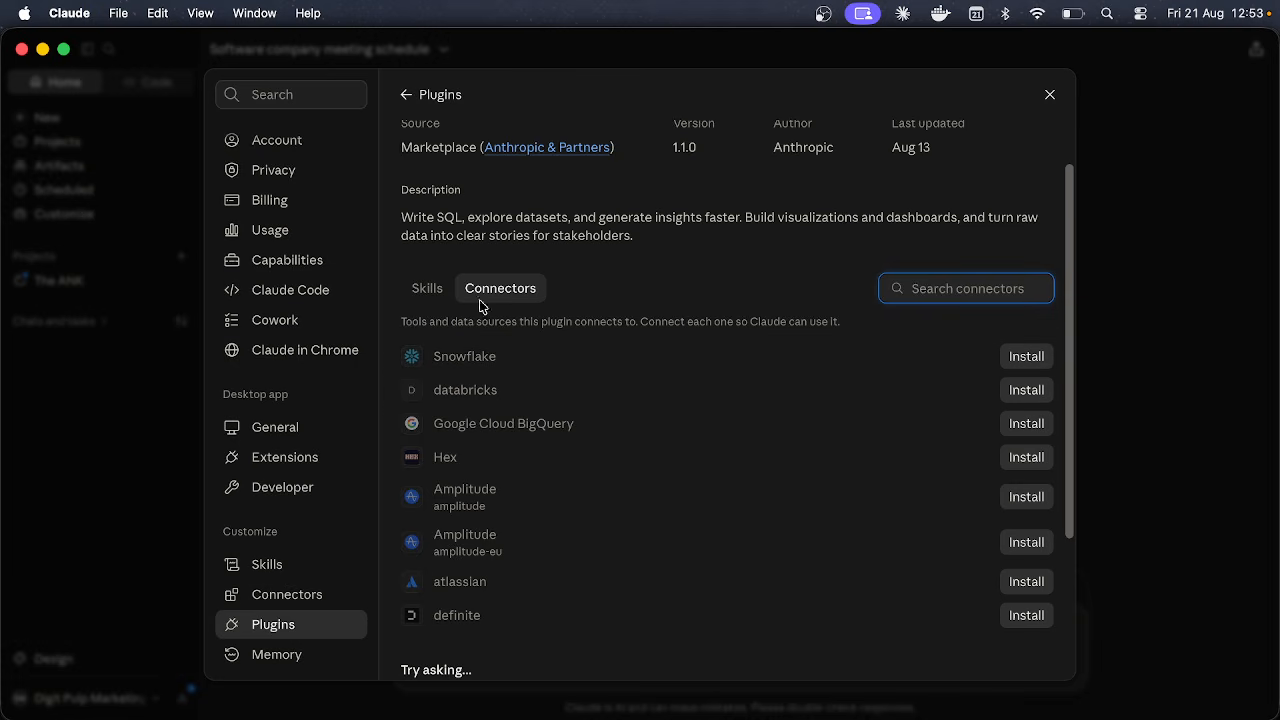
pyautogui.click(439, 299)
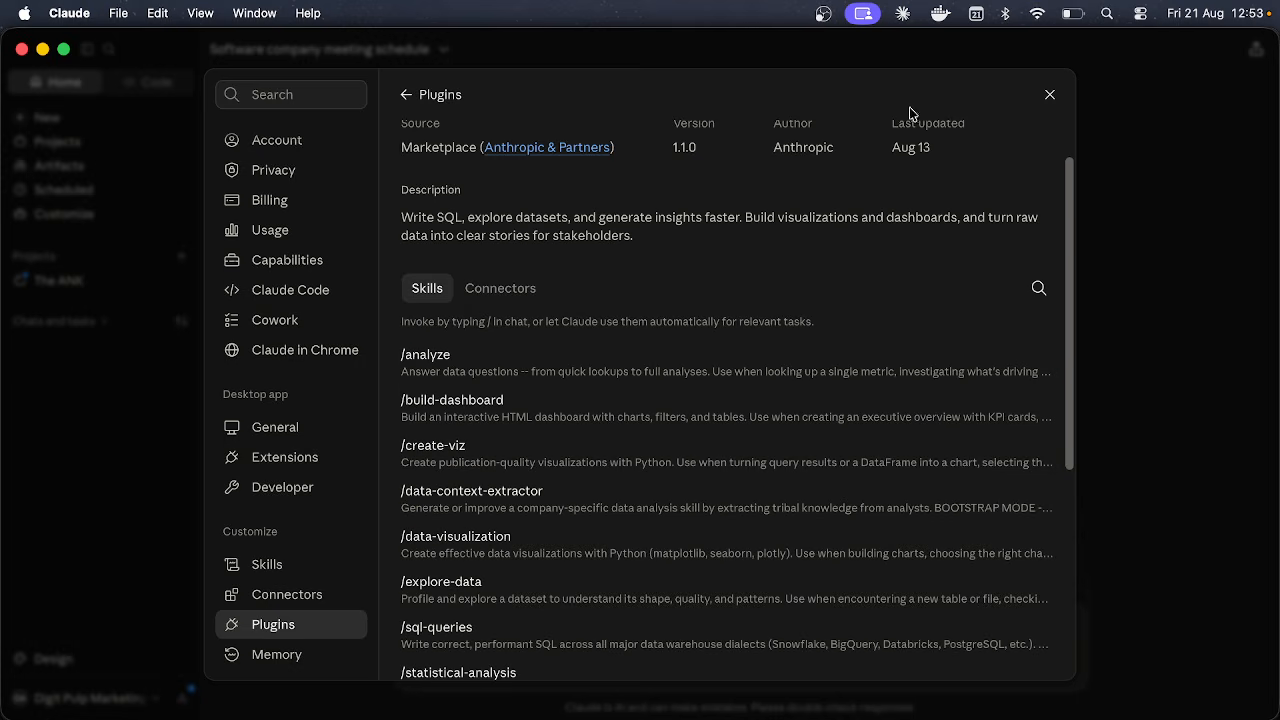
pyautogui.click(1048, 95)
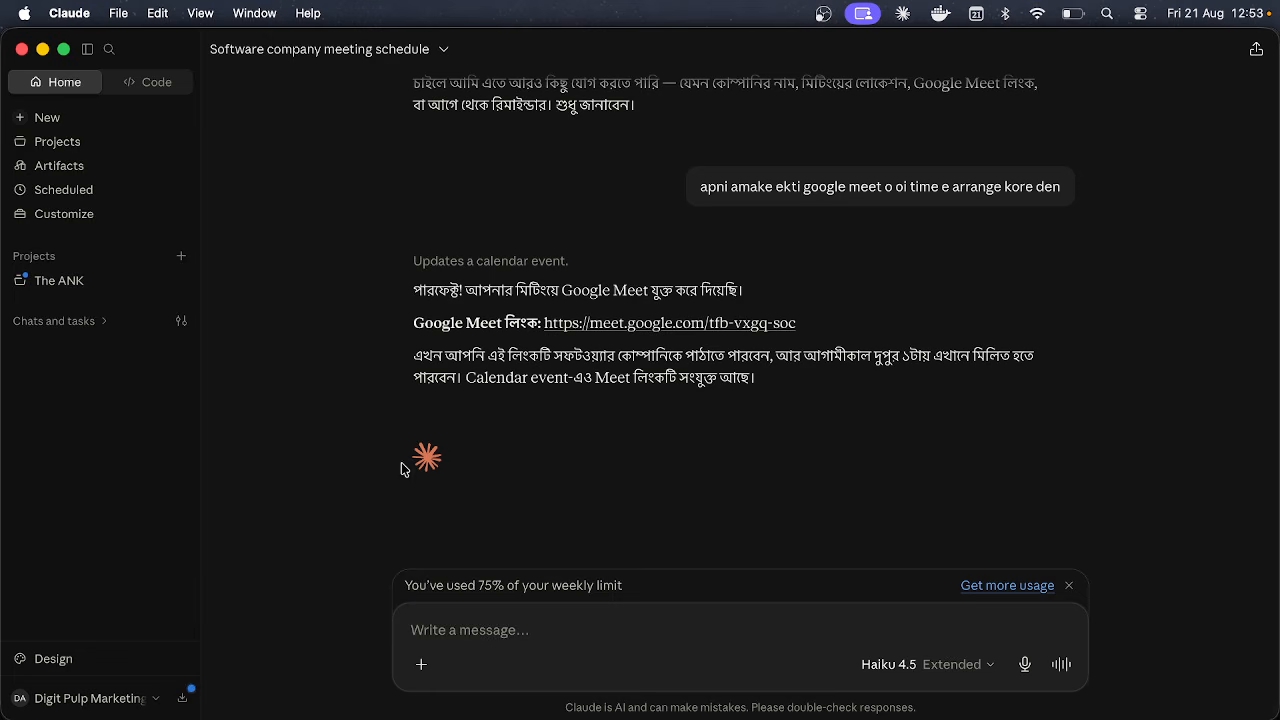
# Step: Begin a new task switched to Cowork mode with Haiku 4.5 selected, then bring up Finder
pyautogui.scroll(3, 240, 290)
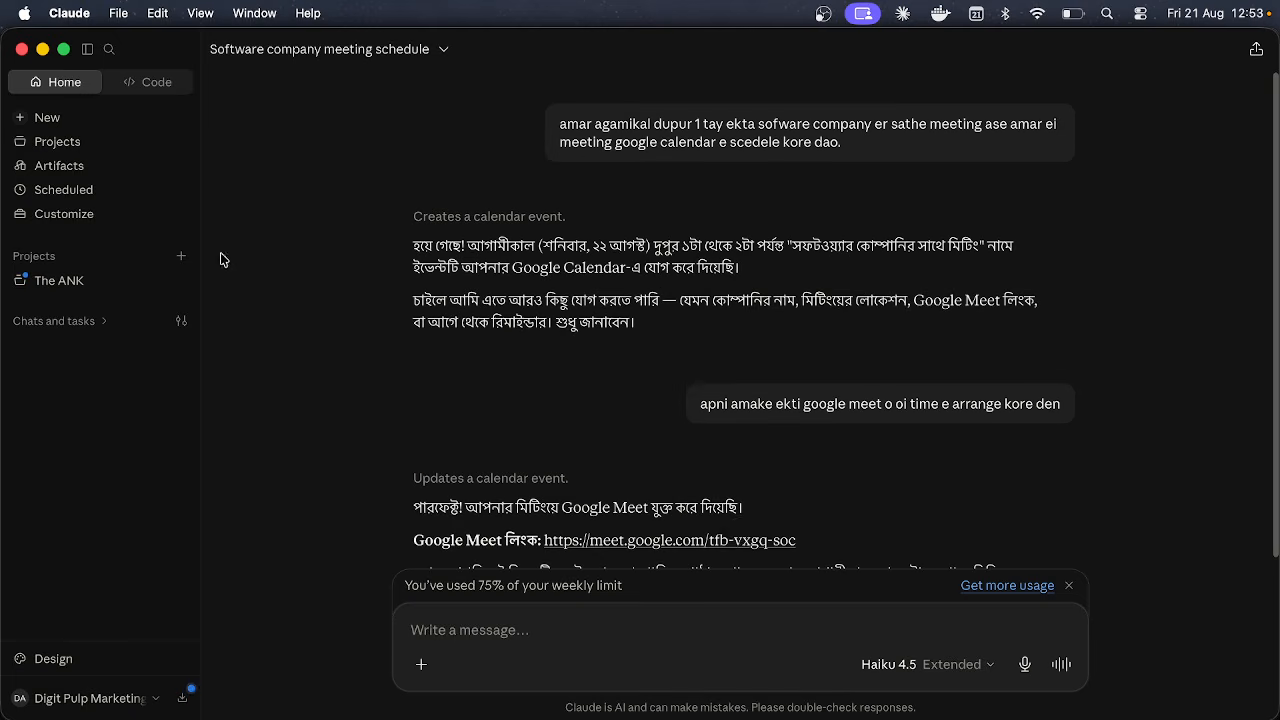
pyautogui.click(111, 120)
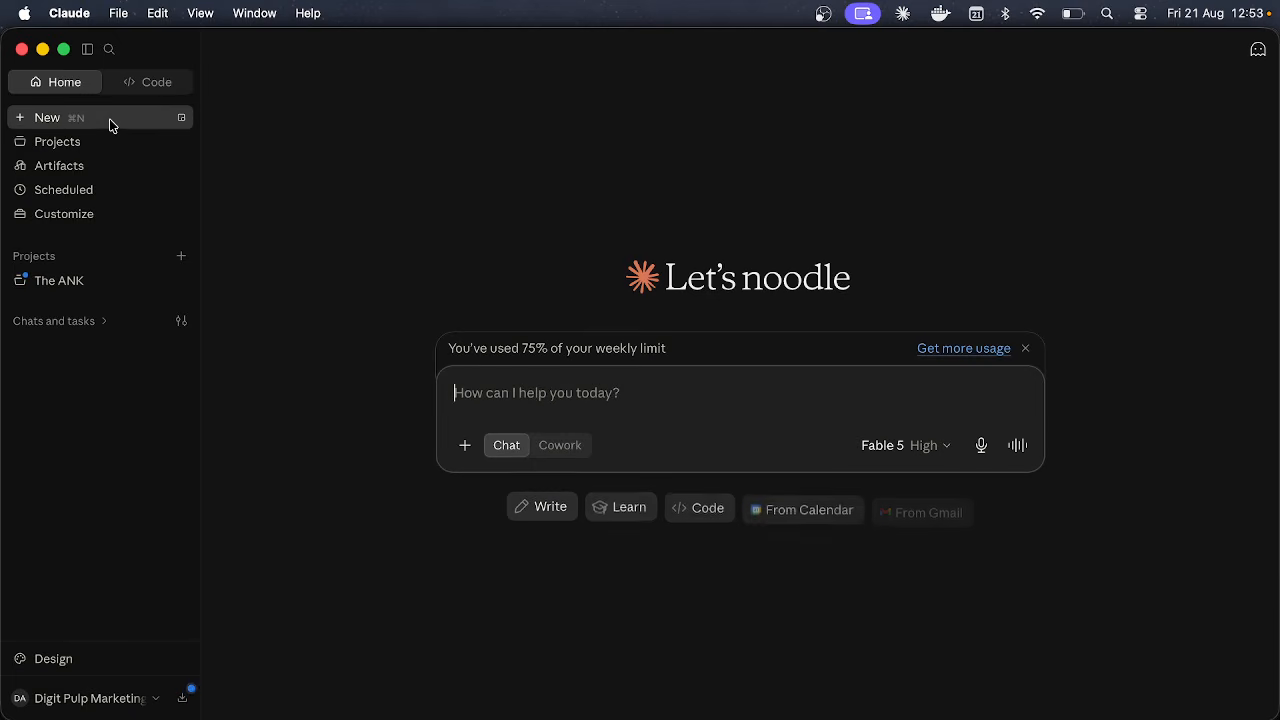
pyautogui.click(562, 447)
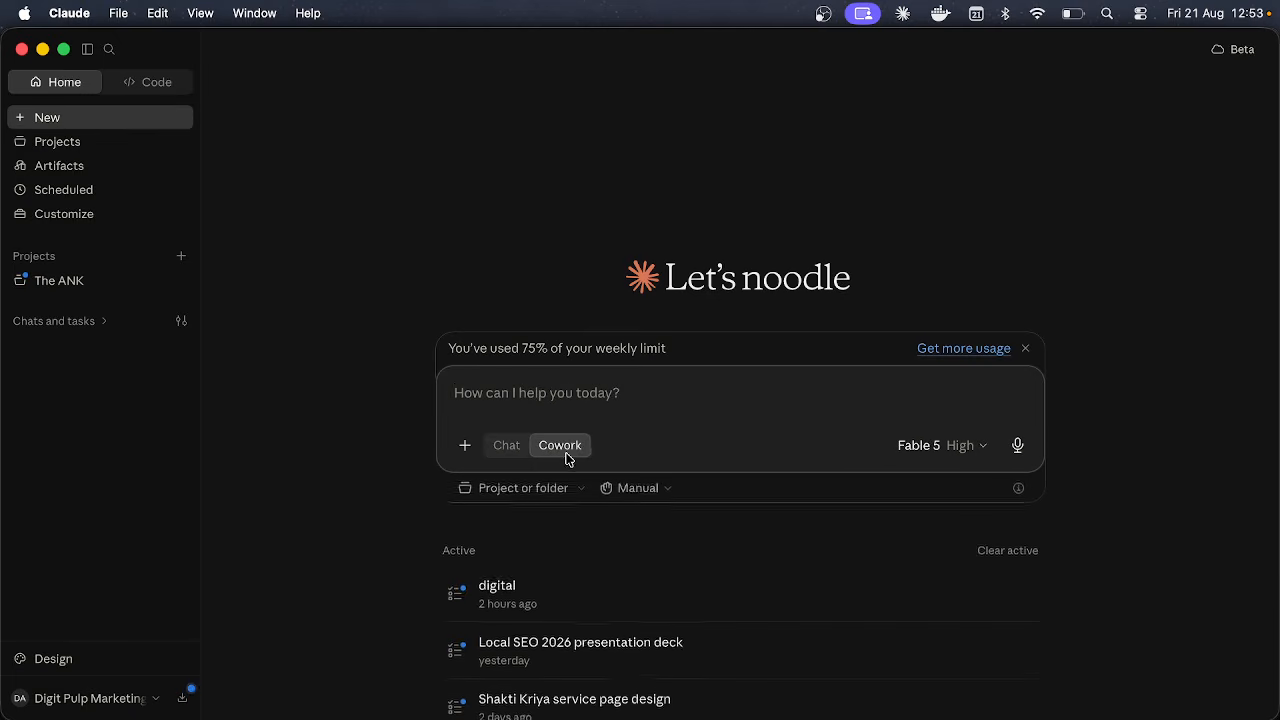
pyautogui.click(966, 446)
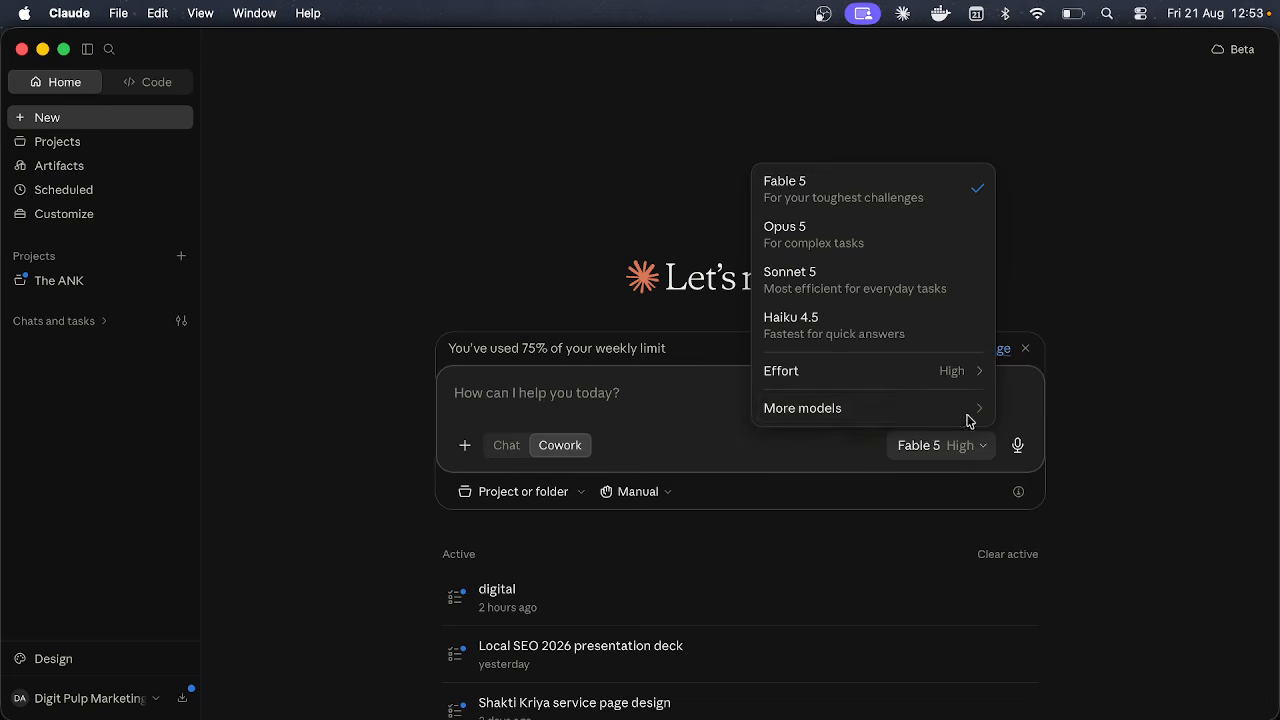
pyautogui.click(940, 338)
pyautogui.click(628, 385)
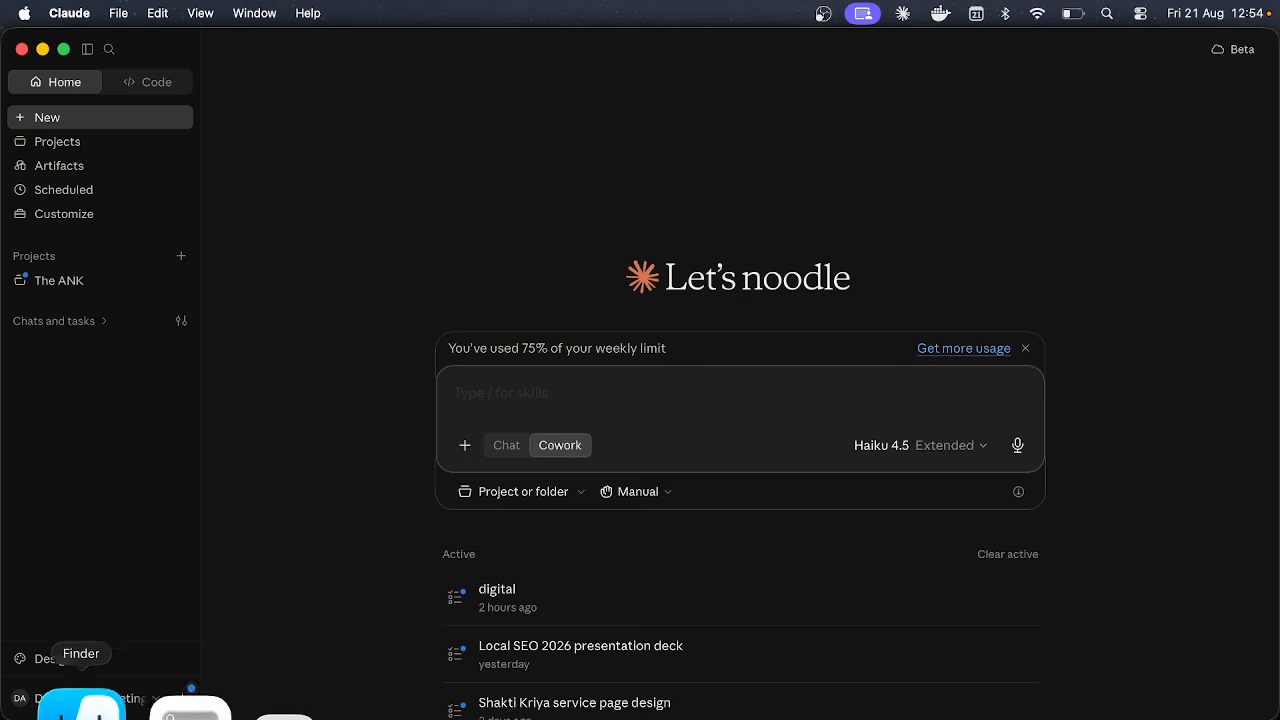
pyautogui.click(81, 710)
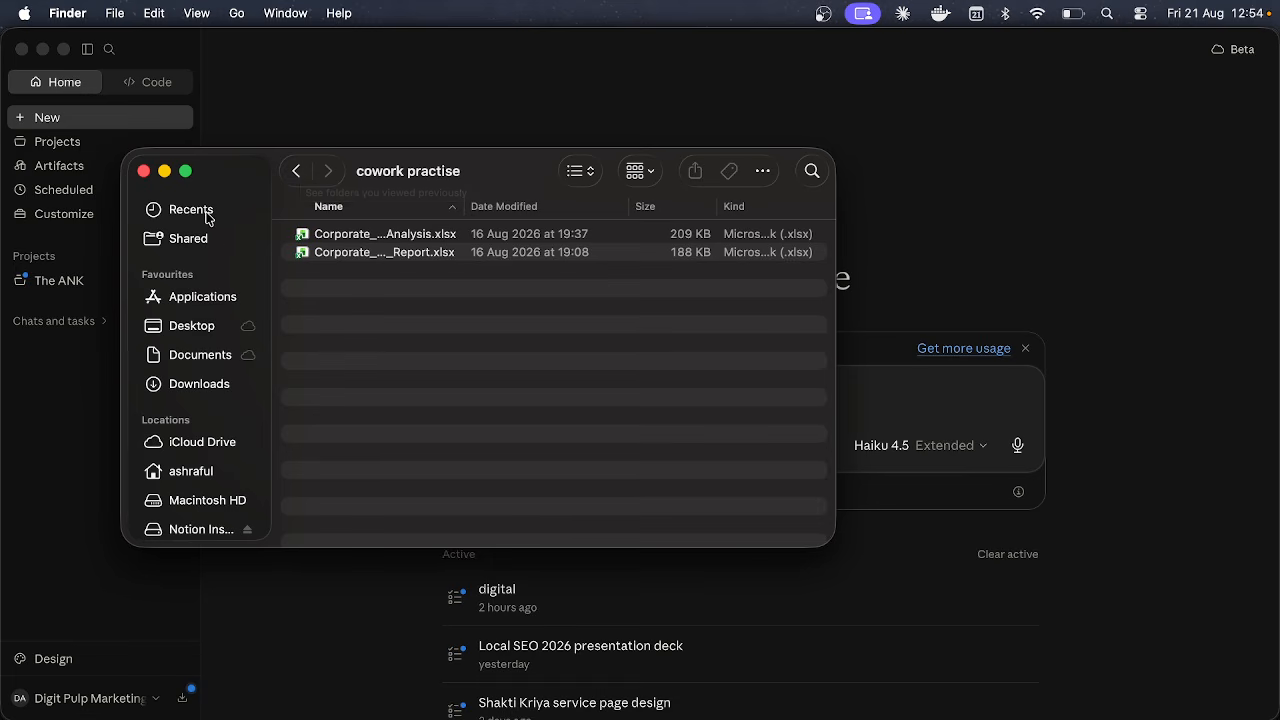
# Step: Create a new folder in the home folder named after a person followed by 'dataset'
pyautogui.click(202, 470)
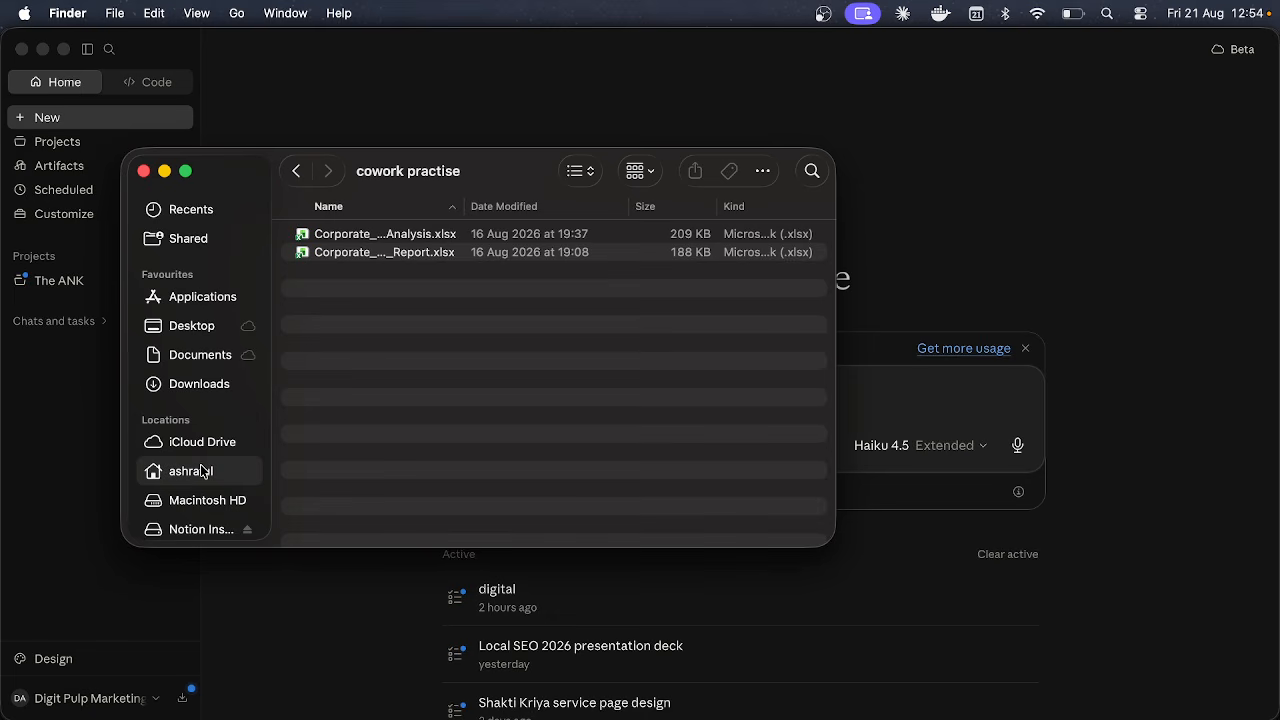
pyautogui.click(762, 171)
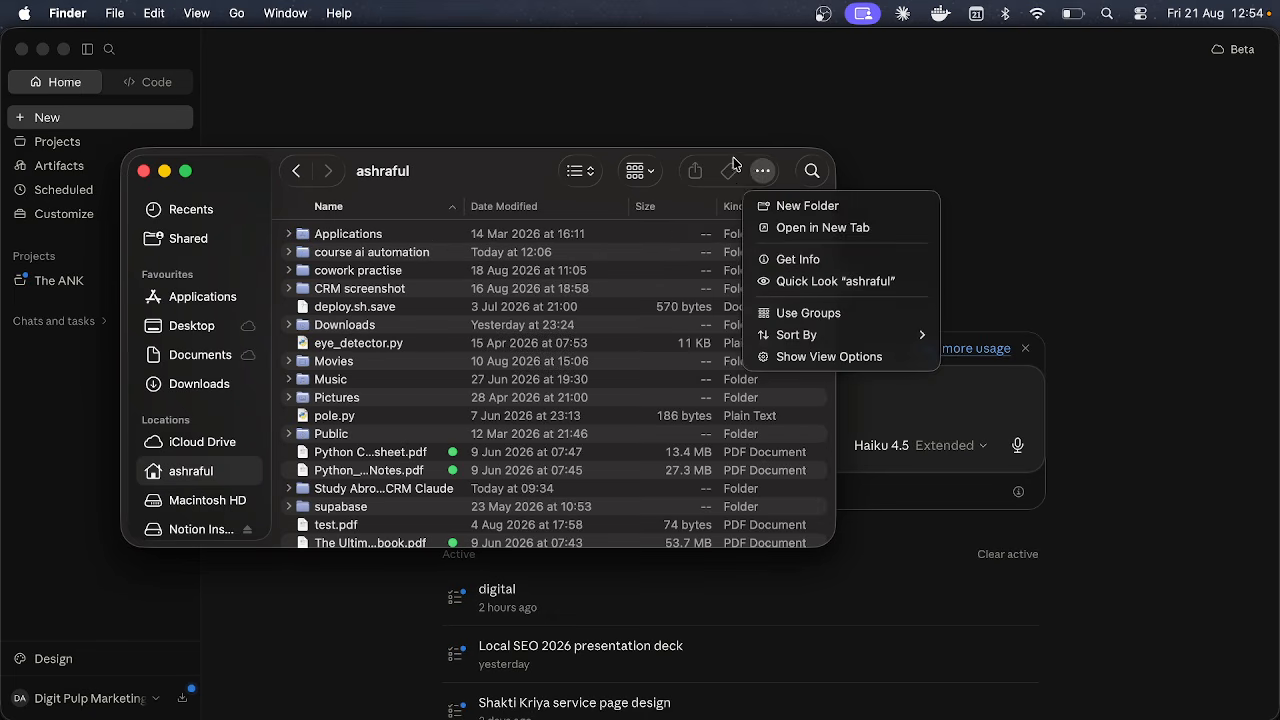
pyautogui.click(770, 214)
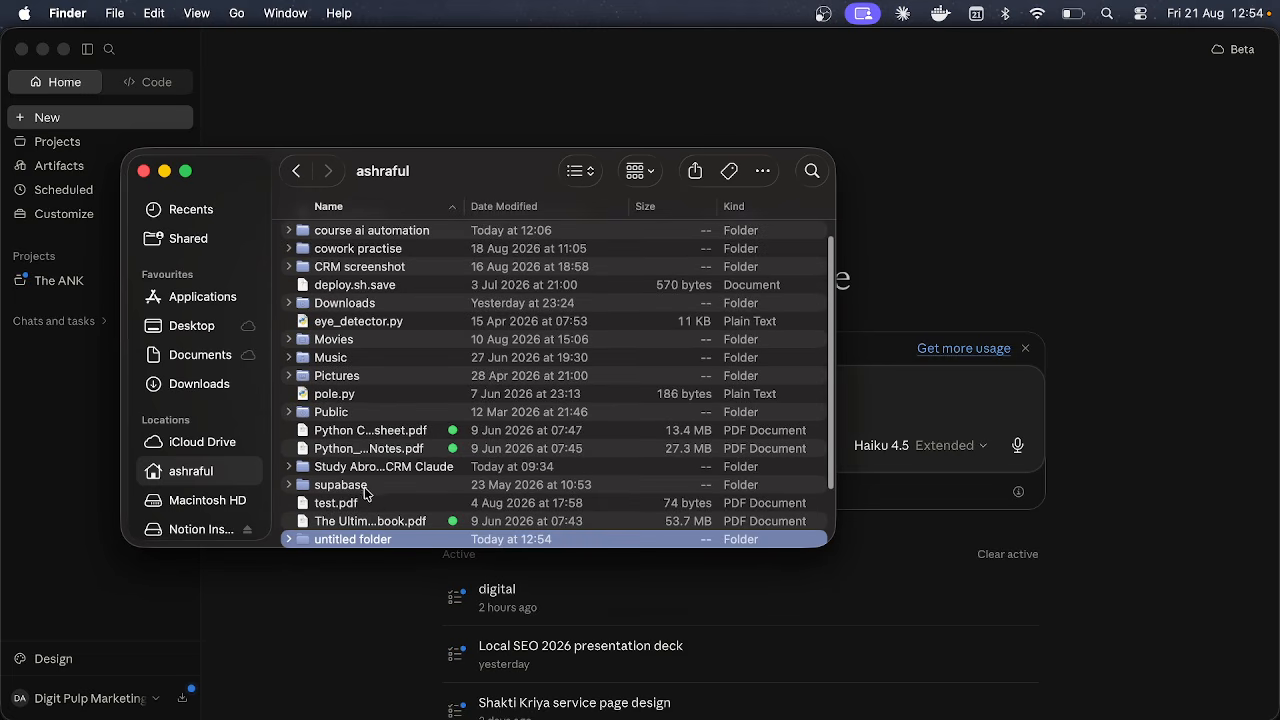
pyautogui.click(350, 540)
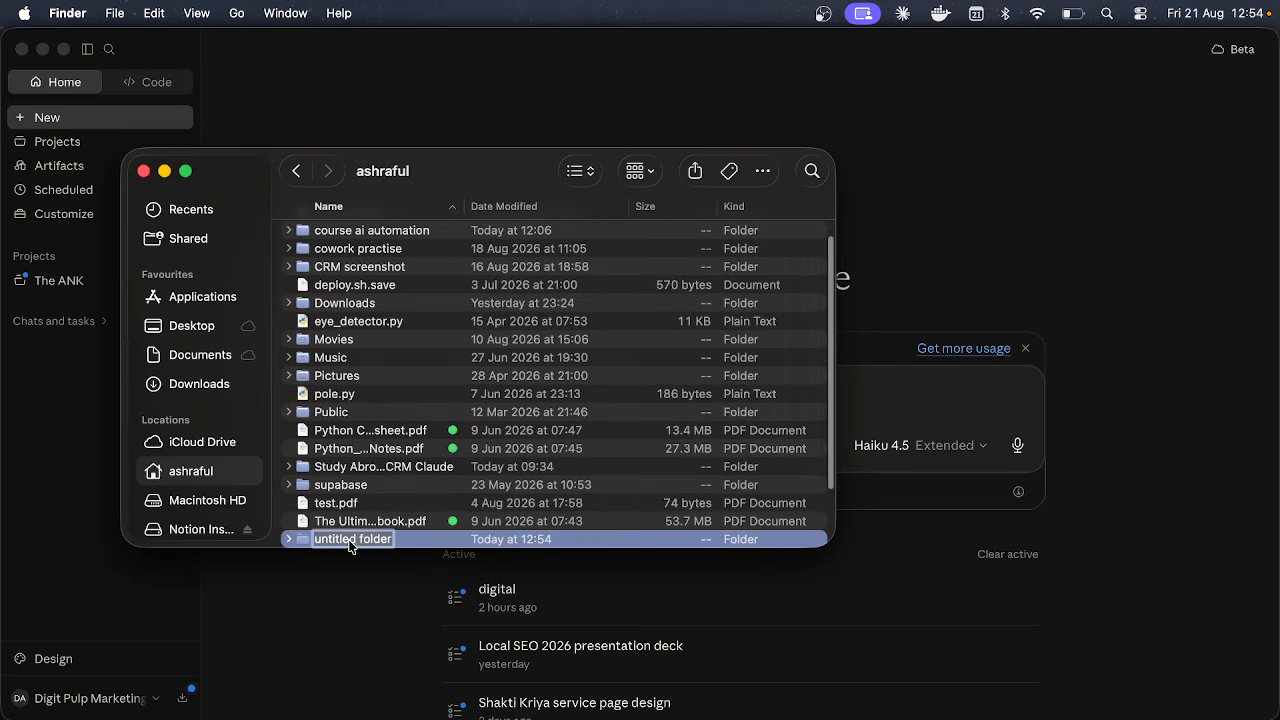
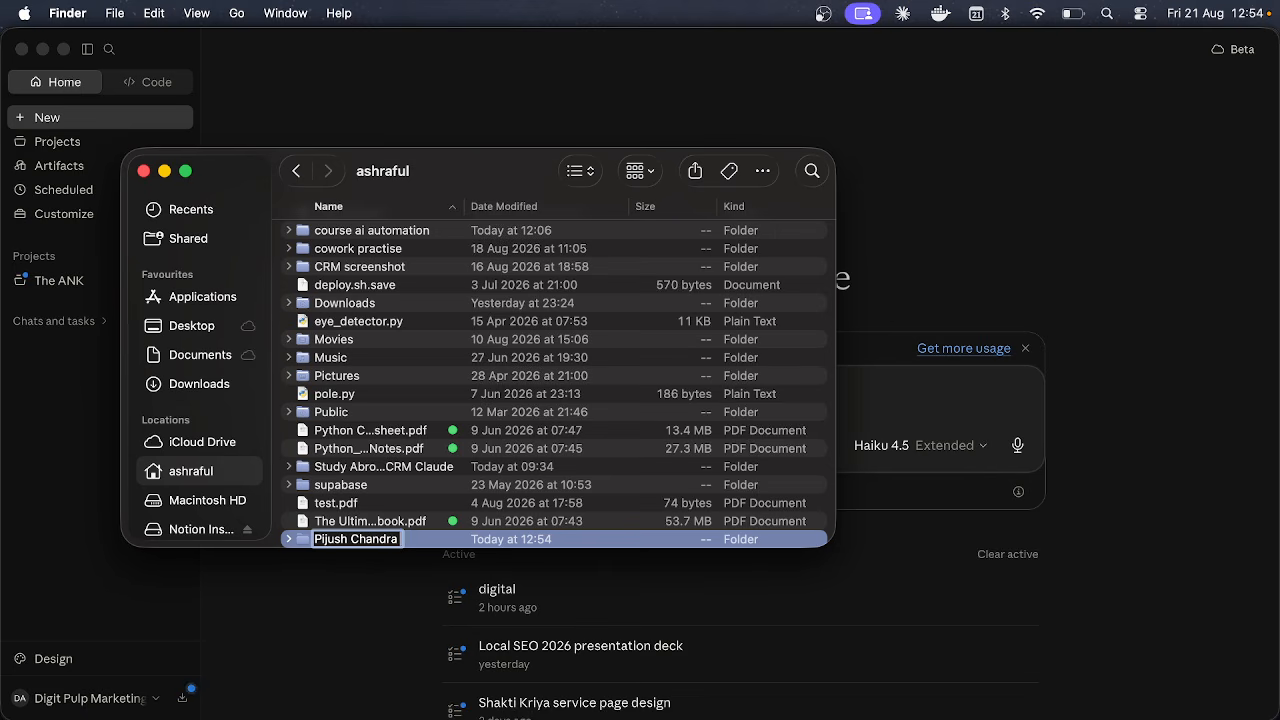
pyautogui.write(' datase')
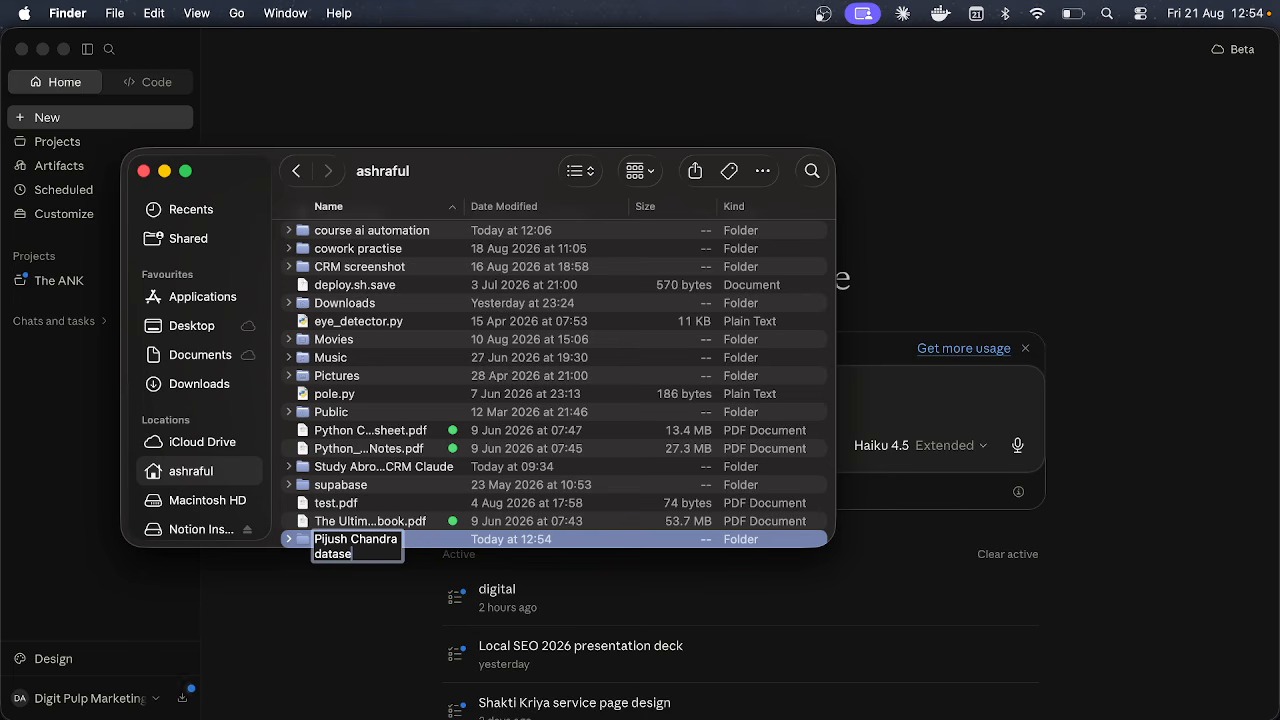
pyautogui.write('t')
pyautogui.press('Return')
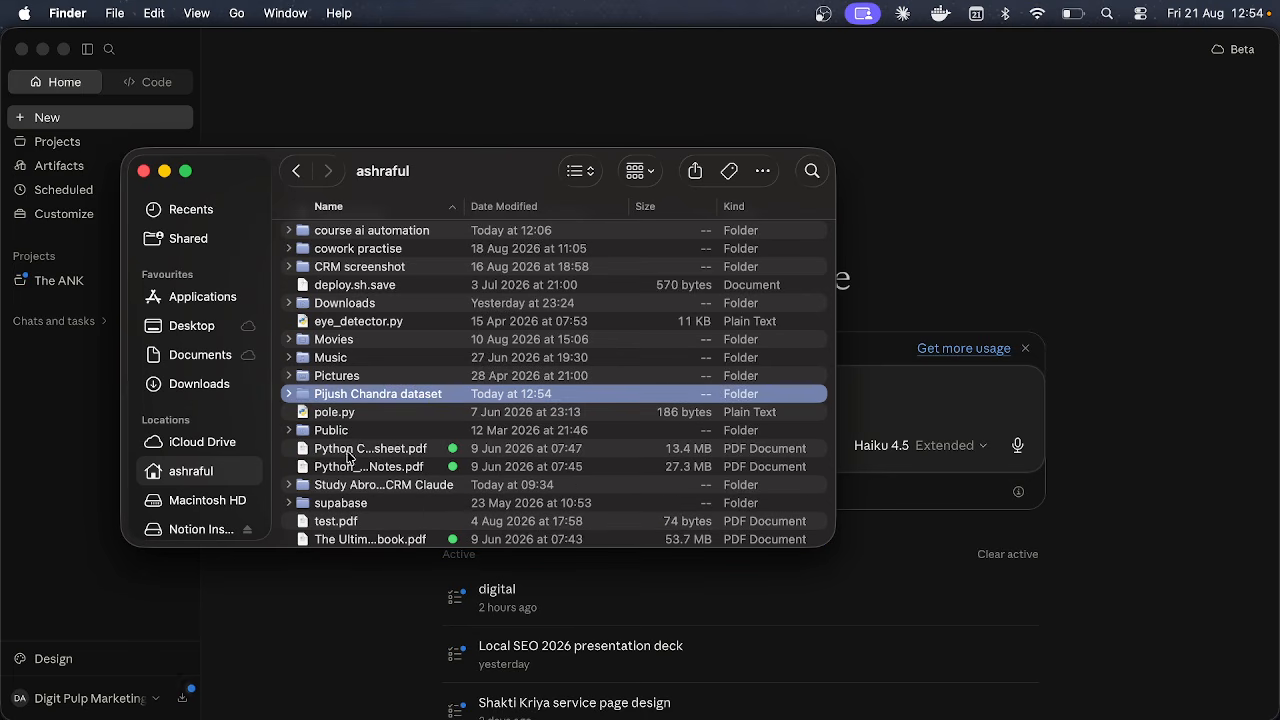
pyautogui.click(895, 235)
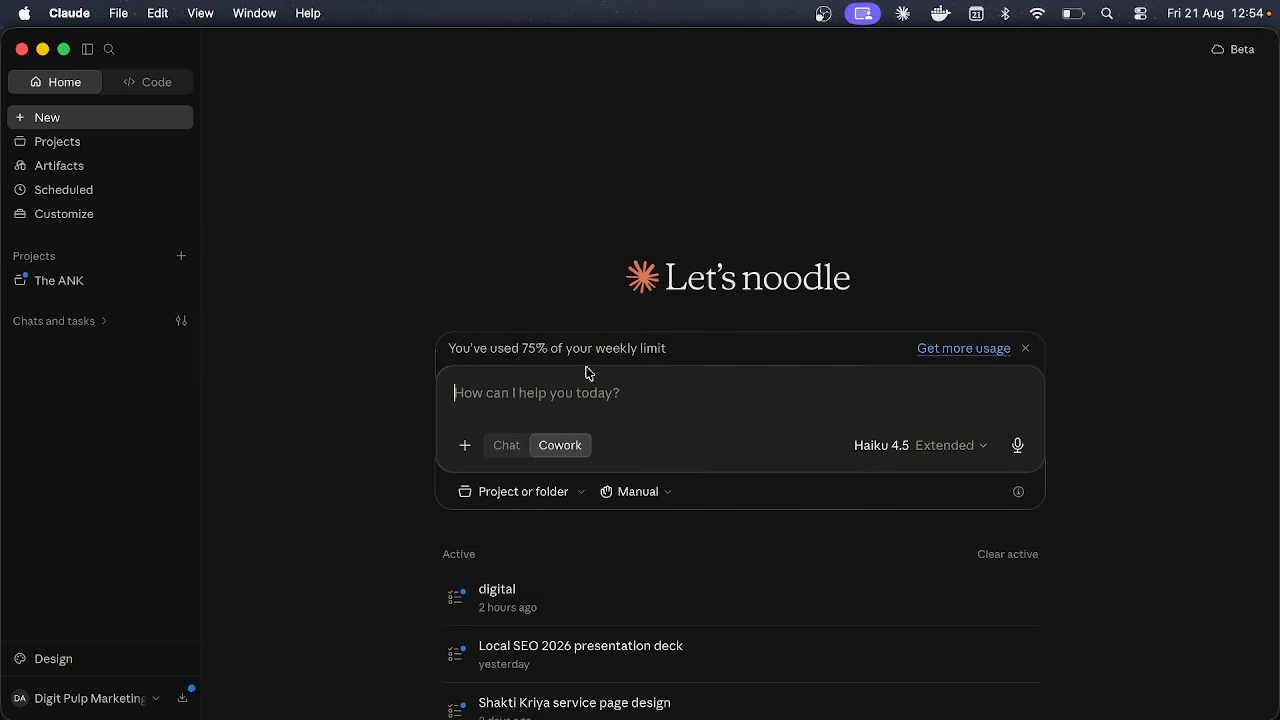
# Step: Add the new dataset folder as the task's working folder and allow Claude to change its files
pyautogui.click(519, 496)
pyautogui.click(548, 693)
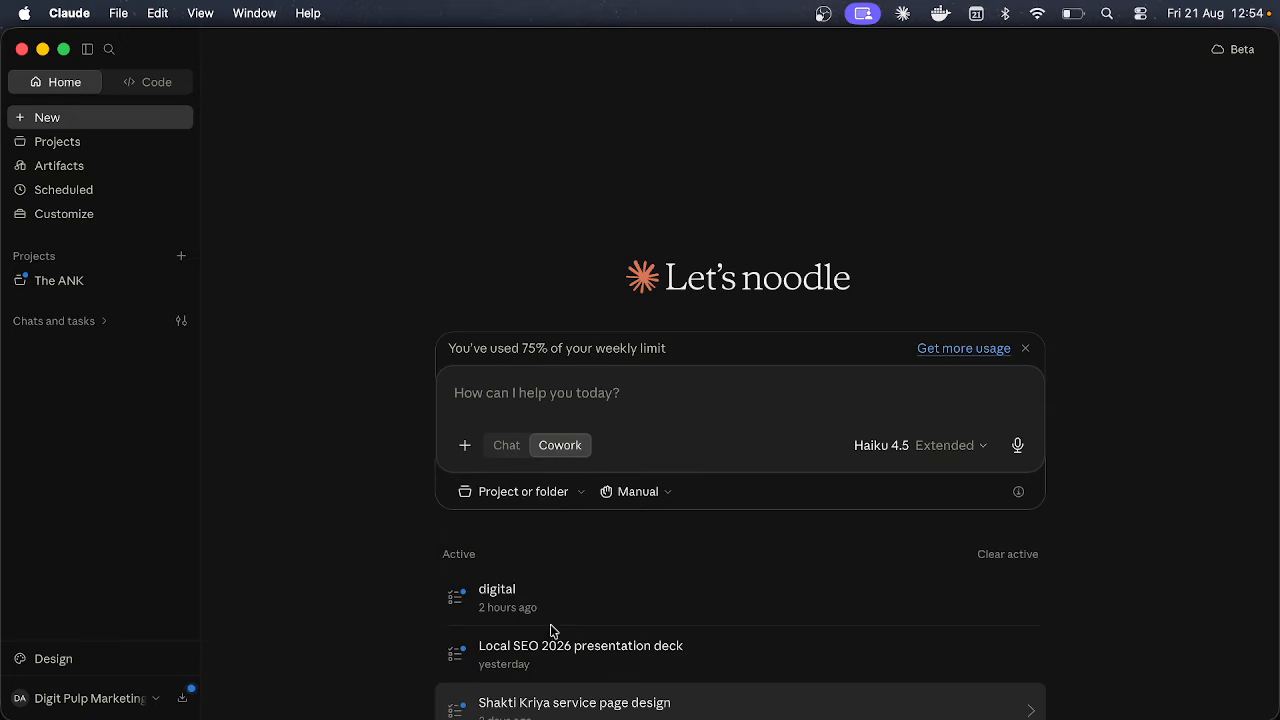
pyautogui.scroll(-5, 509, 366)
pyautogui.scroll(5, 507, 366)
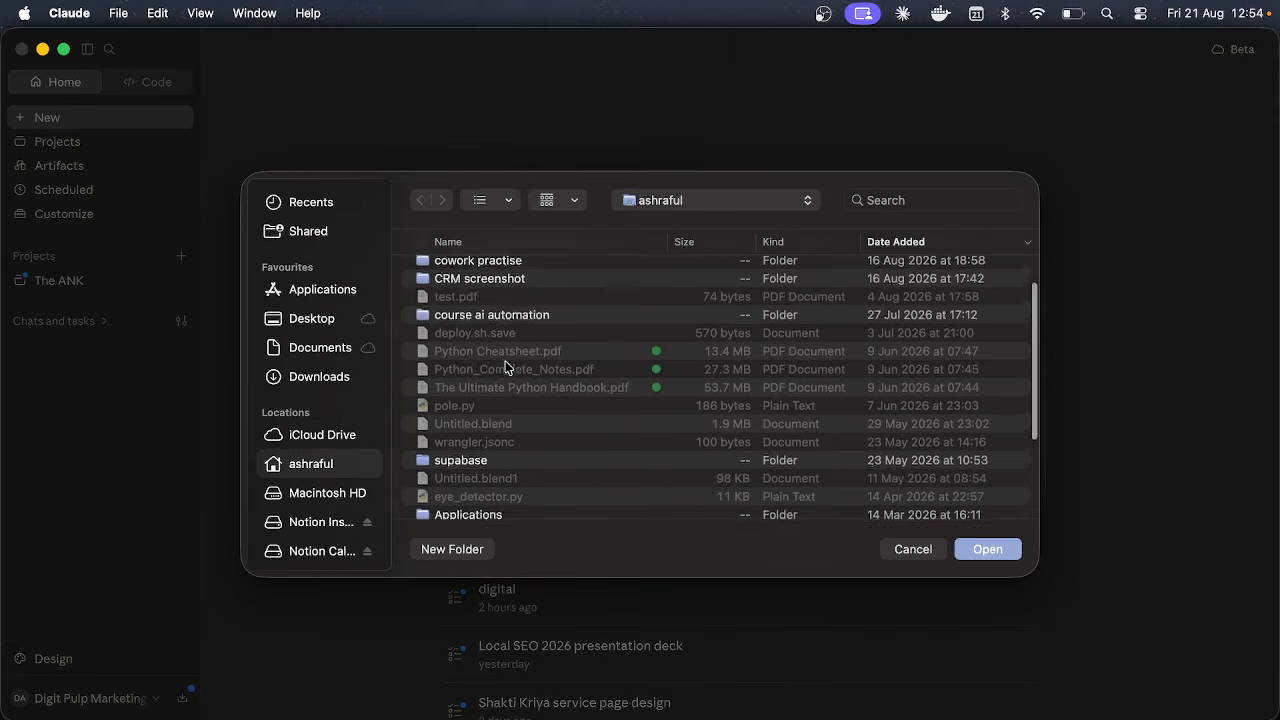
pyautogui.scroll(-5, 495, 390)
pyautogui.scroll(10, 481, 415)
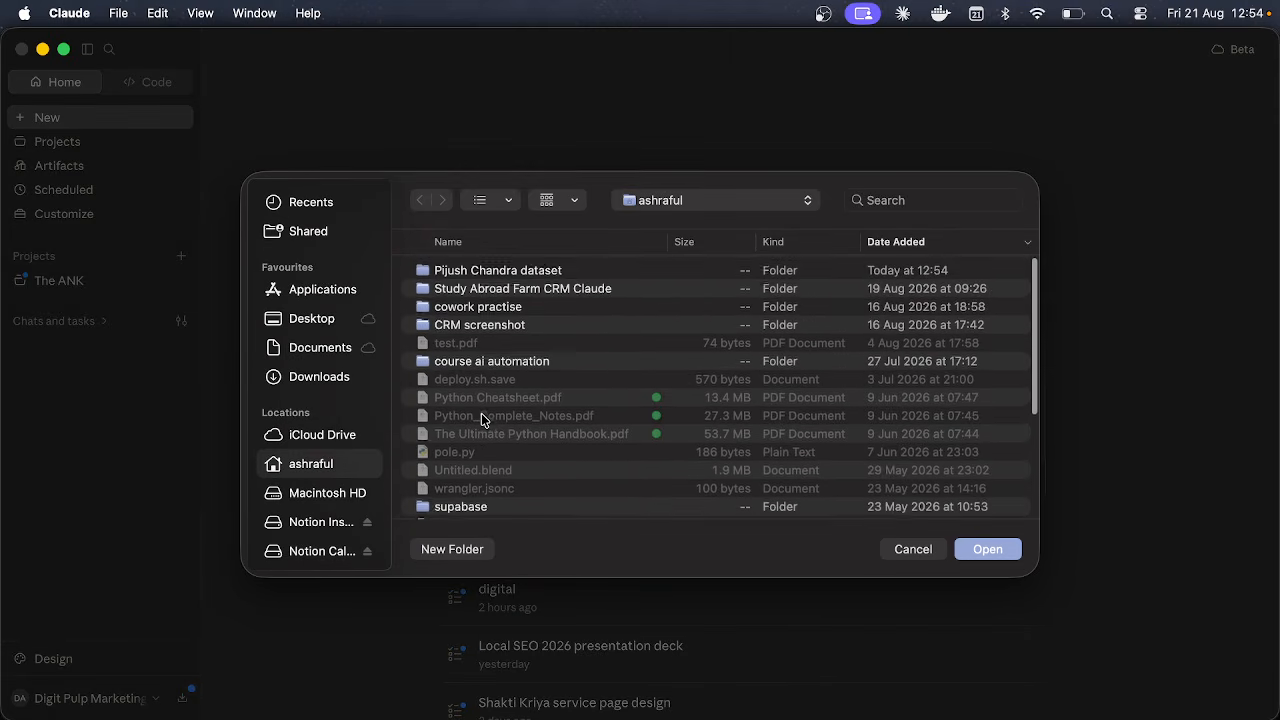
pyautogui.click(500, 270)
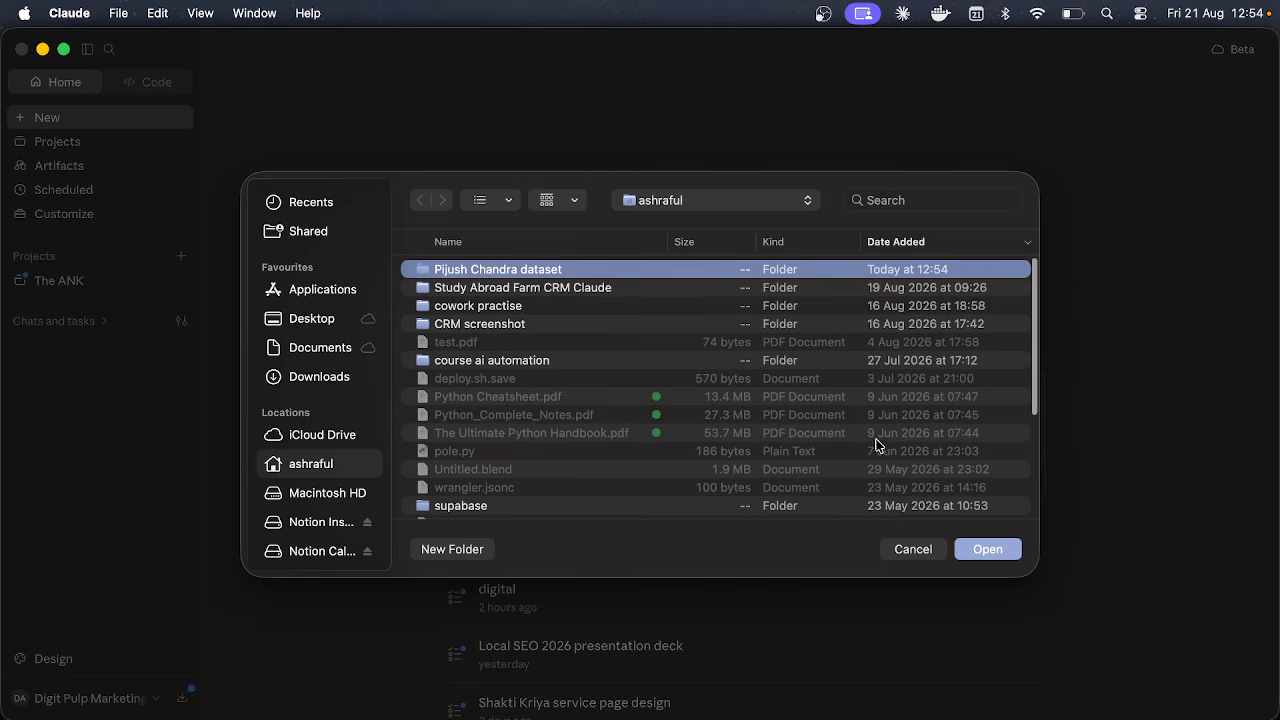
pyautogui.click(1000, 553)
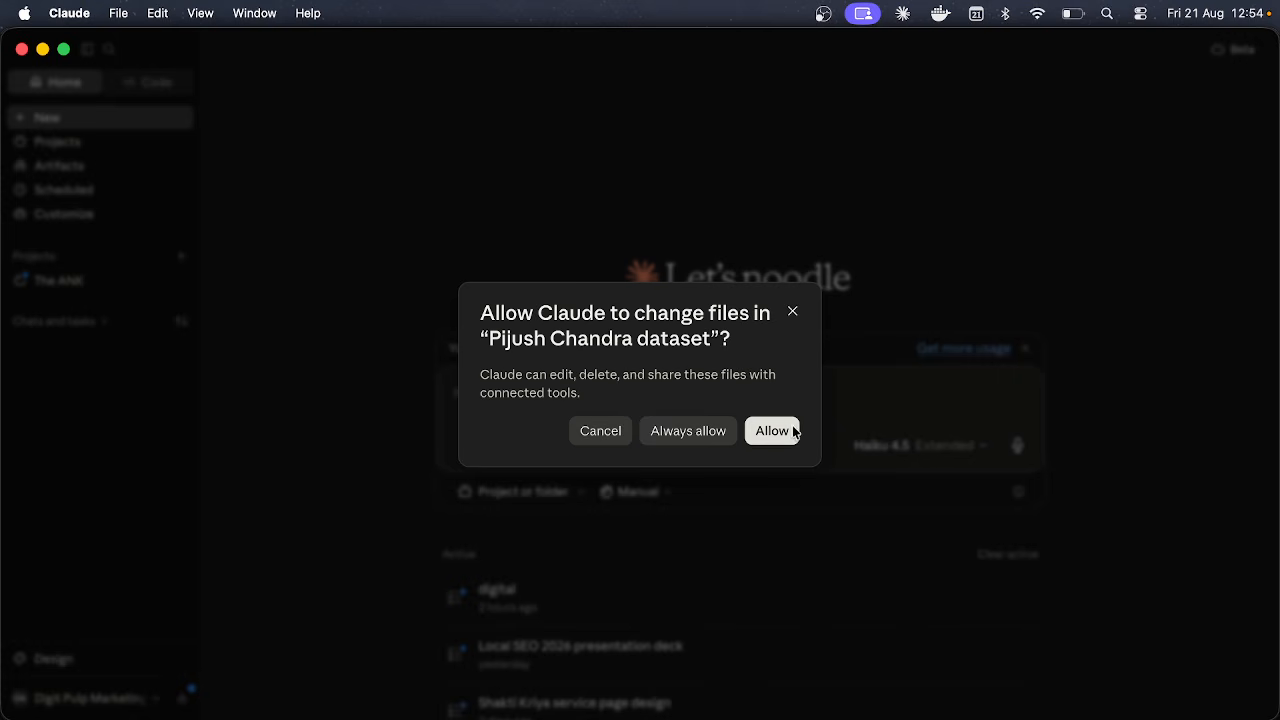
pyautogui.click(789, 431)
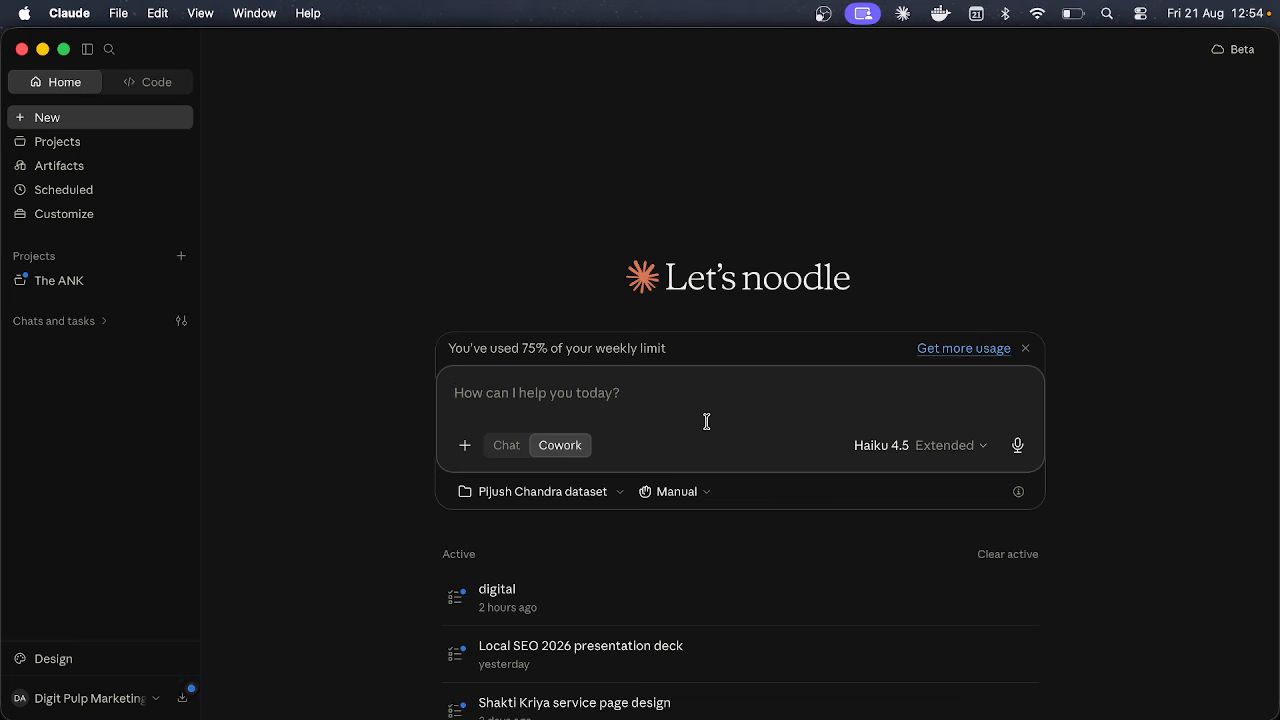
# Step: Replace the first draft with a request to build a digital marketing company's financial module and send it
pyautogui.write('cre')
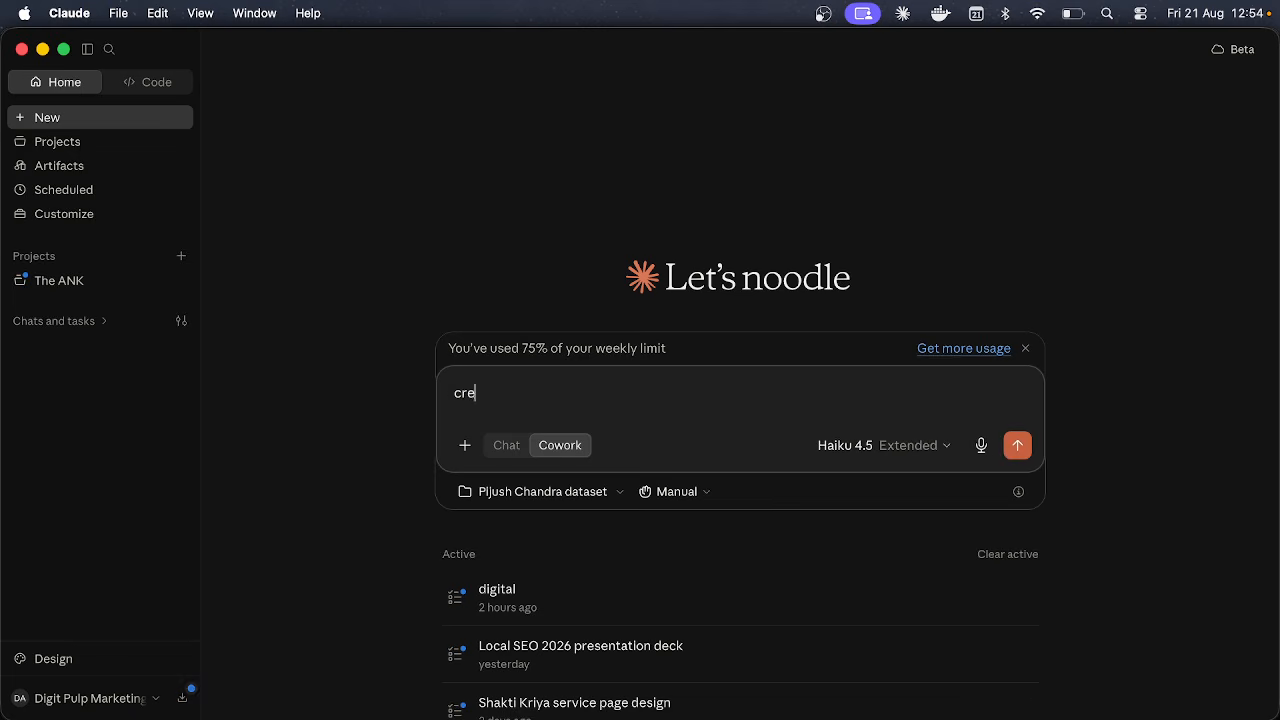
pyautogui.write('ate a software comapn')
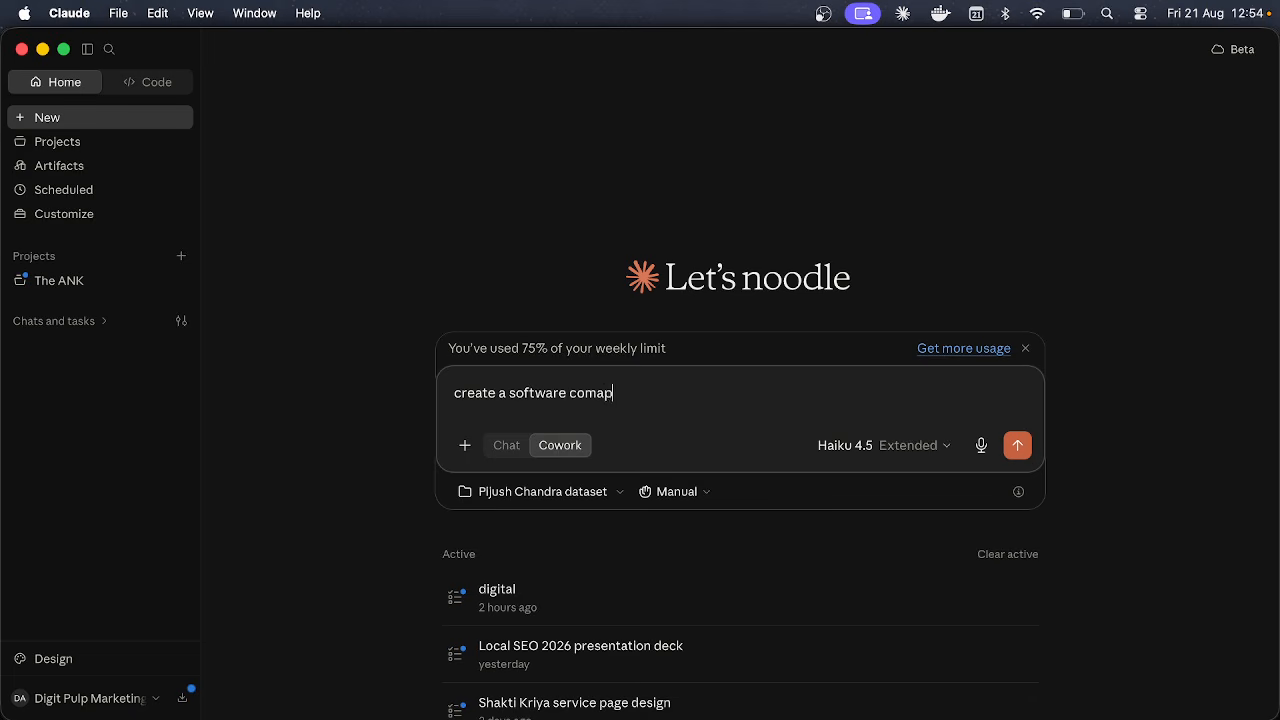
pyautogui.press('super+a')
pyautogui.press('BackSpace')
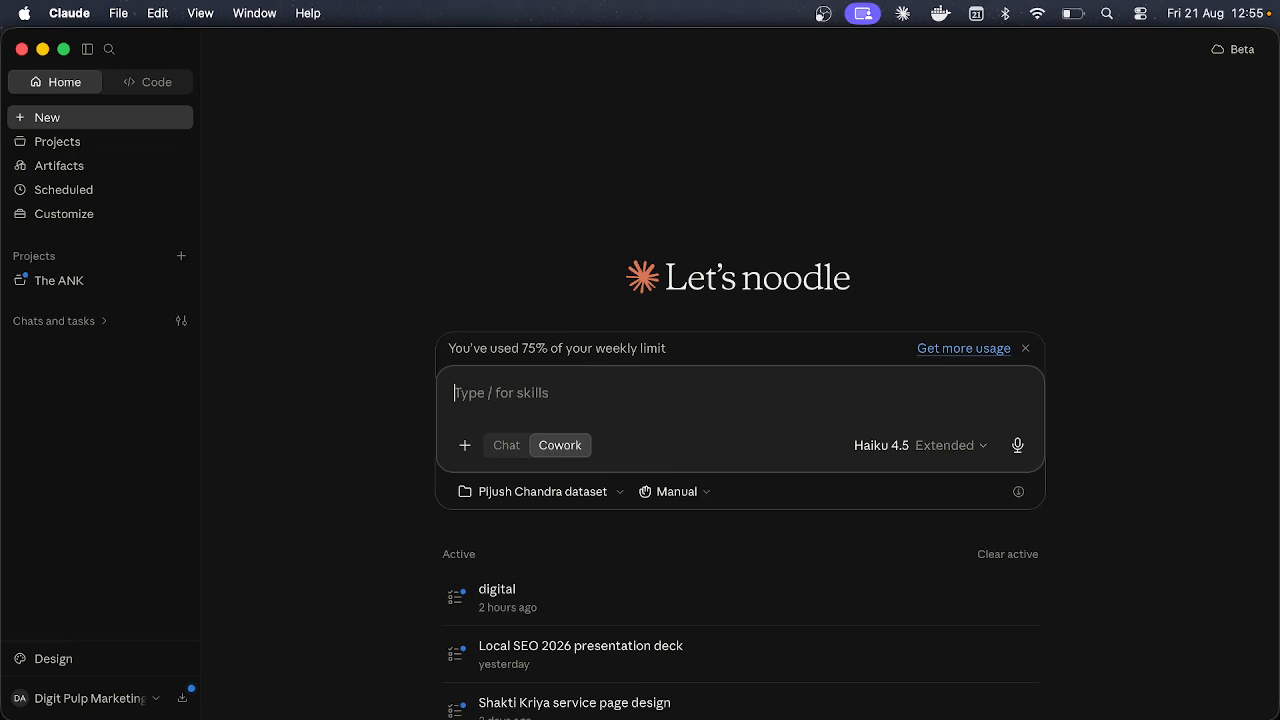
pyautogui.write('amake e')
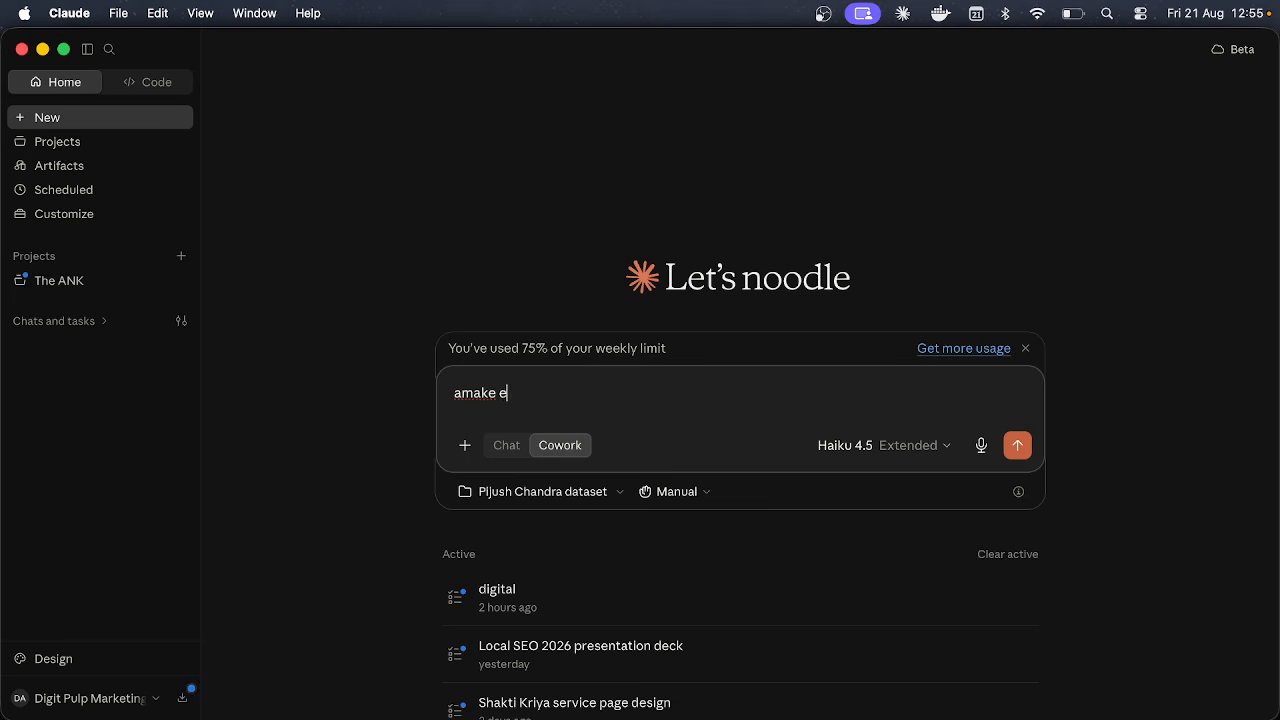
pyautogui.write('kta digital marketing compant er')
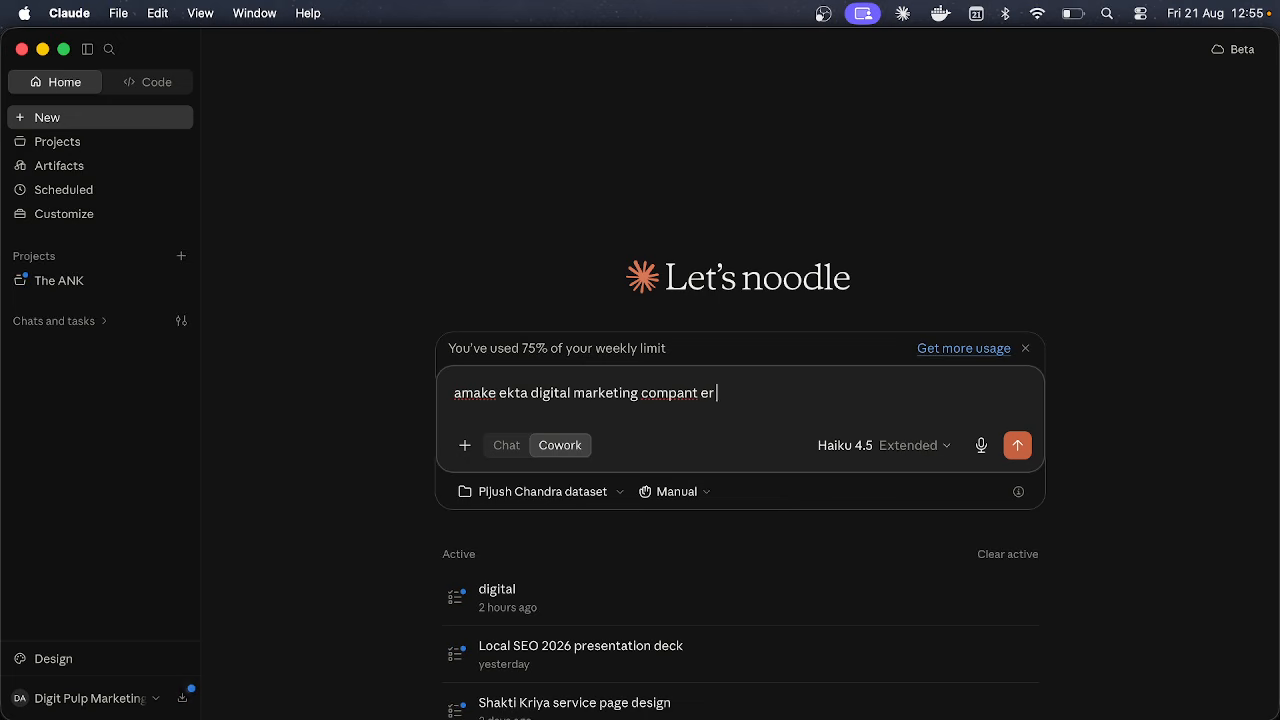
pyautogui.write(' finanaceial module b')
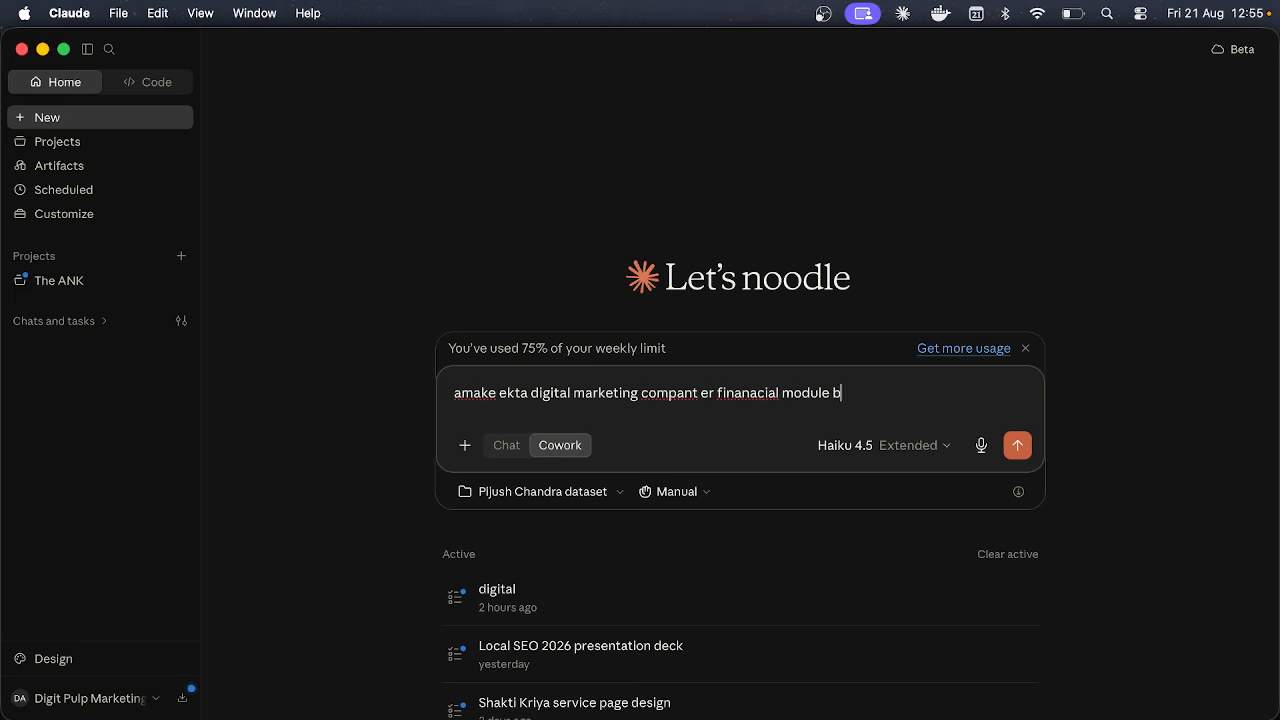
pyautogui.write('aniye d')
pyautogui.write('ao')
pyautogui.press('Return')
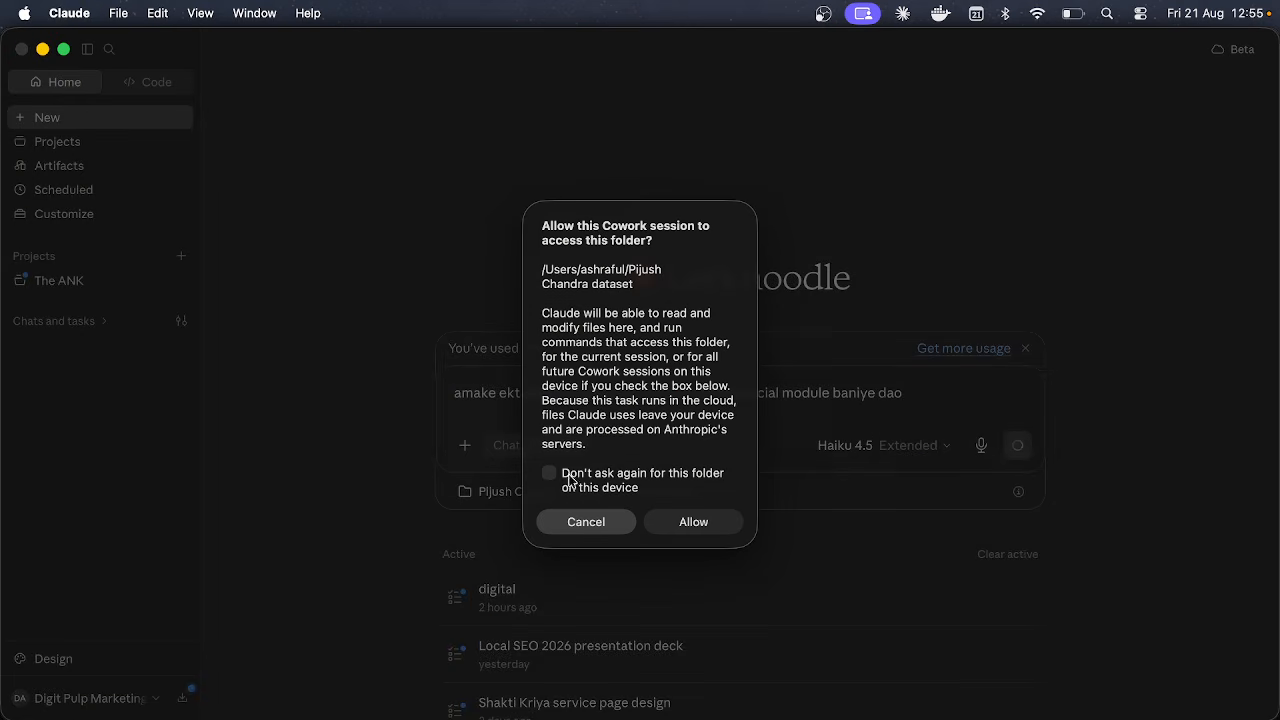
# Step: Allow dataset folder access with Don't ask again, then expand the Progress, Outputs and Context sections
pyautogui.click(572, 480)
pyautogui.click(688, 524)
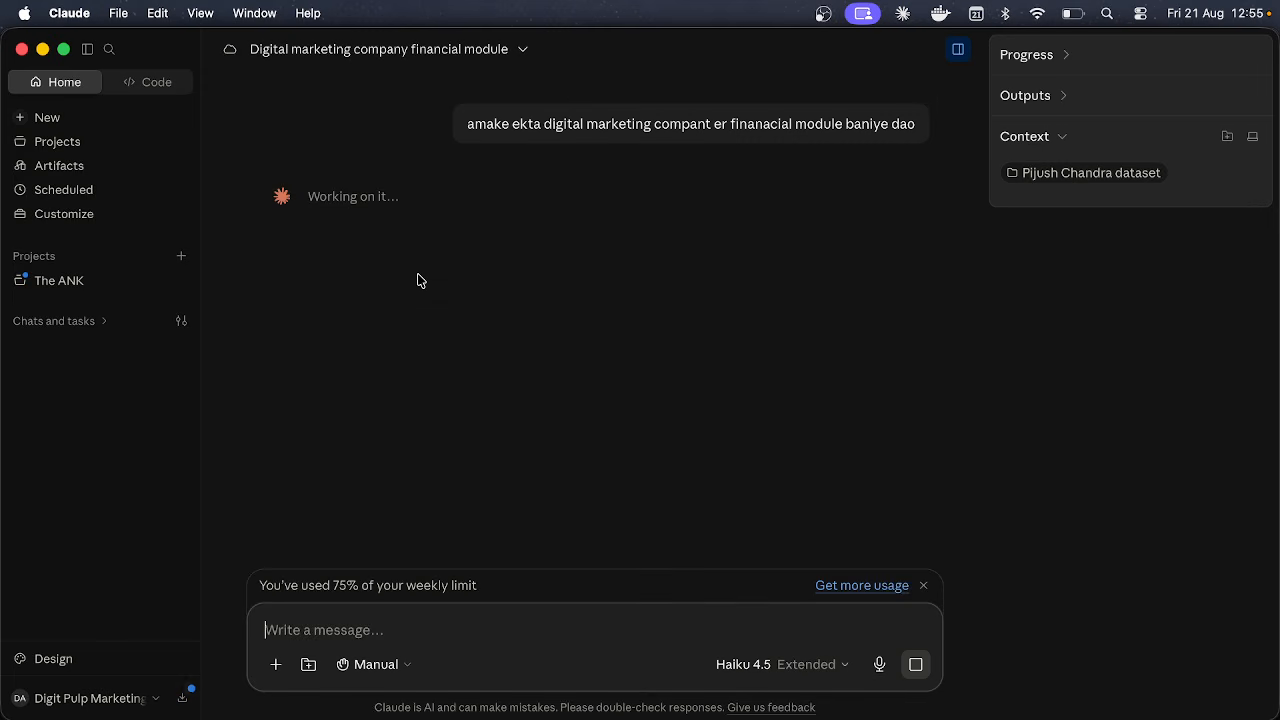
pyautogui.click(1050, 56)
pyautogui.click(1058, 189)
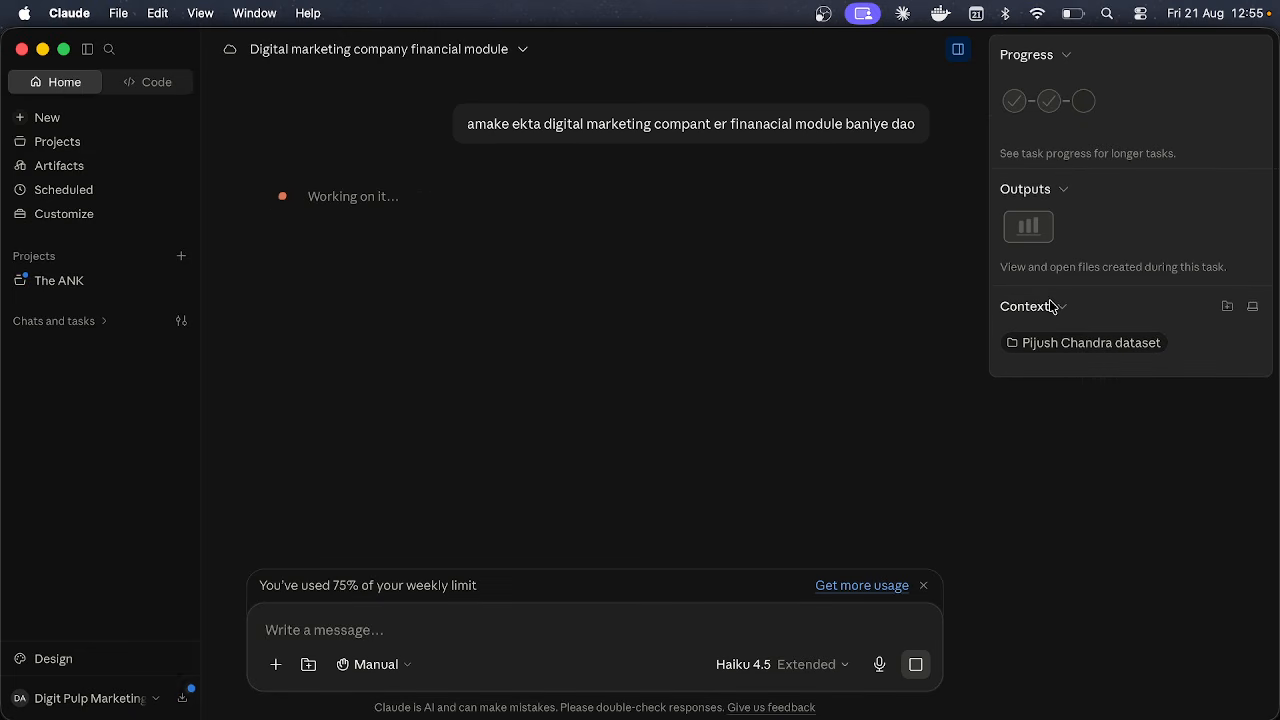
pyautogui.click(1050, 306)
pyautogui.click(1050, 306)
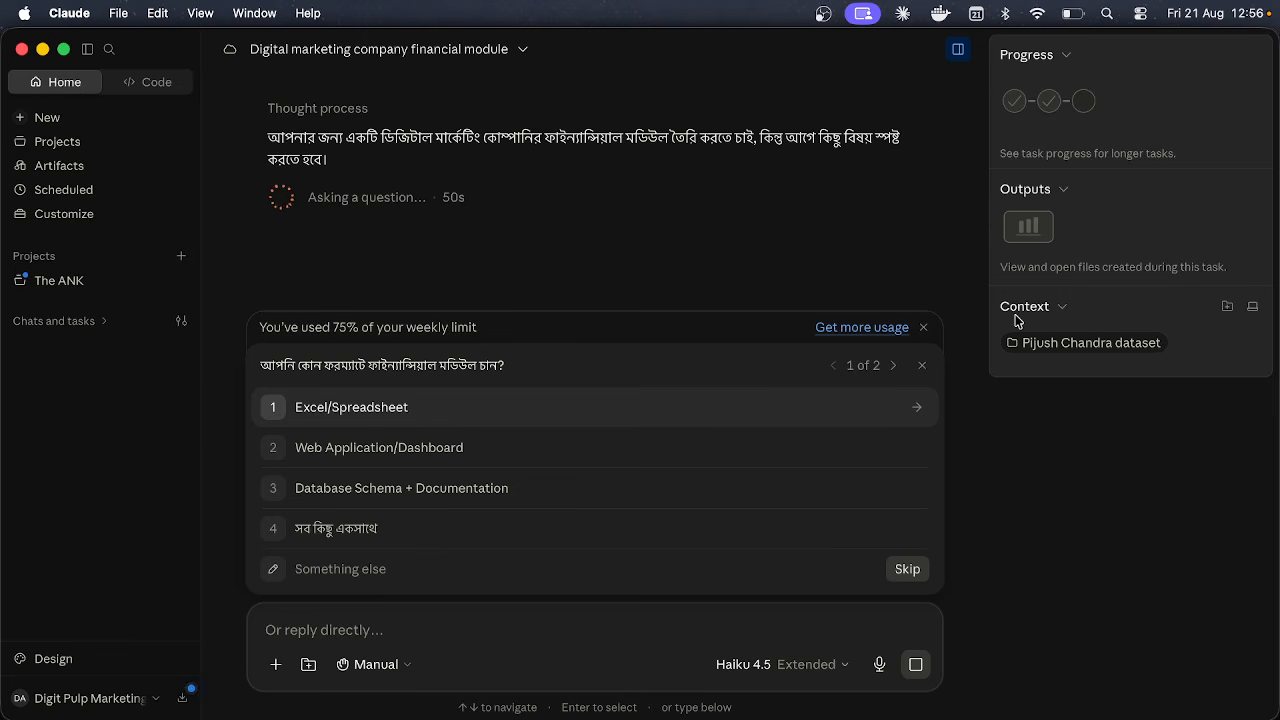
# Step: Choose Excel/Spreadsheet as the format and Invoice & Revenue Tracking as the top priority
pyautogui.click(700, 414)
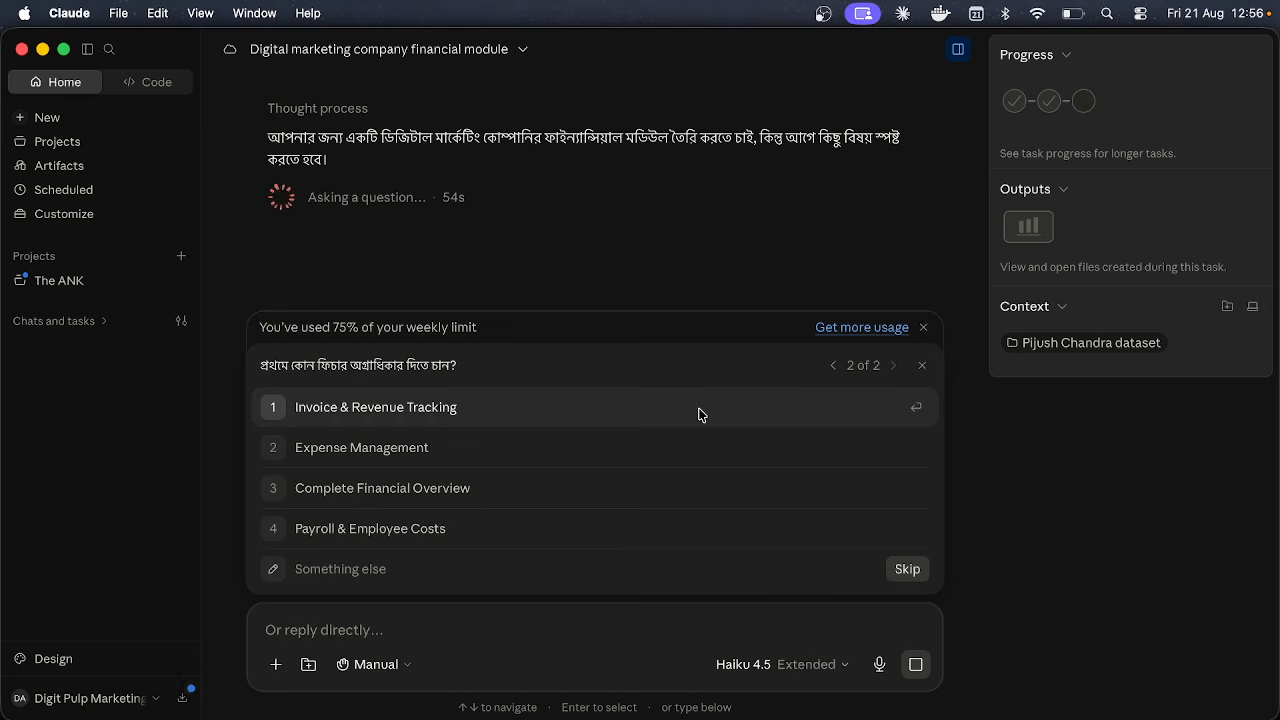
pyautogui.click(600, 419)
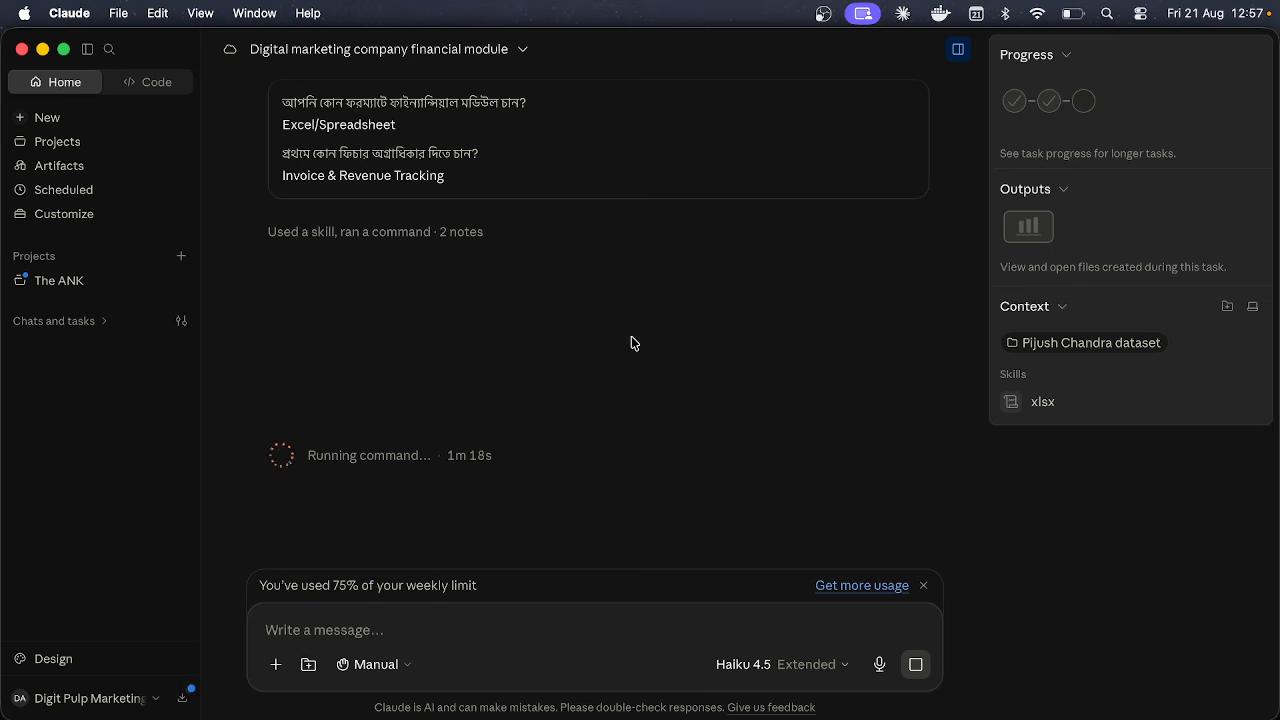
# Step: Scroll back to reread the original request, then click into the message box while the module generates
pyautogui.scroll(2, 631, 343)
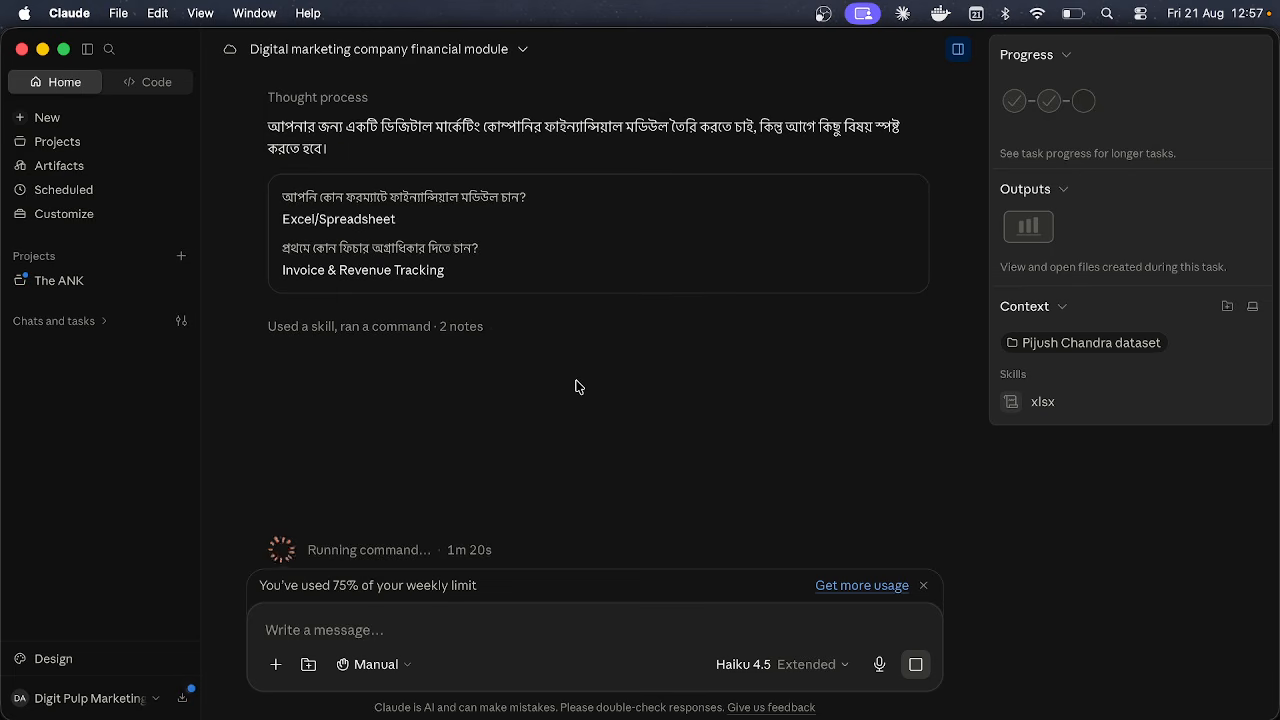
pyautogui.scroll(2, 568, 380)
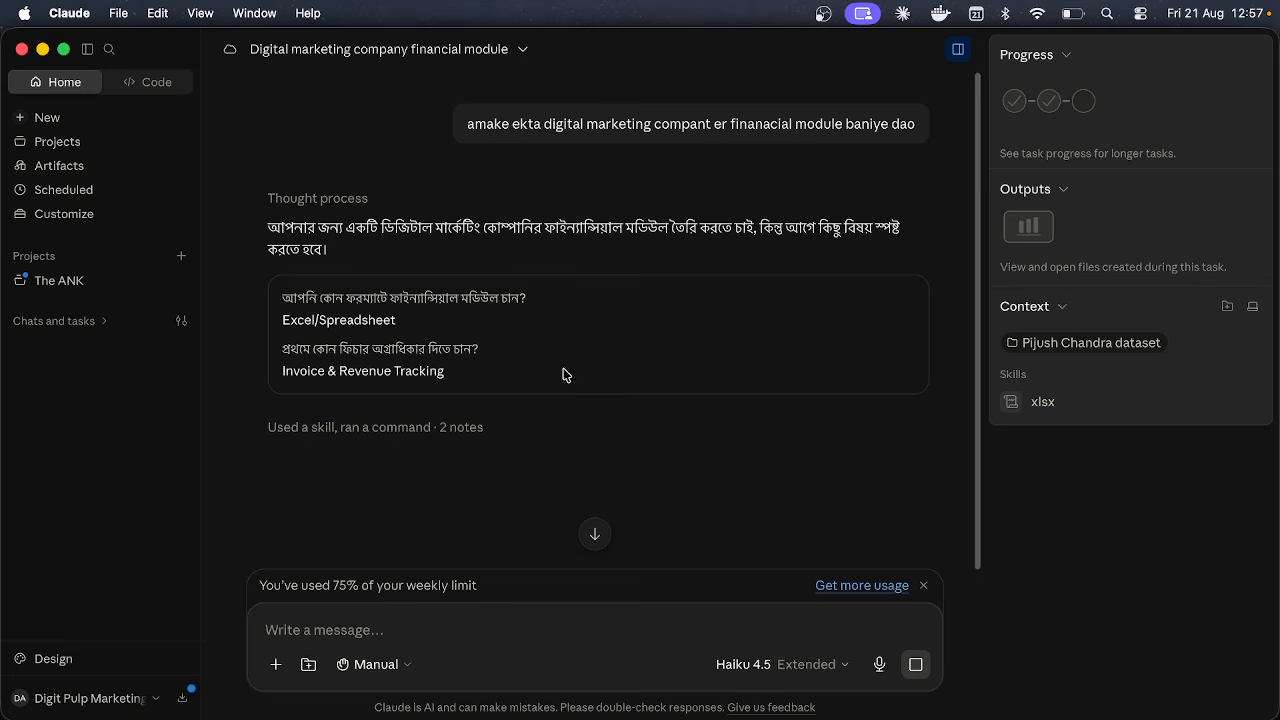
pyautogui.tripleClick(498, 117)
pyautogui.click(498, 117)
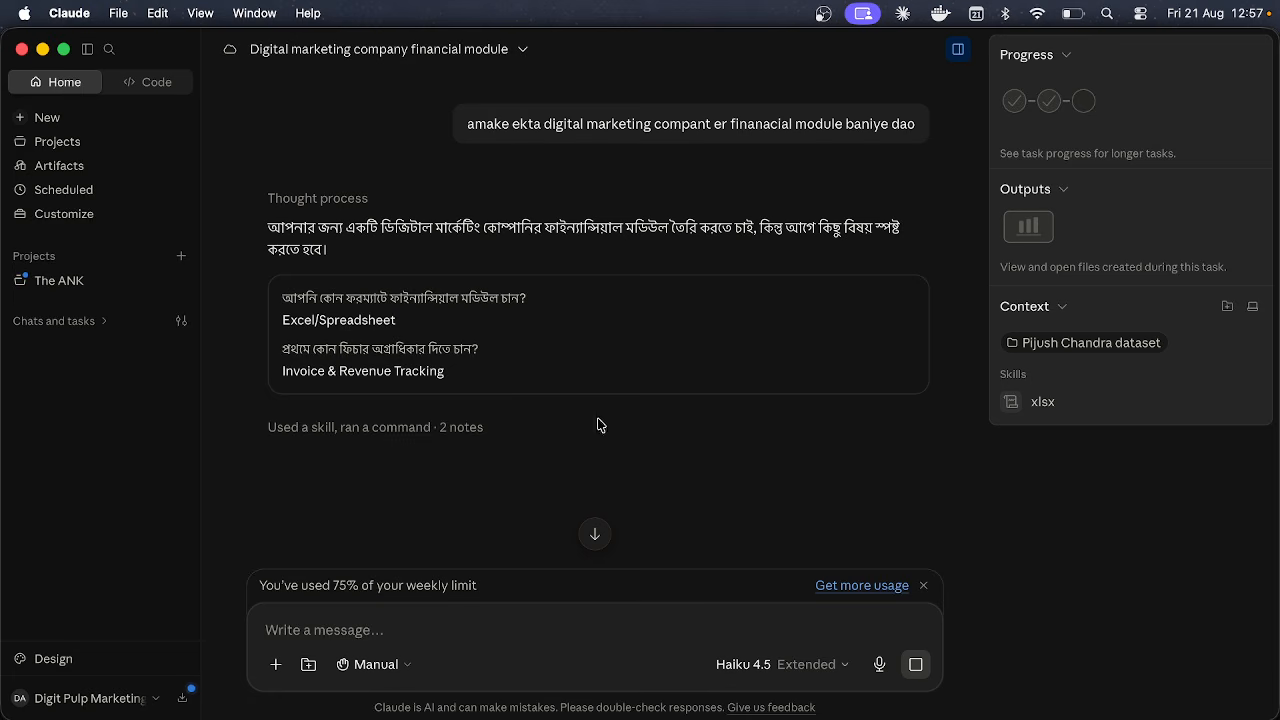
pyautogui.click(543, 641)
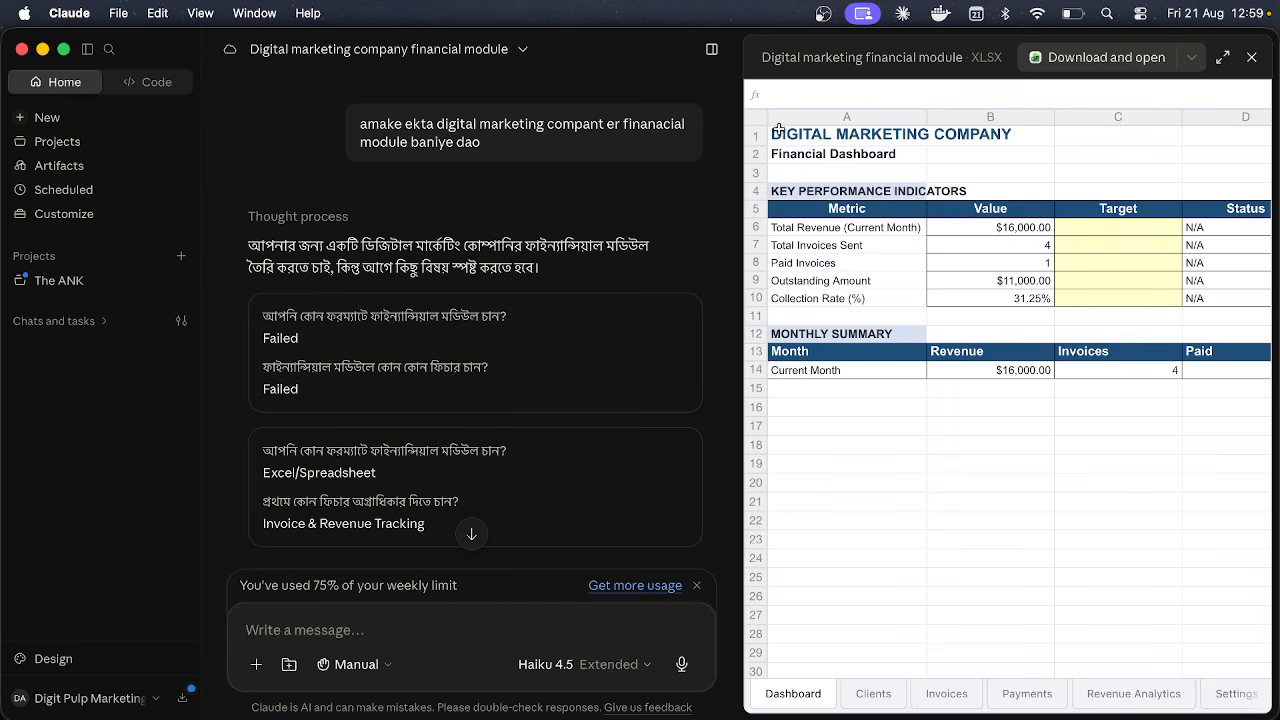
# Step: Review Dashboard cells A1:C19 and the Clients, Invoices, Payments, Revenue Analytics and Settings sheets, then close the preview
pyautogui.moveTo(788, 130); pyautogui.dragTo(1062, 450)
pyautogui.click(1030, 430)
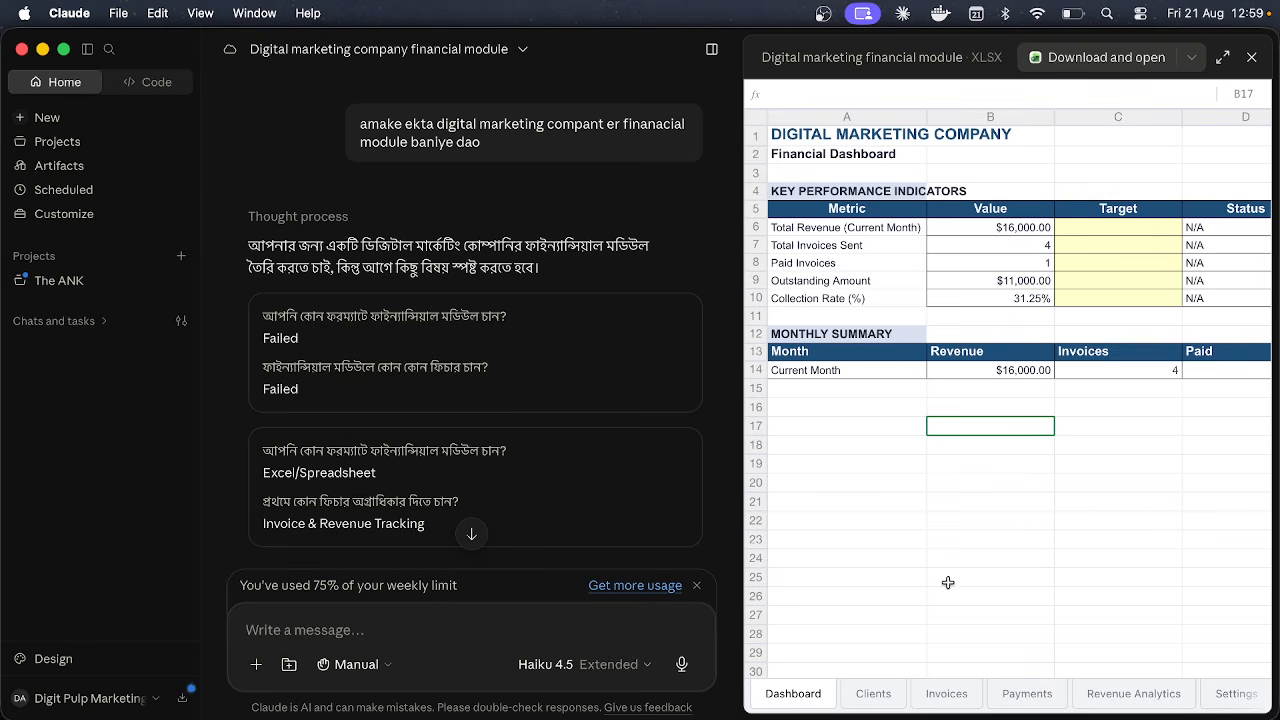
pyautogui.click(873, 696)
pyautogui.click(933, 694)
pyautogui.click(997, 697)
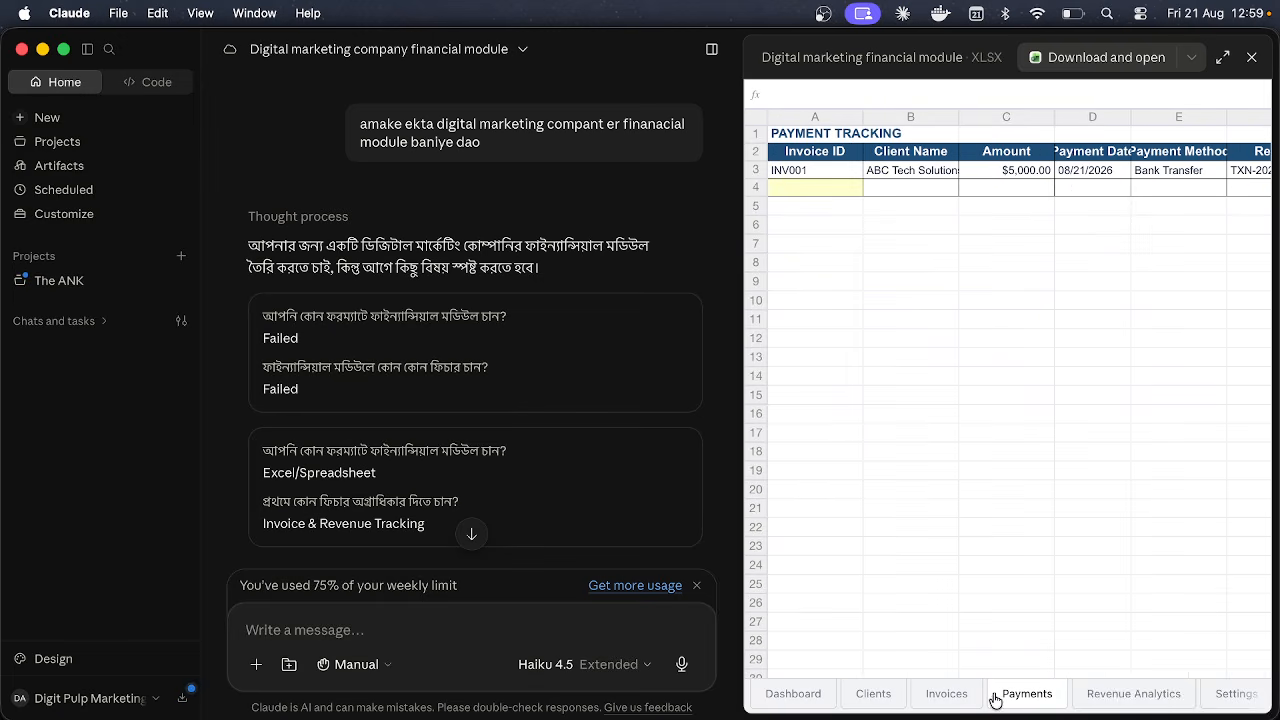
pyautogui.click(1095, 695)
pyautogui.click(1233, 694)
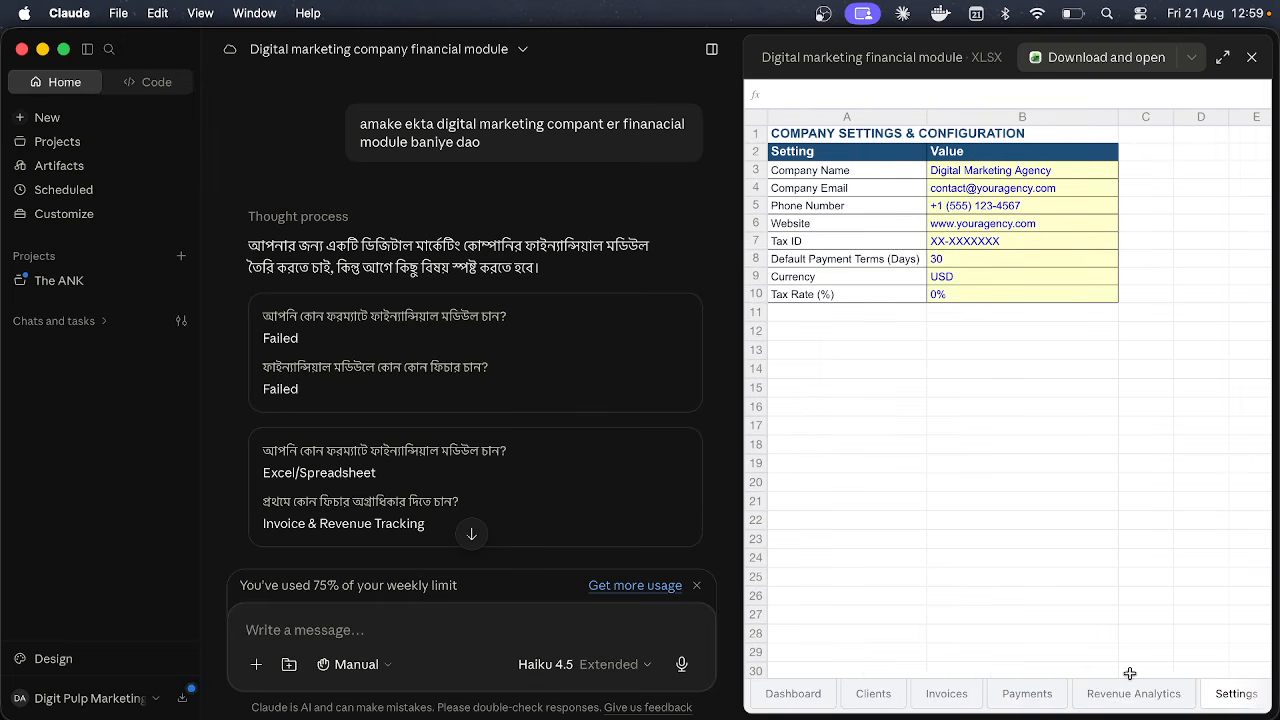
pyautogui.click(1002, 694)
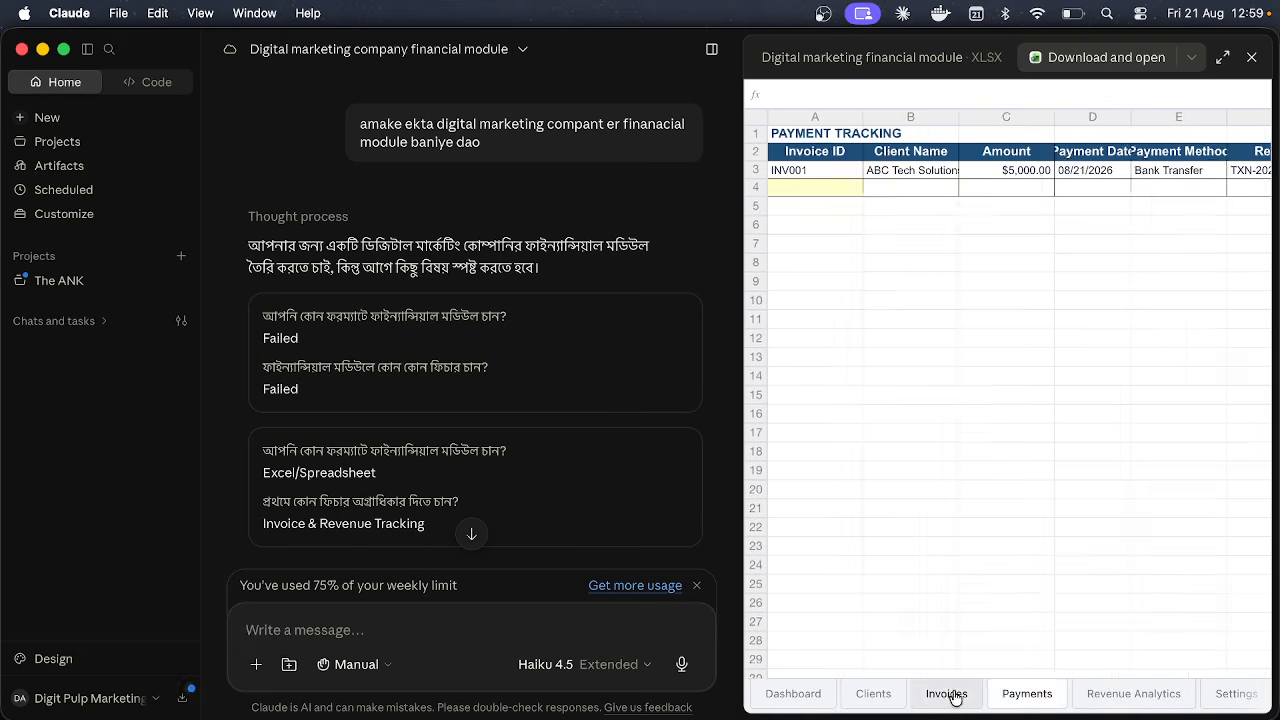
pyautogui.click(950, 695)
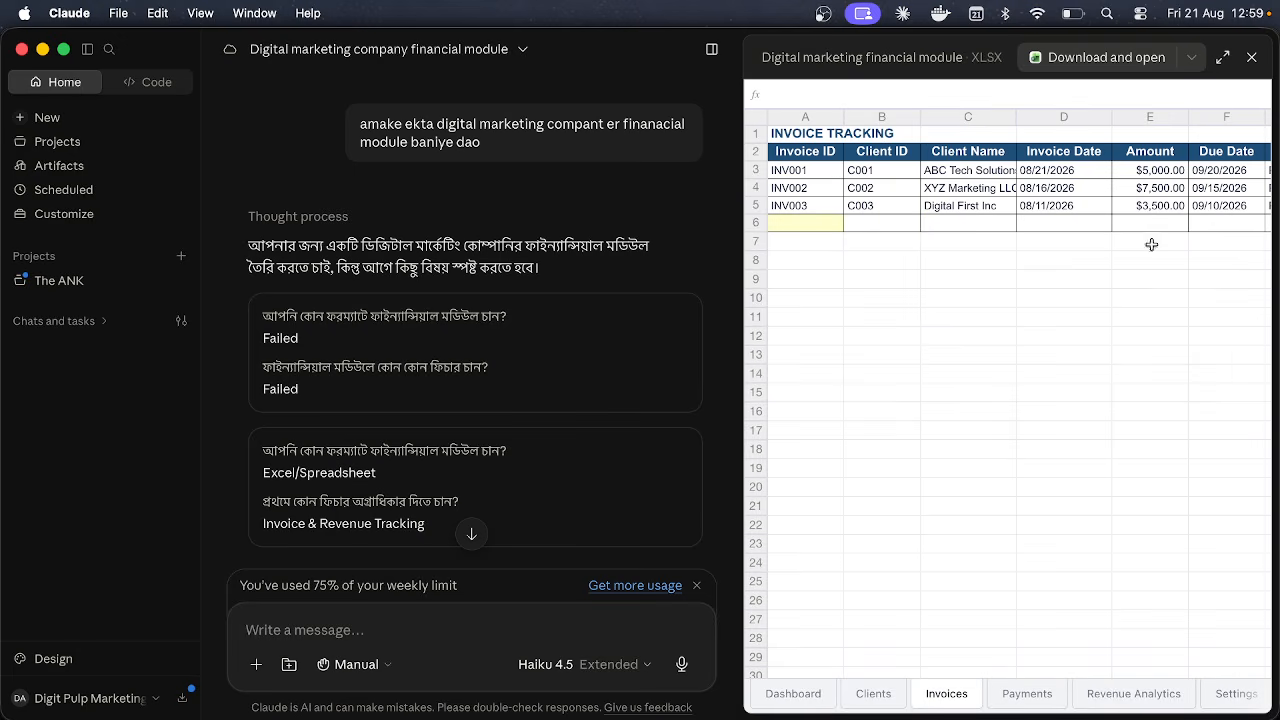
pyautogui.click(1254, 57)
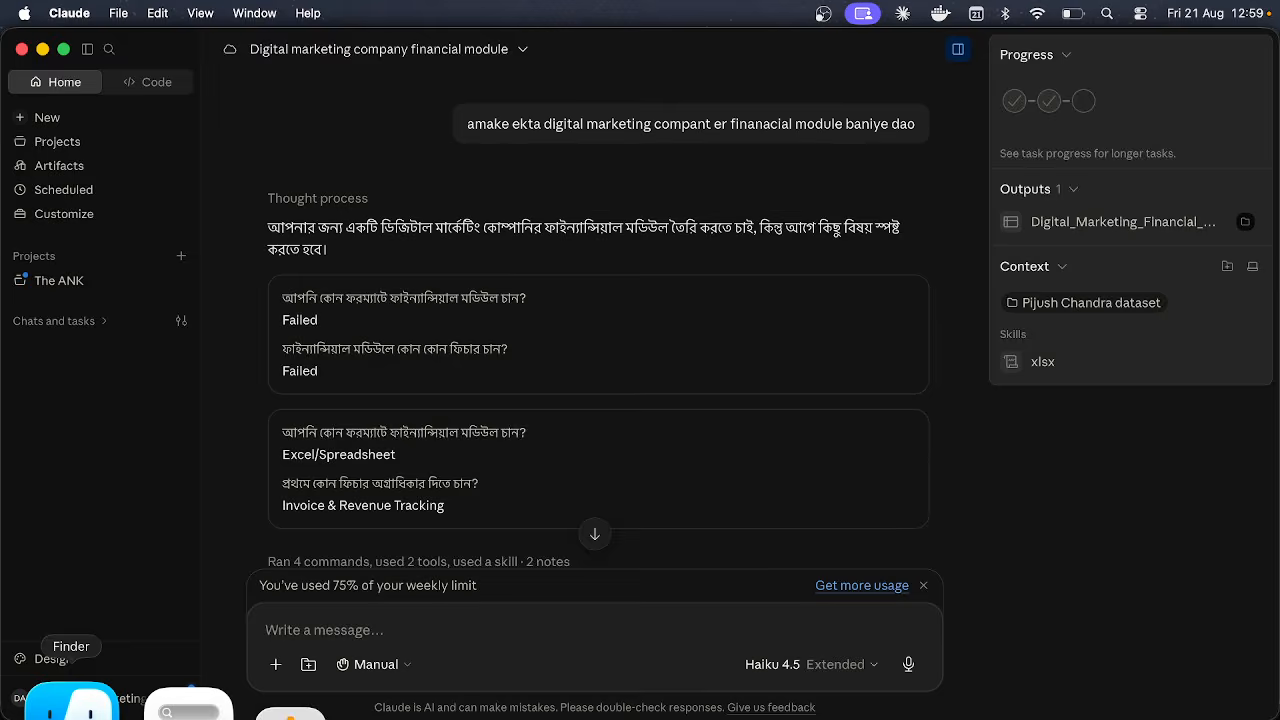
# Step: Glance at Finder, return to Claude, and scroll to the reply's end showing the XLSX file
pyautogui.click(71, 700)
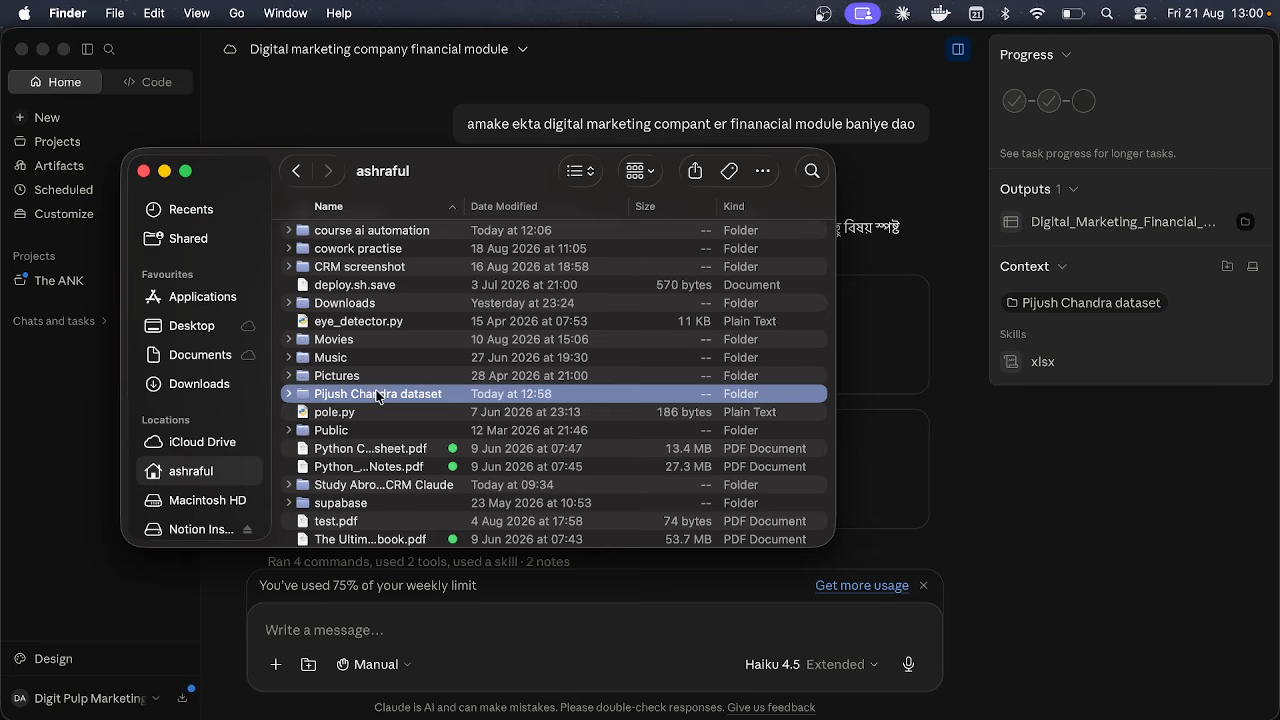
pyautogui.click(983, 465)
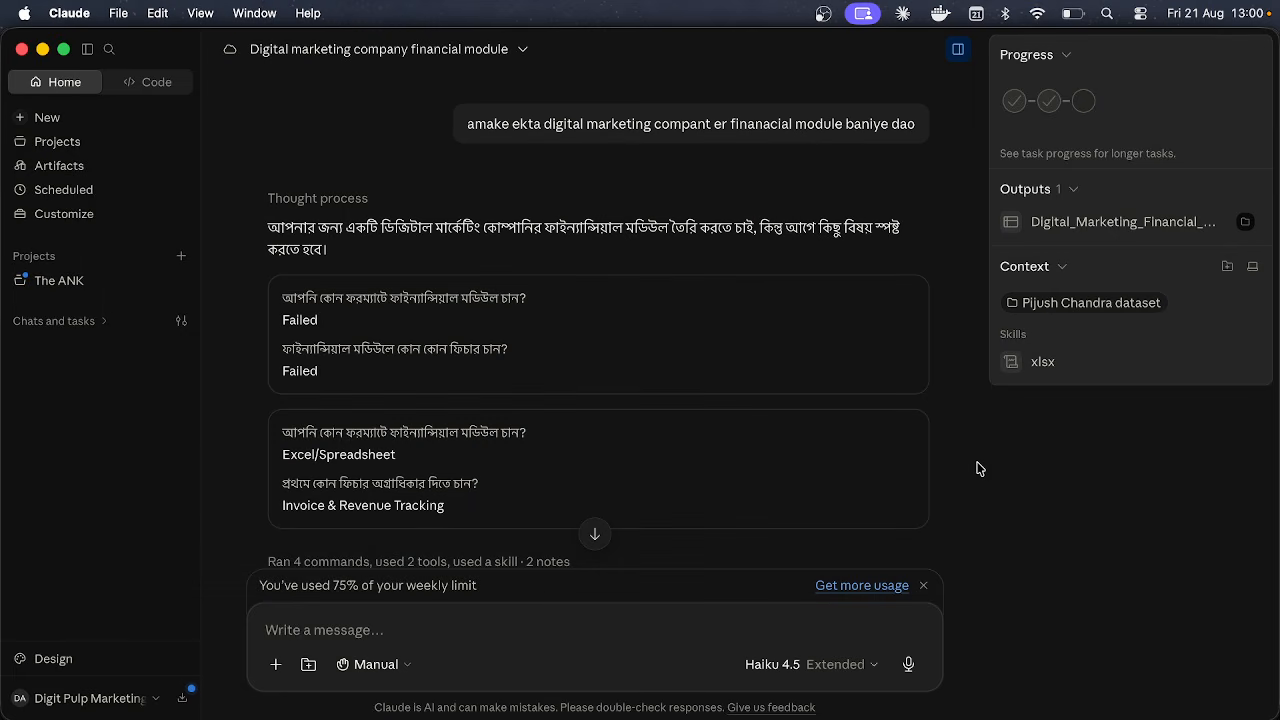
pyautogui.scroll(-15, 800, 460)
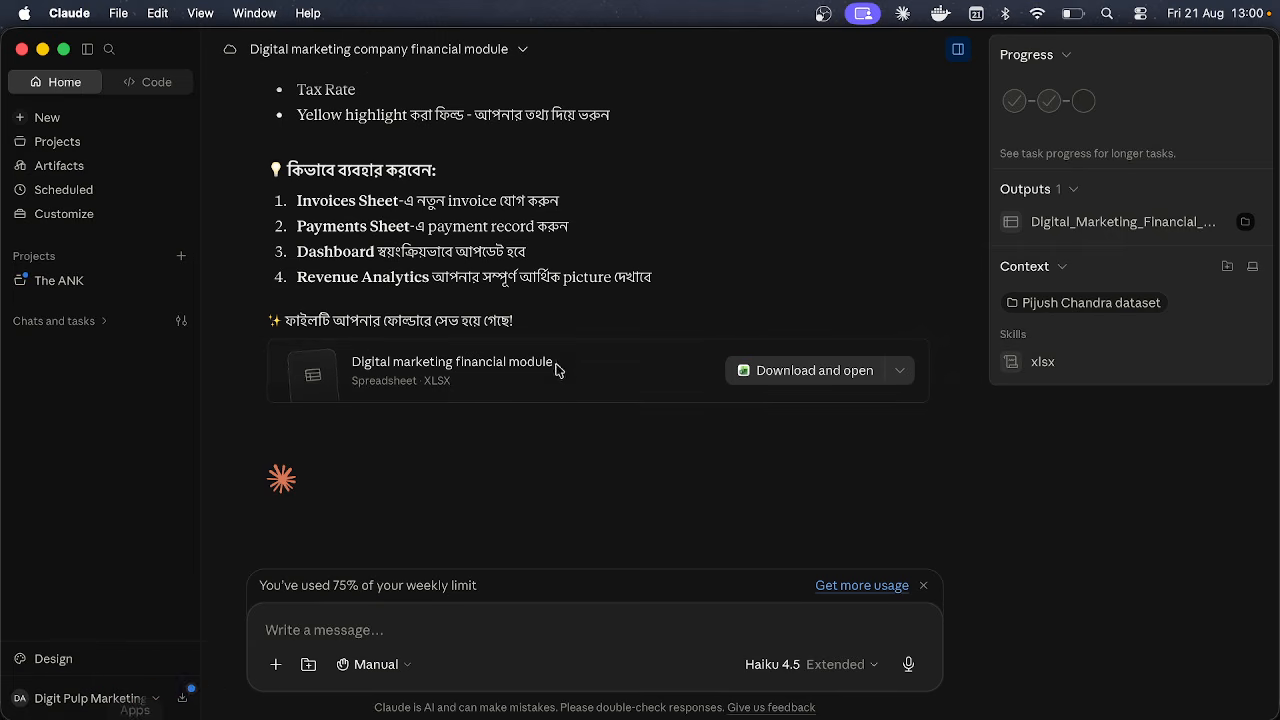
# Step: Check in Finder that Digital_Marketing_Financial_Module.xlsx is saved in the dataset folder
pyautogui.click(68, 708)
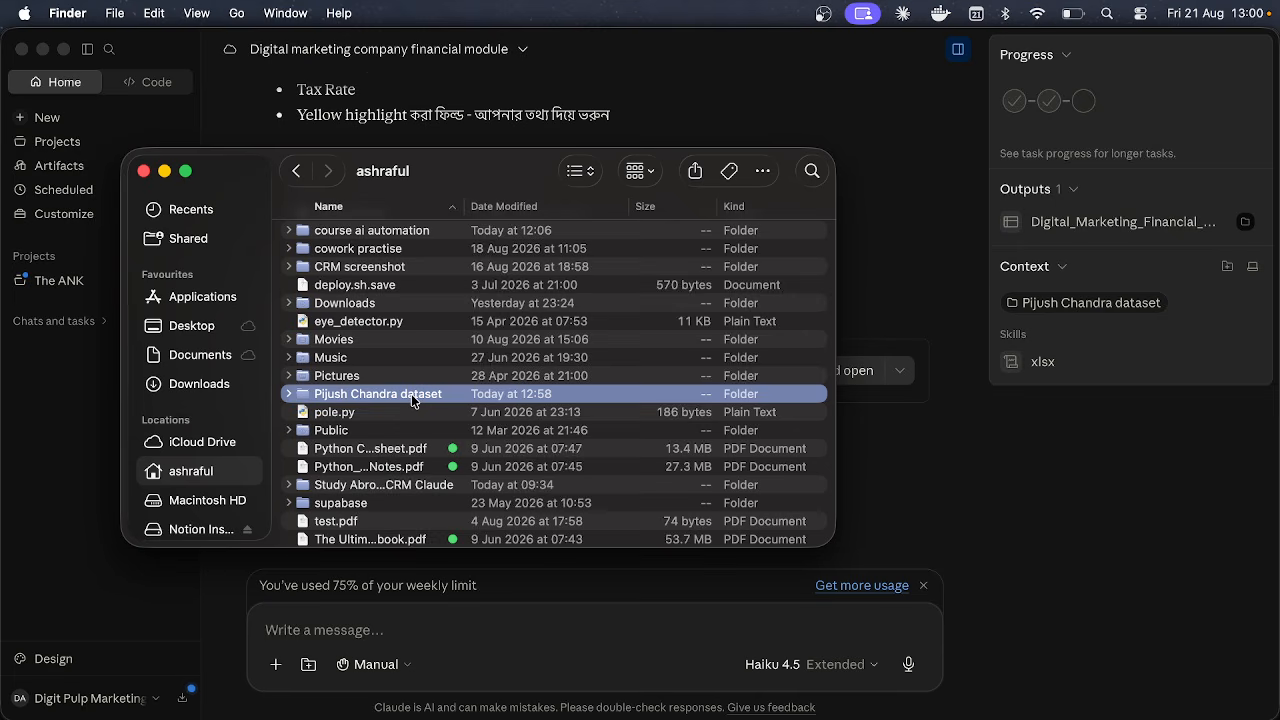
pyautogui.doubleClick(411, 394)
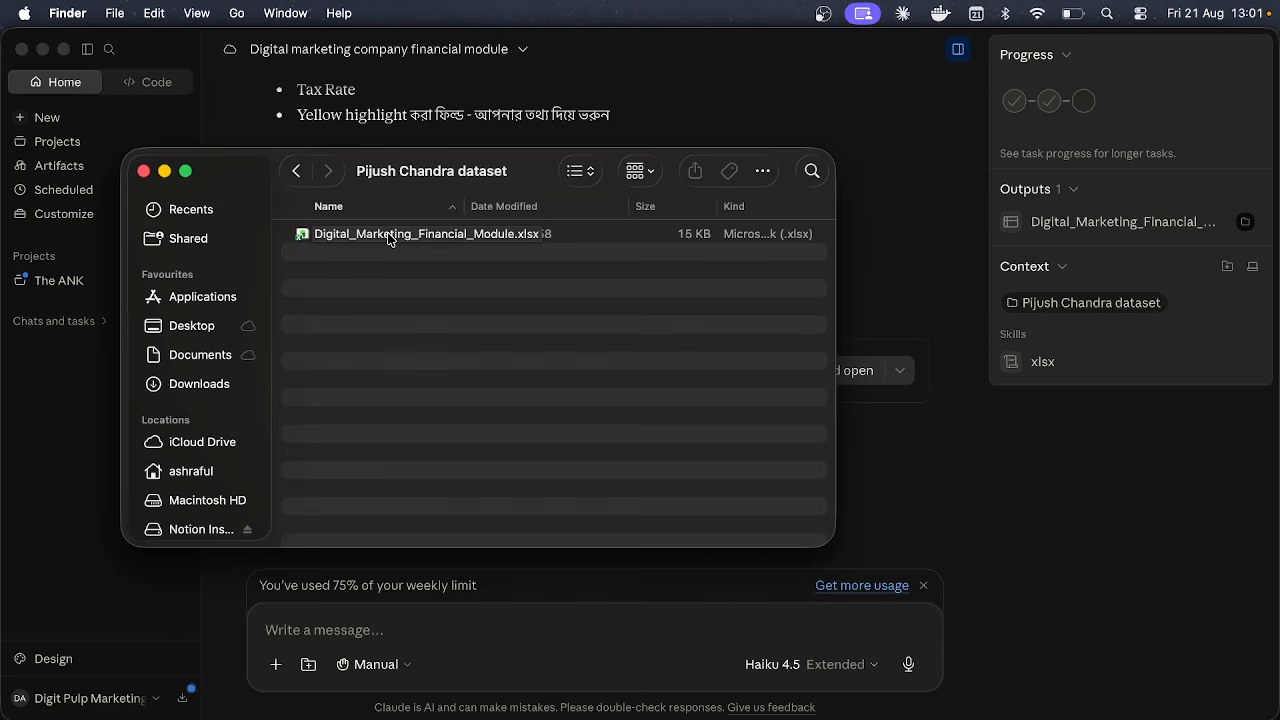
pyautogui.click(929, 503)
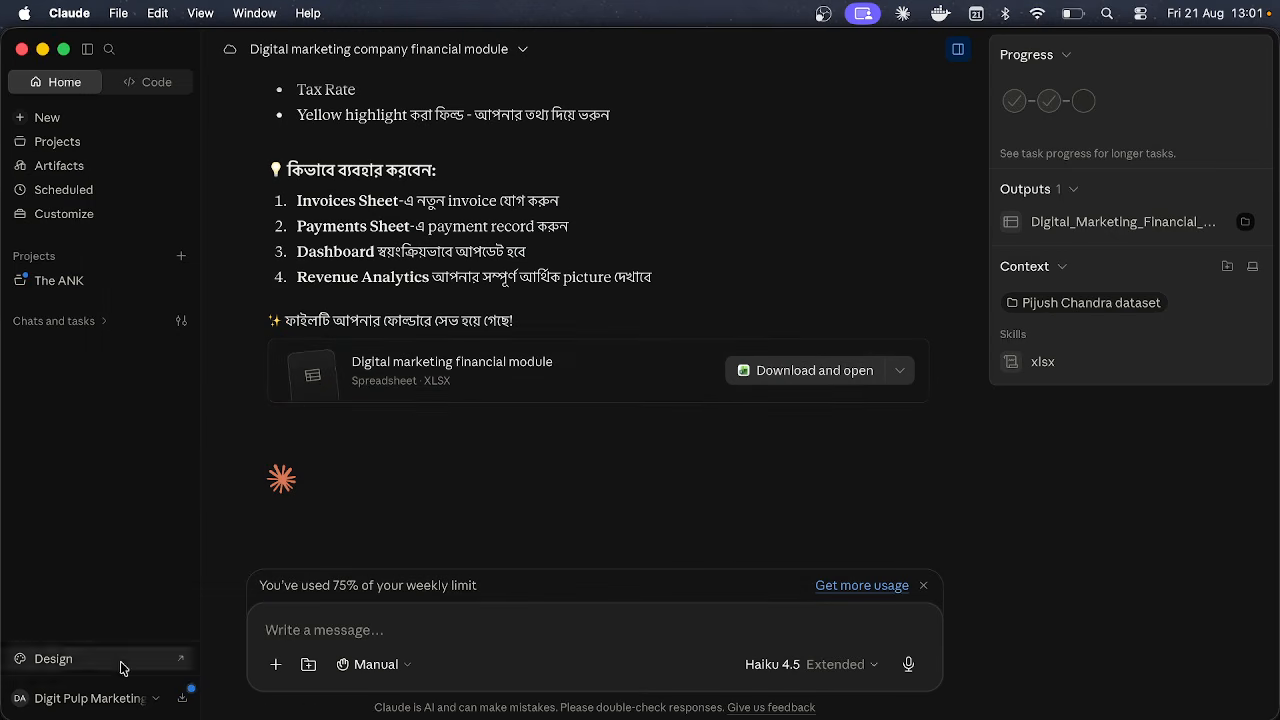
pyautogui.click(72, 702)
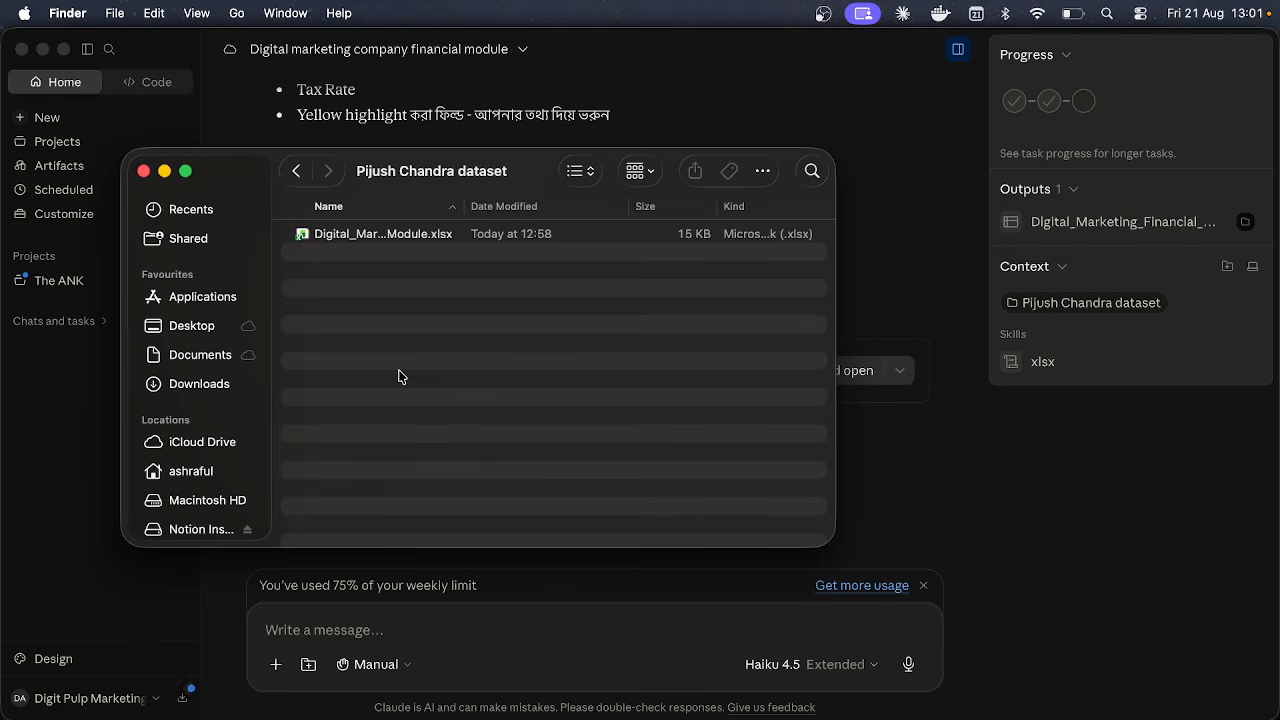
pyautogui.click(383, 233)
pyautogui.click(418, 362)
# Step: Reopen the financial module spreadsheet preview in Claude on its Invoices sheet
pyautogui.click(961, 489)
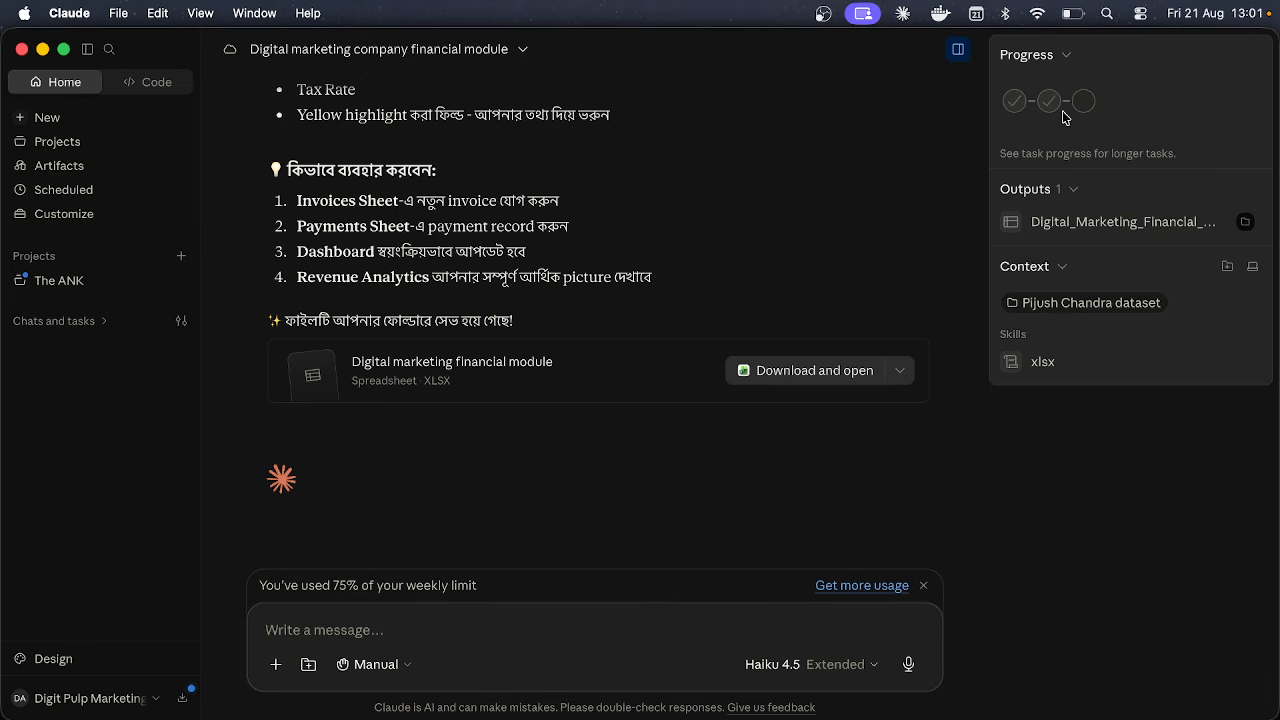
pyautogui.click(630, 388)
pyautogui.hscroll(5, 974, 246)
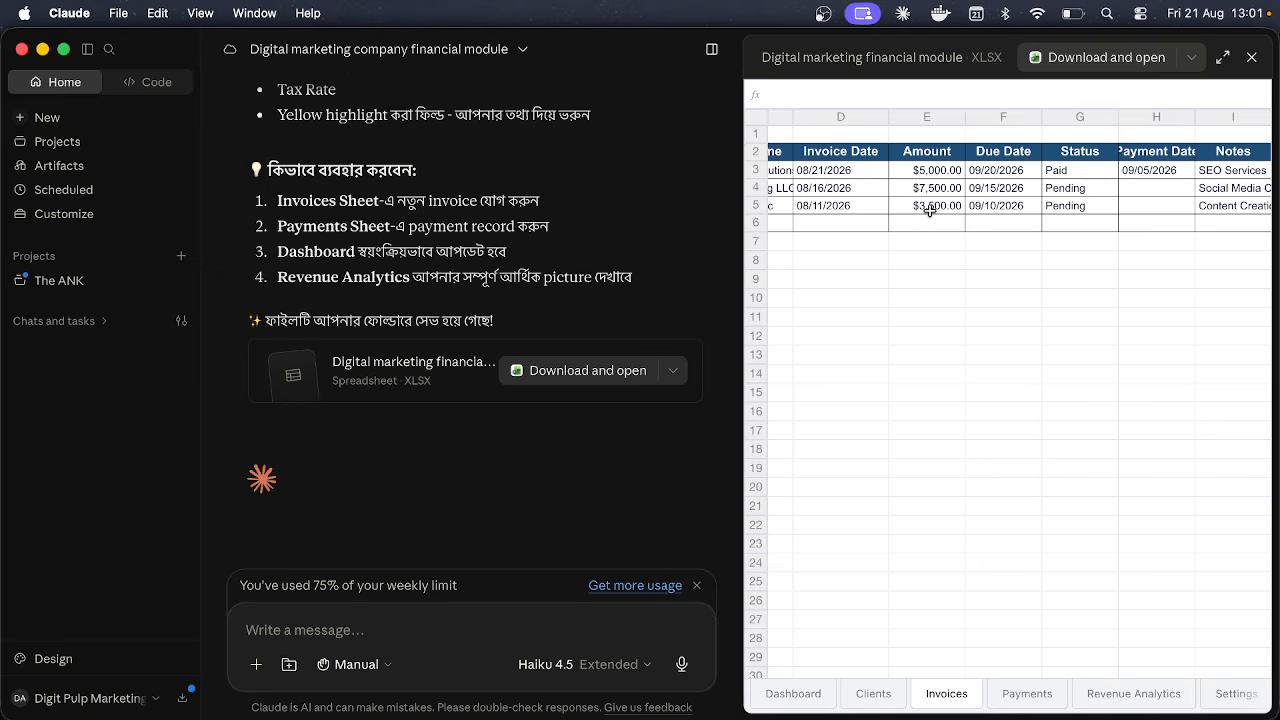
# Step: Close the spreadsheet preview and show the Data plugin's skills, such as analyze and build-dashboard
pyautogui.click(1251, 57)
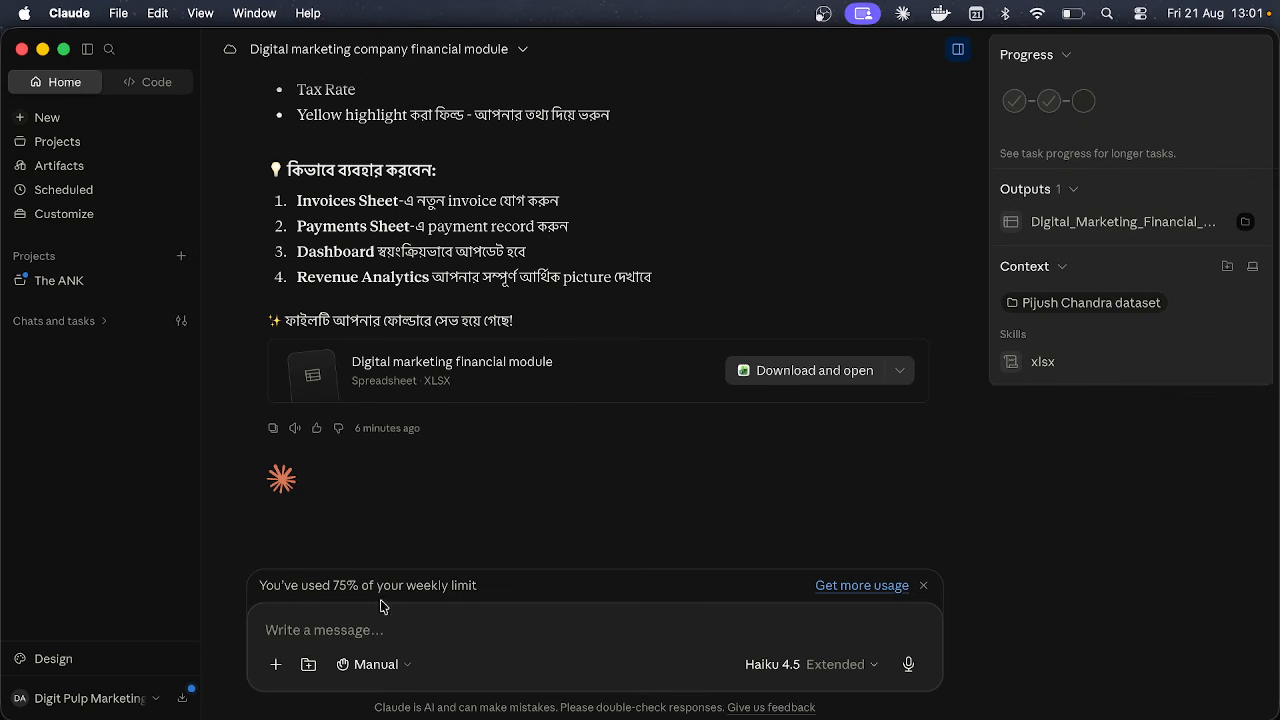
pyautogui.click(277, 665)
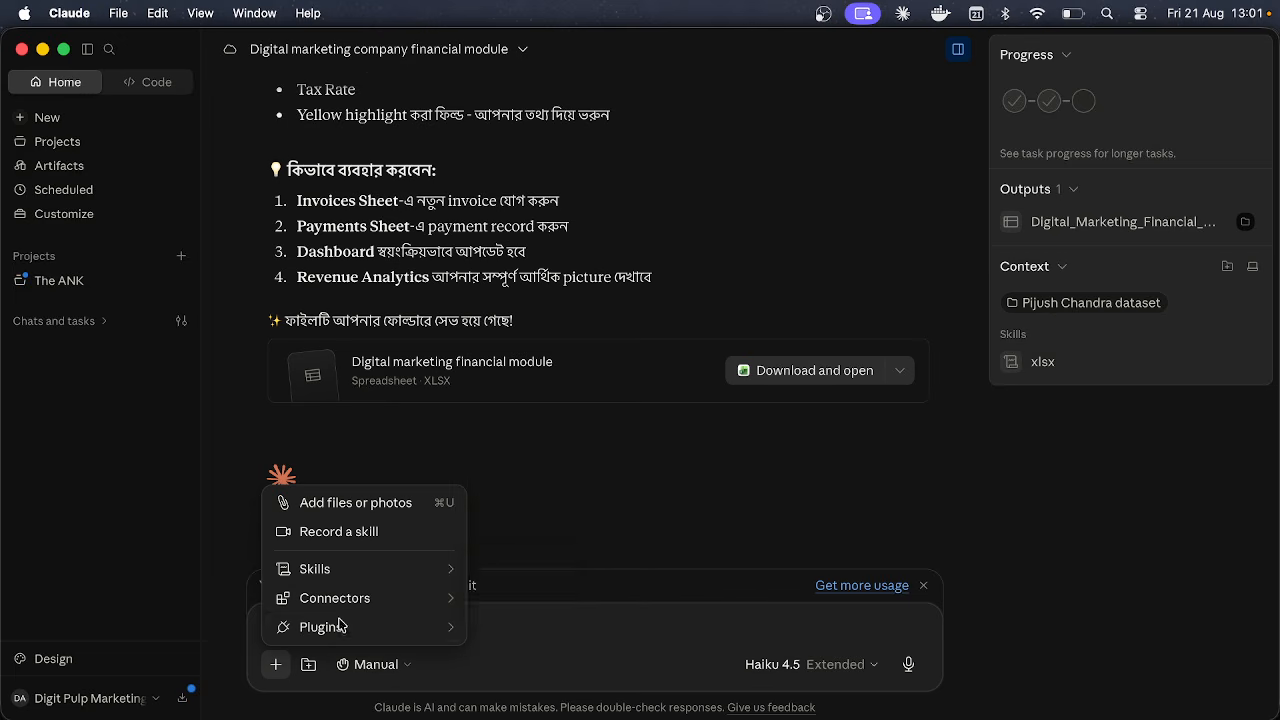
pyautogui.moveTo(338, 627)
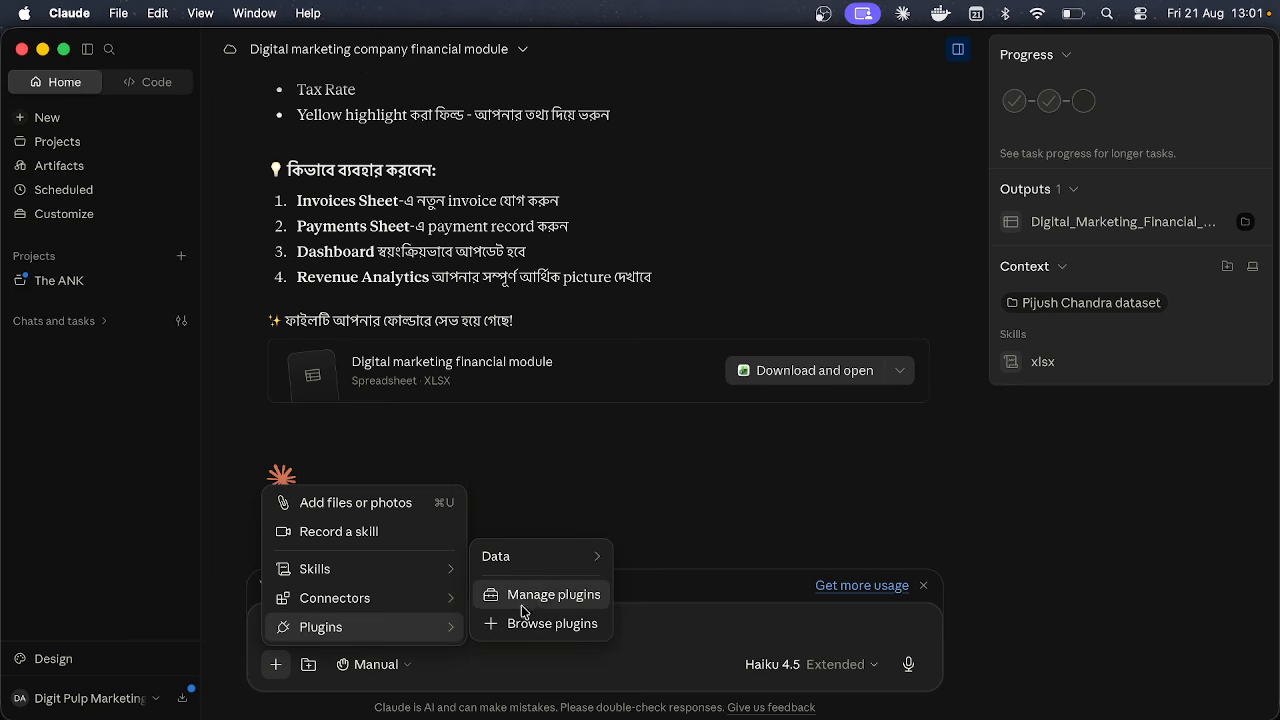
pyautogui.moveTo(517, 567)
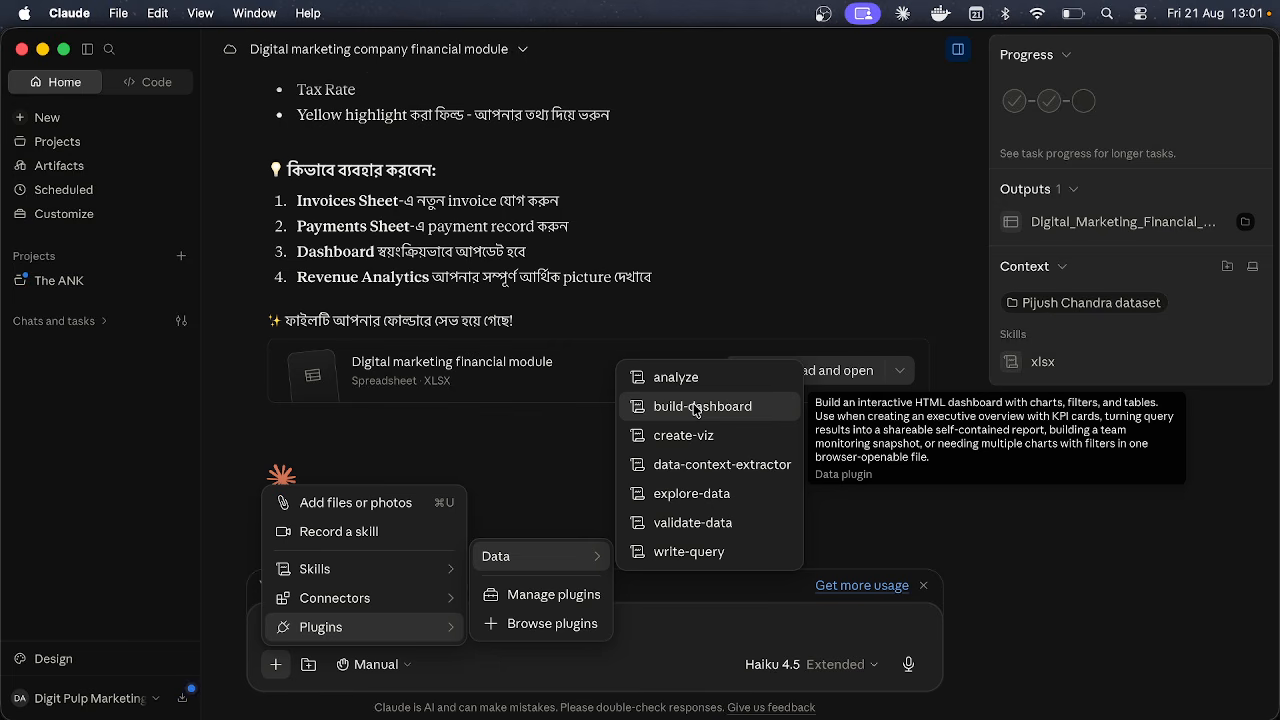
# Step: Run build-dashboard for a Financial Overview dashboard, using the generated Excel file as its data
pyautogui.click(697, 406)
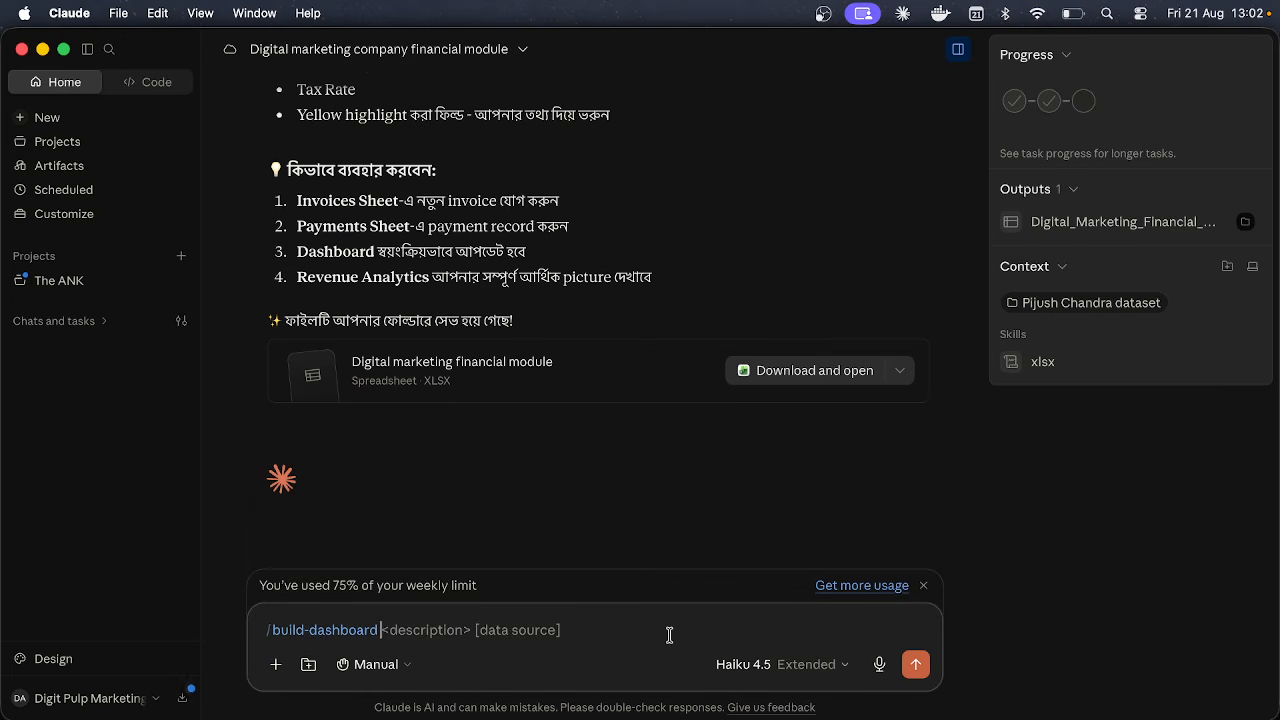
pyautogui.press('Return')
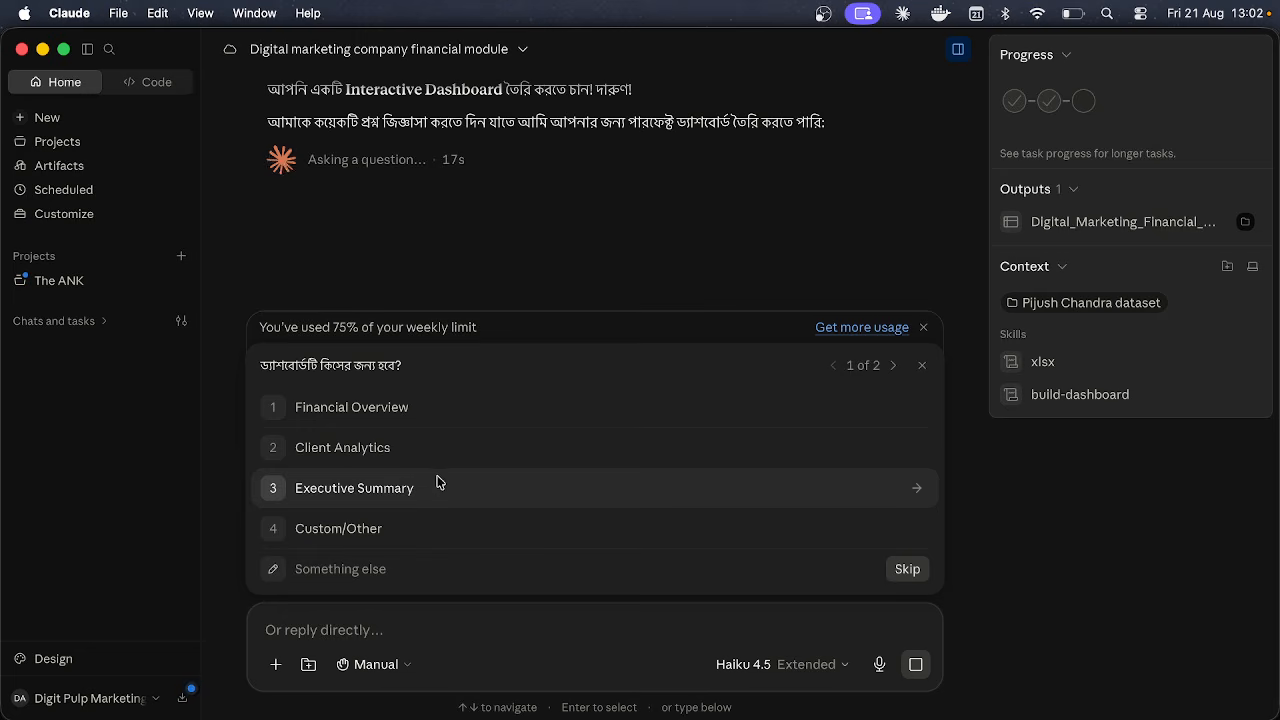
pyautogui.click(427, 414)
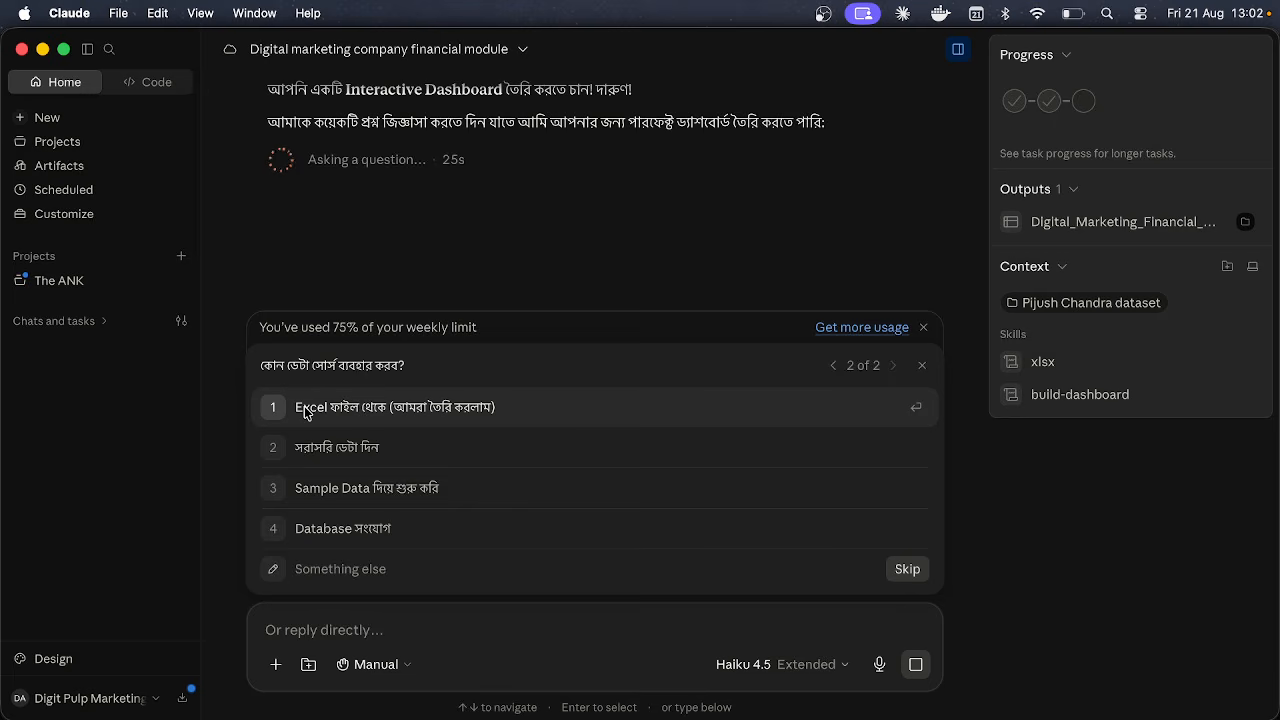
pyautogui.click(305, 410)
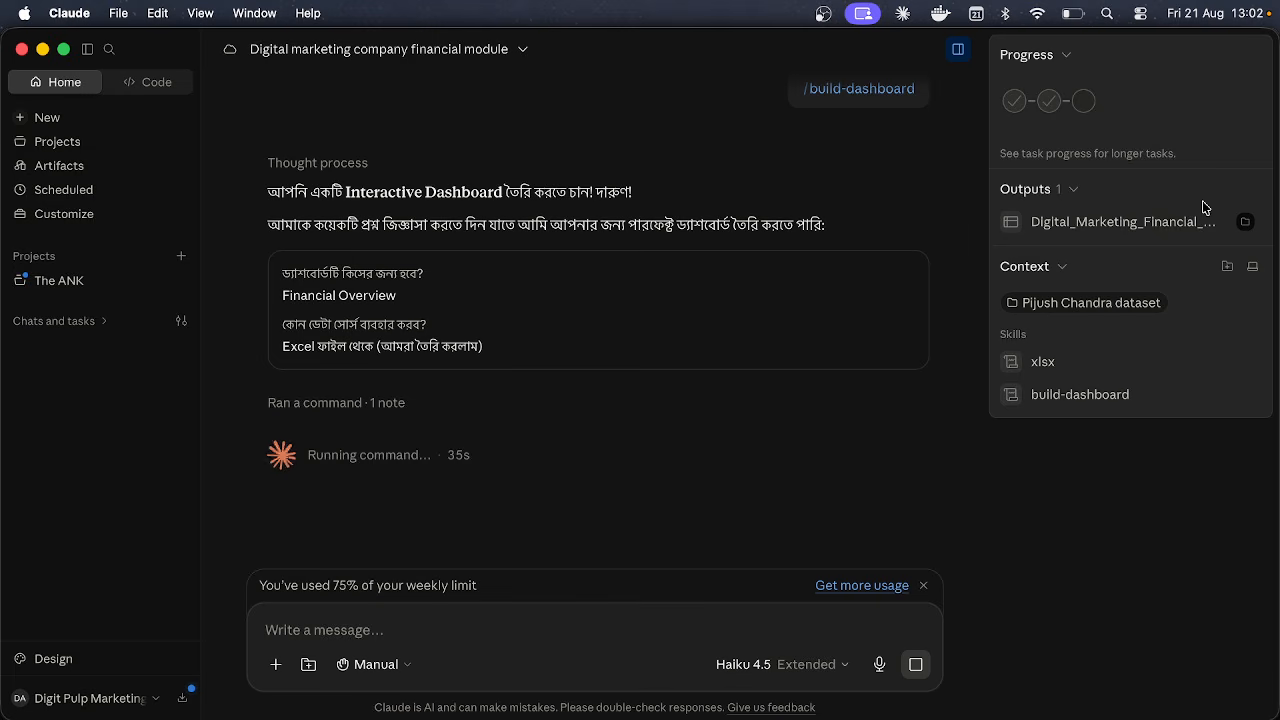
pyautogui.click(1073, 189)
pyautogui.click(1072, 189)
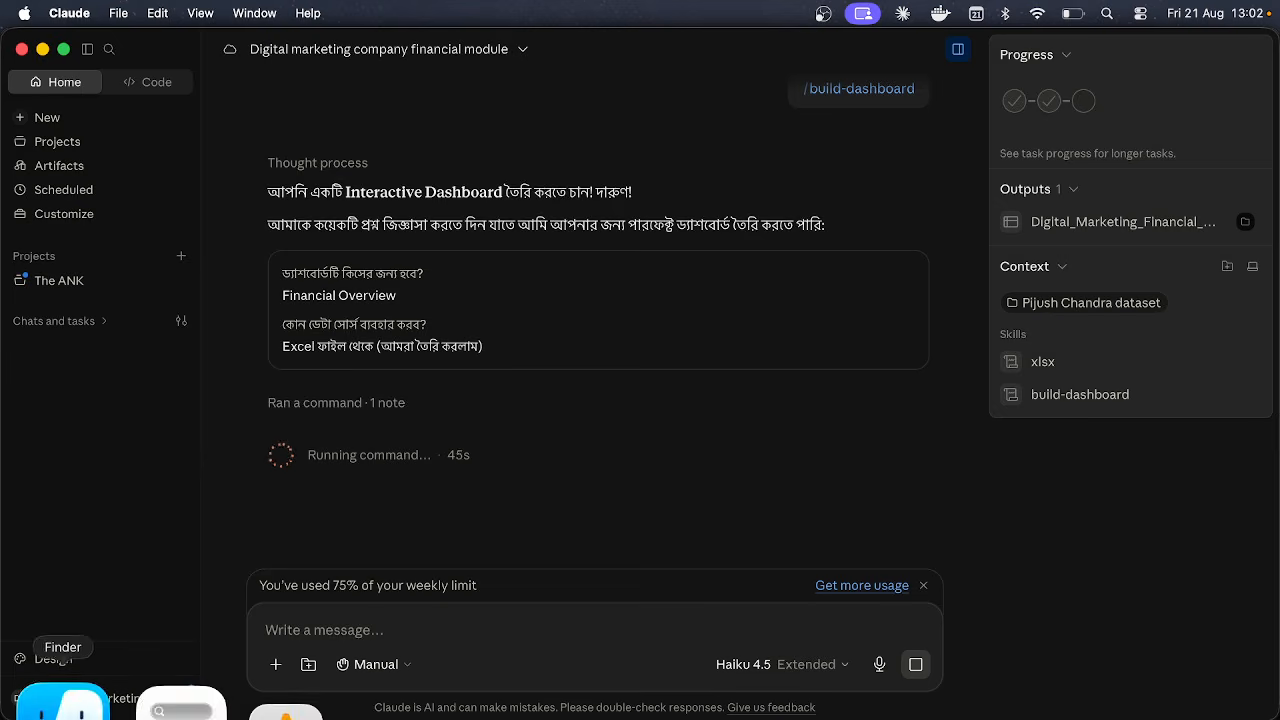
# Step: While financial_dashboard.html generates, glance at the dataset folder in Finder and the coding workspace
pyautogui.click(57, 695)
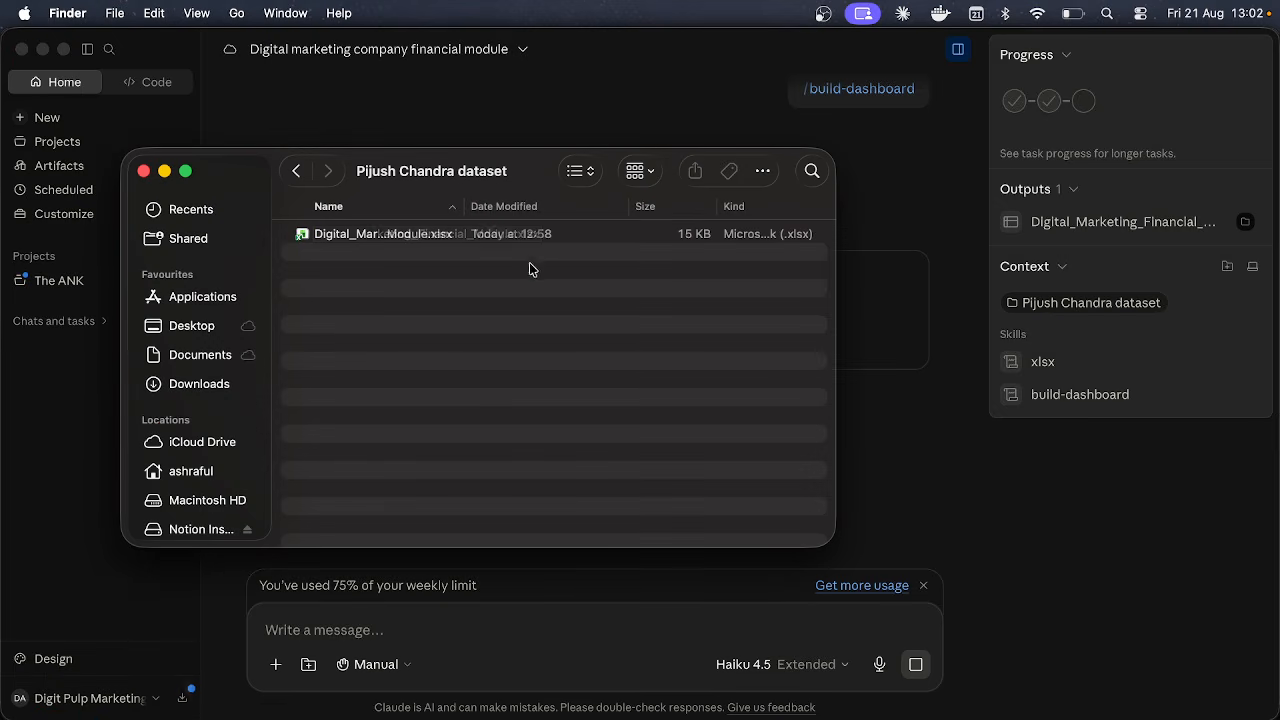
pyautogui.click(1048, 322)
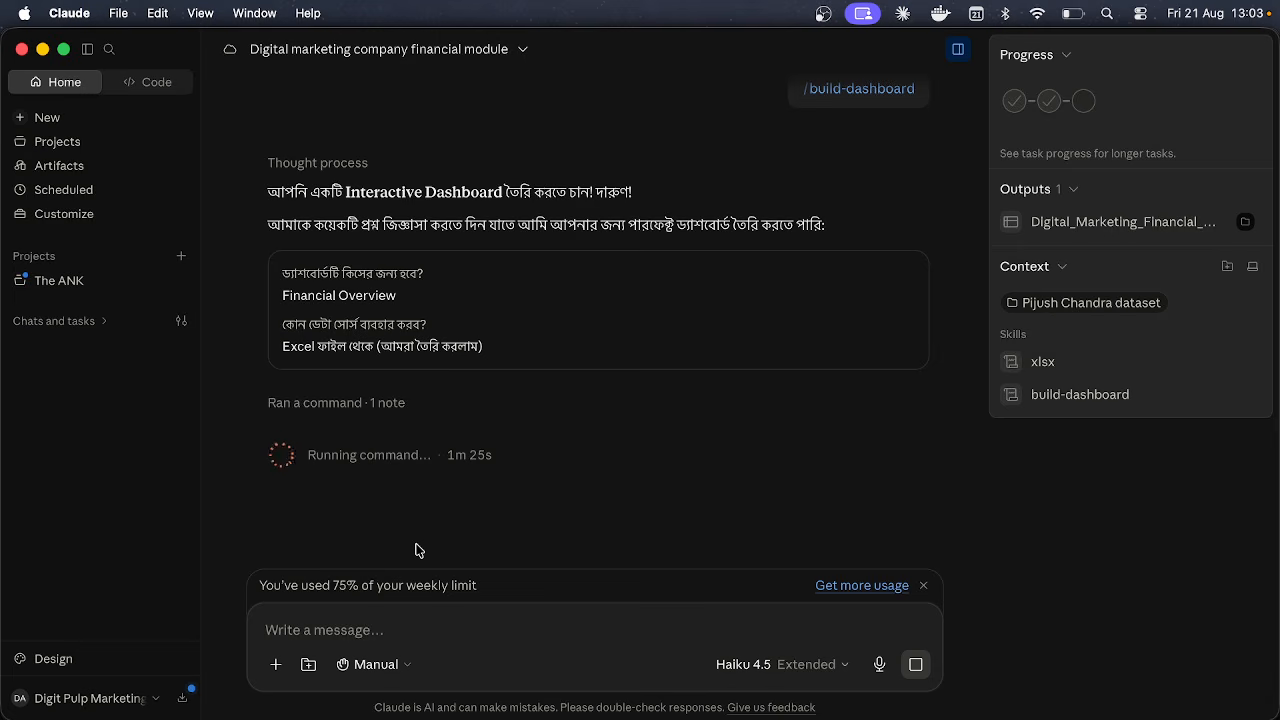
pyautogui.click(156, 82)
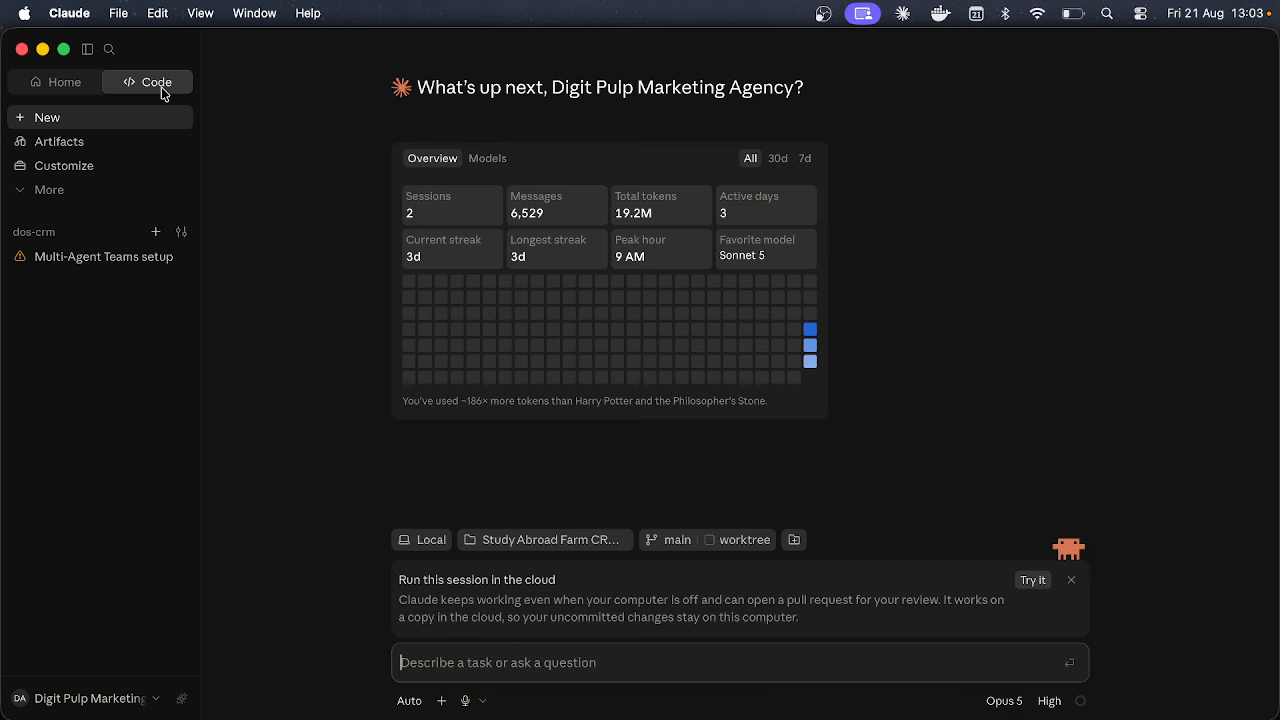
pyautogui.click(36, 92)
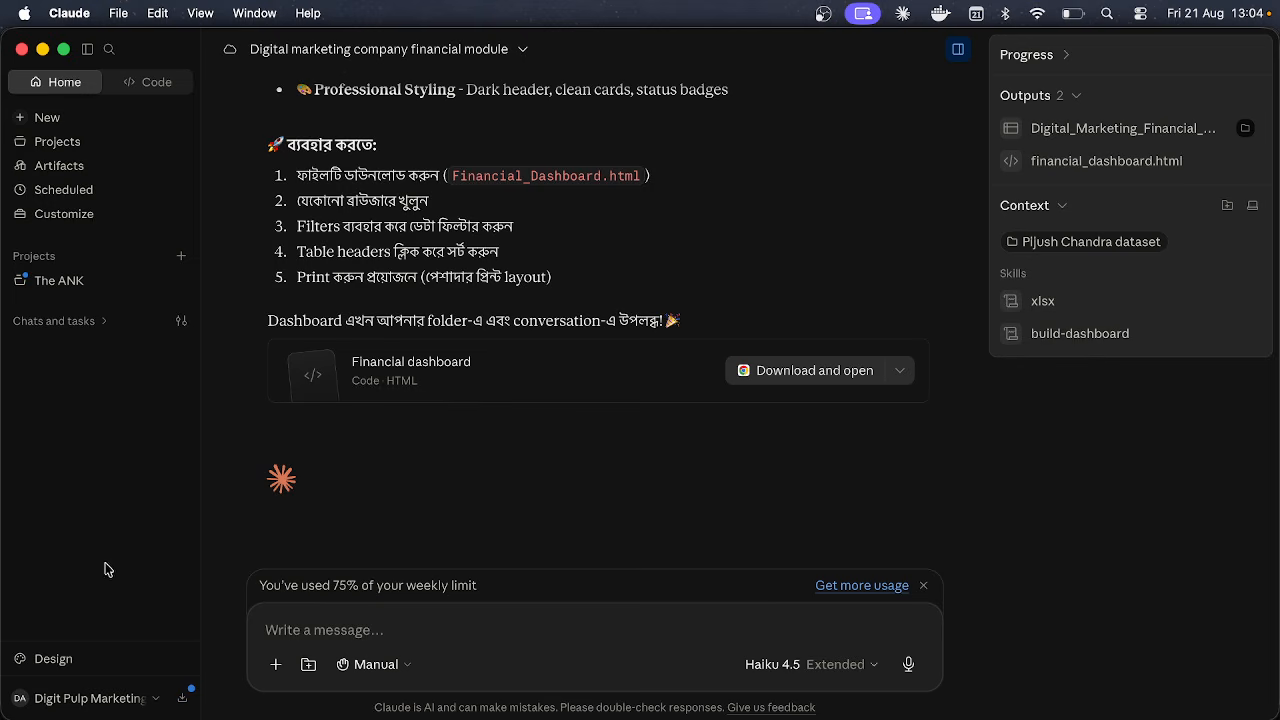
pyautogui.click(463, 368)
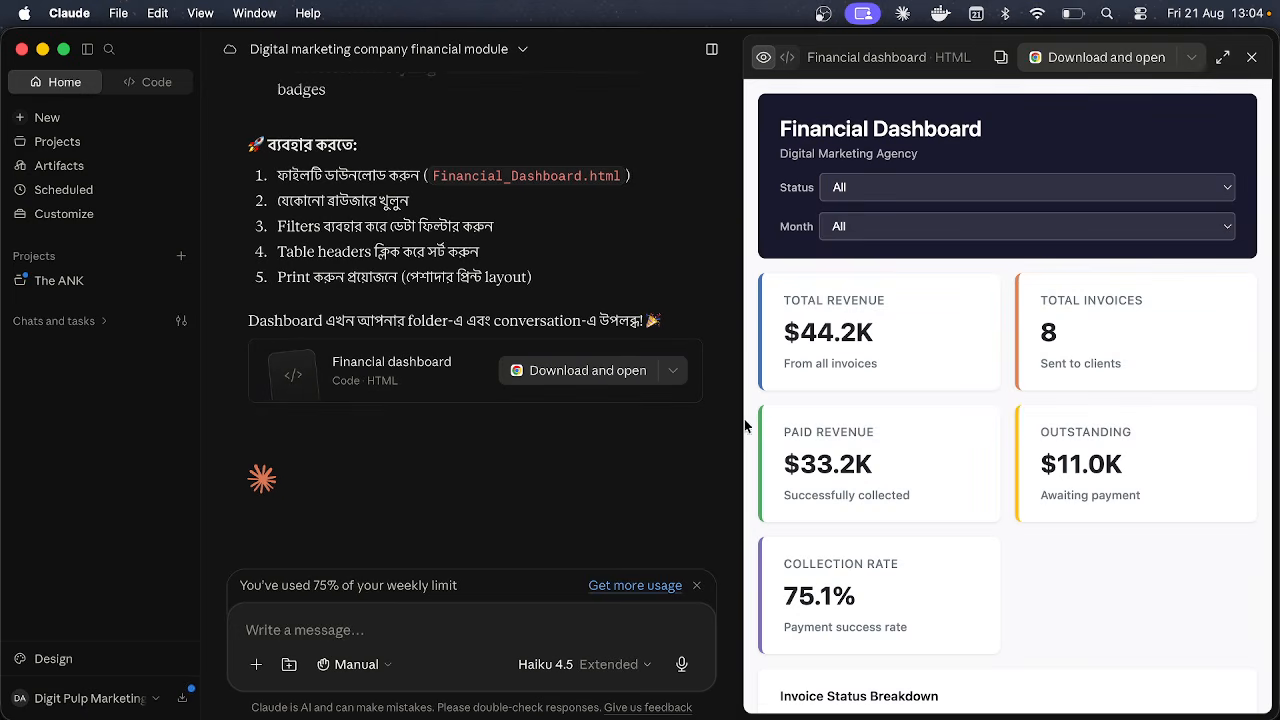
pyautogui.moveTo(737, 417); pyautogui.dragTo(597, 400)
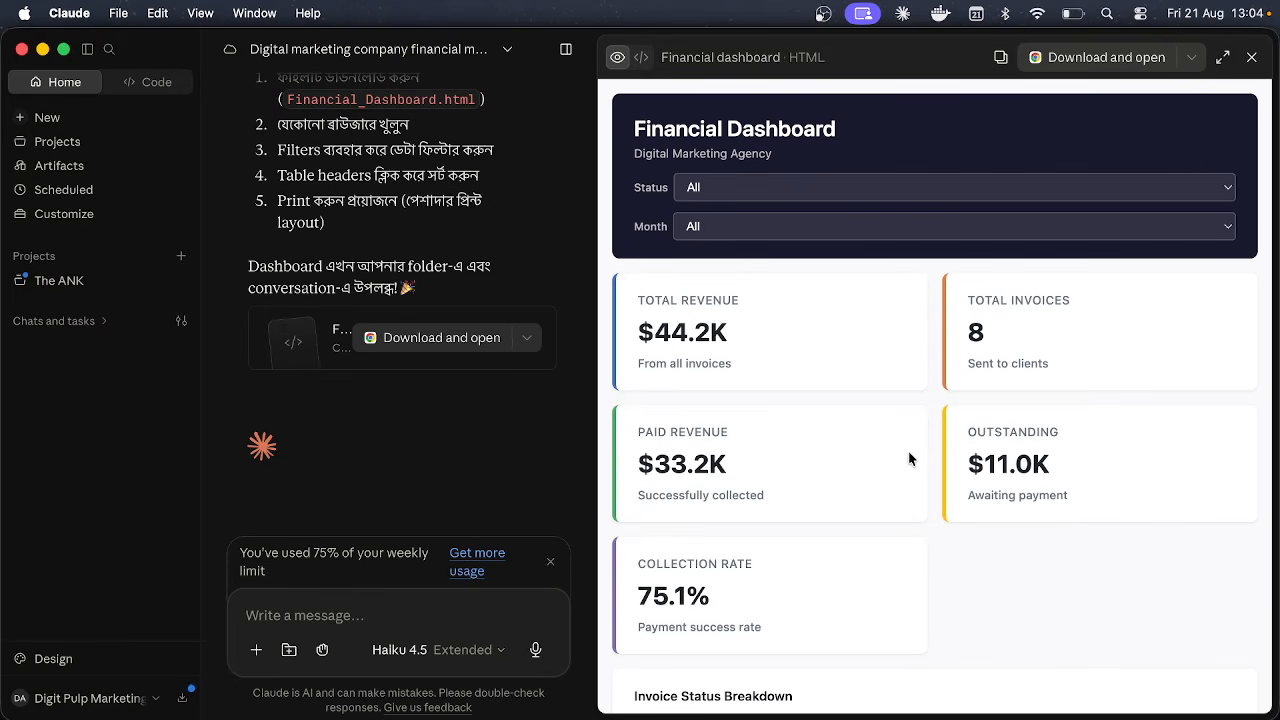
pyautogui.scroll(-15, 910, 458)
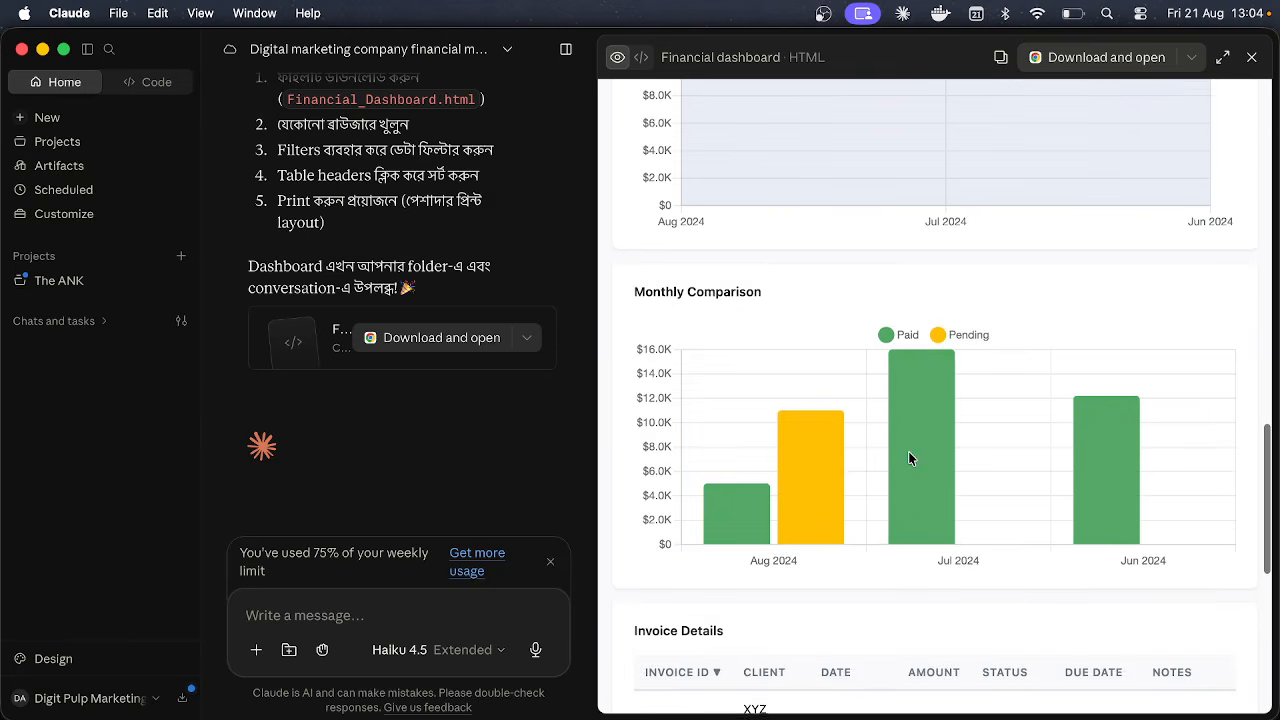
pyautogui.scroll(-5, 908, 458)
pyautogui.scroll(10, 908, 458)
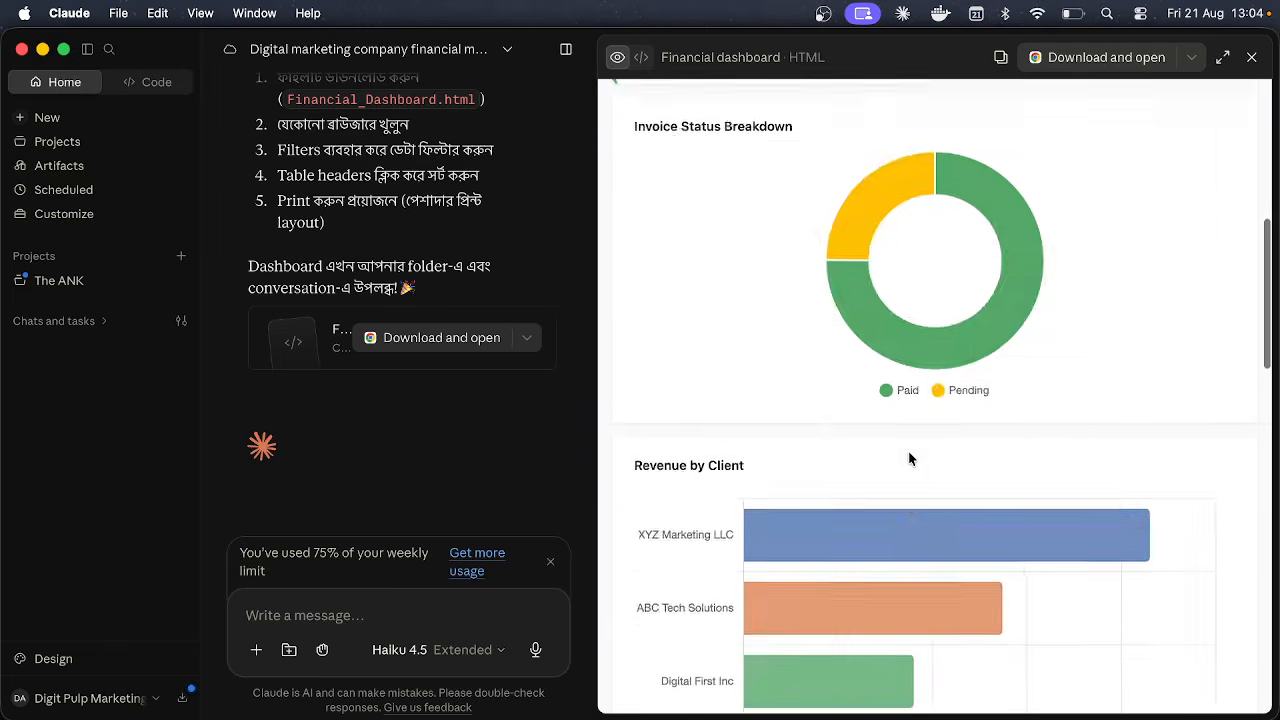
pyautogui.scroll(8, 910, 458)
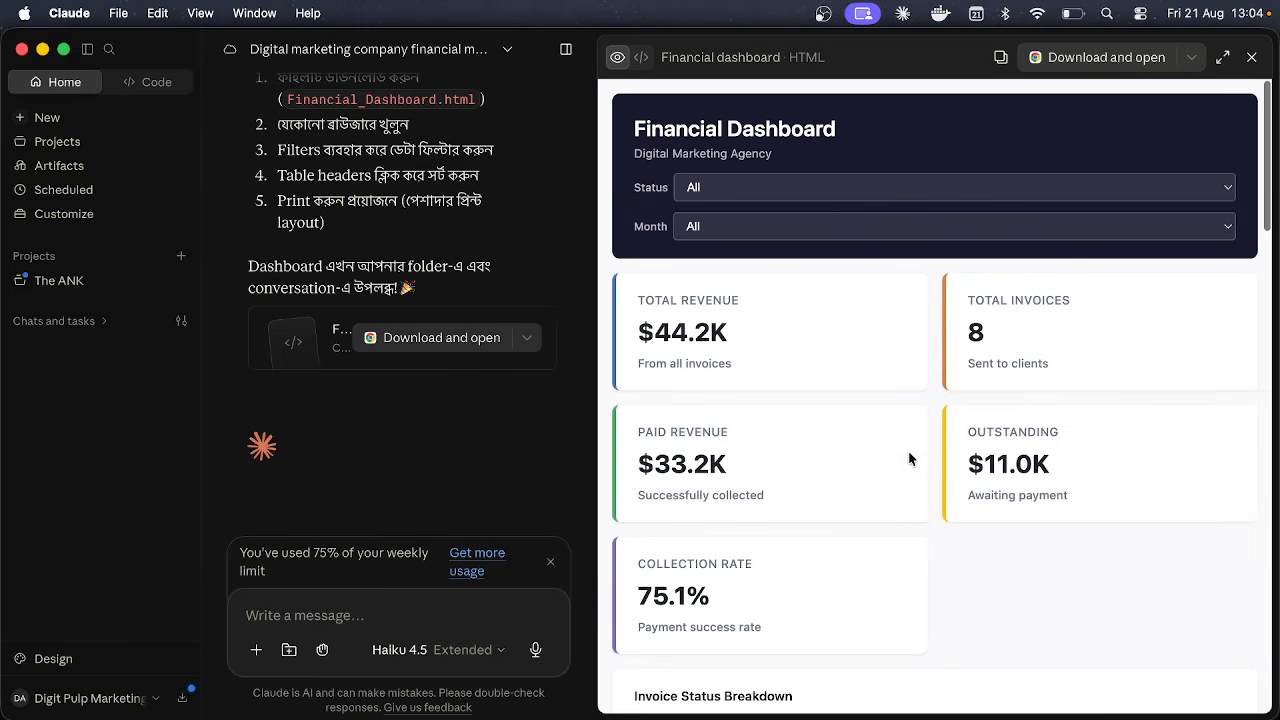
pyautogui.click(809, 186)
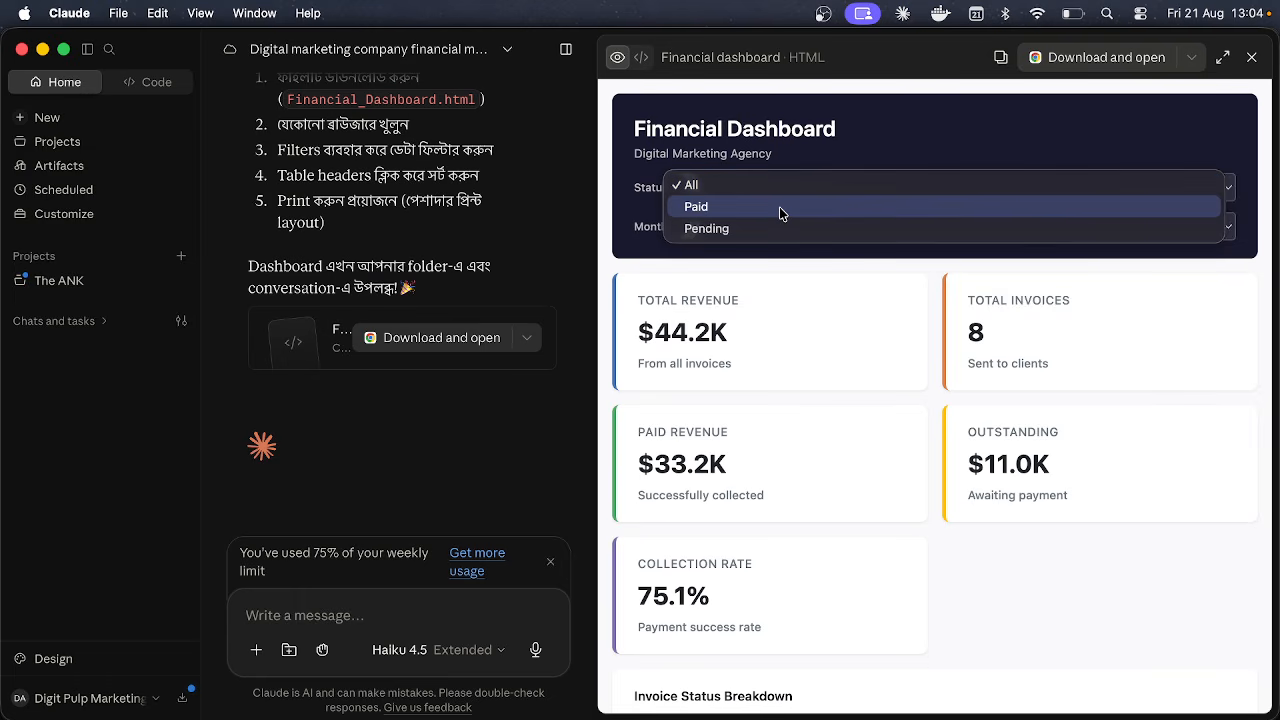
pyautogui.click(780, 207)
pyautogui.click(772, 224)
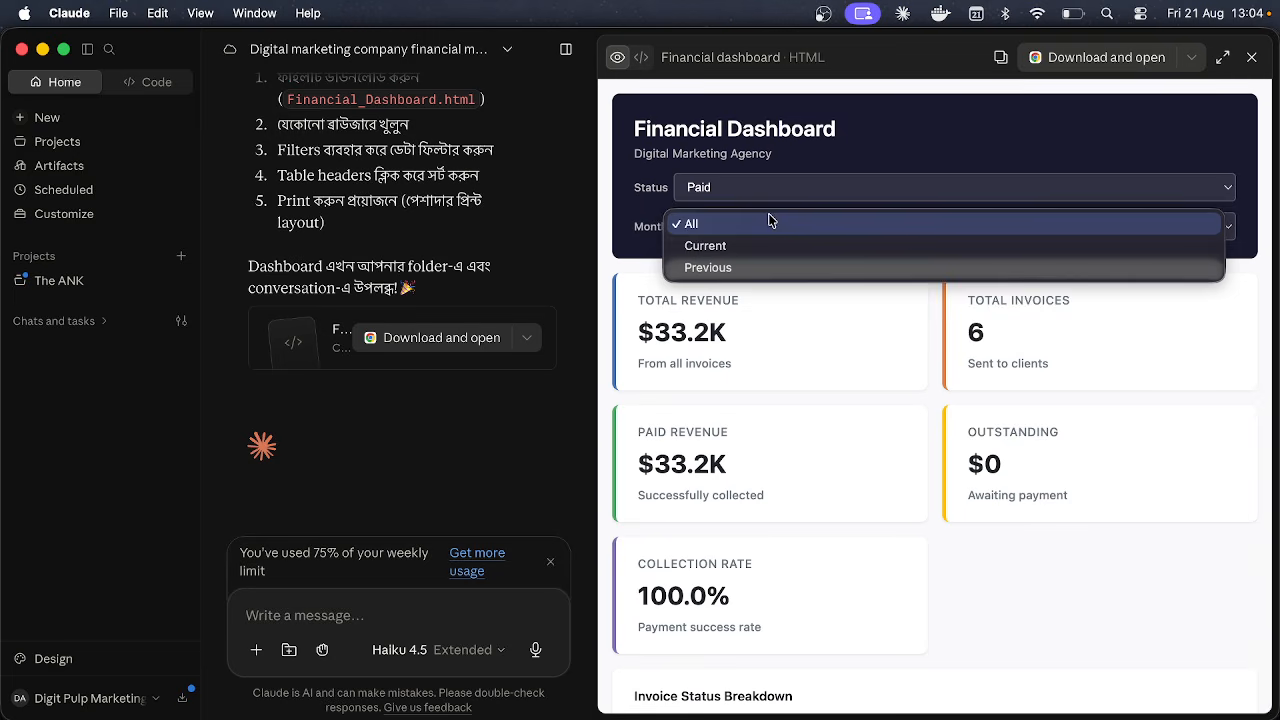
pyautogui.click(758, 248)
pyautogui.click(756, 228)
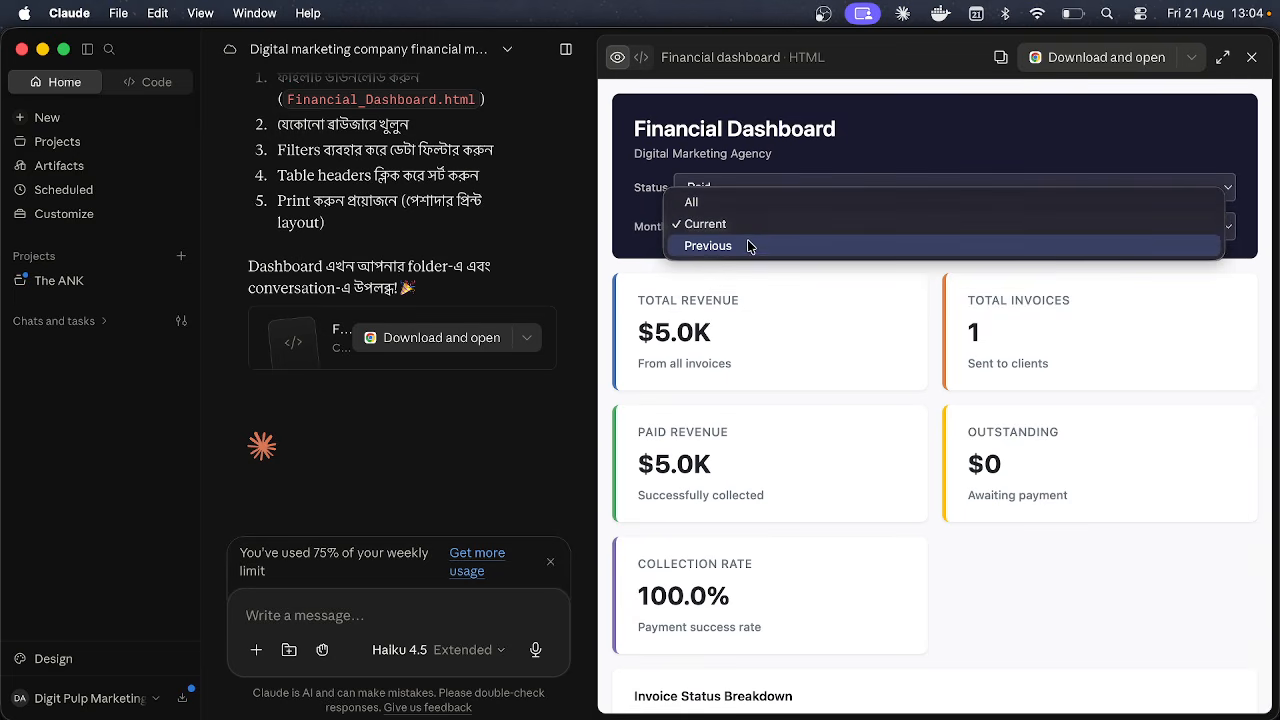
pyautogui.click(751, 246)
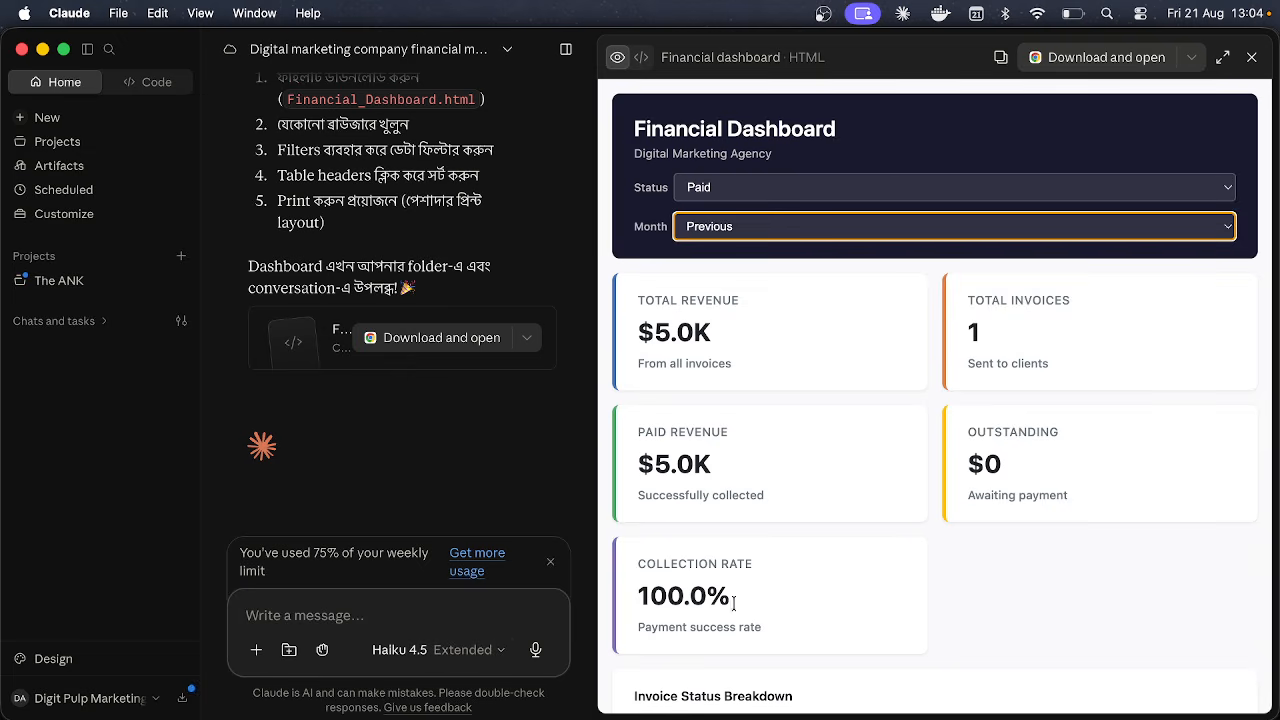
pyautogui.scroll(-10, 889, 585)
pyautogui.scroll(5, 889, 592)
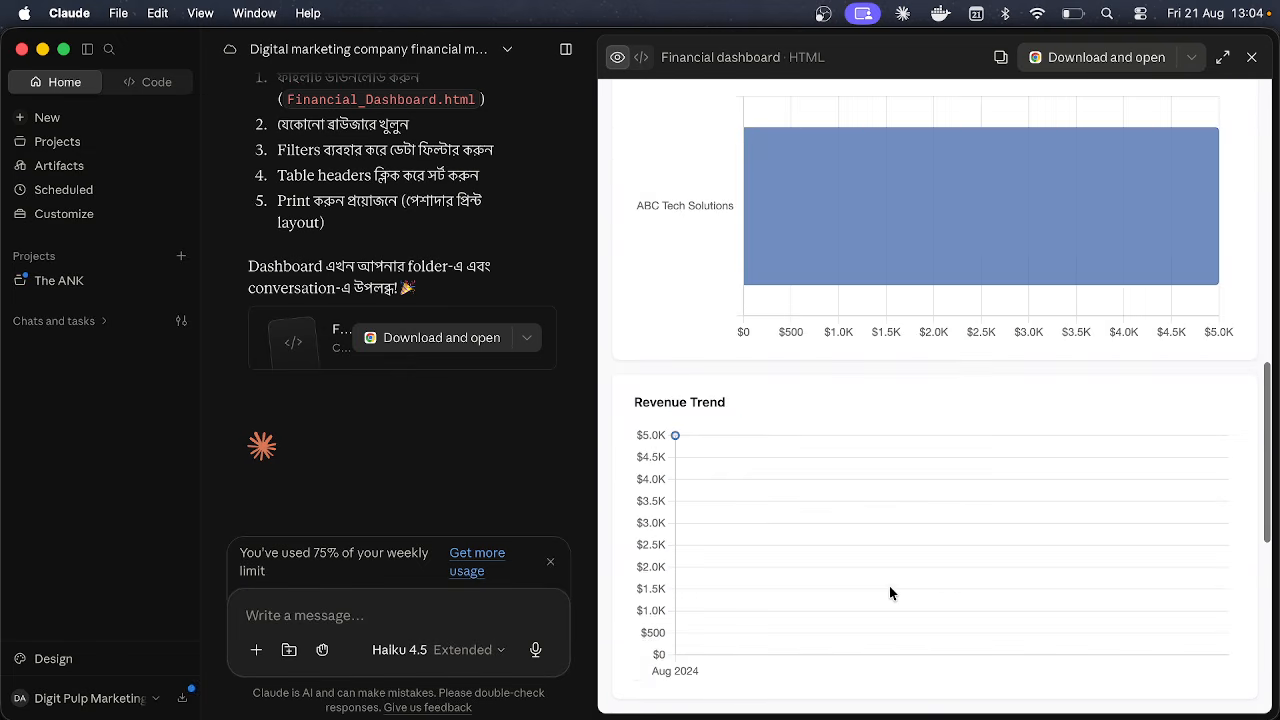
pyautogui.click(408, 652)
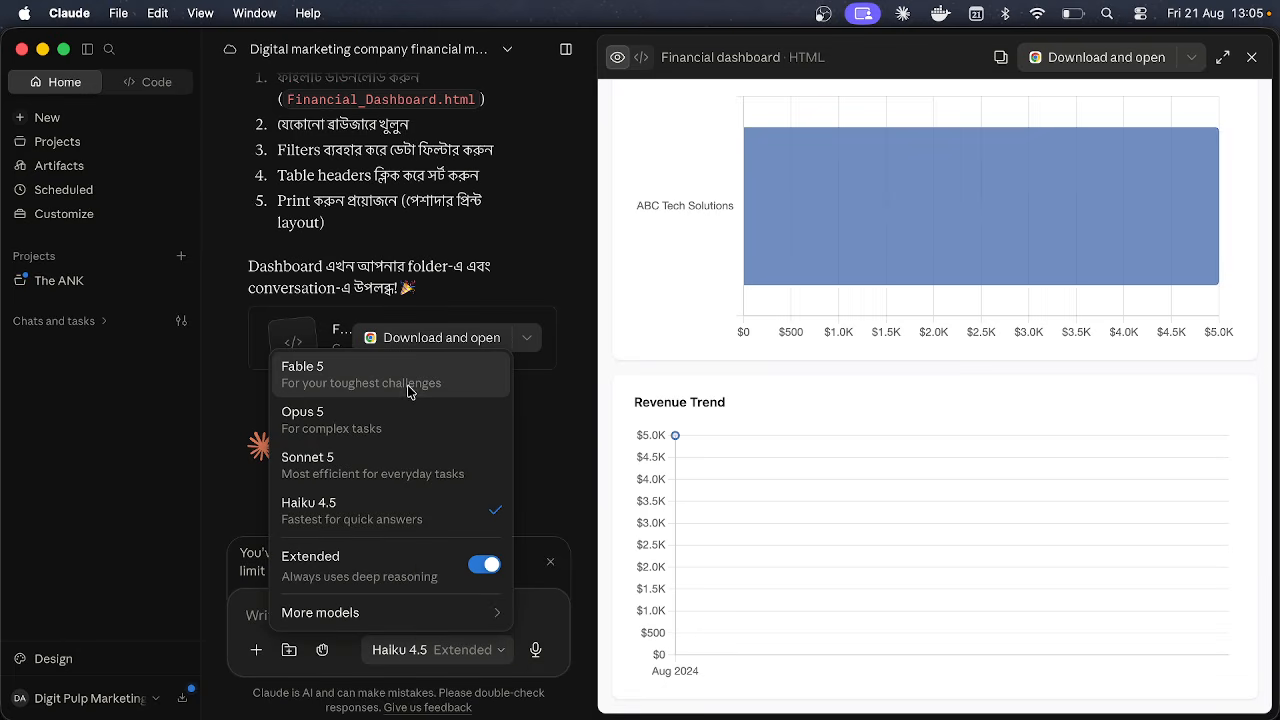
pyautogui.click(547, 616)
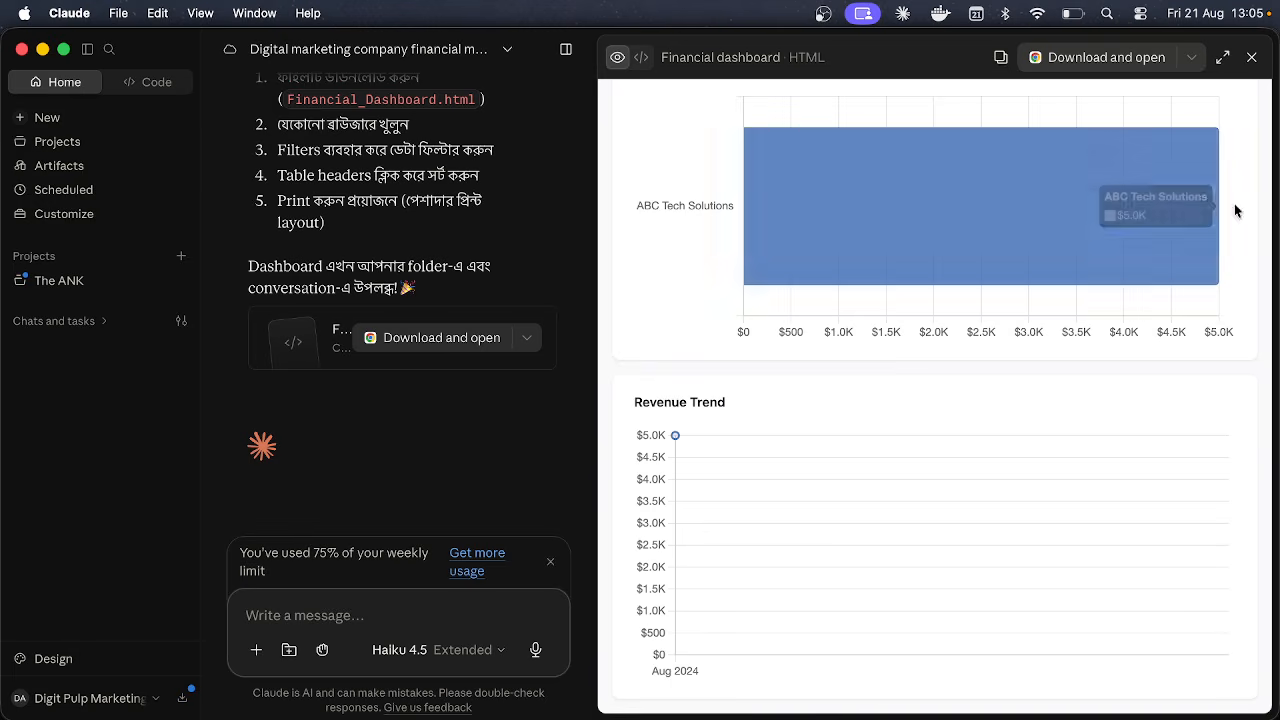
pyautogui.click(1251, 57)
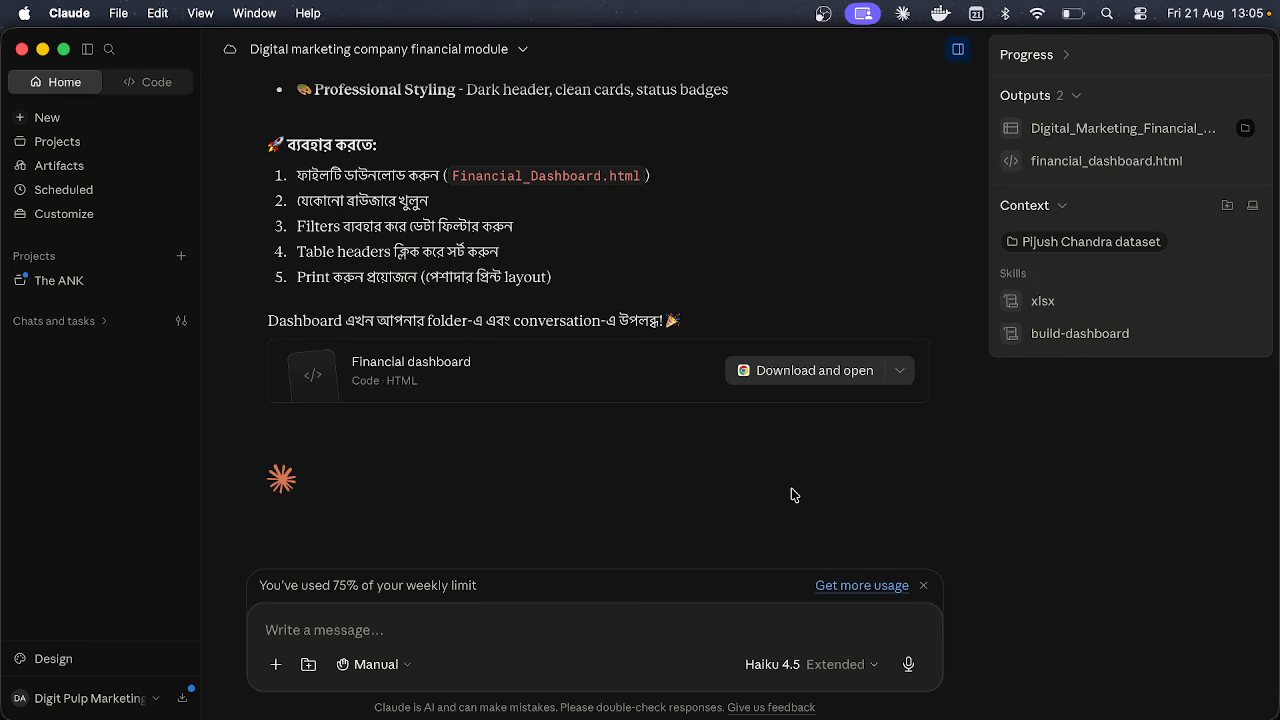
# Step: Open Settings and review the General, Account and Privacy pages, including the Location metadata note
pyautogui.click(118, 699)
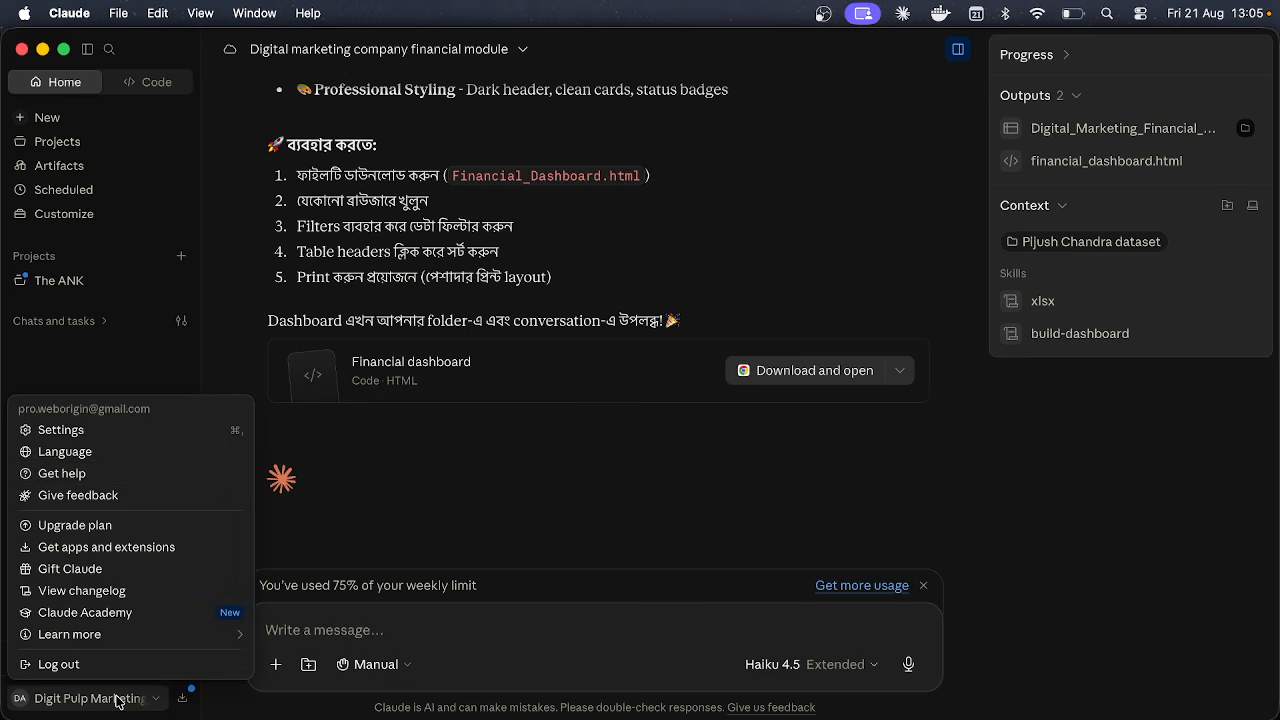
pyautogui.click(173, 434)
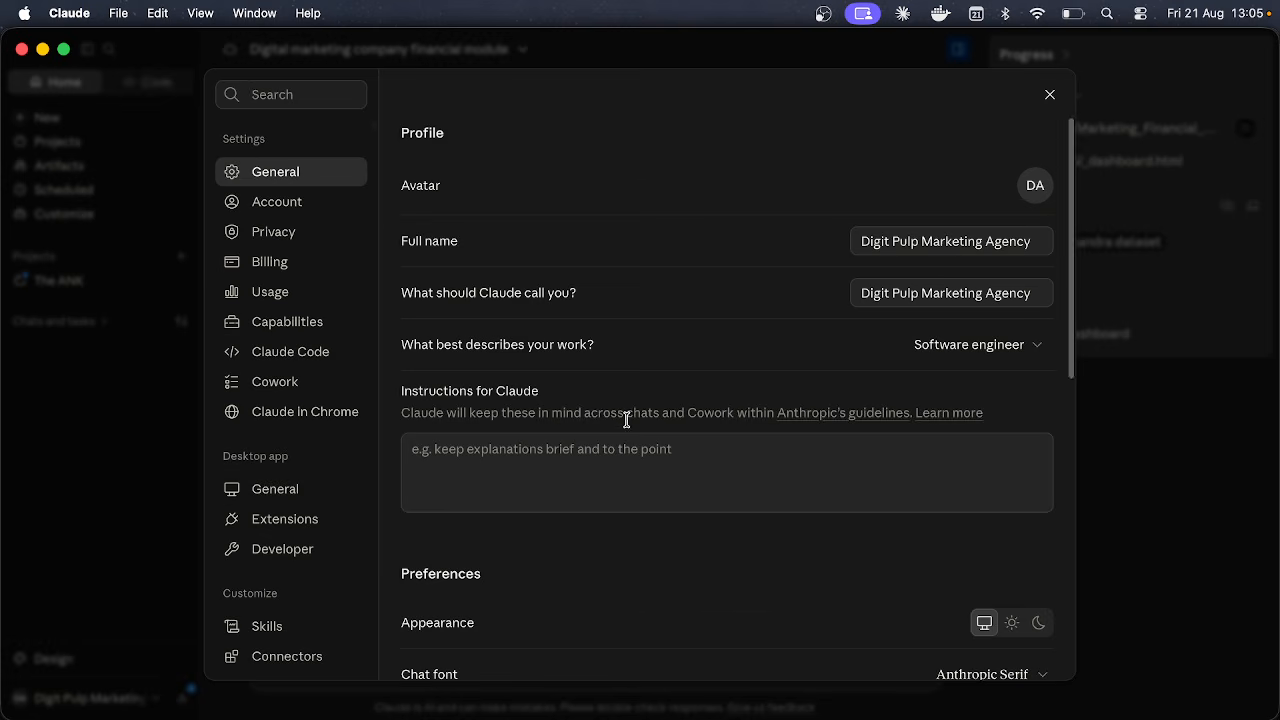
pyautogui.scroll(-10, 627, 422)
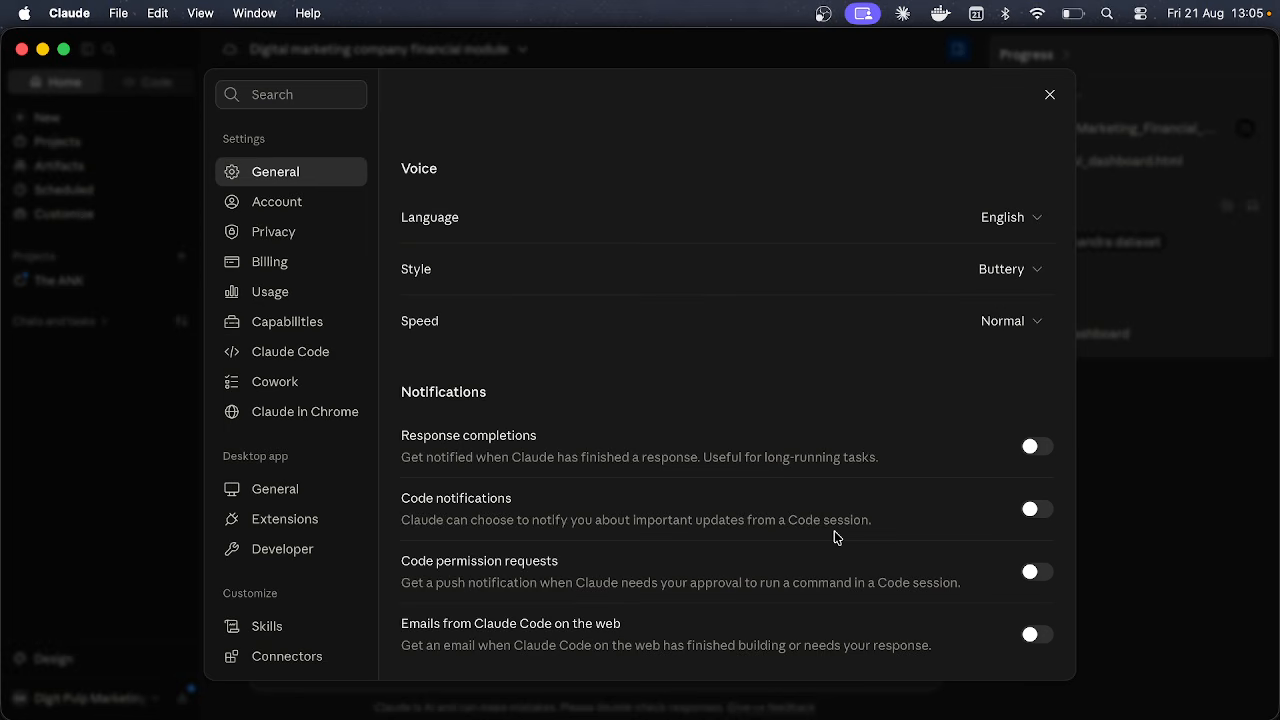
pyautogui.click(329, 201)
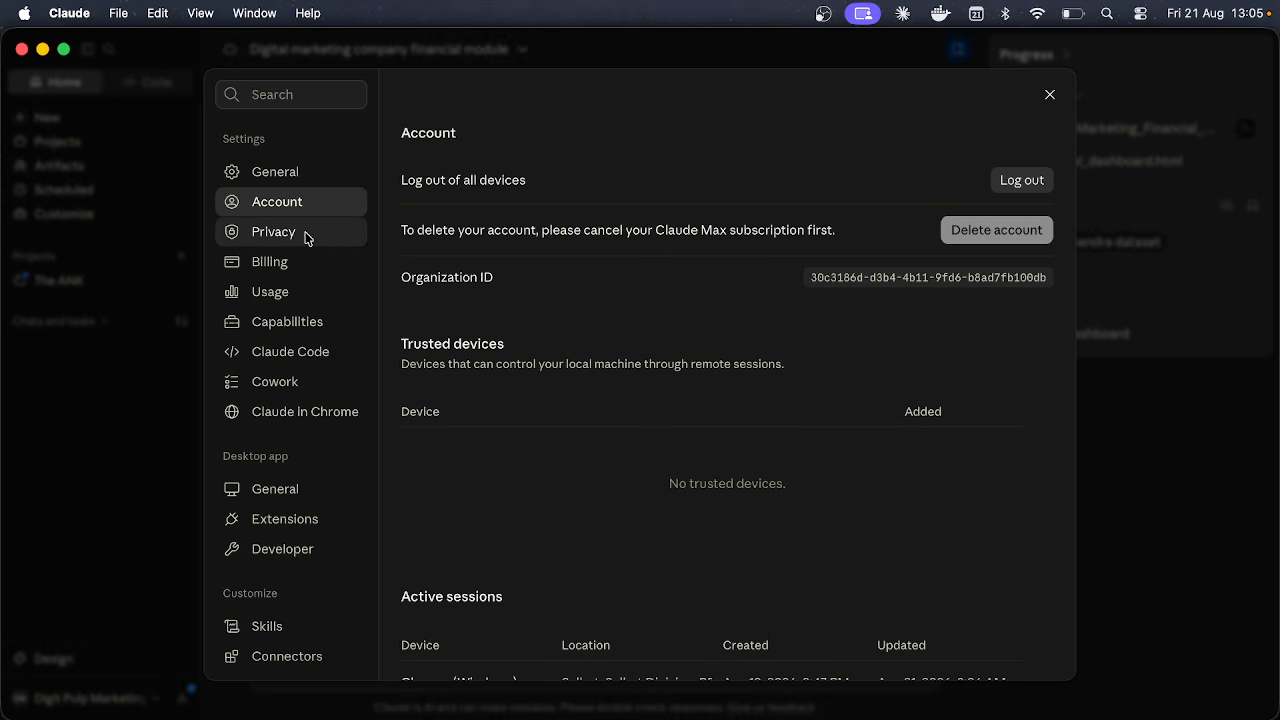
pyautogui.click(307, 236)
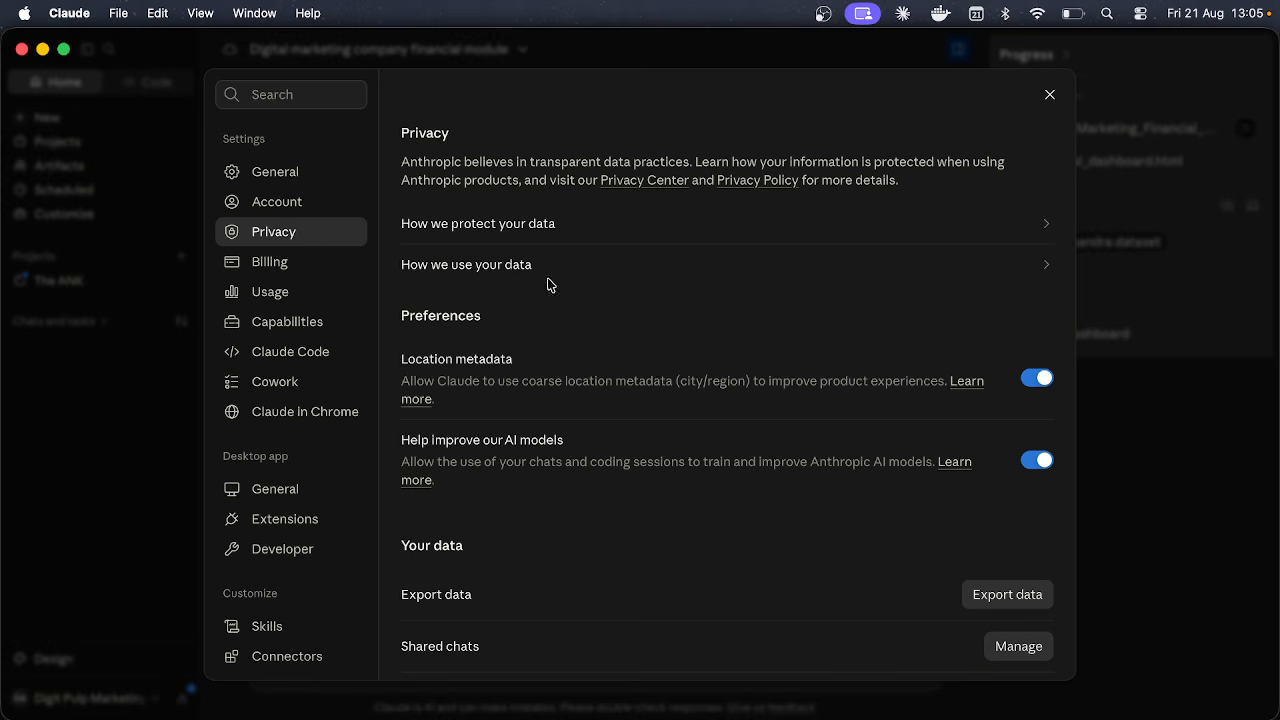
pyautogui.scroll(-1, 560, 332)
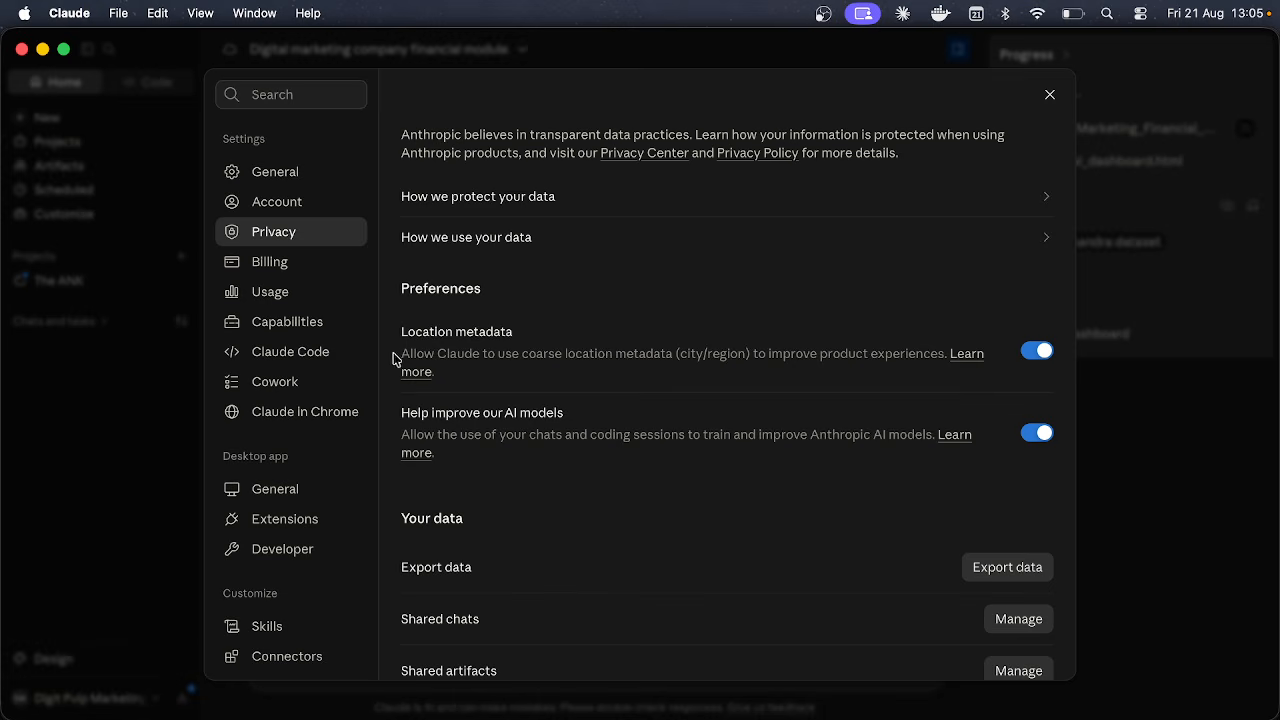
pyautogui.moveTo(400, 355); pyautogui.dragTo(763, 361)
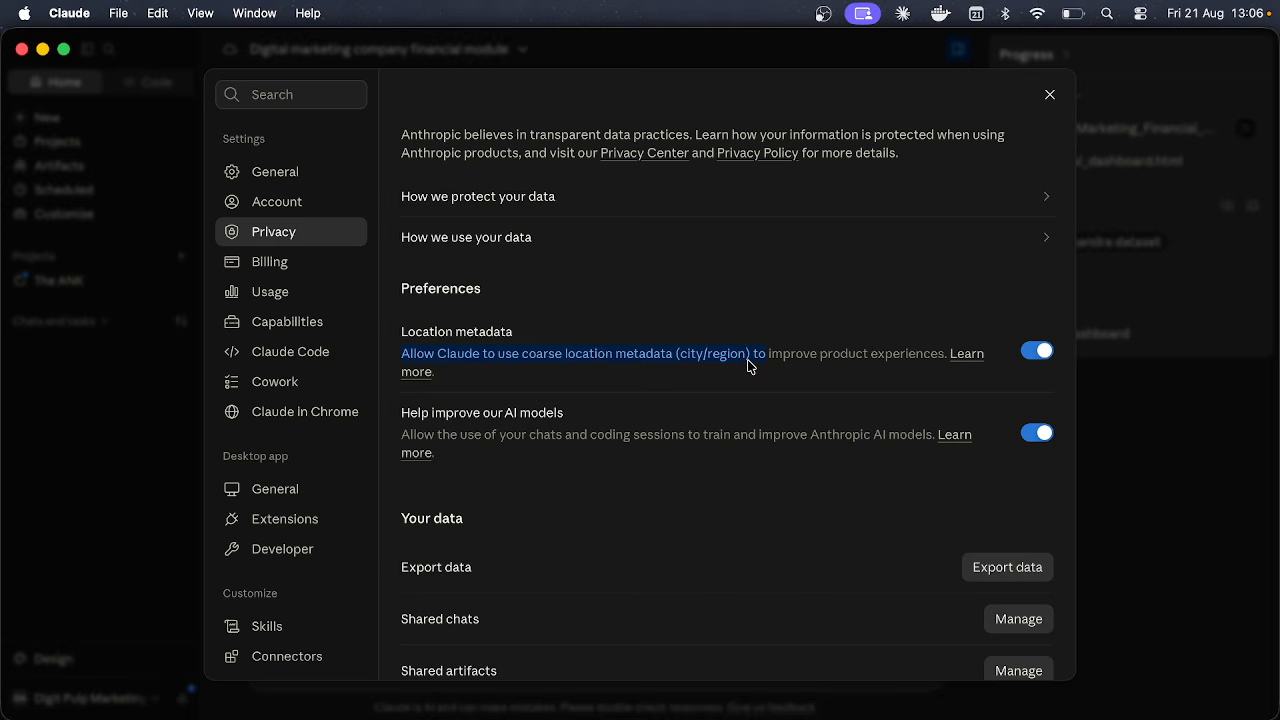
pyautogui.click(741, 362)
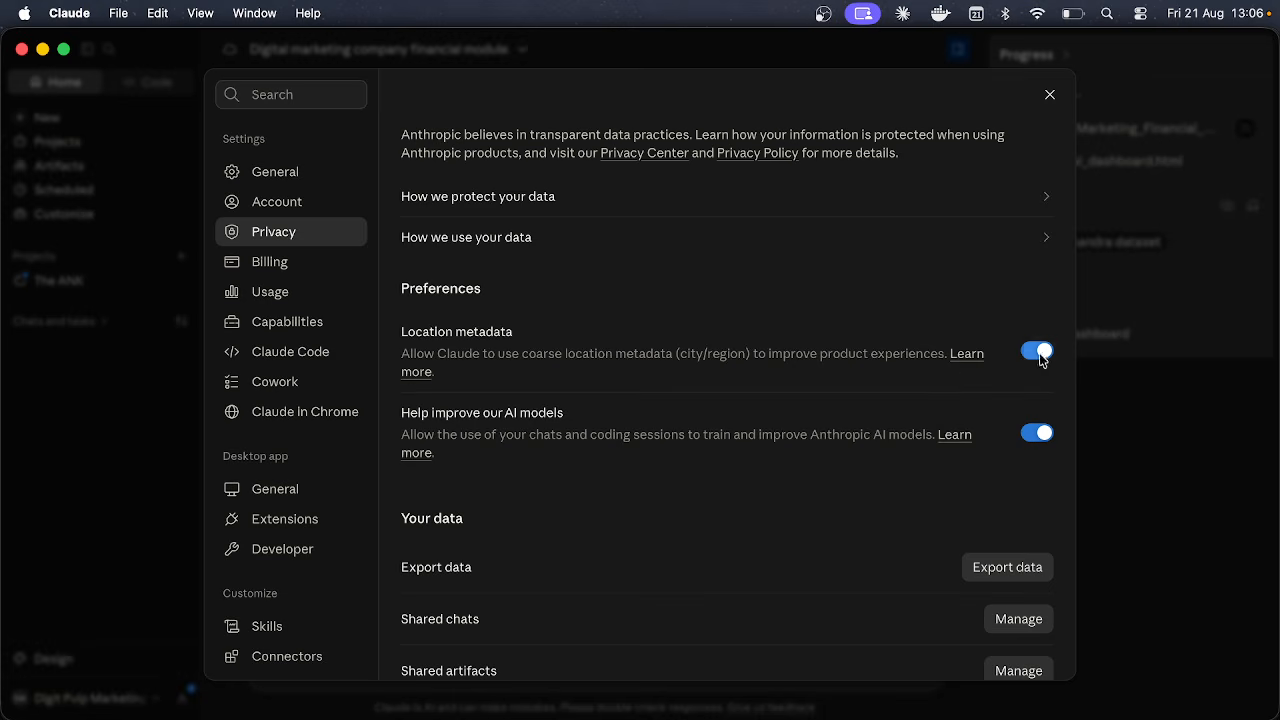
# Step: Check Billing, then the Usage page showing the weekly all-models limit at 85% used
pyautogui.click(295, 263)
pyautogui.click(289, 294)
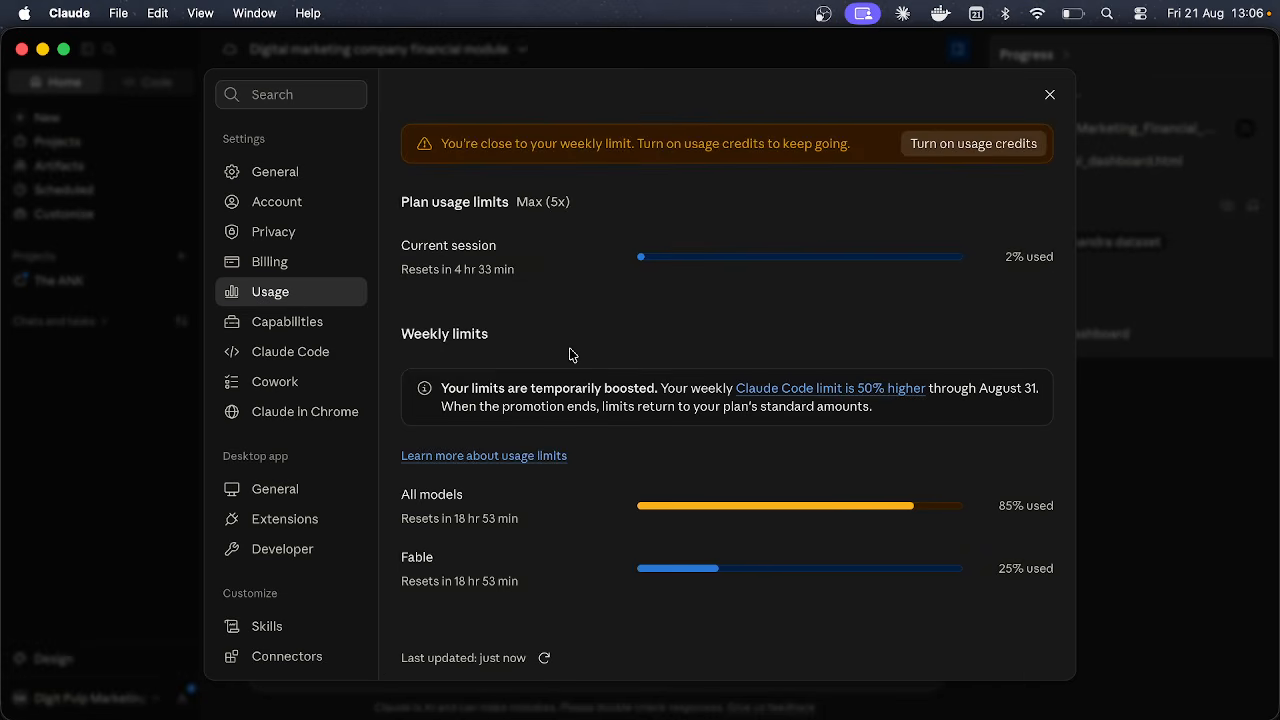
pyautogui.scroll(-1, 570, 355)
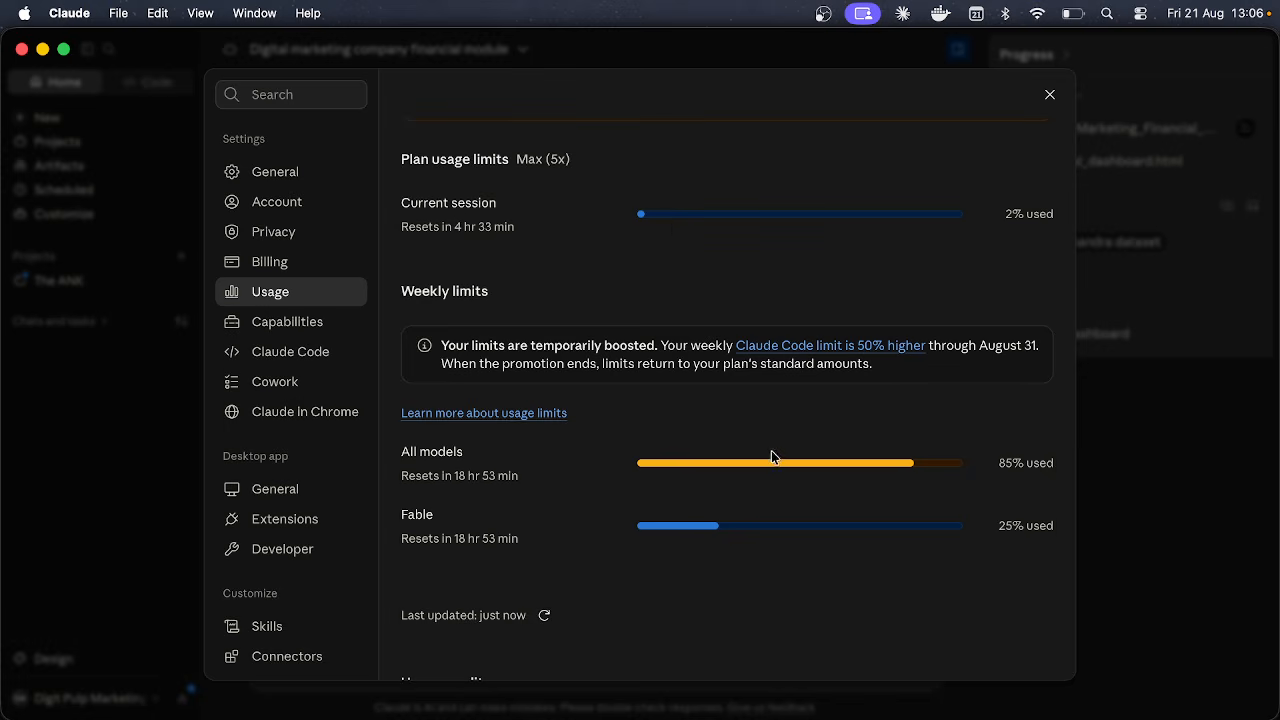
pyautogui.moveTo(991, 460)
pyautogui.mouseDown()
pyautogui.moveTo(1053, 463)
pyautogui.moveTo(1012, 463)
pyautogui.mouseUp()
pyautogui.click(503, 473)
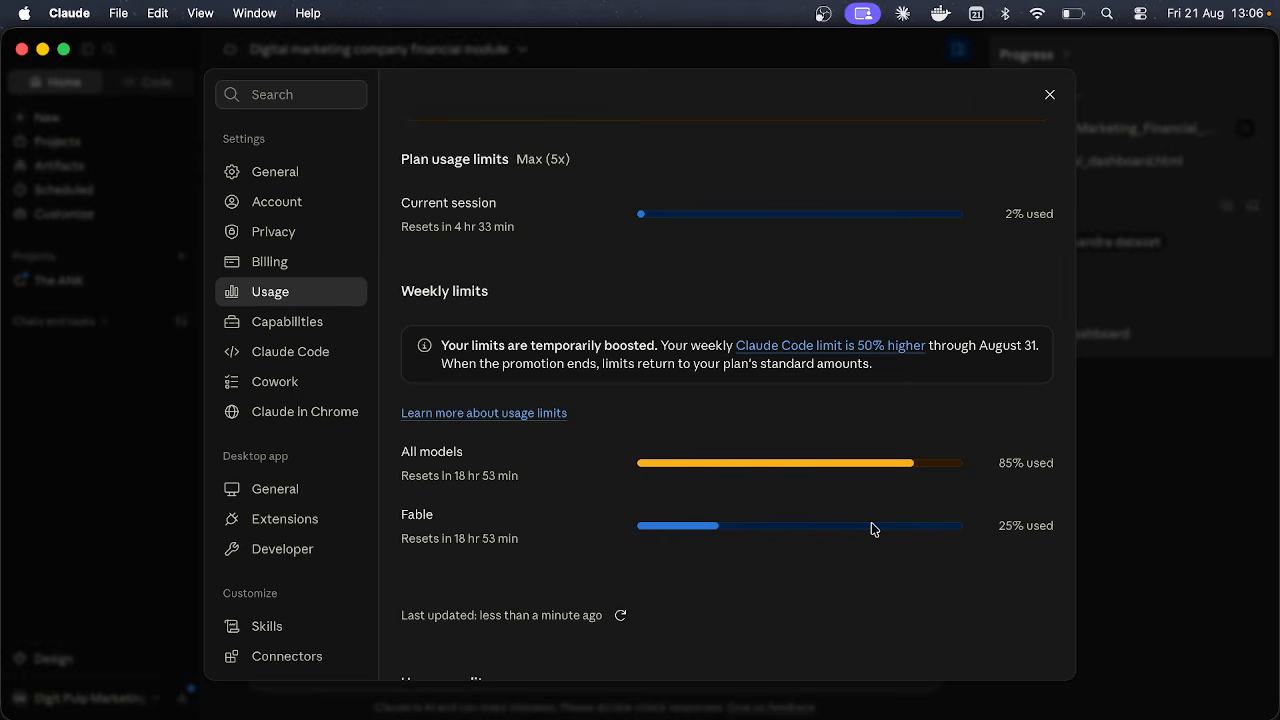
pyautogui.scroll(-5, 871, 527)
pyautogui.scroll(3, 871, 527)
pyautogui.scroll(3, 871, 529)
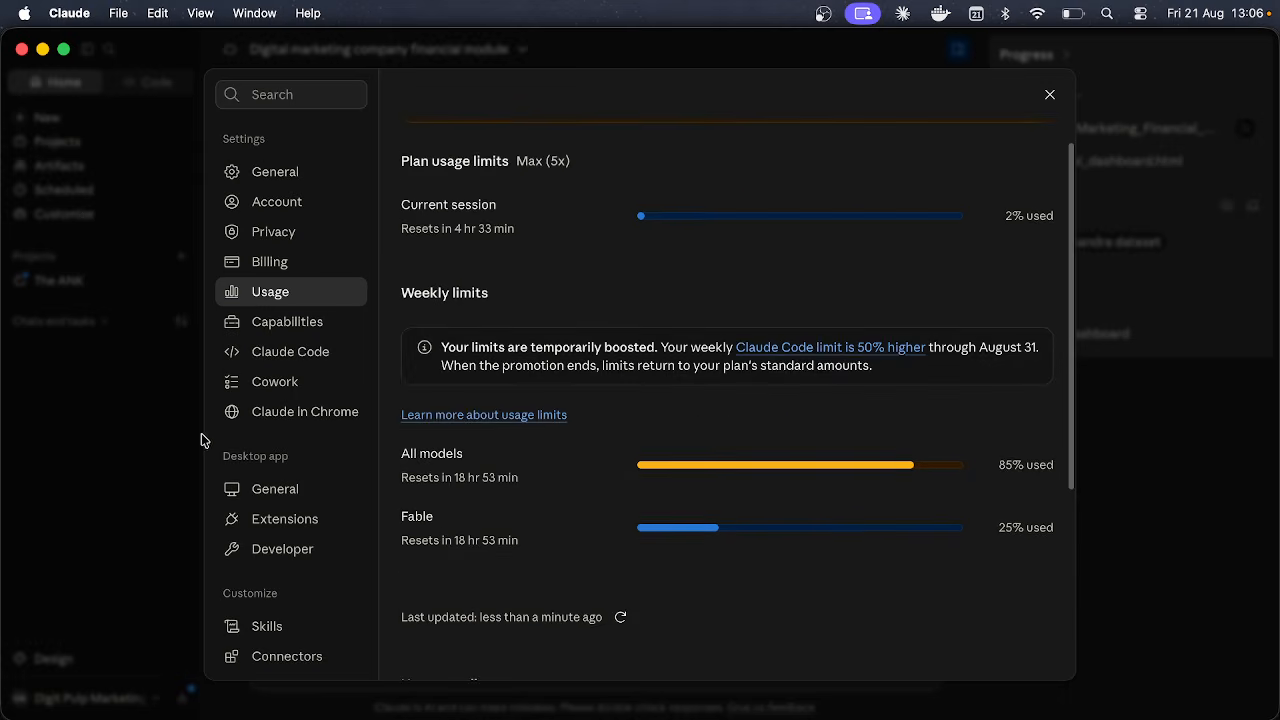
pyautogui.click(264, 322)
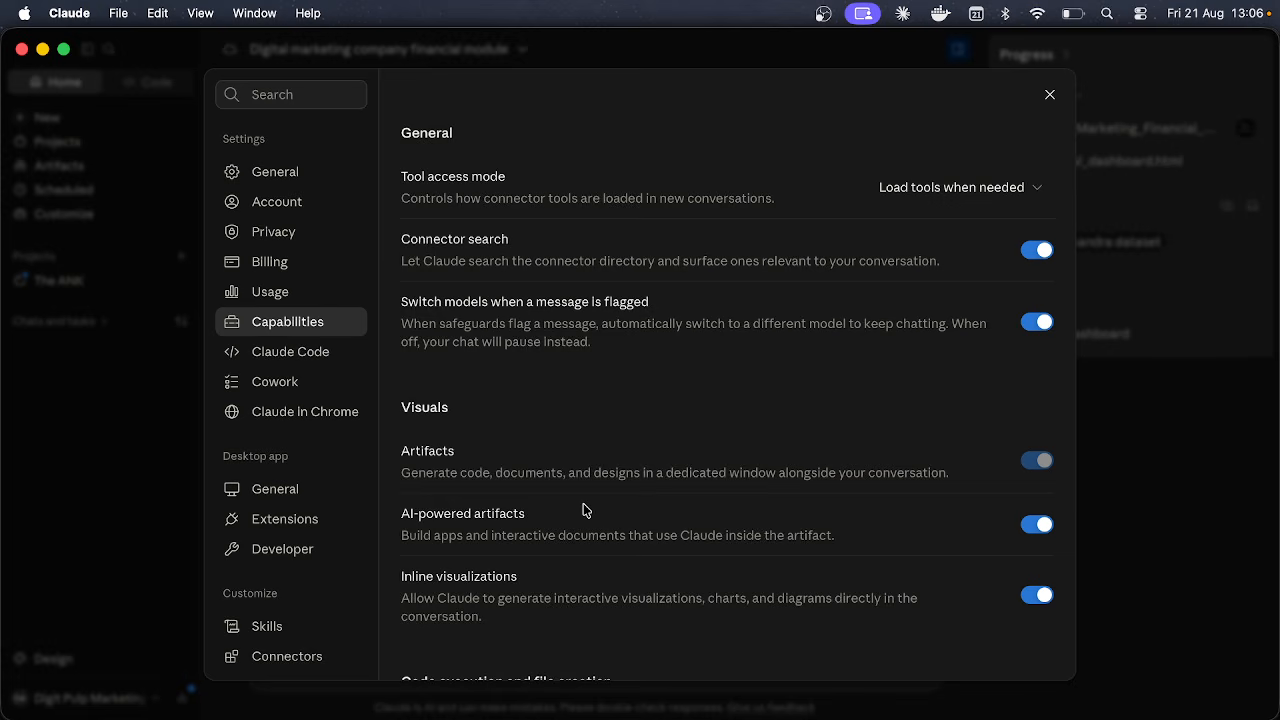
pyautogui.scroll(-1, 583, 510)
pyautogui.scroll(1, 591, 433)
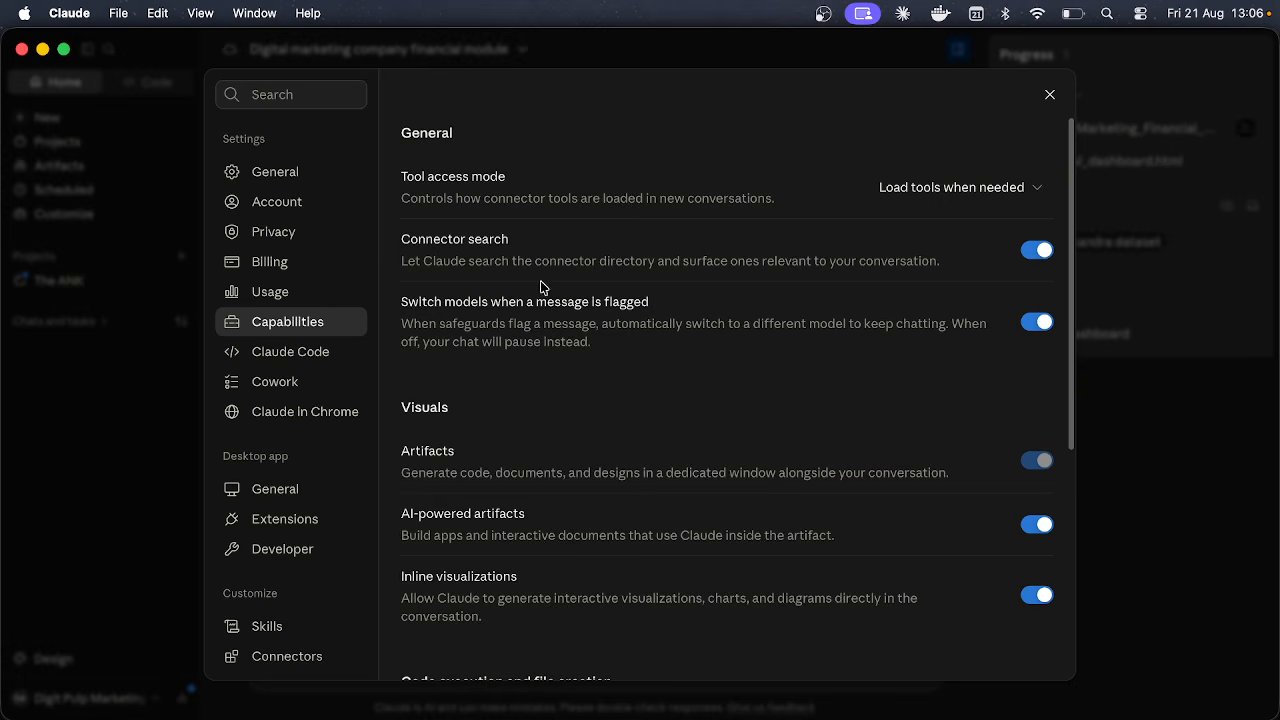
pyautogui.moveTo(444, 198); pyautogui.dragTo(742, 204)
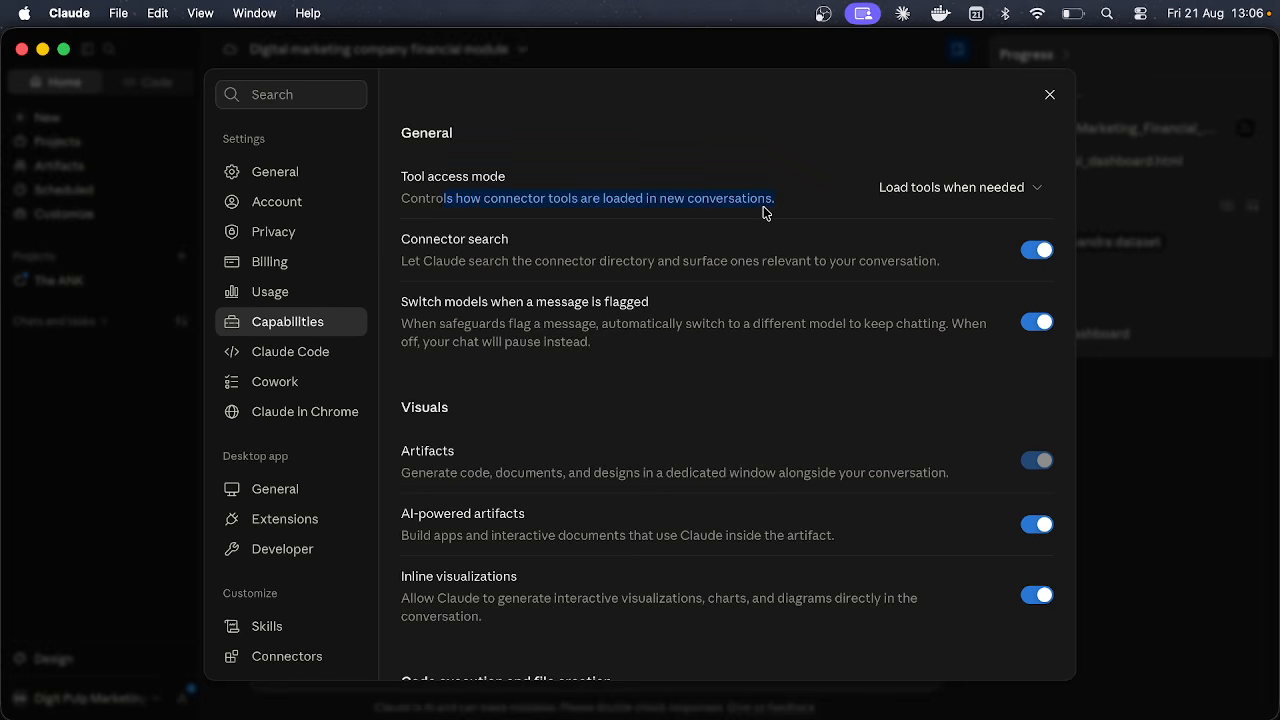
pyautogui.click(763, 206)
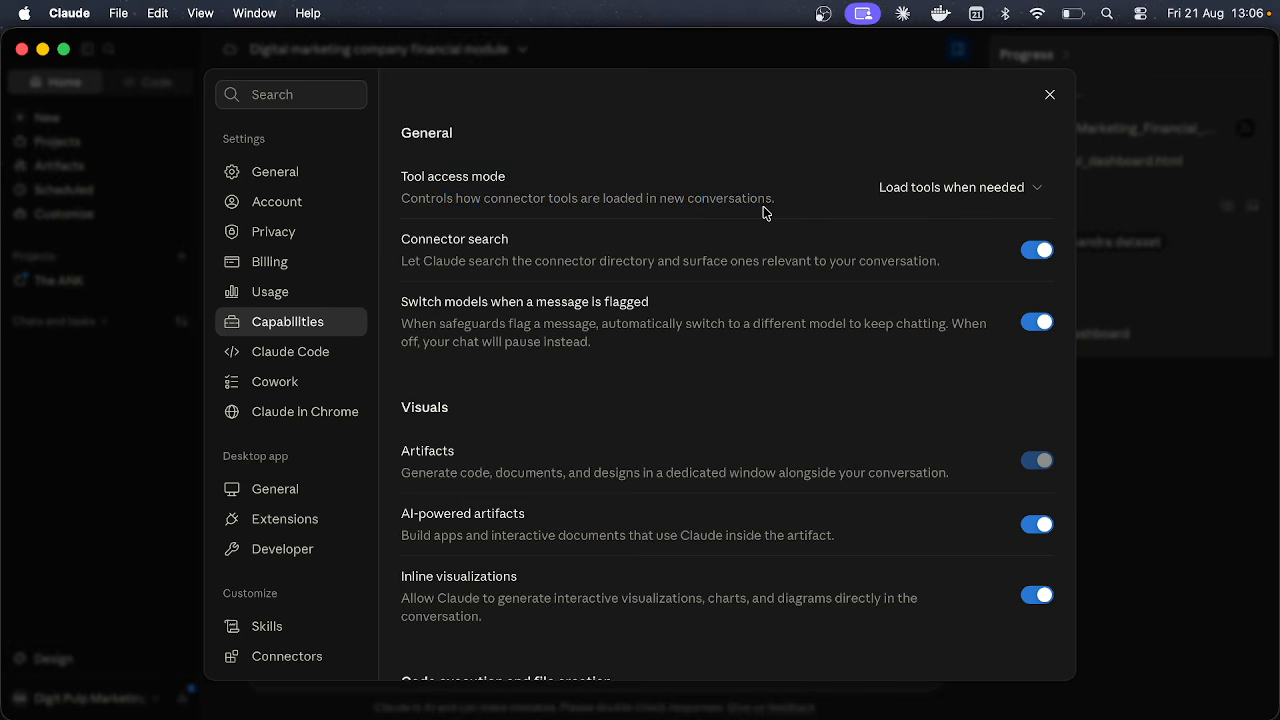
pyautogui.click(929, 191)
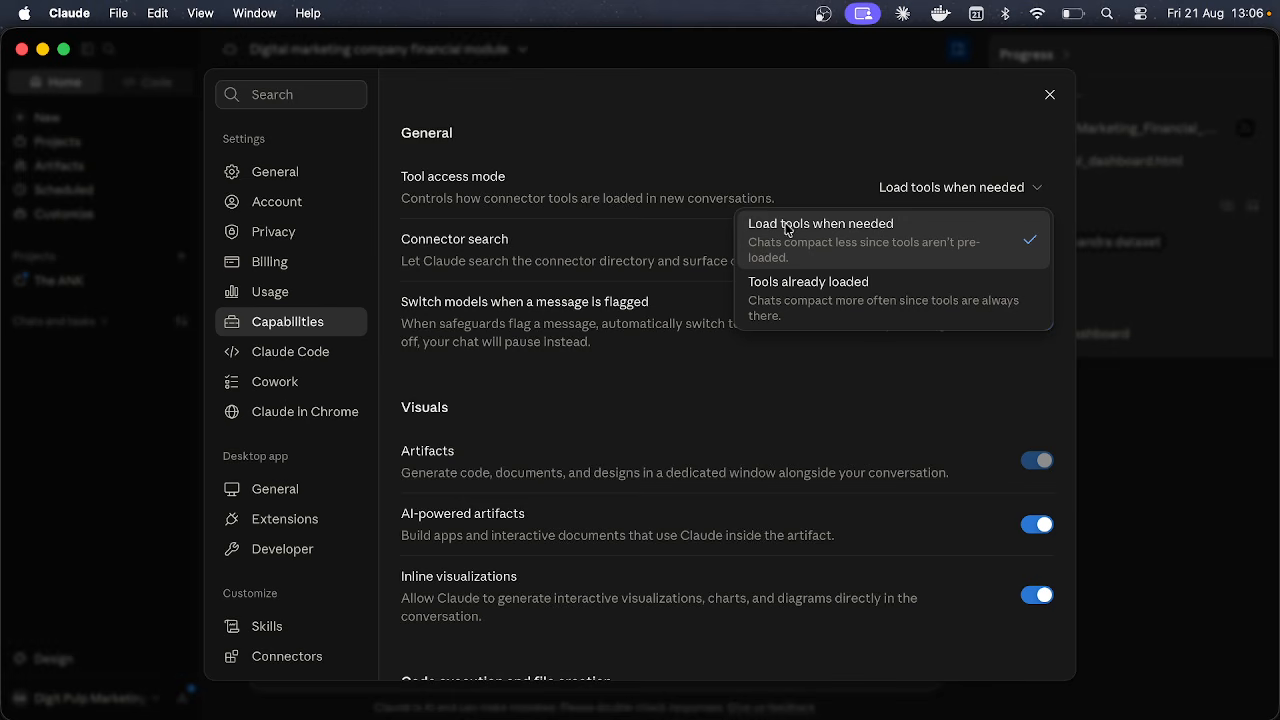
pyautogui.click(719, 158)
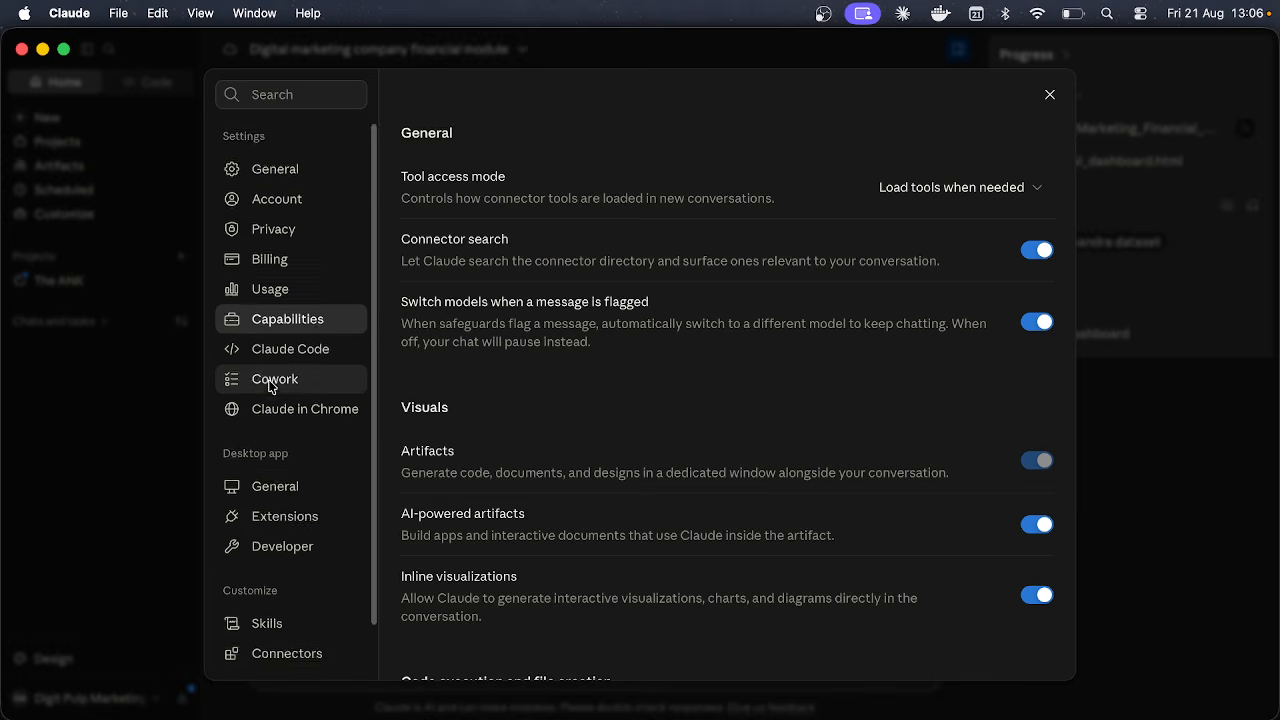
pyautogui.scroll(-2, 270, 382)
pyautogui.scroll(2, 258, 486)
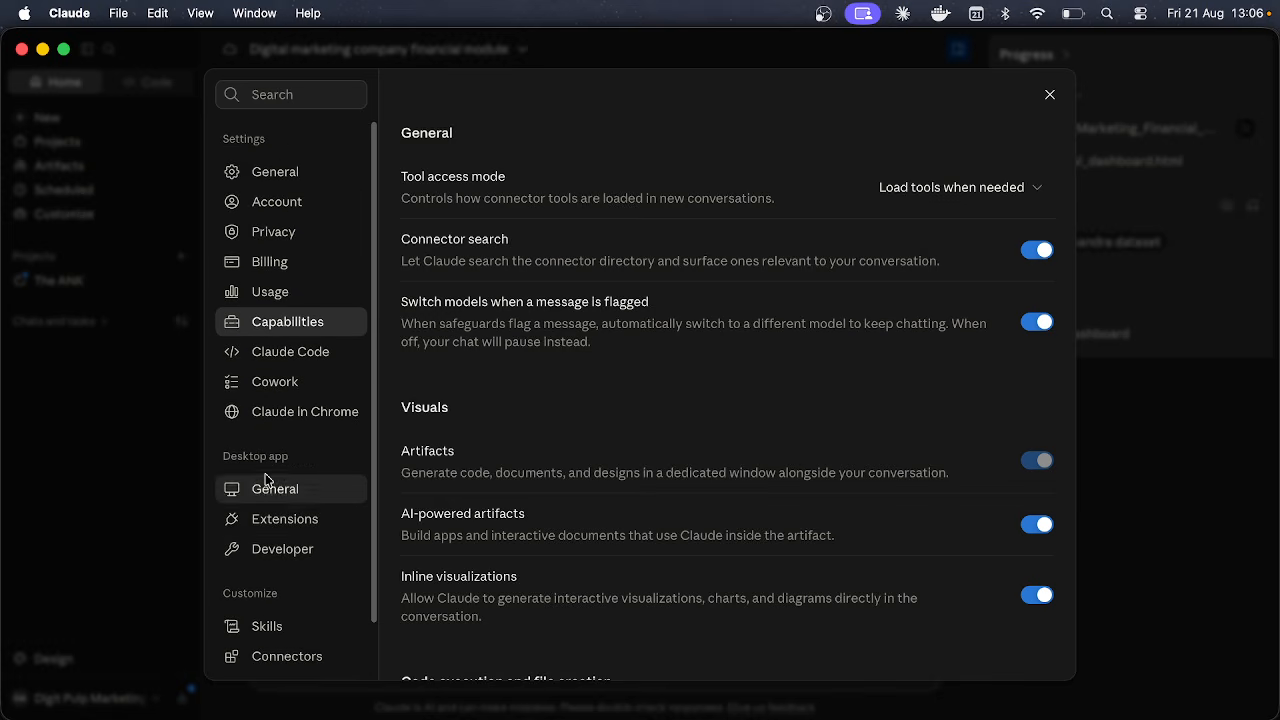
# Step: In General settings, check the Voice language list, keep English, then view Account settings
pyautogui.click(288, 172)
pyautogui.scroll(-3, 537, 323)
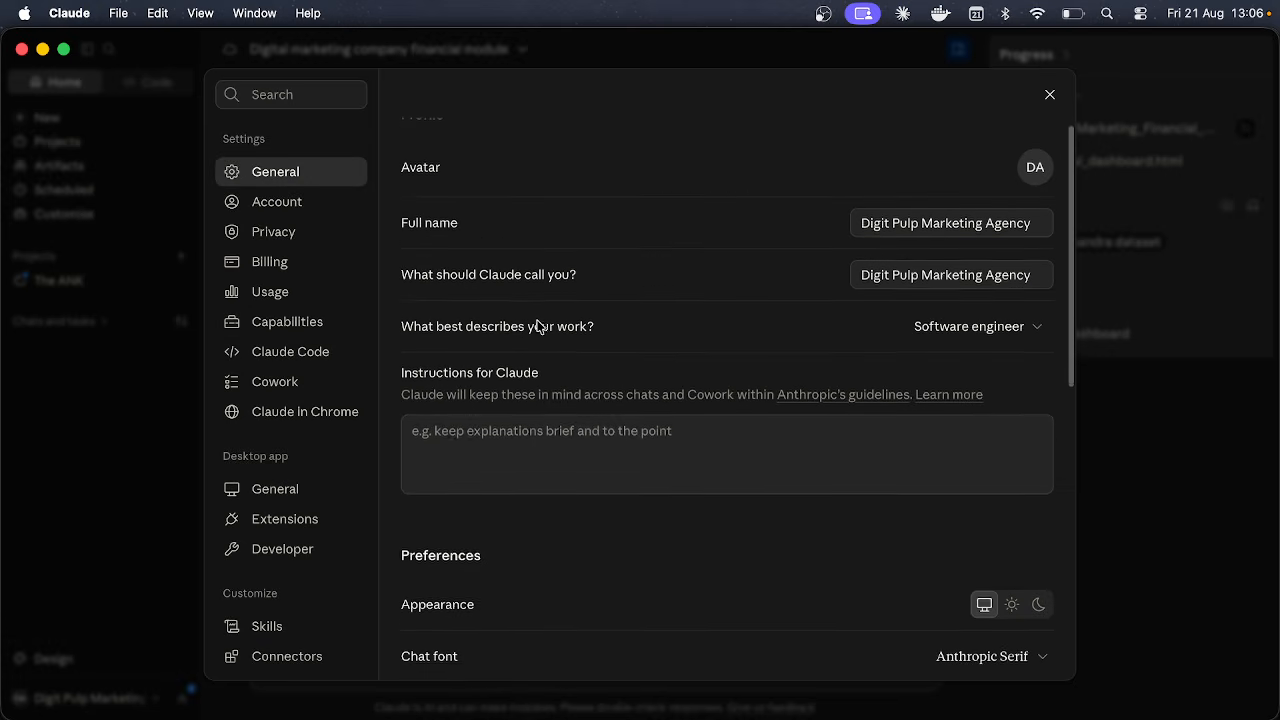
pyautogui.scroll(-5, 537, 327)
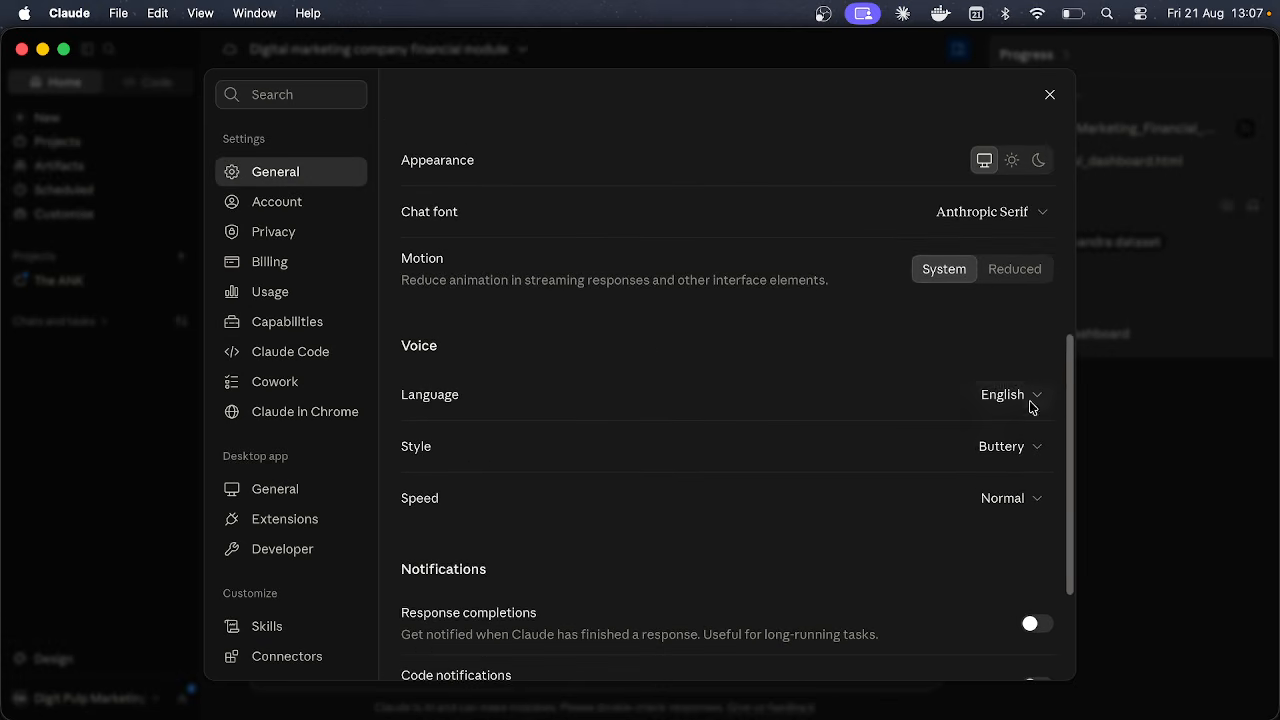
pyautogui.click(1008, 398)
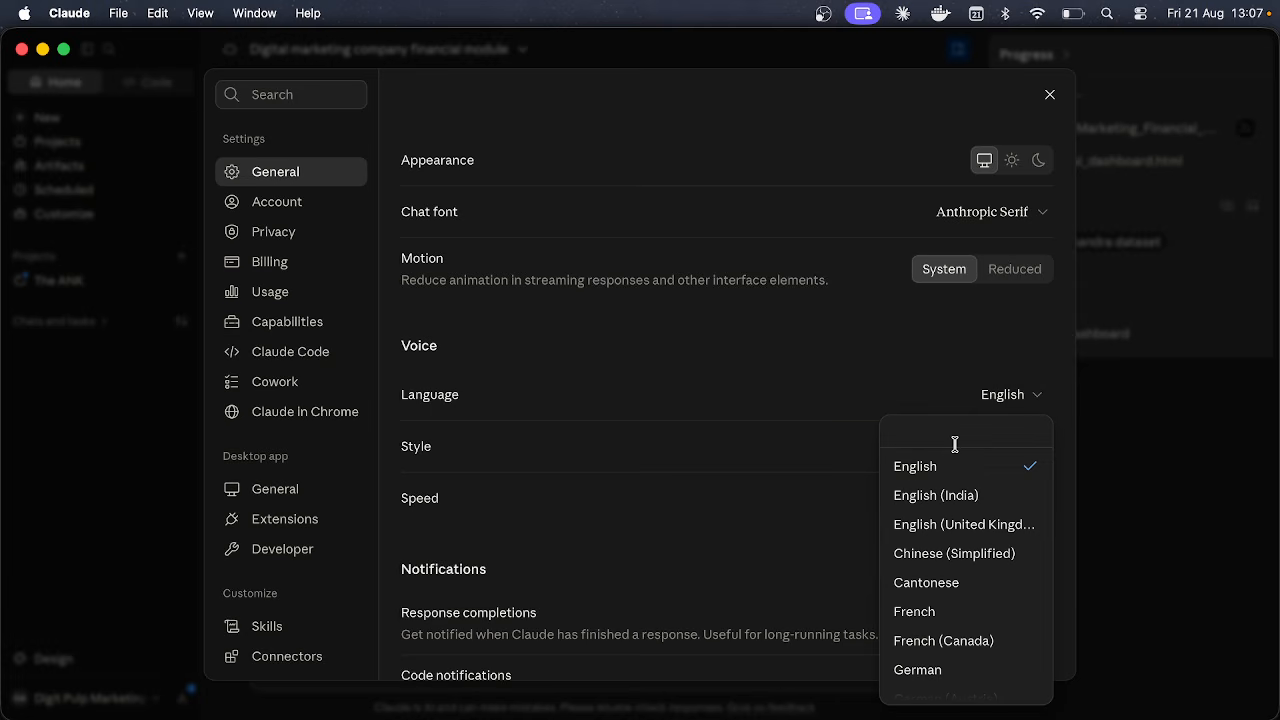
pyautogui.write('b')
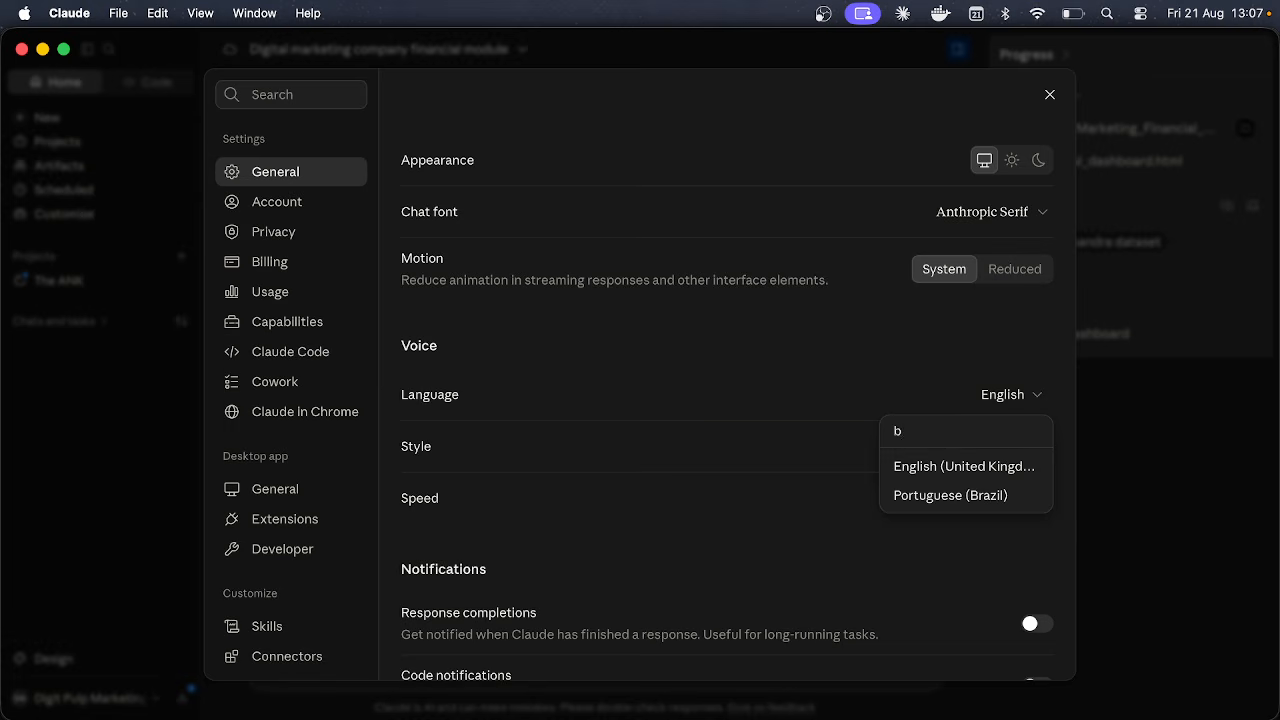
pyautogui.press('BackSpace')
pyautogui.click(811, 345)
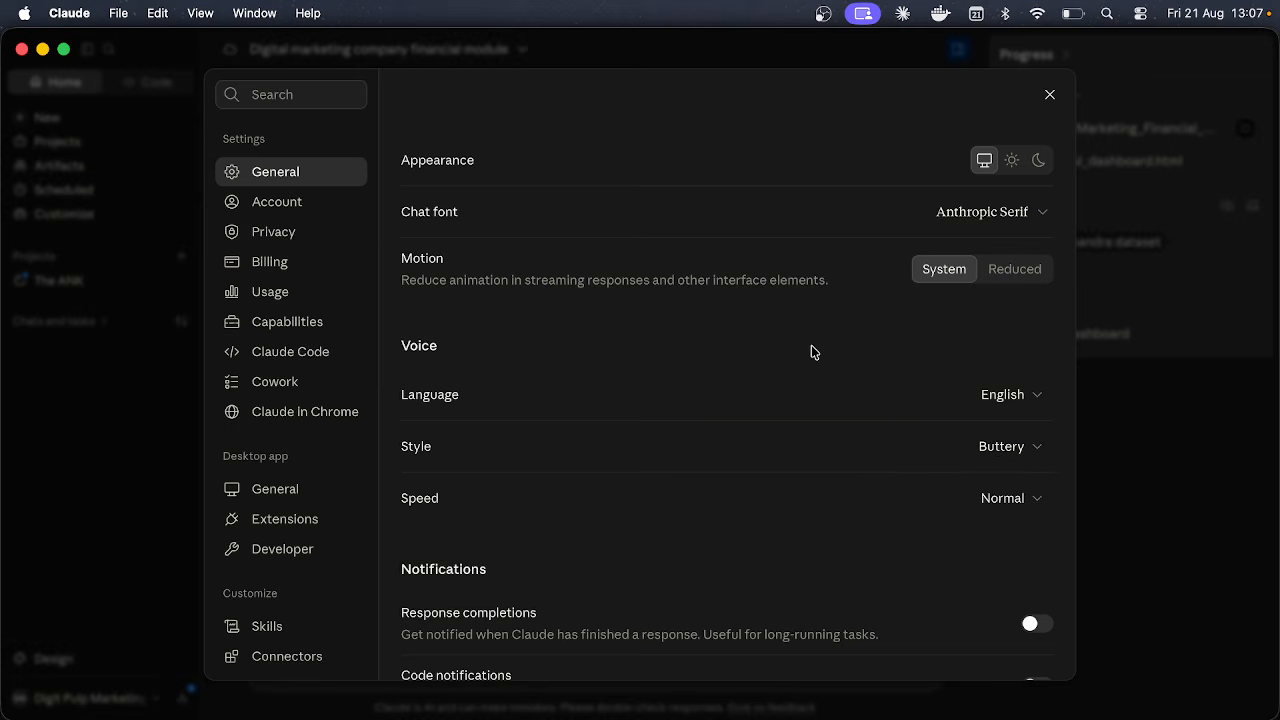
pyautogui.click(305, 202)
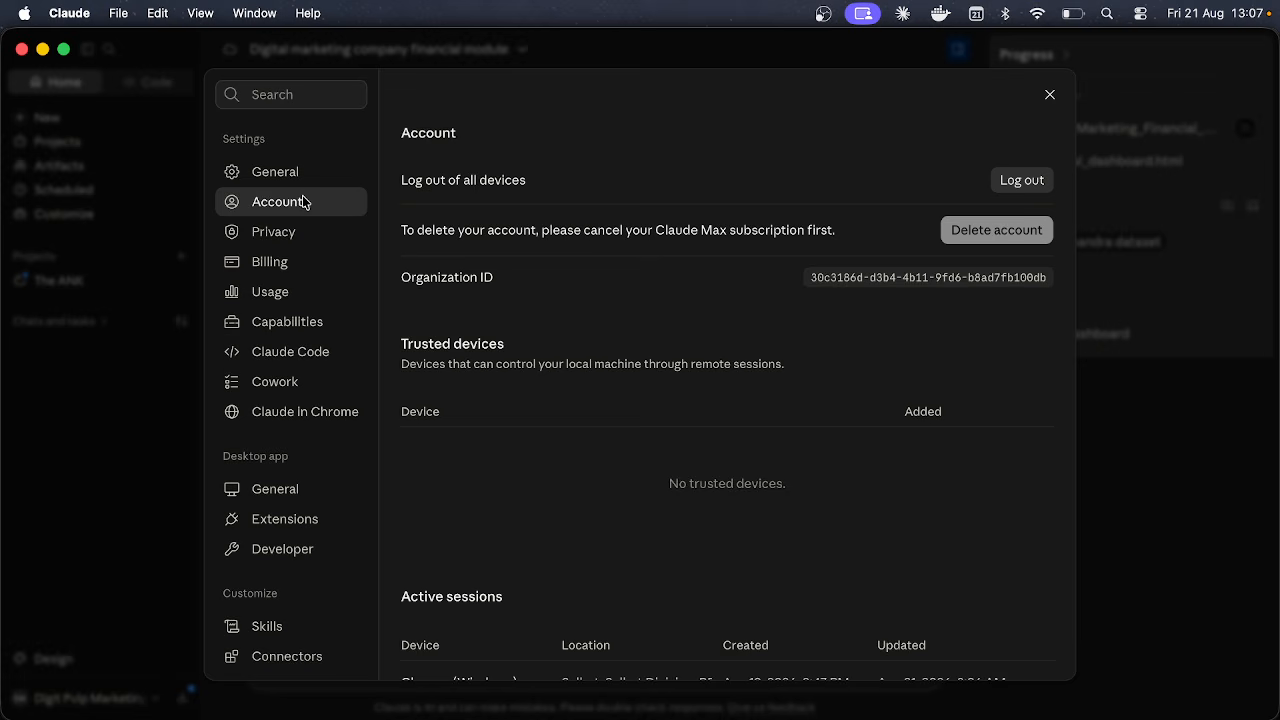
pyautogui.scroll(-2, 291, 303)
# Step: Review the Claude Code settings, including Allow bypass permissions mode and Remote Control
pyautogui.click(288, 292)
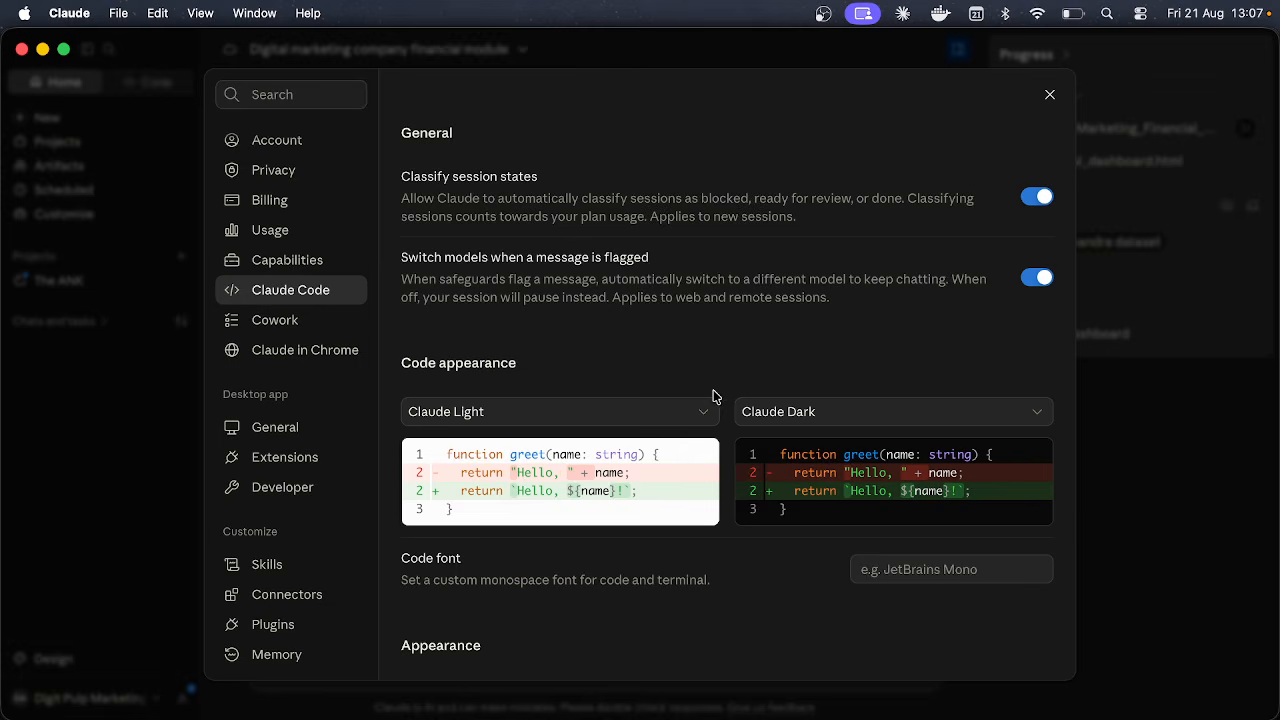
pyautogui.scroll(-5, 716, 396)
pyautogui.scroll(-4, 716, 396)
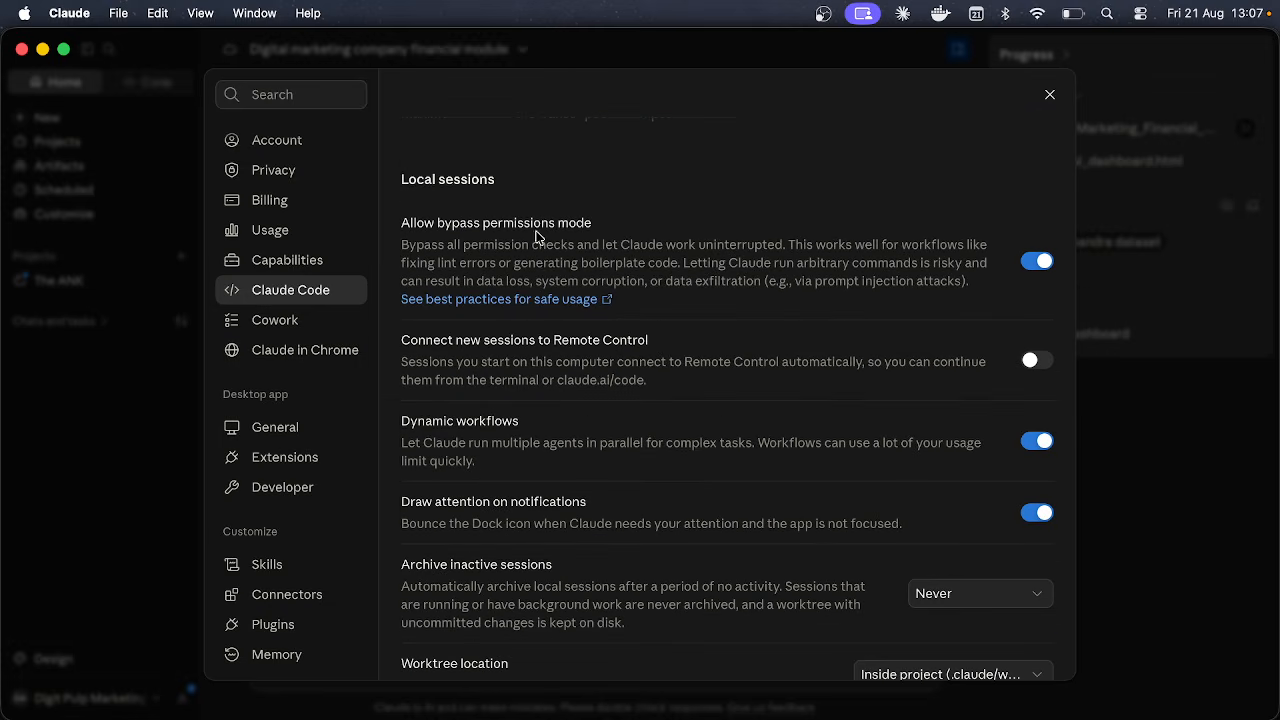
pyautogui.moveTo(483, 222); pyautogui.dragTo(617, 226)
pyautogui.click(616, 226)
pyautogui.tripleClick(547, 222)
pyautogui.click(546, 221)
pyautogui.scroll(-1, 616, 232)
pyautogui.moveTo(648, 313); pyautogui.dragTo(608, 318)
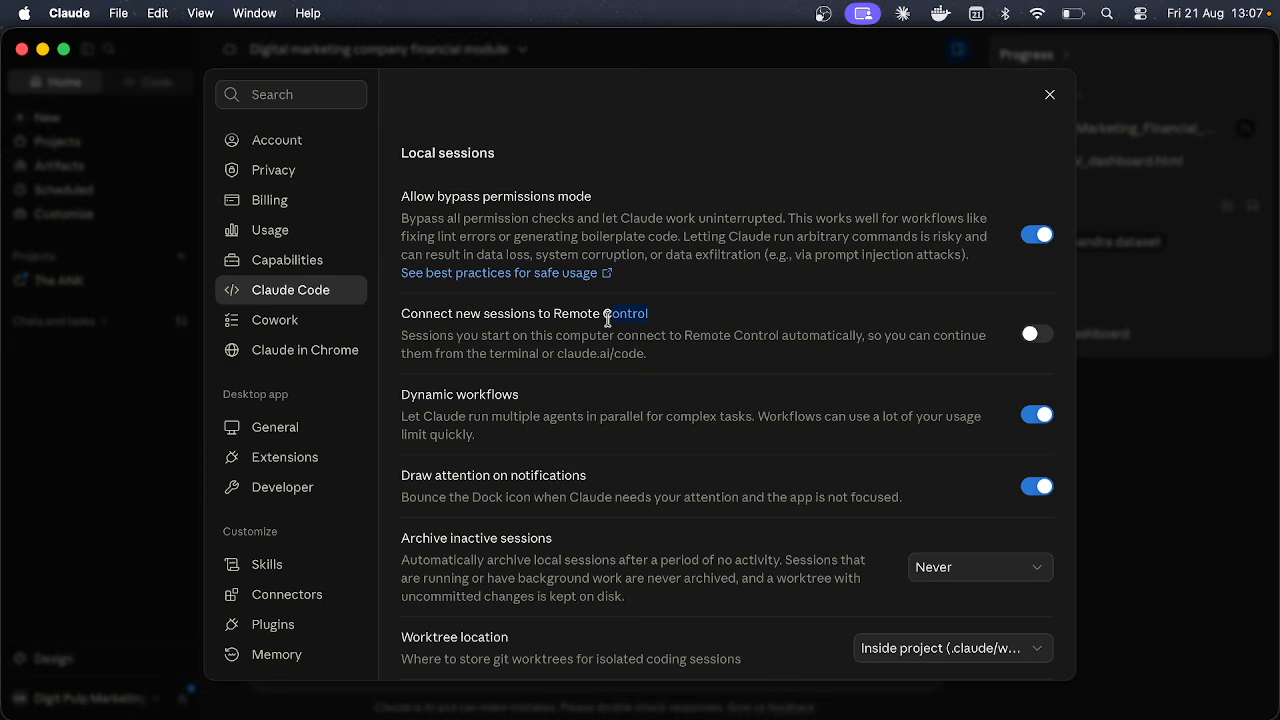
pyautogui.click(503, 400)
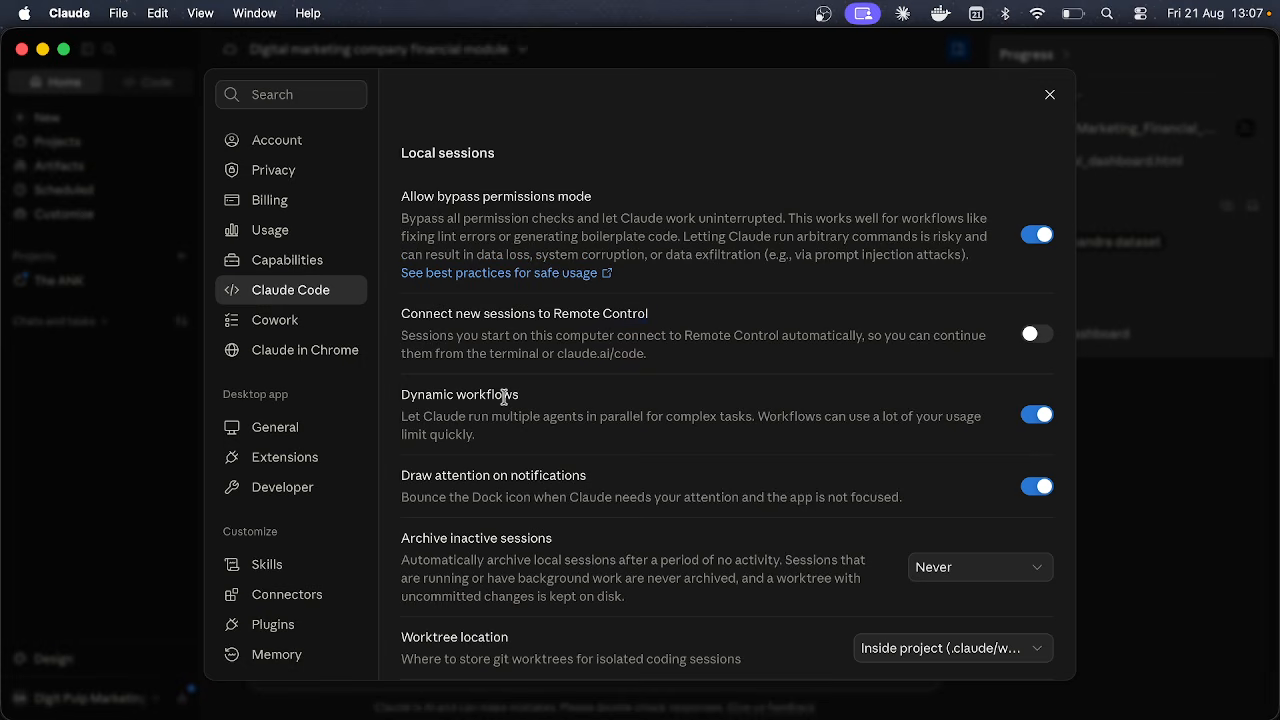
pyautogui.scroll(-2, 503, 400)
pyautogui.scroll(-3, 548, 449)
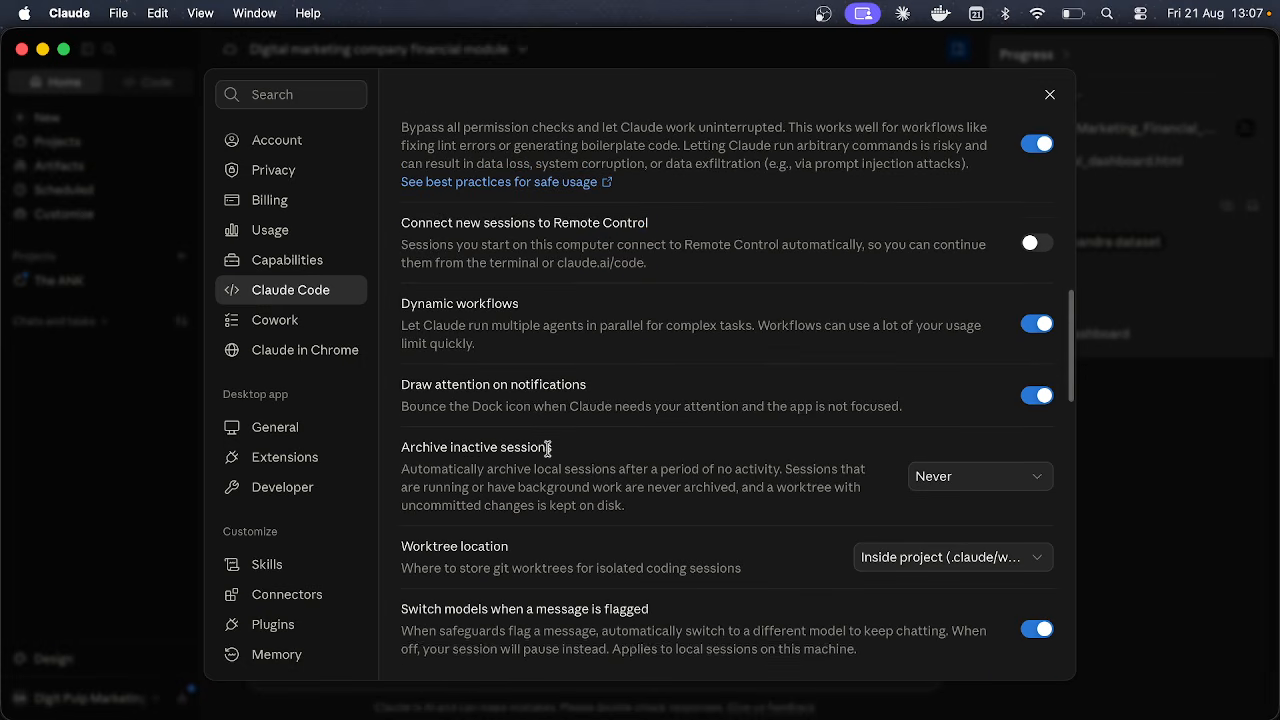
# Step: Review Archive inactive sessions and keep the Worktree location set to 'Inside project'
pyautogui.moveTo(410, 422); pyautogui.dragTo(583, 431)
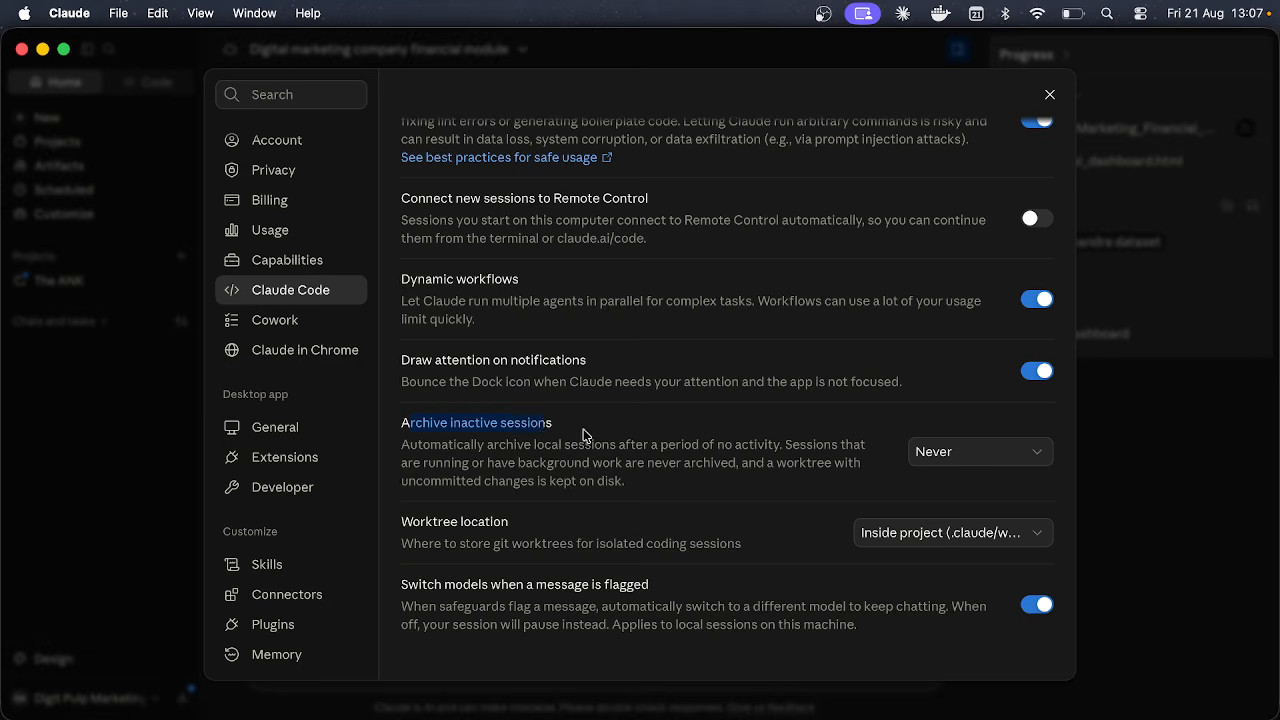
pyautogui.click(586, 436)
pyautogui.moveTo(426, 523); pyautogui.dragTo(568, 531)
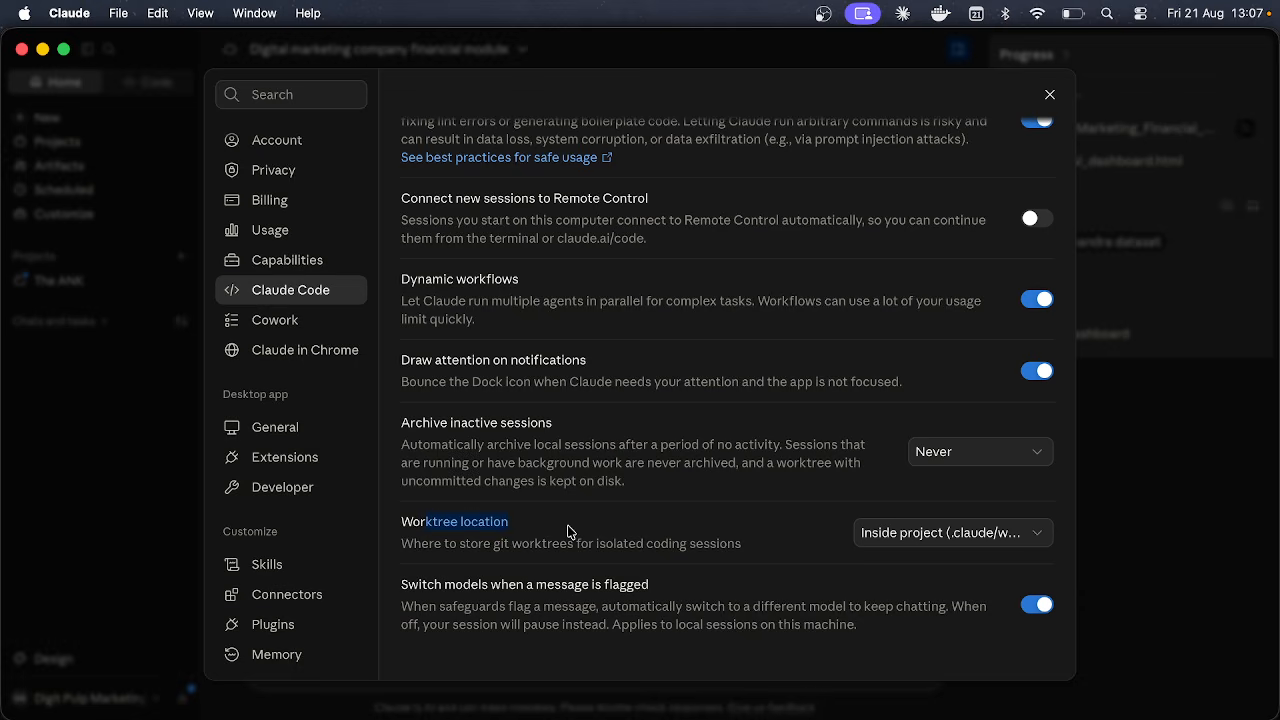
pyautogui.click(1024, 536)
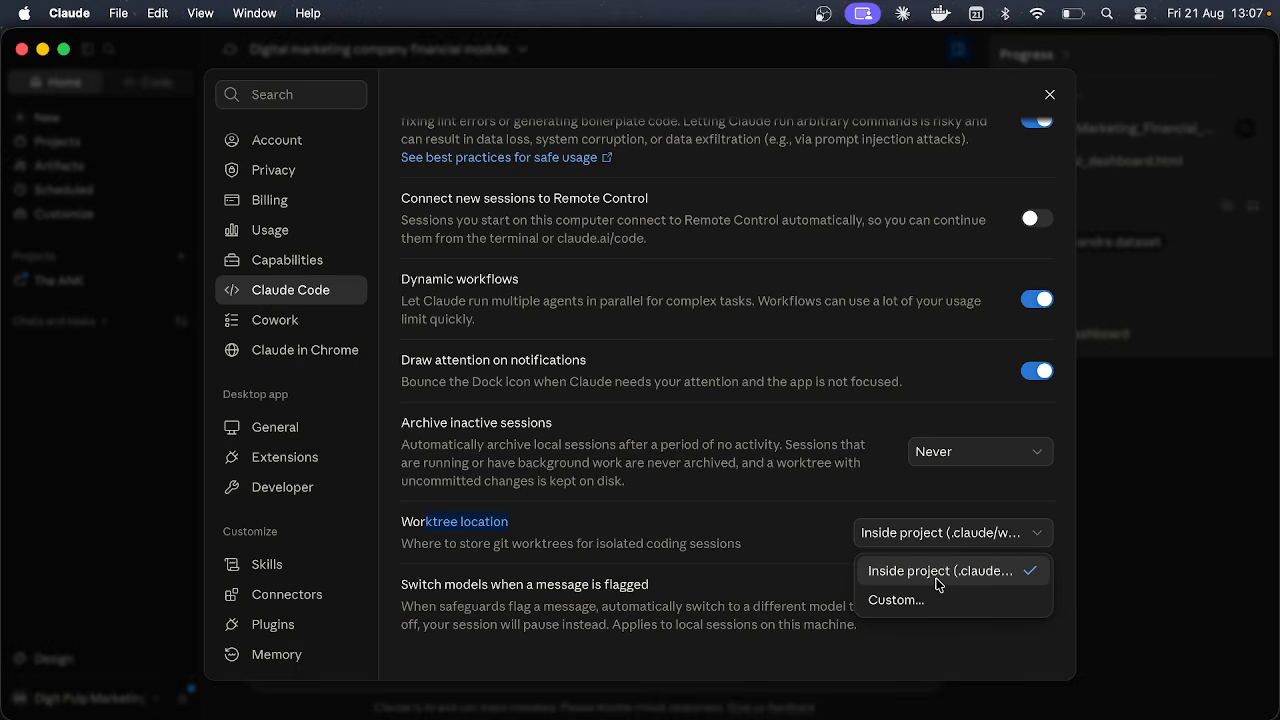
pyautogui.click(791, 517)
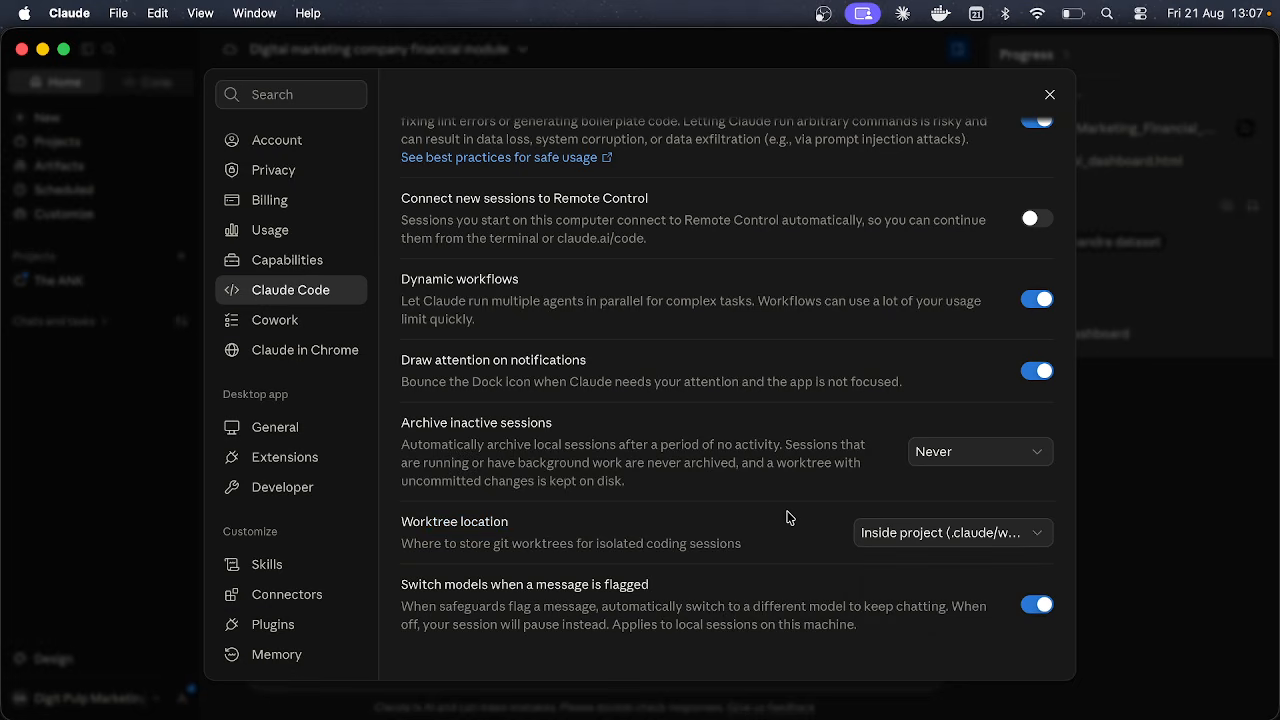
pyautogui.scroll(-2, 791, 517)
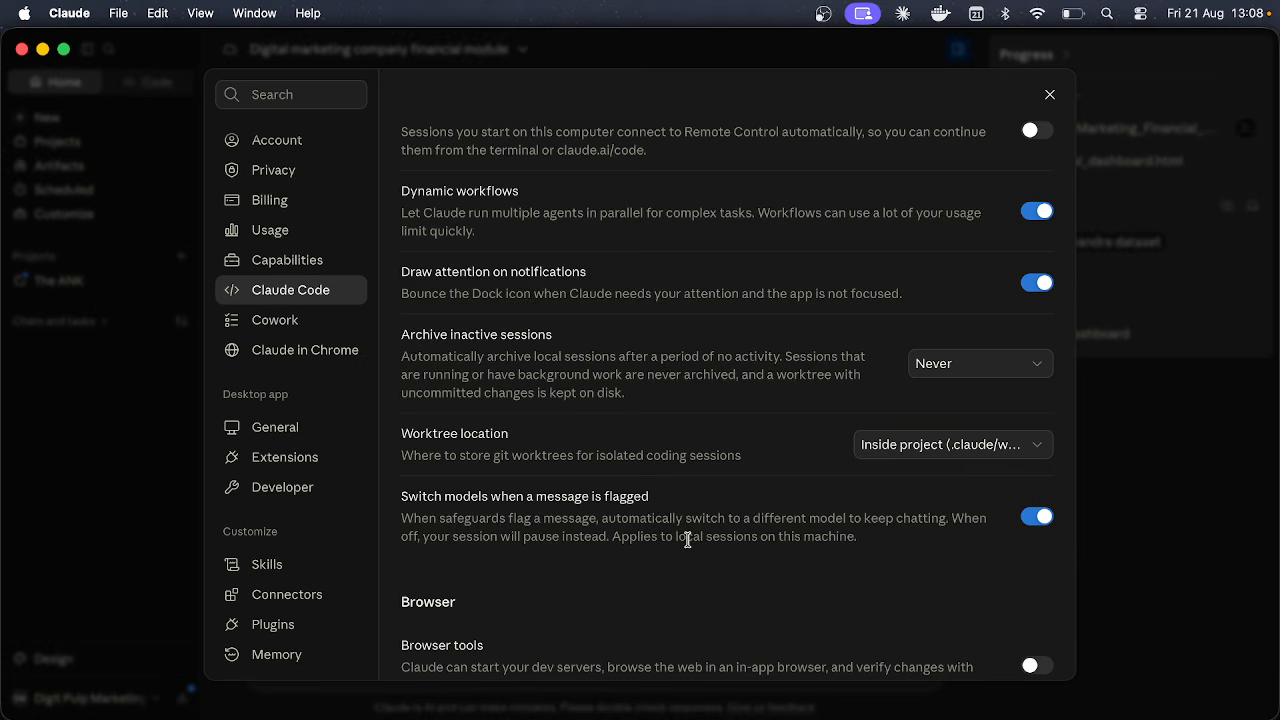
pyautogui.scroll(-5, 562, 584)
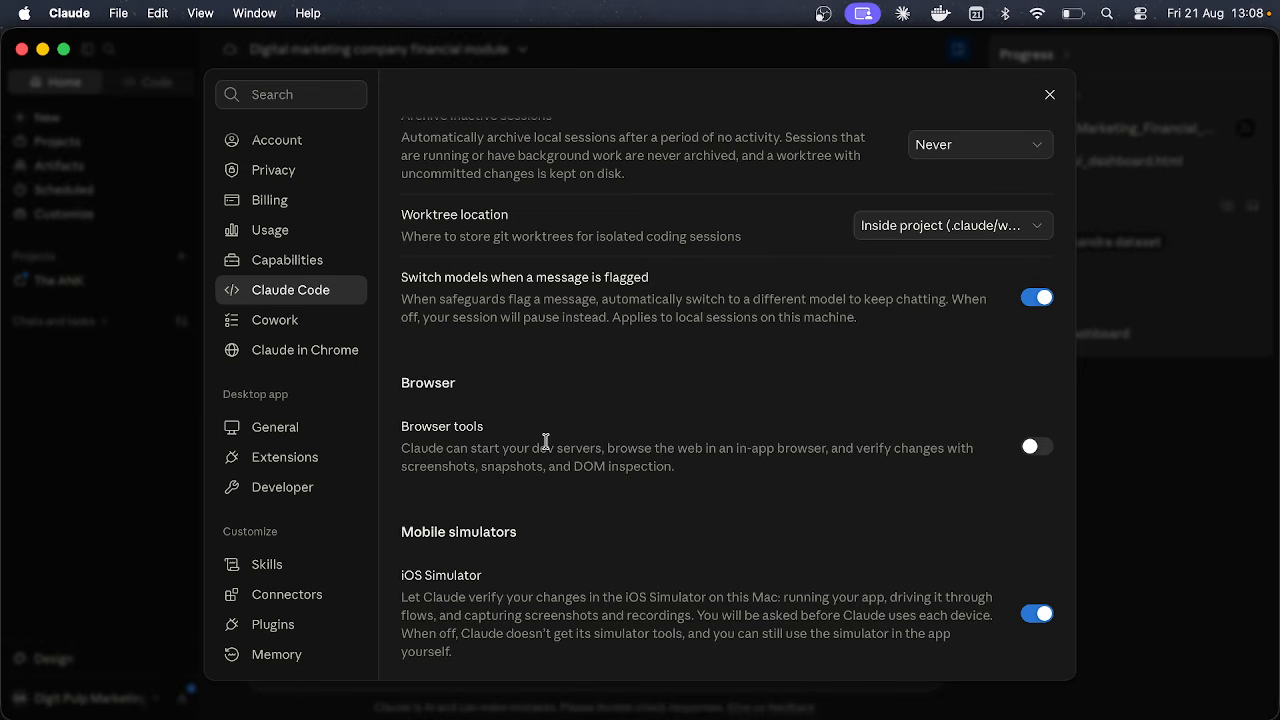
pyautogui.scroll(-6, 546, 441)
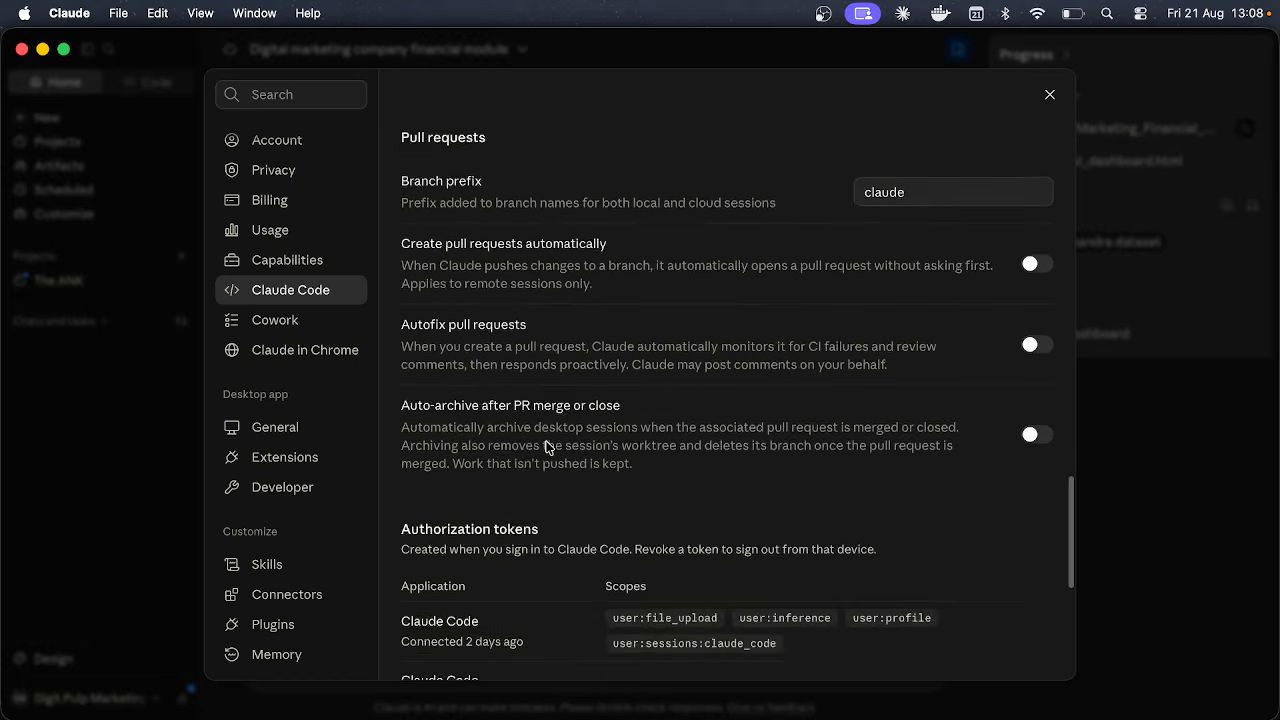
pyautogui.scroll(2, 541, 453)
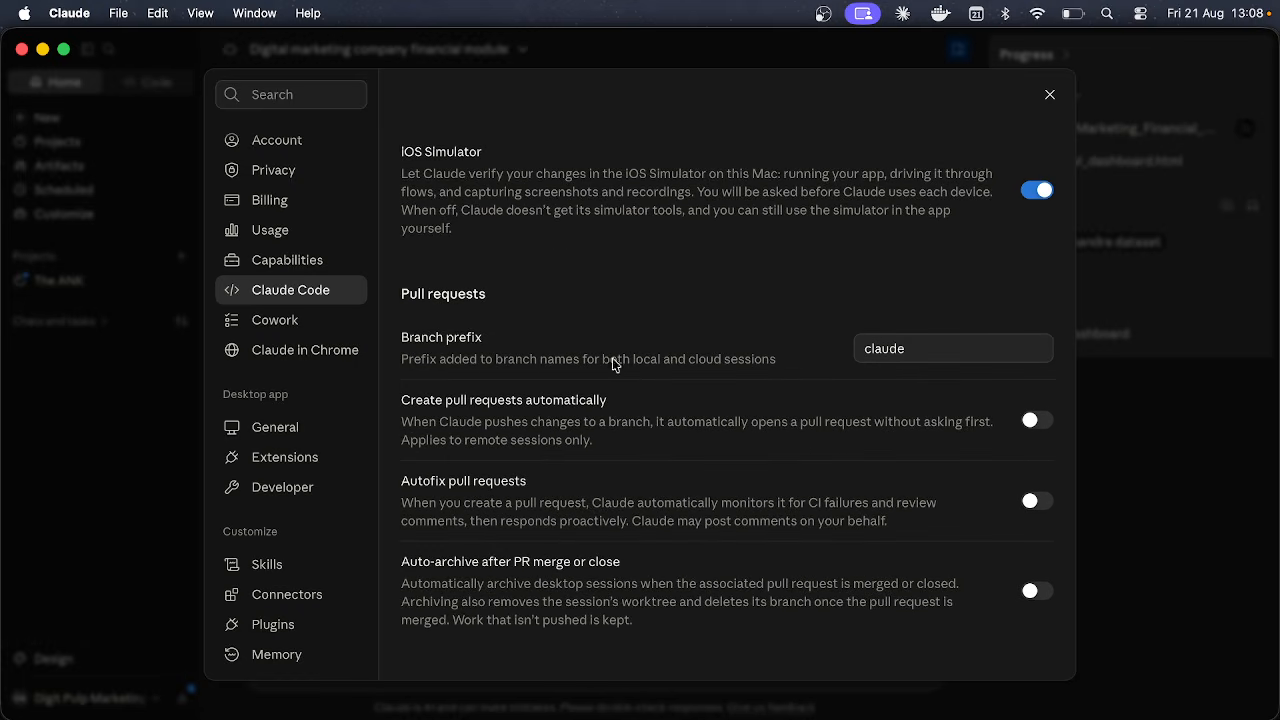
pyautogui.scroll(-8, 581, 405)
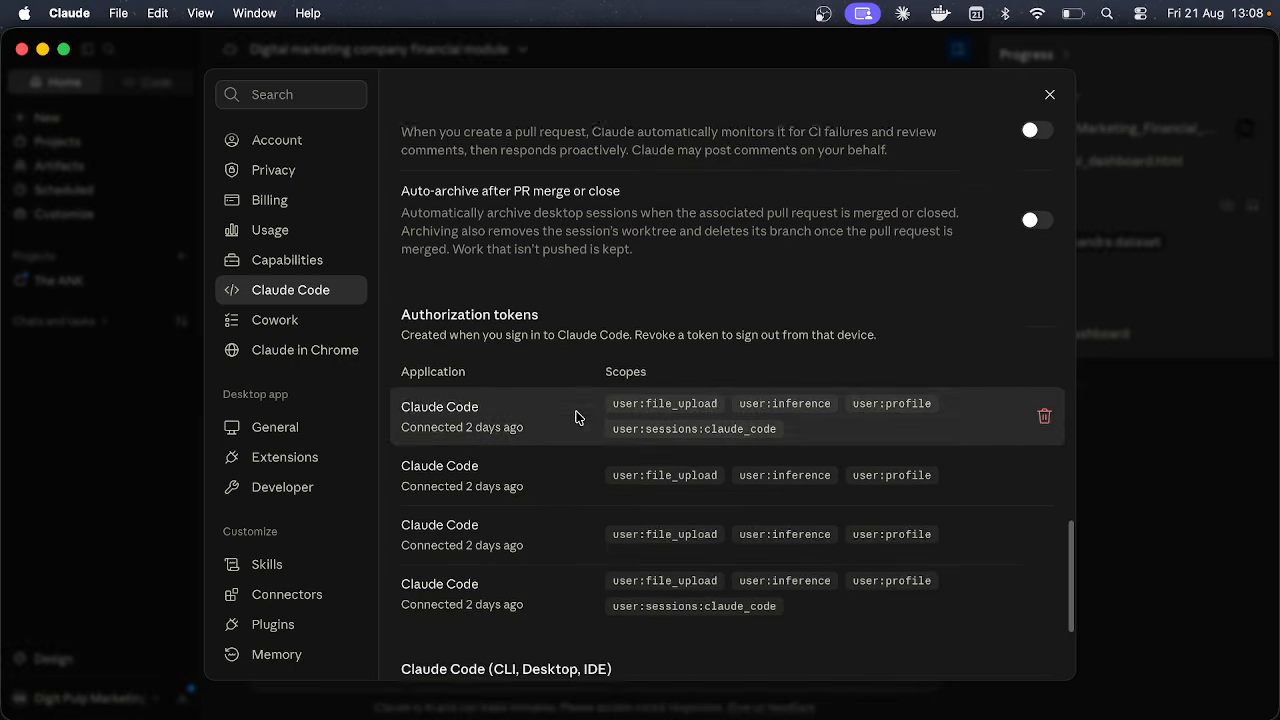
pyautogui.scroll(-3, 577, 416)
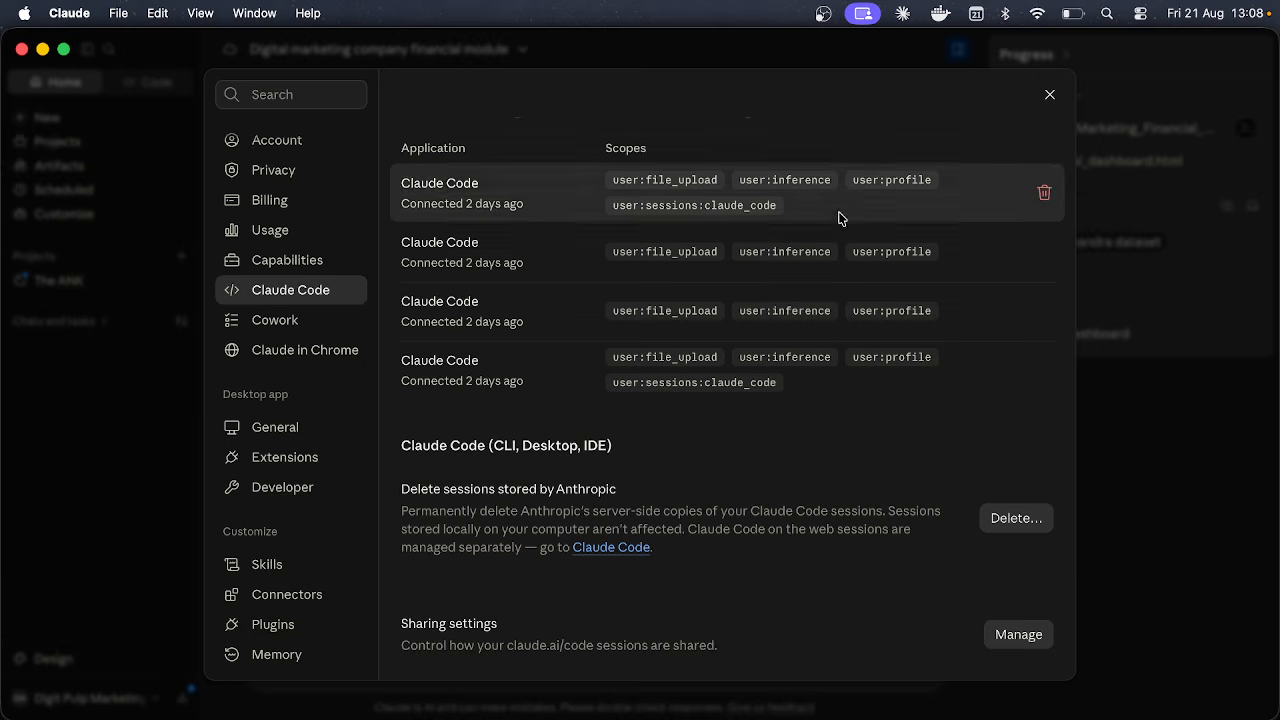
# Step: Close Settings and show the available models from the Haiku 4.5 picker
pyautogui.click(1048, 95)
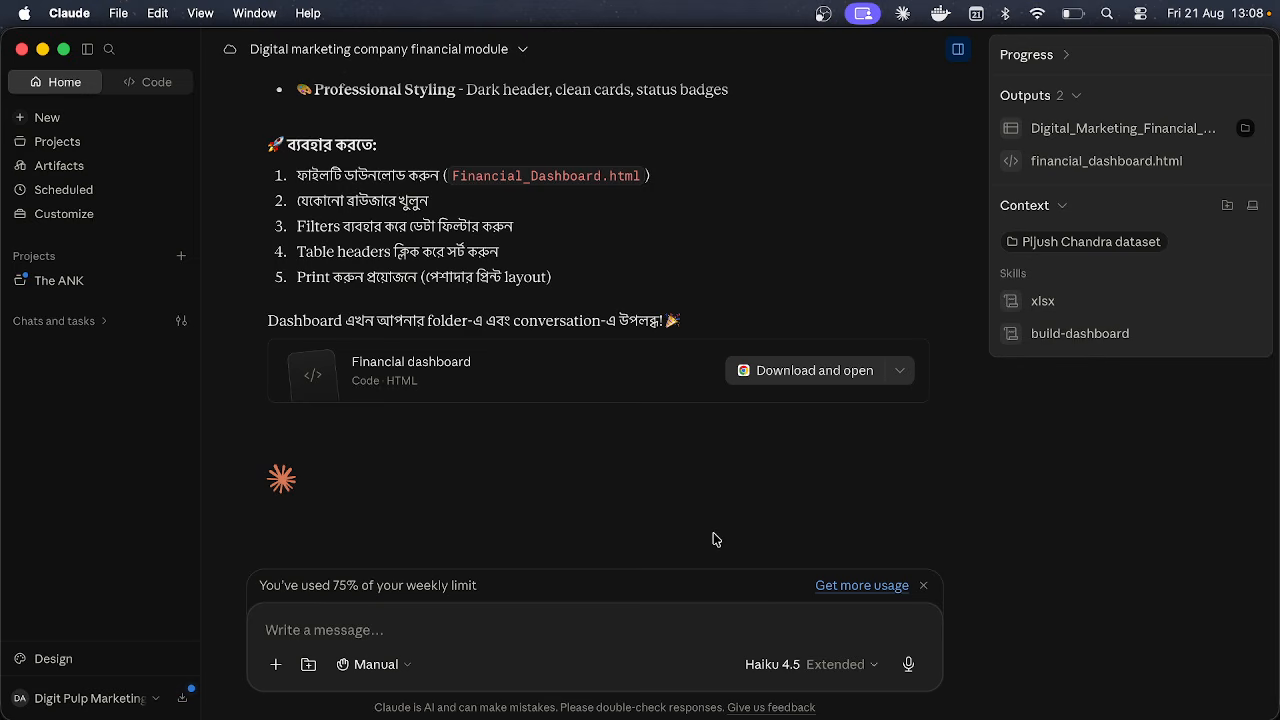
pyautogui.click(813, 671)
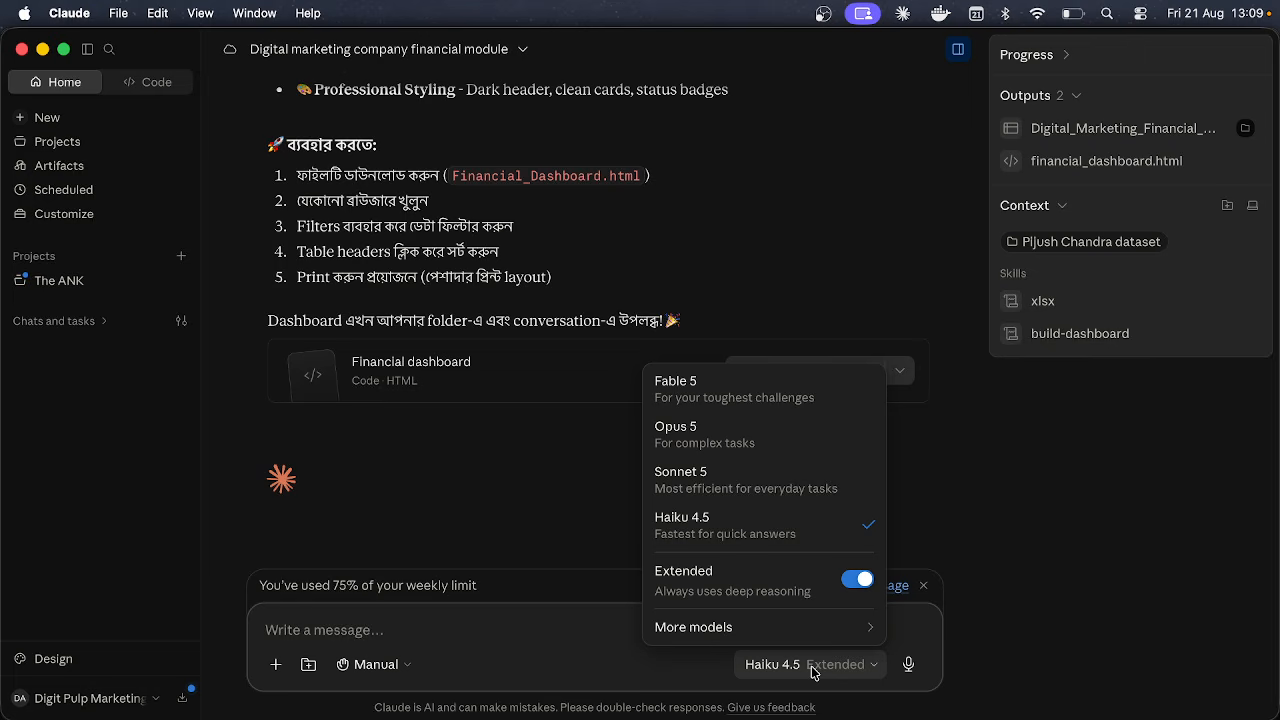
# Step: Look over Fable 5, Opus 5, Sonnet 5 and More models, then dismiss the list keeping Haiku 4.5
pyautogui.moveTo(840, 630)
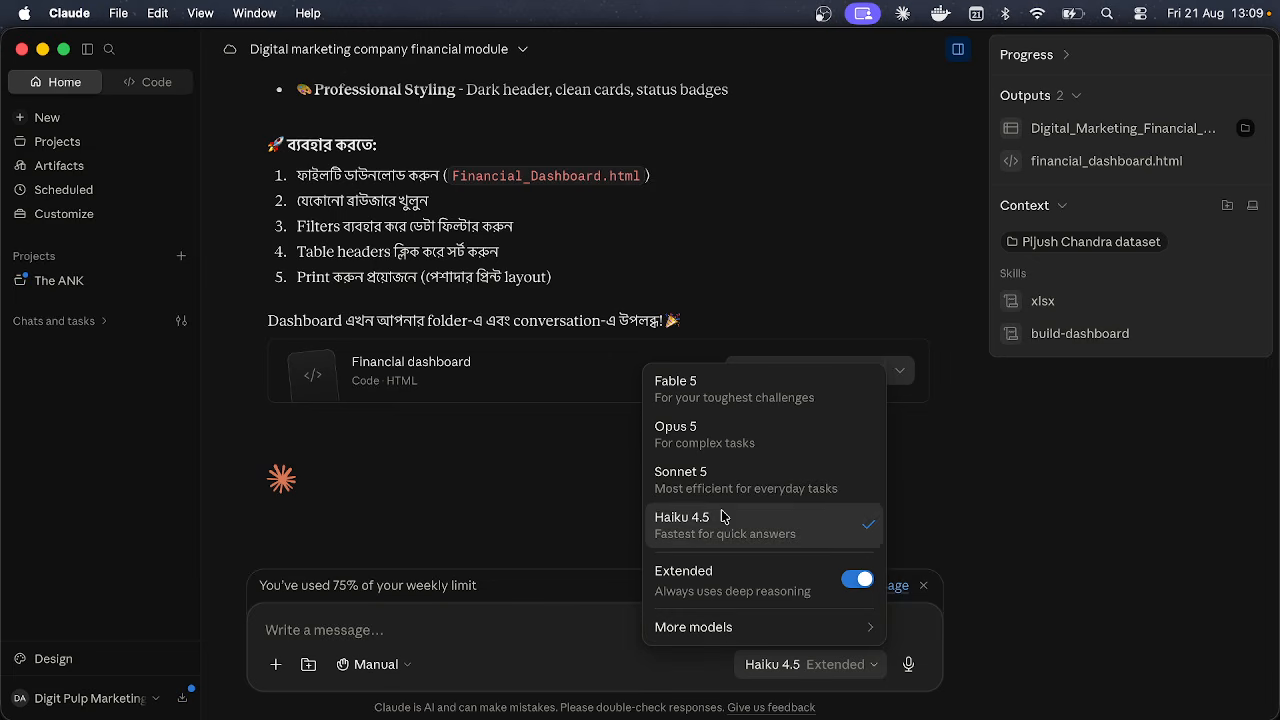
pyautogui.moveTo(766, 637)
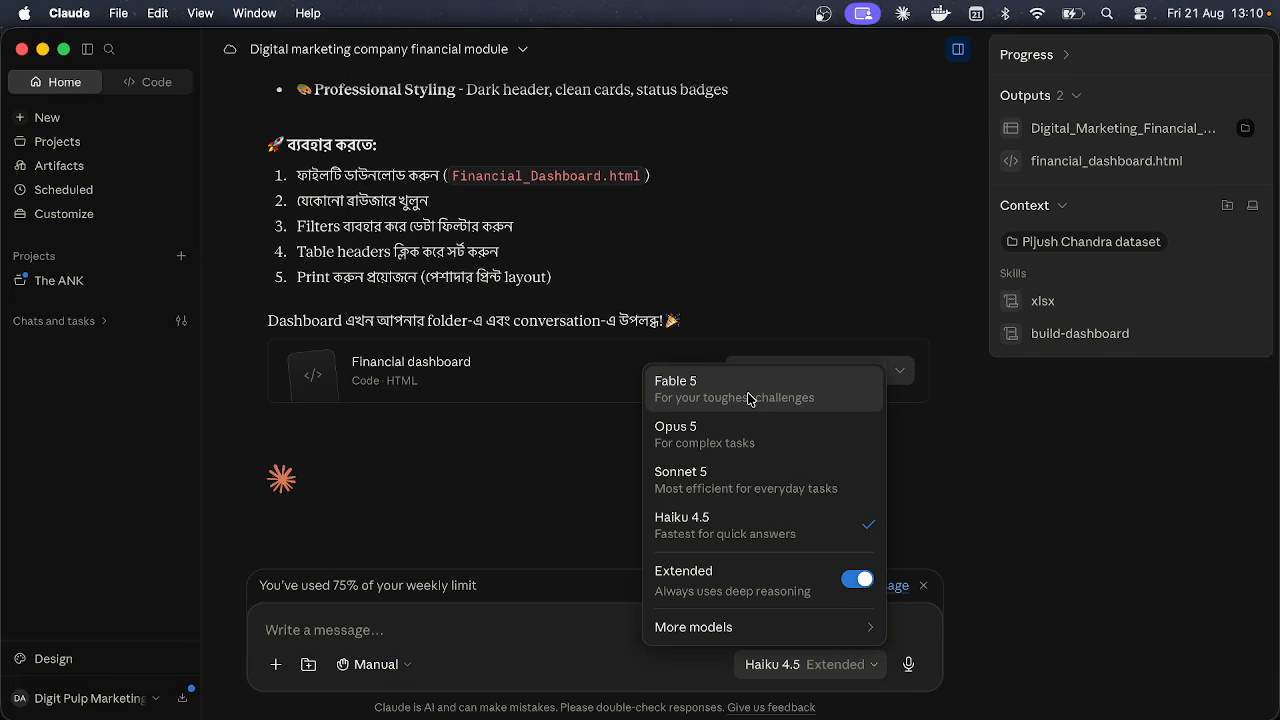
pyautogui.click(490, 677)
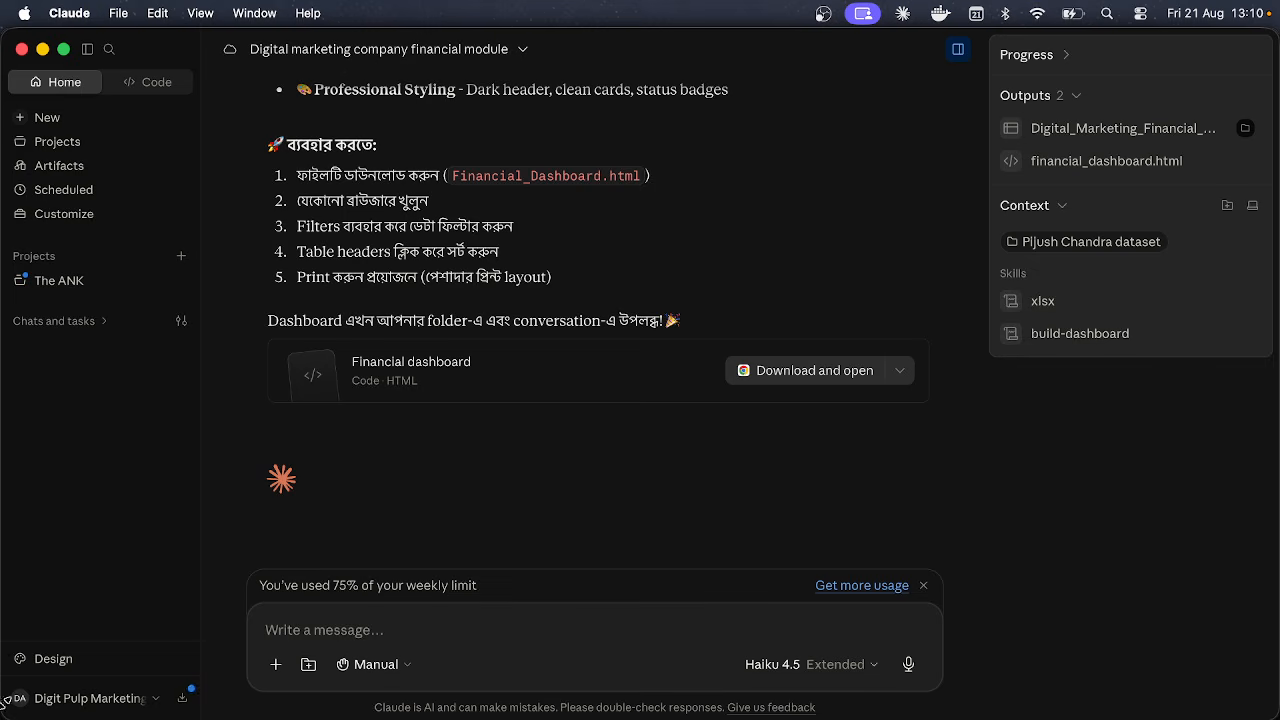
# Step: Open Settings from the account menu
pyautogui.click(88, 697)
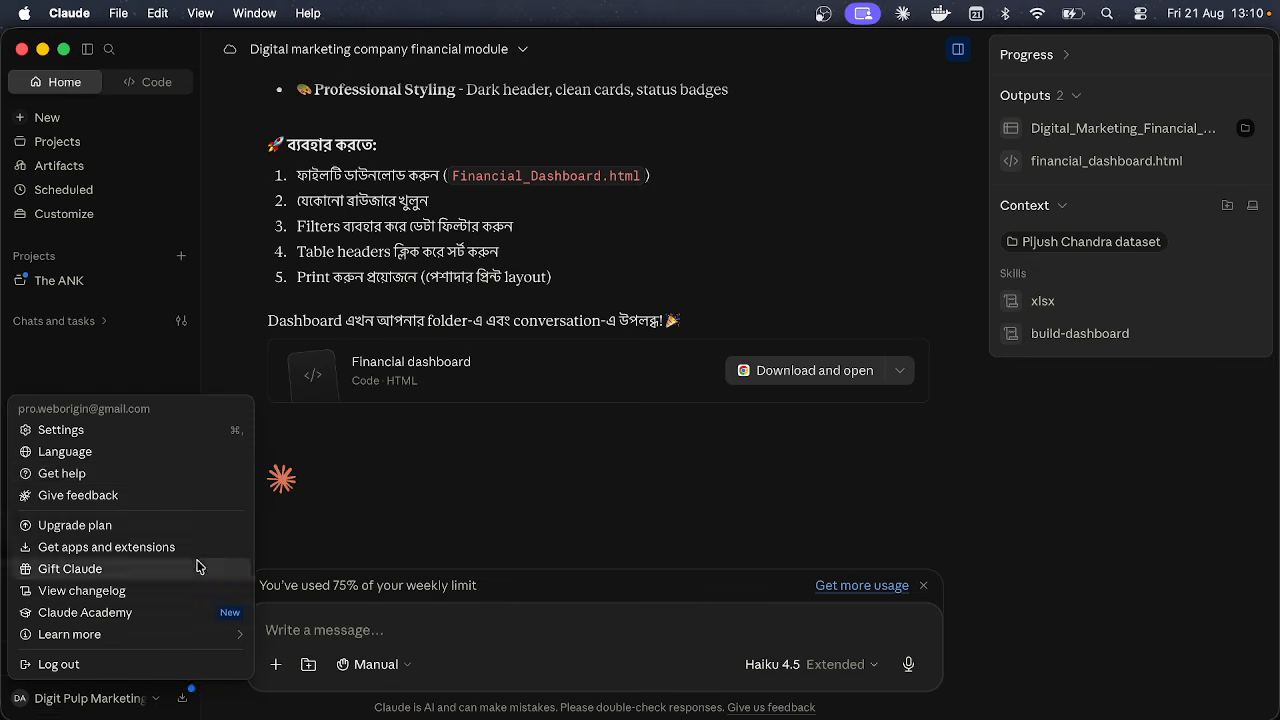
pyautogui.click(176, 430)
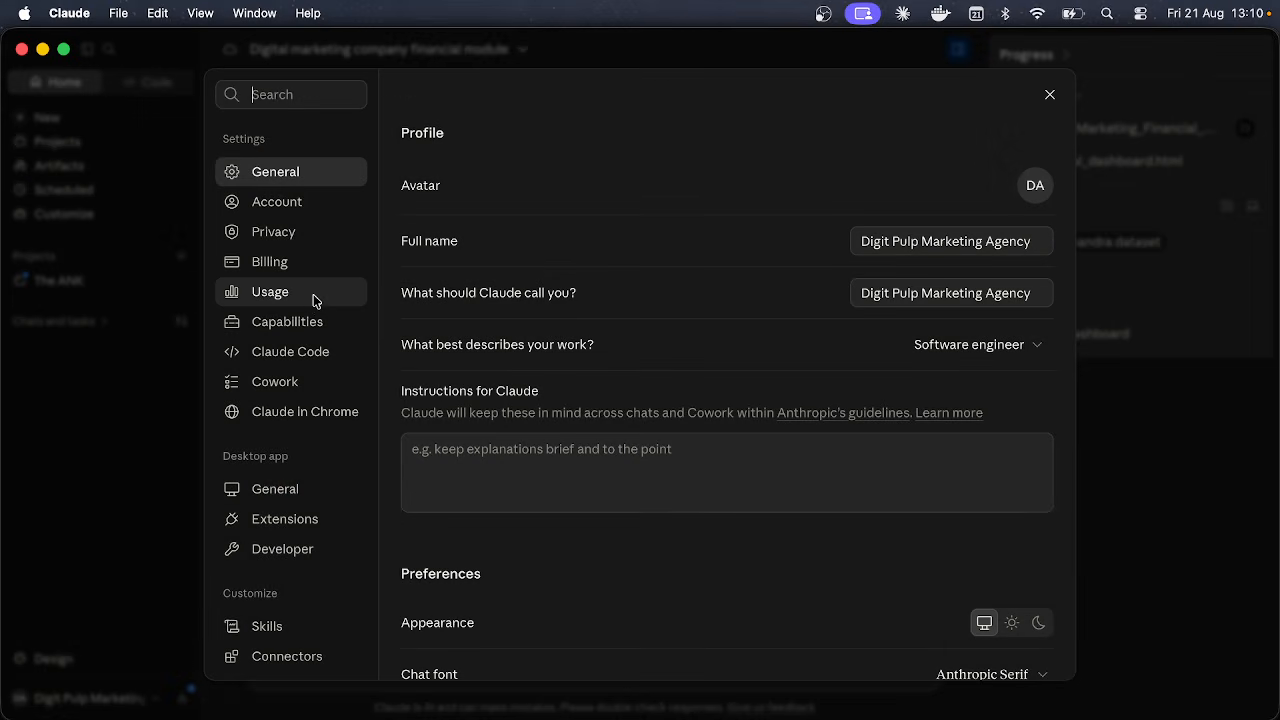
pyautogui.scroll(-2, 313, 297)
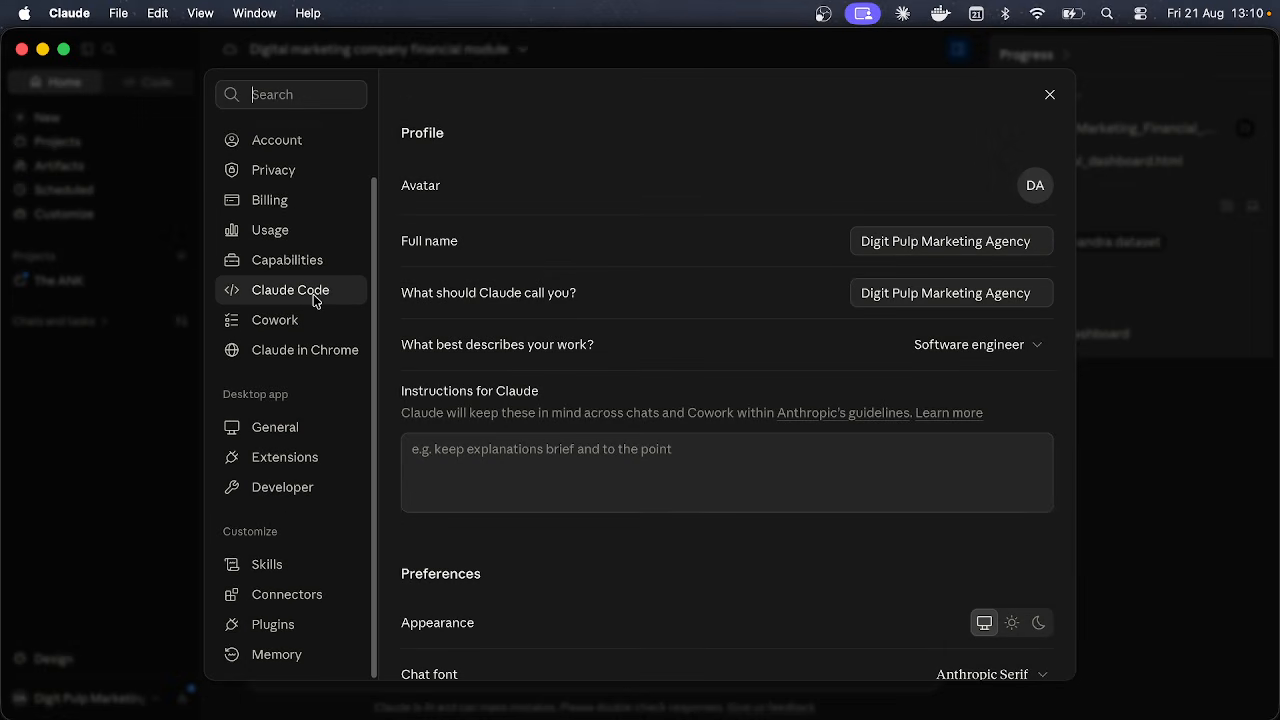
pyautogui.scroll(2, 313, 300)
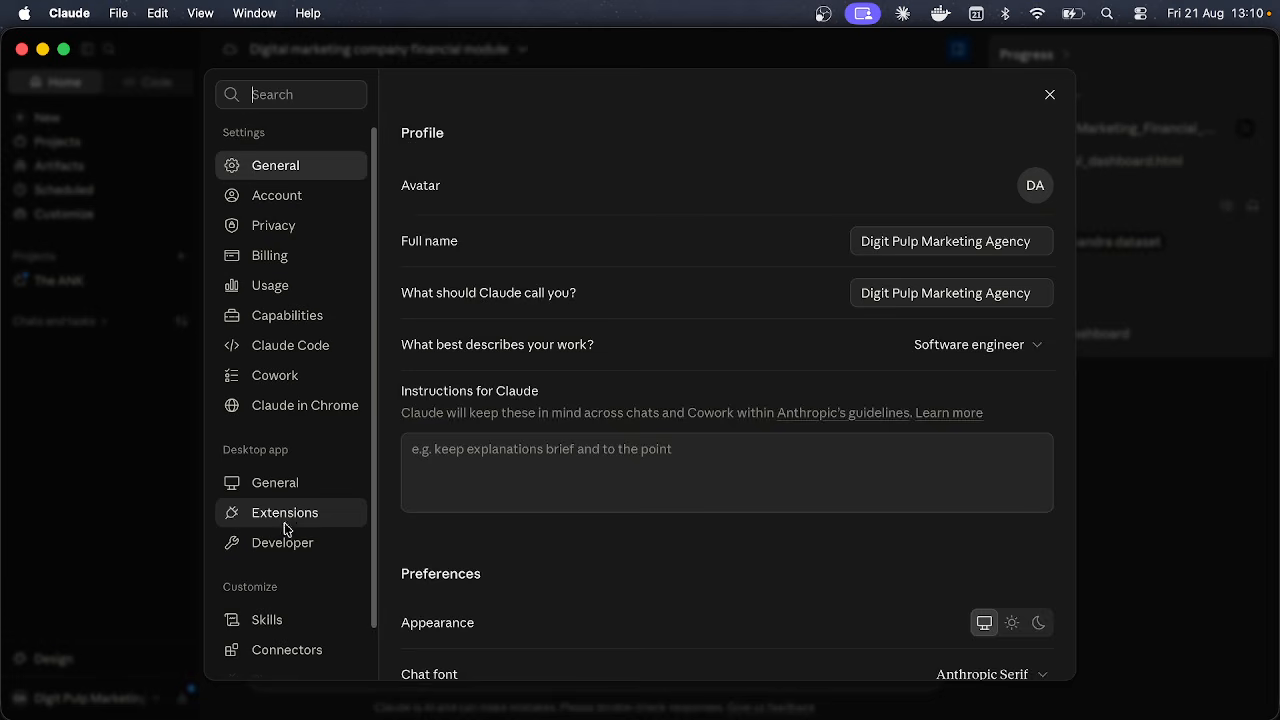
# Step: Show the Desktop app General page and review its Run on startup option
pyautogui.click(283, 484)
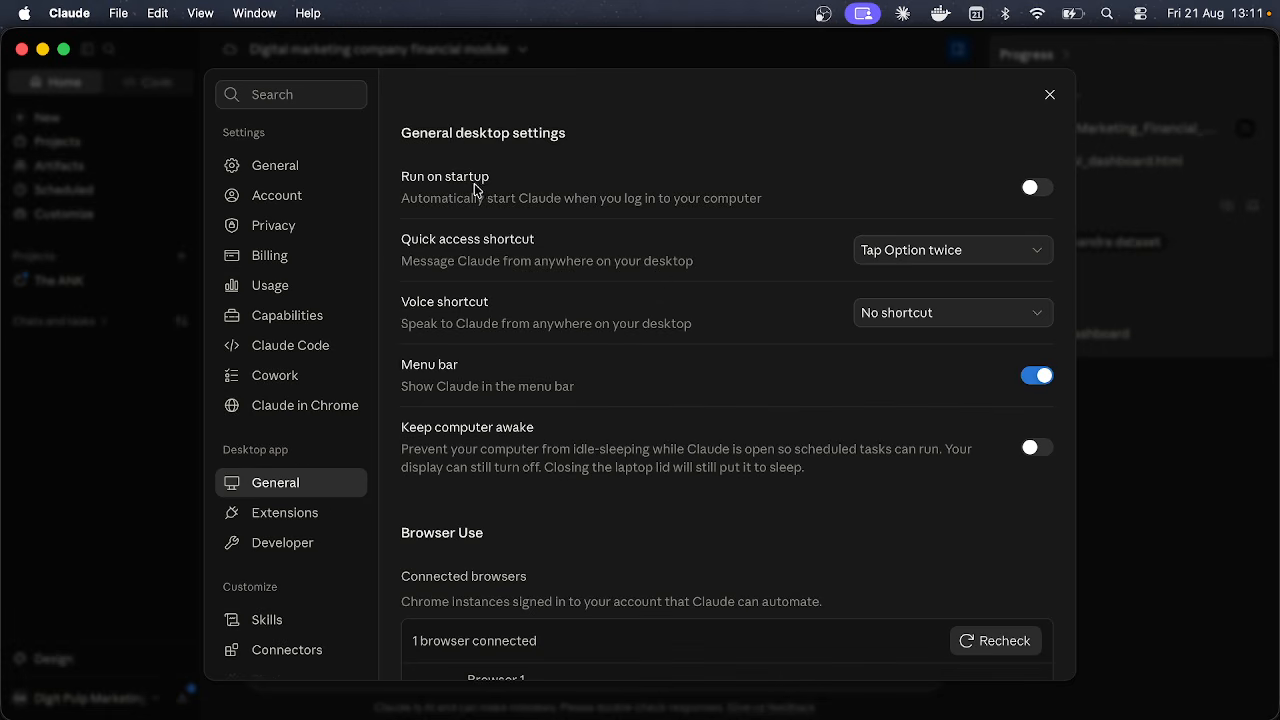
pyautogui.moveTo(401, 197); pyautogui.dragTo(757, 200)
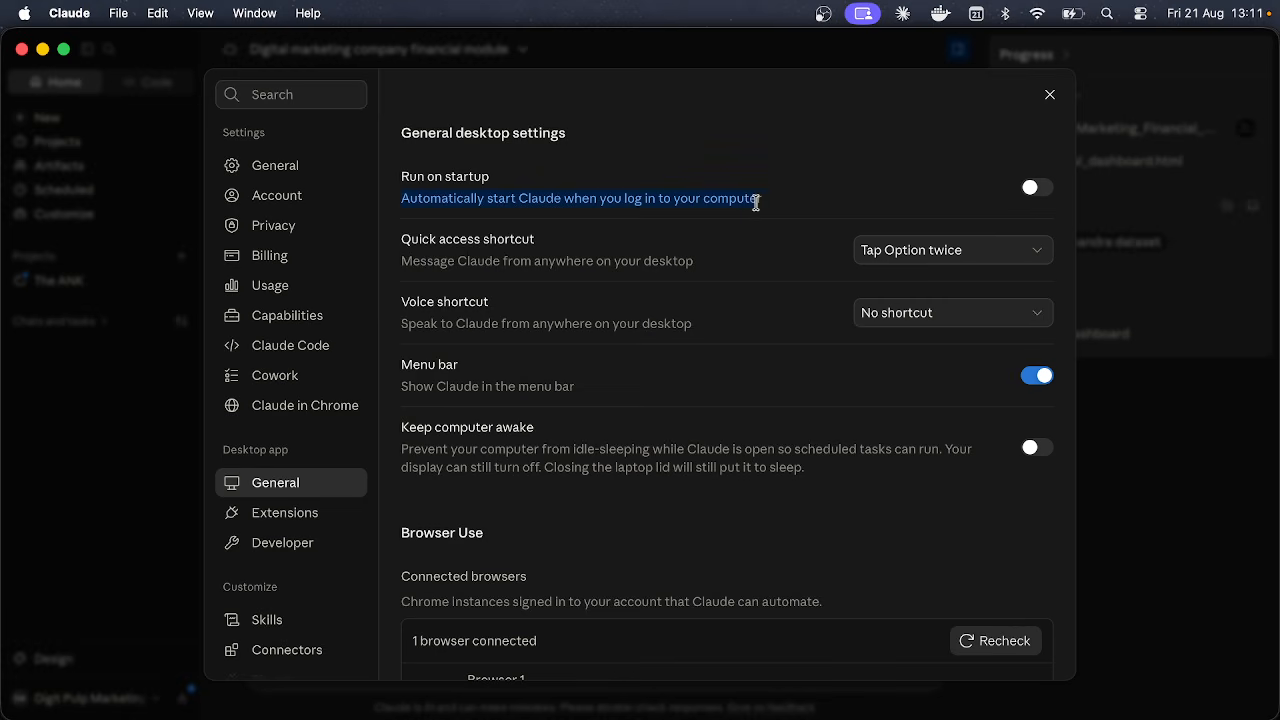
pyautogui.click(769, 202)
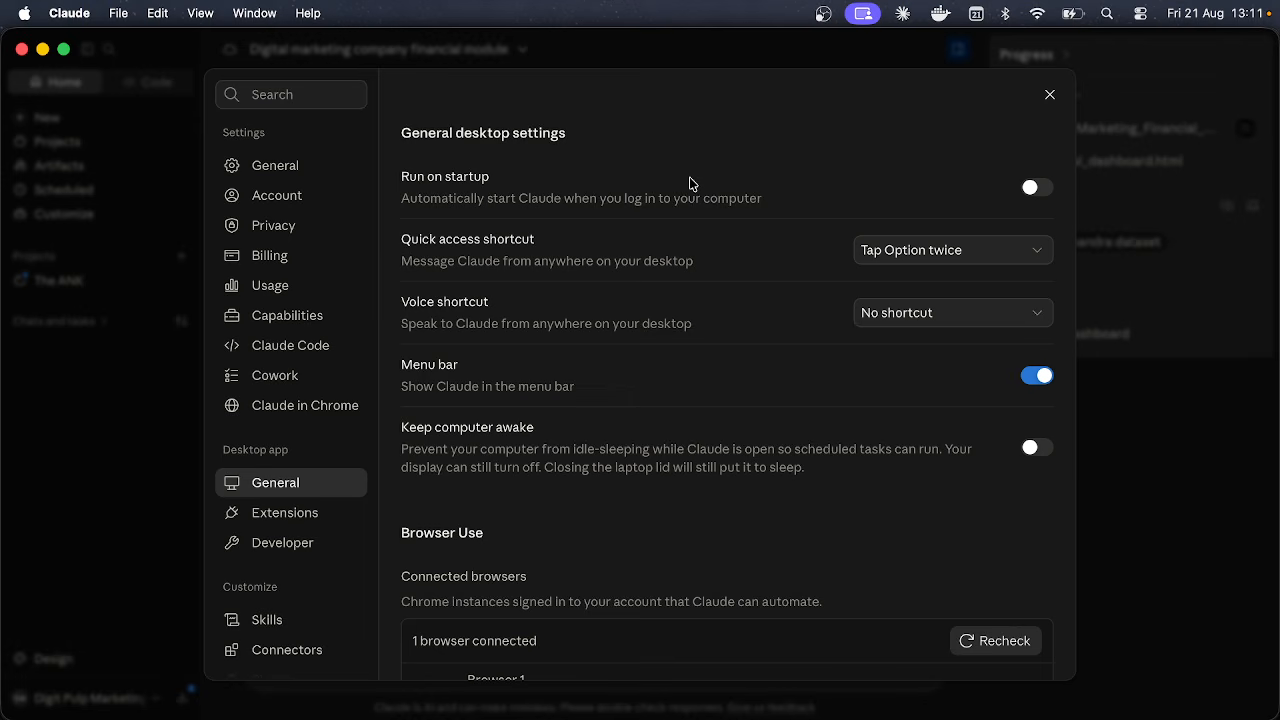
pyautogui.scroll(-1, 690, 184)
pyautogui.scroll(1, 690, 184)
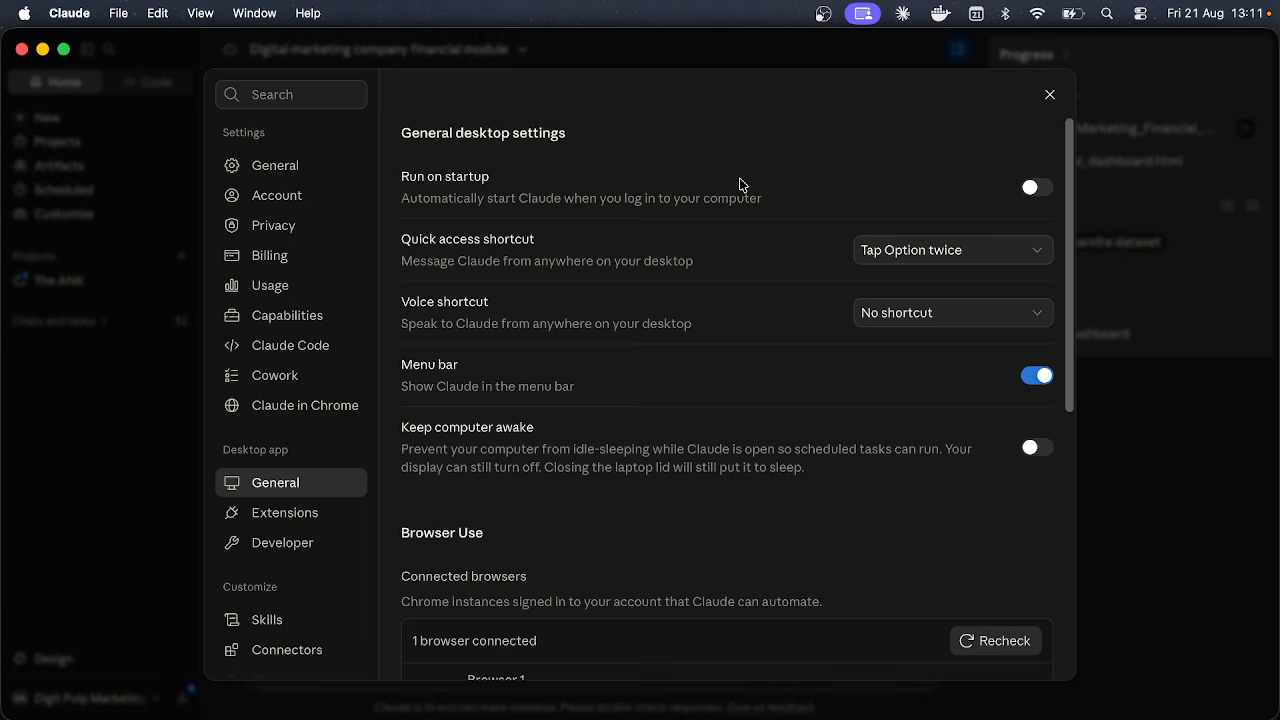
pyautogui.scroll(-1, 740, 184)
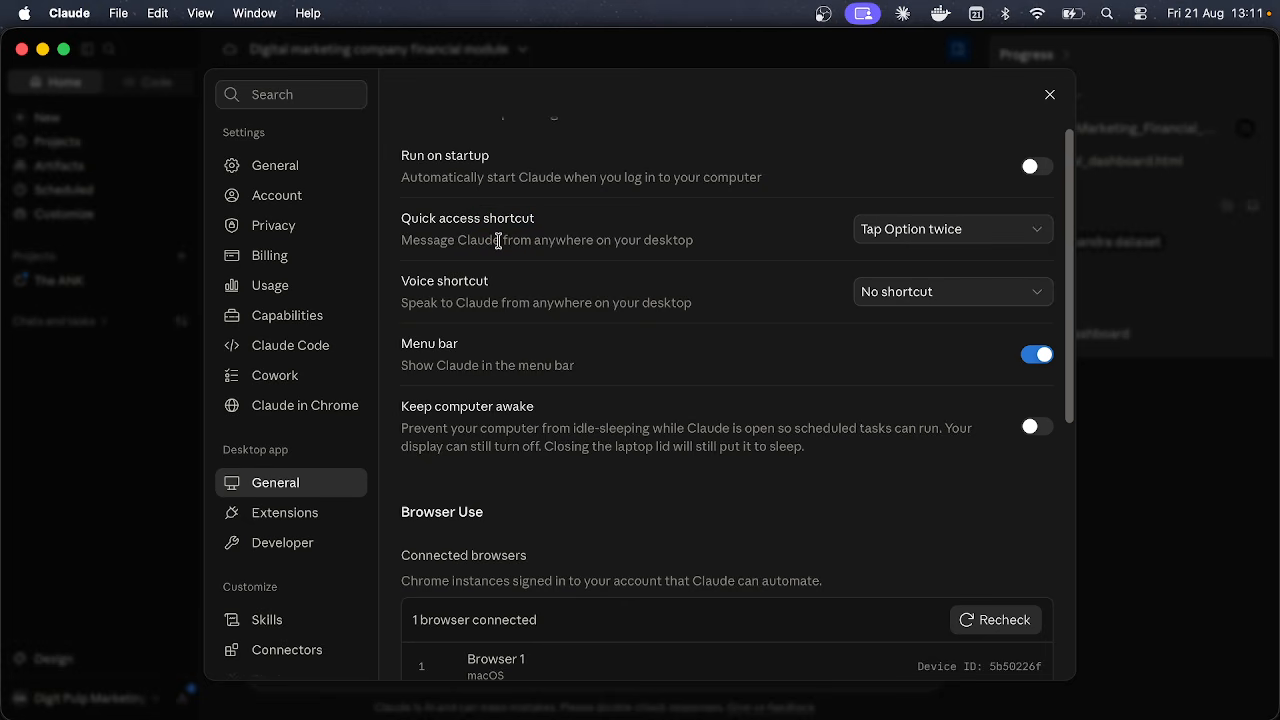
pyautogui.moveTo(499, 240); pyautogui.dragTo(694, 243)
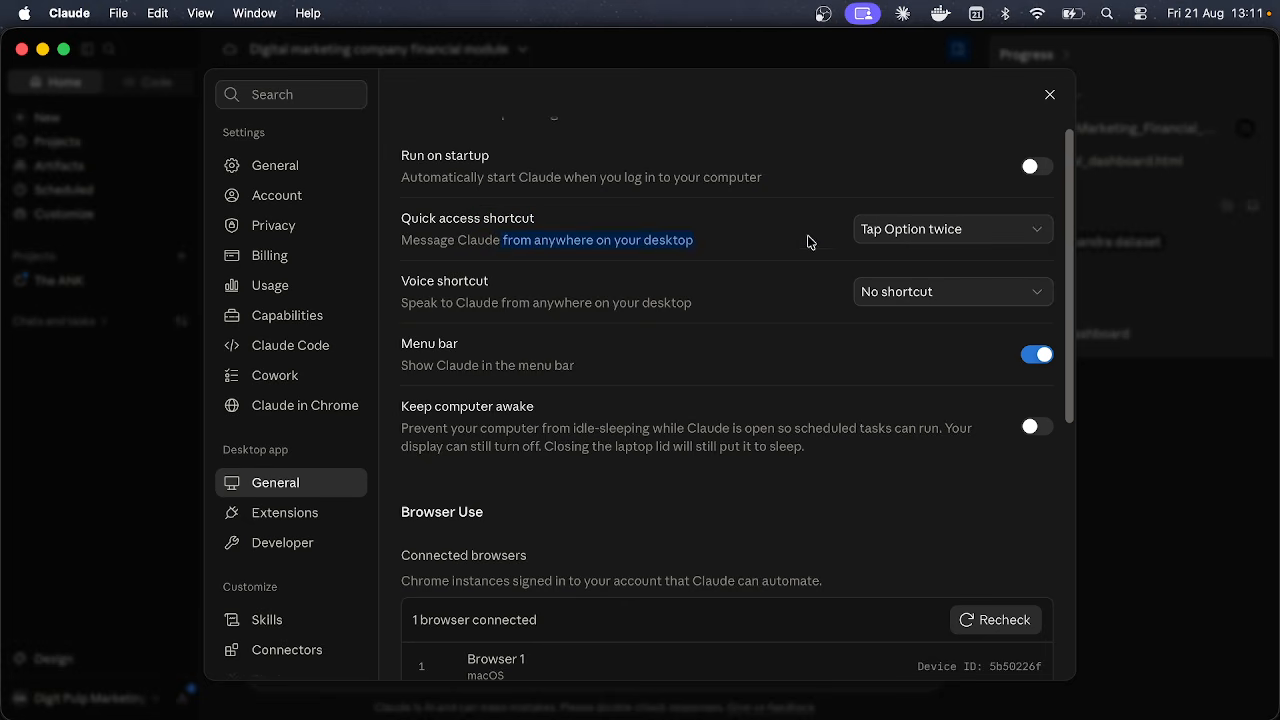
pyautogui.click(657, 253)
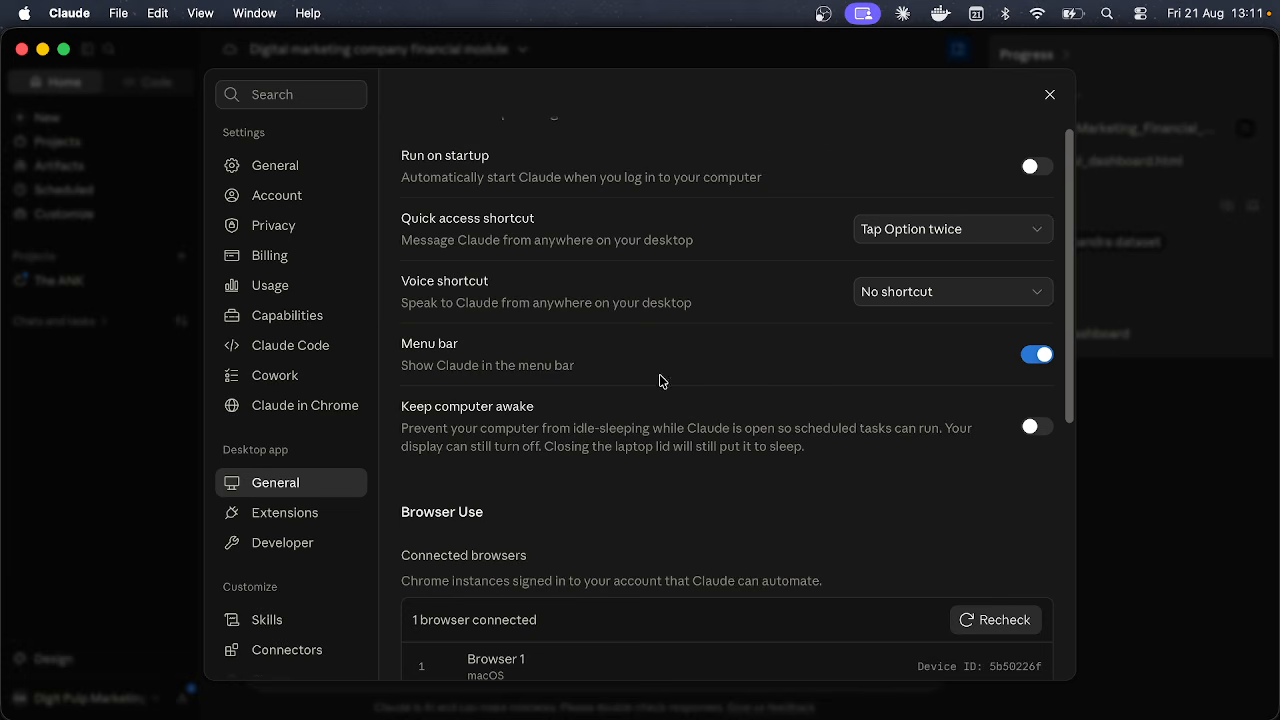
pyautogui.scroll(-2, 659, 375)
pyautogui.moveTo(449, 330); pyautogui.dragTo(595, 350)
pyautogui.click(494, 343)
pyautogui.moveTo(466, 350); pyautogui.dragTo(940, 391)
pyautogui.click(833, 364)
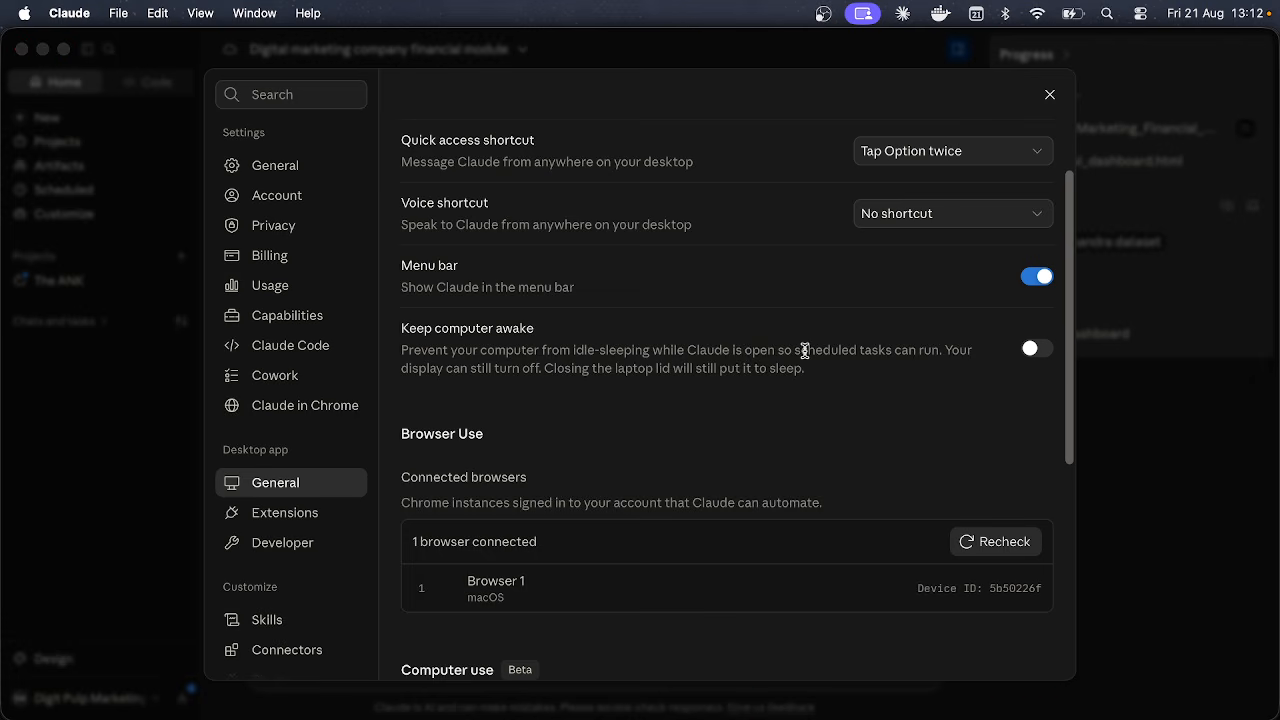
pyautogui.press('super+Tab')
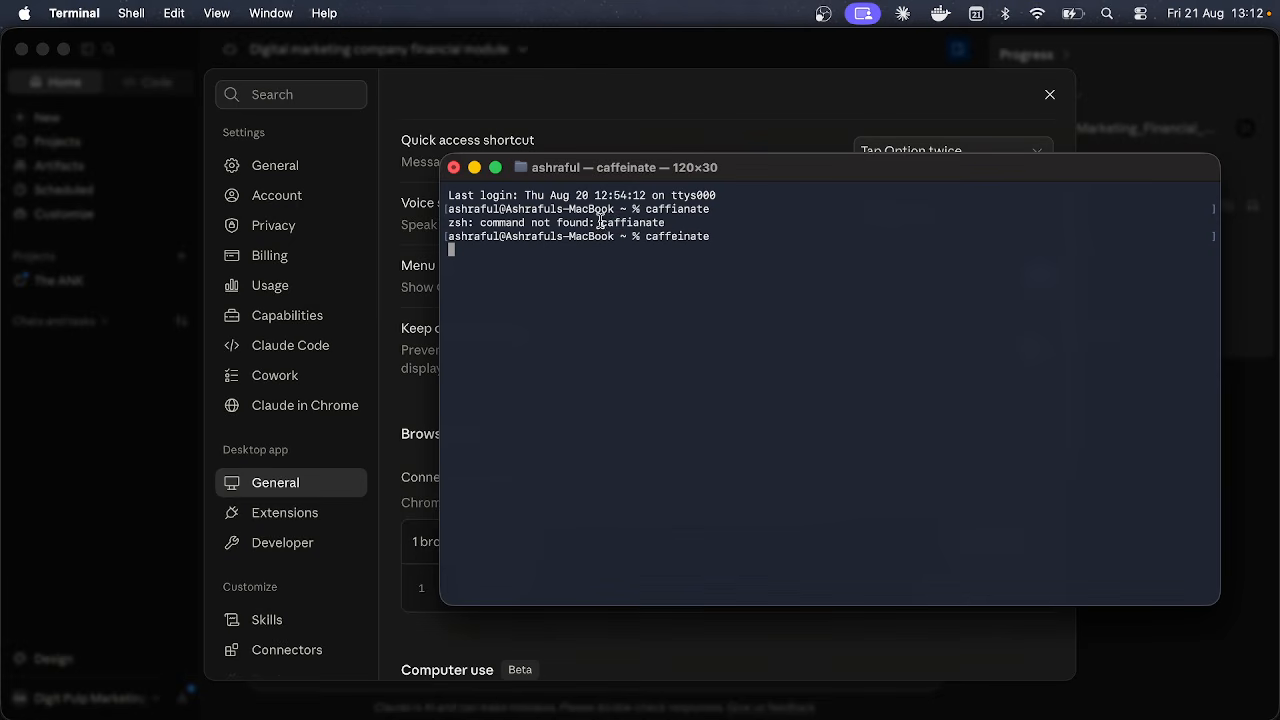
pyautogui.moveTo(601, 222); pyautogui.dragTo(683, 222)
pyautogui.click(671, 239)
pyautogui.click(630, 116)
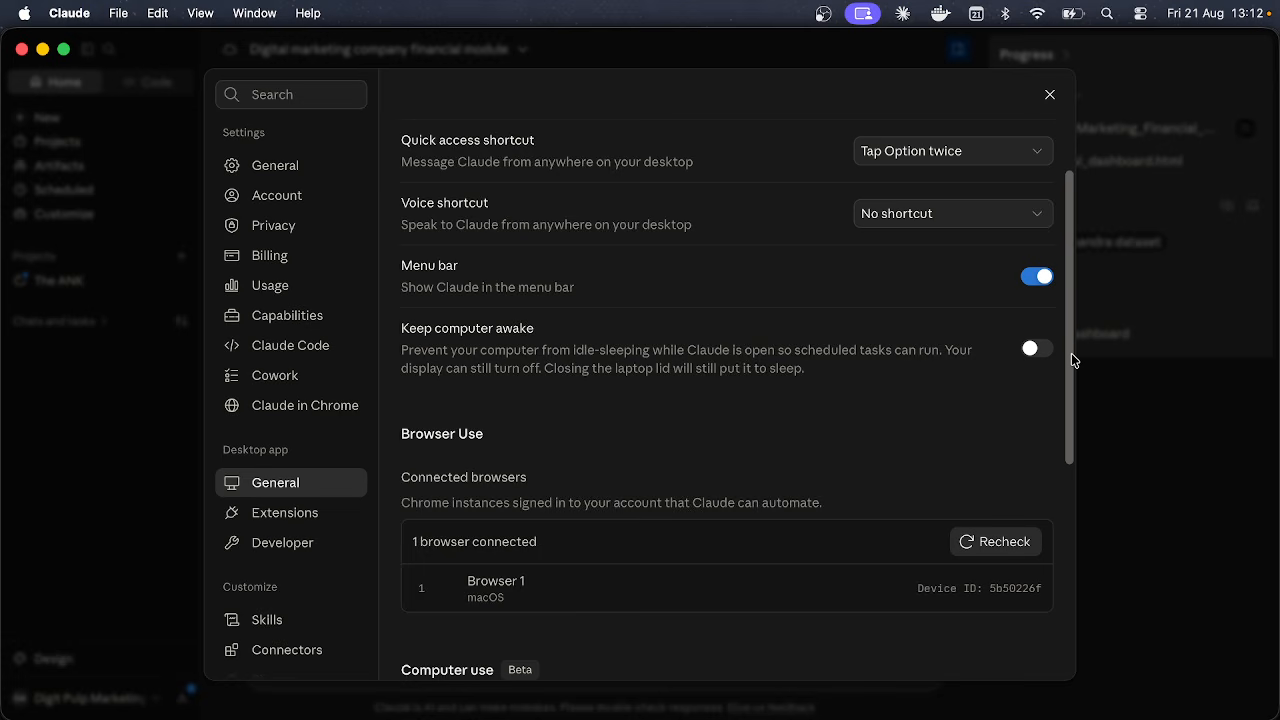
pyautogui.scroll(-5, 727, 540)
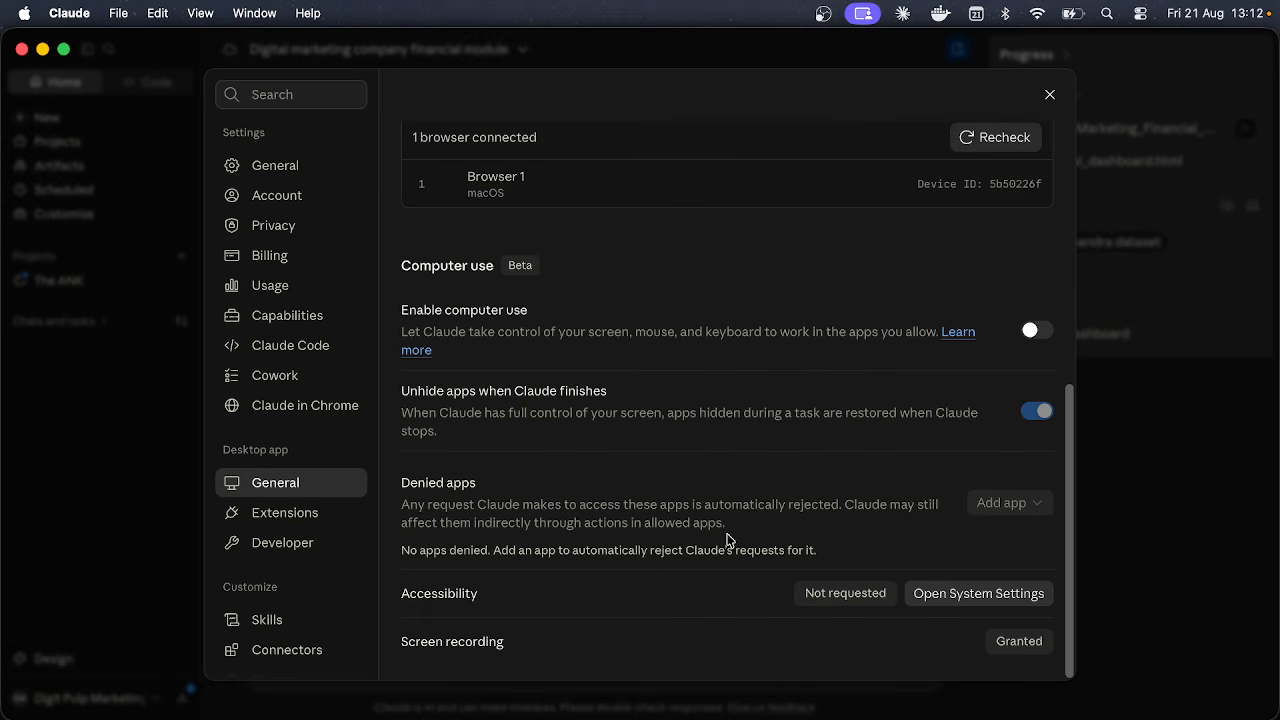
pyautogui.scroll(2, 727, 540)
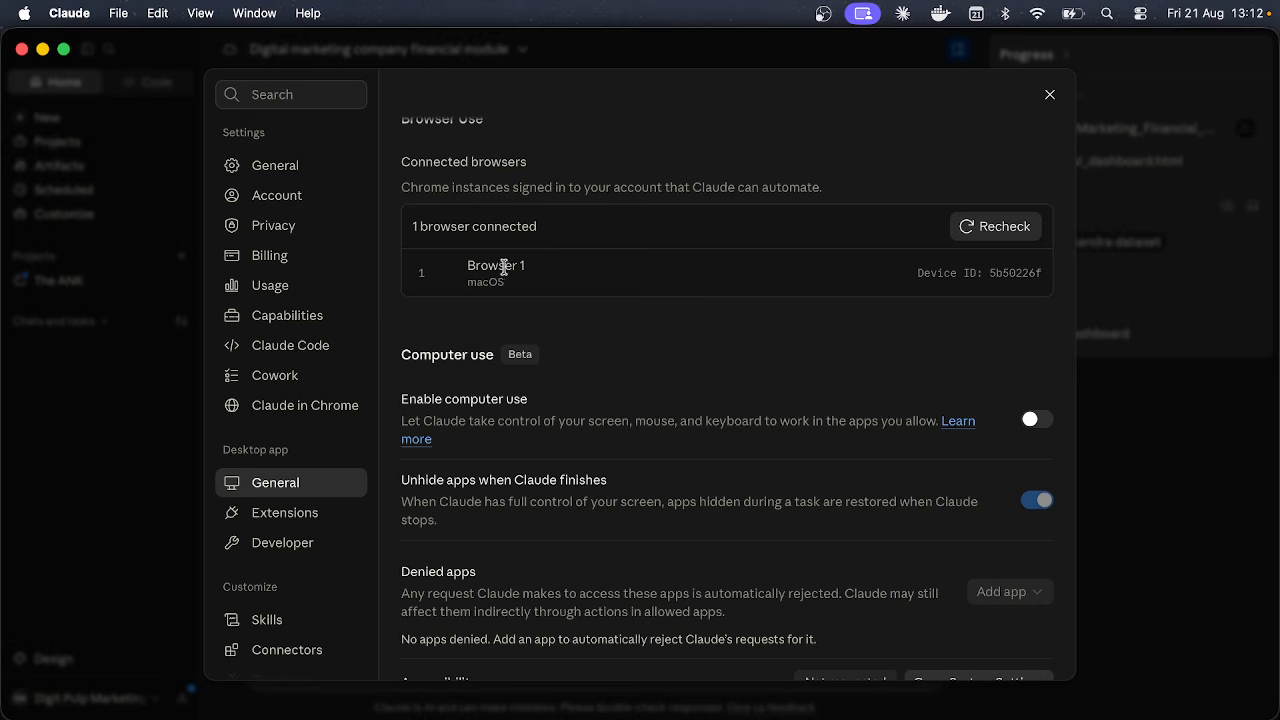
pyautogui.scroll(1, 538, 284)
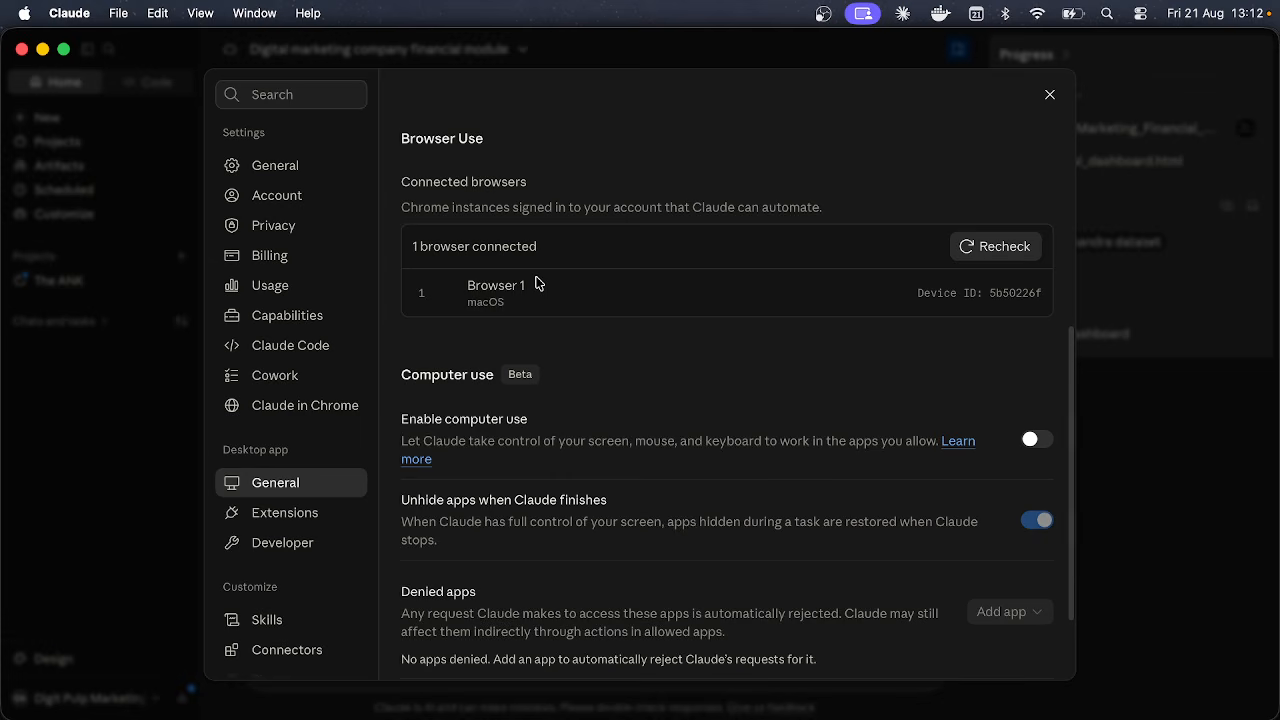
pyautogui.scroll(-3, 680, 351)
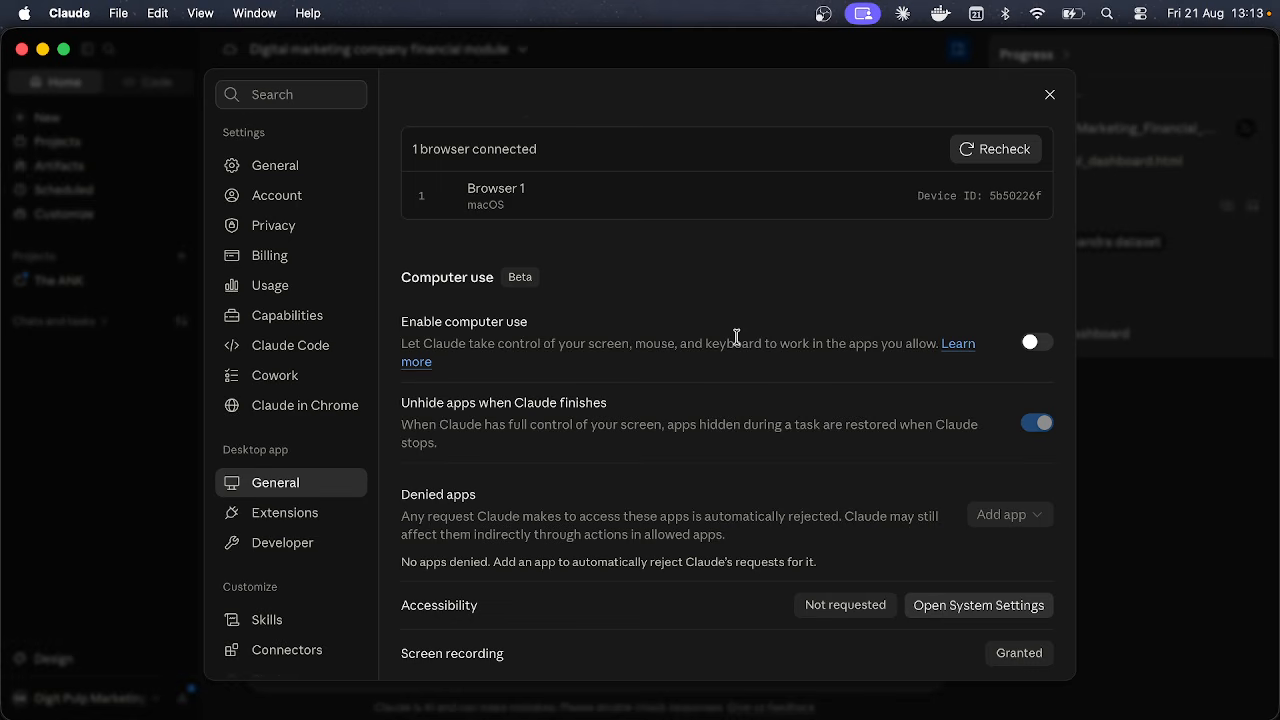
pyautogui.scroll(-1, 810, 451)
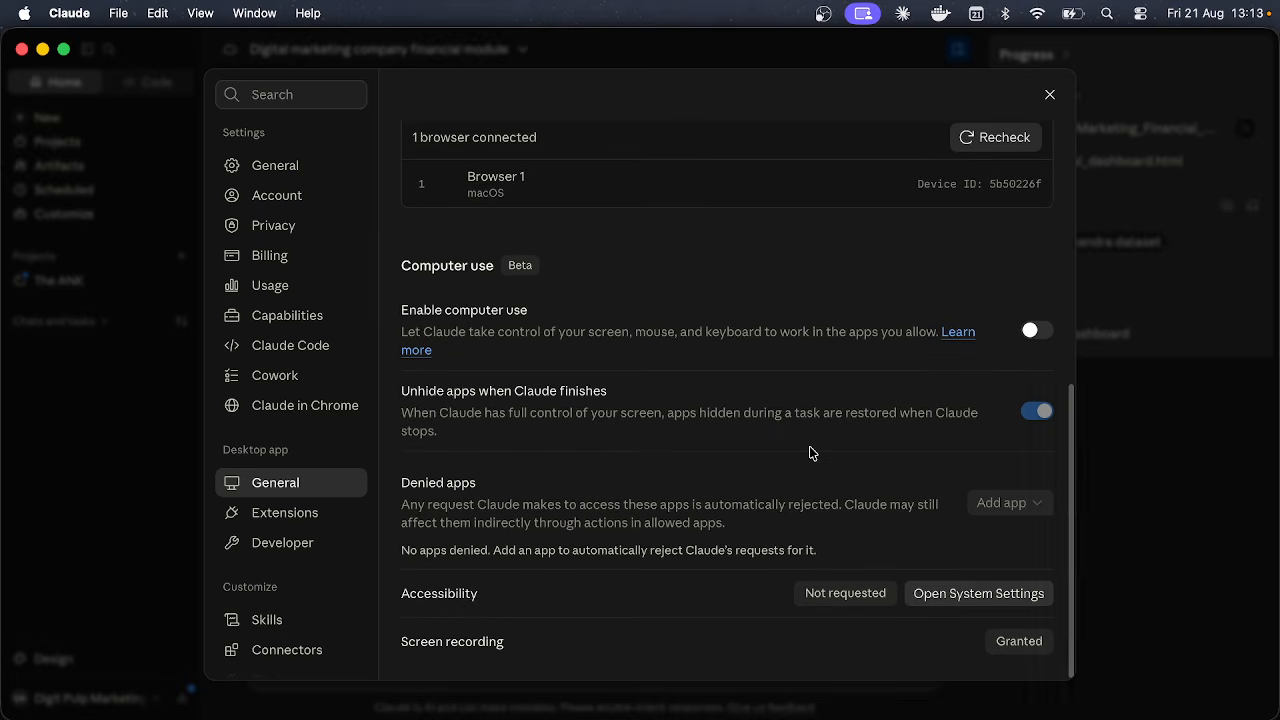
pyautogui.doubleClick(479, 307)
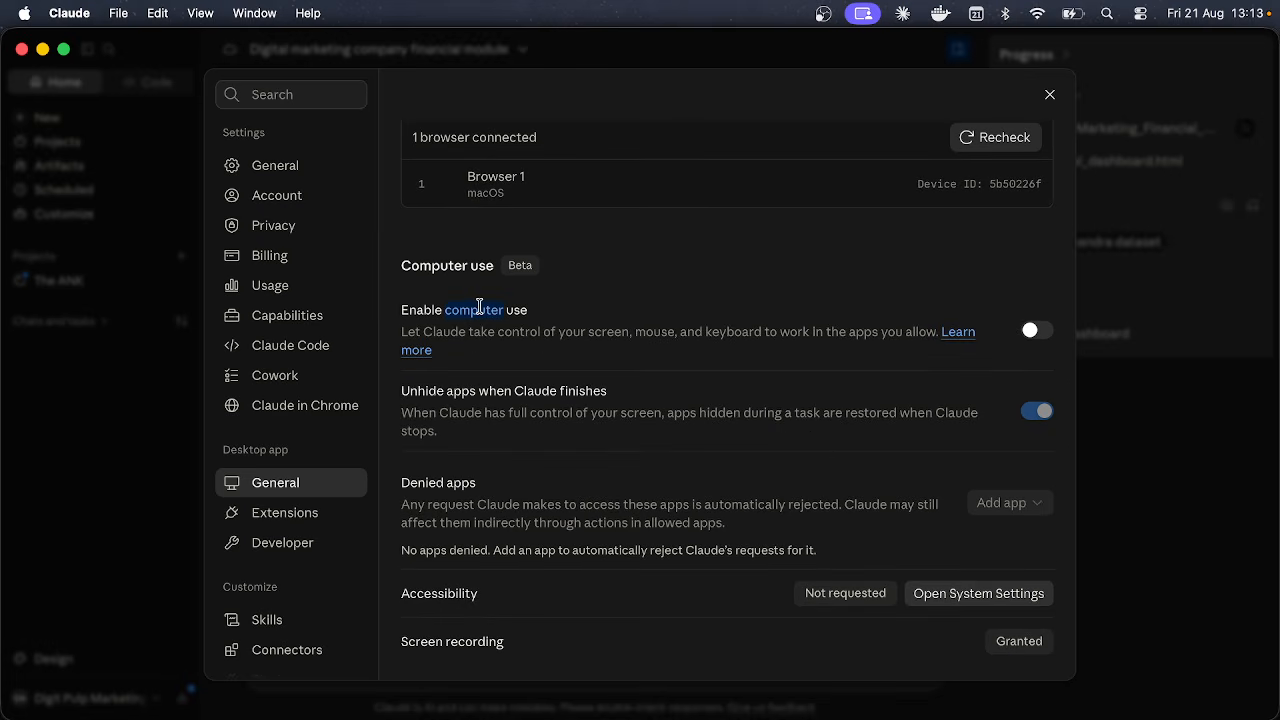
pyautogui.click(479, 307)
pyautogui.scroll(-1, 567, 492)
# Step: Show the Extensions settings page and point out the installed Blender extension
pyautogui.click(331, 517)
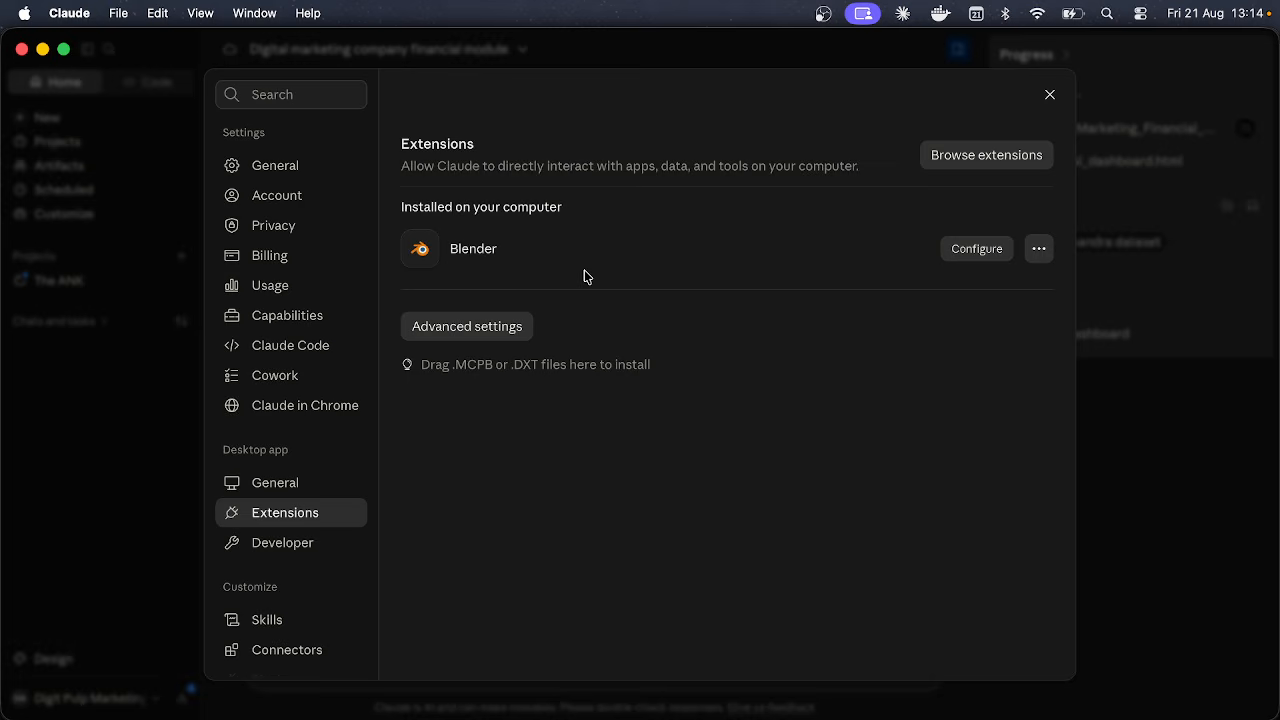
pyautogui.doubleClick(473, 249)
pyautogui.click(480, 251)
pyautogui.click(323, 537)
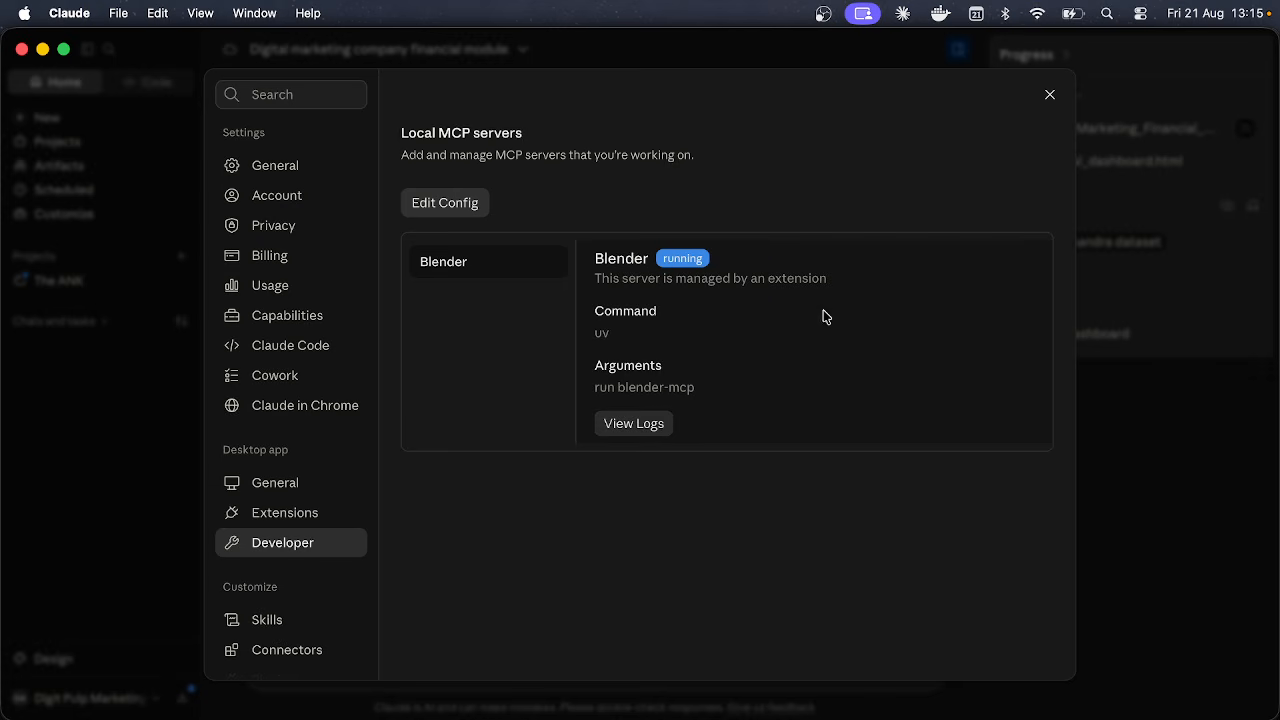
pyautogui.doubleClick(677, 255)
pyautogui.click(665, 256)
pyautogui.click(458, 212)
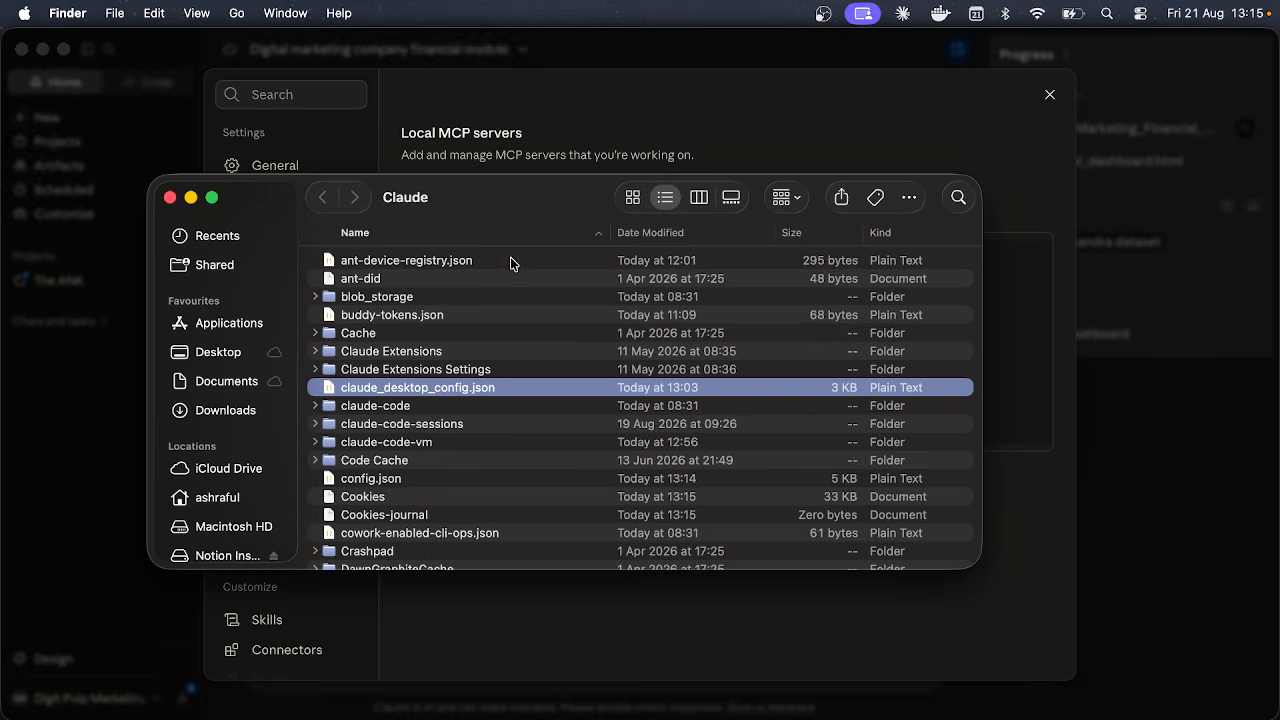
pyautogui.click(170, 197)
pyautogui.click(514, 73)
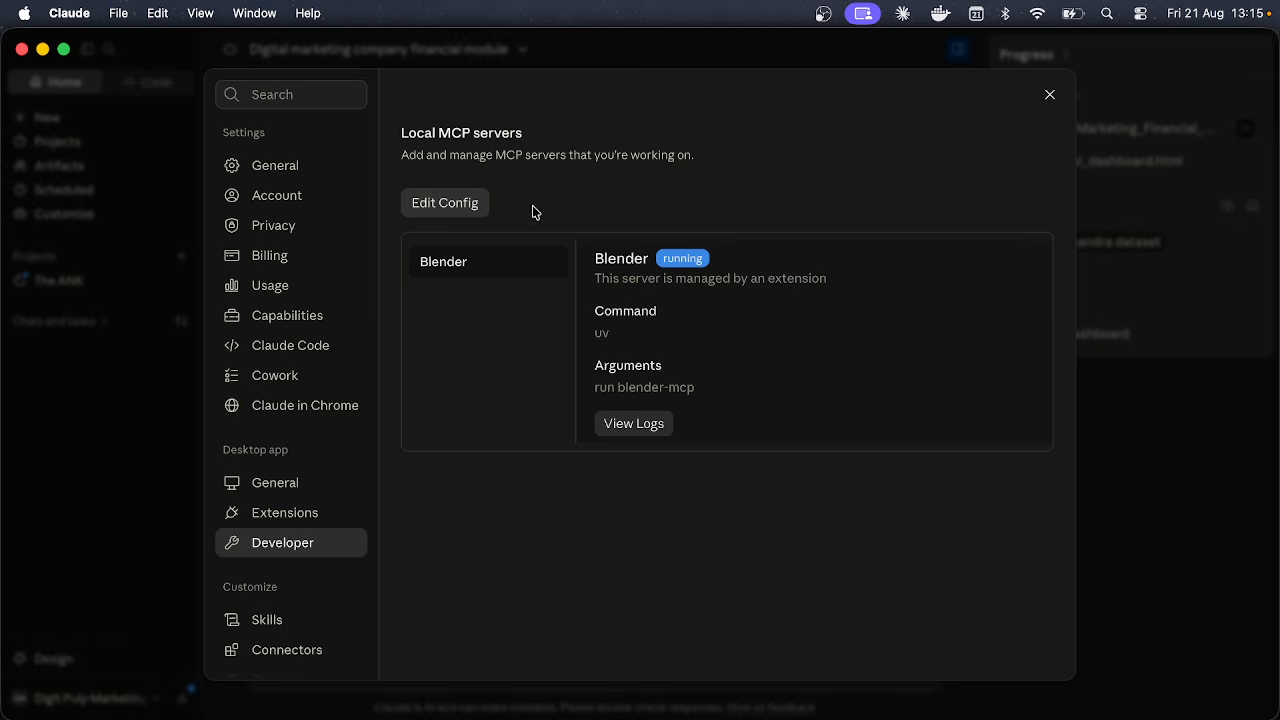
pyautogui.scroll(1, 319, 463)
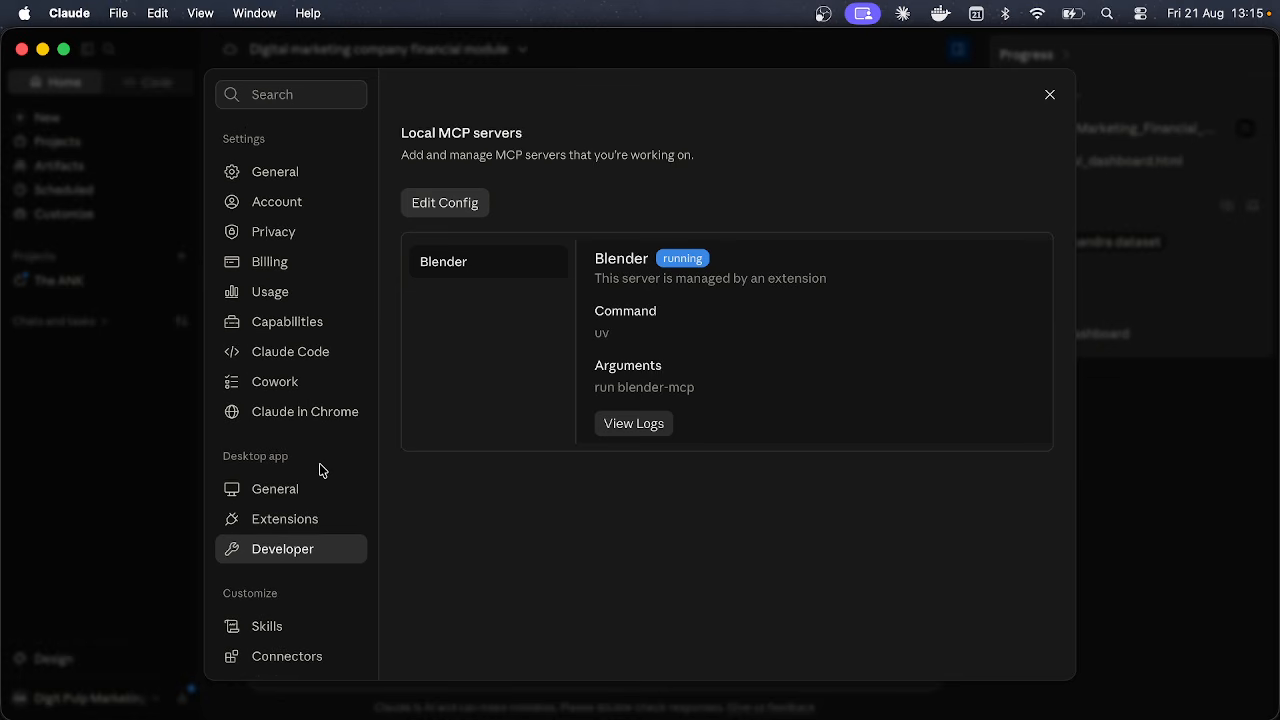
# Step: Show the Cowork settings for trusted devices, file storage, trusted folders and cloud tasks
pyautogui.click(289, 382)
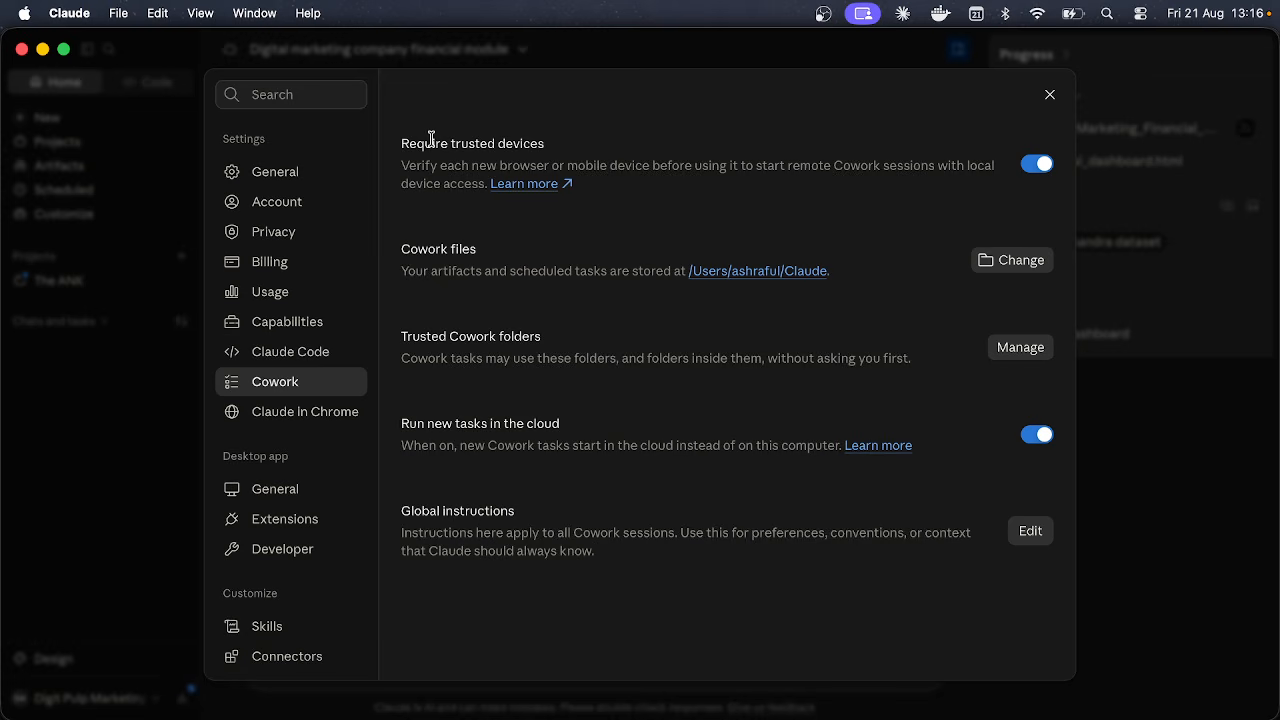
pyautogui.moveTo(408, 152); pyautogui.dragTo(865, 524)
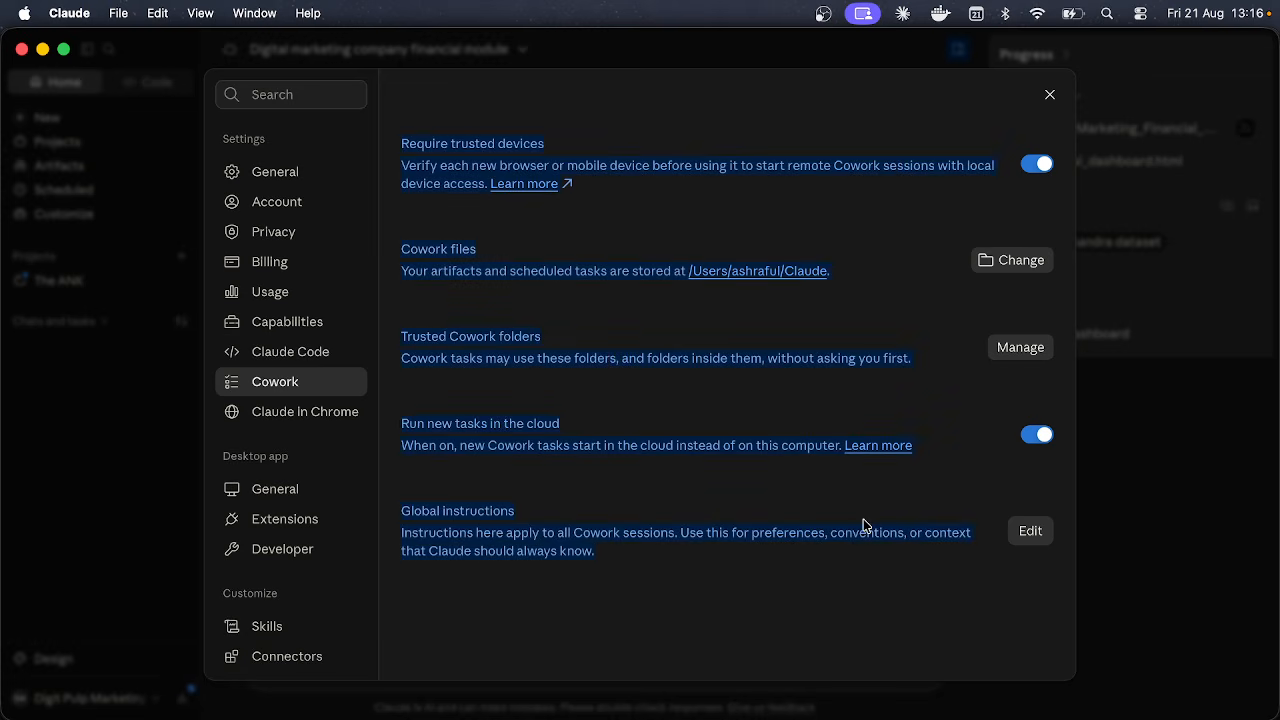
pyautogui.click(865, 524)
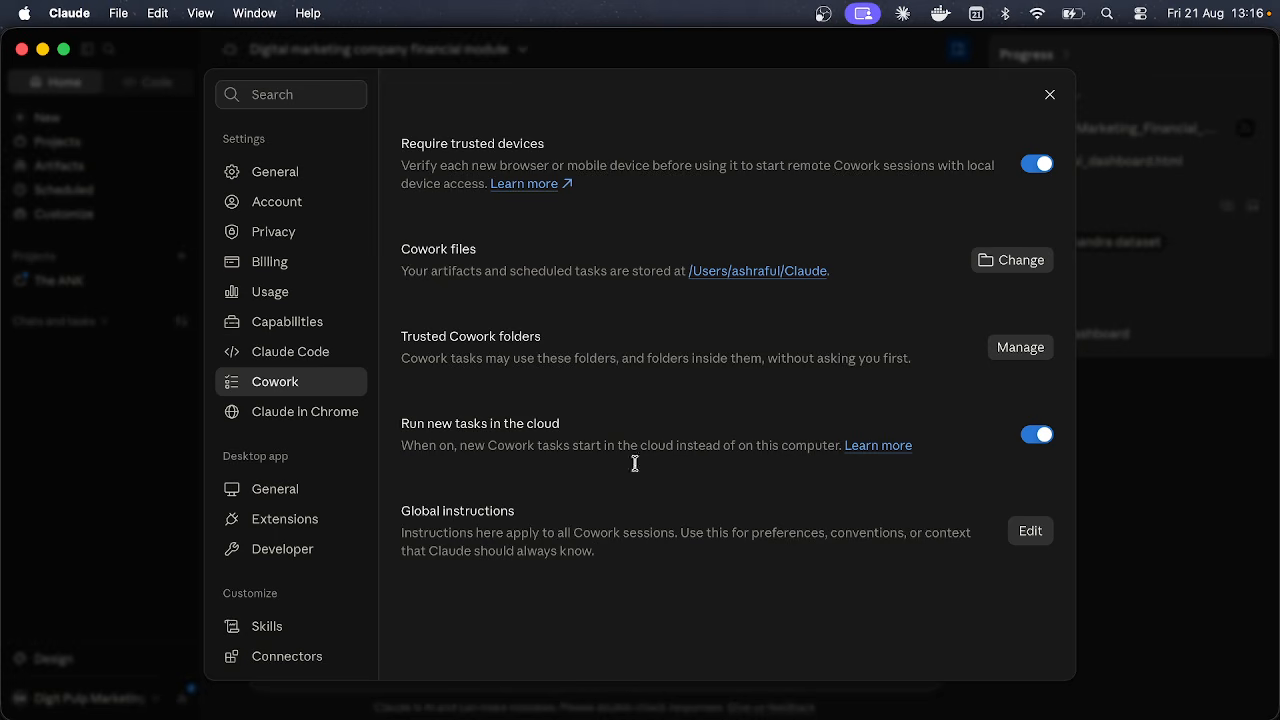
# Step: Review the Claude in Chrome settings and its Chrome extension description
pyautogui.click(335, 413)
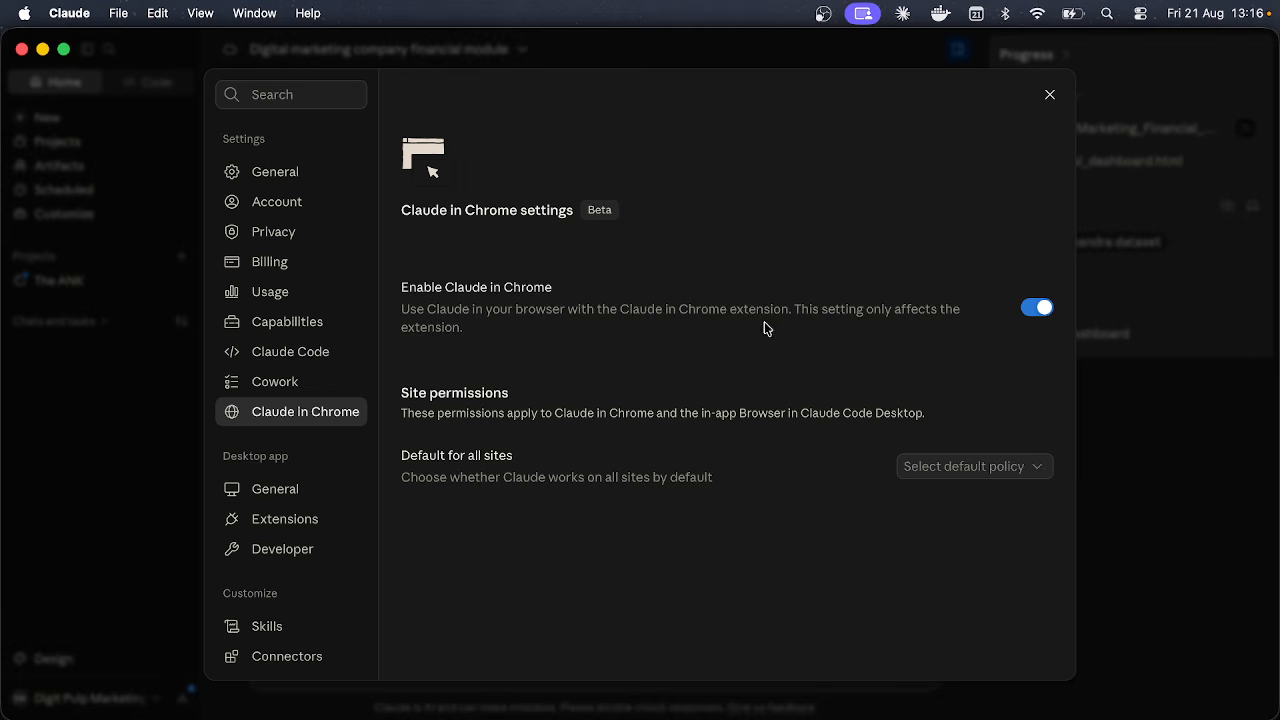
pyautogui.moveTo(679, 309); pyautogui.dragTo(792, 305)
pyautogui.click(786, 304)
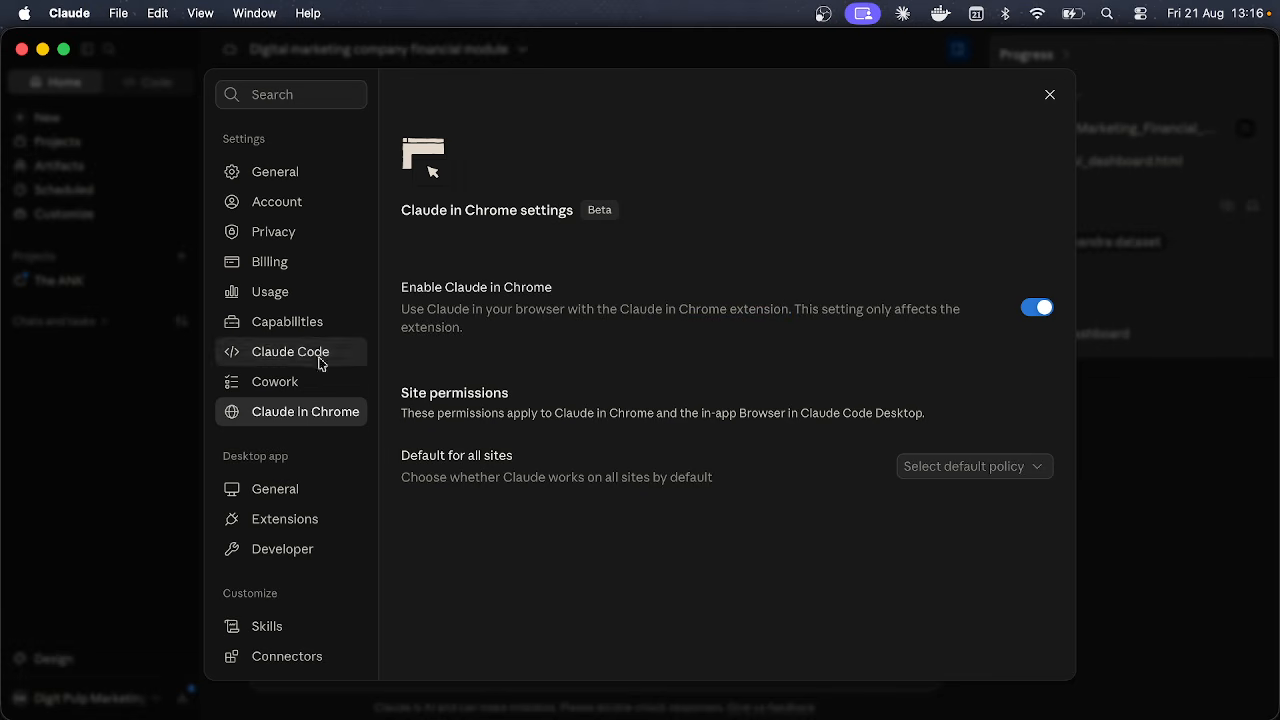
# Step: Look through Capabilities settings, close Settings, and go to the Artifacts page
pyautogui.click(294, 322)
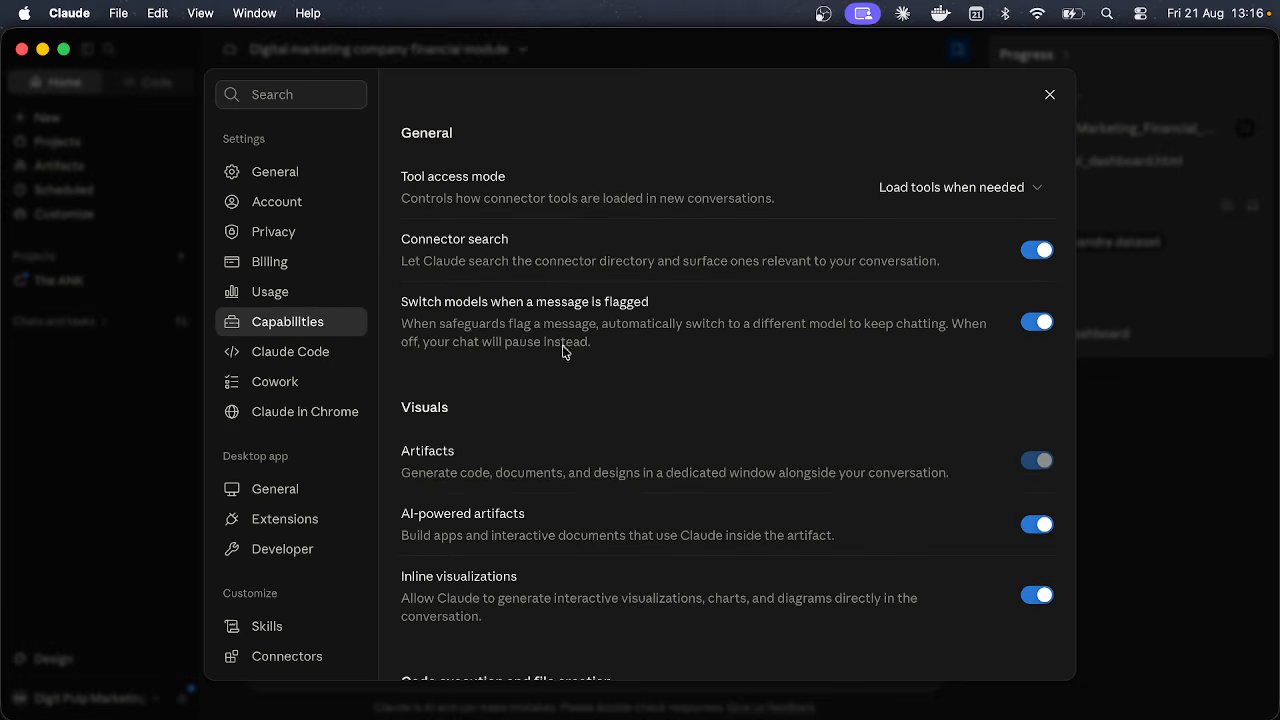
pyautogui.scroll(-2, 543, 291)
pyautogui.scroll(2, 543, 291)
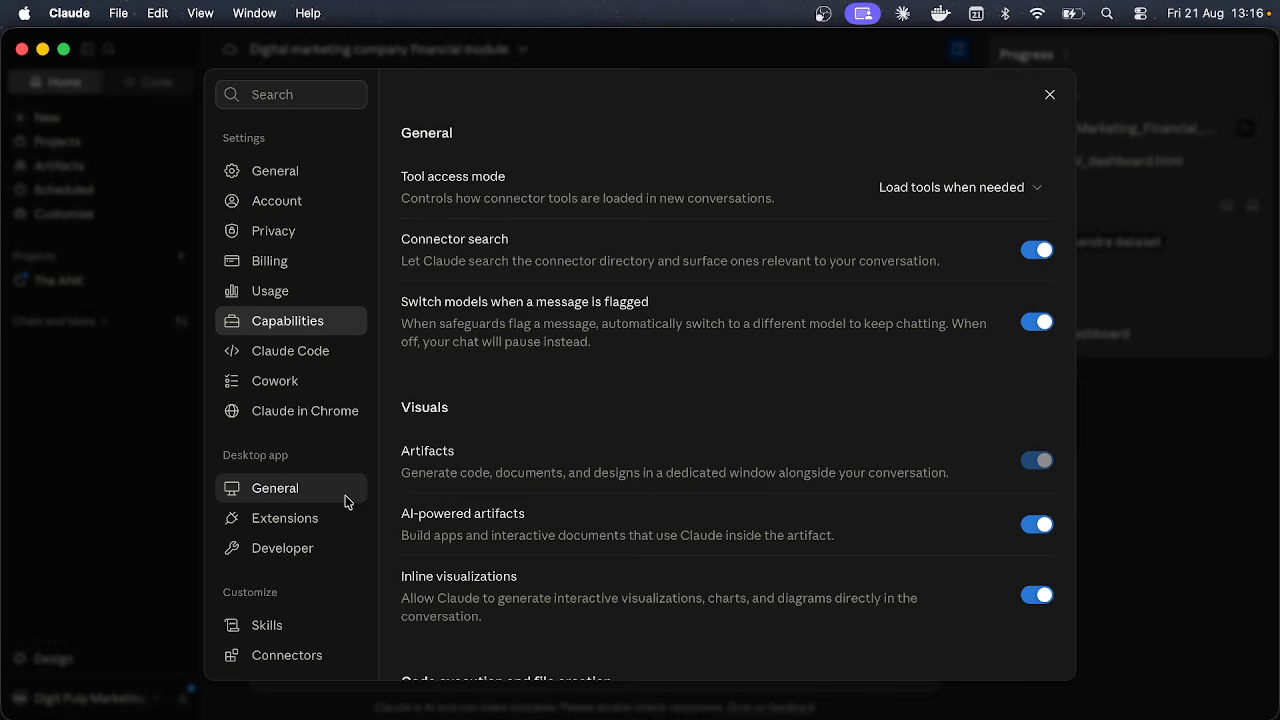
pyautogui.scroll(-2, 348, 502)
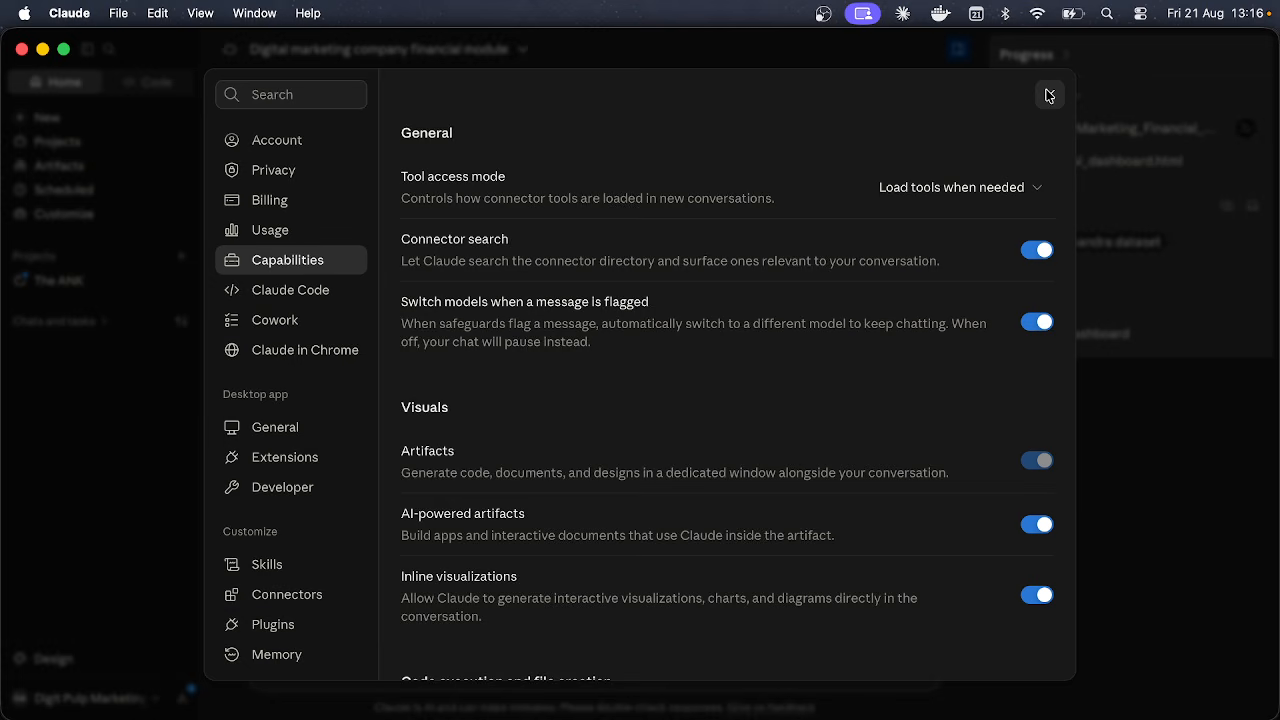
pyautogui.click(1046, 96)
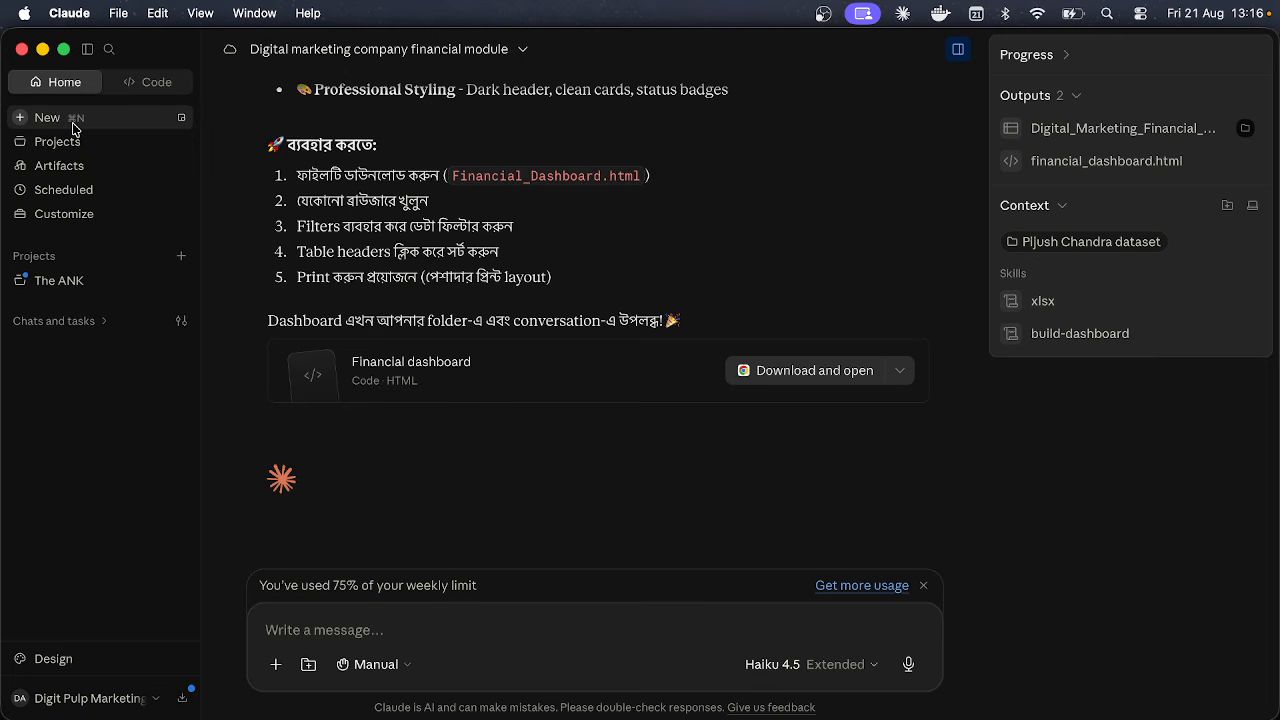
pyautogui.click(83, 170)
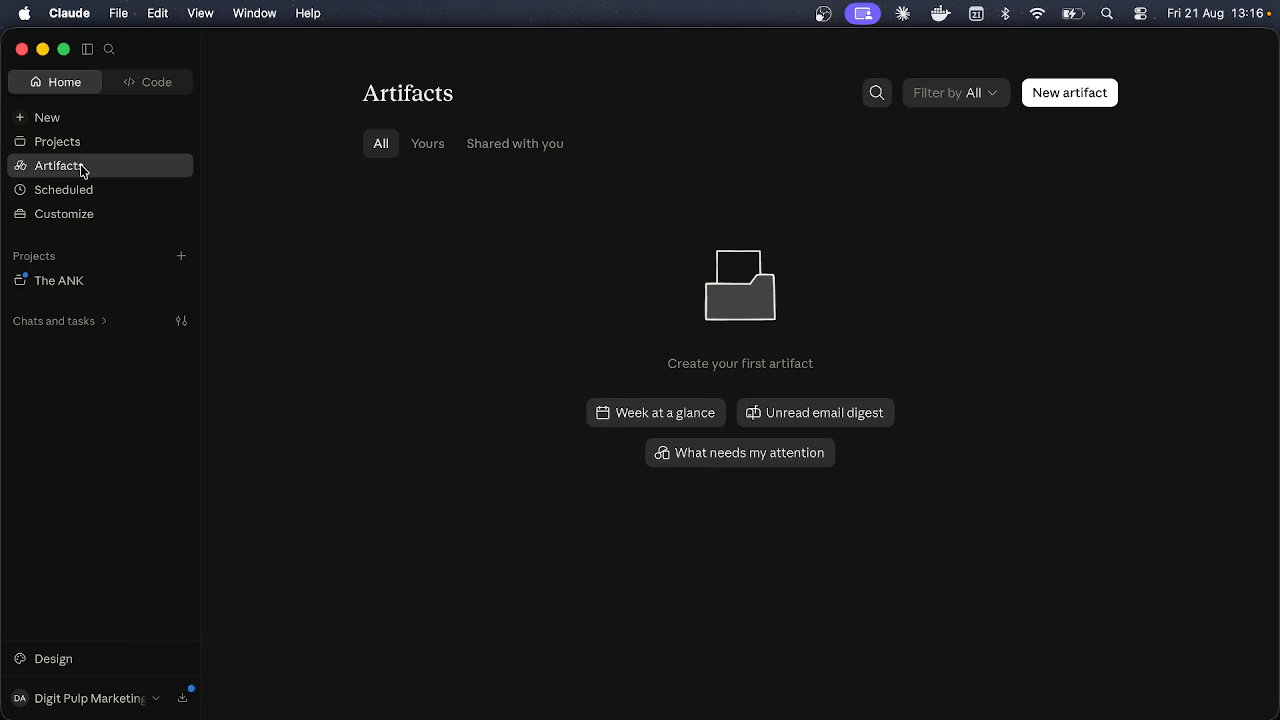
# Step: Start a new artifact, then switch to the Projects page
pyautogui.click(1035, 92)
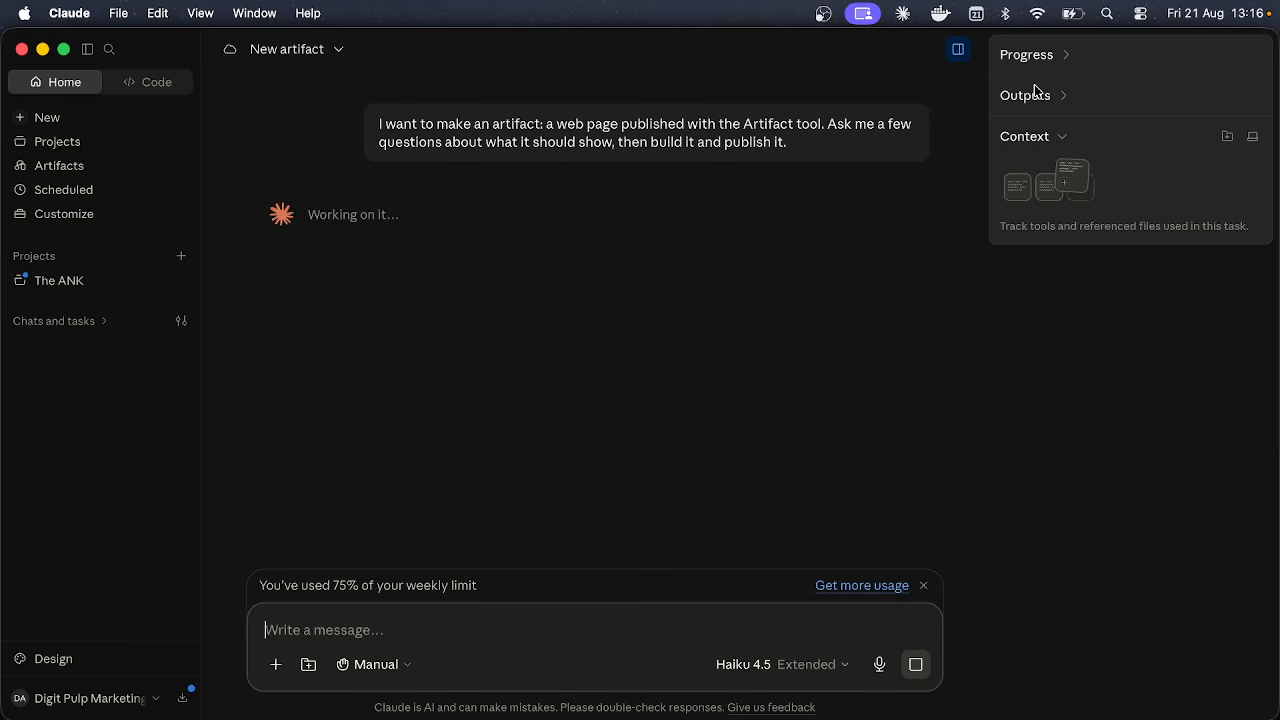
pyautogui.click(131, 144)
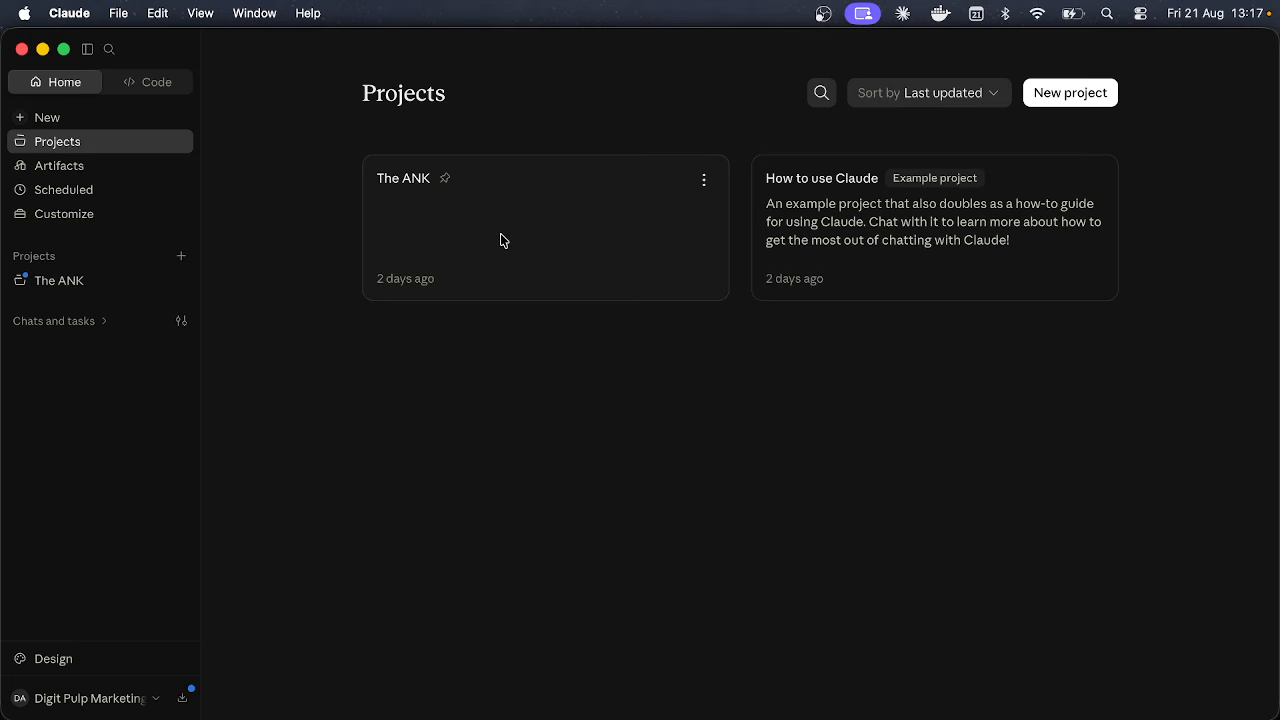
# Step: Start a new project and name it 'Workshop'
pyautogui.click(1040, 92)
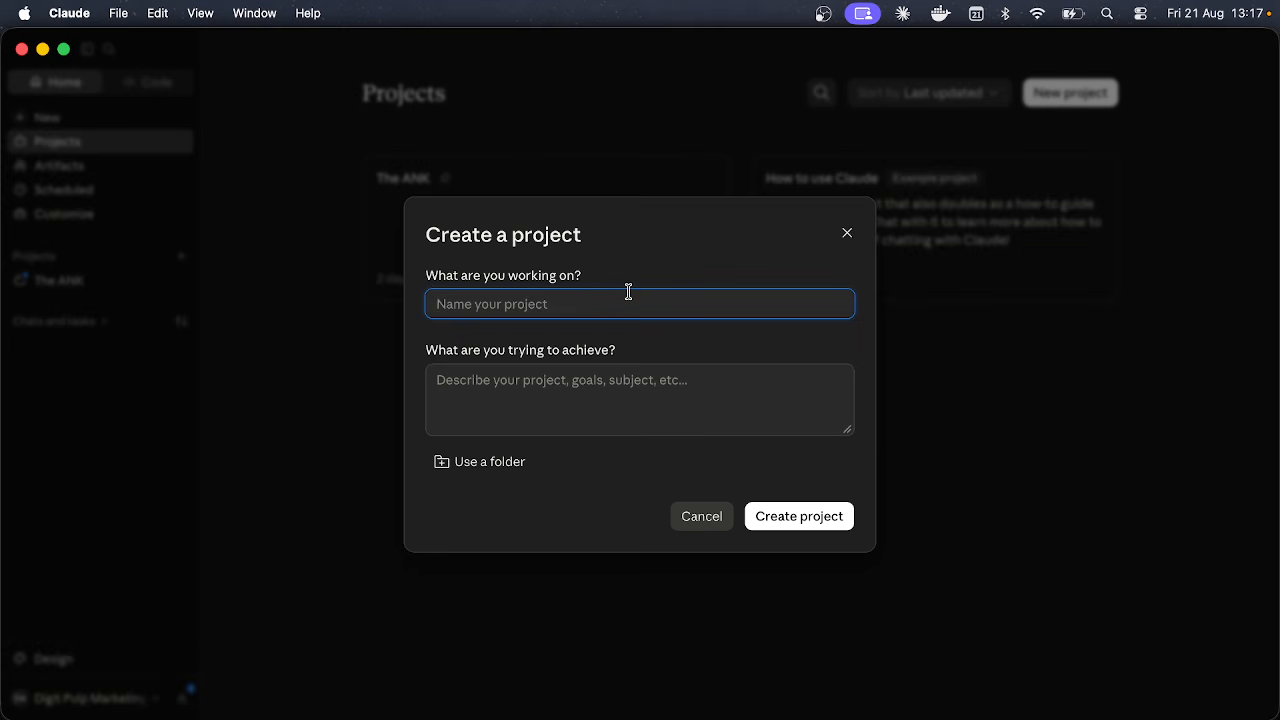
pyautogui.write('WOrks')
pyautogui.press('BackSpace')
pyautogui.press('BackSpace')
pyautogui.press('BackSpace')
pyautogui.press('BackSpace')
pyautogui.press('capslock')
pyautogui.write('Workshop')
pyautogui.click(608, 398)
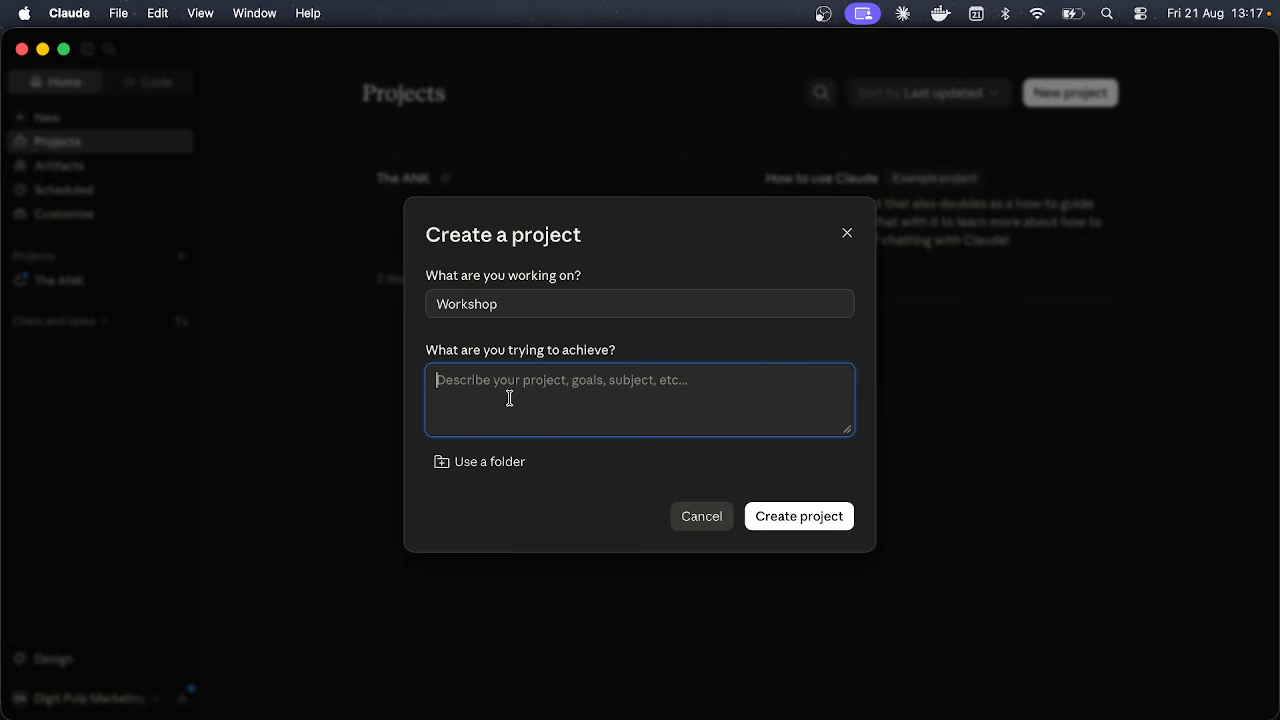
# Step: Describe the project as a workshop taking place about claude and create it
pyautogui.write('This is a')
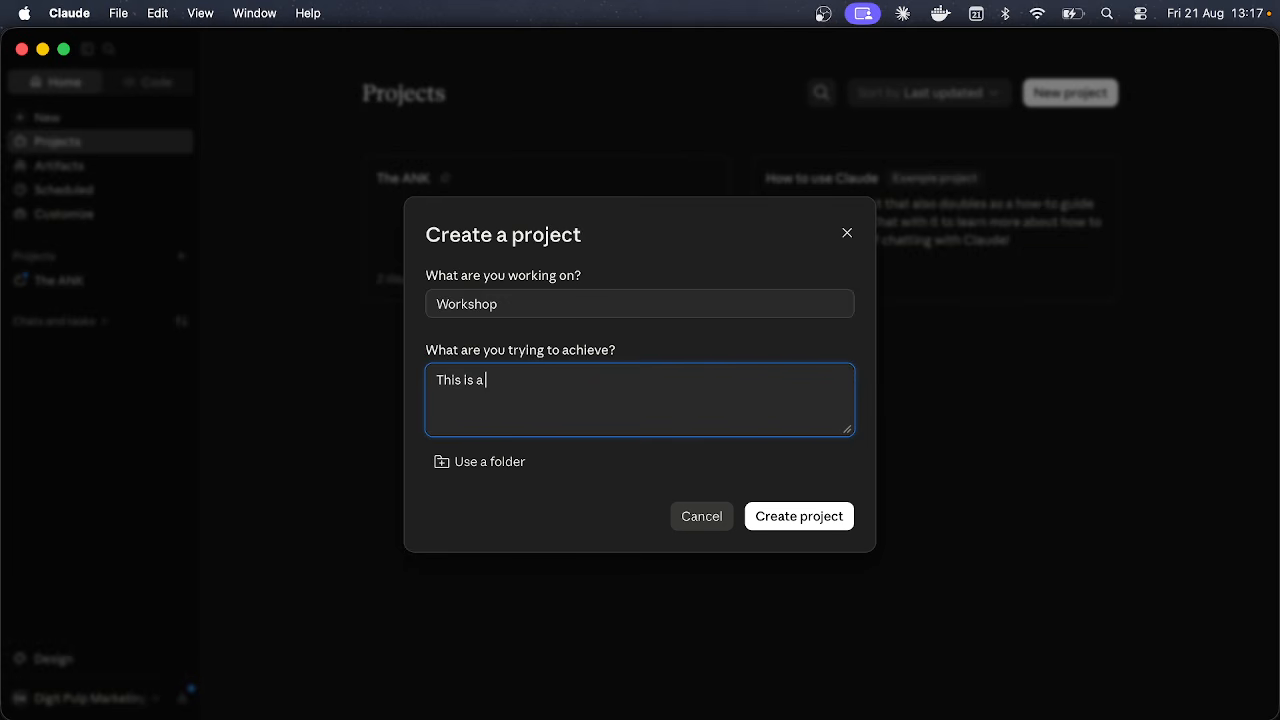
pyautogui.write(' project is about  aa')
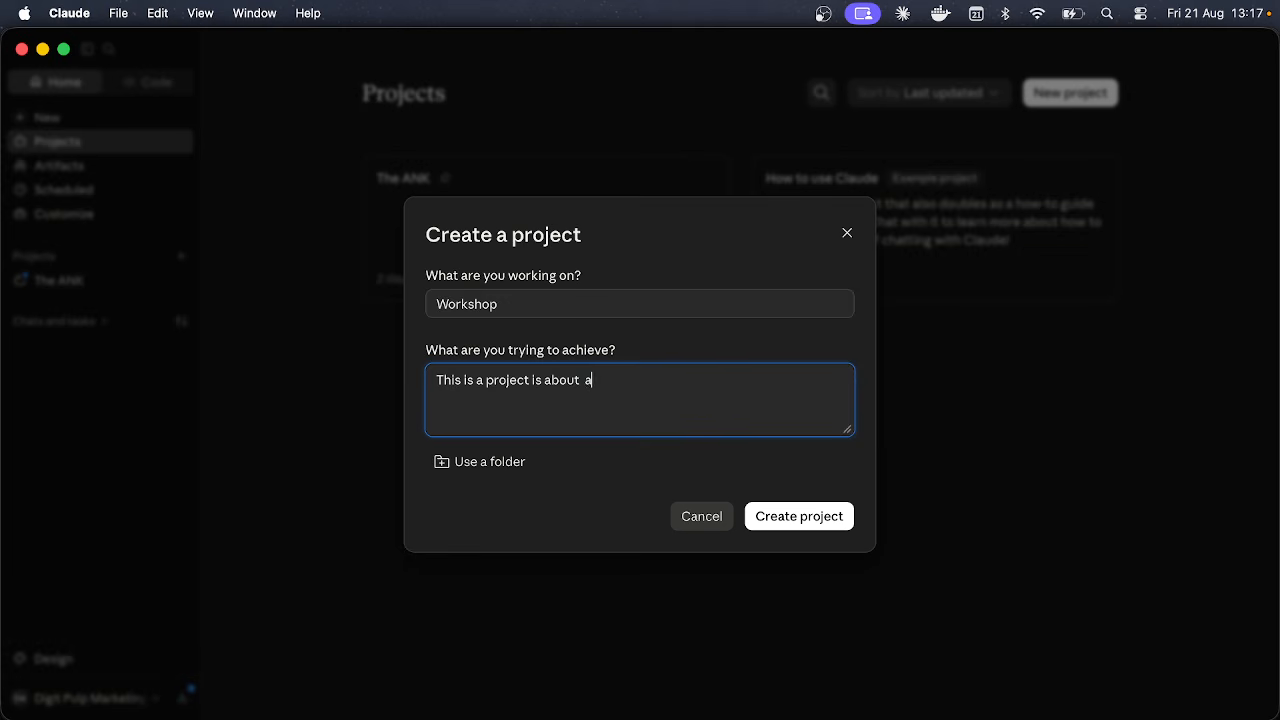
pyautogui.press('BackSpace')
pyautogui.write('a workshop taking place')
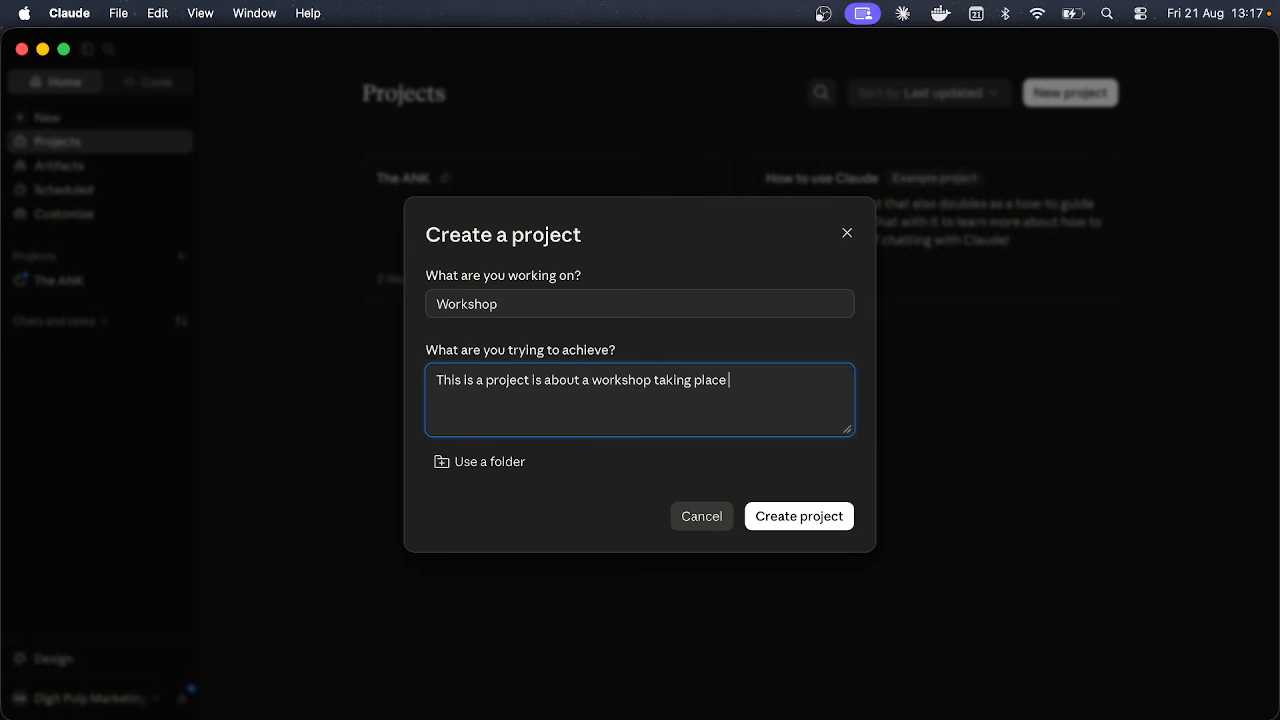
pyautogui.write(' about claude')
pyautogui.click(802, 517)
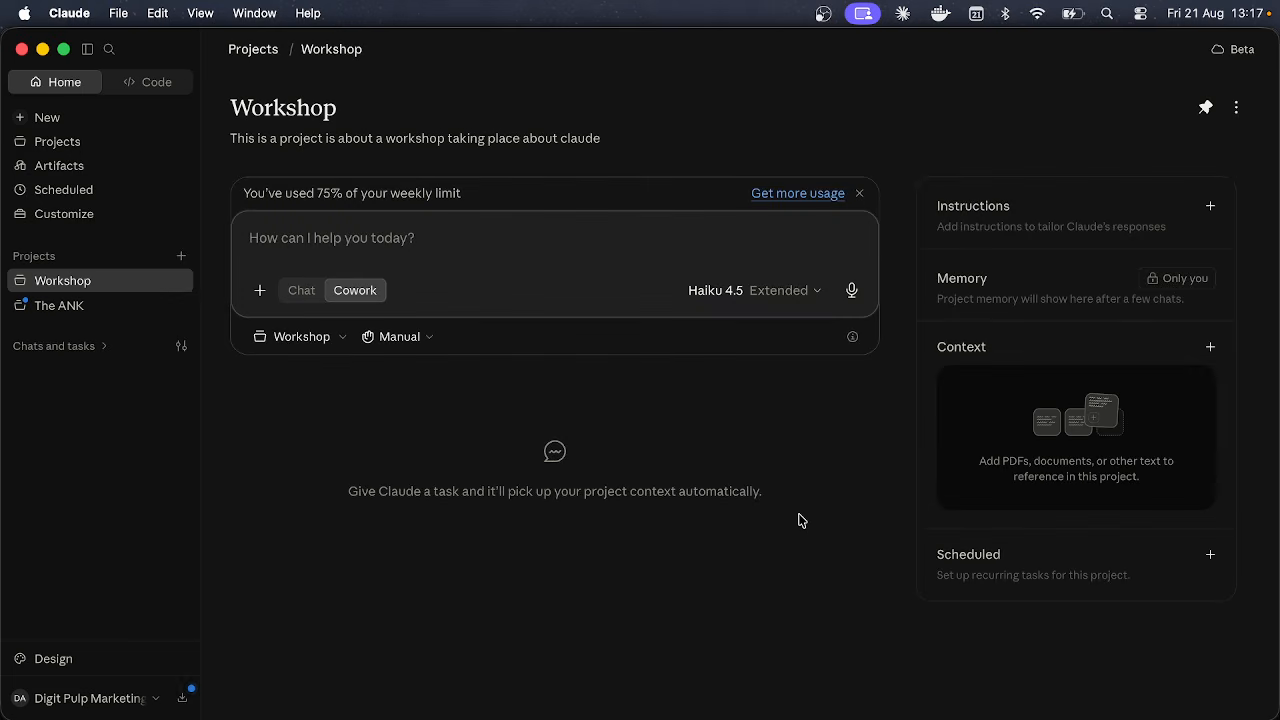
# Step: Check the Workshop project's working folder choices, switch to Chat mode, and go to Artifacts
pyautogui.click(310, 340)
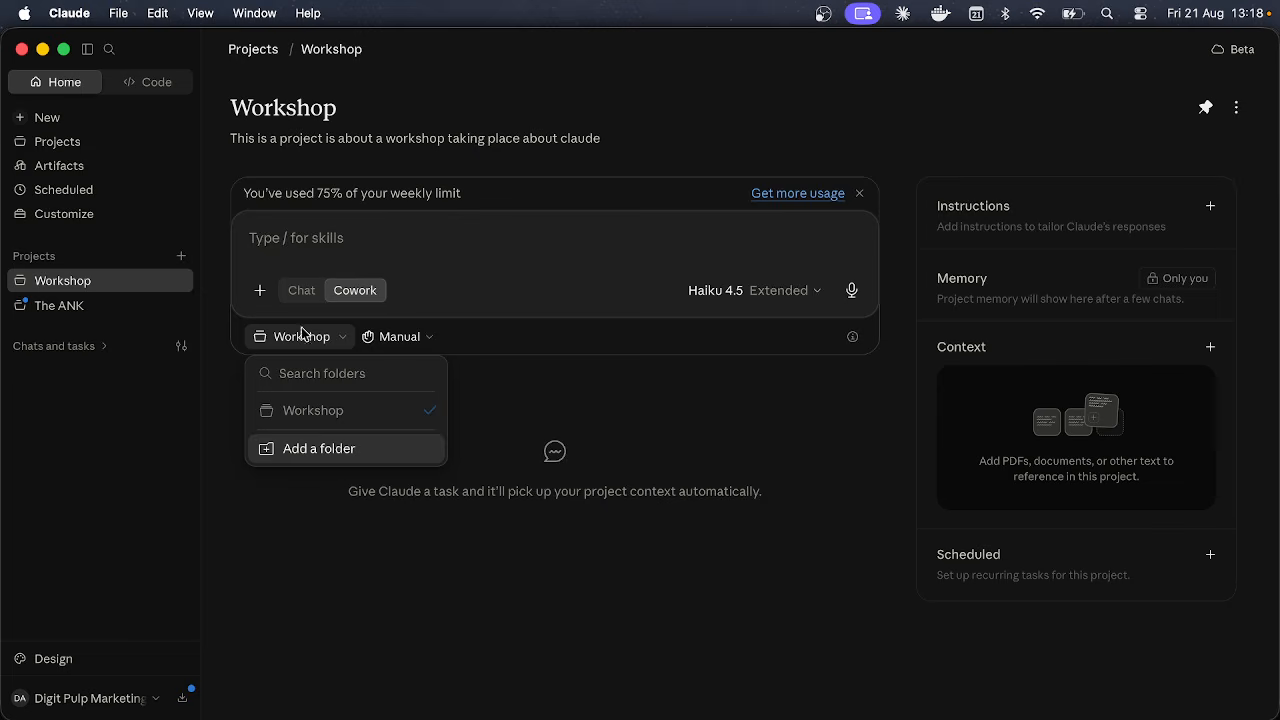
pyautogui.click(336, 257)
pyautogui.doubleClick(281, 103)
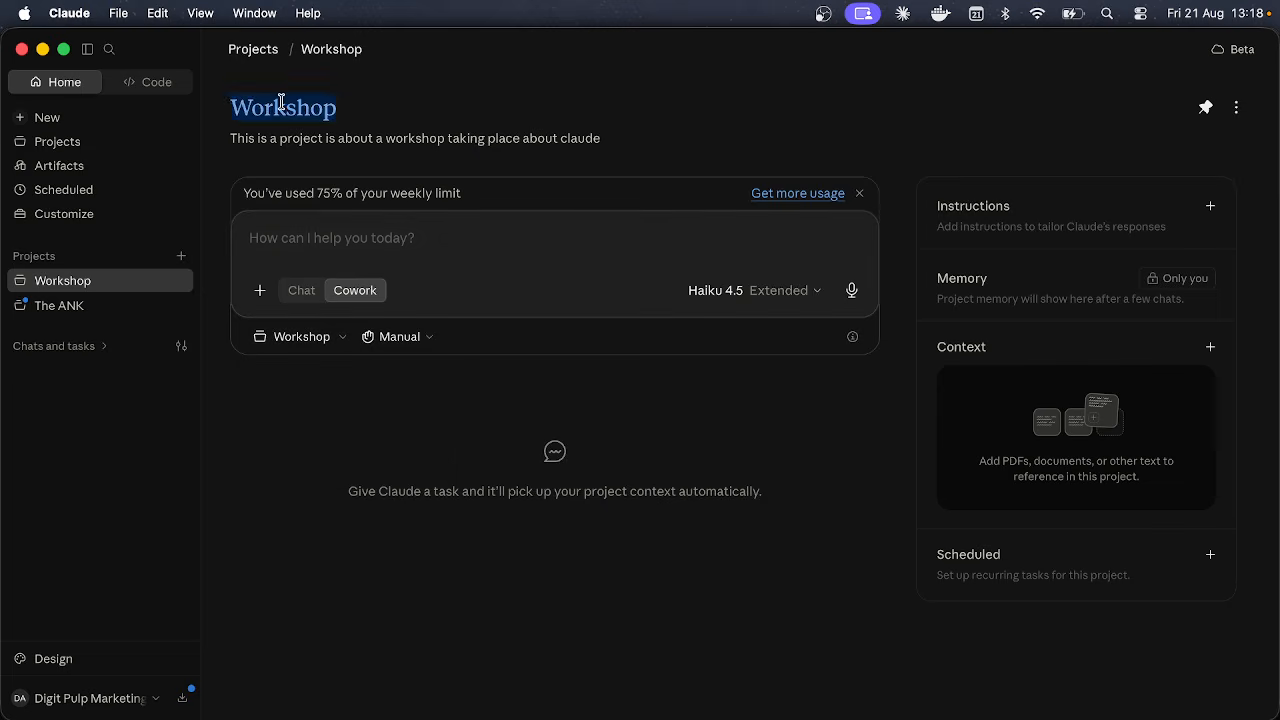
pyautogui.click(281, 103)
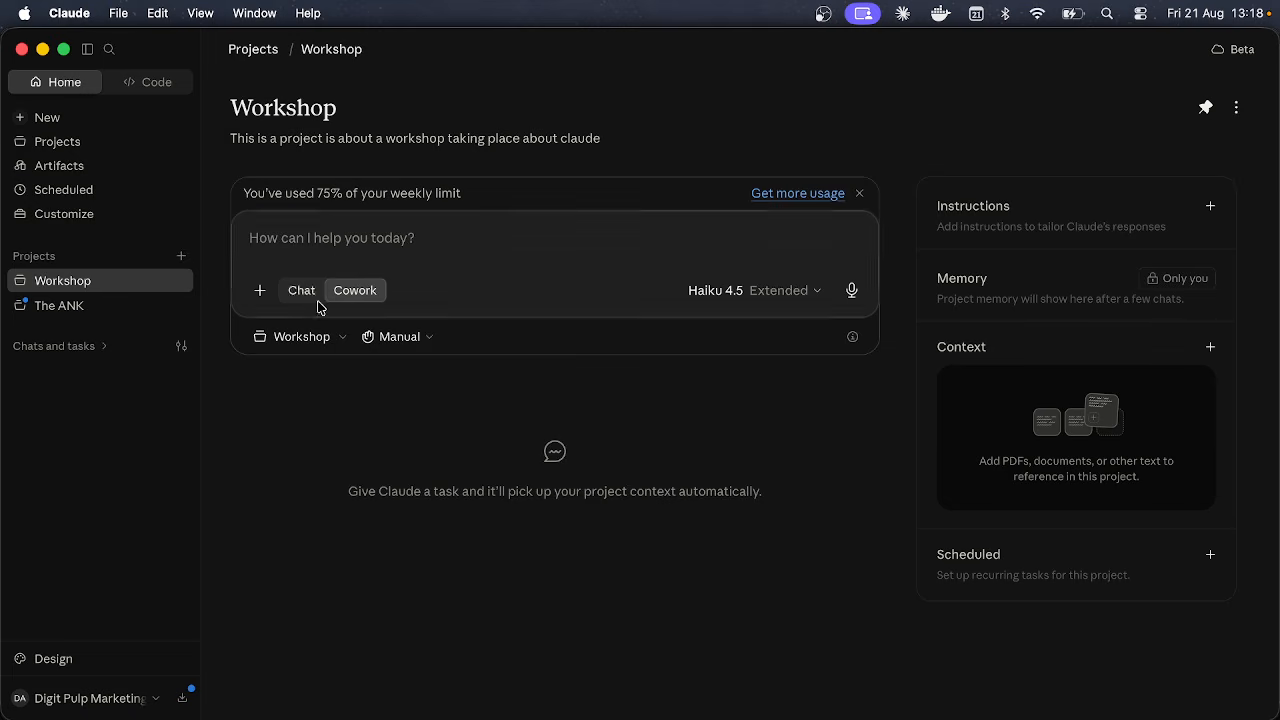
pyautogui.click(316, 336)
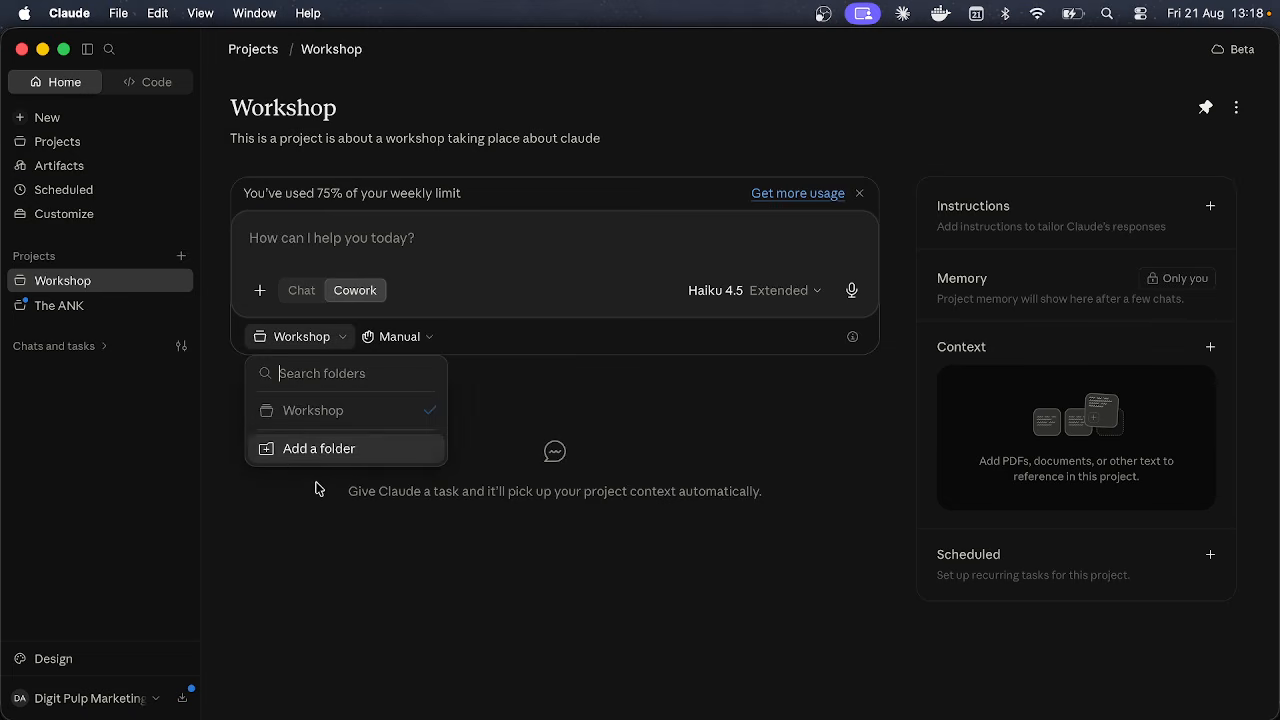
pyautogui.click(464, 297)
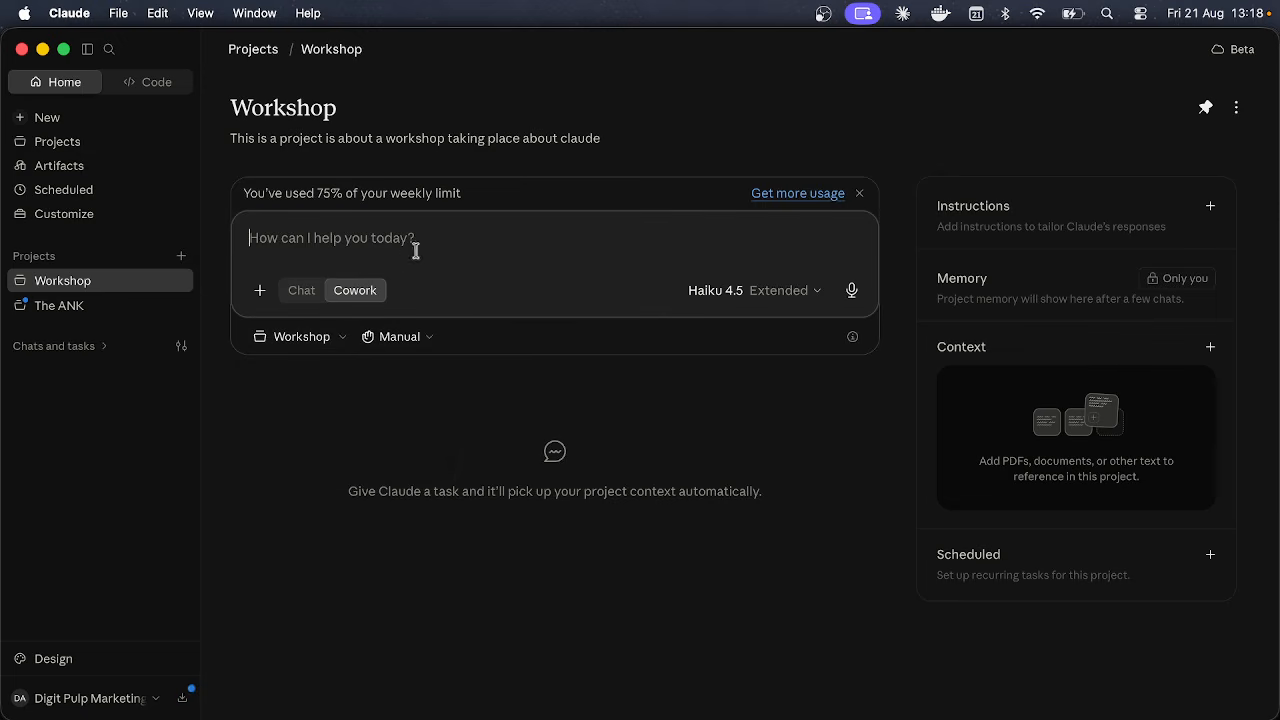
pyautogui.click(325, 342)
pyautogui.click(411, 241)
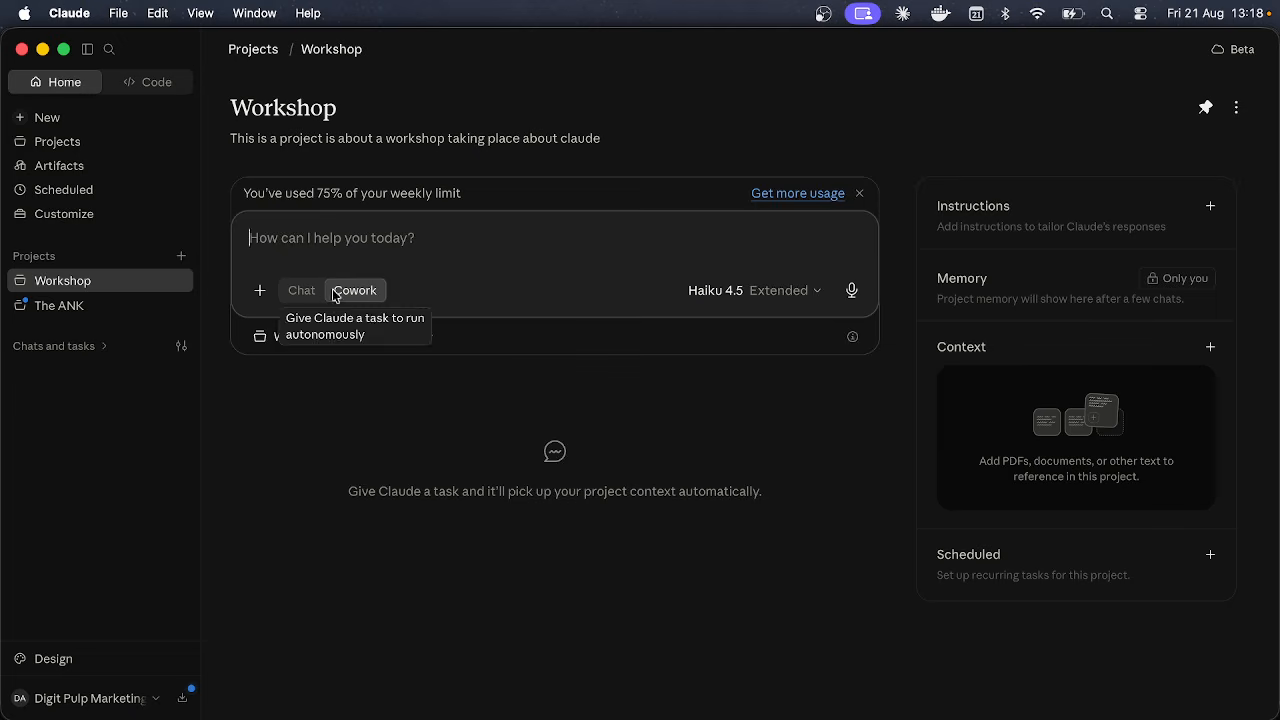
pyautogui.click(300, 290)
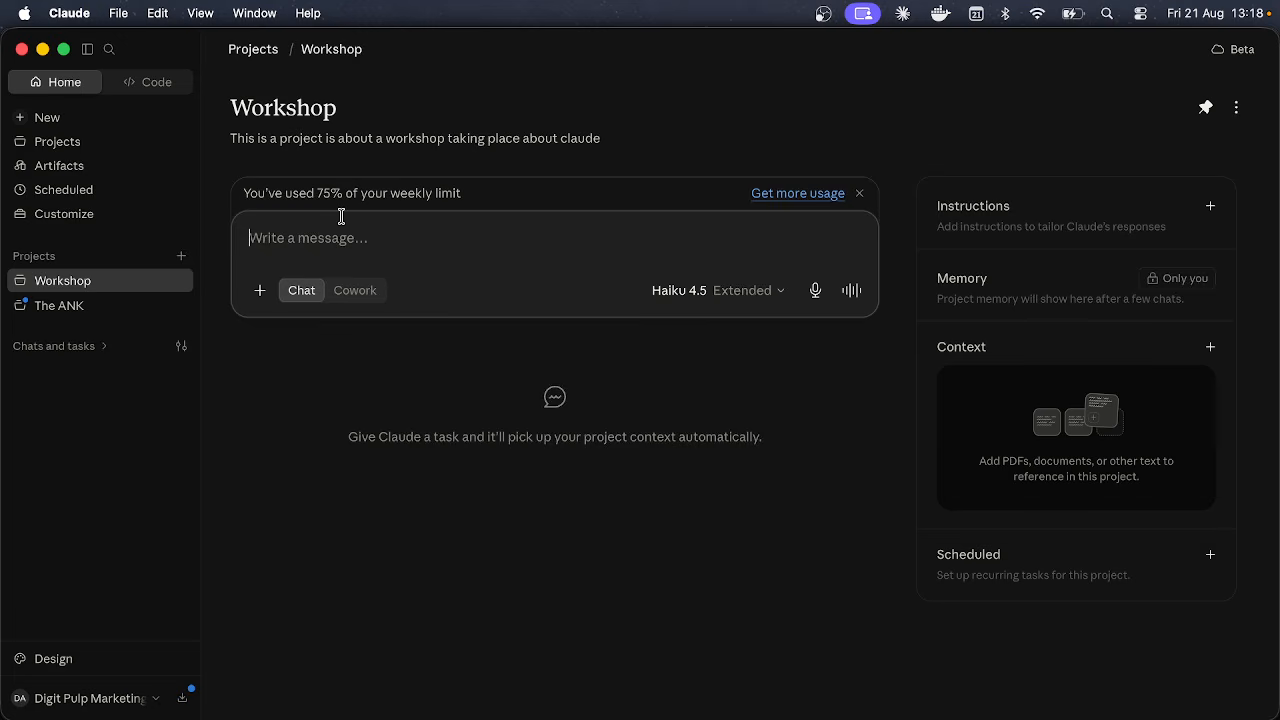
pyautogui.click(139, 165)
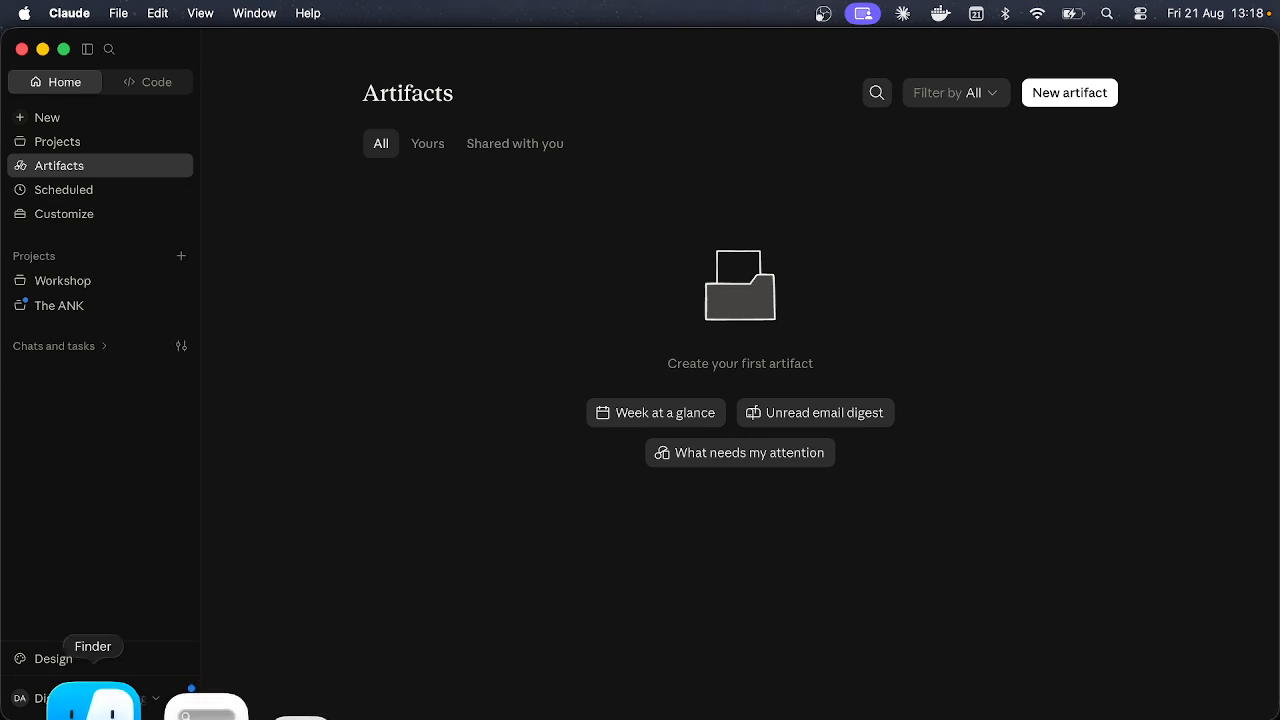
pyautogui.click(100, 703)
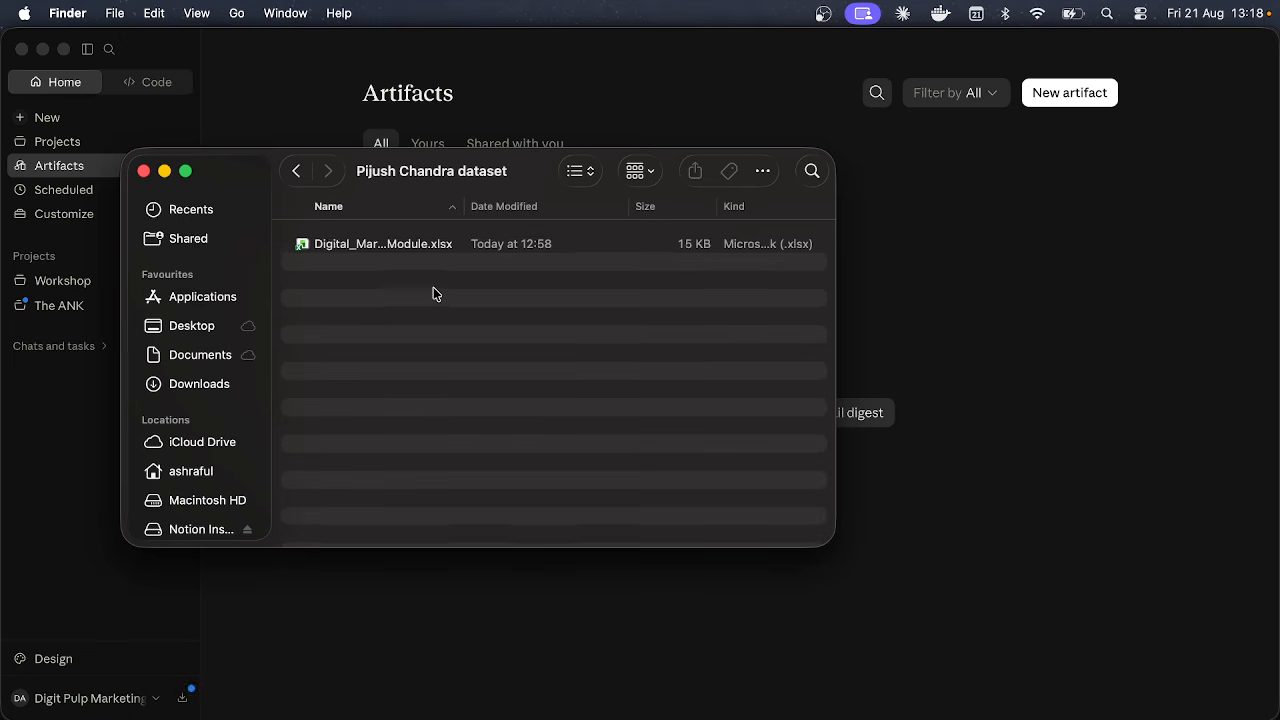
pyautogui.click(918, 315)
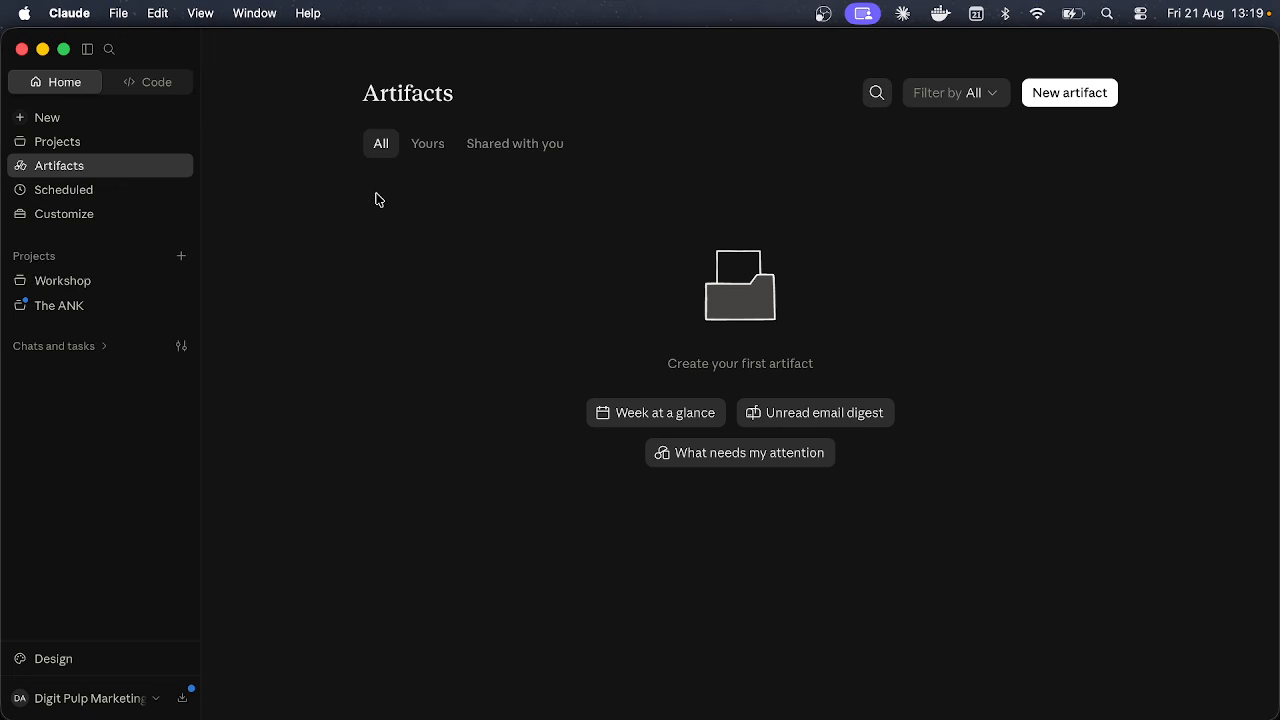
# Step: Go to Scheduled tasks and preview the New task creation options
pyautogui.click(86, 191)
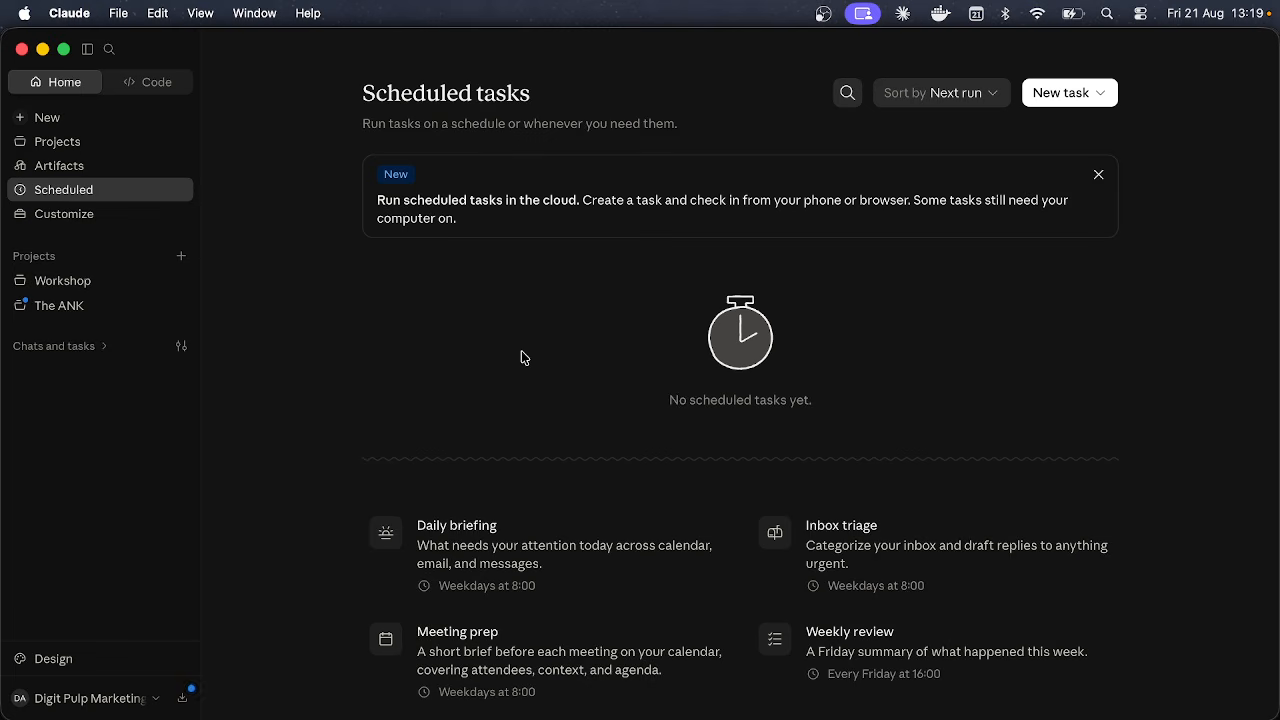
pyautogui.click(1068, 92)
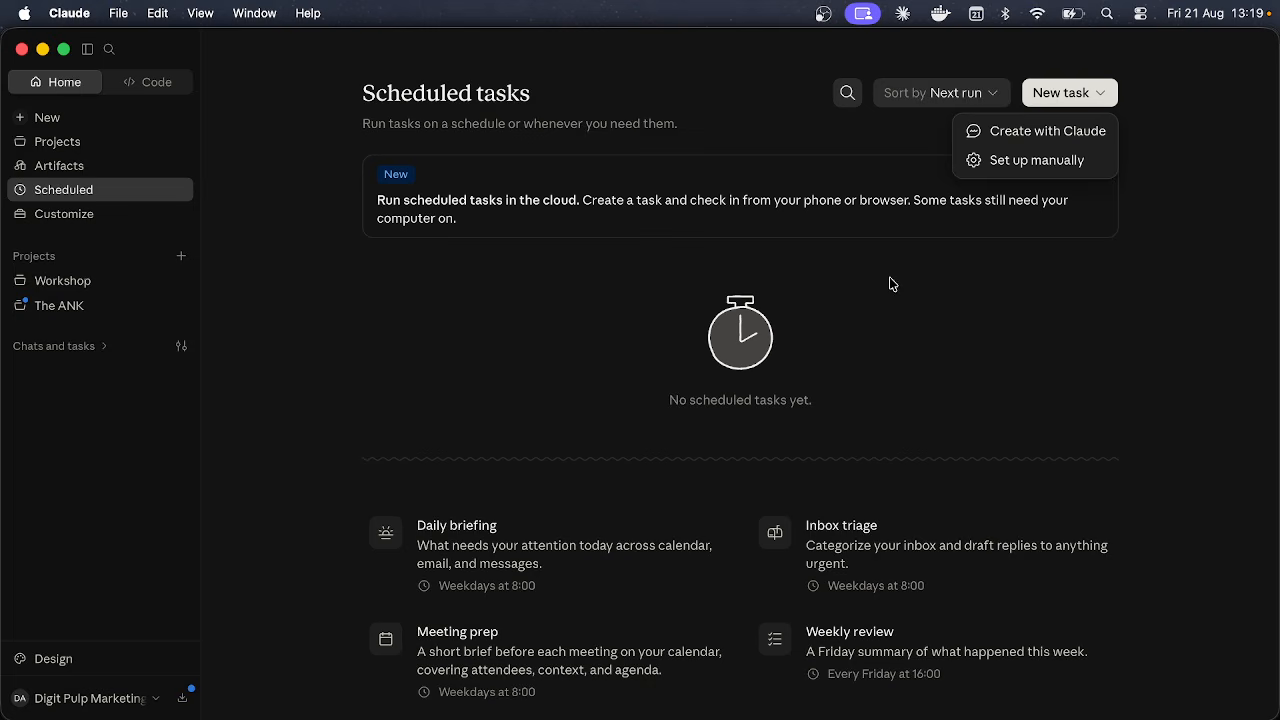
pyautogui.click(762, 364)
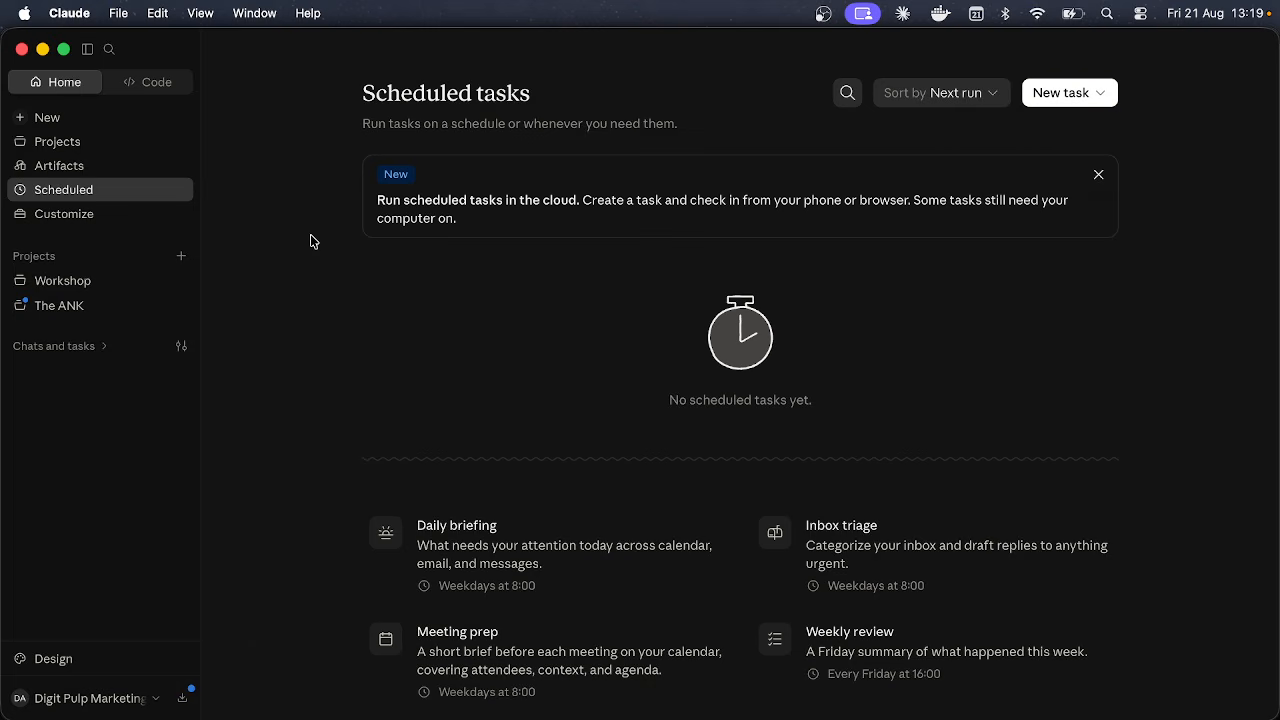
# Step: Open the Customize > Skills settings twice, closing them each time
pyautogui.click(119, 216)
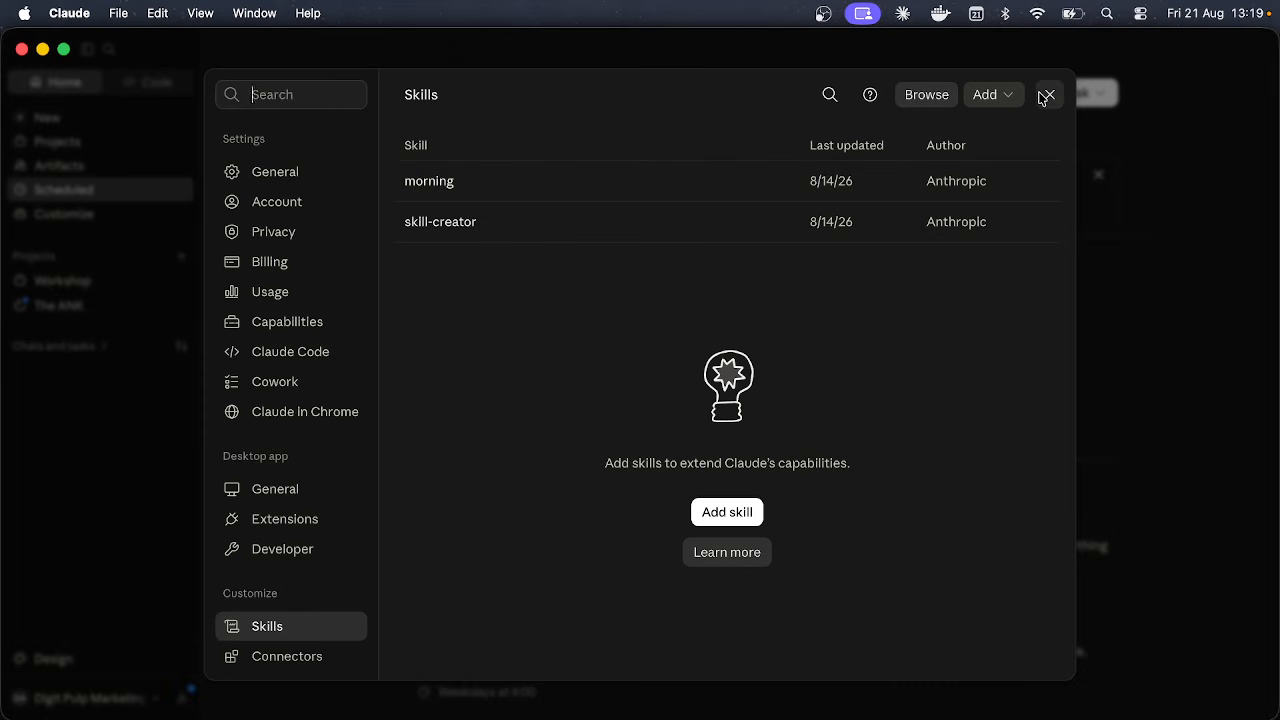
pyautogui.click(1049, 94)
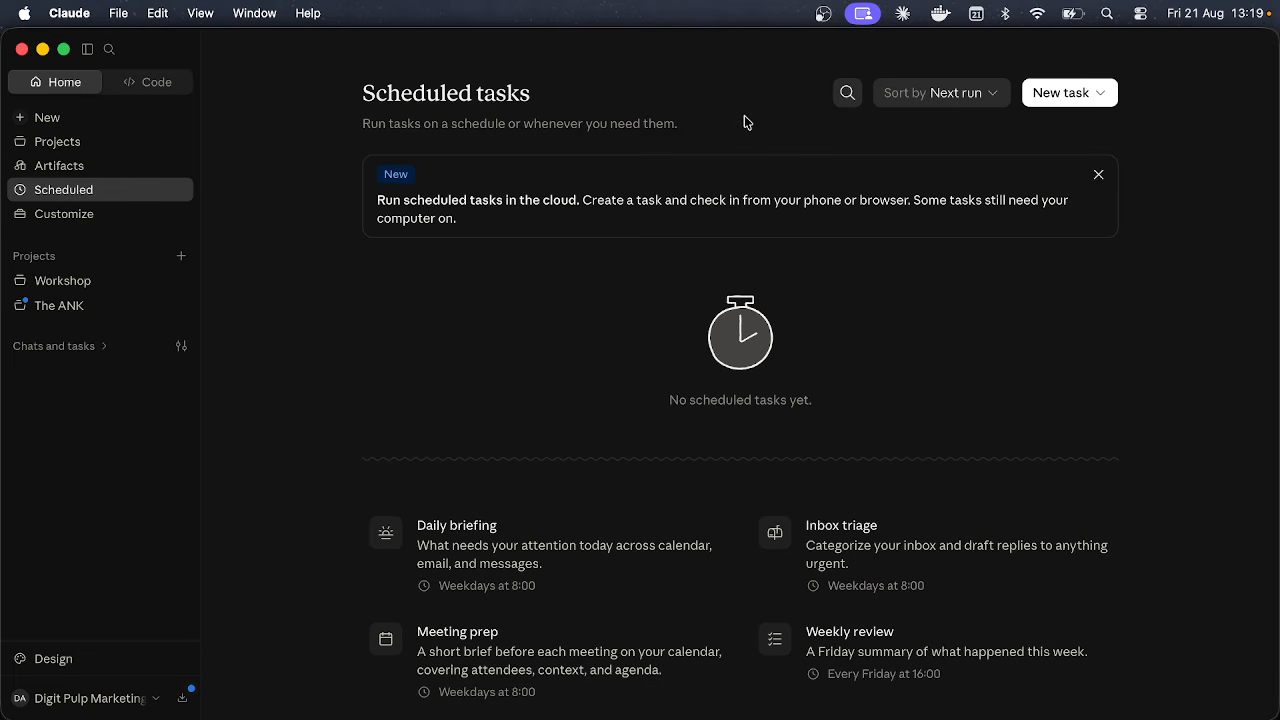
pyautogui.click(129, 212)
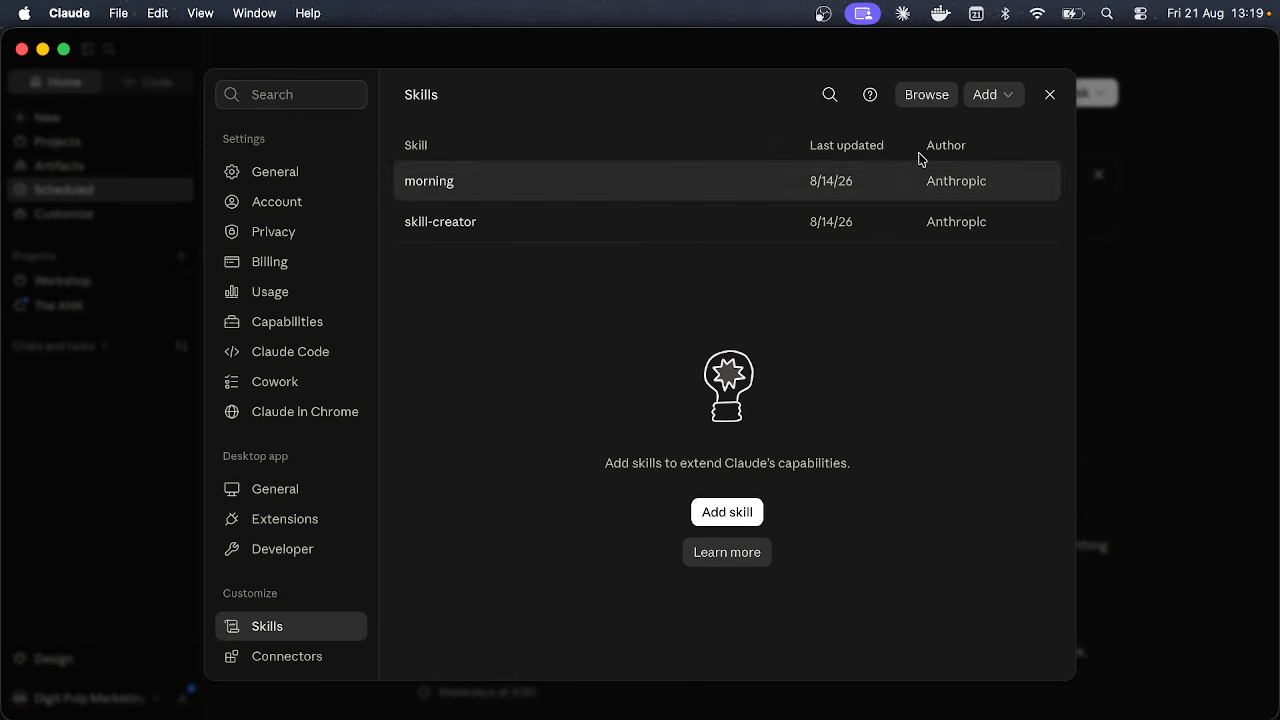
pyautogui.click(1060, 90)
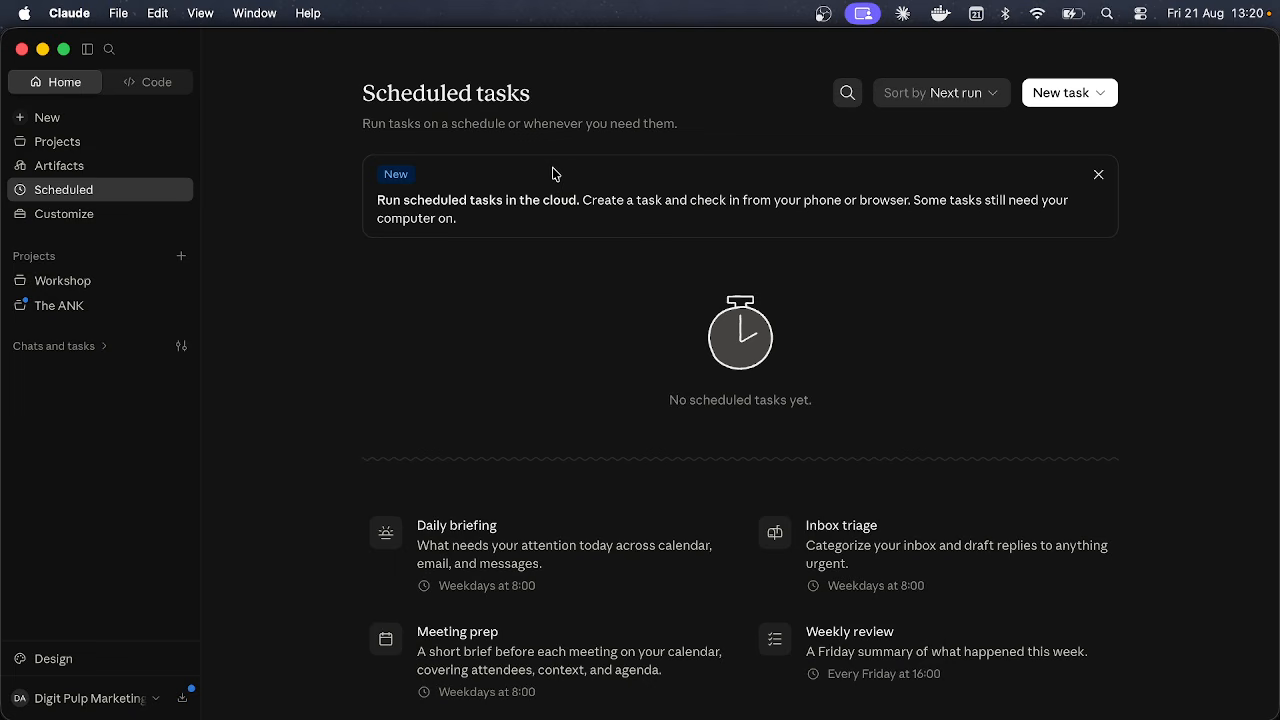
# Step: Review the Pro and Max upgrade plans, go back, and switch to OBS
pyautogui.click(92, 697)
pyautogui.click(393, 325)
pyautogui.click(123, 696)
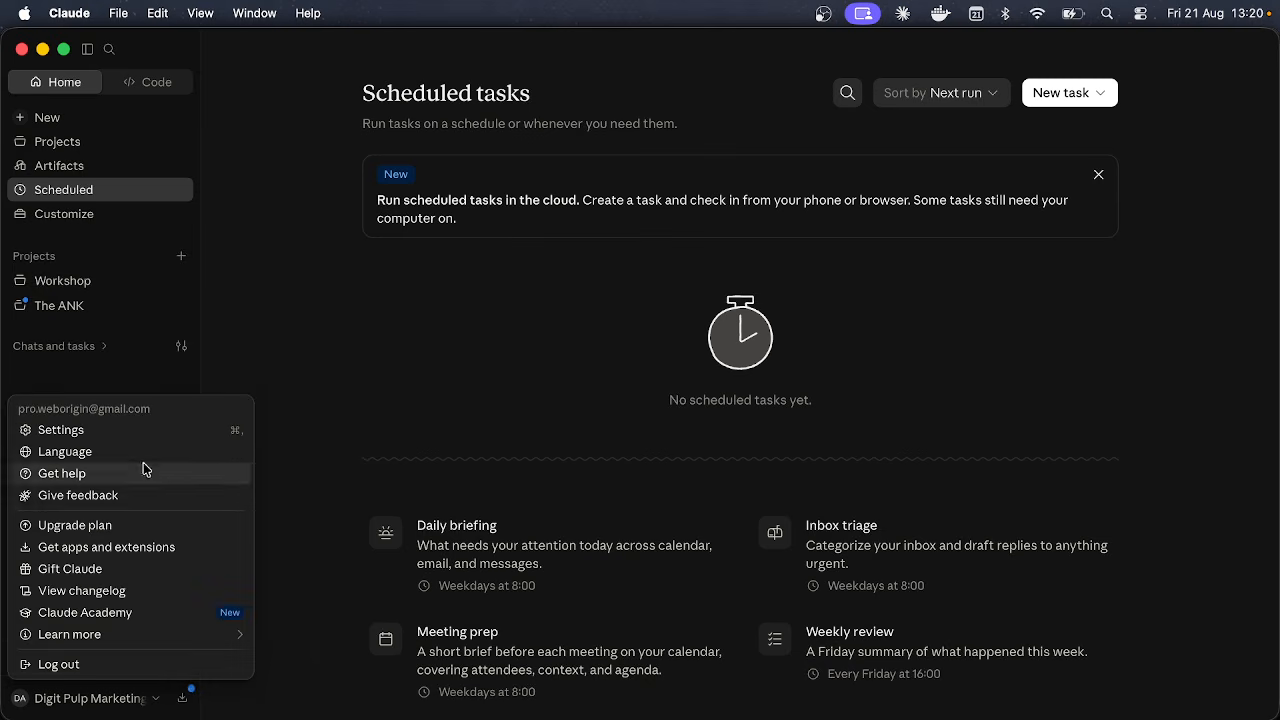
pyautogui.click(121, 522)
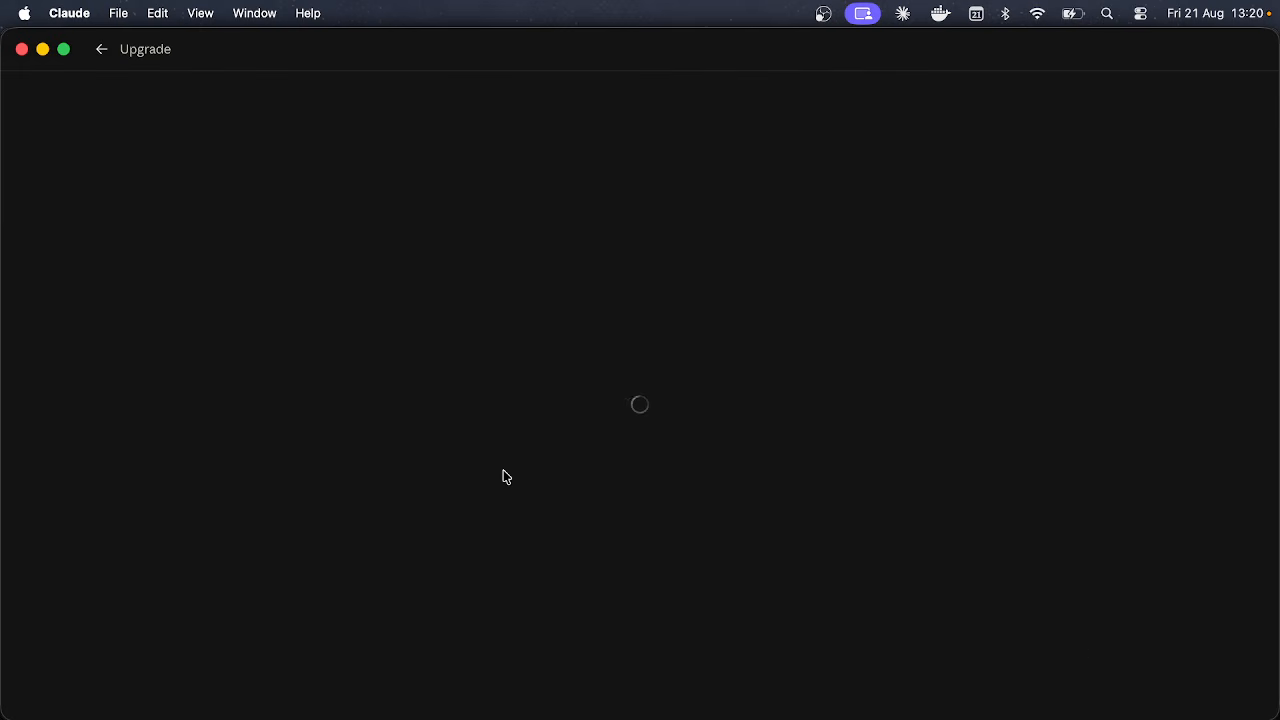
pyautogui.scroll(-2, 720, 380)
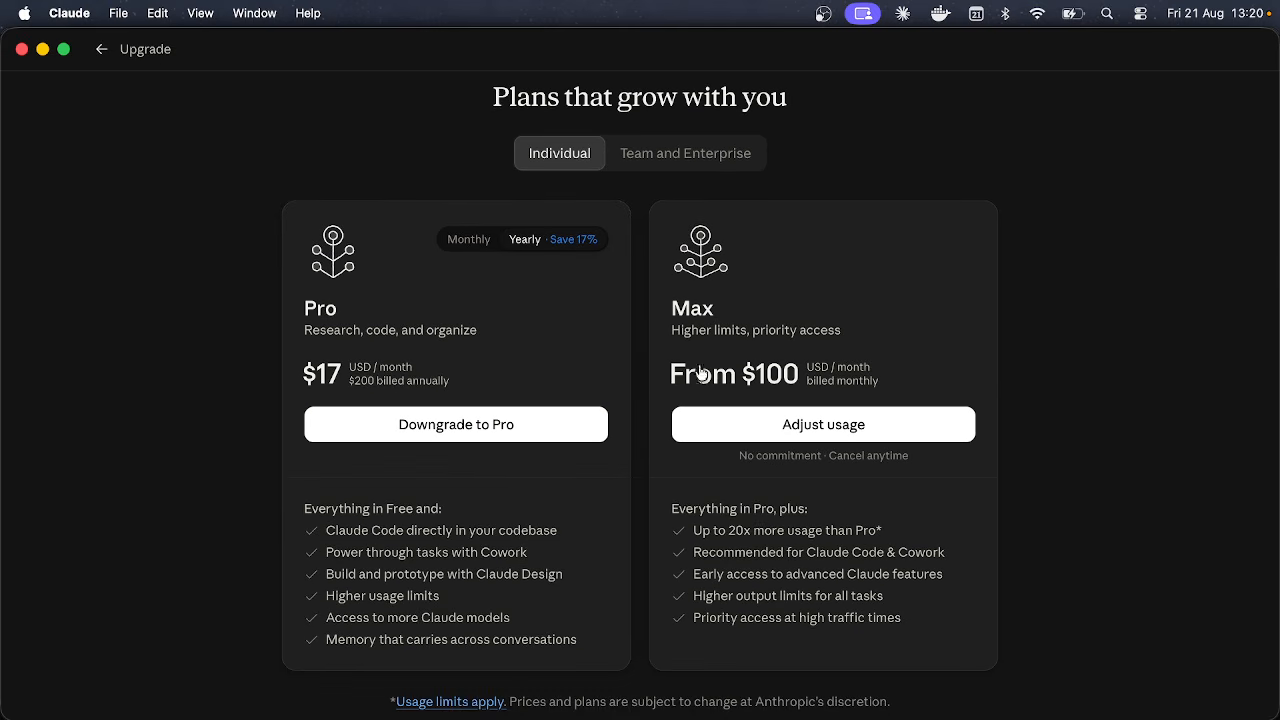
pyautogui.scroll(2, 440, 212)
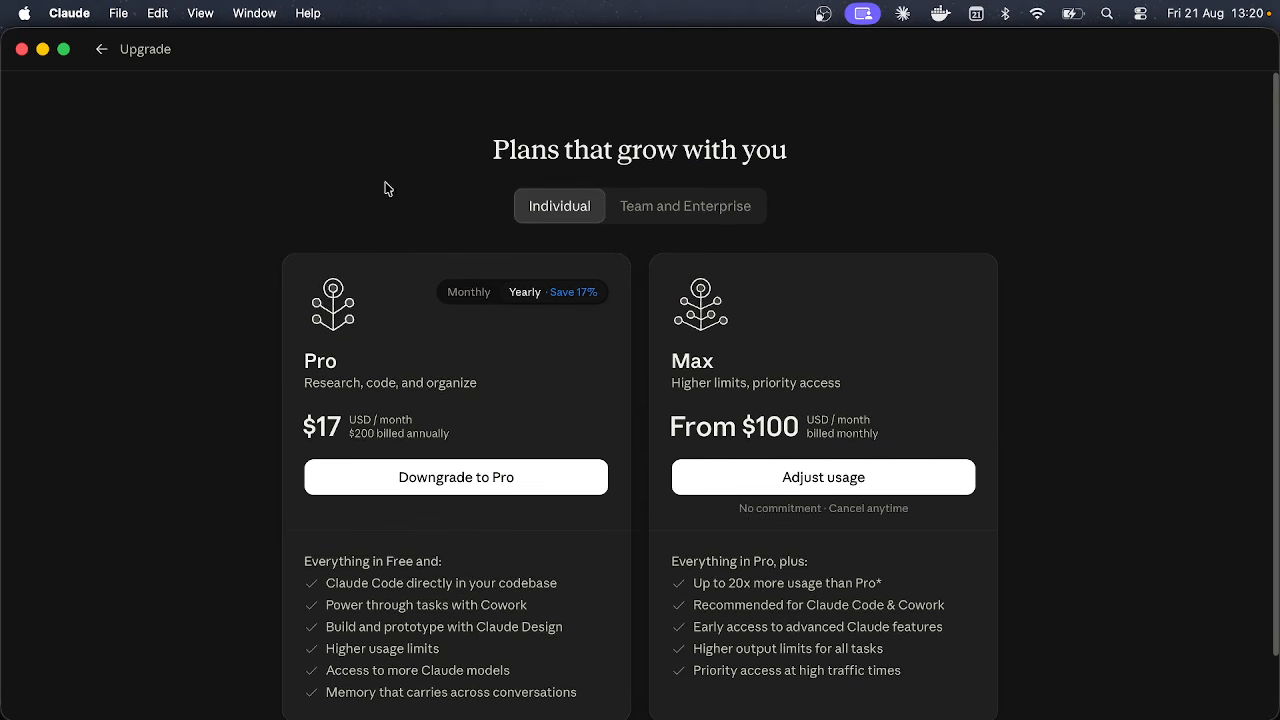
pyautogui.click(104, 51)
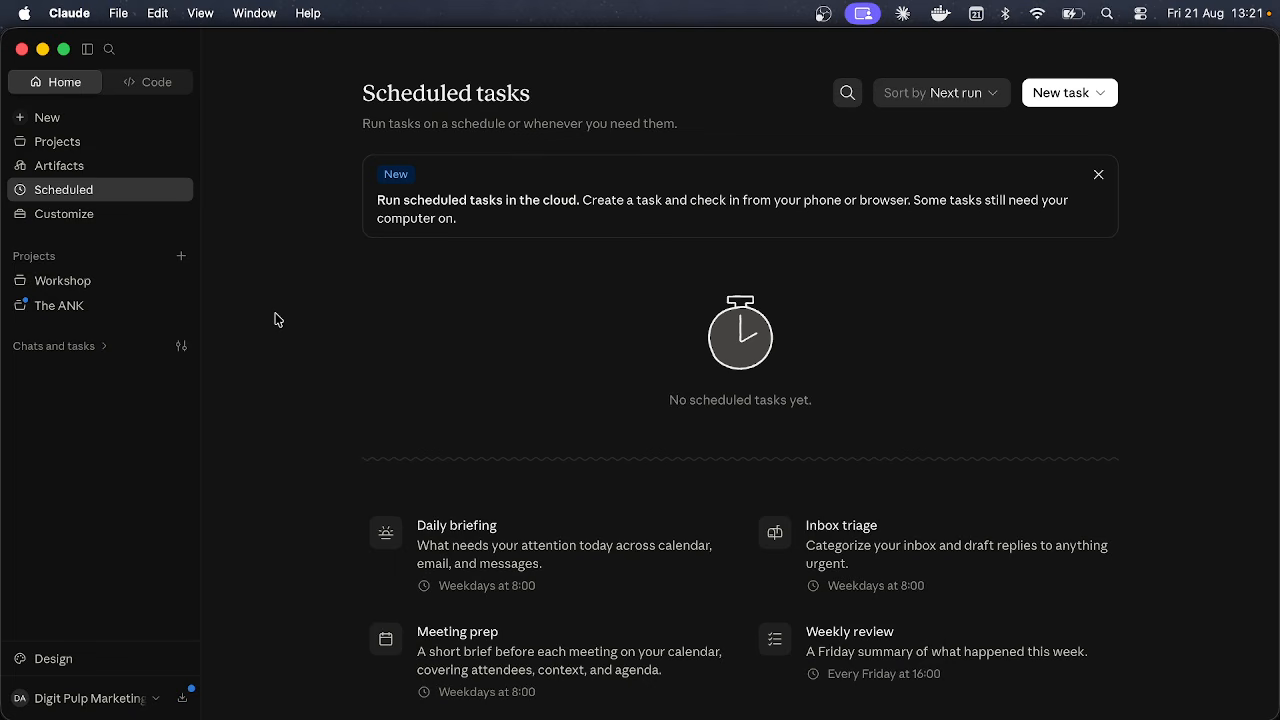
pyautogui.click(1050, 690)
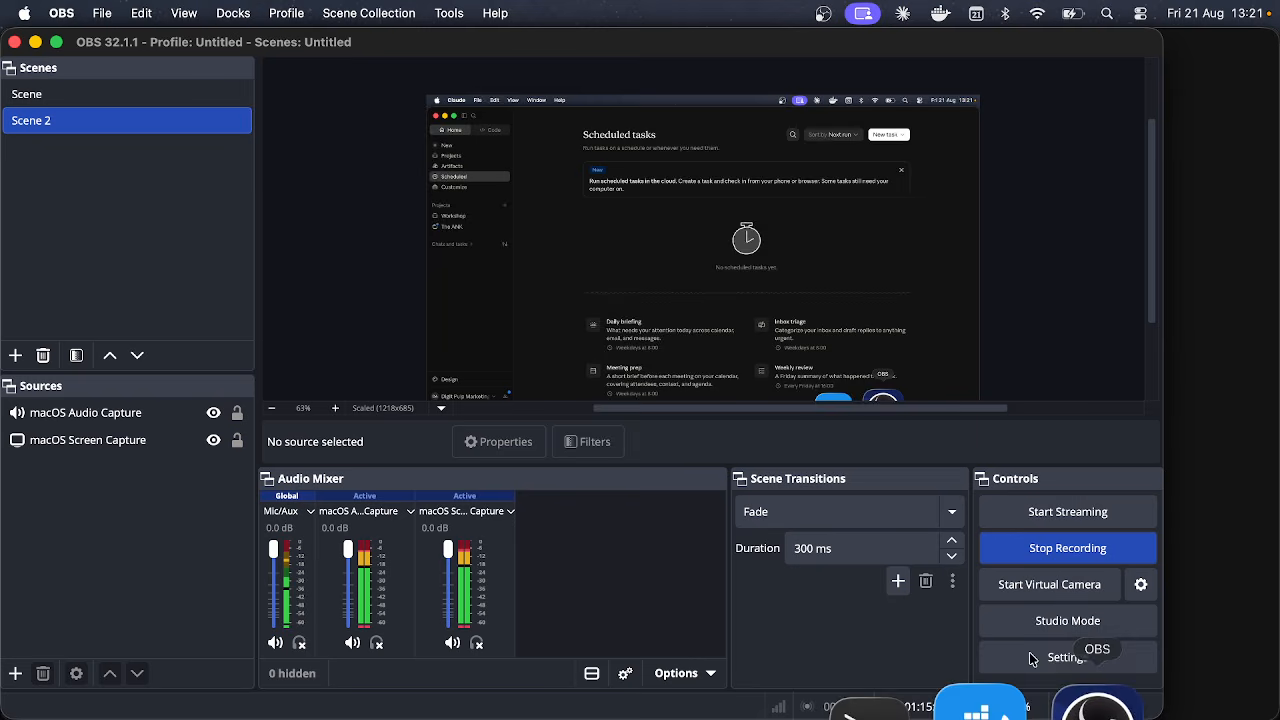